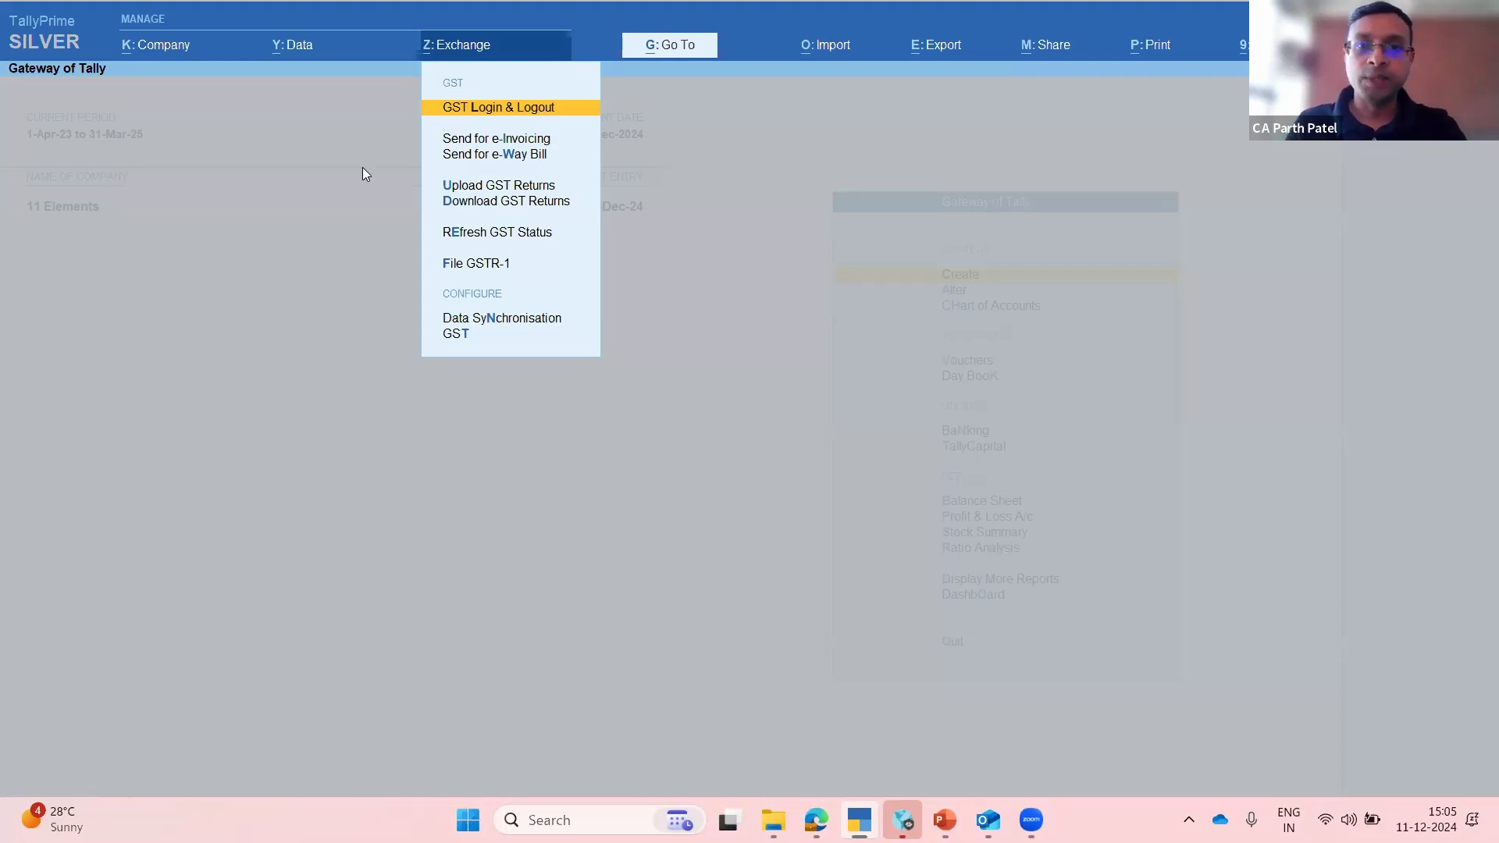
Step: Open the Download GST Returns form from the GST exchange options
{"action": "key", "text": "Down"}
{"action": "key", "text": "Down"}
{"action": "key", "text": "Down"}
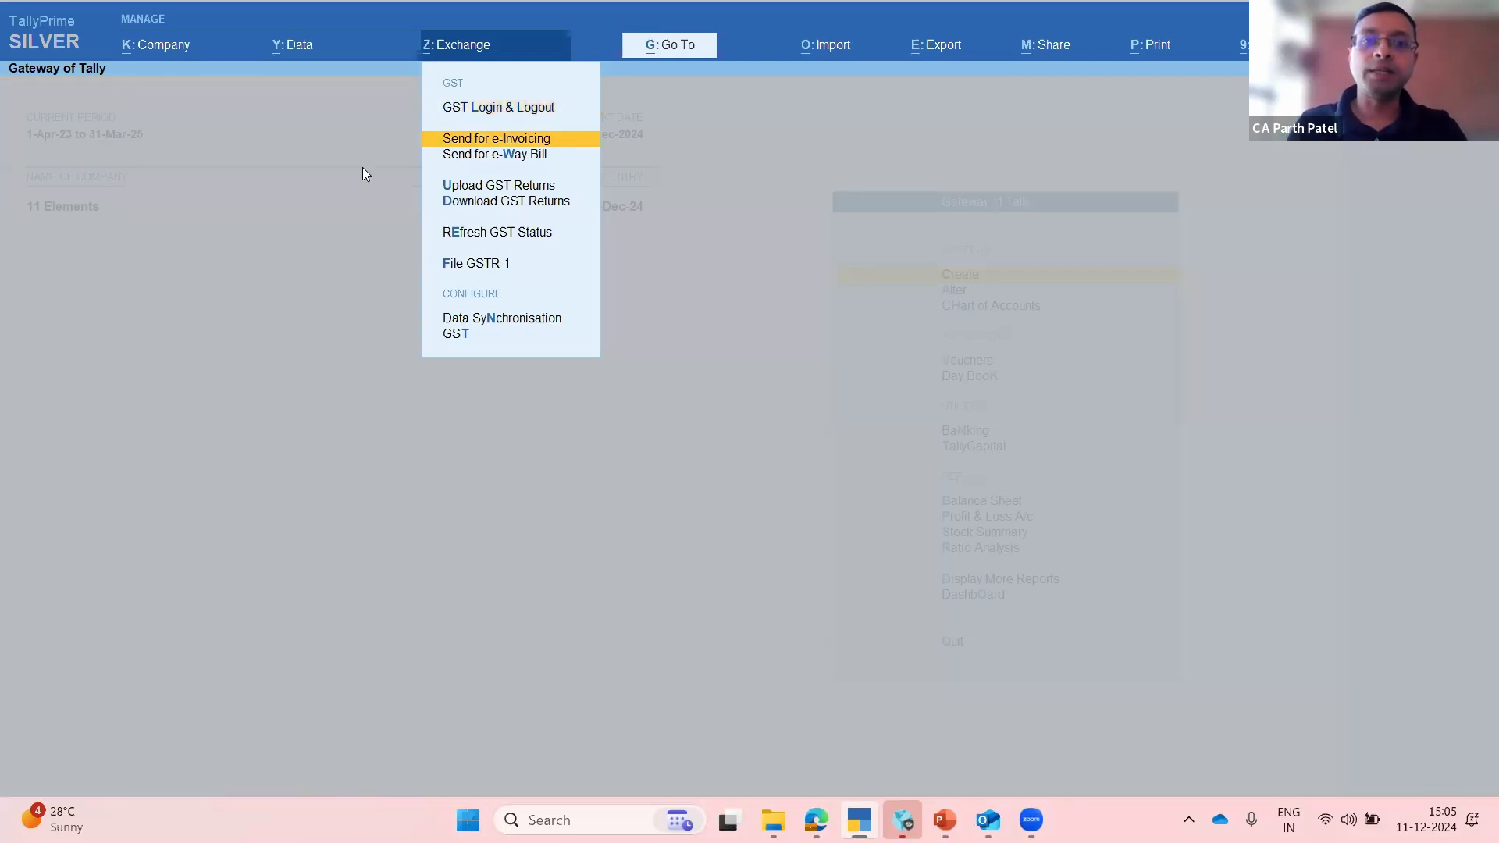
{"action": "key", "text": "Down"}
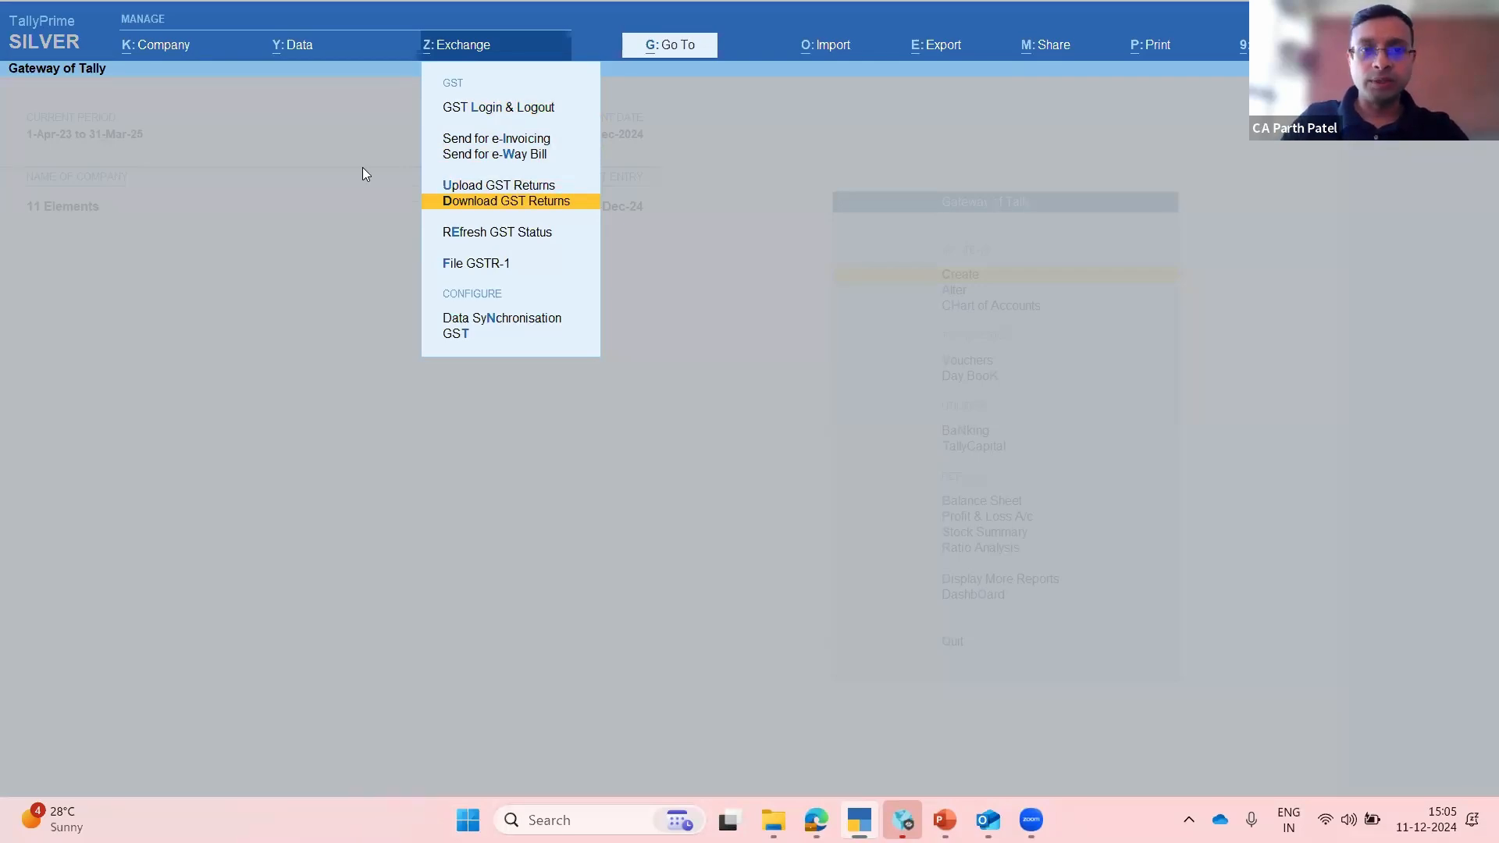
{"action": "key", "text": "Return"}
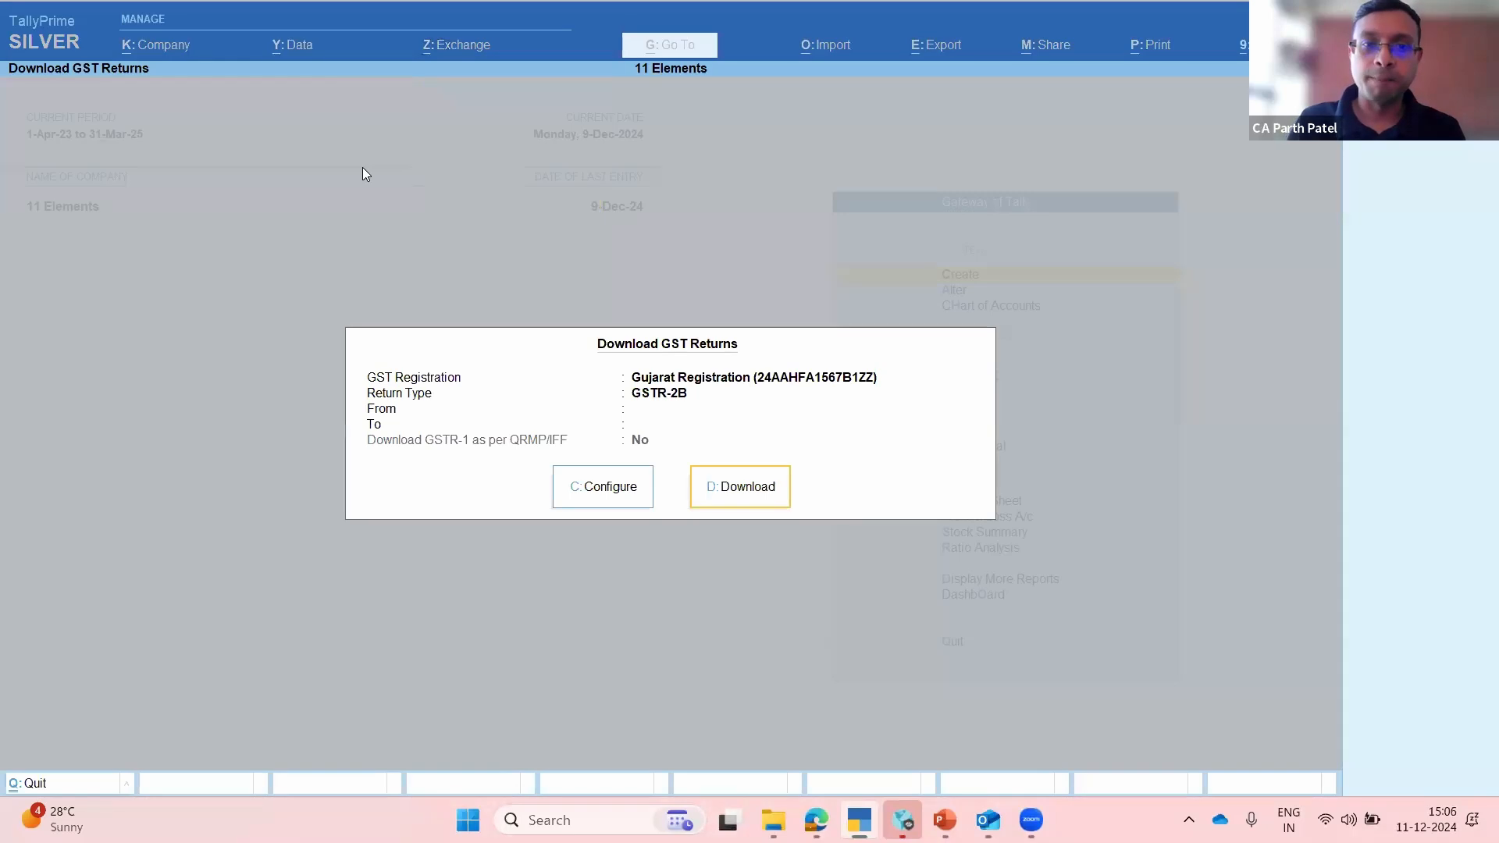
Step: Set the return type to GSTR-1 in the download configuration
{"action": "key", "text": "Left"}
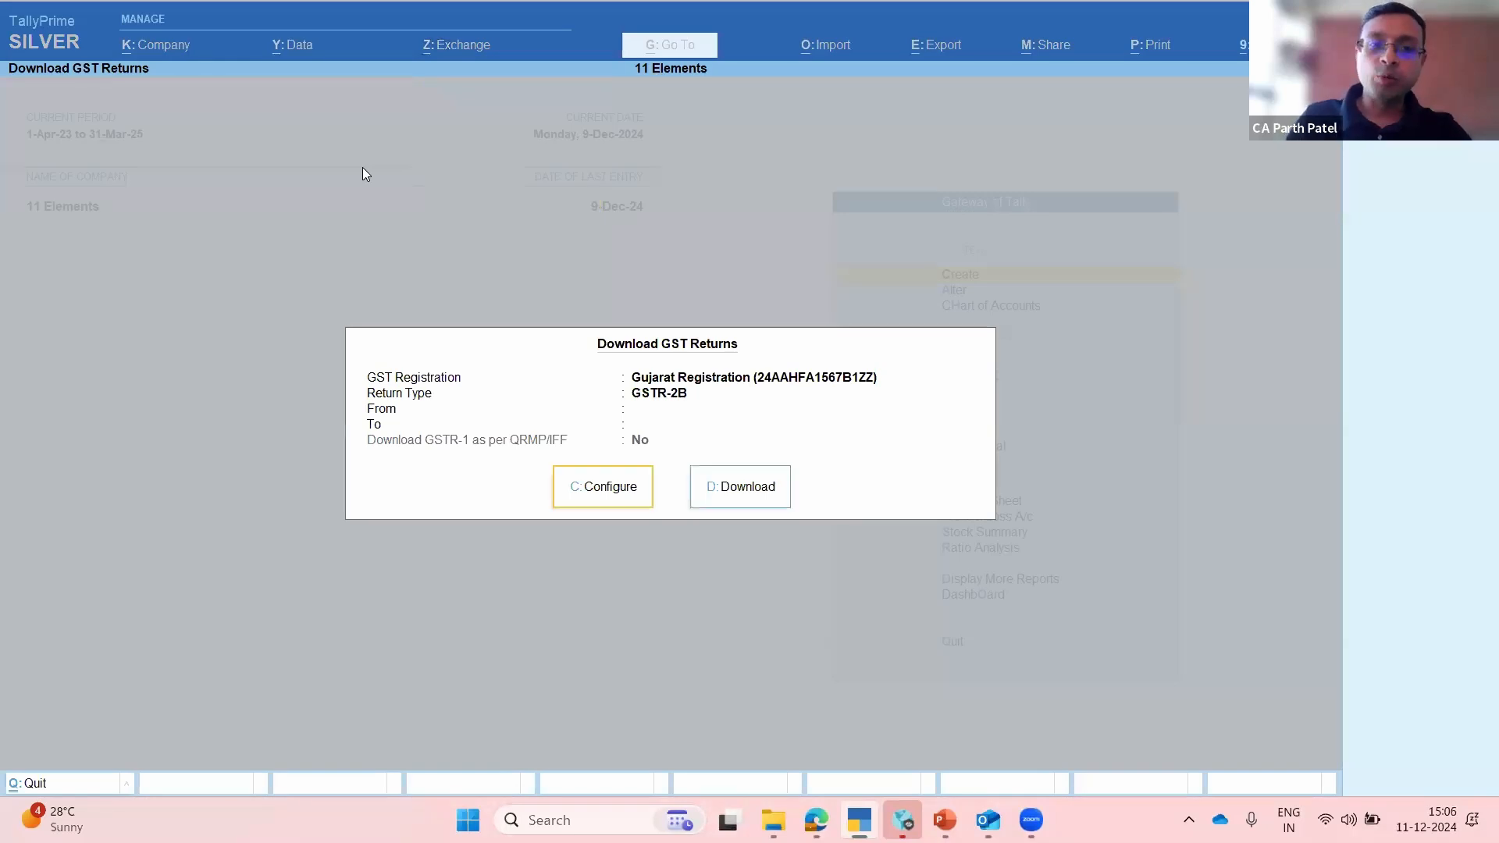
{"action": "key", "text": "Return"}
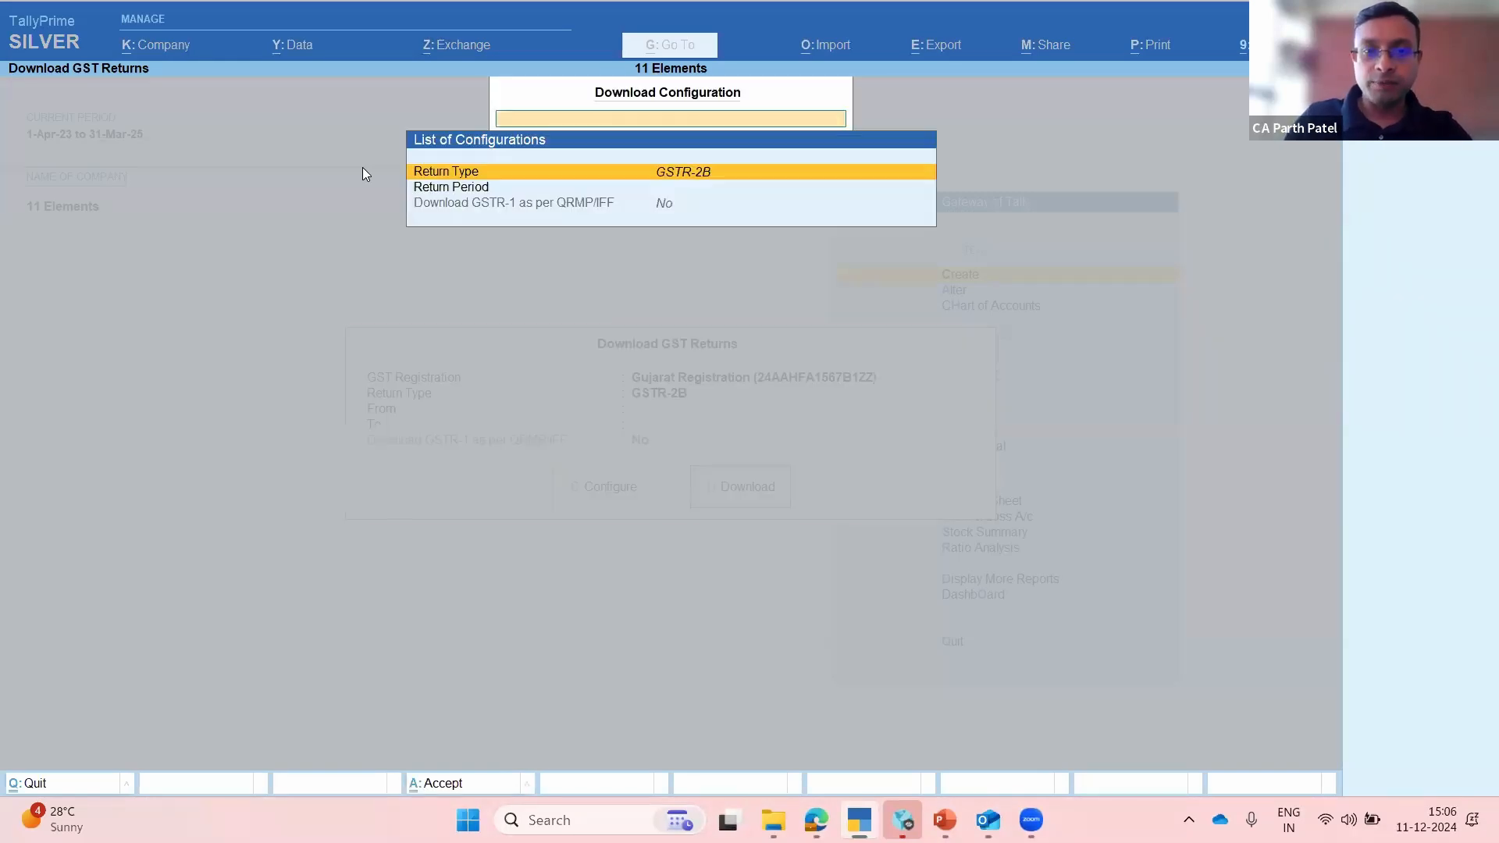
{"action": "key", "text": "Return"}
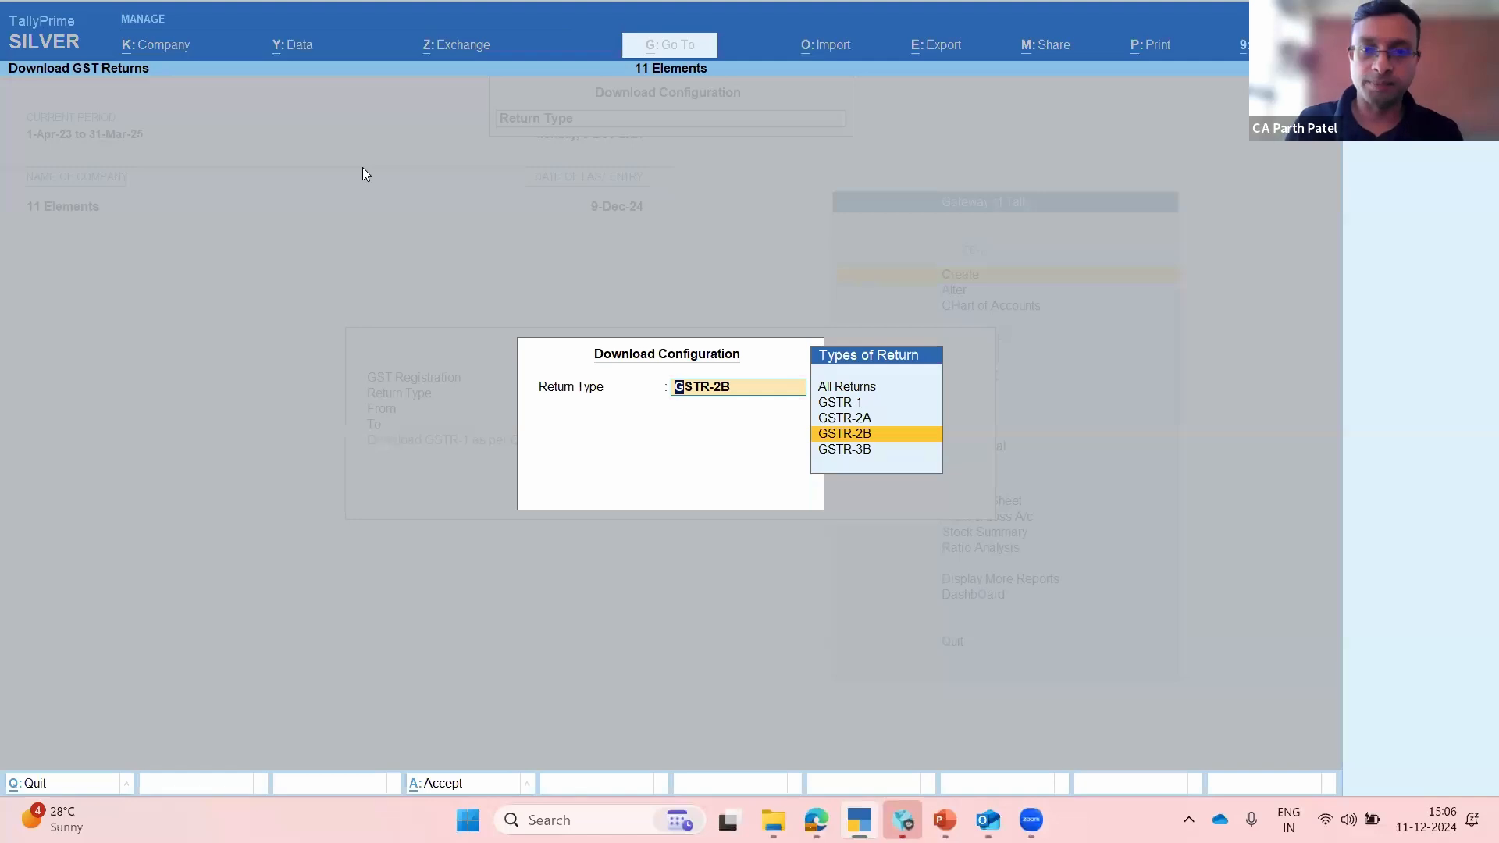
{"action": "key", "text": "Up"}
{"action": "key", "text": "Up"}
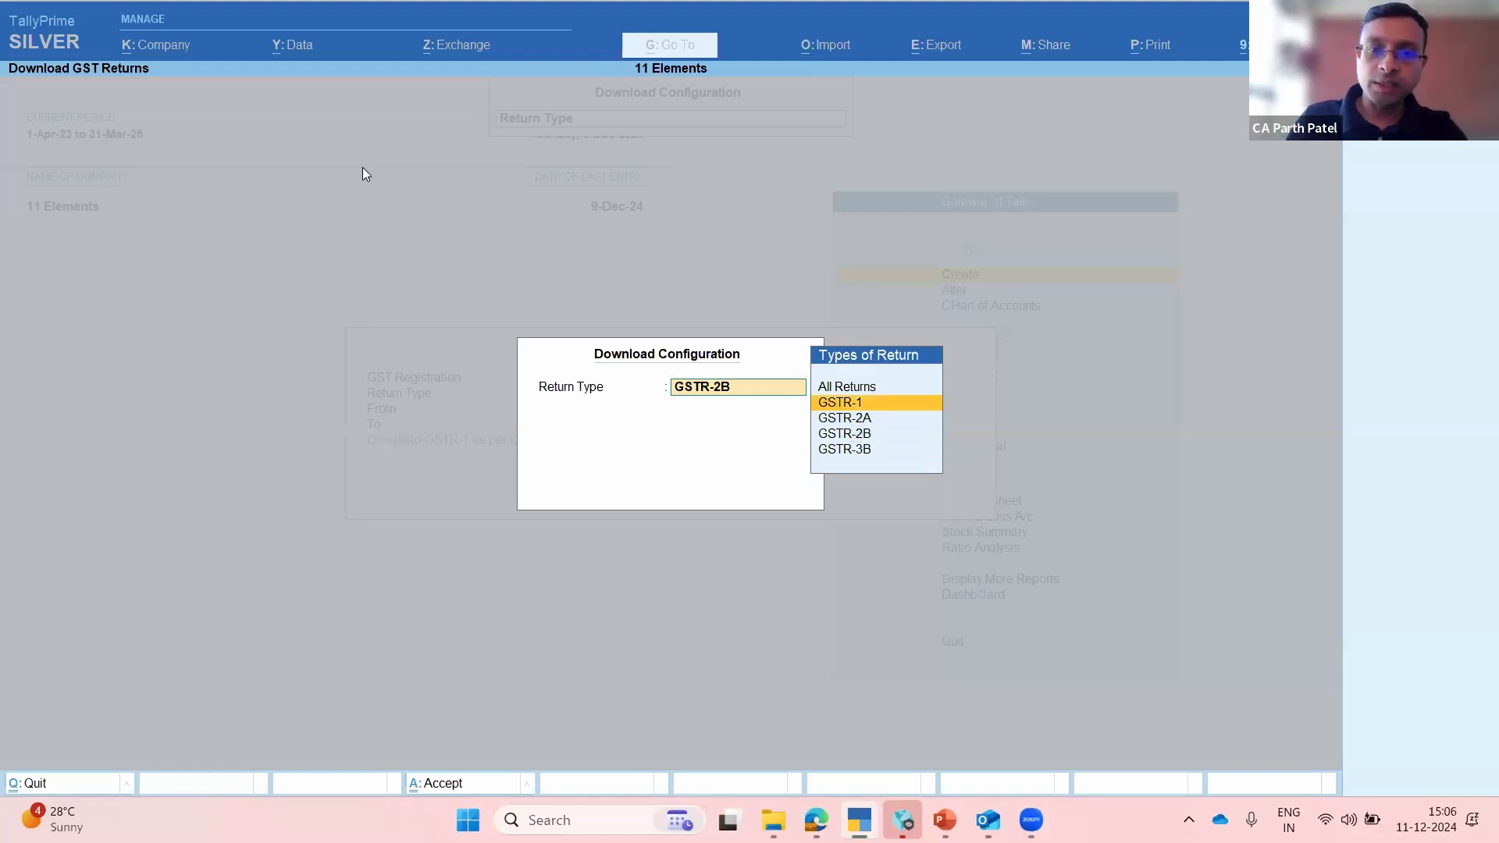
{"action": "key", "text": "Down"}
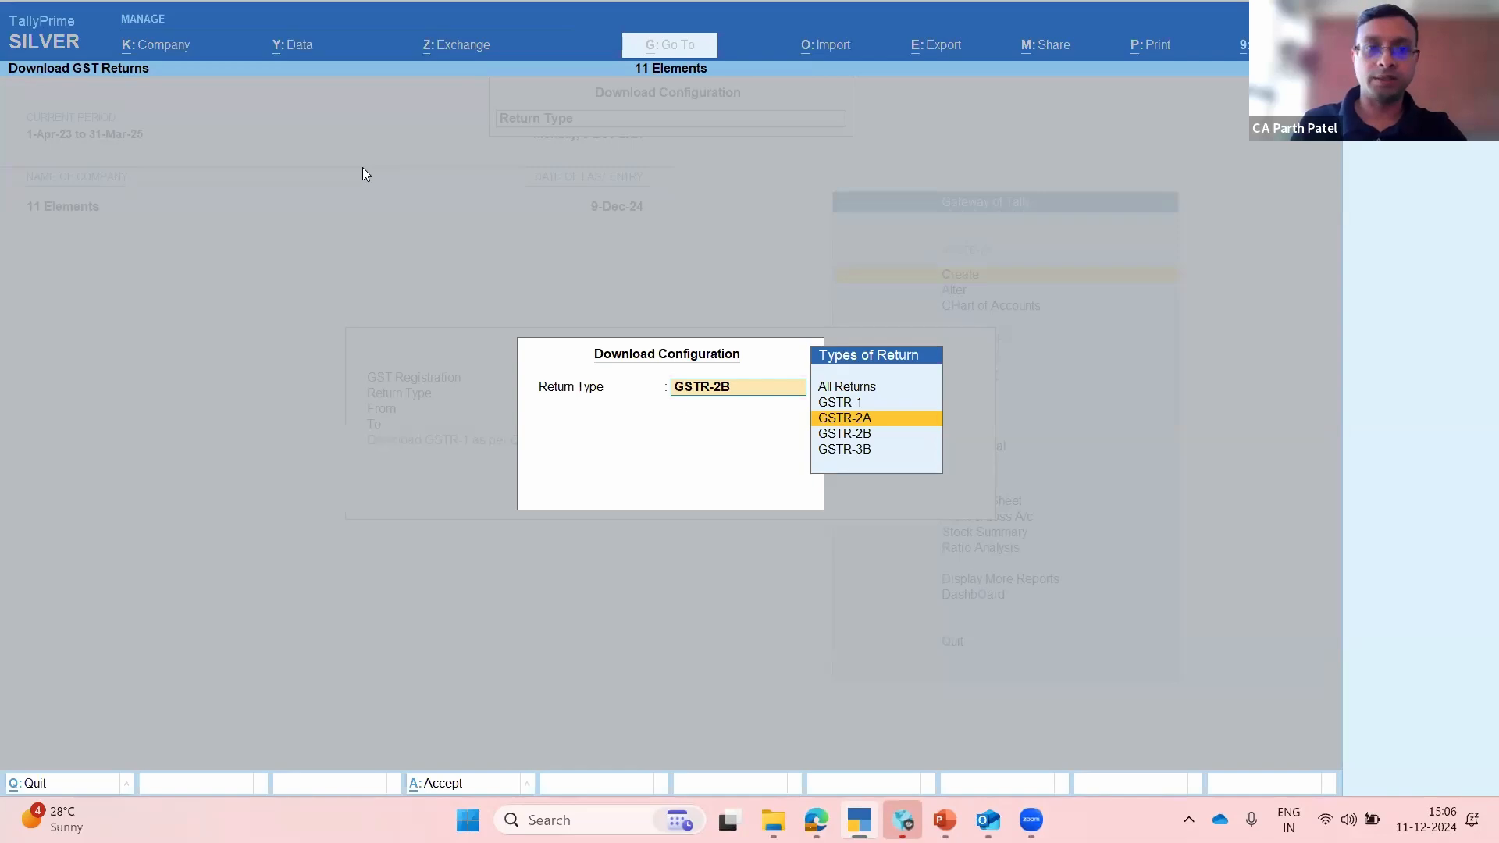
{"action": "key", "text": "Up"}
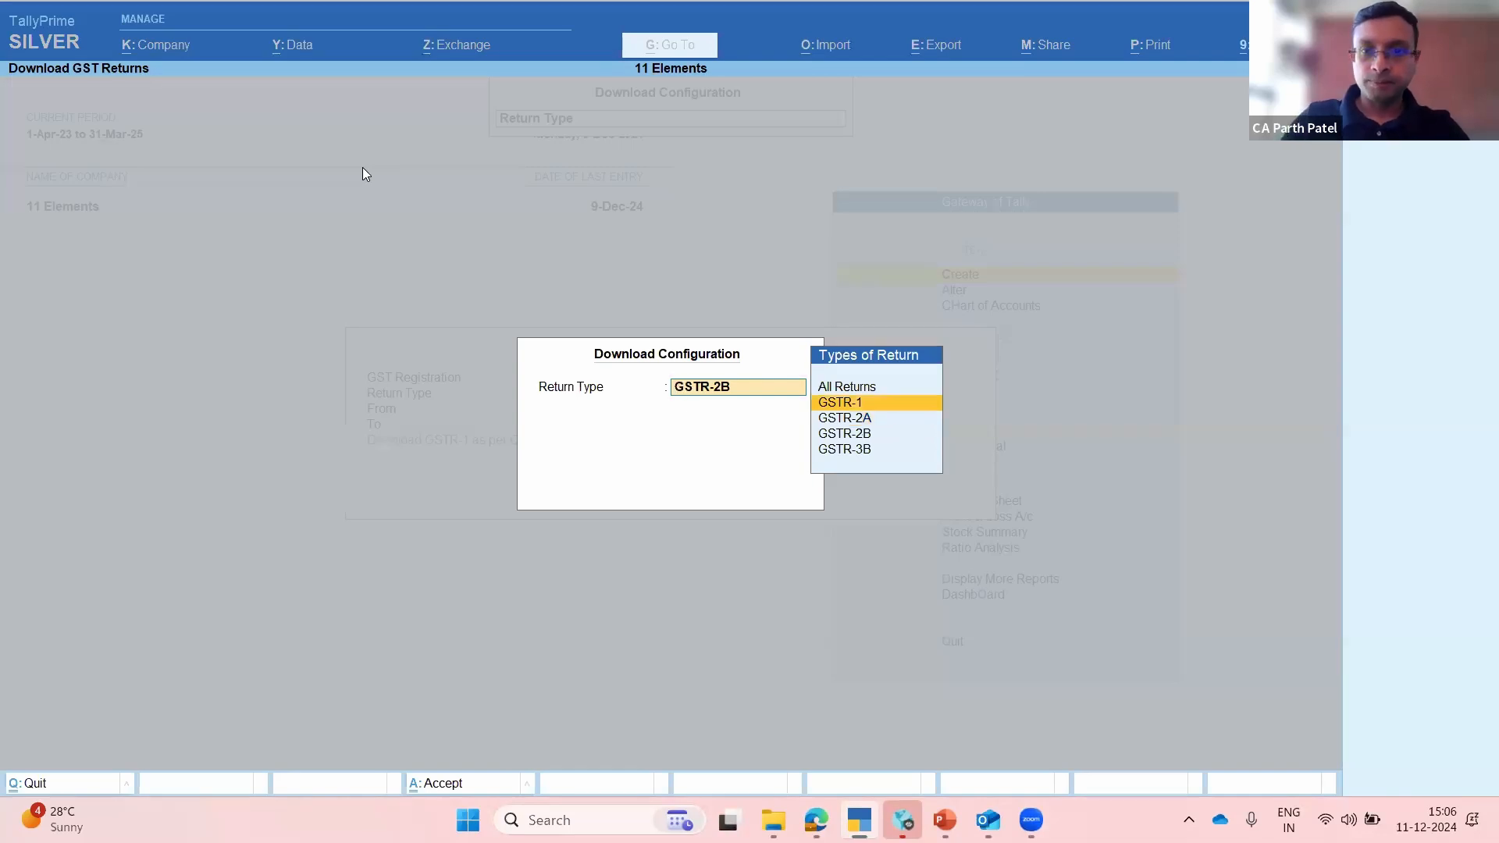
{"action": "key", "text": "Return"}
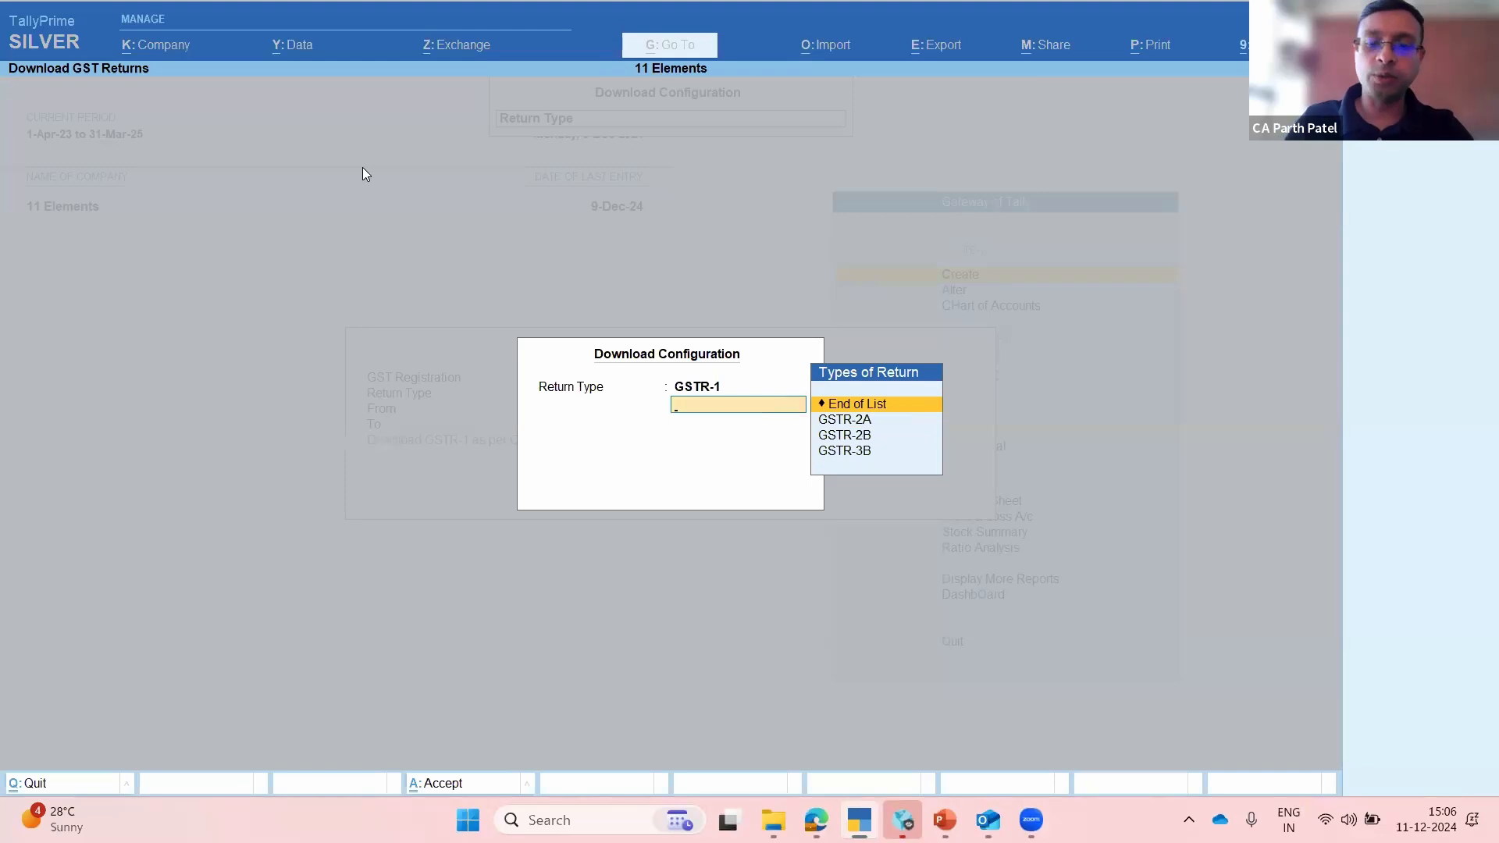
{"action": "key", "text": "Return"}
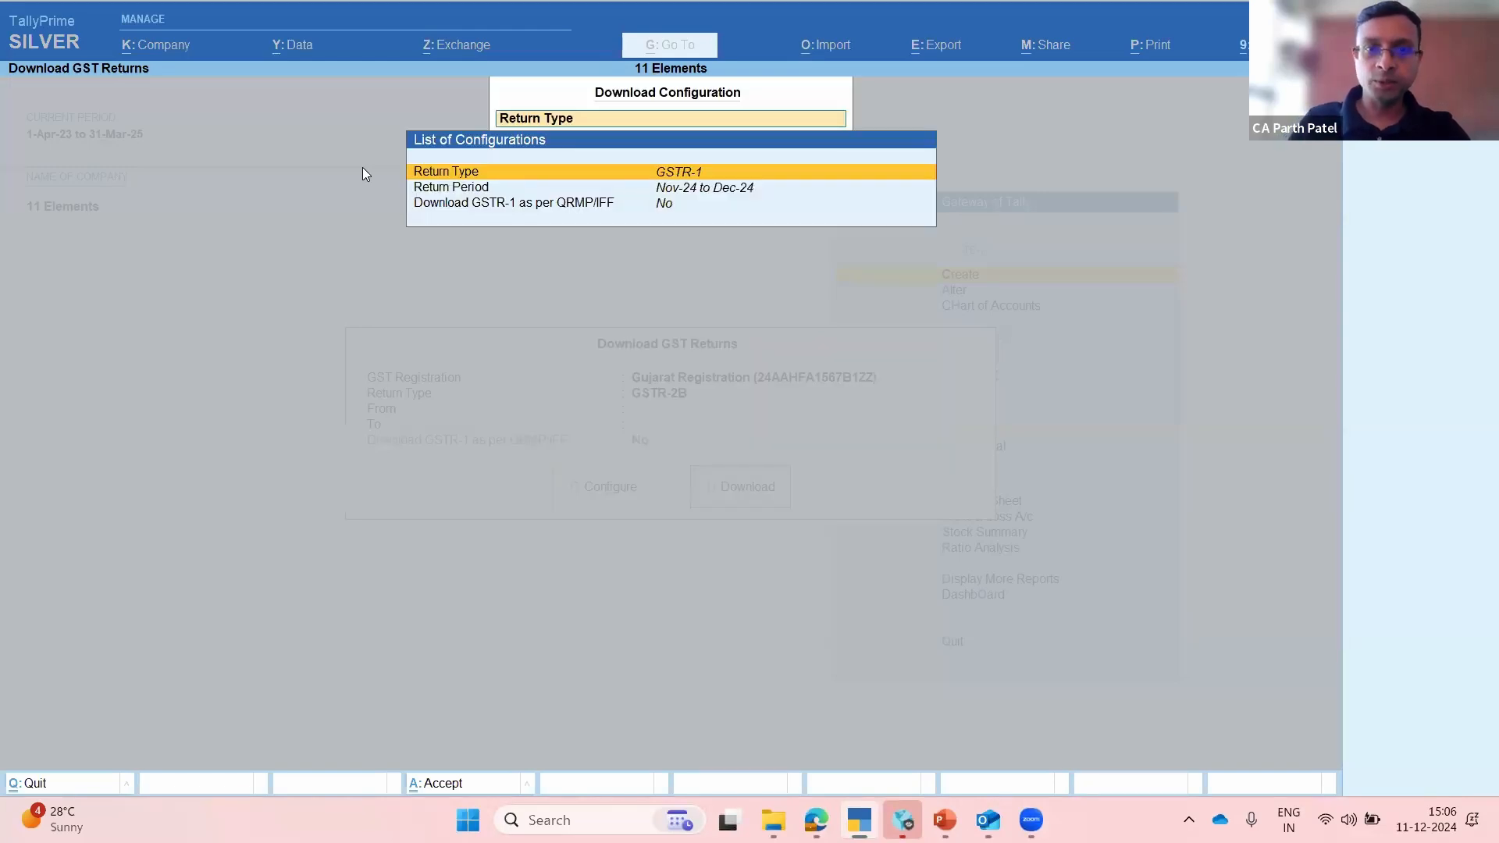
Step: Set the return period for the download from Apr-23 to Mar-24
{"action": "key", "text": "Down"}
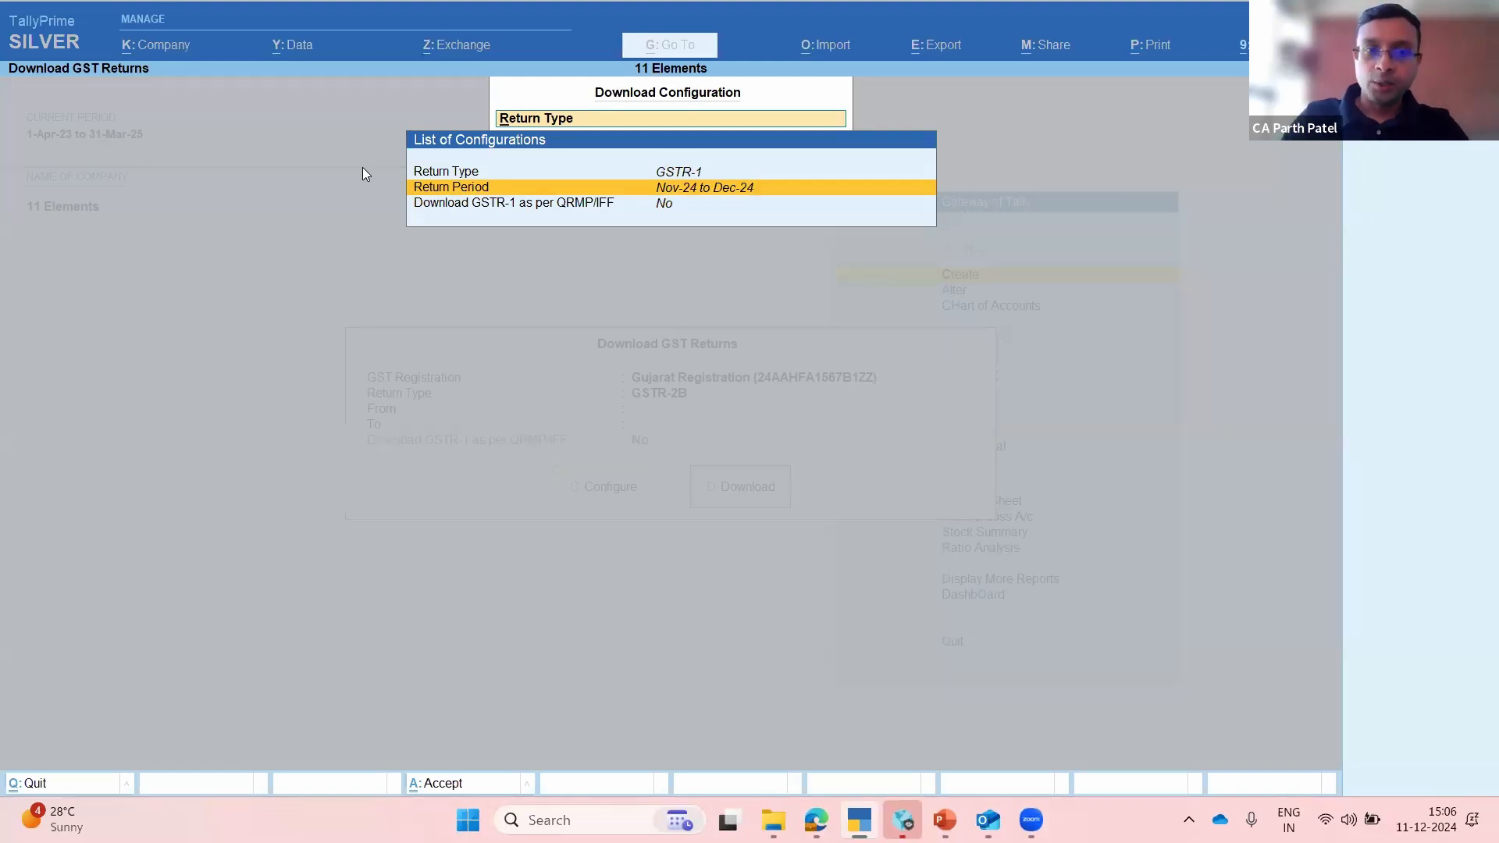
{"action": "key", "text": "Return"}
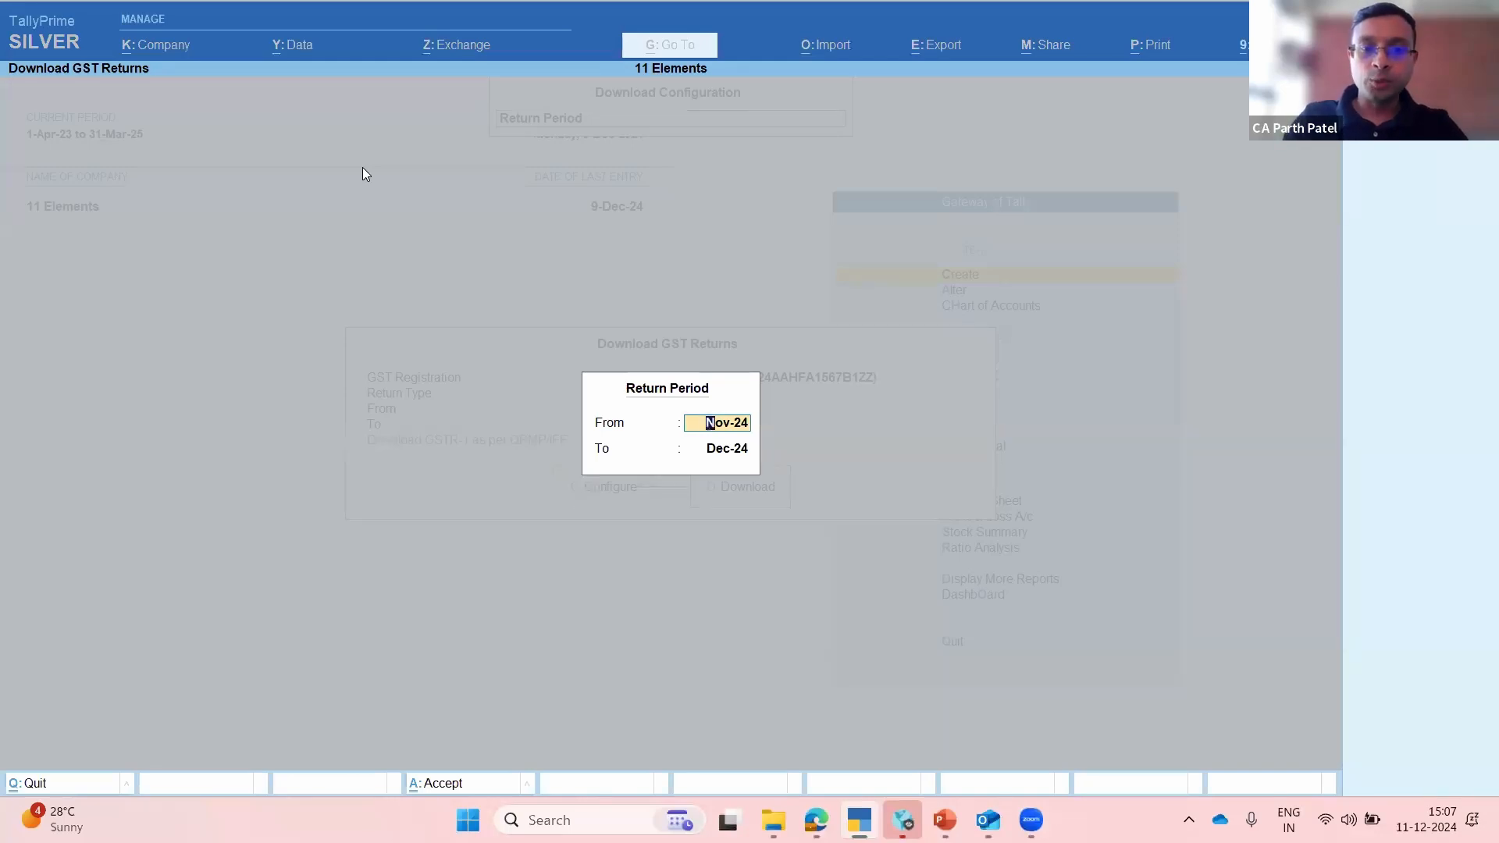
{"action": "type", "text": "apr"}
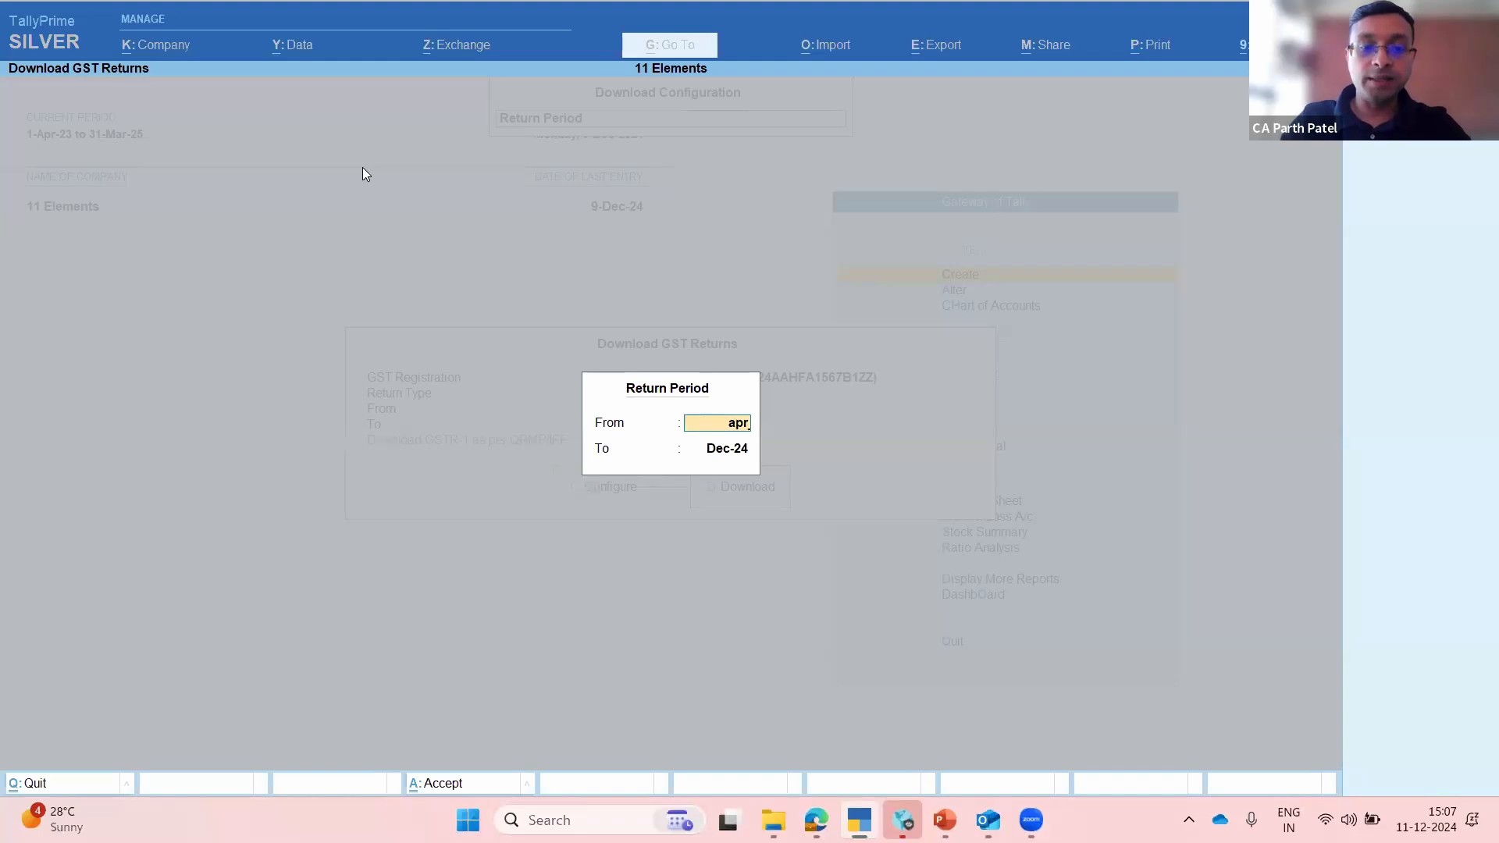
{"action": "type", "text": "23"}
{"action": "key", "text": "Return"}
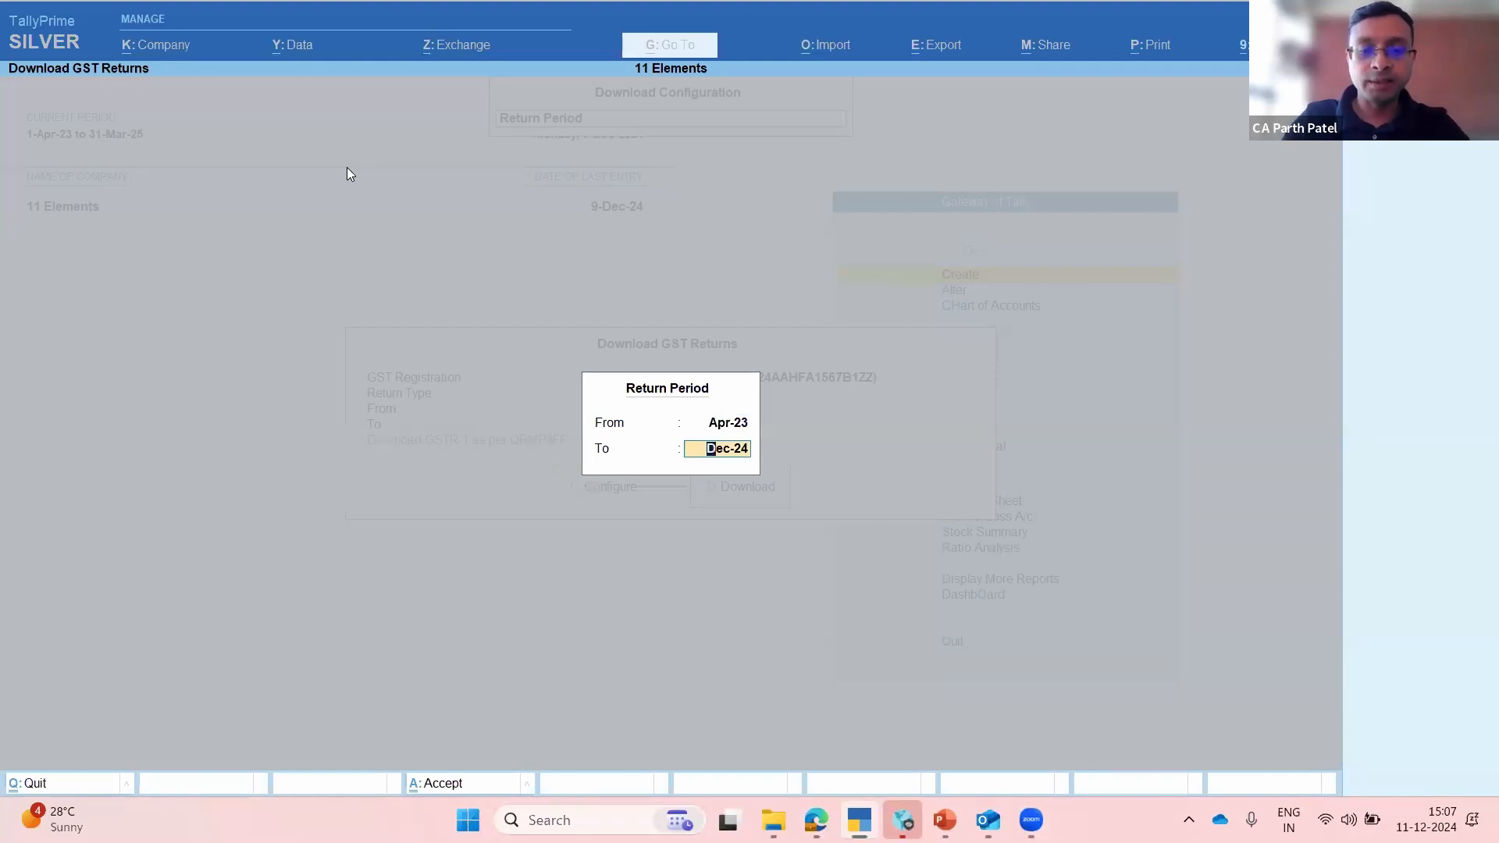
{"action": "type", "text": "mar24"}
{"action": "key", "text": "Return"}
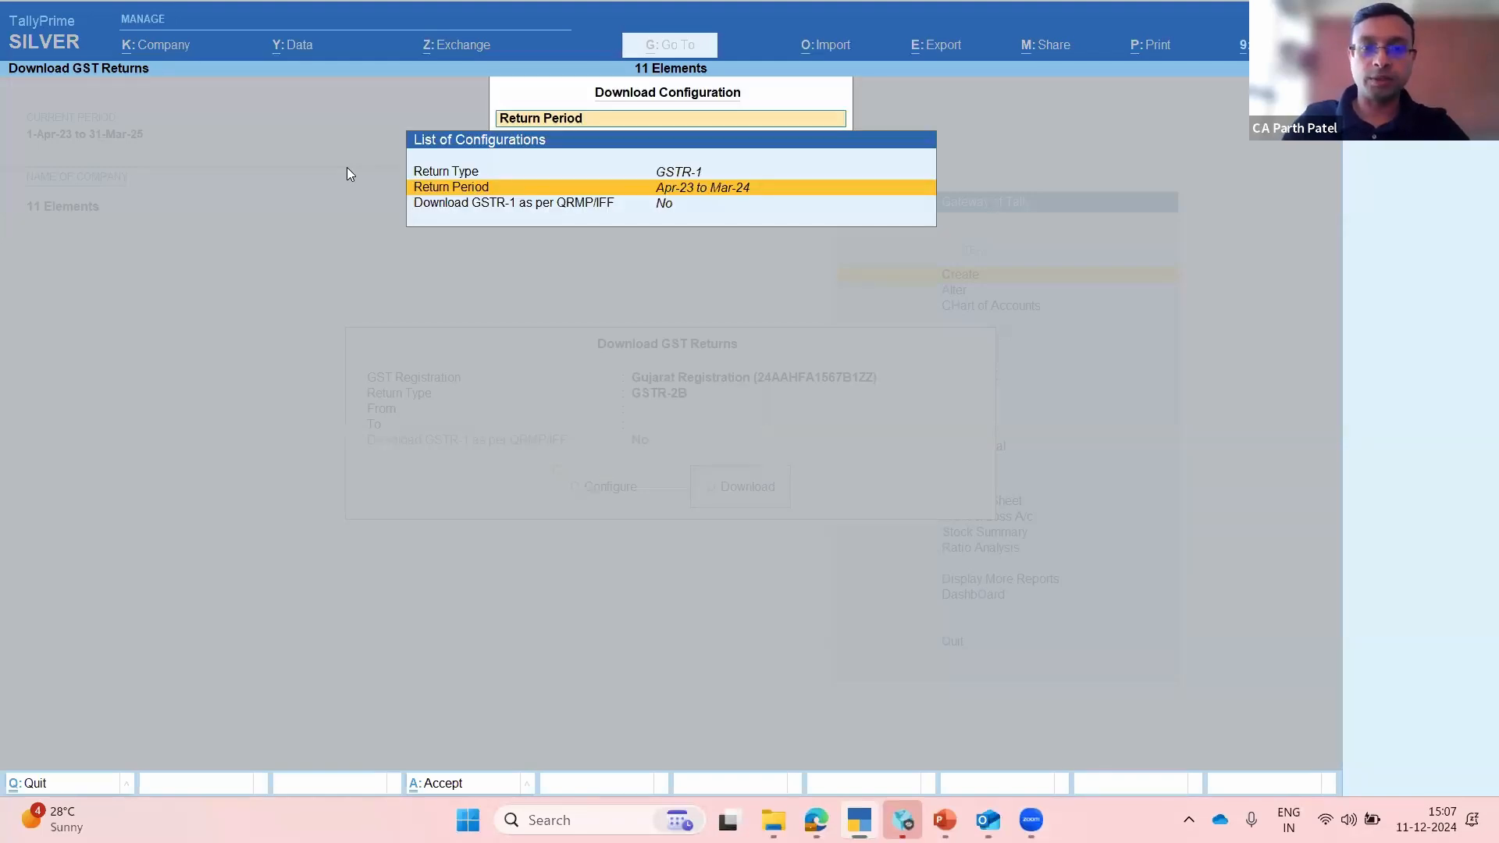
Step: Accept the download configuration and start downloading the GSTR-1 returns
{"action": "key", "text": "Down"}
{"action": "key", "text": "Up"}
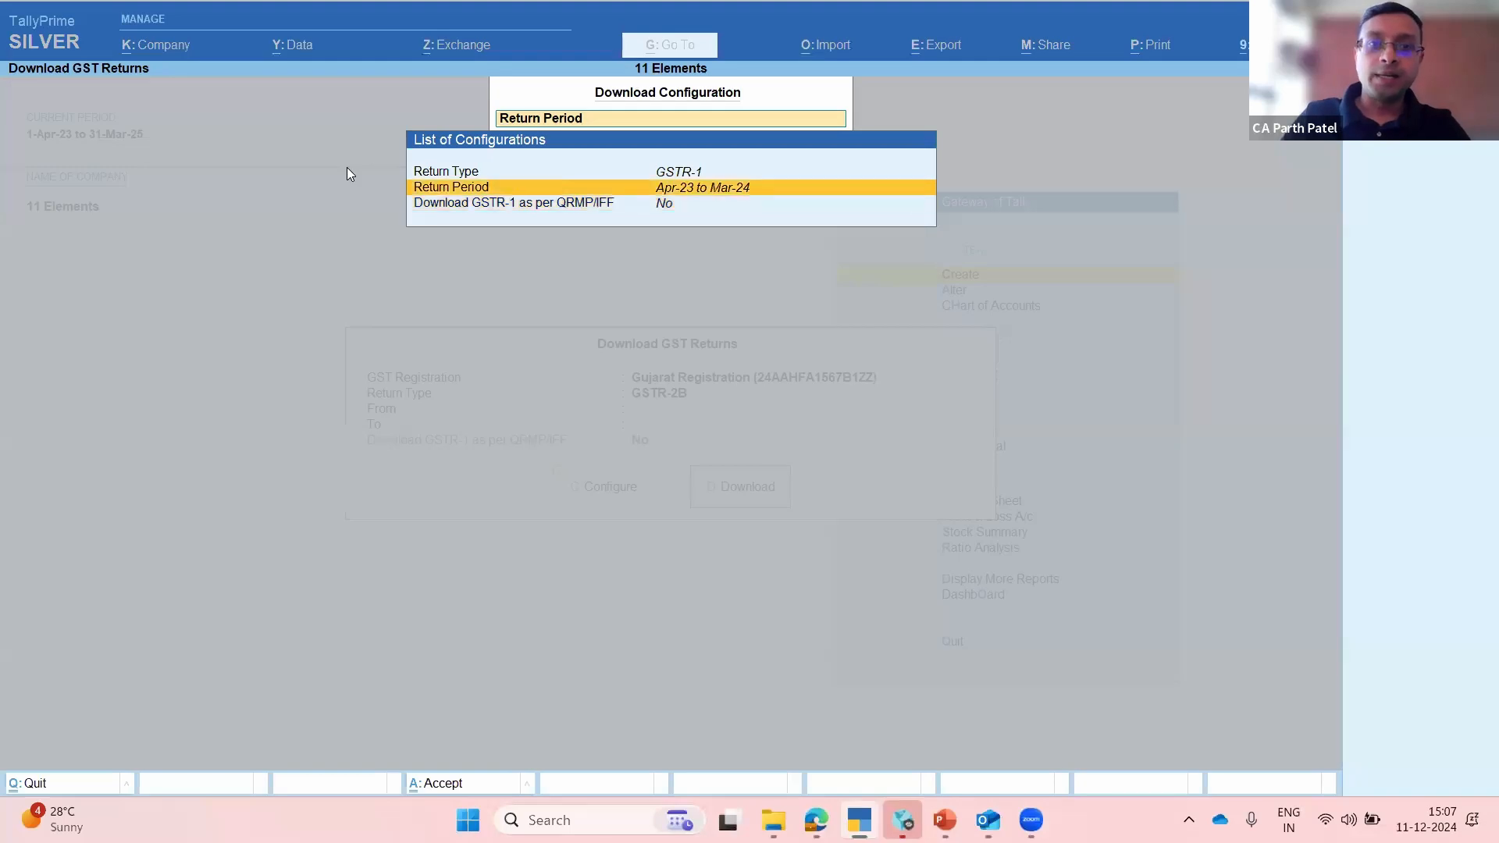
{"action": "key", "text": "Down"}
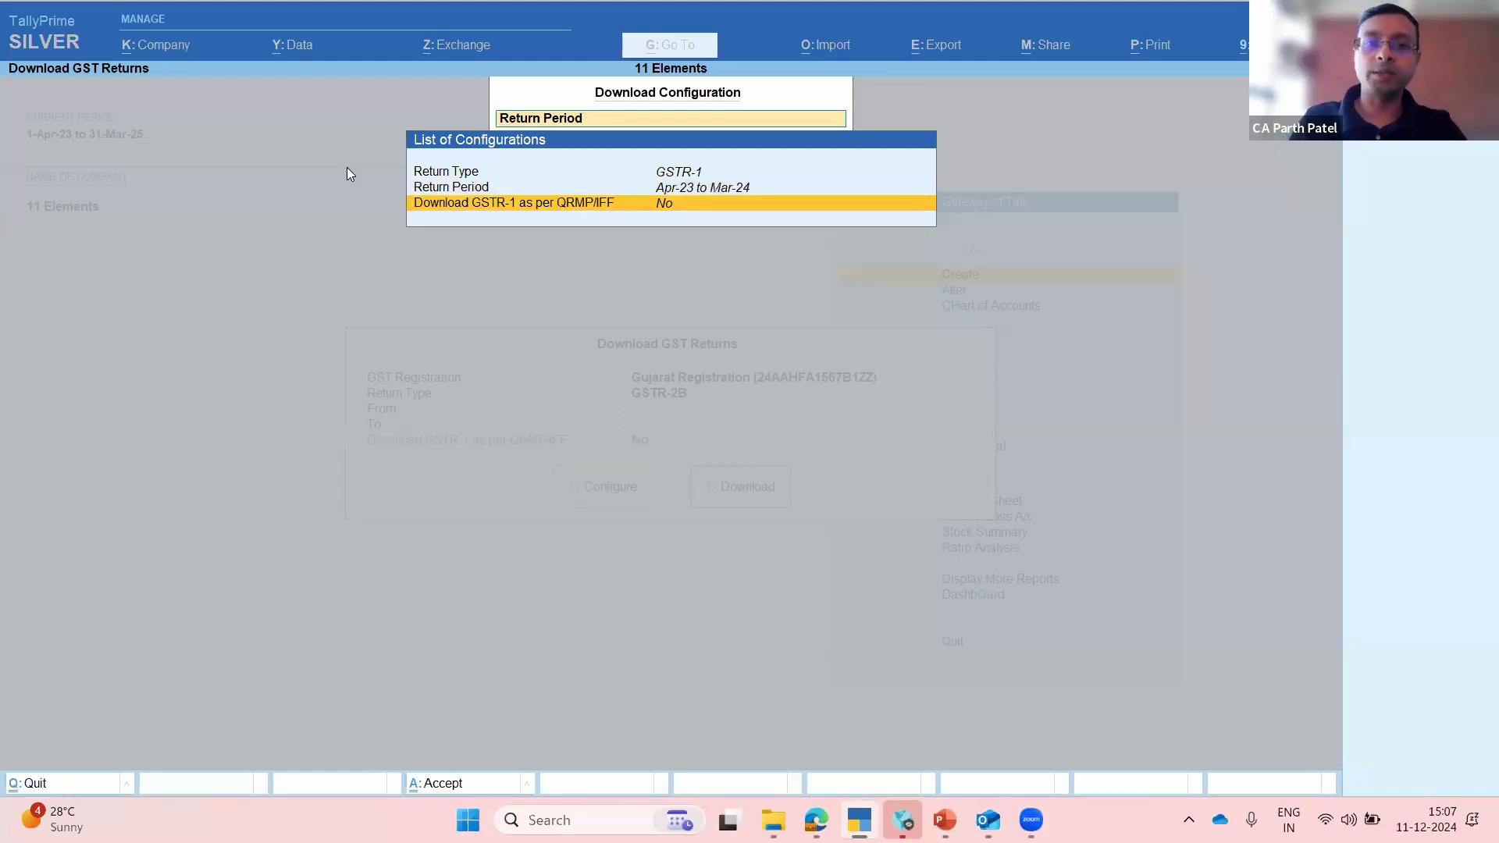
{"action": "key", "text": "Up"}
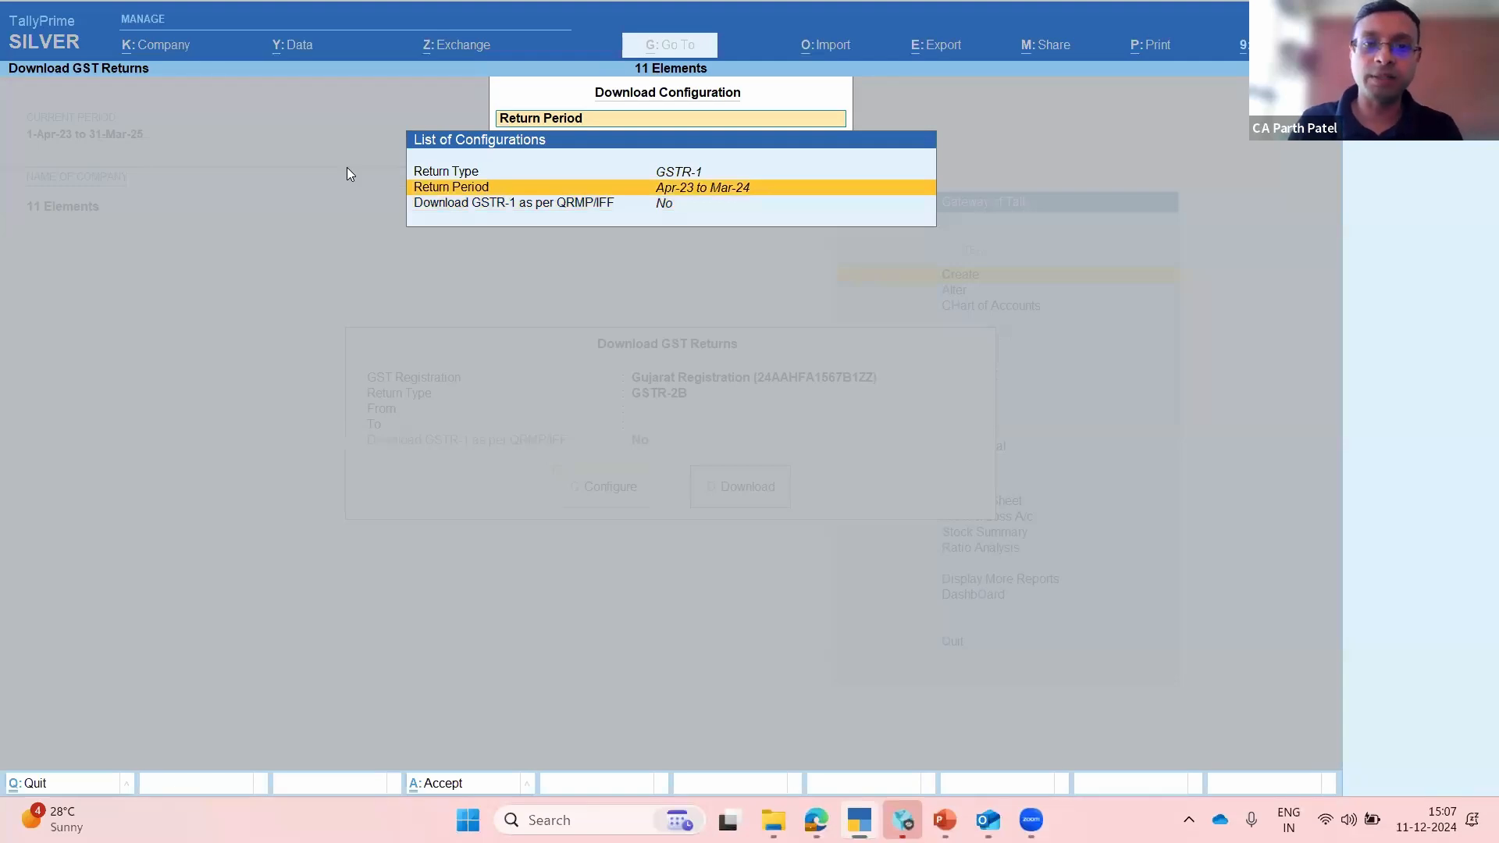
{"action": "key", "text": "Down"}
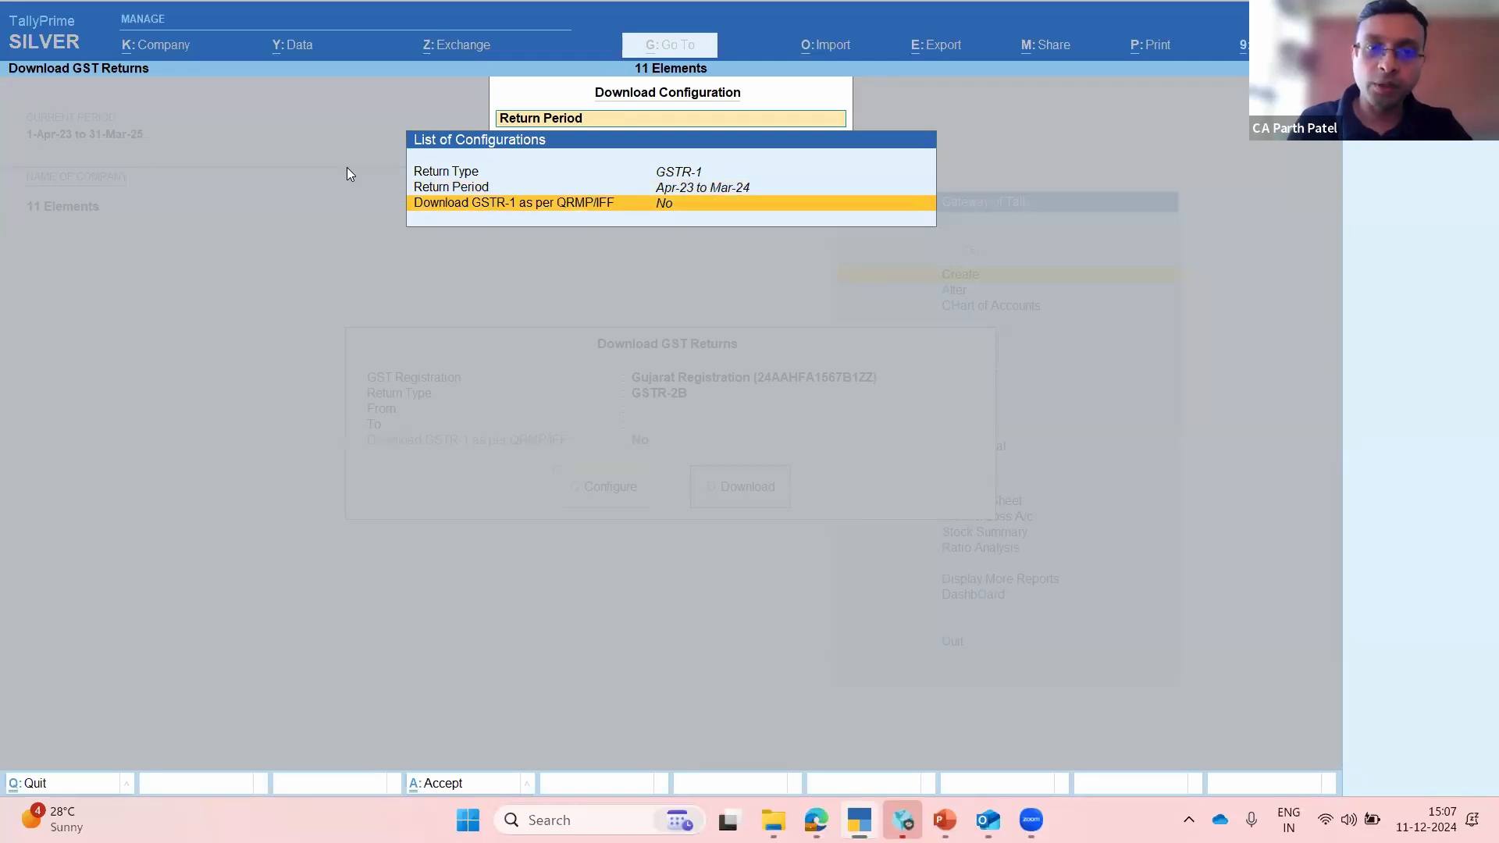
{"action": "key", "text": "Down"}
{"action": "key", "text": "Return"}
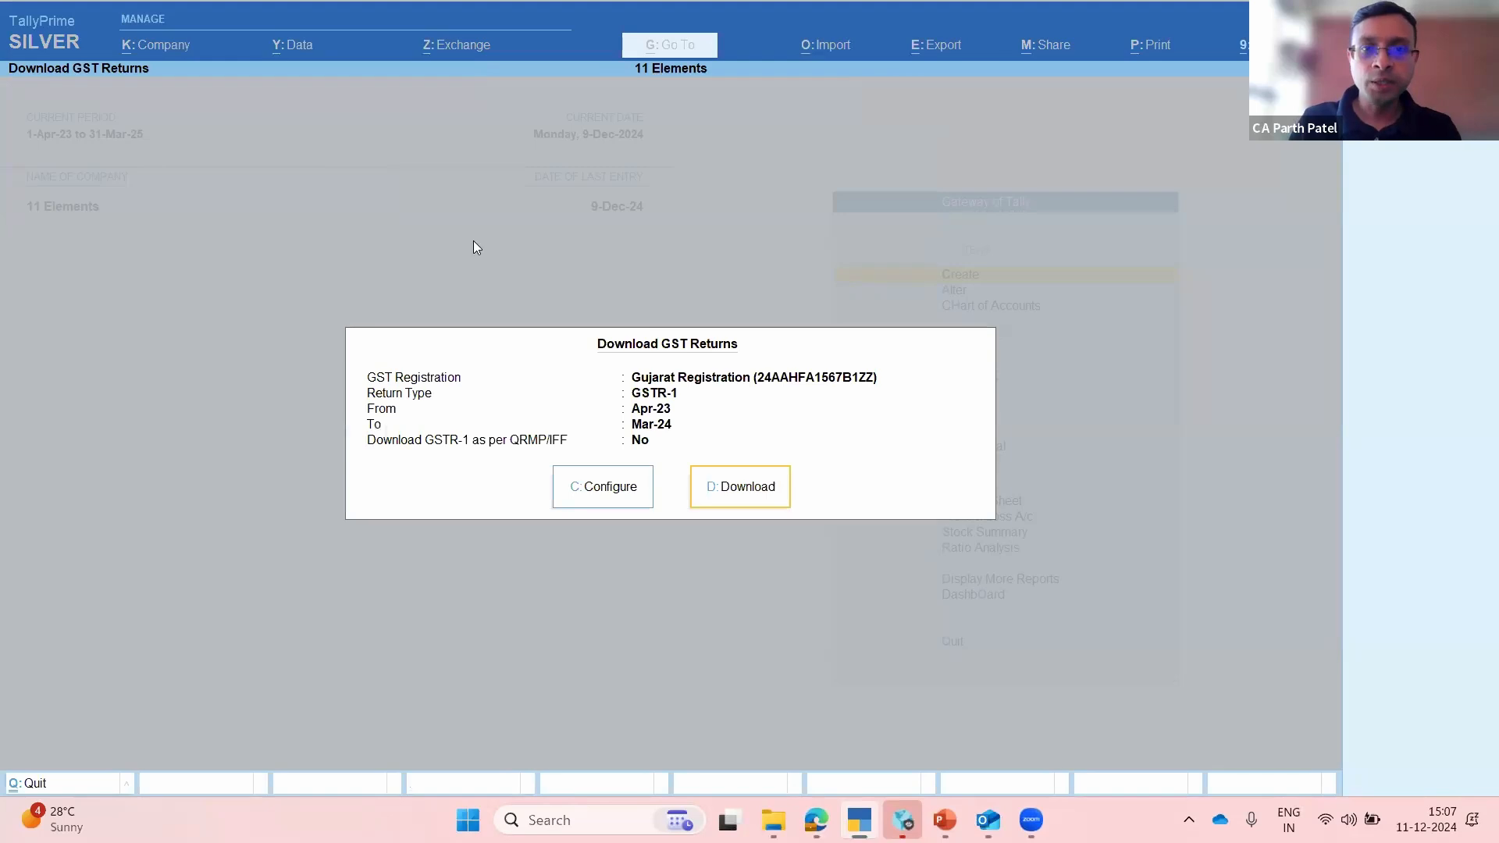
{"action": "left_click", "coordinate": [738, 490]}
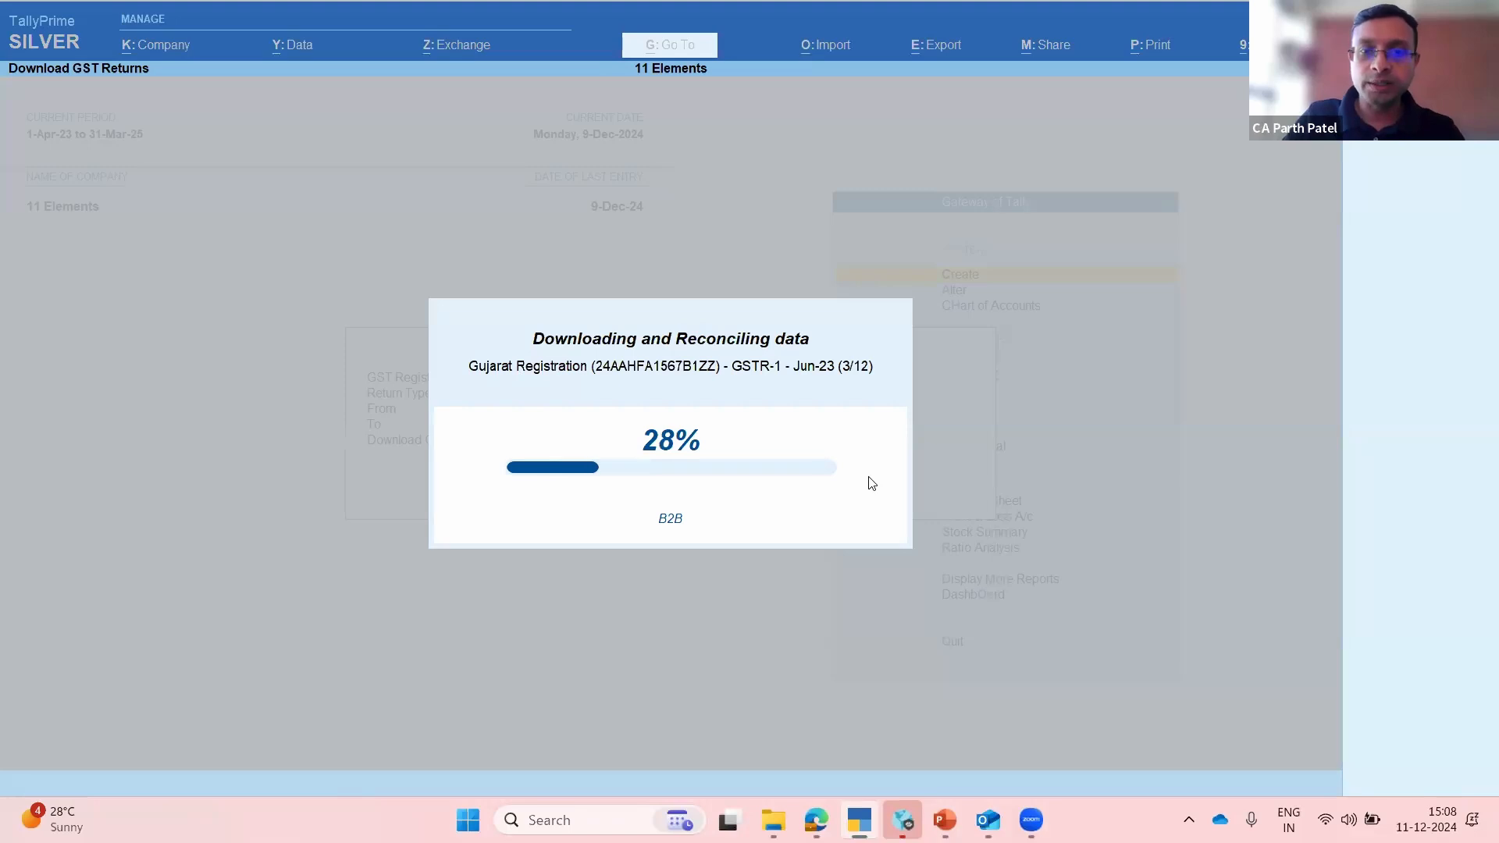
Step: Switch to the CA Connect Session presentation in PowerPoint and present its Reconciliation Hierarchy slide with the laser pointer
{"action": "mouse_move", "coordinate": [945, 820]}
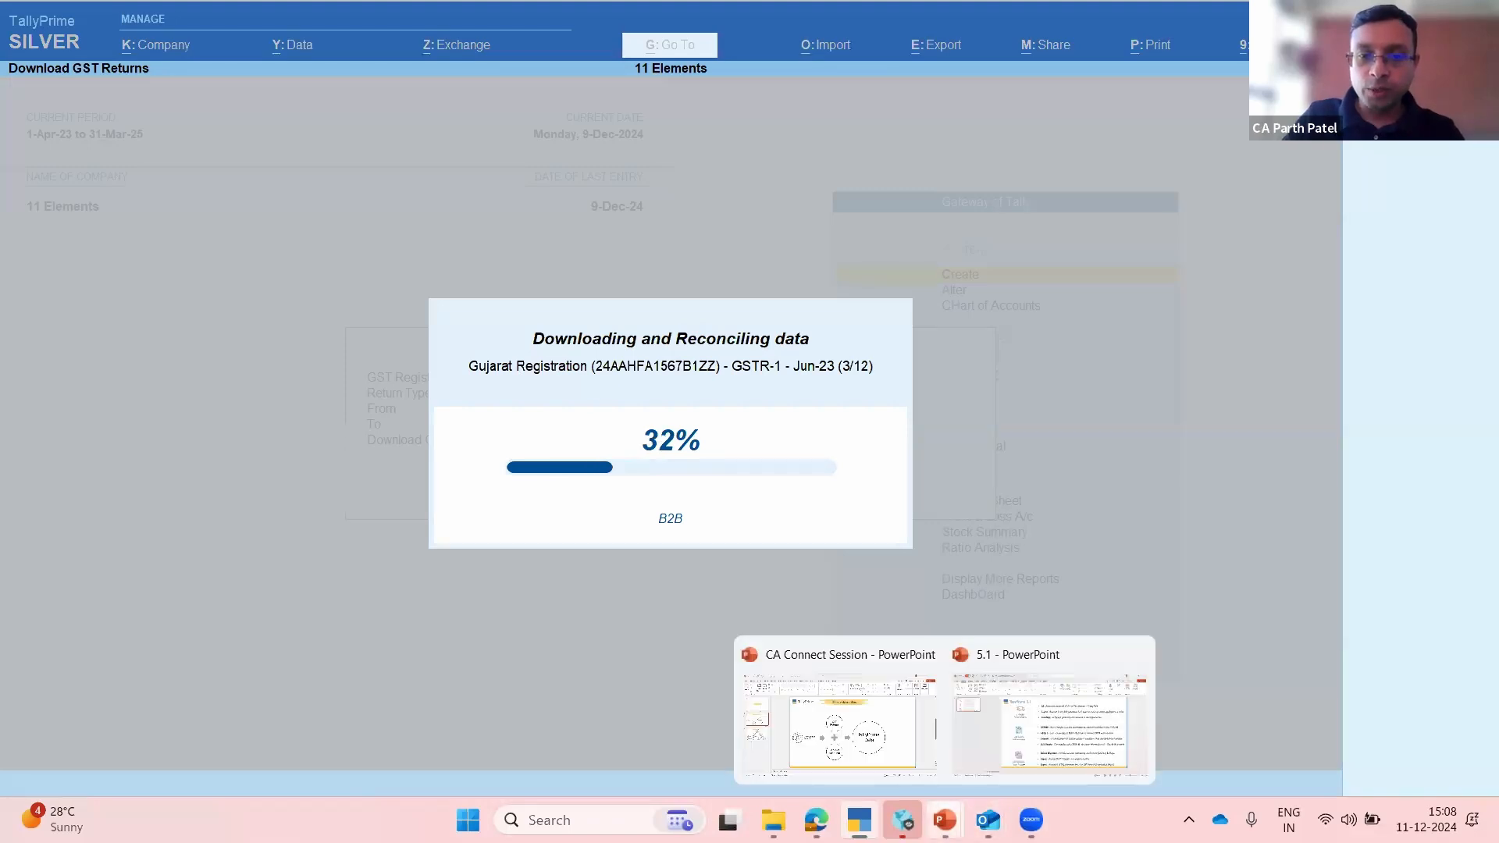
{"action": "left_click", "coordinate": [863, 725]}
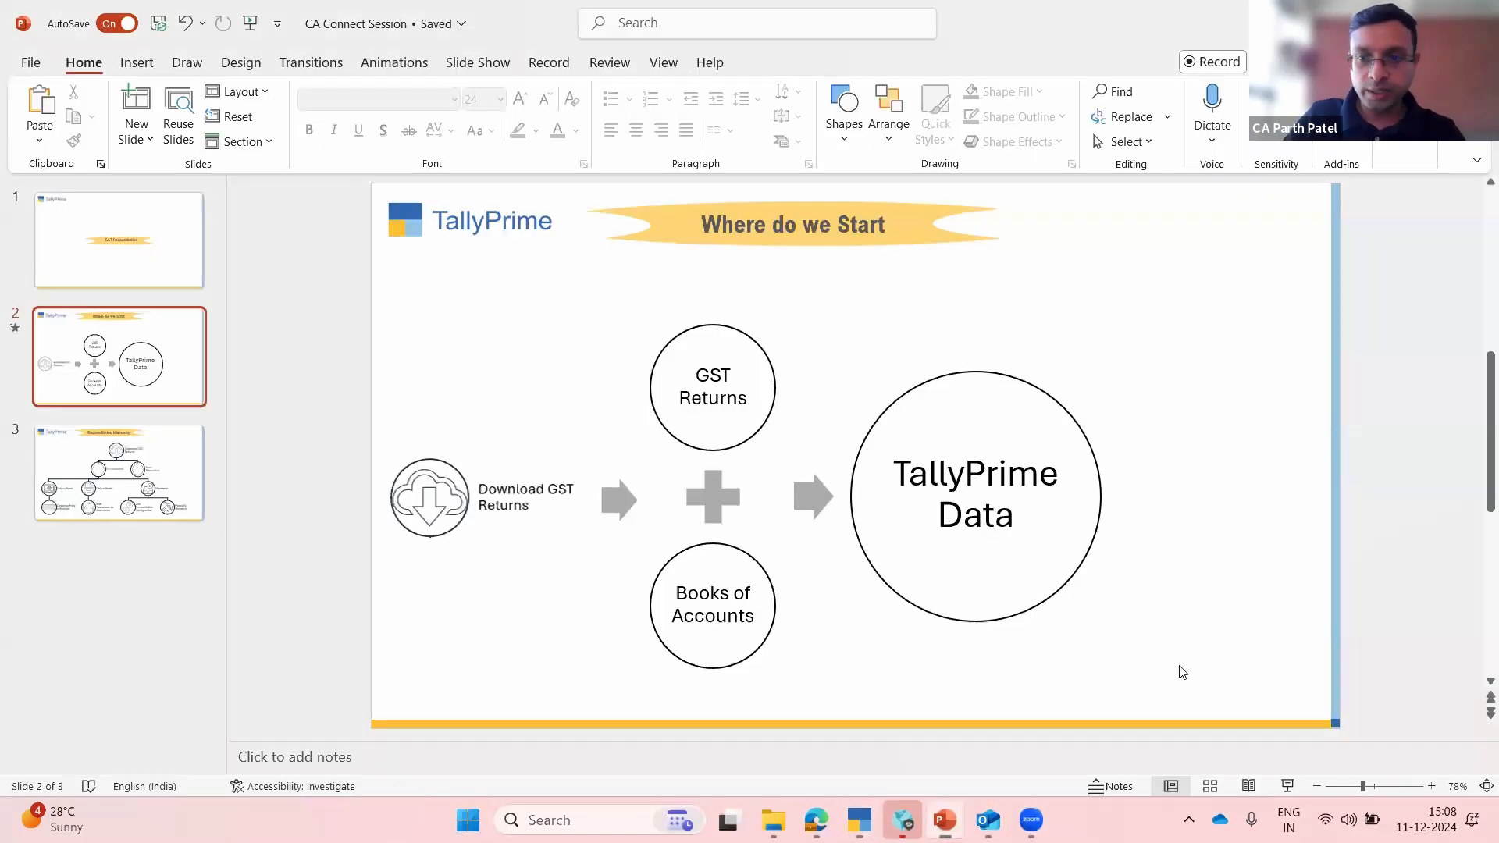
{"action": "left_click", "coordinate": [1288, 788]}
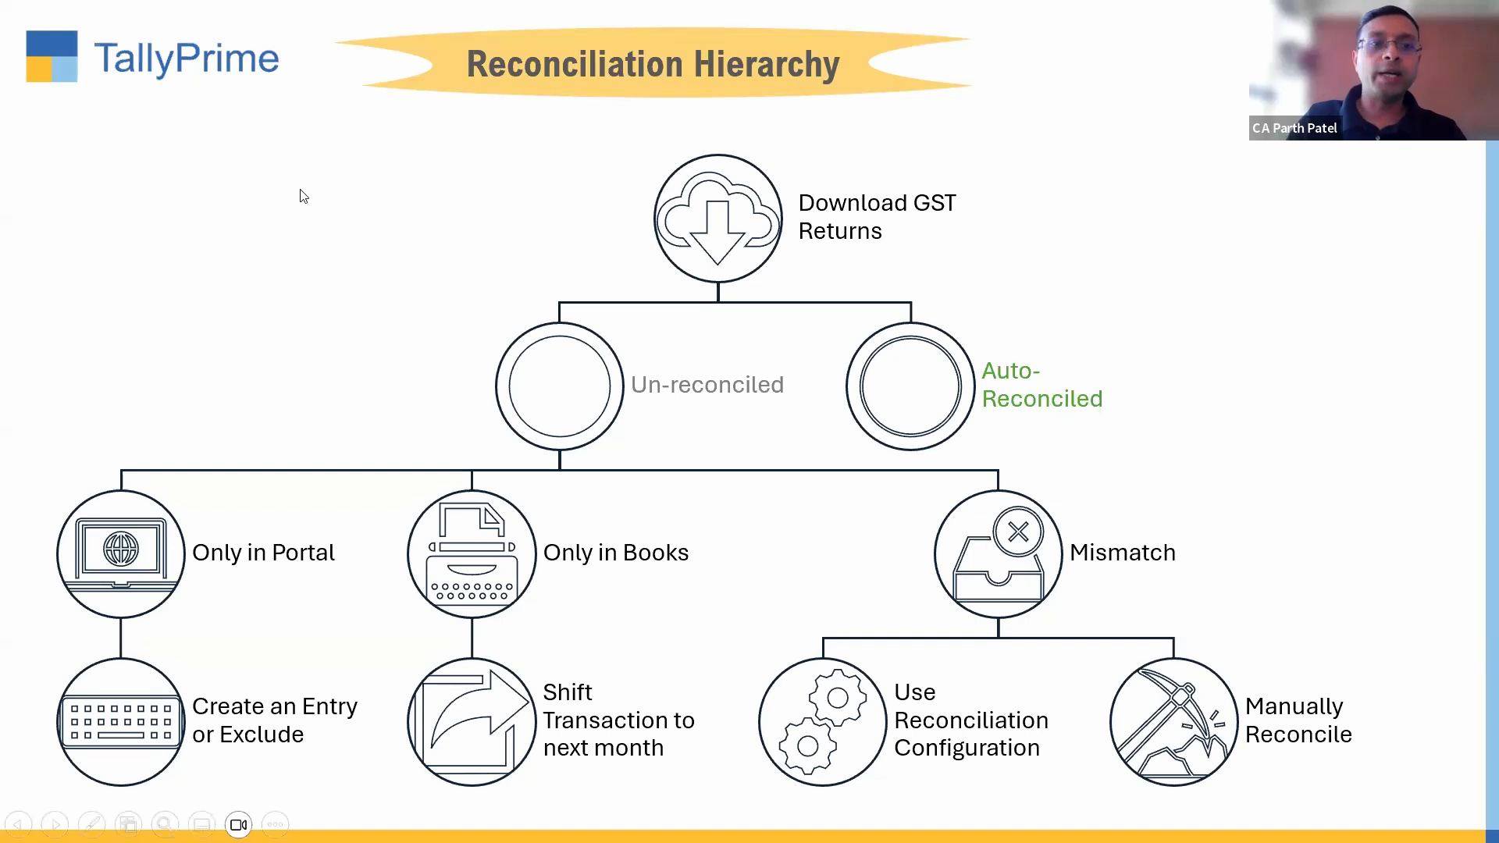
{"action": "right_click", "coordinate": [249, 156]}
{"action": "mouse_move", "coordinate": [320, 406]}
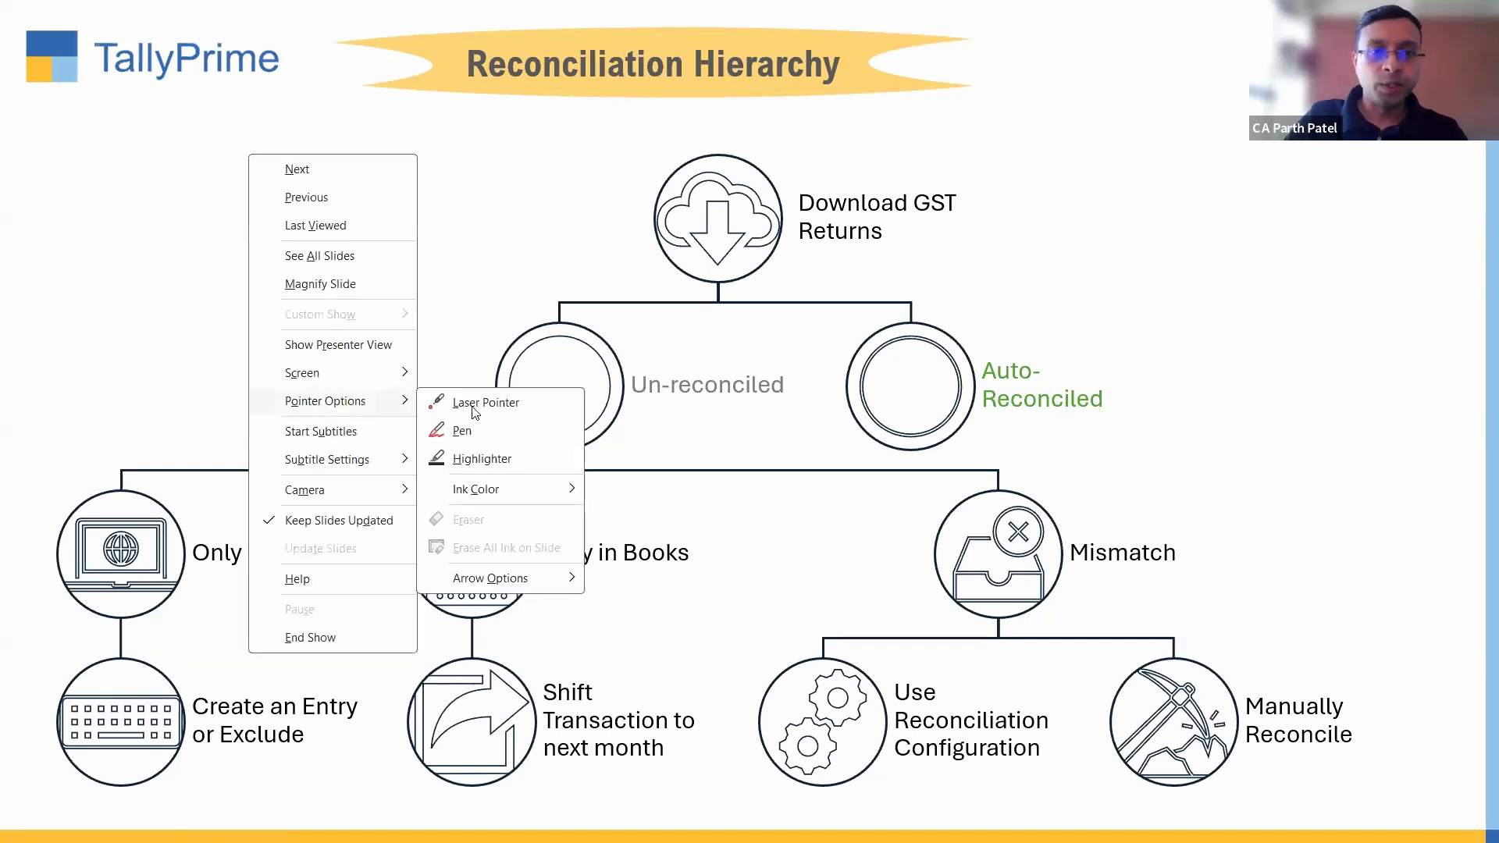
{"action": "left_click", "coordinate": [475, 400]}
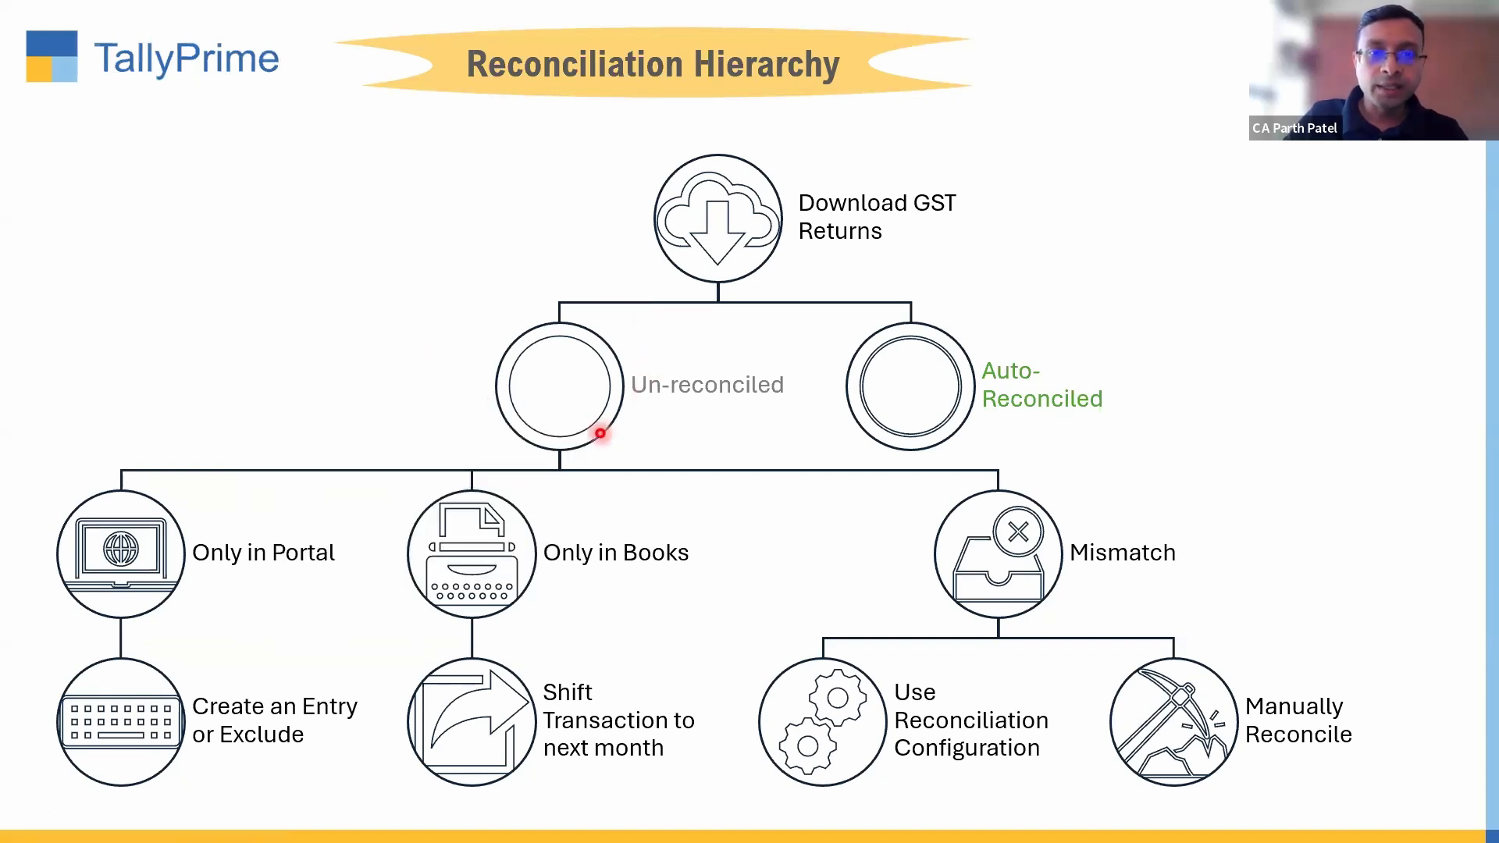
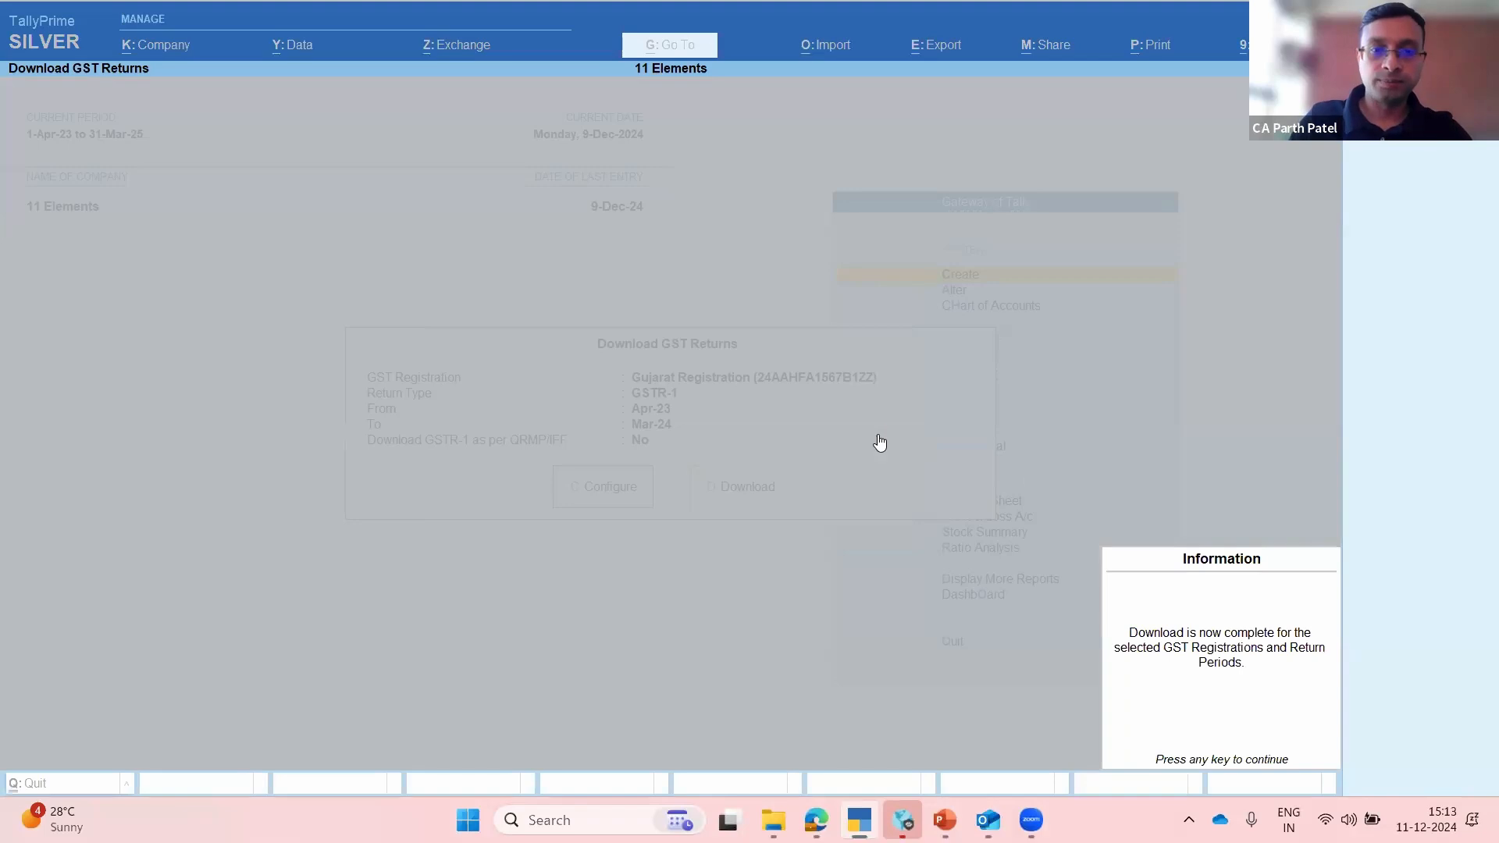
Step: Dismiss the download completion notice and open Display More Reports from the Gateway of Tally
{"action": "key", "text": "Return"}
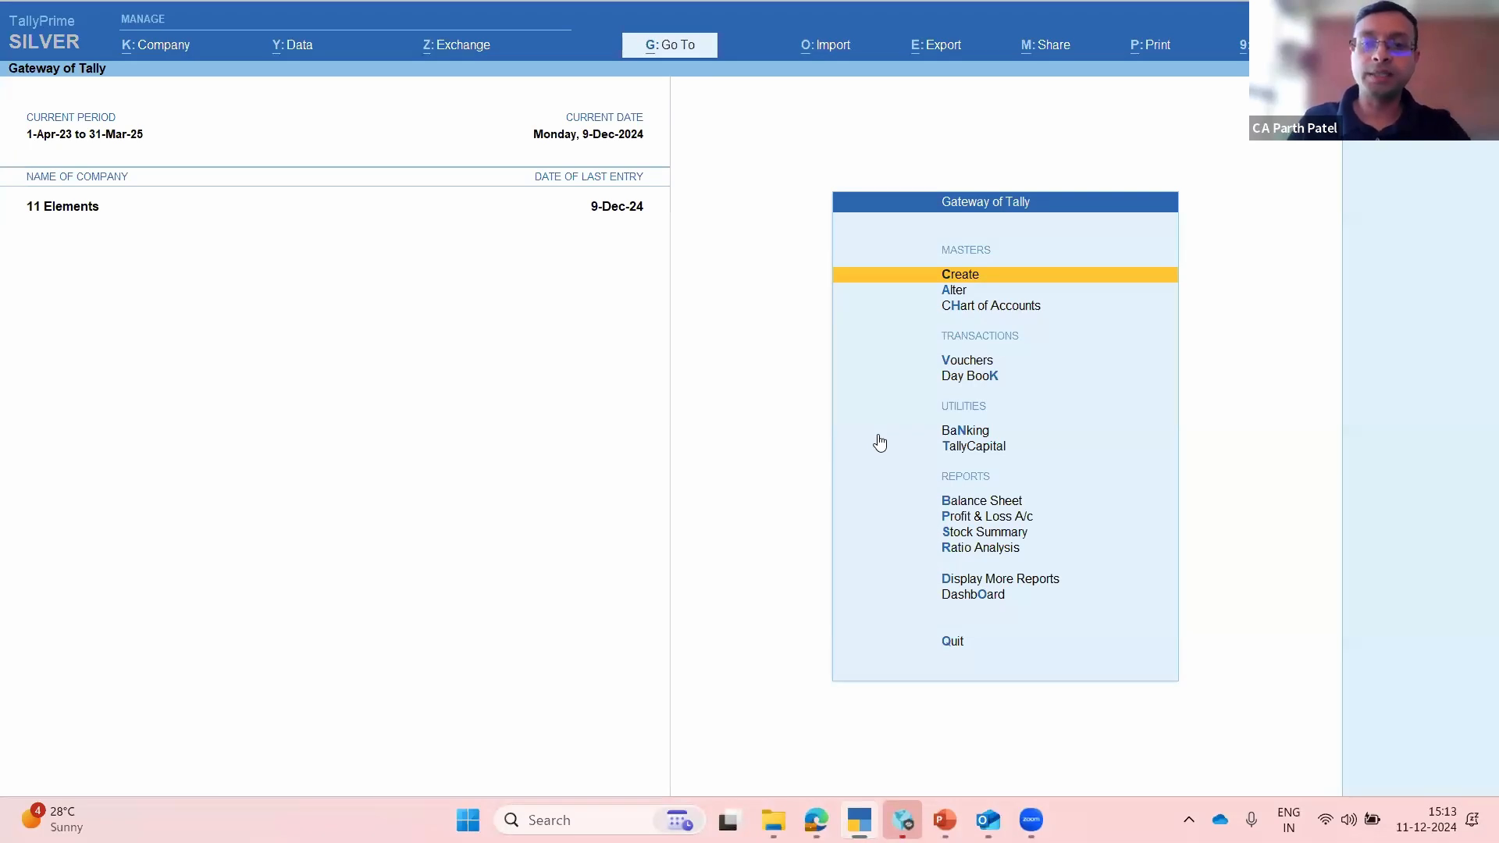
{"action": "key", "text": "Down"}
{"action": "key", "text": "Down"}
{"action": "key", "text": "Down"}
{"action": "key", "text": "Down"}
{"action": "key", "text": "Down"}
{"action": "key", "text": "Down"}
{"action": "key", "text": "Down"}
{"action": "key", "text": "Down"}
{"action": "key", "text": "Down"}
{"action": "key", "text": "Down"}
{"action": "key", "text": "Down"}
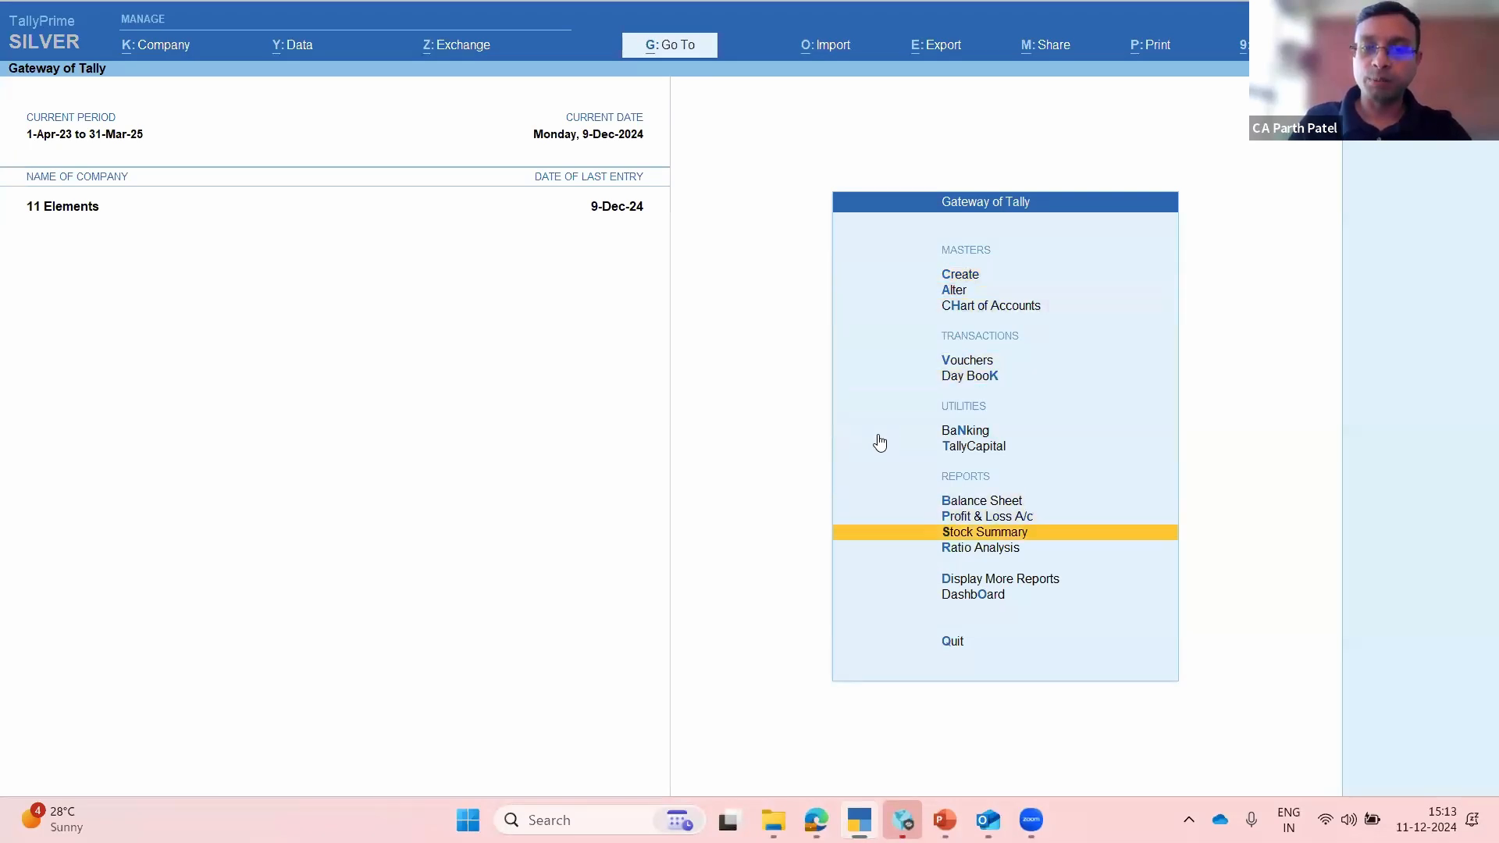
{"action": "key", "text": "Return"}
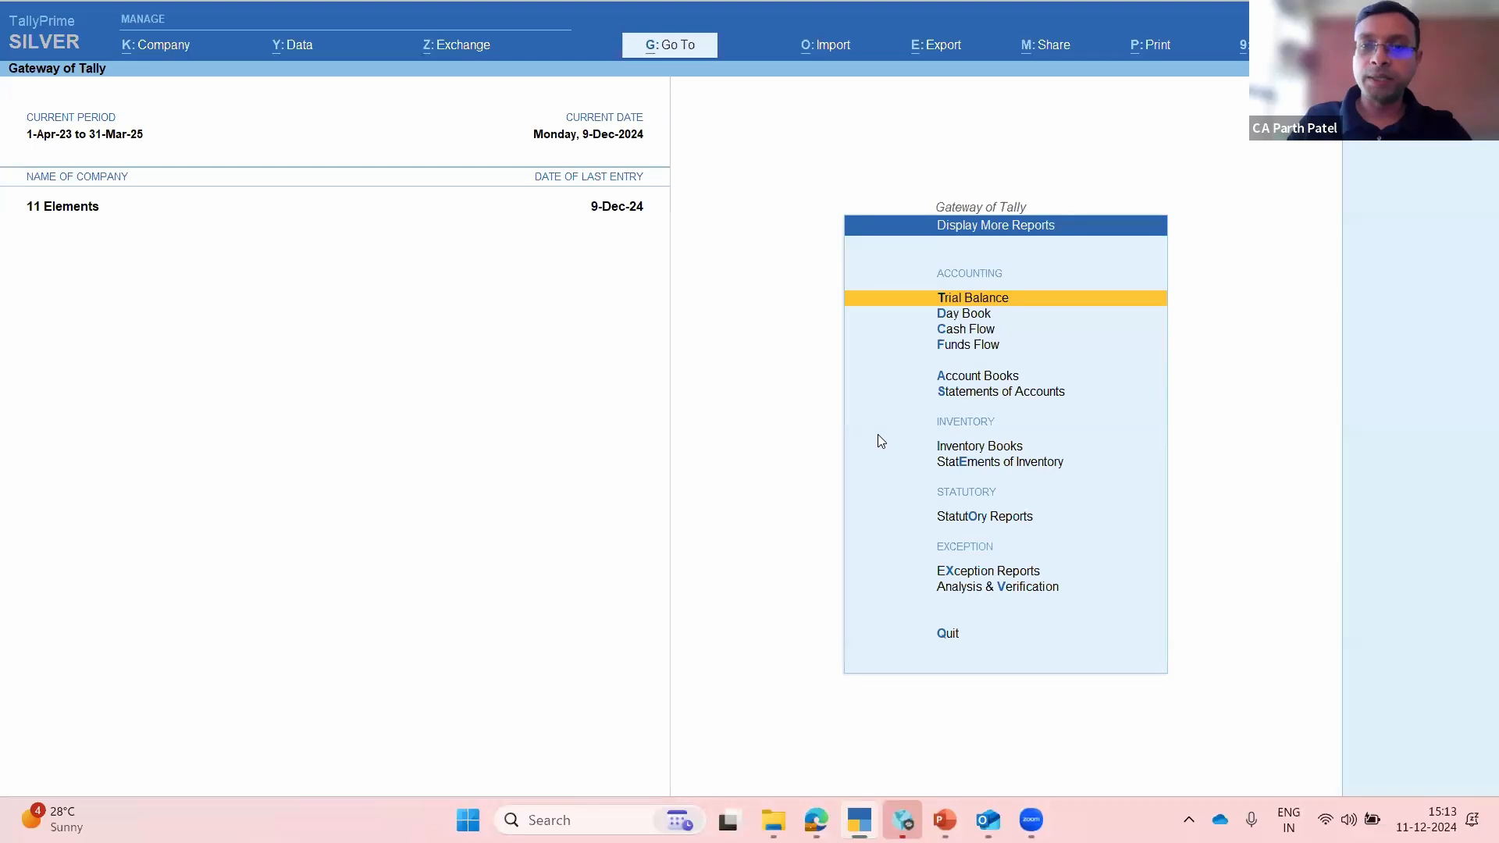
Step: Open the GST Reports list under Statutory Reports
{"action": "key", "text": "Down"}
{"action": "key", "text": "Down"}
{"action": "key", "text": "Down"}
{"action": "key", "text": "Down"}
{"action": "key", "text": "Down"}
{"action": "key", "text": "Down"}
{"action": "key", "text": "Down"}
{"action": "key", "text": "Down"}
{"action": "key", "text": "Down"}
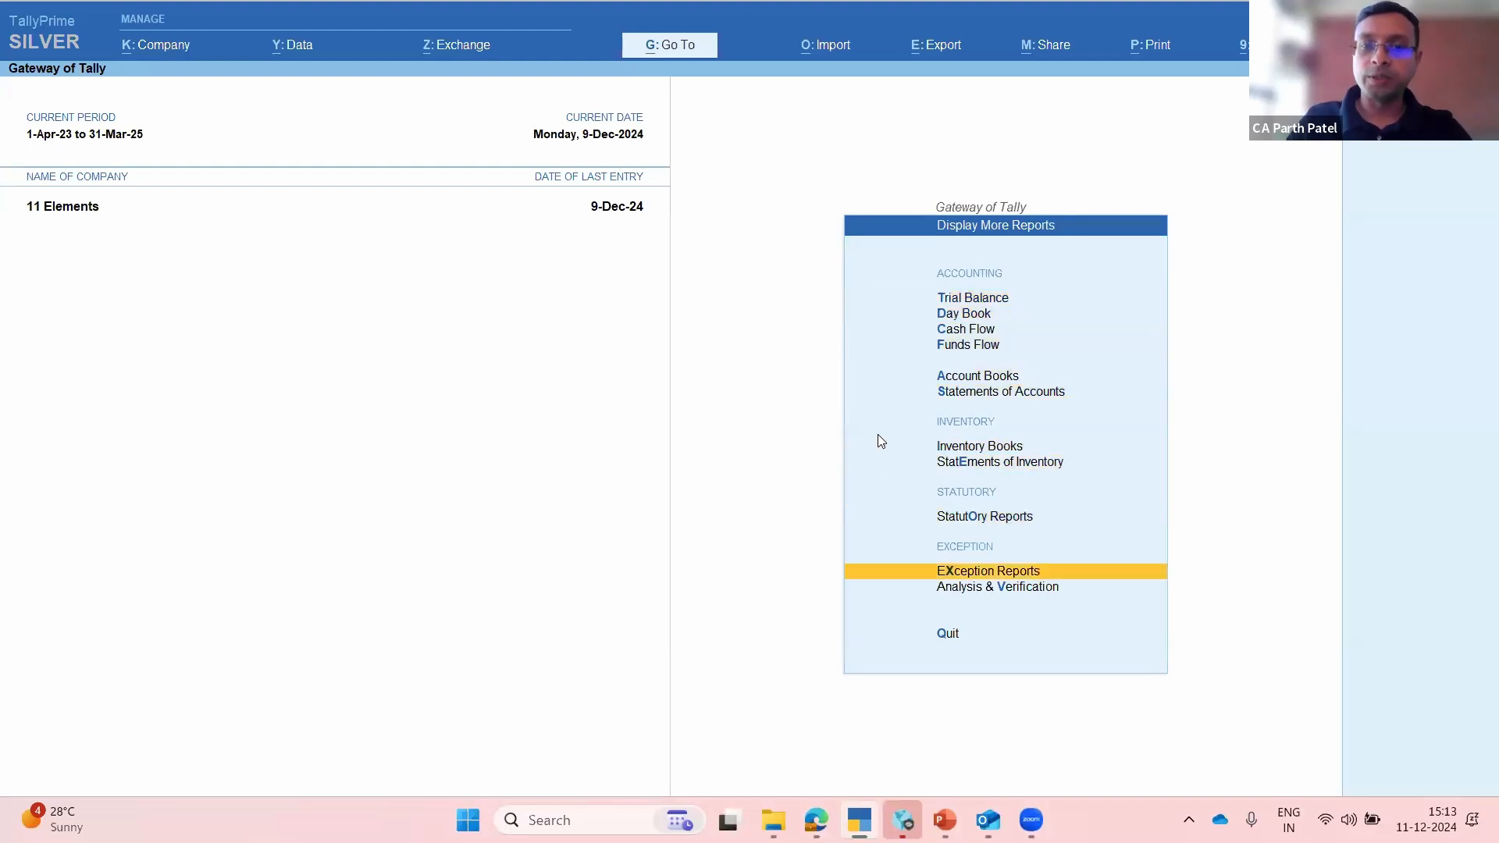
{"action": "key", "text": "Up"}
{"action": "key", "text": "Return"}
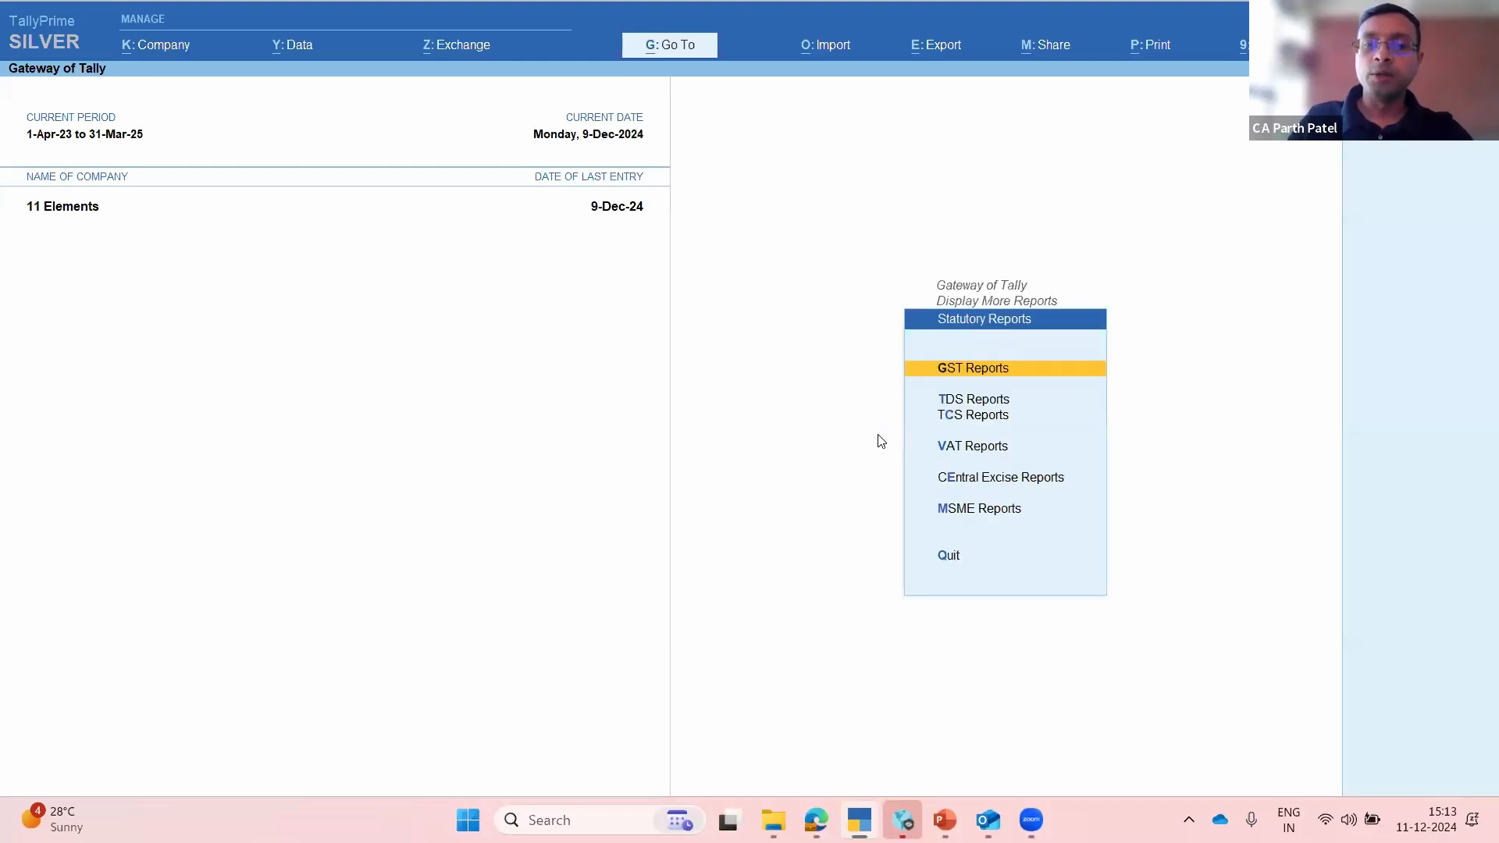
{"action": "key", "text": "Return"}
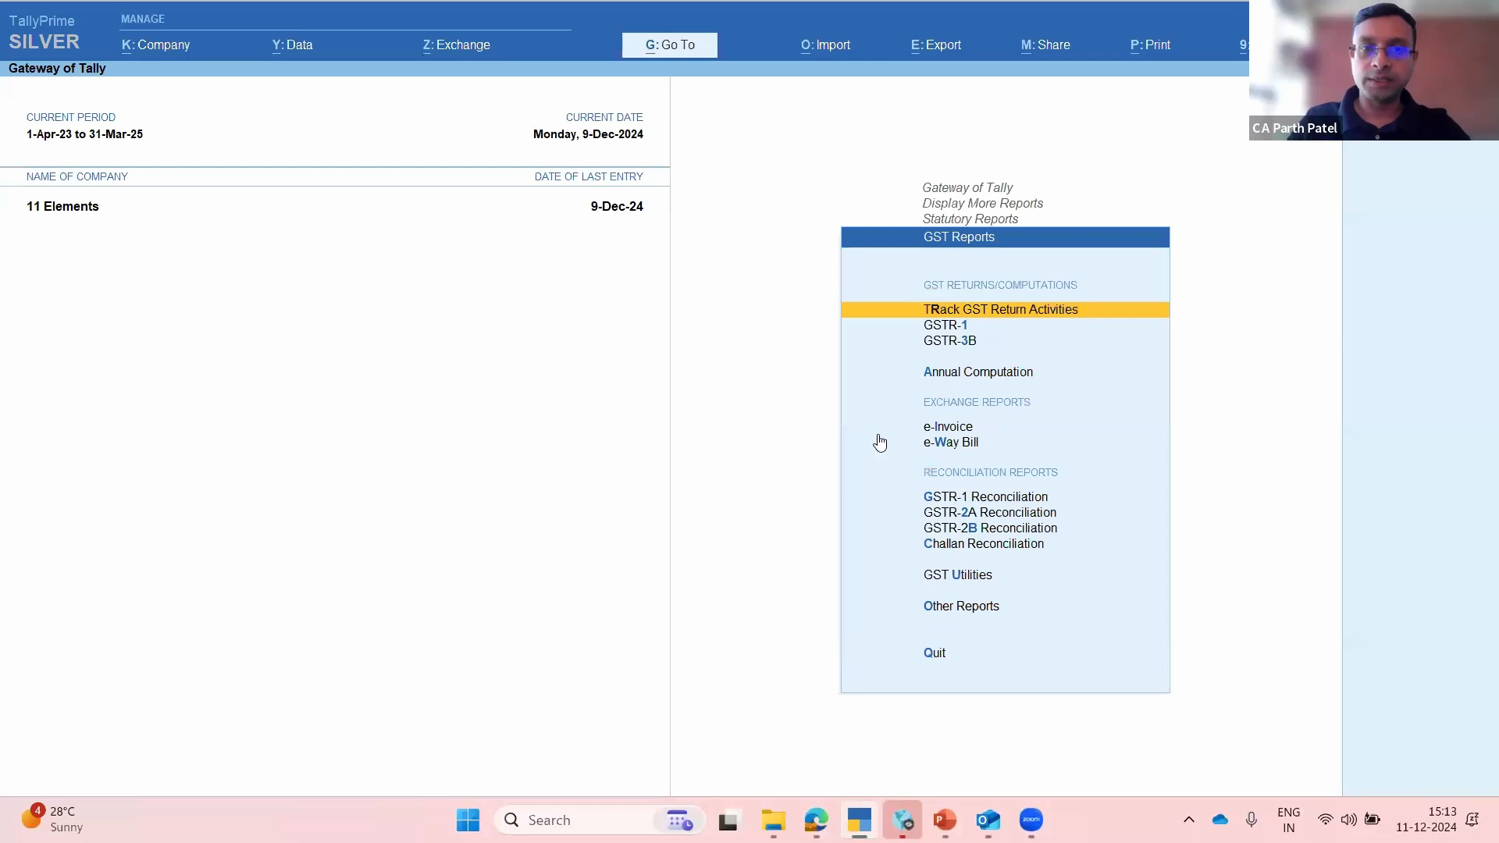
Step: Open the GSTR-1 Reconciliation report
{"action": "key", "text": "Down"}
{"action": "key", "text": "Down"}
{"action": "key", "text": "Down"}
{"action": "key", "text": "Down"}
{"action": "key", "text": "Down"}
{"action": "key", "text": "Down"}
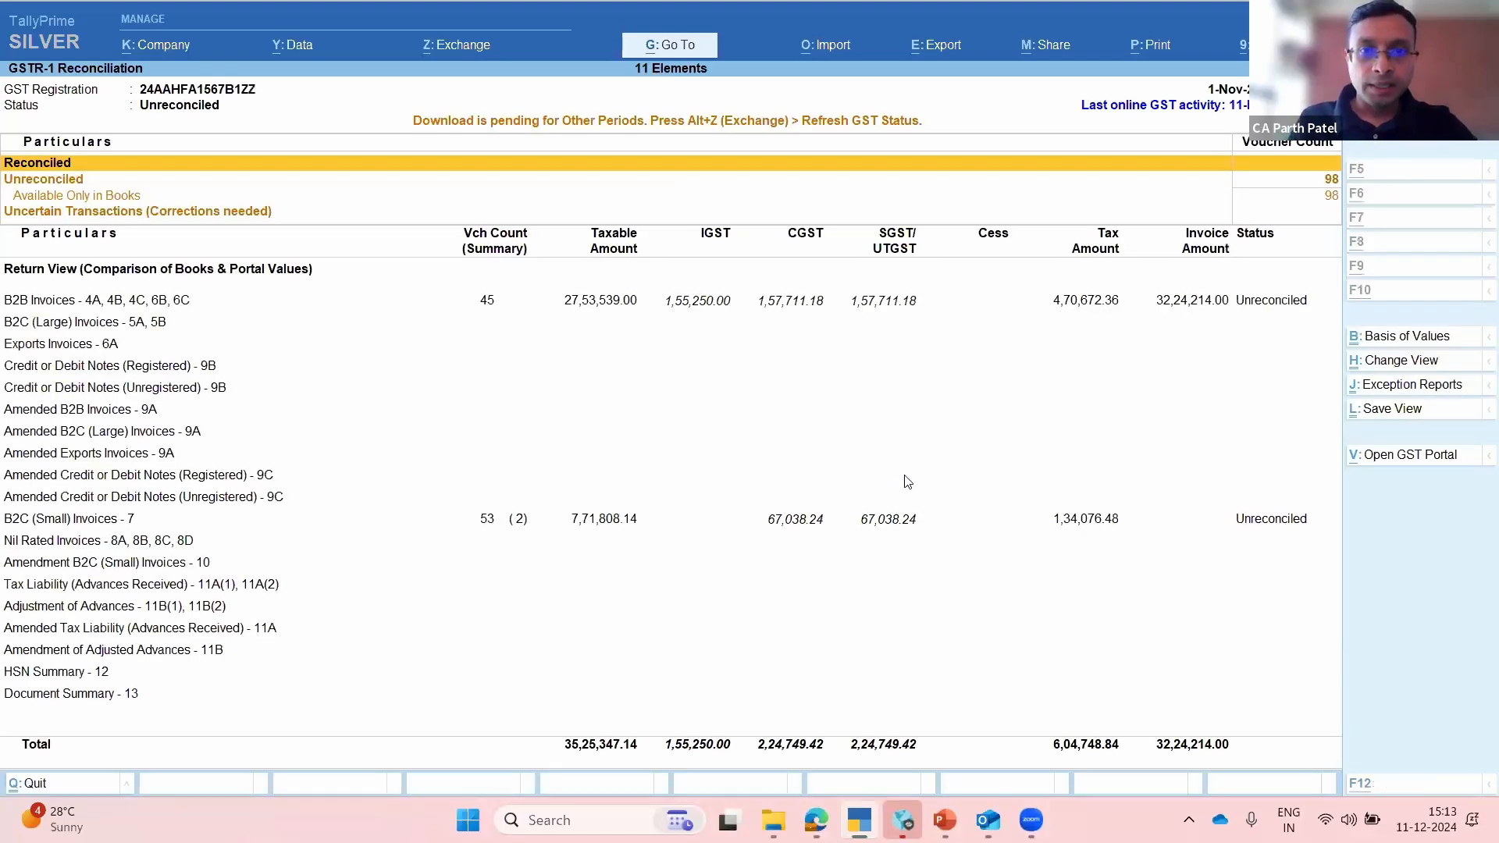
Step: Set the GSTR-1 Reconciliation report period from 1-4-2023 to 31-3-2024
{"action": "key", "text": "F2"}
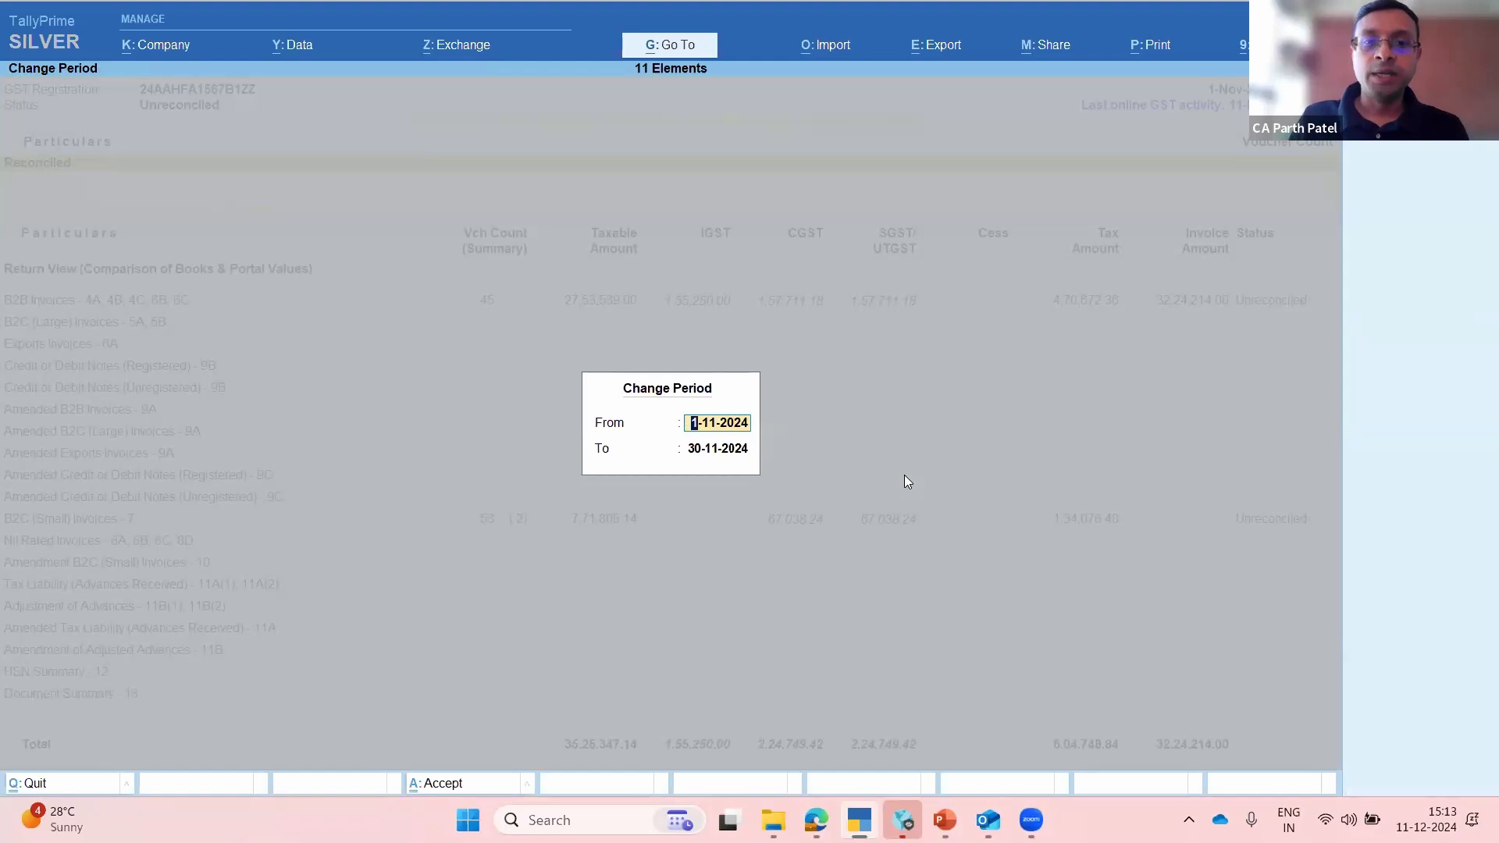
{"action": "type", "text": "1-4-23"}
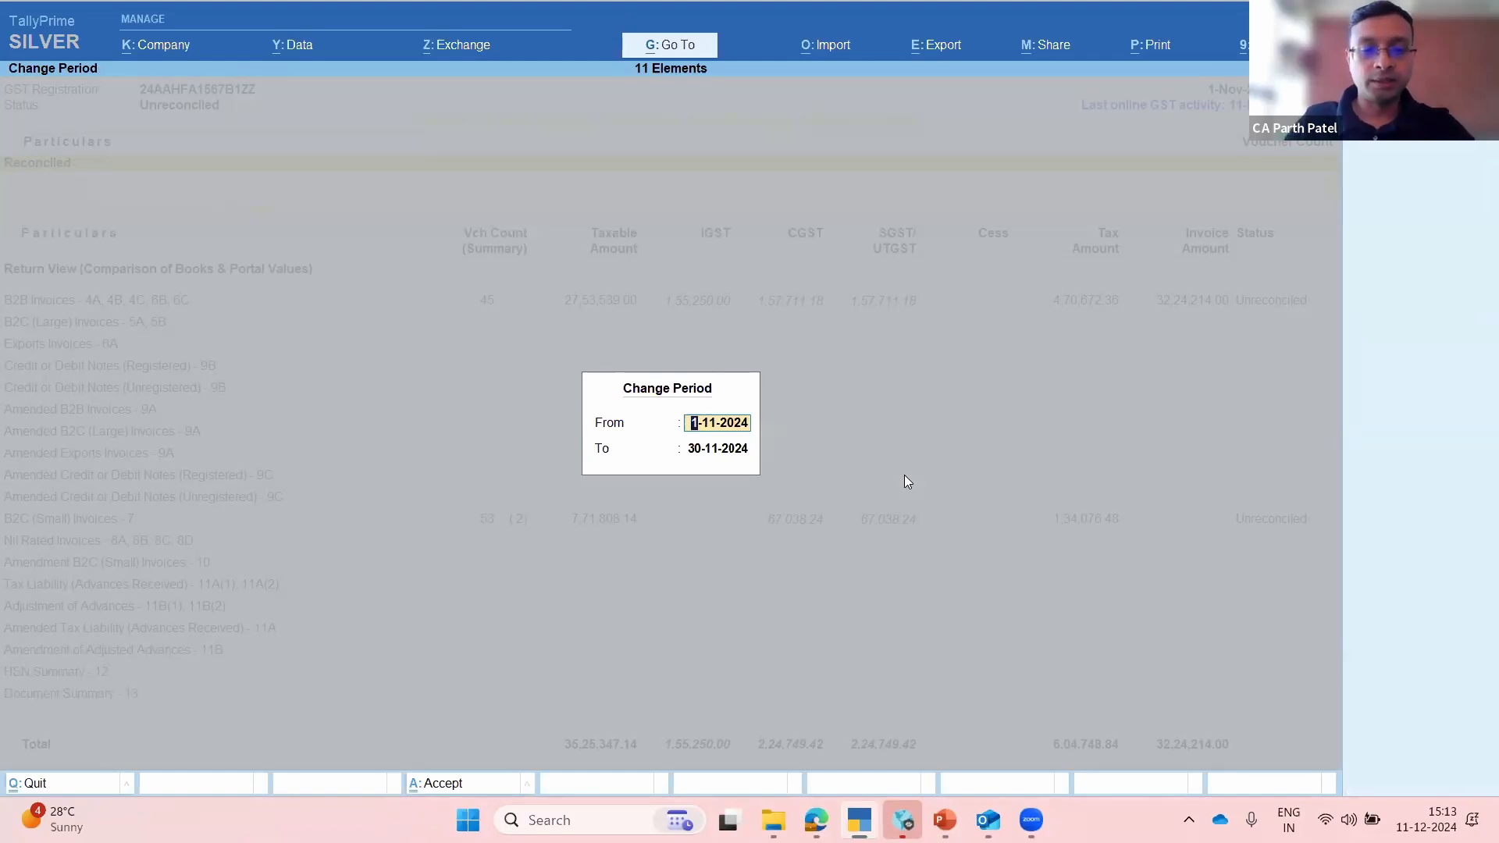
{"action": "key", "text": "Return"}
{"action": "key", "text": "BackSpace"}
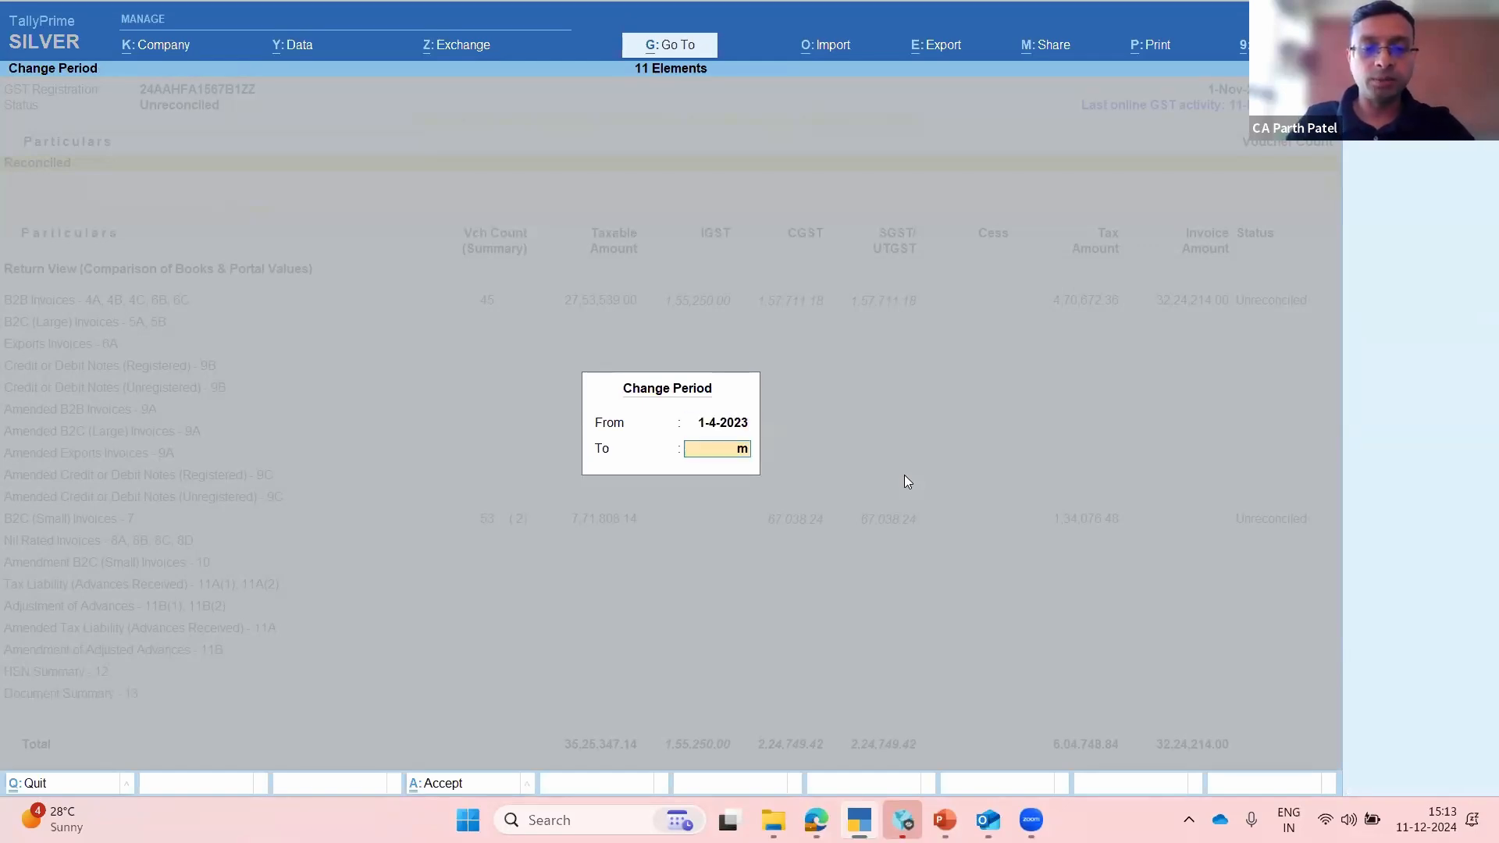
{"action": "type", "text": "m24"}
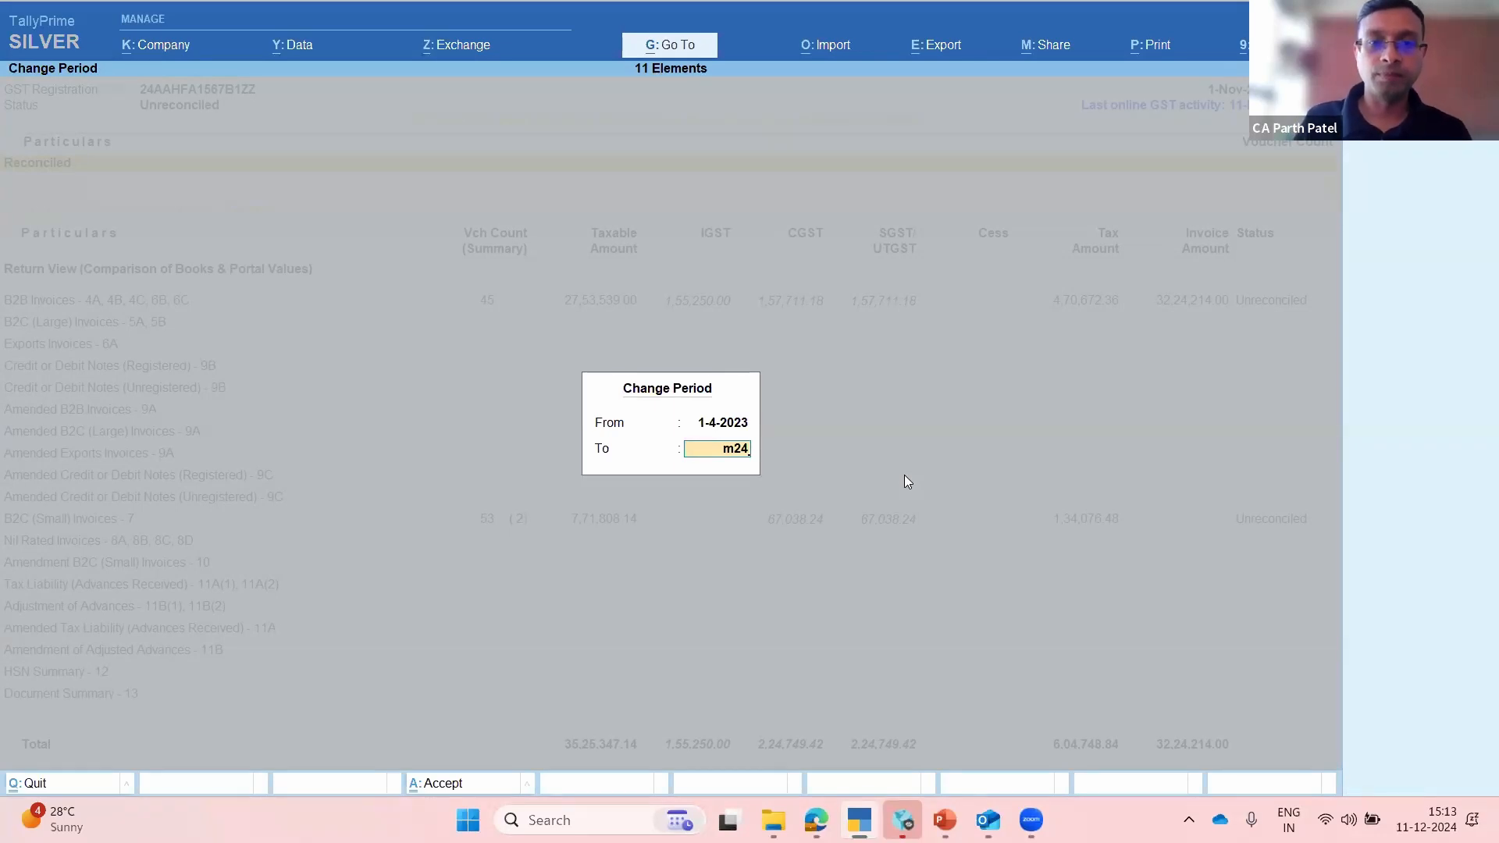
{"action": "key", "text": "Return"}
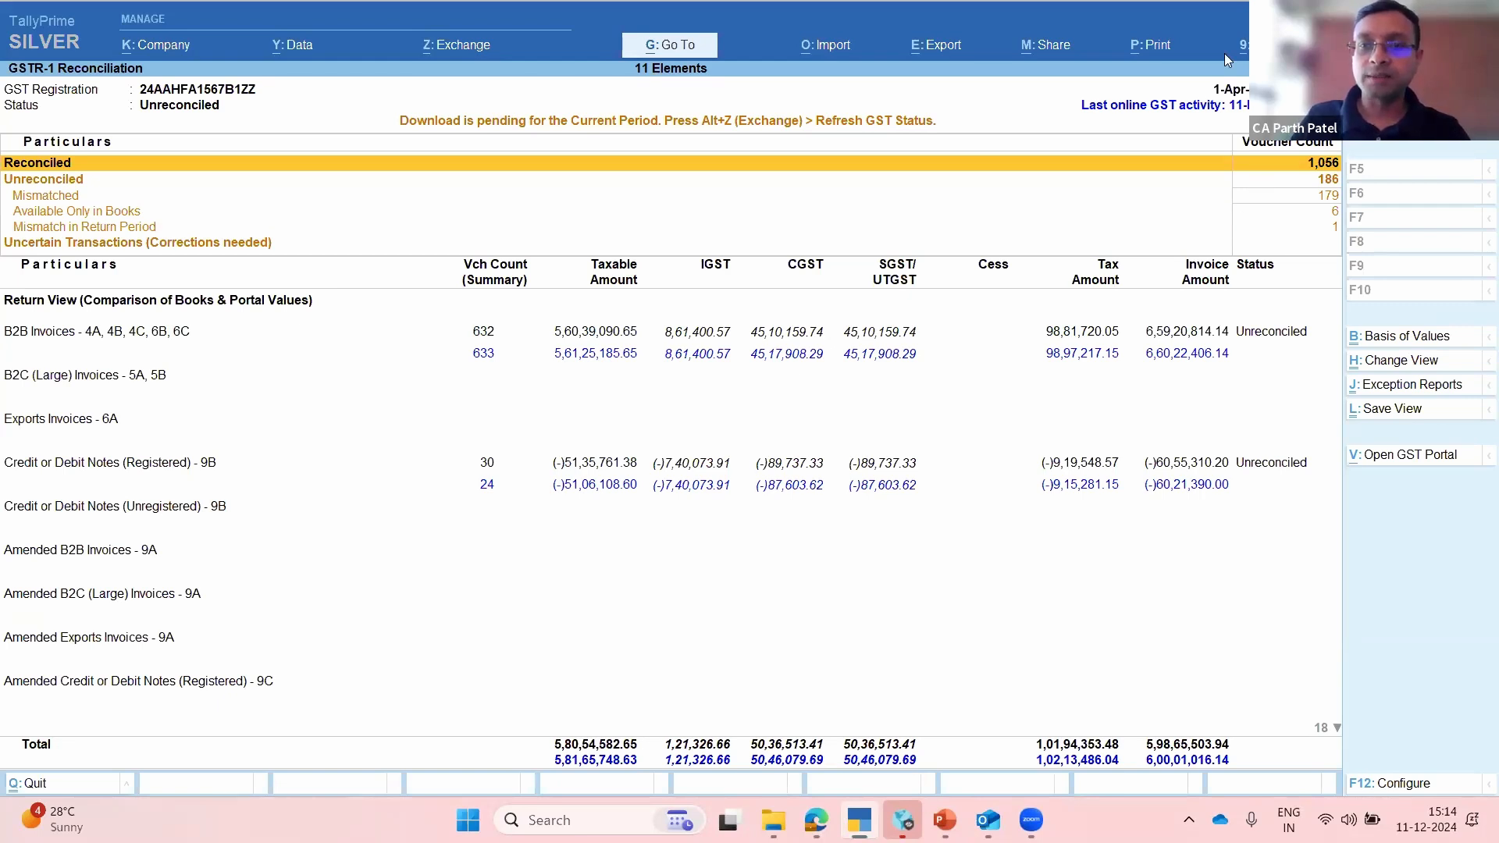
Step: Change the report period to 1-4-2023 through 30-4-2023 and review the April reconciliation status, including B2B Invoices
{"action": "left_click", "coordinate": [573, 420]}
{"action": "key", "text": "F2"}
{"action": "type", "text": "1-4-23"}
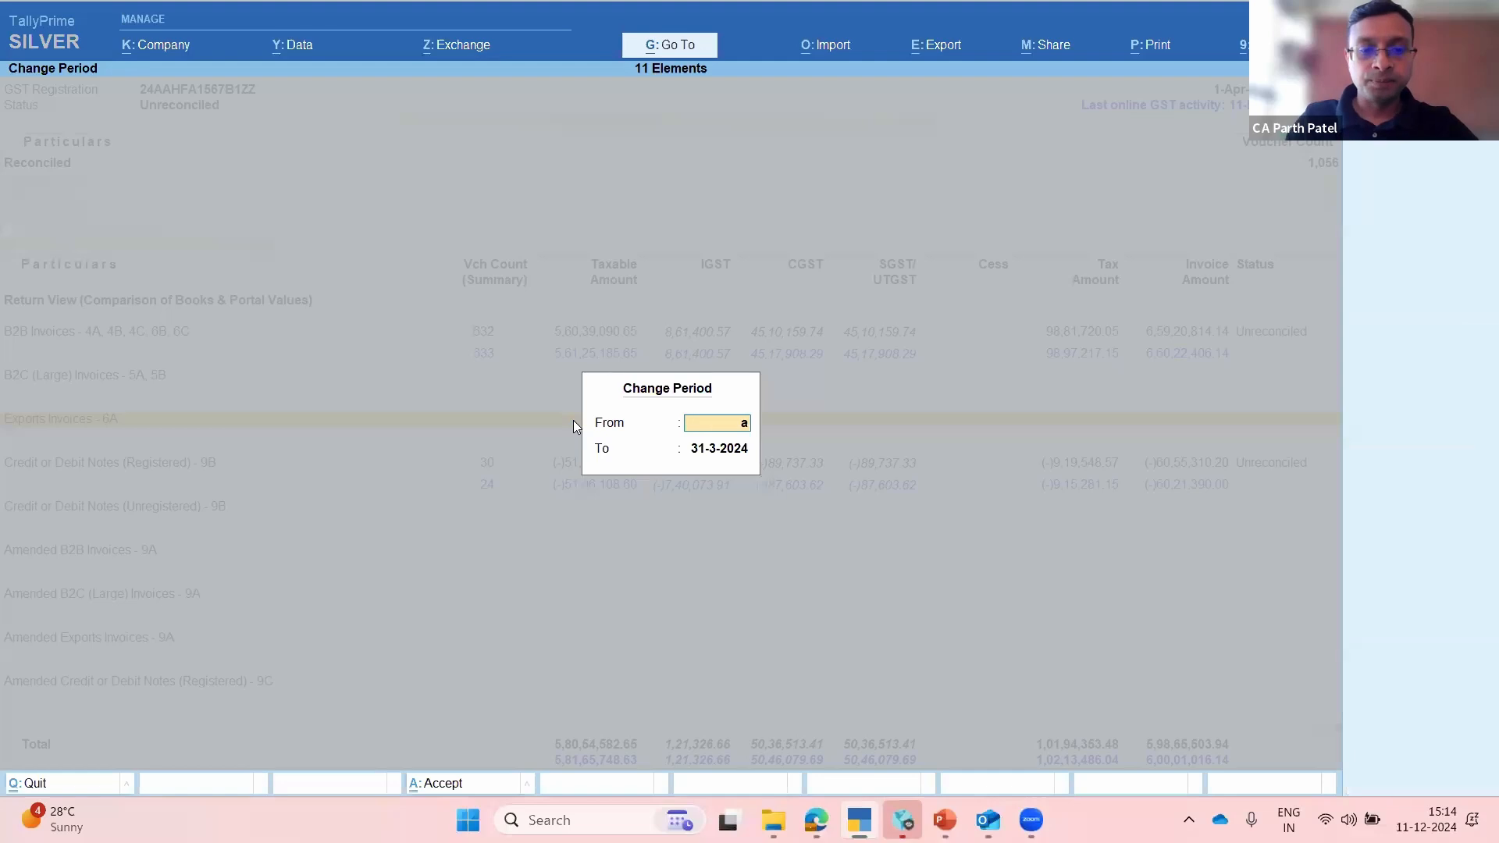
{"action": "key", "text": "Return"}
{"action": "type", "text": "apr23"}
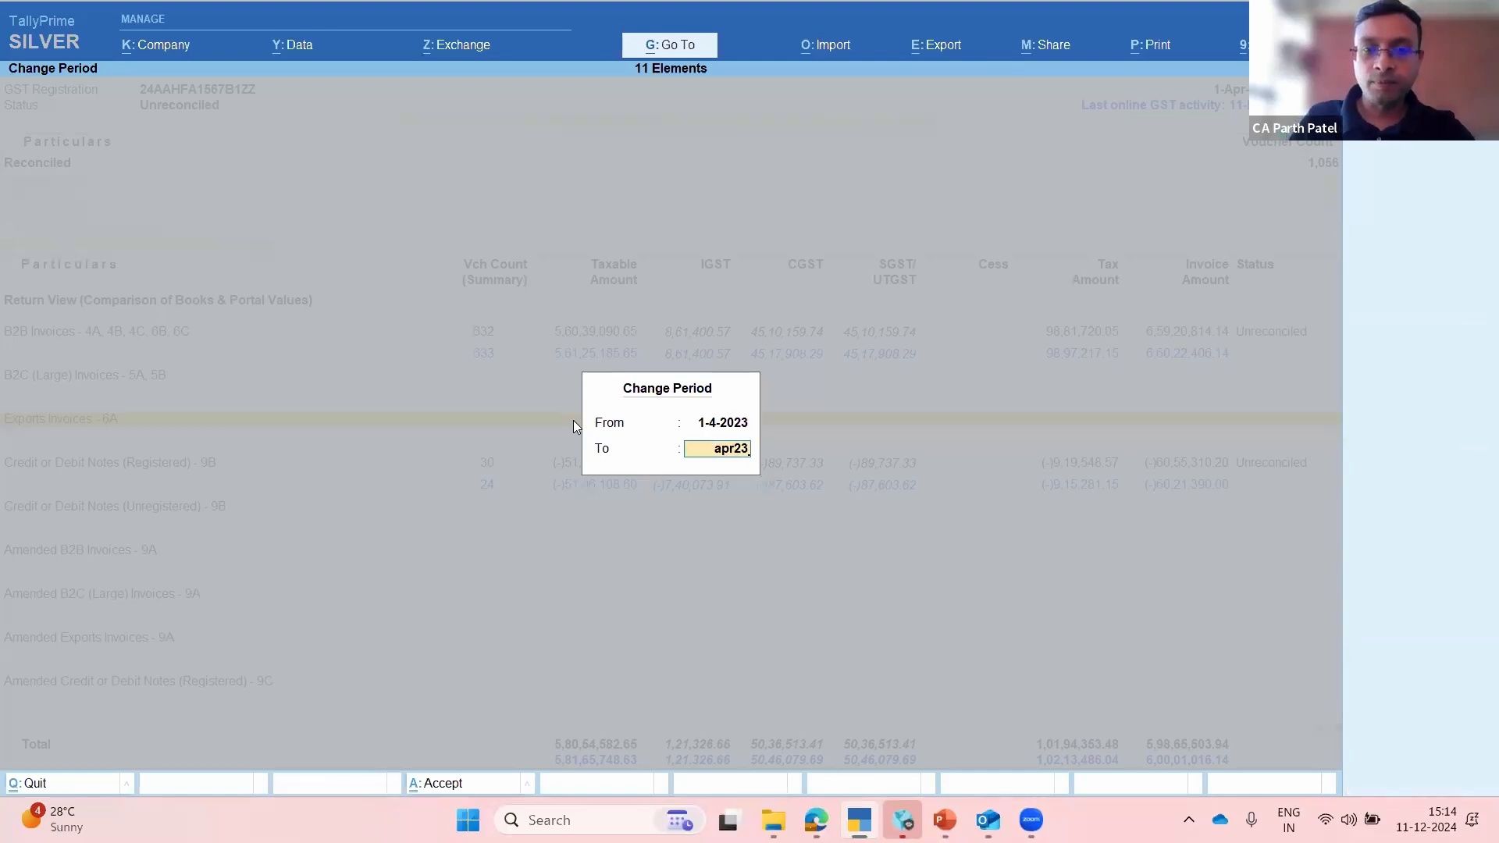
{"action": "key", "text": "Return"}
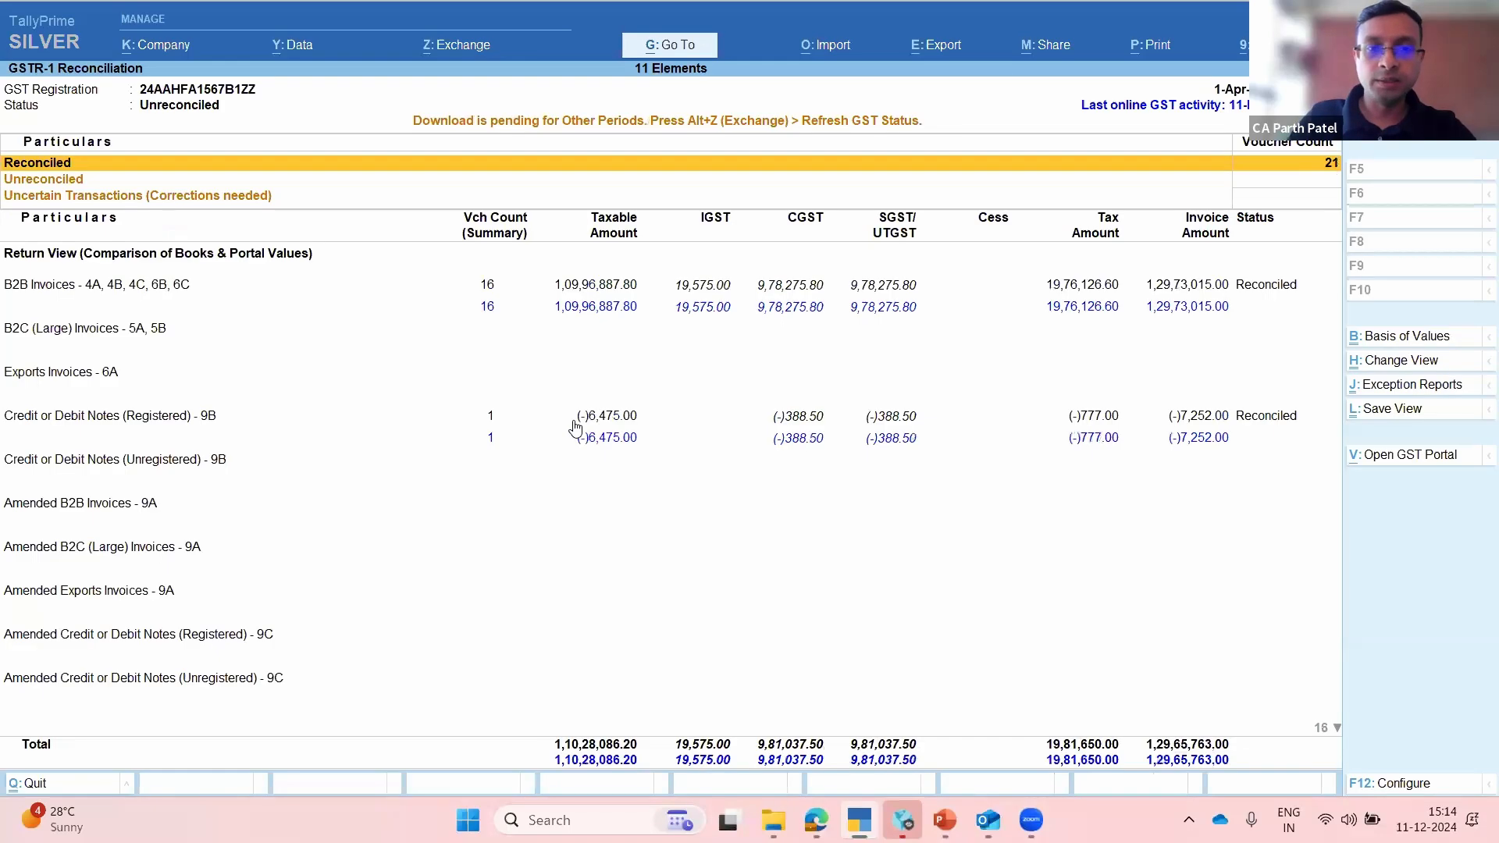
{"action": "key", "text": "Down"}
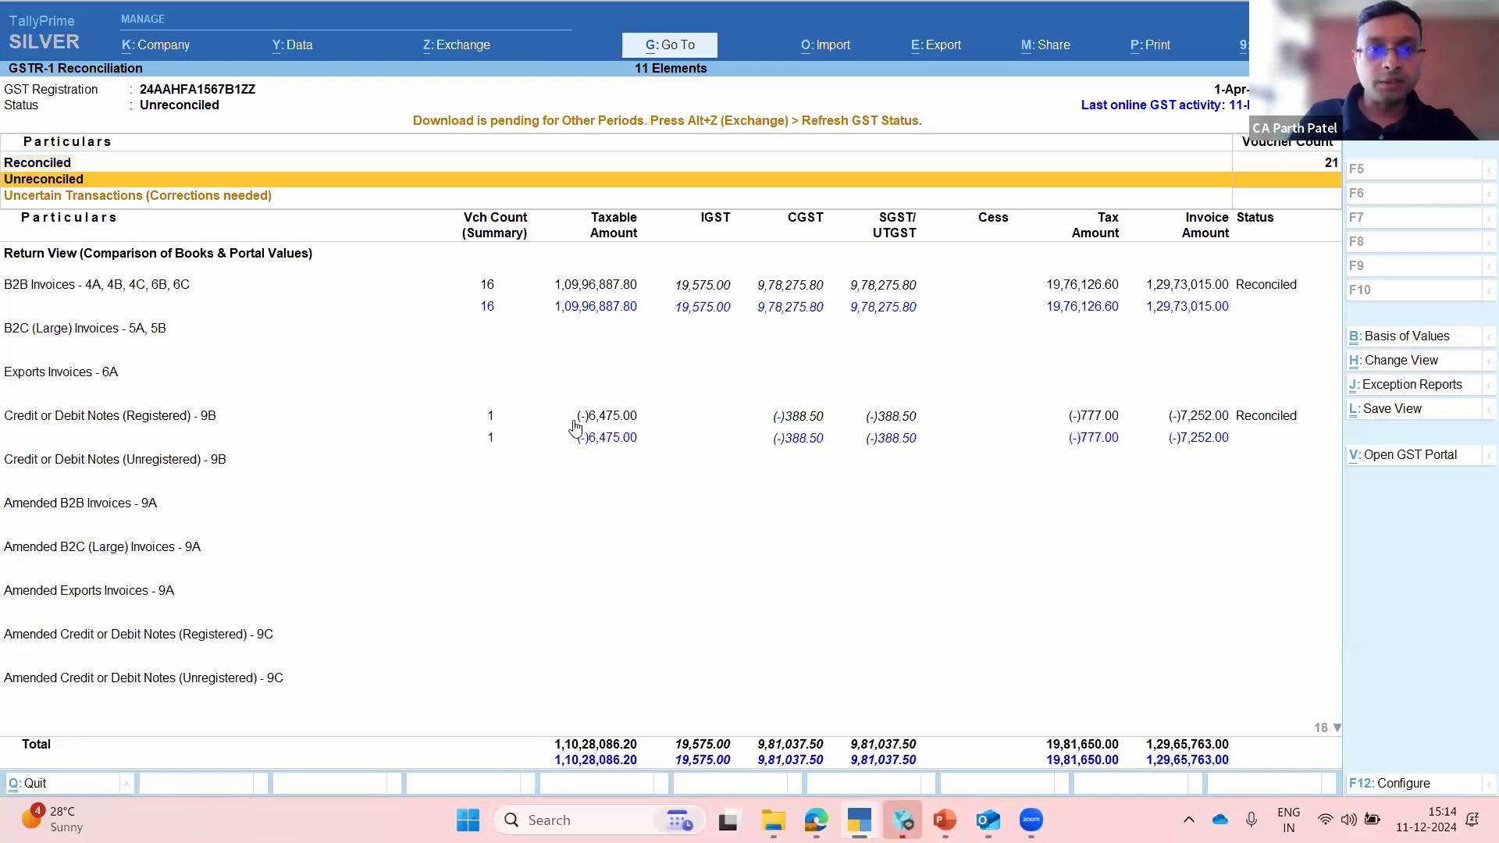
{"action": "key", "text": "Down"}
{"action": "key", "text": "Down"}
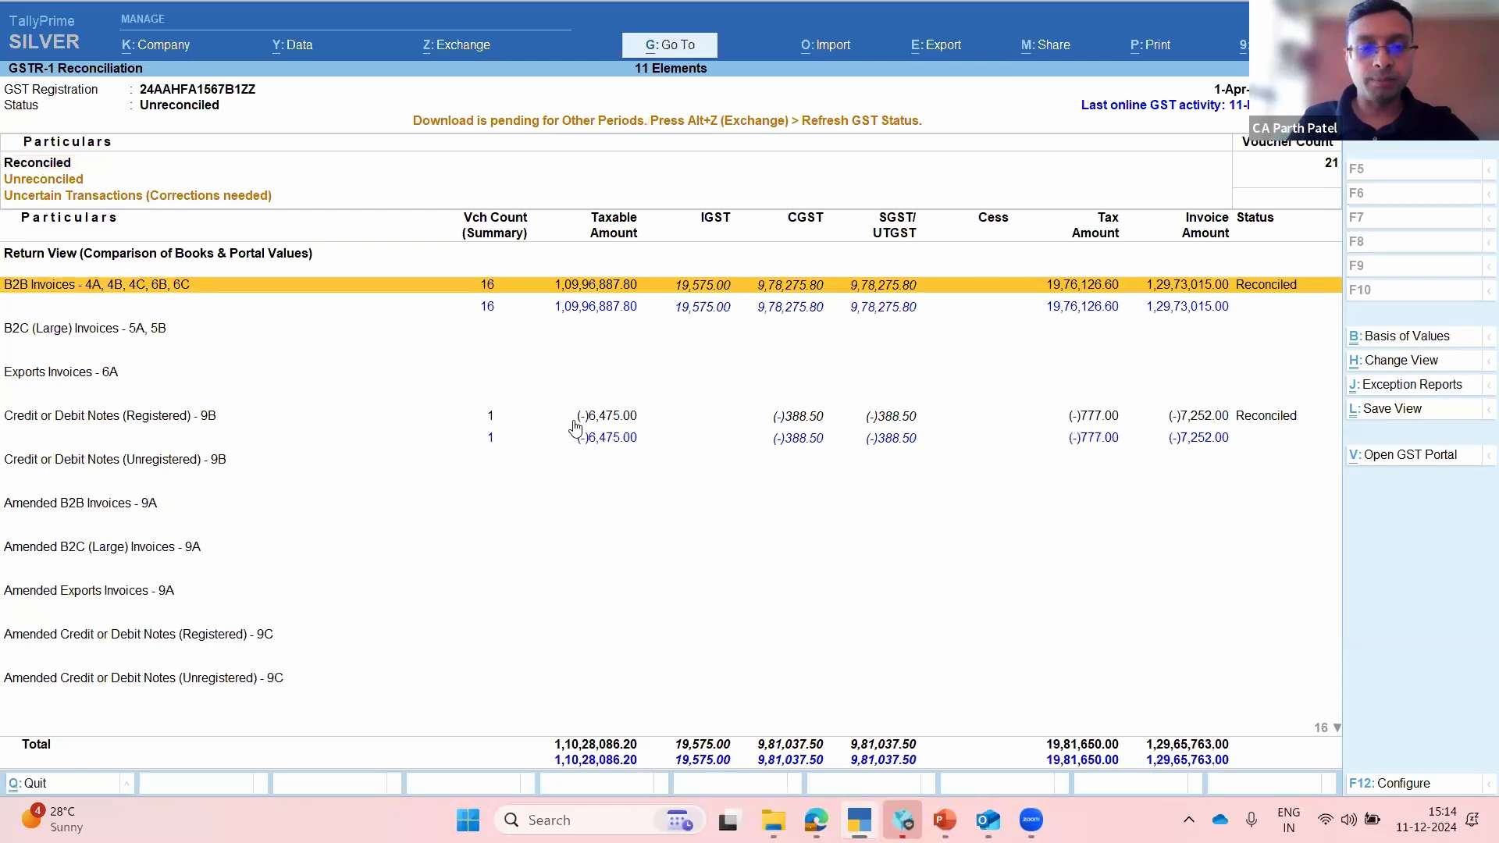
Step: Change the report period to 1-5-2024 through 31-5-2024
{"action": "key", "text": "F2"}
{"action": "type", "text": "may24"}
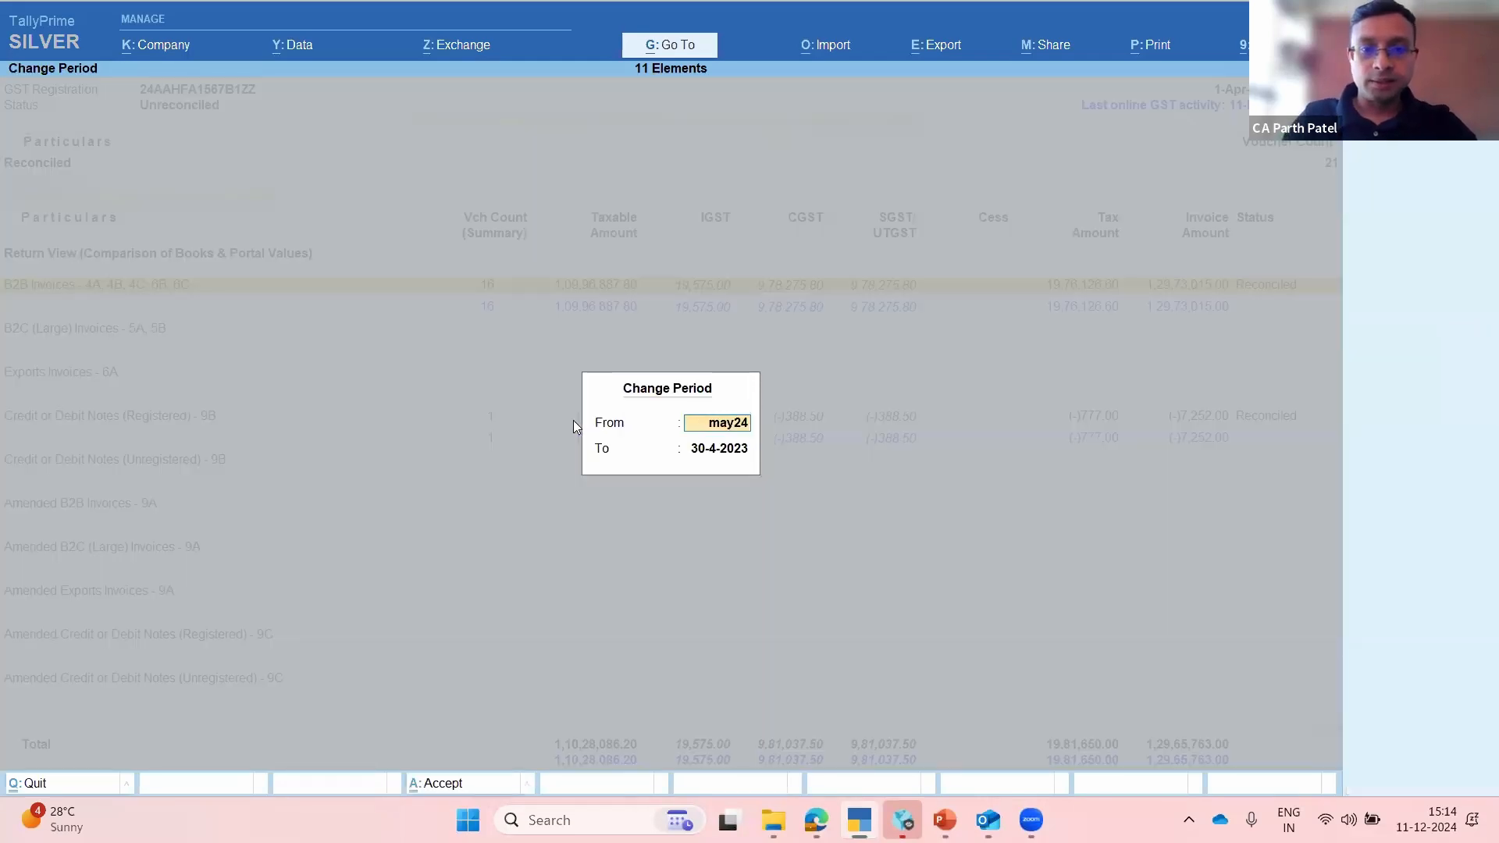
{"action": "key", "text": "Return"}
{"action": "type", "text": "may24"}
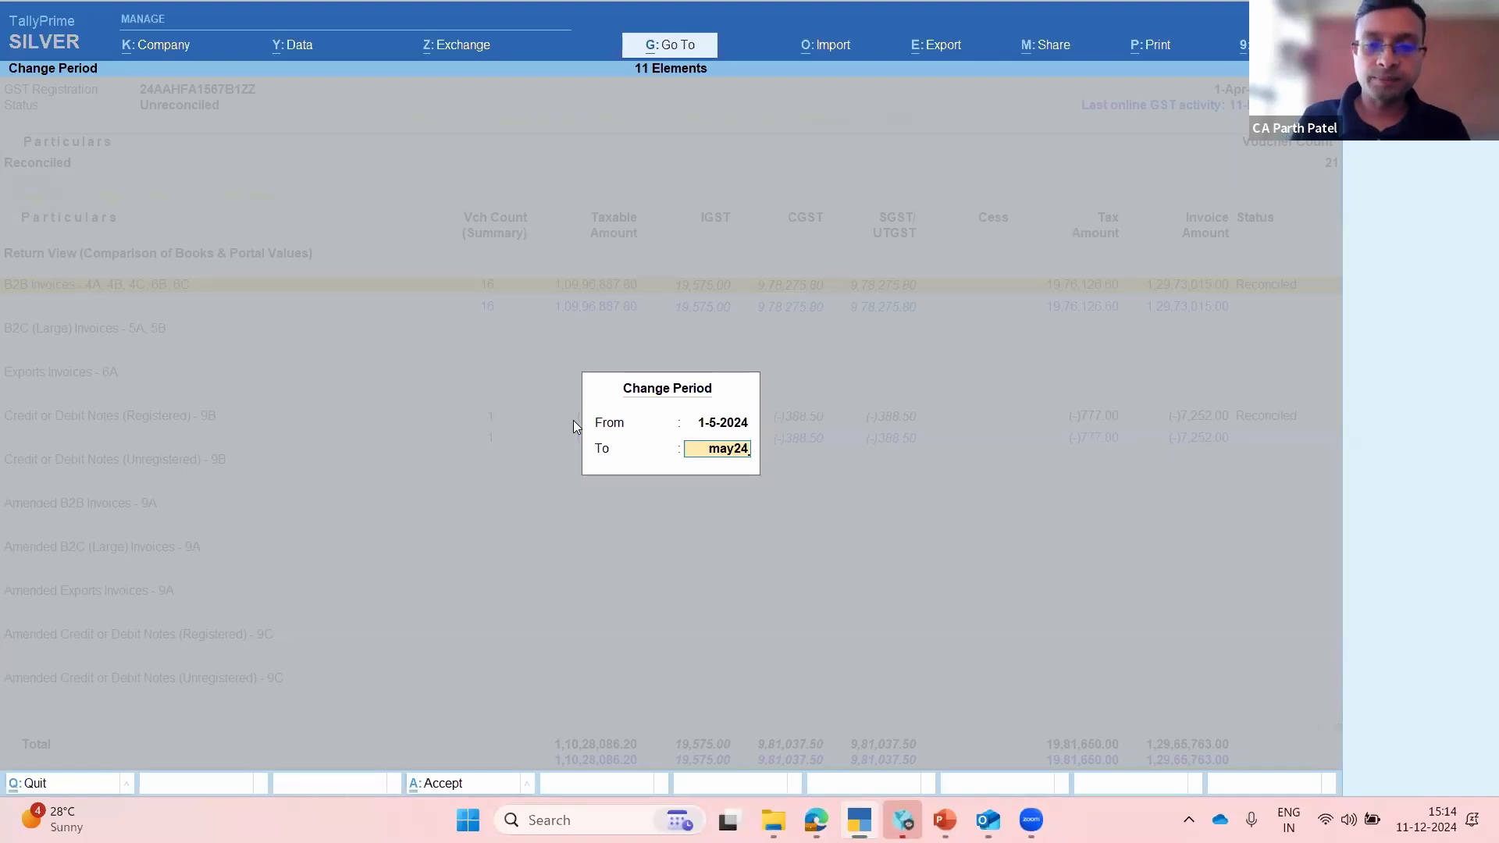
{"action": "key", "text": "Return"}
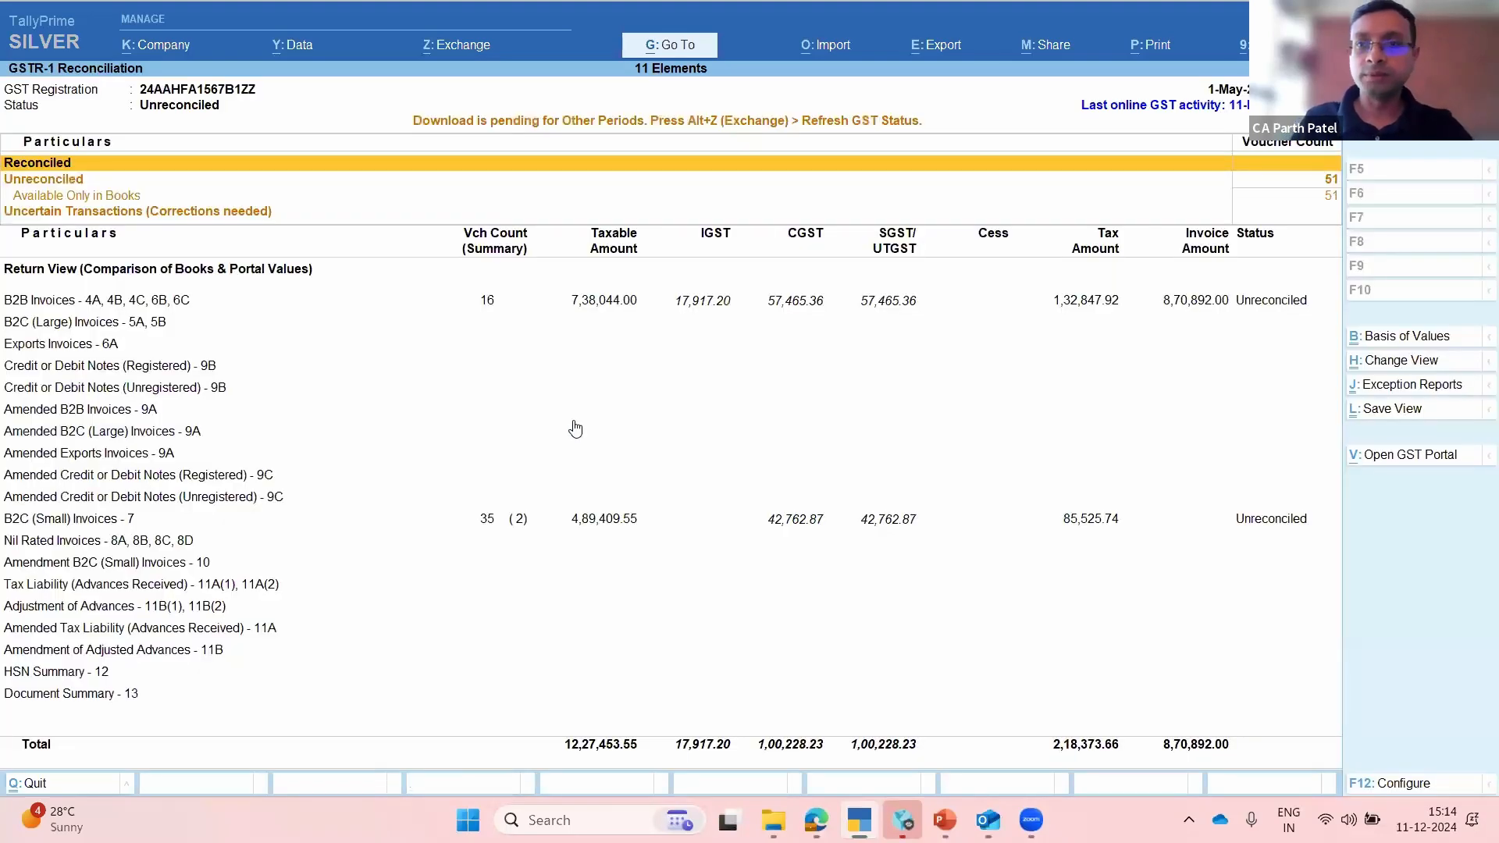
Step: Set the report period to 1-5-2023 through 31-5-2023 and review the May reconciliation status
{"action": "key", "text": "F2"}
{"action": "type", "text": "may23"}
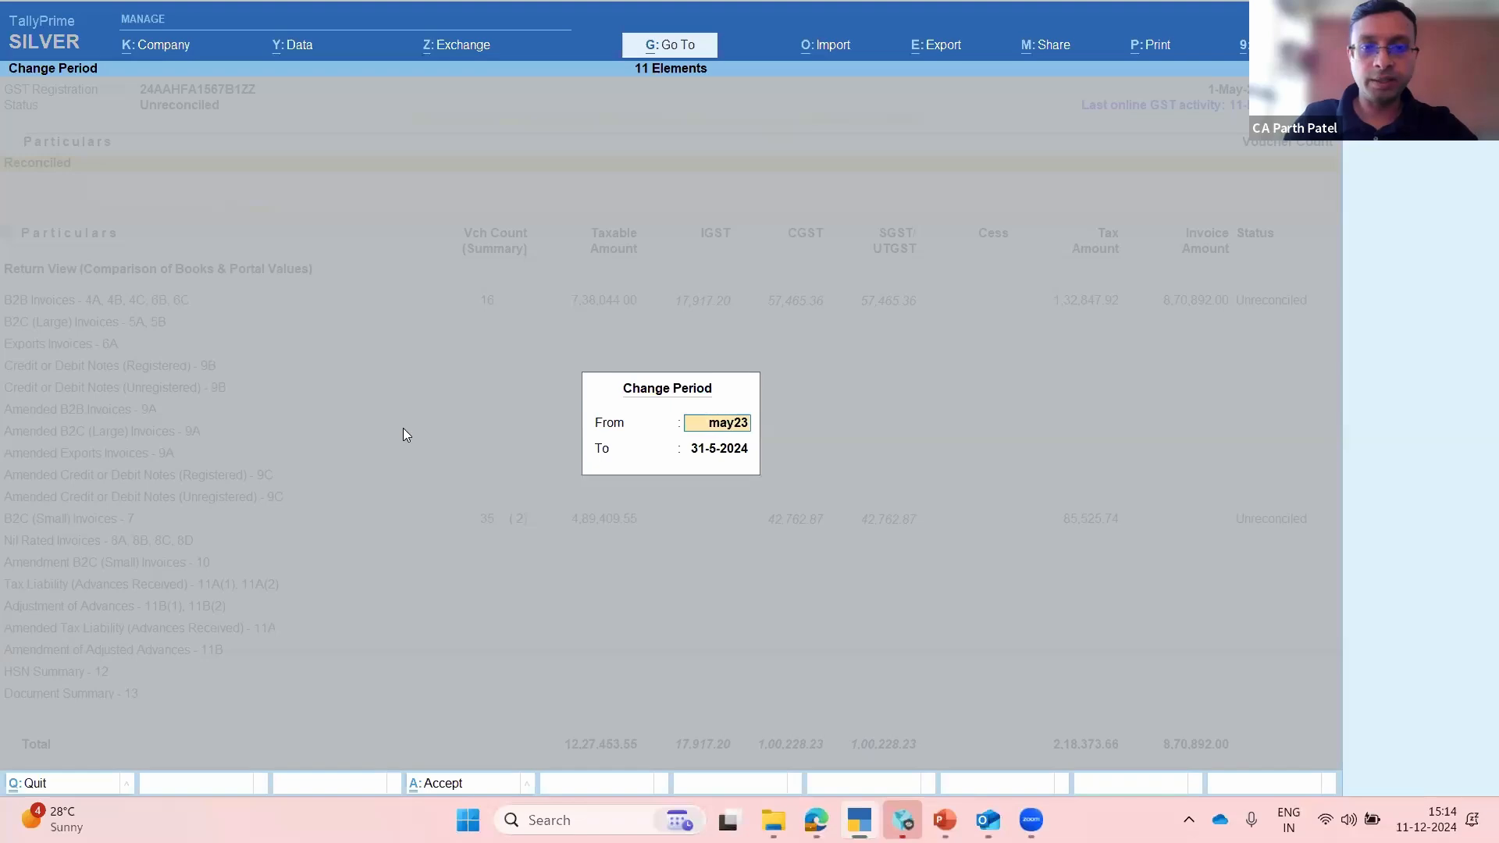
{"action": "key", "text": "Return"}
{"action": "type", "text": "may23"}
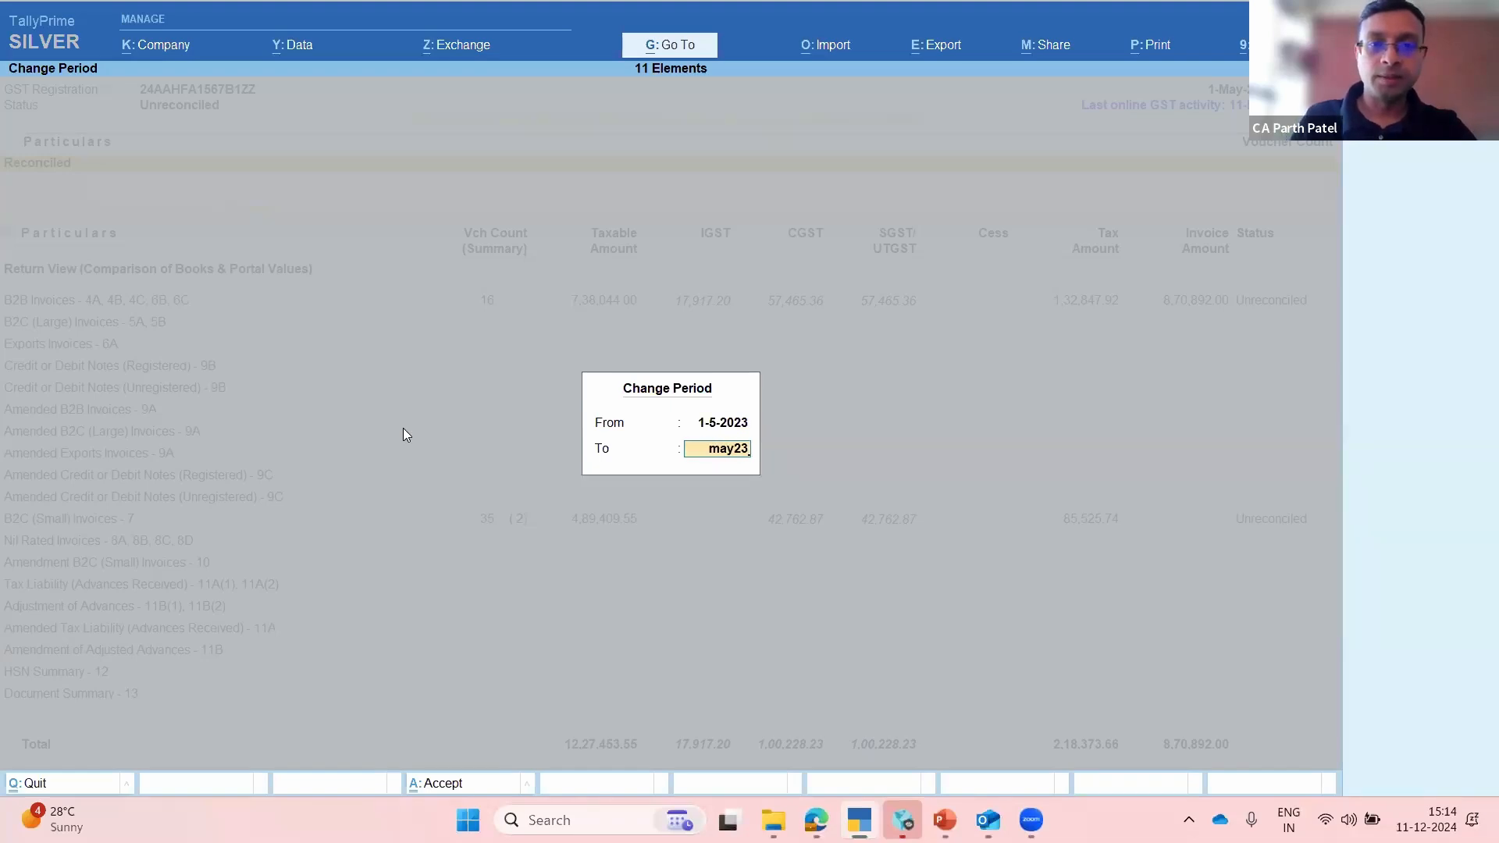
{"action": "key", "text": "Return"}
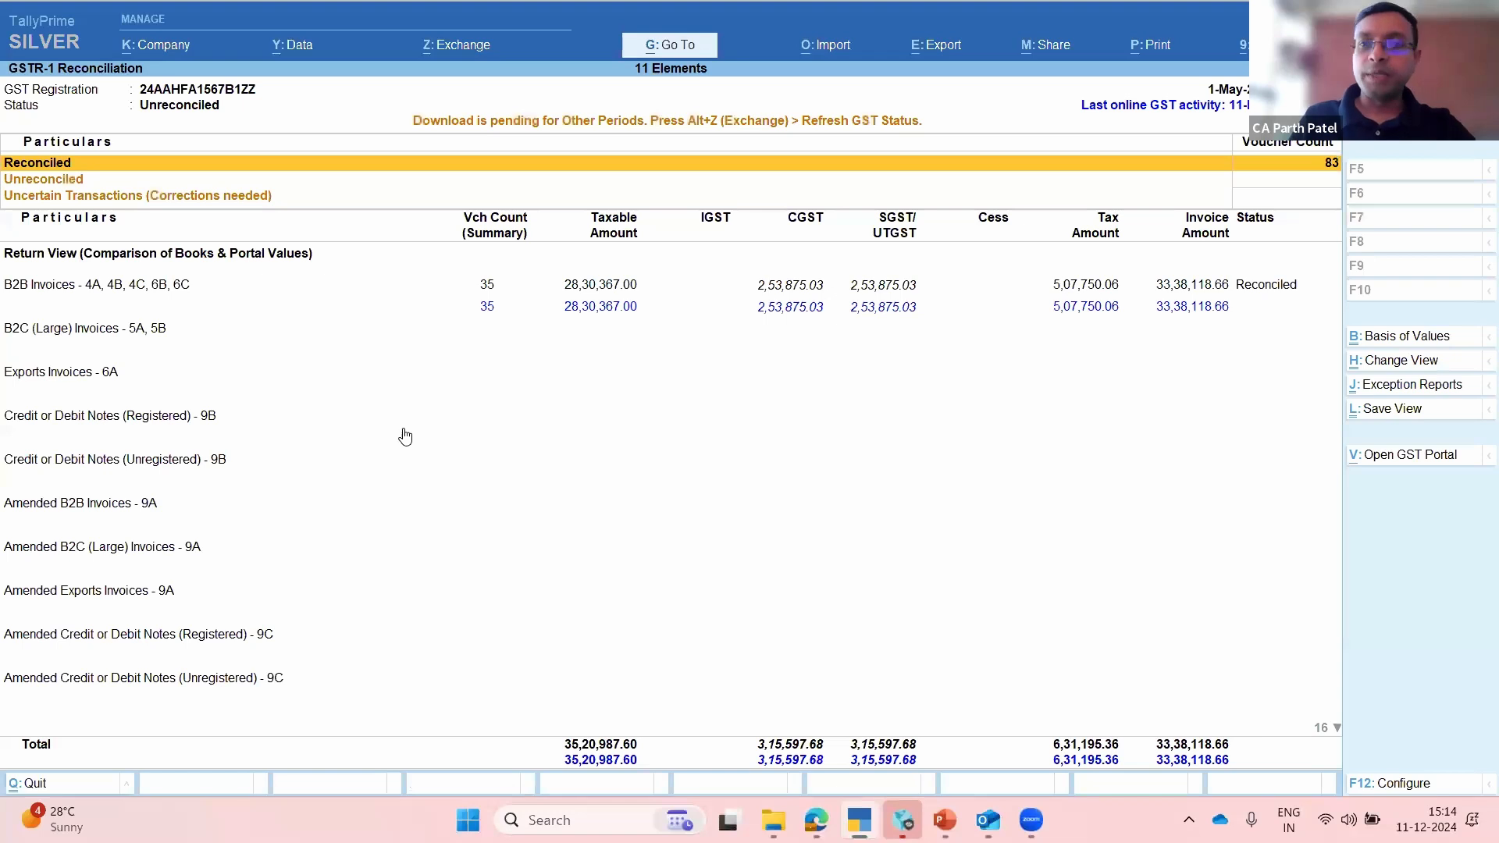
{"action": "key", "text": "Down"}
{"action": "key", "text": "Down"}
{"action": "key", "text": "Down"}
{"action": "key", "text": "Down"}
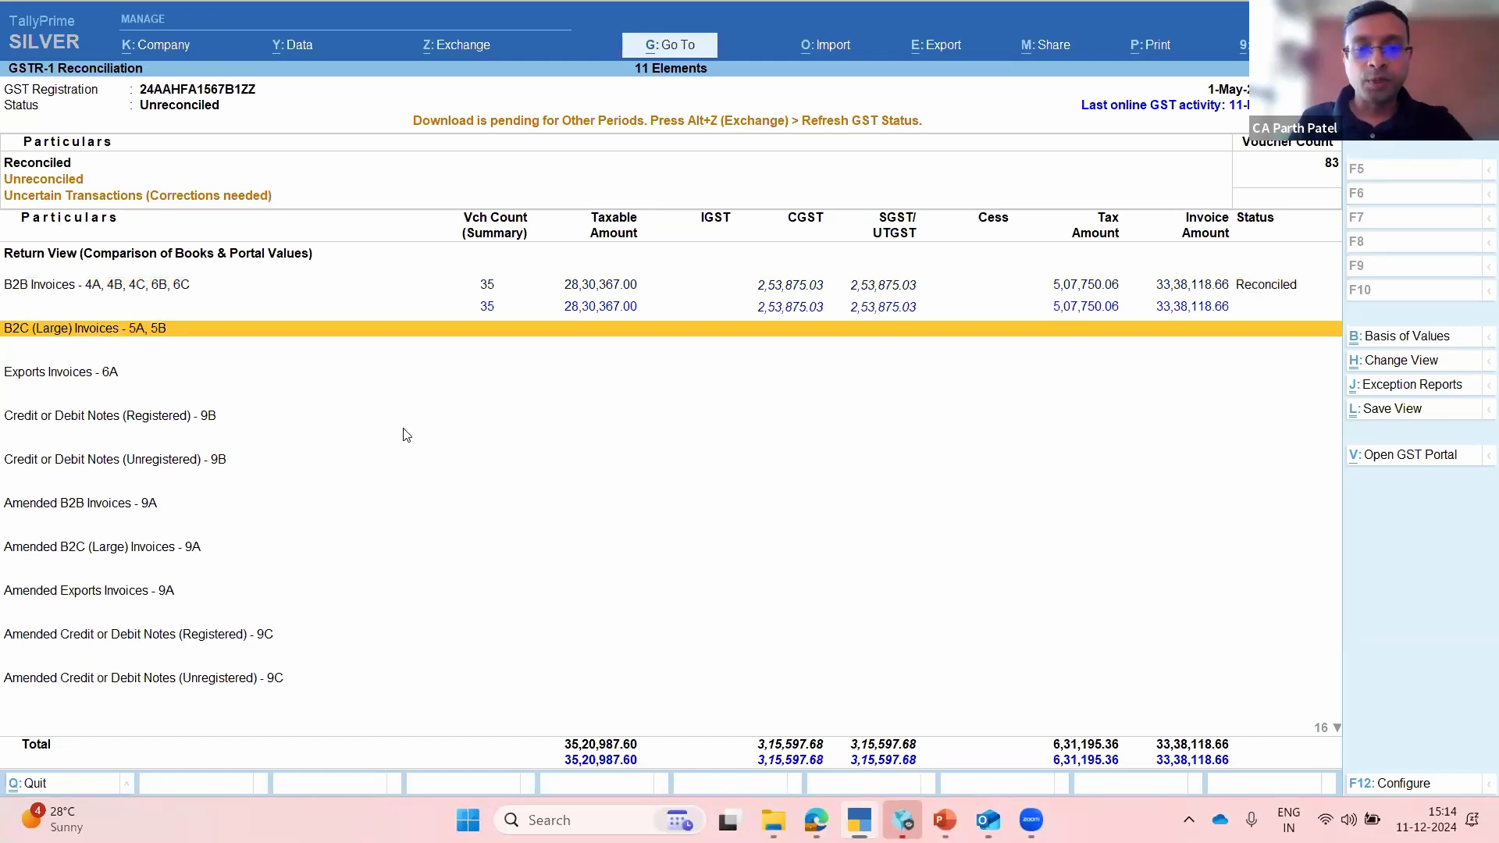
Step: Set the report period from 1-4-2023 to the end of June 2023
{"action": "key", "text": "F2"}
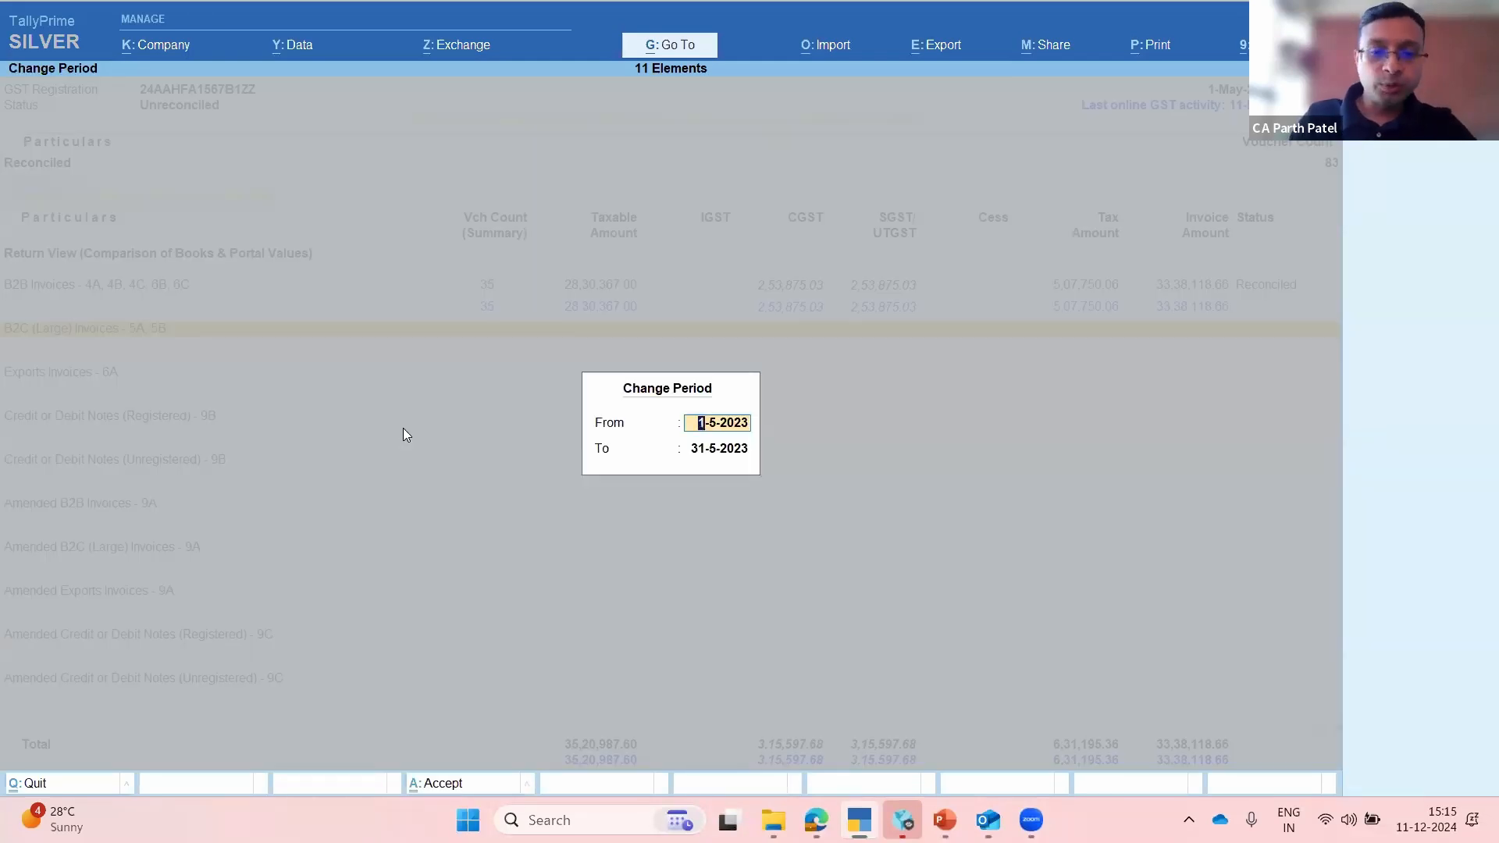
{"action": "type", "text": "apr24"}
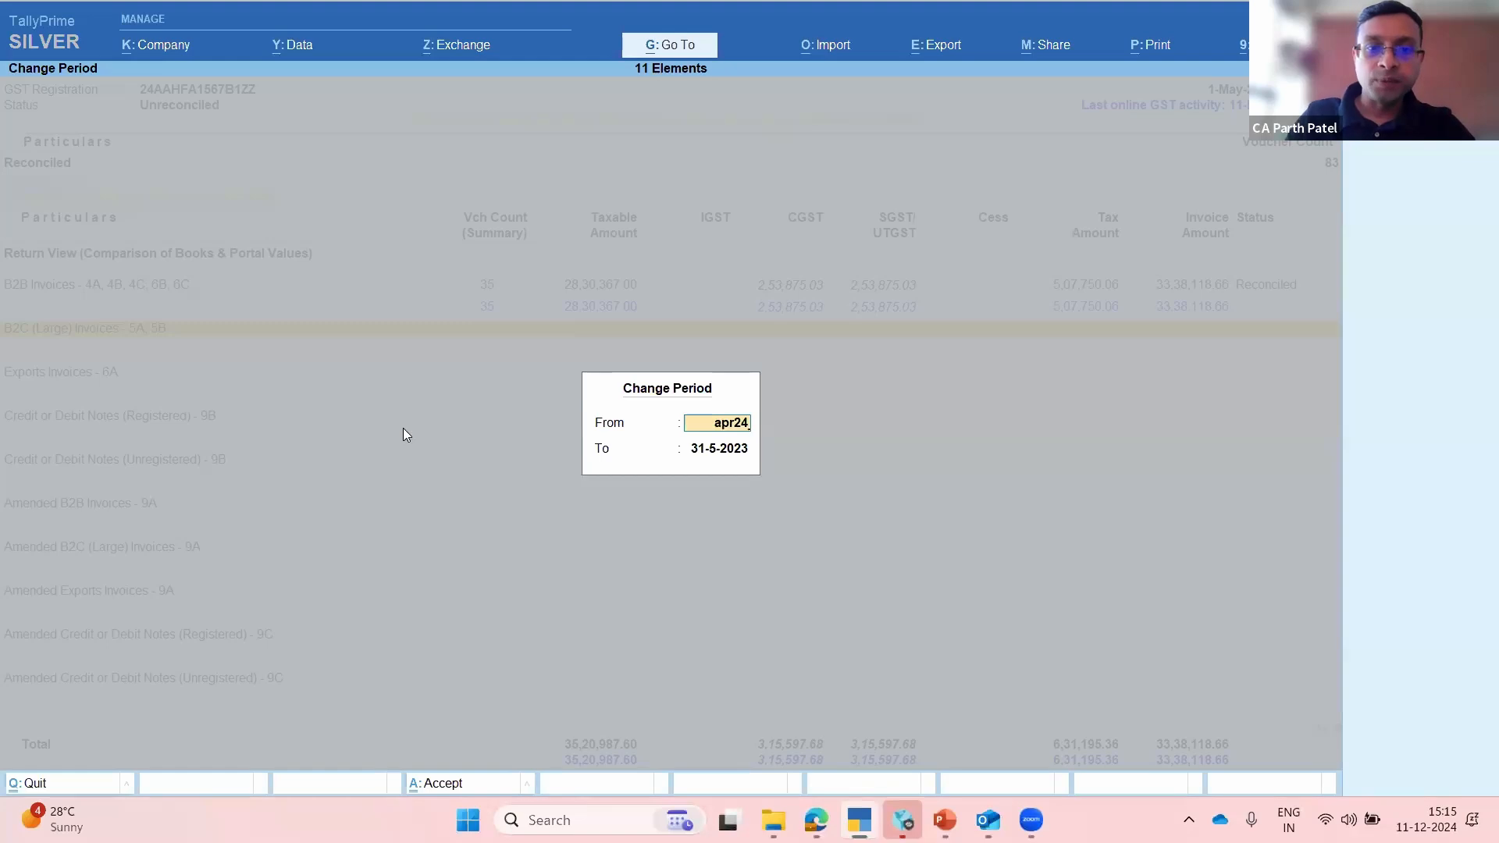
{"action": "key", "text": "BackSpace"}
{"action": "type", "text": "3"}
{"action": "key", "text": "Return"}
{"action": "type", "text": "june23"}
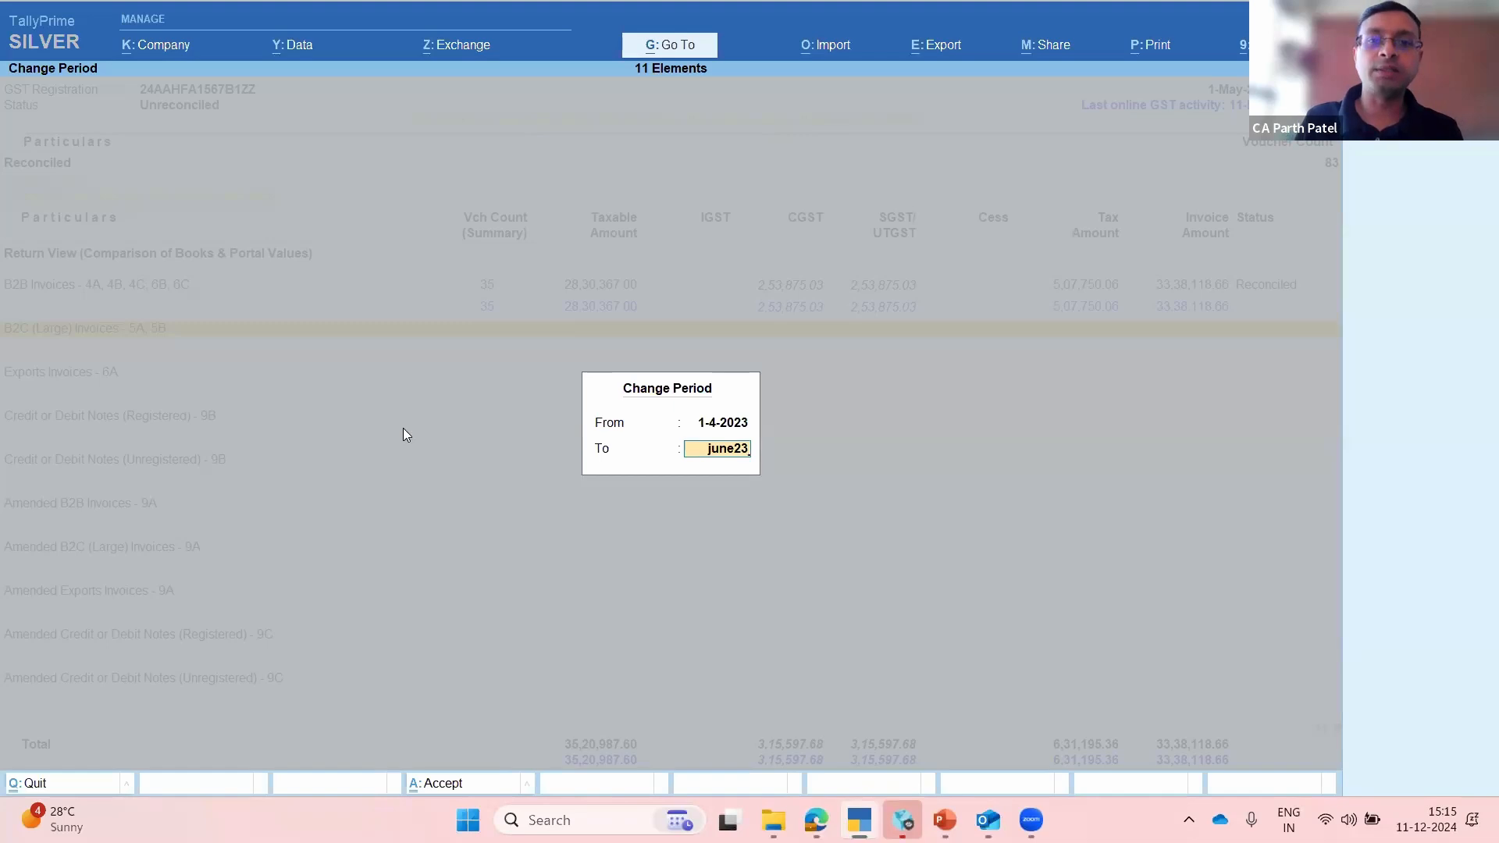
{"action": "key", "text": "Return"}
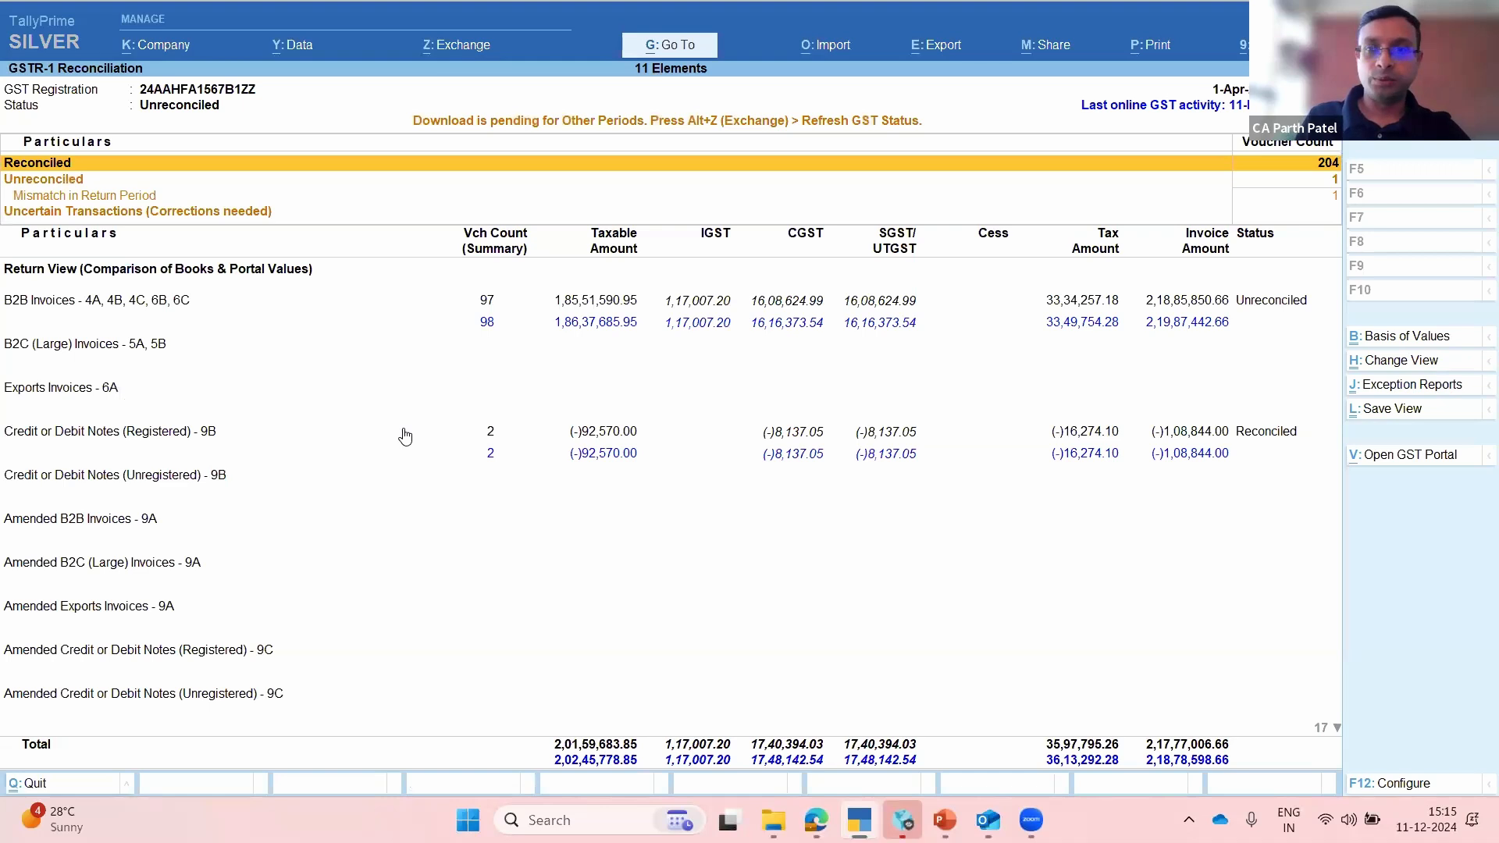
Step: Check the Mismatch in Return Period line, view the party-wise B2B Invoices summary briefly, and return to the reconciliation report
{"action": "key", "text": "Down"}
{"action": "key", "text": "Down"}
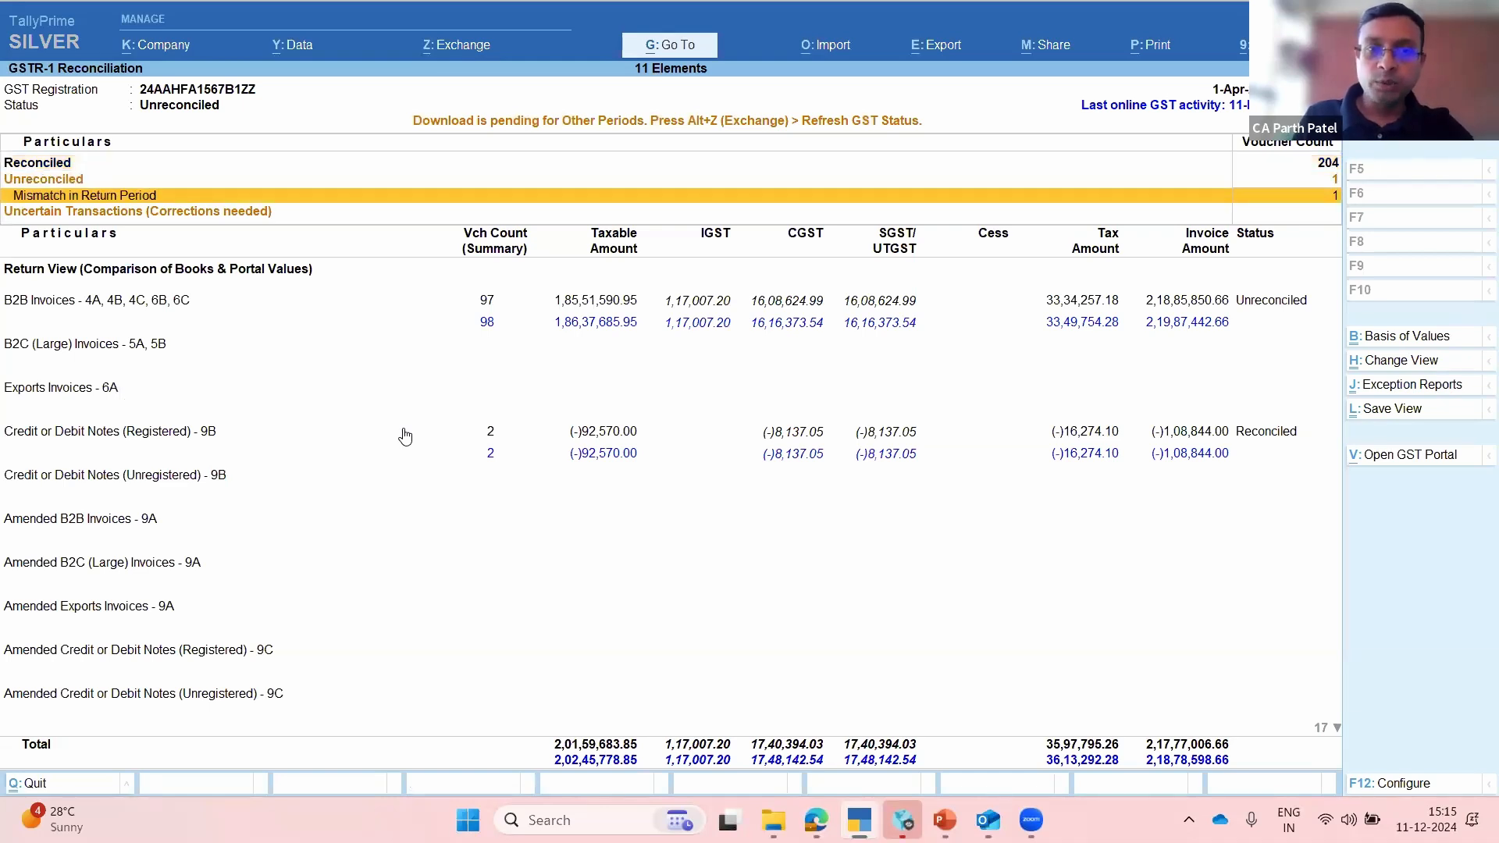
{"action": "key", "text": "Down"}
{"action": "key", "text": "Down"}
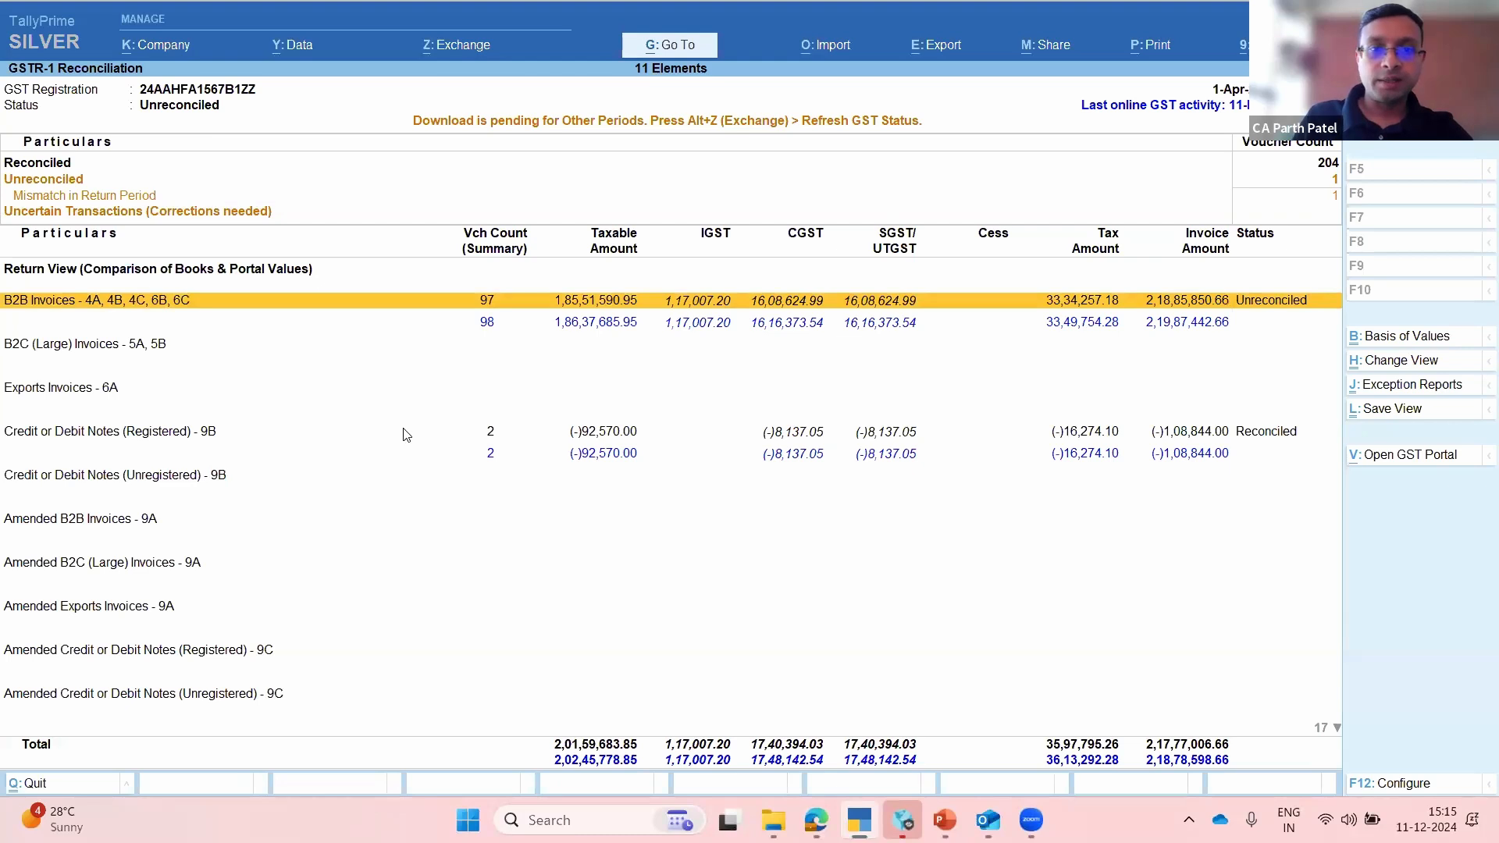
{"action": "key", "text": "Return"}
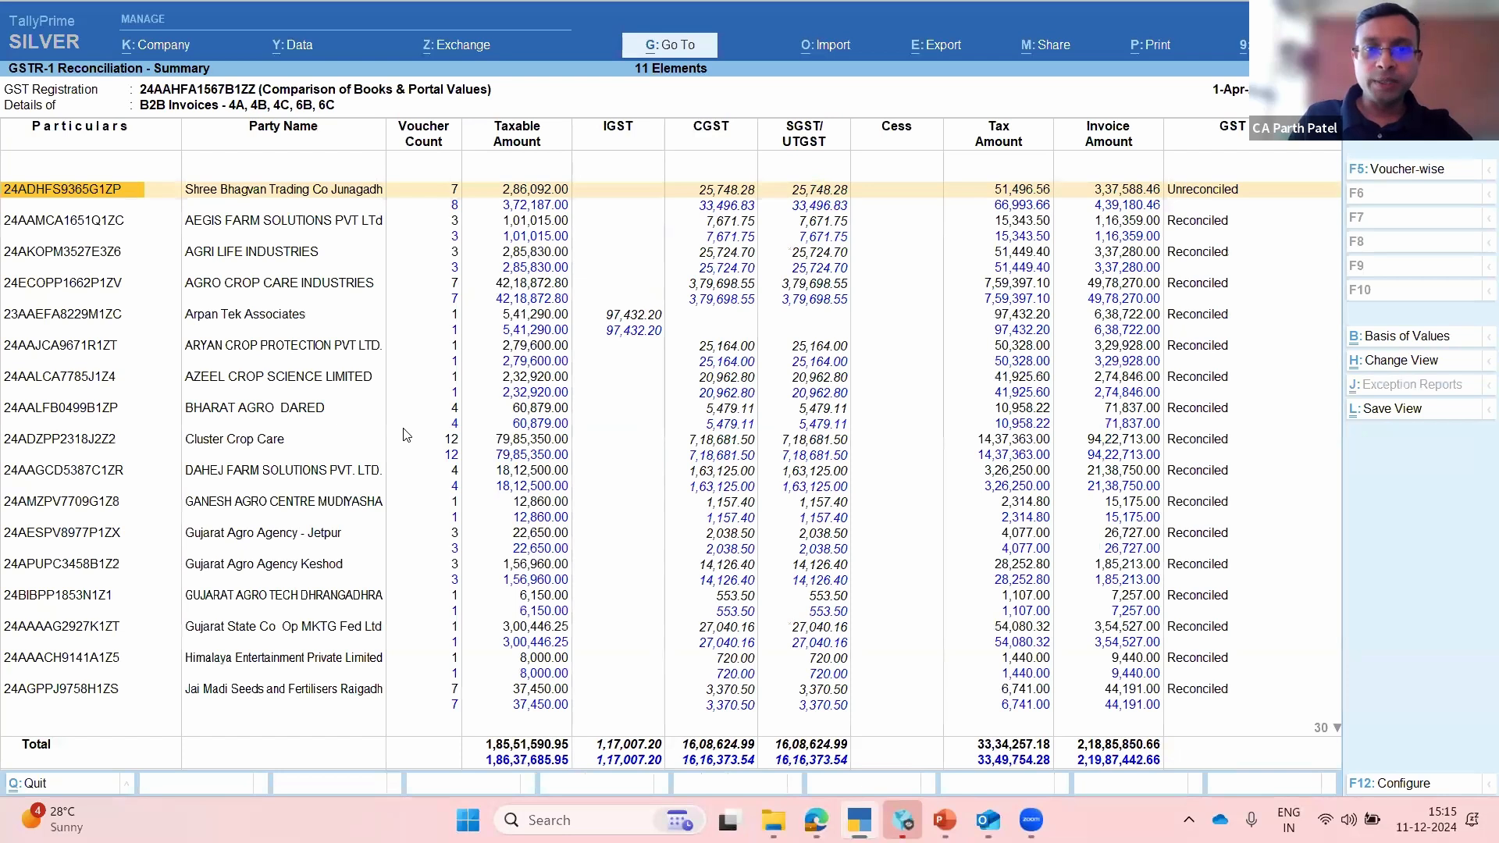
{"action": "key", "text": "Escape"}
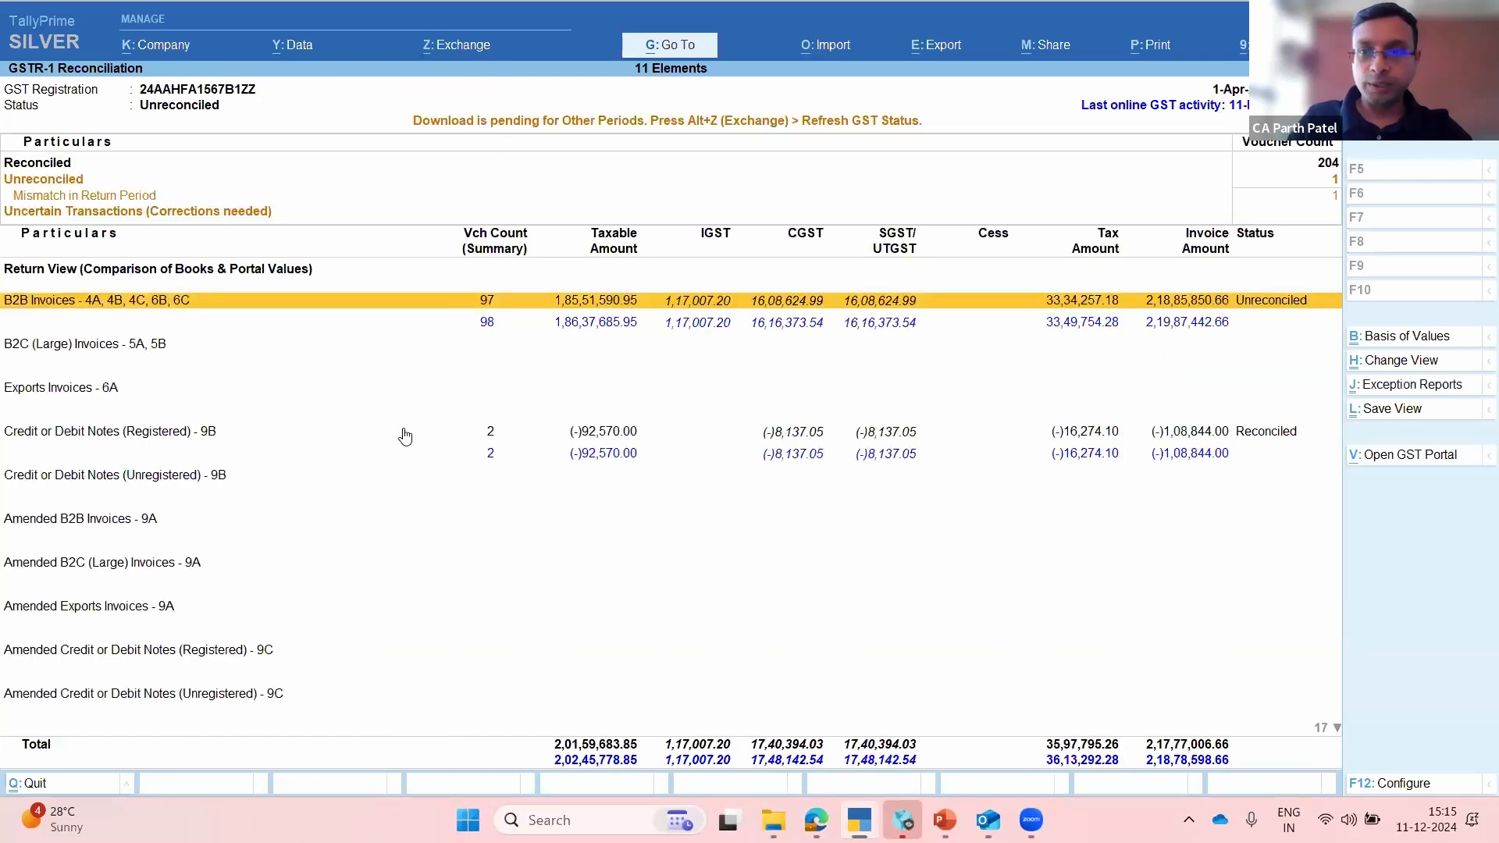
Step: Open the party-wise summary of B2B Invoices - 4A, 4B, 4C, 6B, 6C
{"action": "key", "text": "Down"}
{"action": "key", "text": "Up"}
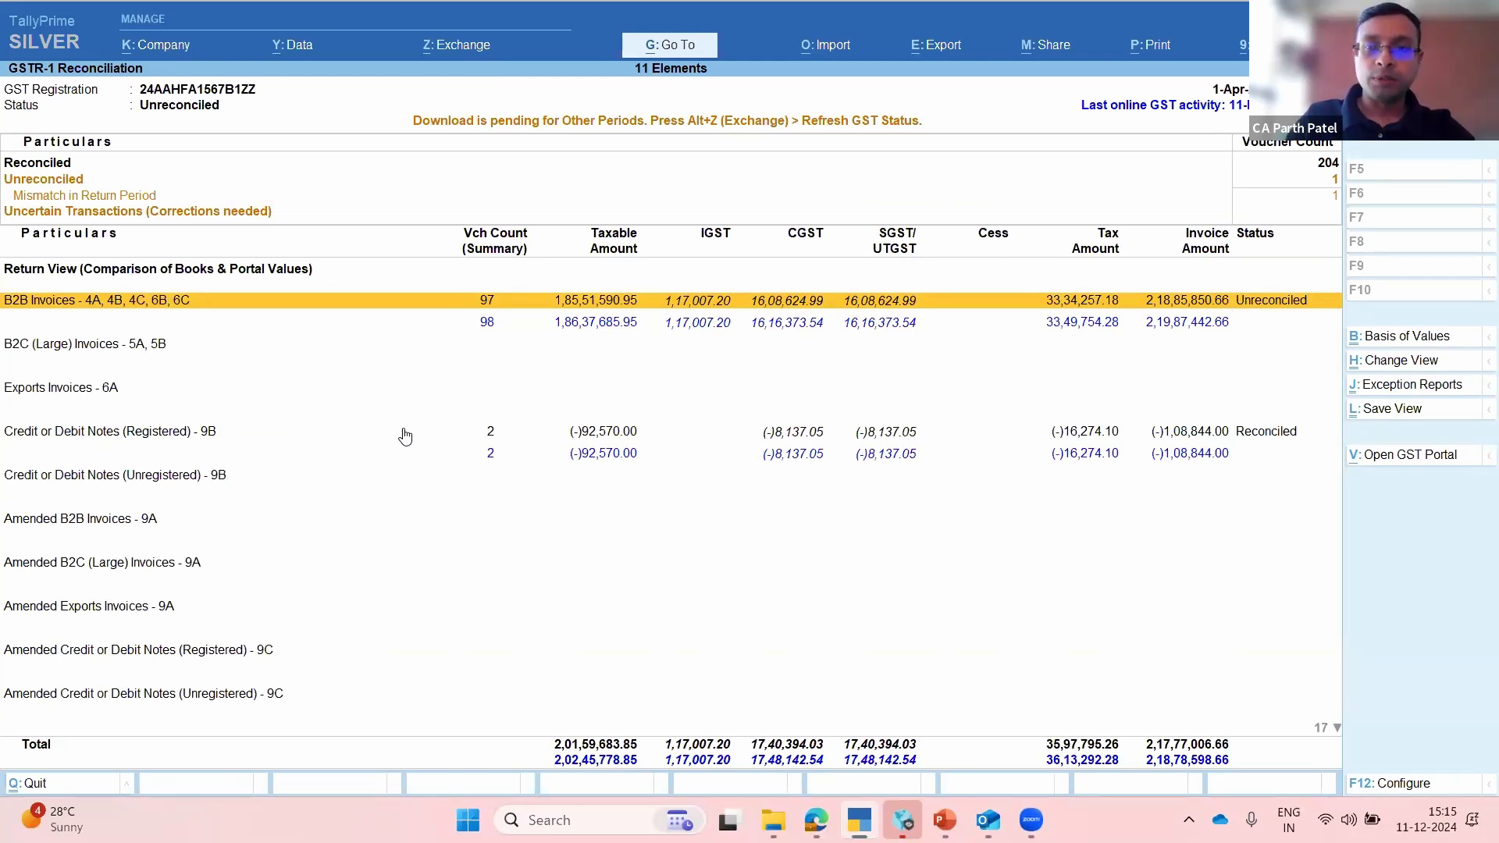
{"action": "key", "text": "Return"}
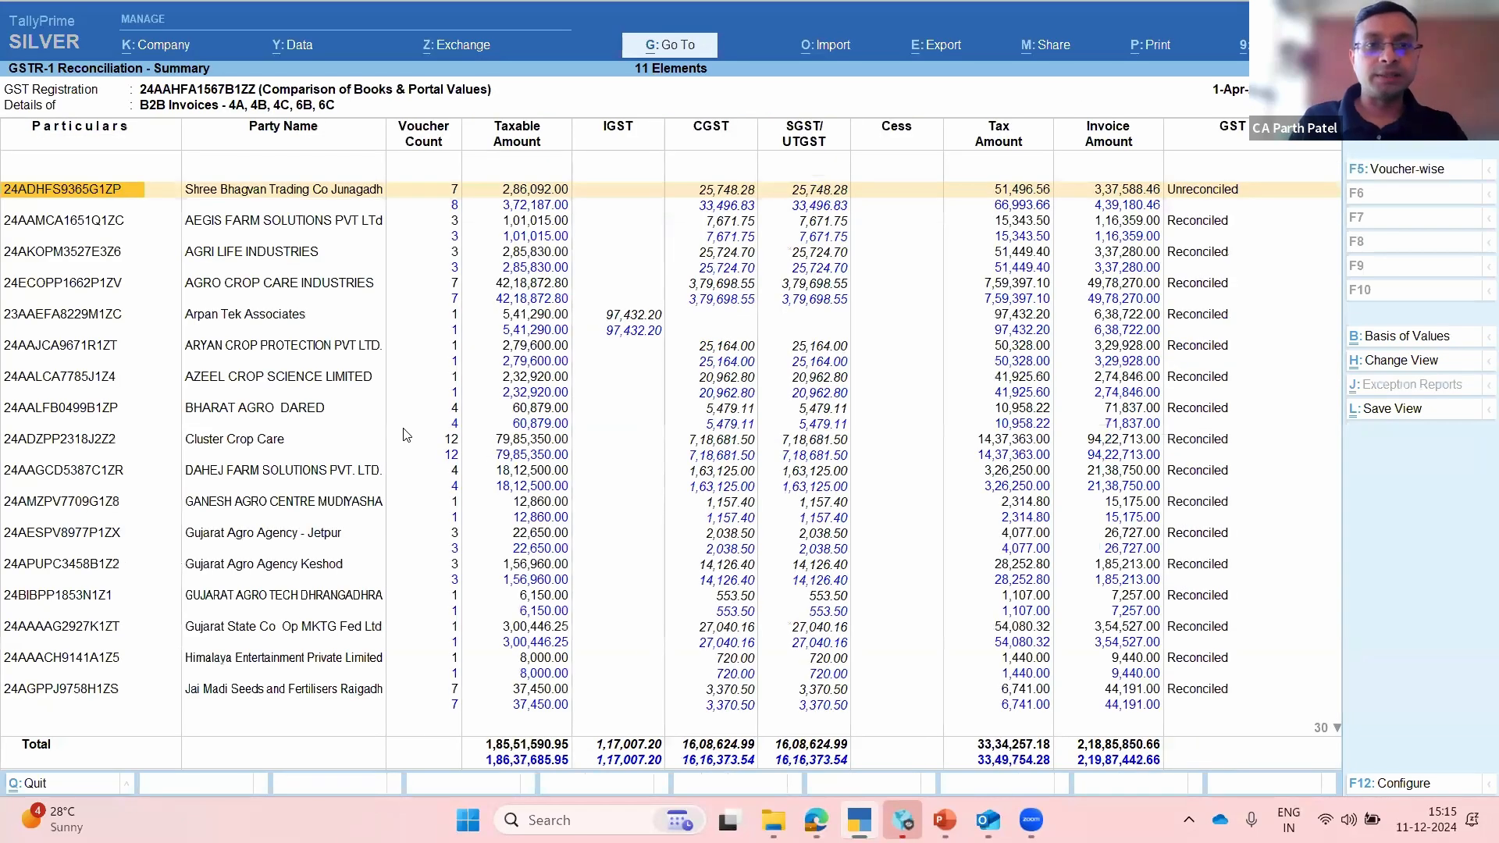
Step: Examine the books and portal values and the GST status of every party in the B2B invoices summary
{"action": "key", "text": "Down"}
{"action": "key", "text": "Down"}
{"action": "key", "text": "Down"}
{"action": "key", "text": "Down"}
{"action": "key", "text": "Down"}
{"action": "key", "text": "Down"}
{"action": "key", "text": "Down"}
{"action": "key", "text": "Down"}
{"action": "key", "text": "Down"}
{"action": "key", "text": "Down"}
{"action": "key", "text": "Down"}
{"action": "key", "text": "Down"}
{"action": "key", "text": "Down"}
{"action": "key", "text": "Down"}
{"action": "key", "text": "Down"}
{"action": "key", "text": "Down"}
{"action": "key", "text": "Down"}
{"action": "key", "text": "Down"}
{"action": "key", "text": "Down"}
{"action": "key", "text": "Down"}
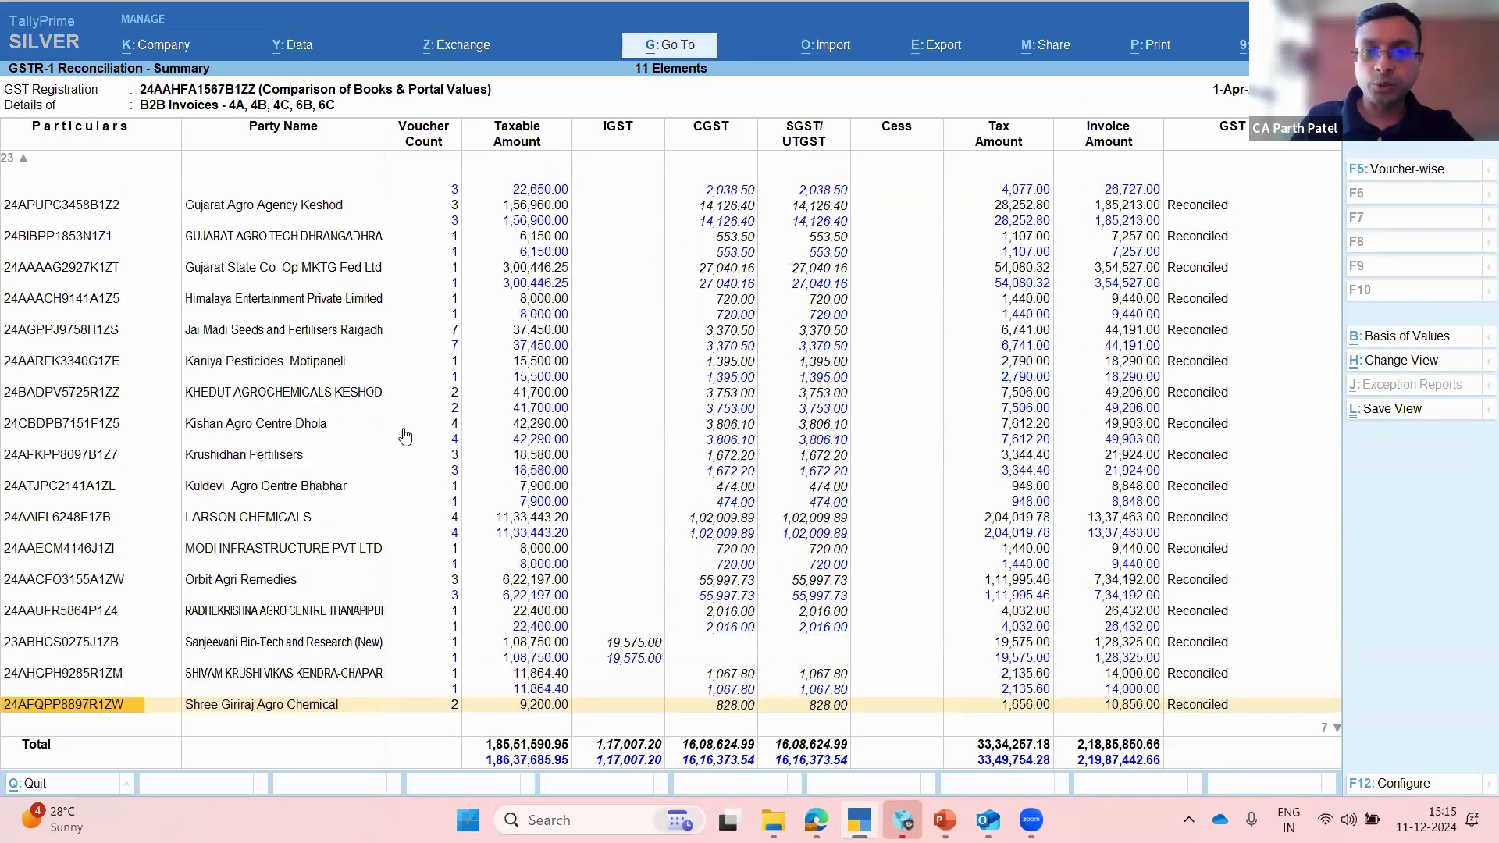
{"action": "key", "text": "Down"}
{"action": "key", "text": "Down"}
{"action": "key", "text": "Down"}
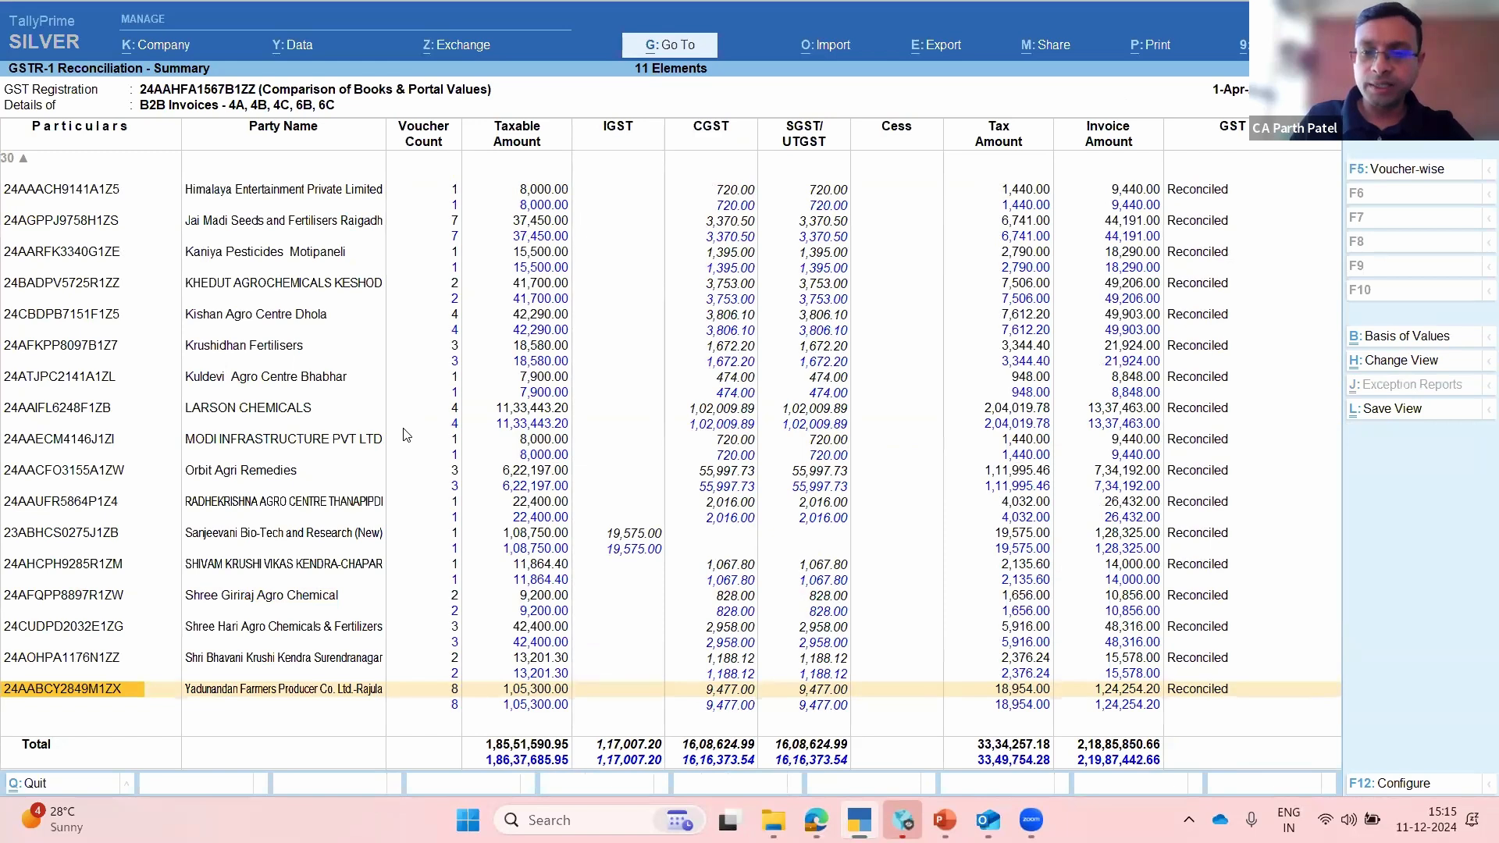
{"action": "key", "text": "Up"}
{"action": "key", "text": "Up"}
{"action": "key", "text": "Up"}
{"action": "key", "text": "Up"}
{"action": "key", "text": "Up"}
{"action": "key", "text": "Up"}
{"action": "key", "text": "Up"}
{"action": "key", "text": "Up"}
{"action": "key", "text": "Up"}
{"action": "key", "text": "Up"}
{"action": "key", "text": "Up"}
{"action": "key", "text": "Up"}
{"action": "key", "text": "Up"}
{"action": "key", "text": "Up"}
{"action": "key", "text": "Up"}
{"action": "key", "text": "Up"}
{"action": "key", "text": "Up"}
{"action": "key", "text": "Up"}
{"action": "key", "text": "Up"}
{"action": "key", "text": "Up"}
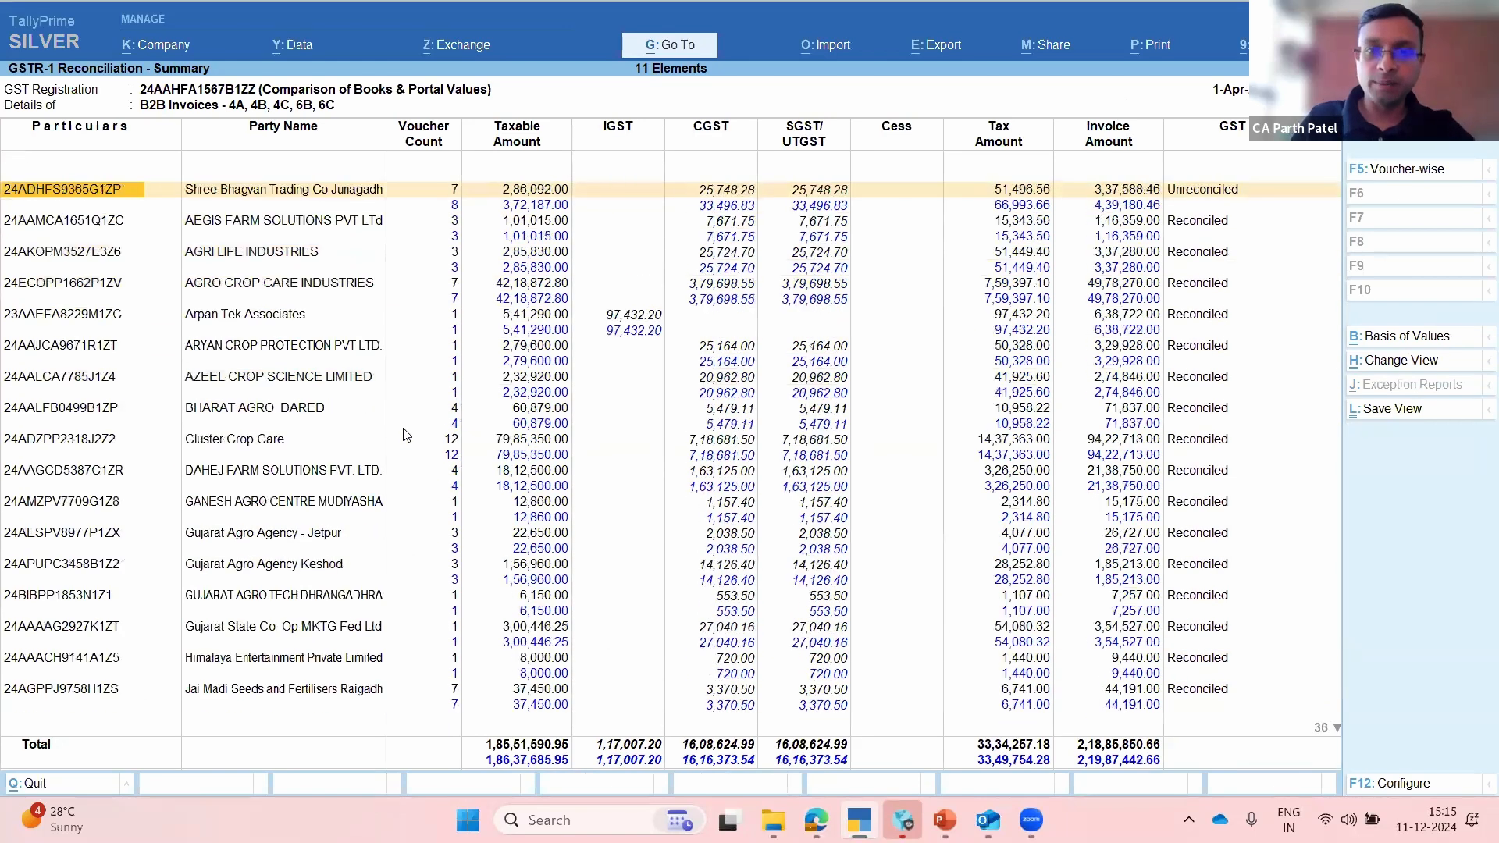
{"action": "key", "text": "Down"}
{"action": "key", "text": "Down"}
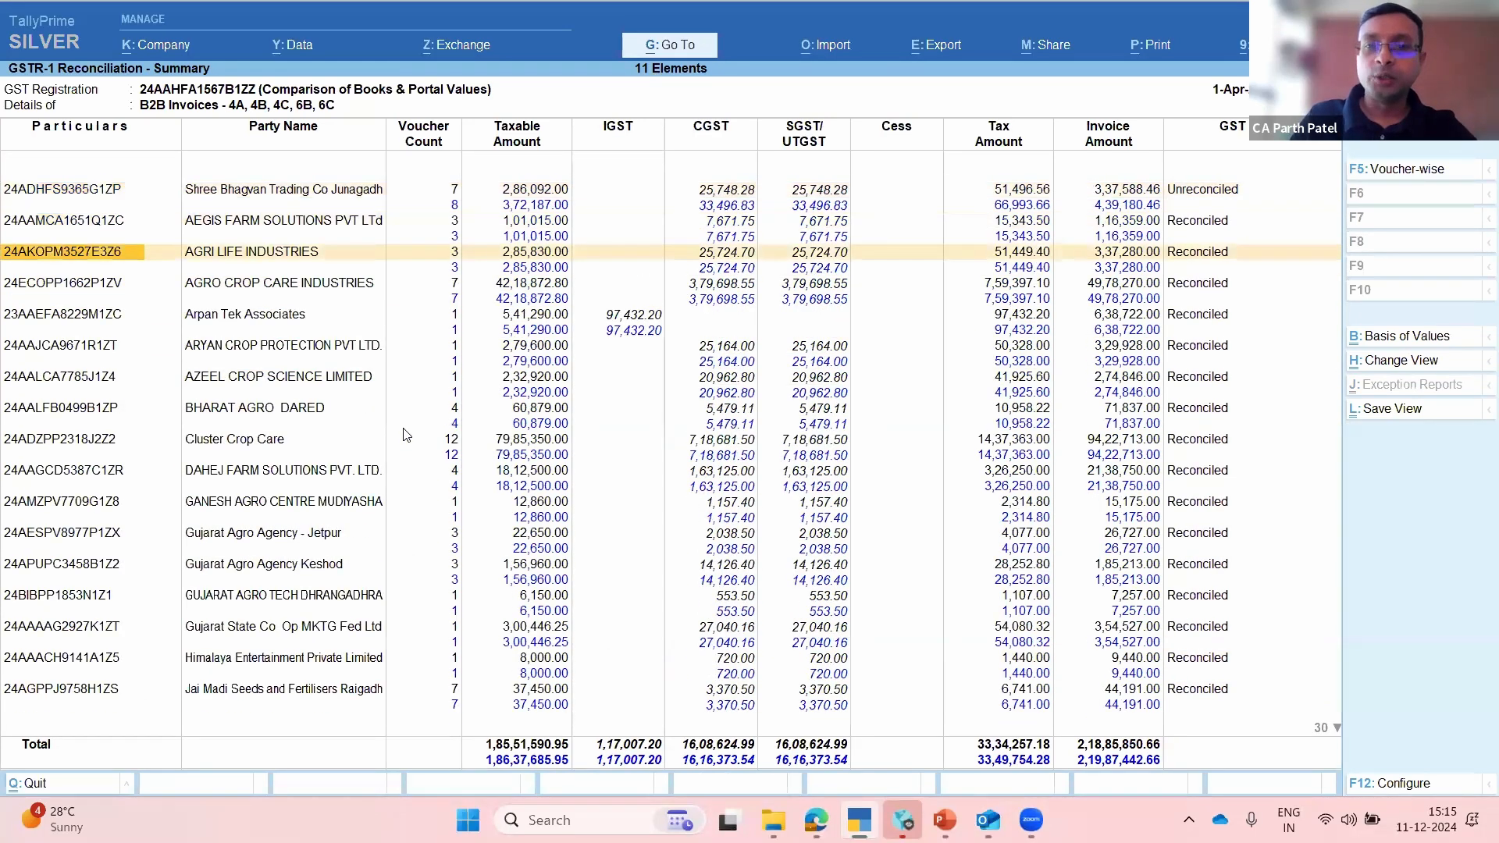
{"action": "key", "text": "Up"}
{"action": "key", "text": "Up"}
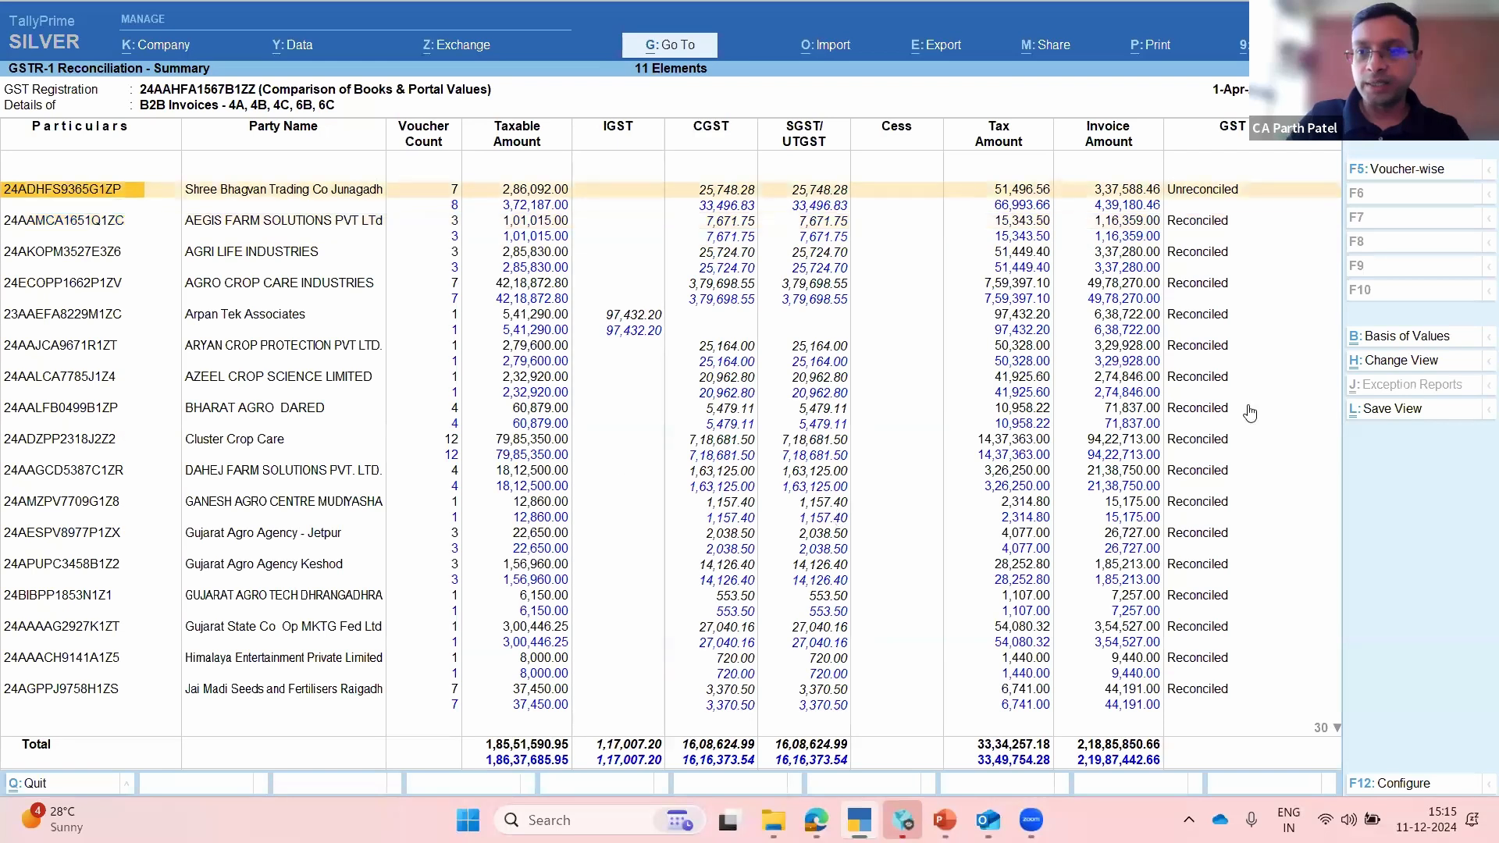
Step: Restrict the B2B invoices summary to Unreconciled transactions in the basis of values
{"action": "key", "text": "ctrl+b"}
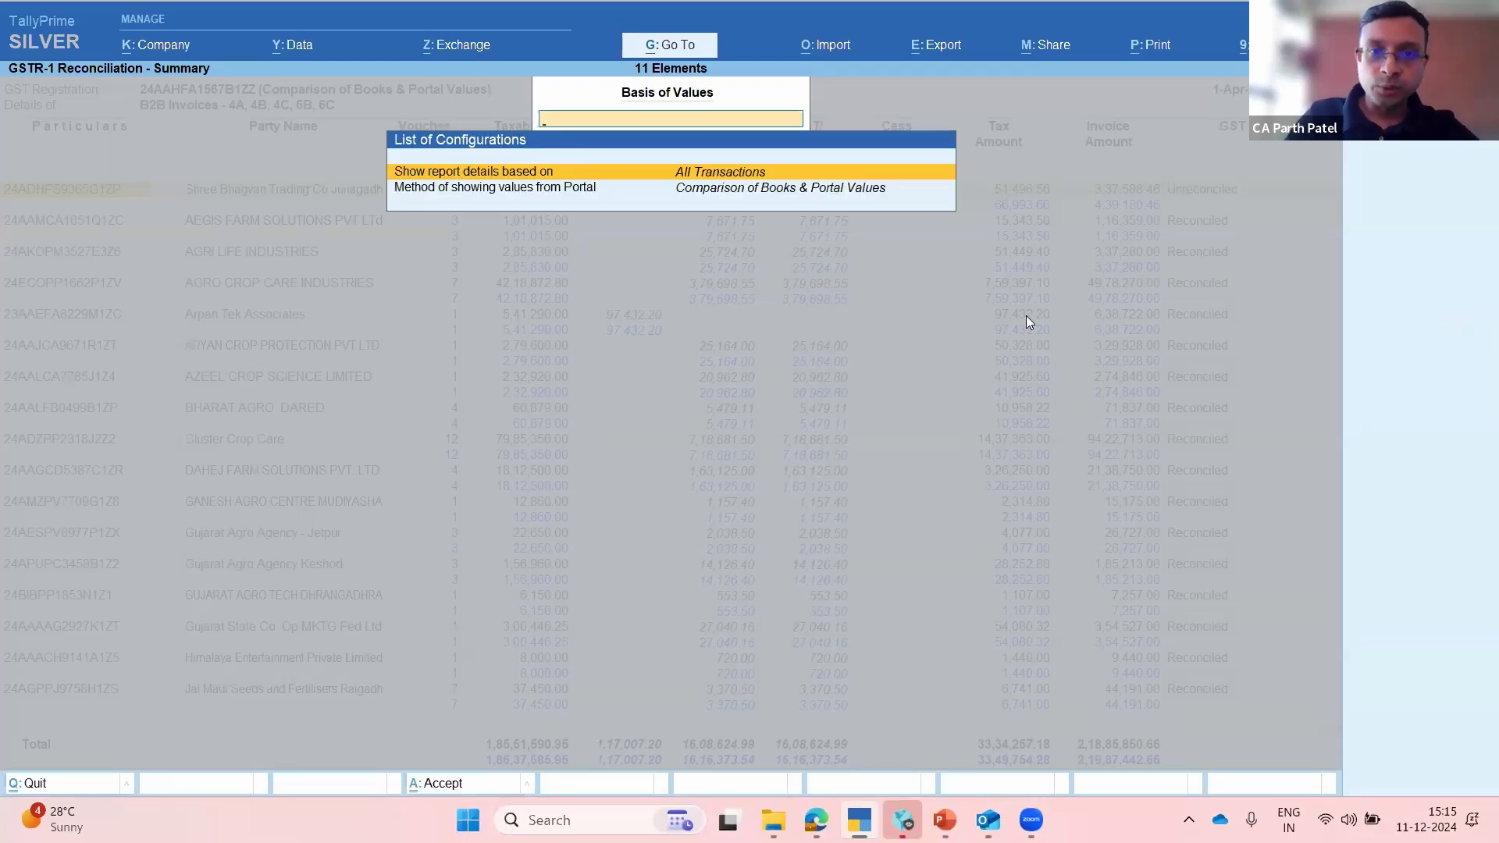
{"action": "key", "text": "Return"}
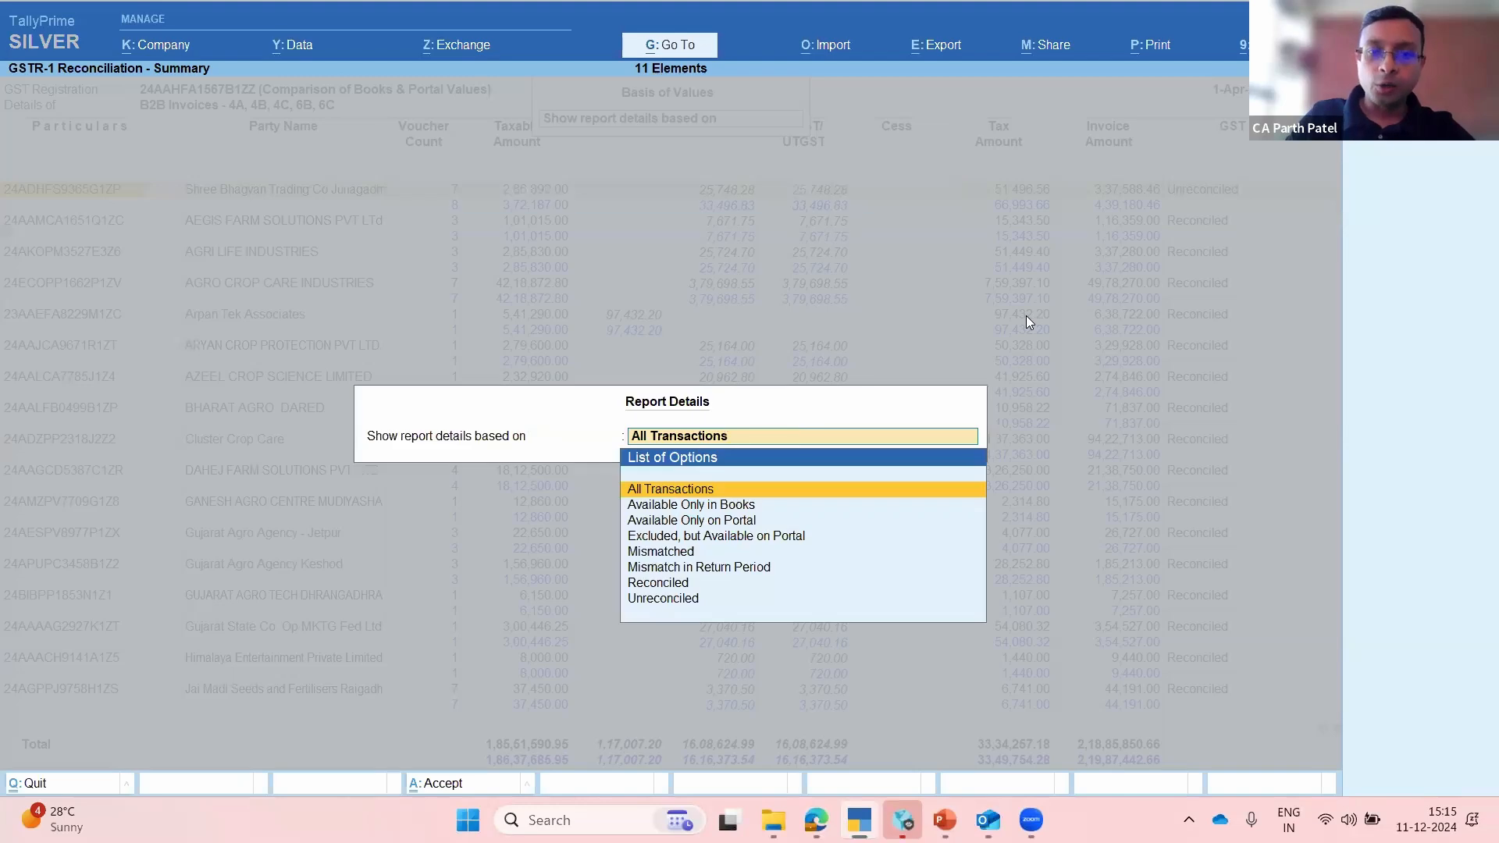
{"action": "key", "text": "Down"}
{"action": "key", "text": "Down"}
{"action": "key", "text": "Down"}
{"action": "key", "text": "Down"}
{"action": "key", "text": "Down"}
{"action": "key", "text": "Down"}
{"action": "key", "text": "Down"}
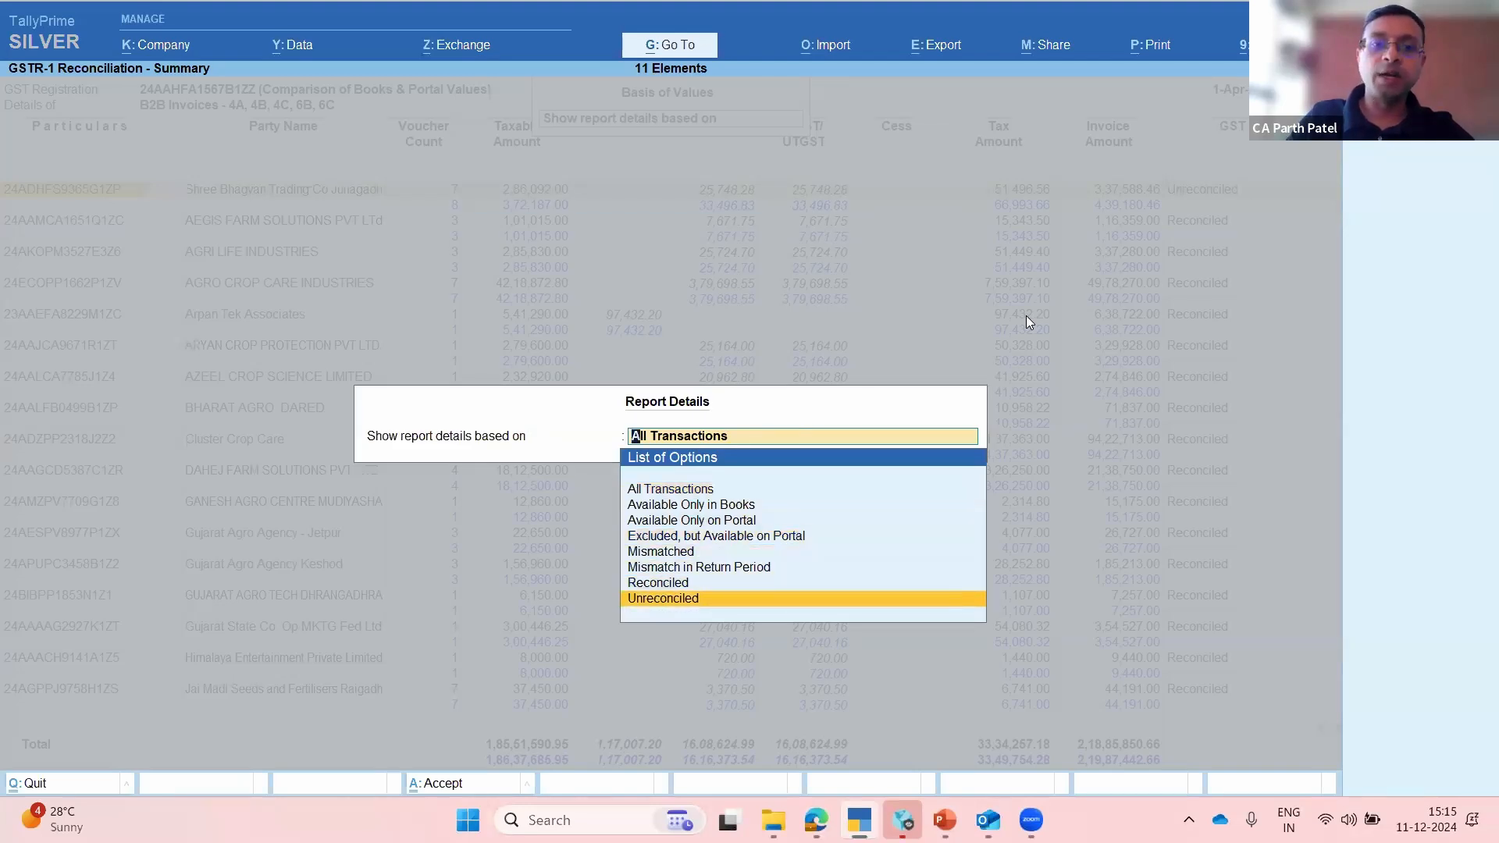
{"action": "key", "text": "Return"}
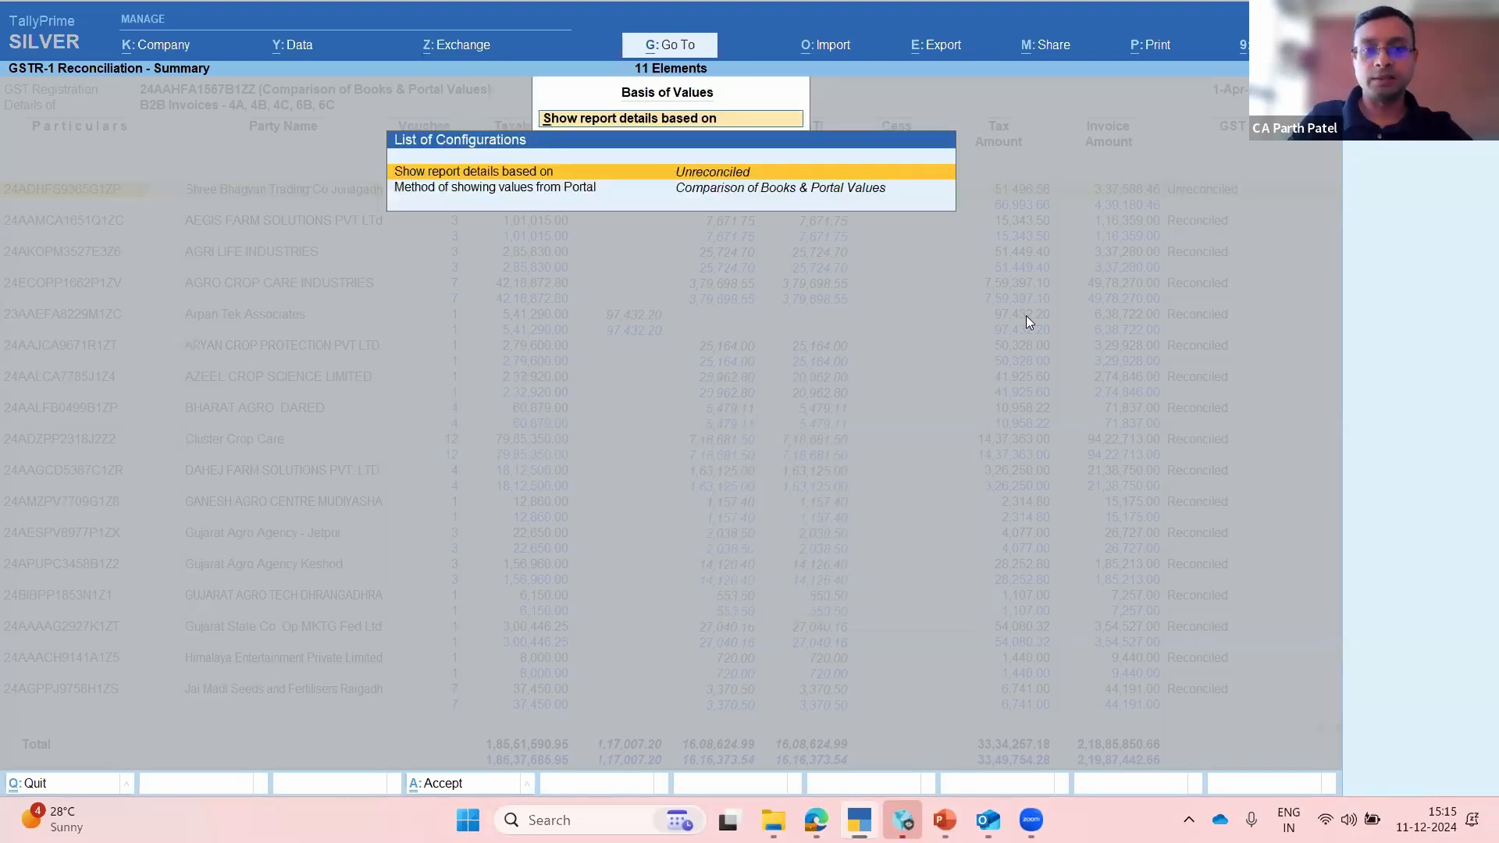
{"action": "key", "text": "ctrl+a"}
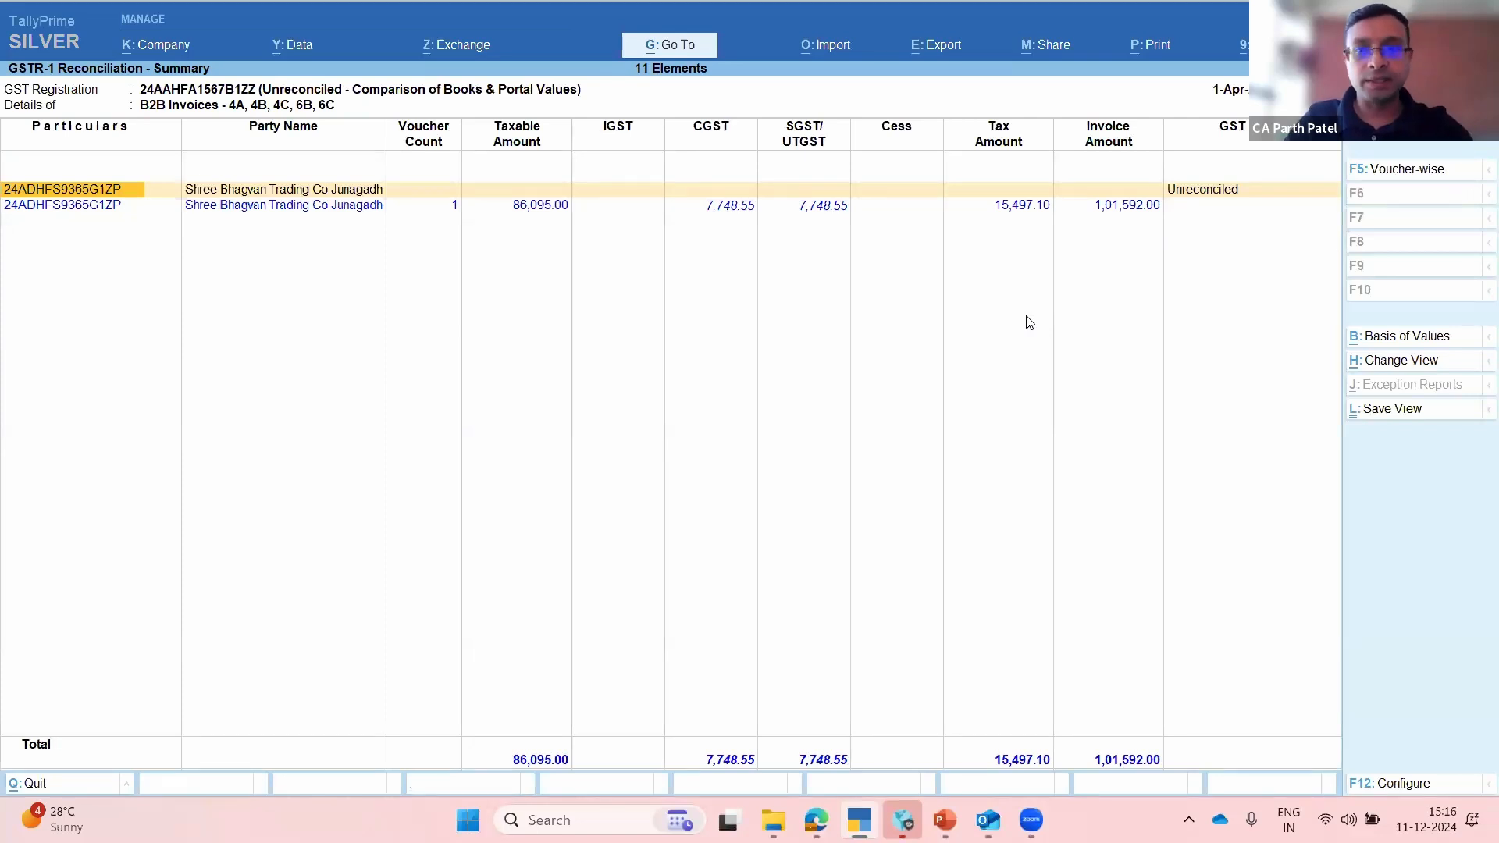
Step: Open the unreconciled Shree Bhagvan Trading Co Junagadh vouchers and compare the books and portal entries column by column
{"action": "key", "text": "Return"}
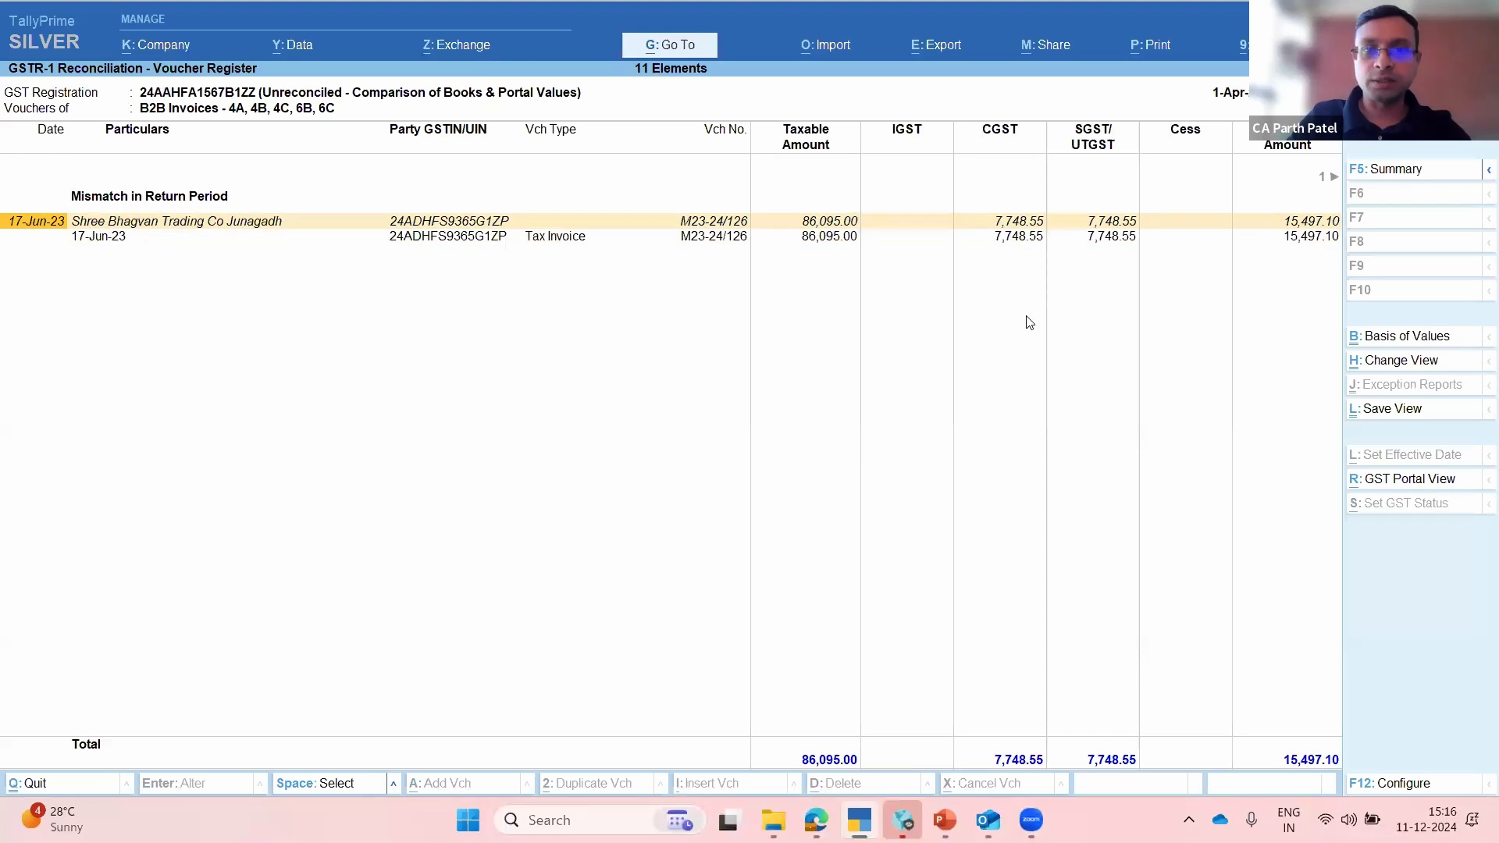
{"action": "key", "text": "Right"}
{"action": "key", "text": "Right"}
{"action": "key", "text": "Right"}
{"action": "key", "text": "Right"}
{"action": "key", "text": "Right"}
{"action": "key", "text": "Right"}
{"action": "key", "text": "Right"}
{"action": "key", "text": "Right"}
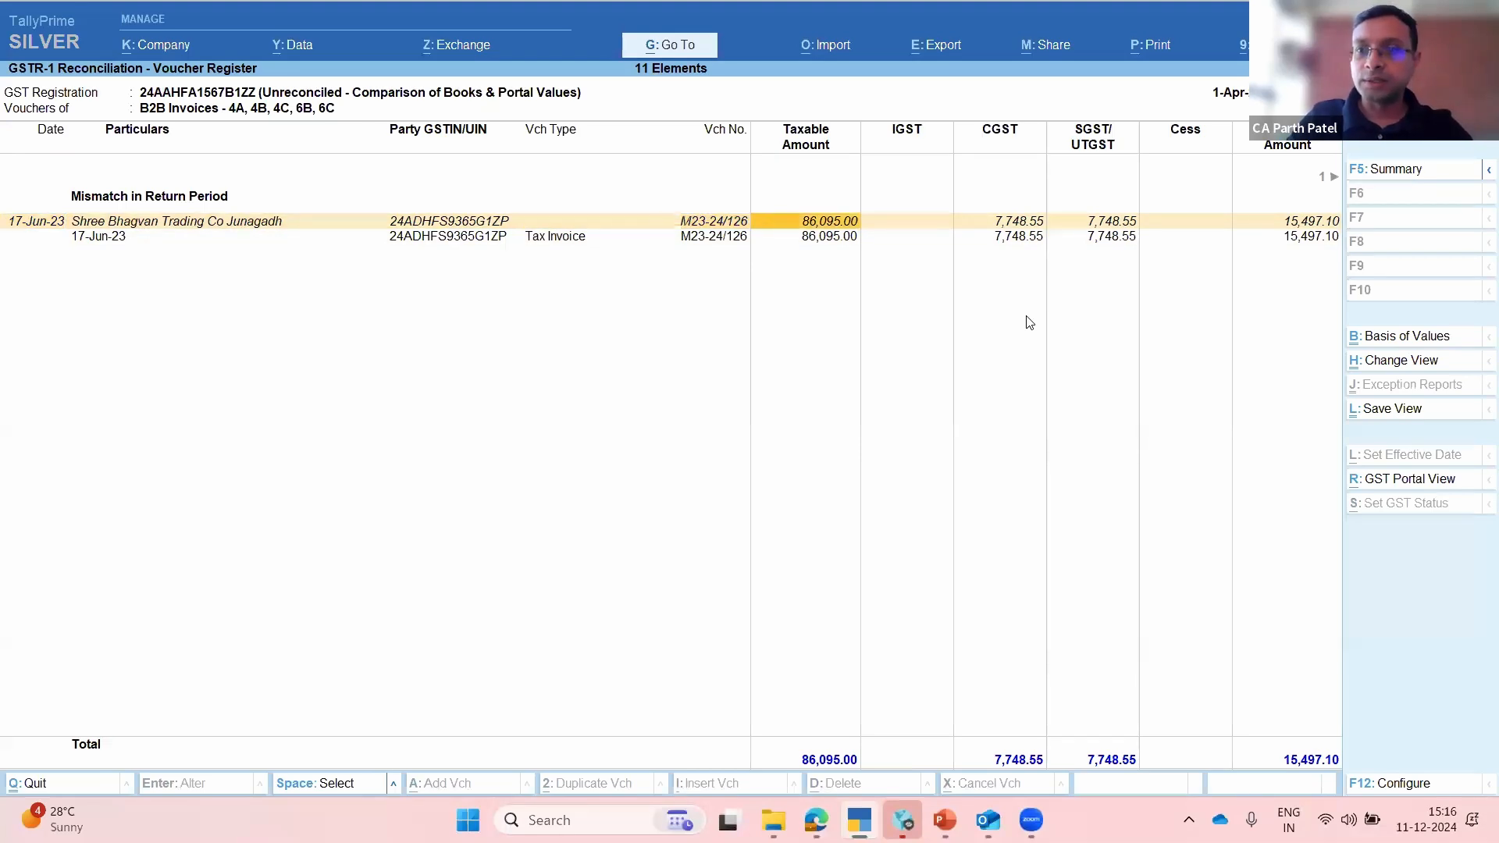
{"action": "key", "text": "Left"}
{"action": "key", "text": "Left"}
{"action": "key", "text": "Left"}
{"action": "key", "text": "Left"}
{"action": "key", "text": "Left"}
{"action": "key", "text": "Left"}
{"action": "key", "text": "Left"}
{"action": "key", "text": "Left"}
{"action": "key", "text": "Left"}
{"action": "key", "text": "Left"}
{"action": "key", "text": "Left"}
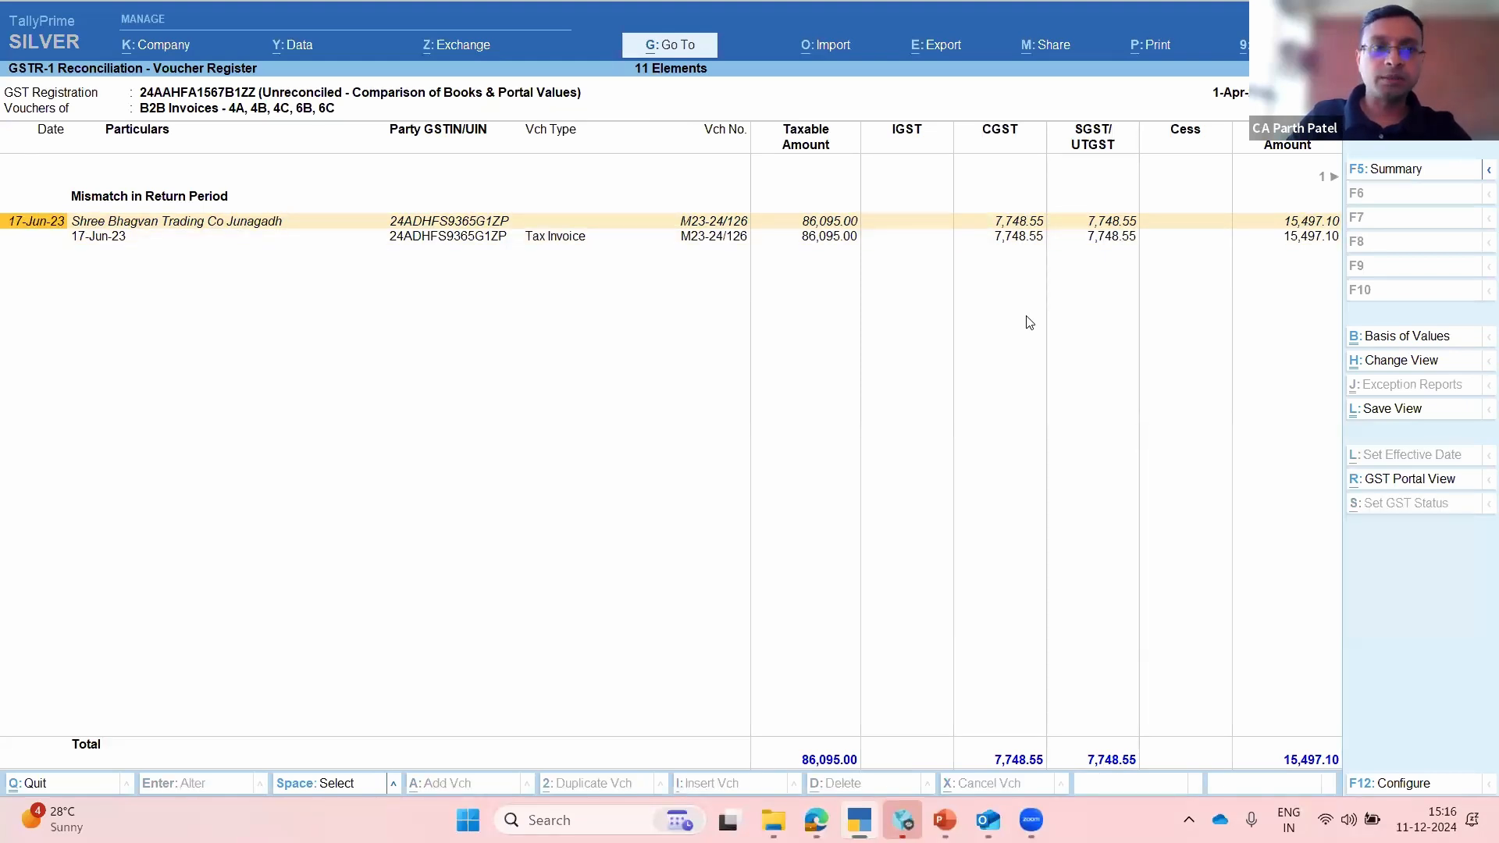
{"action": "key", "text": "Down"}
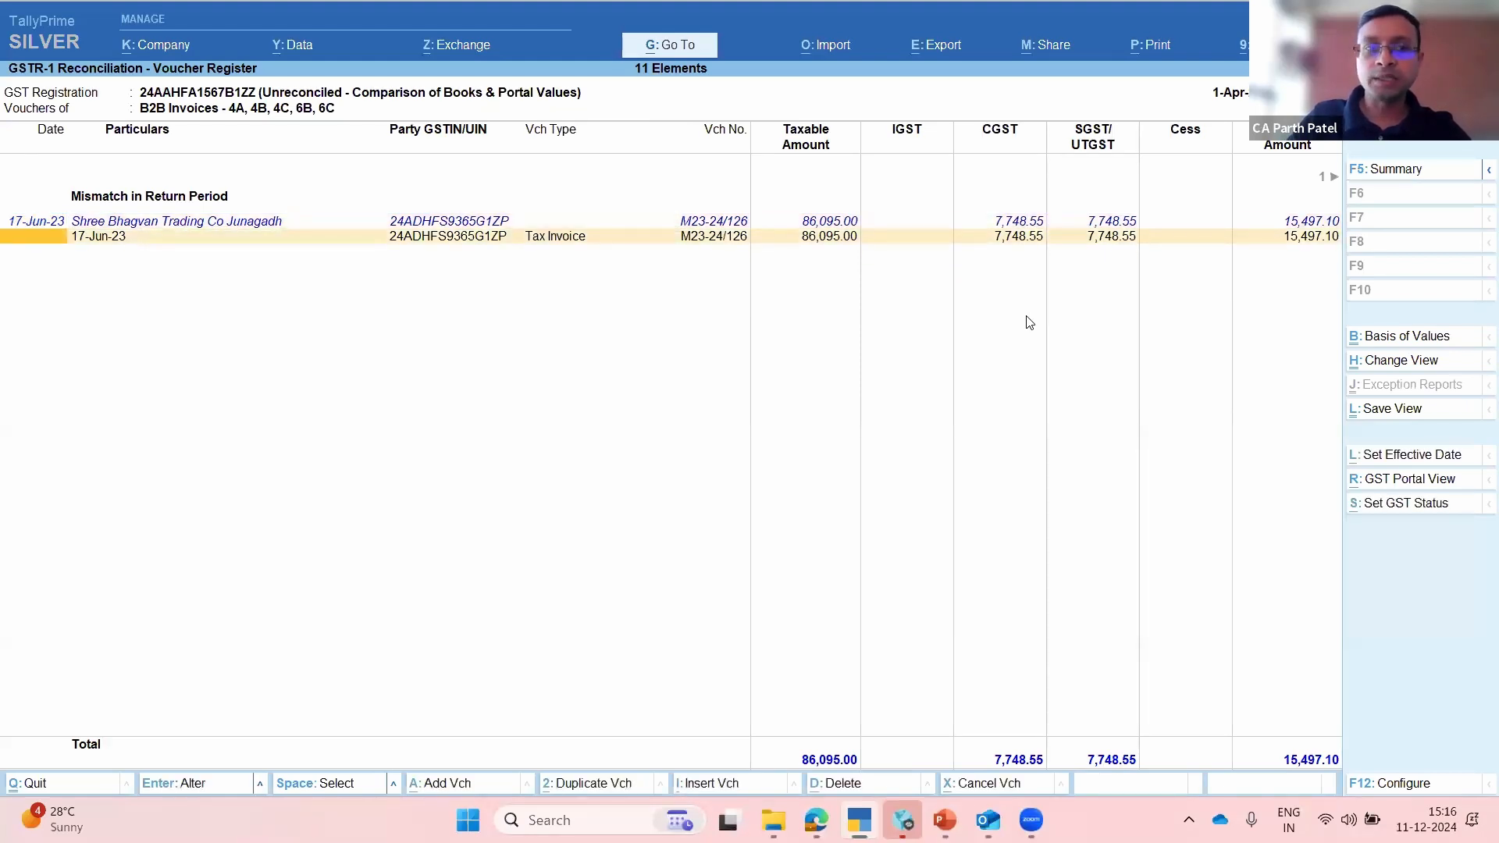
{"action": "key", "text": "Up"}
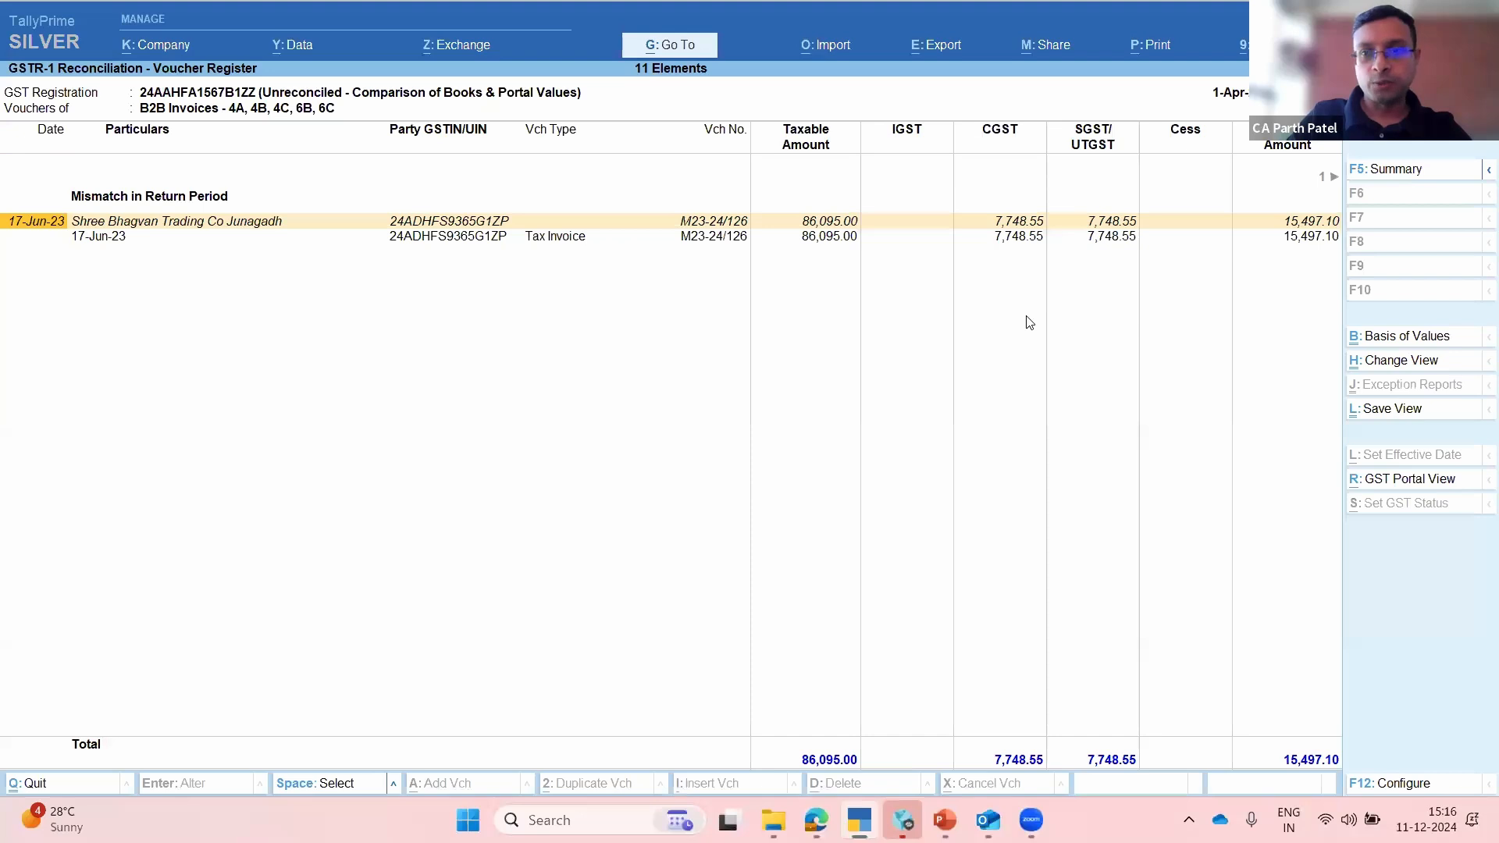
Step: Return to the reconciliation report and open the voucher register of B2B Invoices - 4A, 4B, 4C, 6B, 6C for all transactions
{"action": "key", "text": "Escape"}
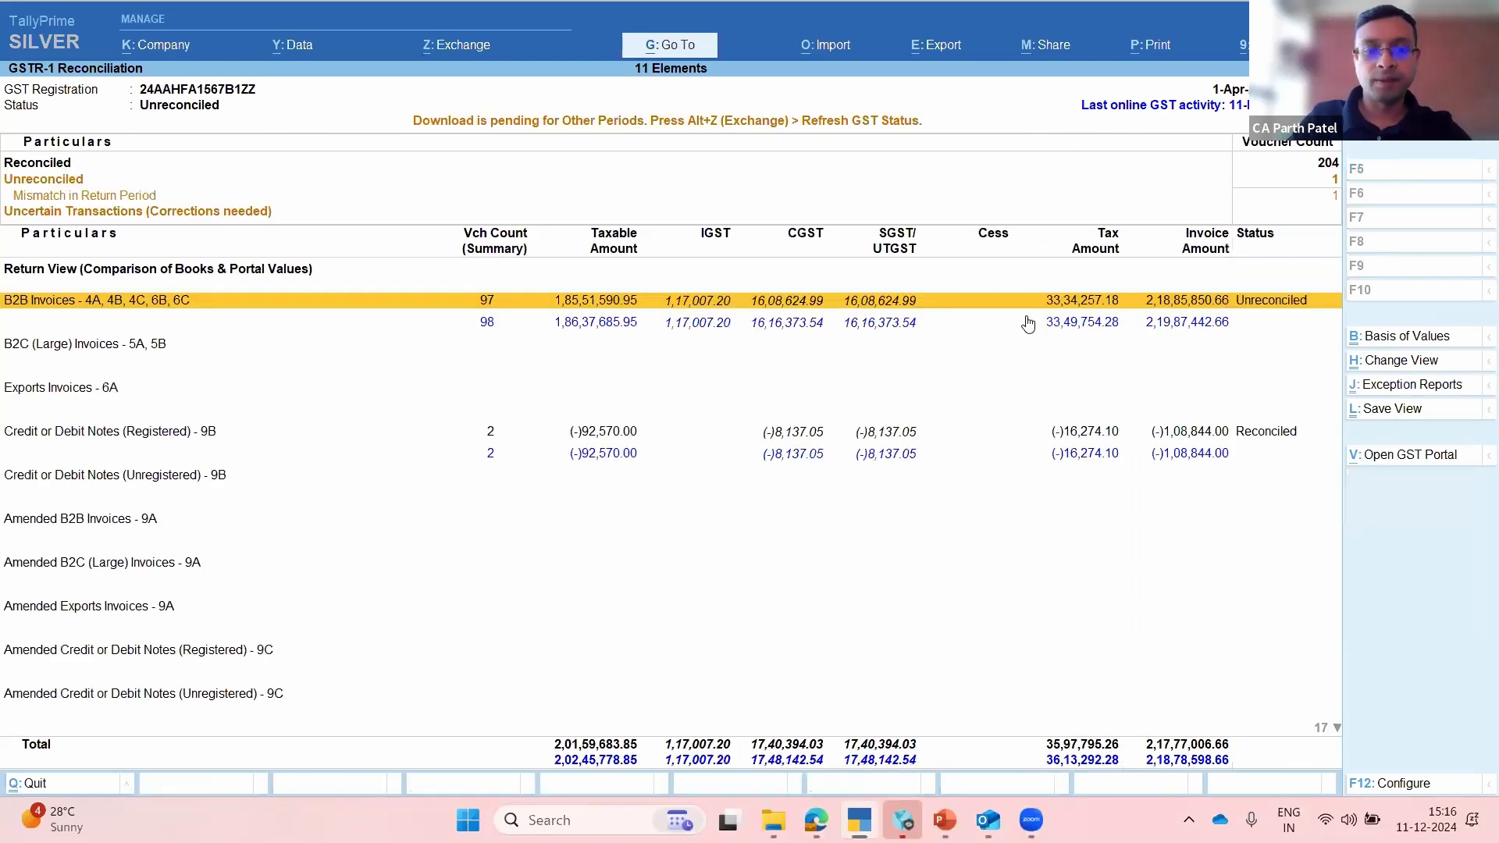
{"action": "left_click", "coordinate": [1027, 323]}
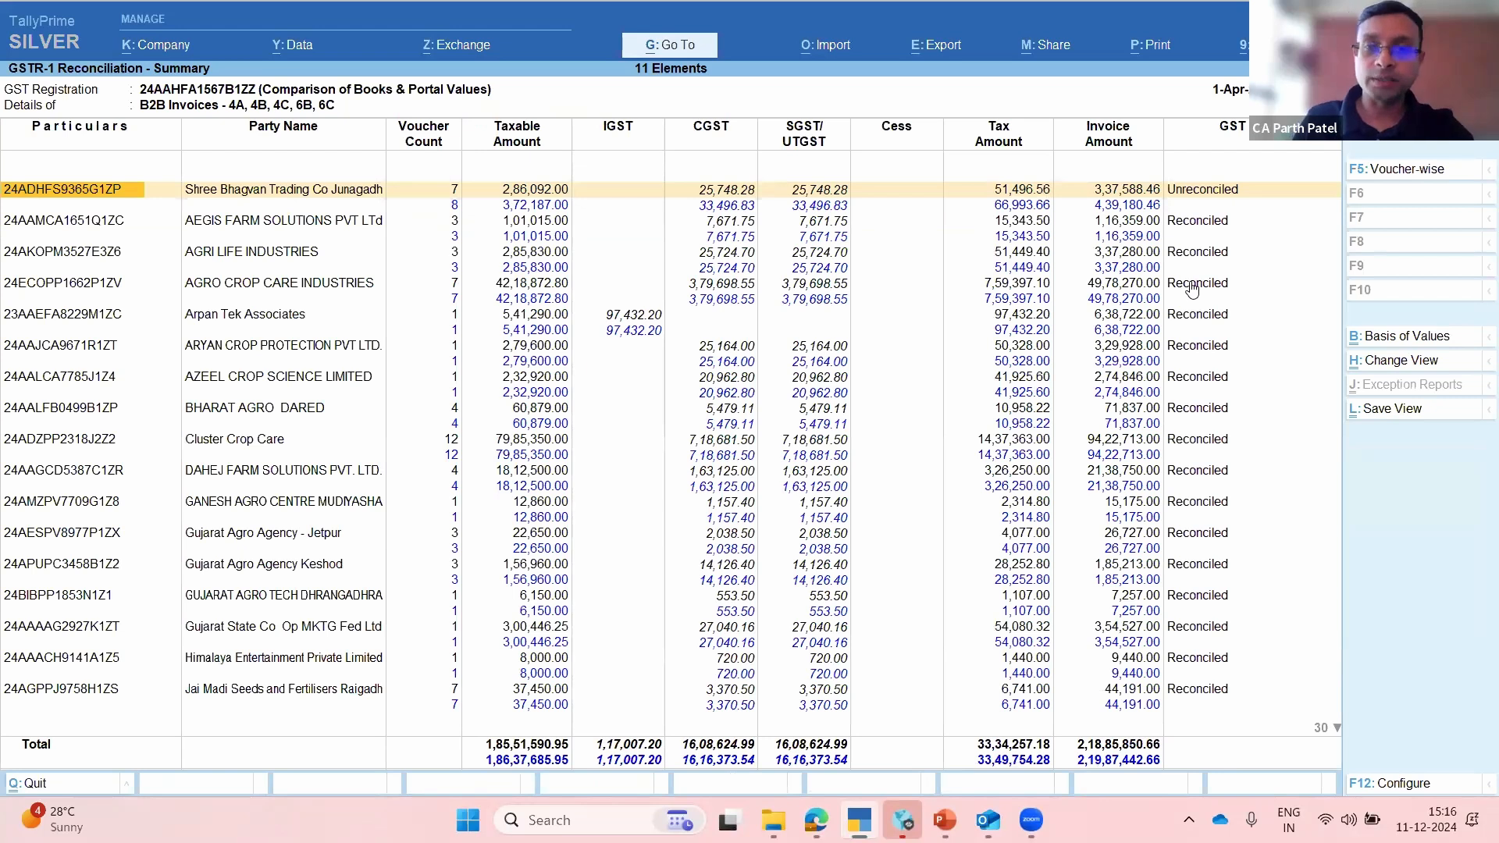
{"action": "key", "text": "Return"}
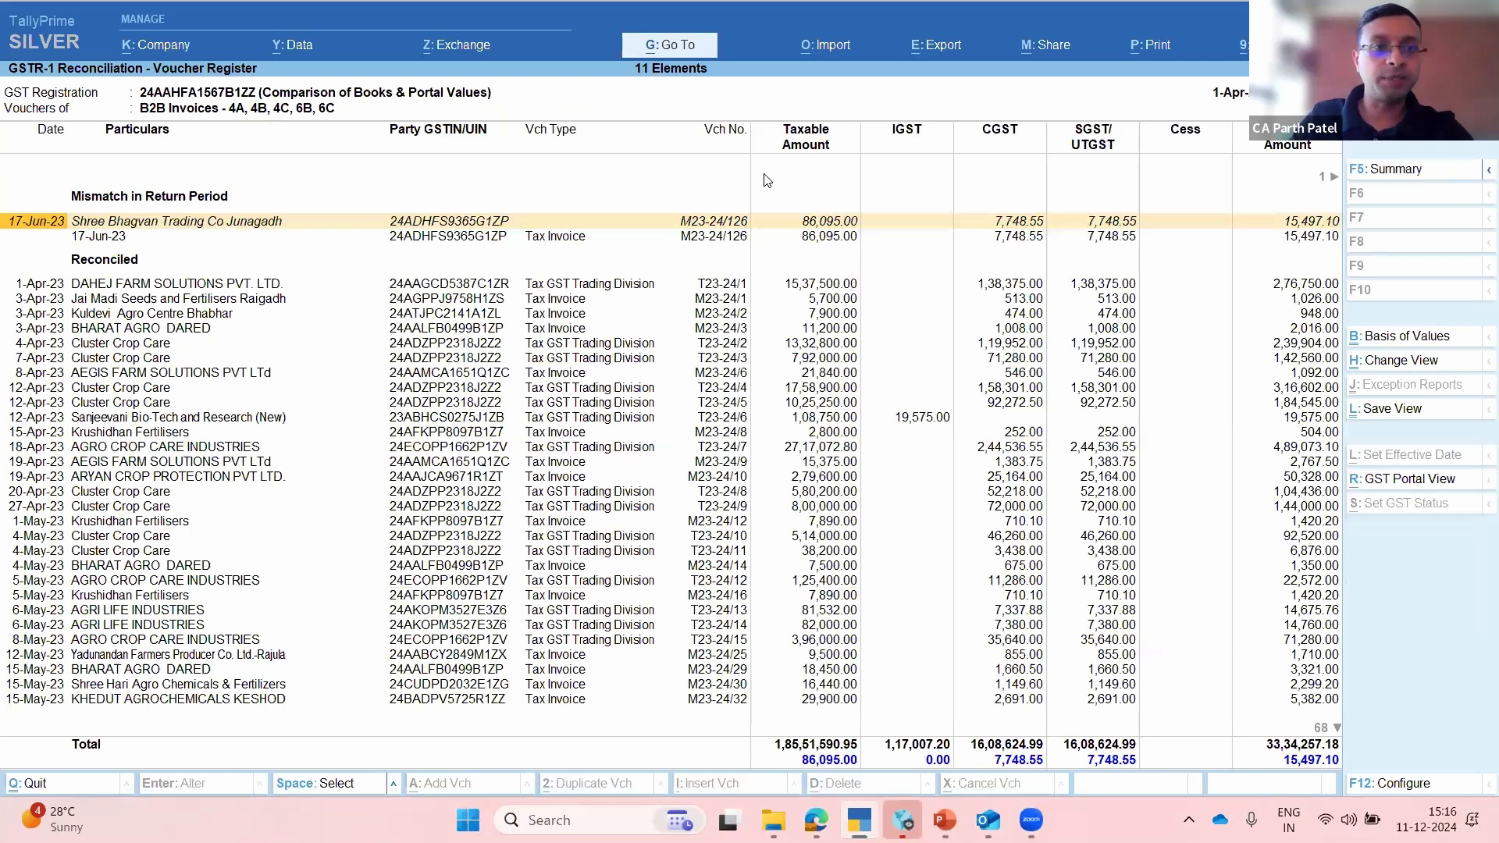
Step: Examine the reconciled B2B vouchers of April and May 2023, and return to the Mismatch in Return Period entry
{"action": "key", "text": "Down"}
{"action": "key", "text": "Down"}
{"action": "key", "text": "Down"}
{"action": "key", "text": "Down"}
{"action": "key", "text": "Down"}
{"action": "key", "text": "Down"}
{"action": "key", "text": "Down"}
{"action": "key", "text": "Down"}
{"action": "key", "text": "Down"}
{"action": "key", "text": "Down"}
{"action": "key", "text": "Down"}
{"action": "key", "text": "Down"}
{"action": "key", "text": "Down"}
{"action": "key", "text": "Down"}
{"action": "key", "text": "Down"}
{"action": "key", "text": "Down"}
{"action": "key", "text": "Down"}
{"action": "key", "text": "Down"}
{"action": "key", "text": "Down"}
{"action": "key", "text": "Down"}
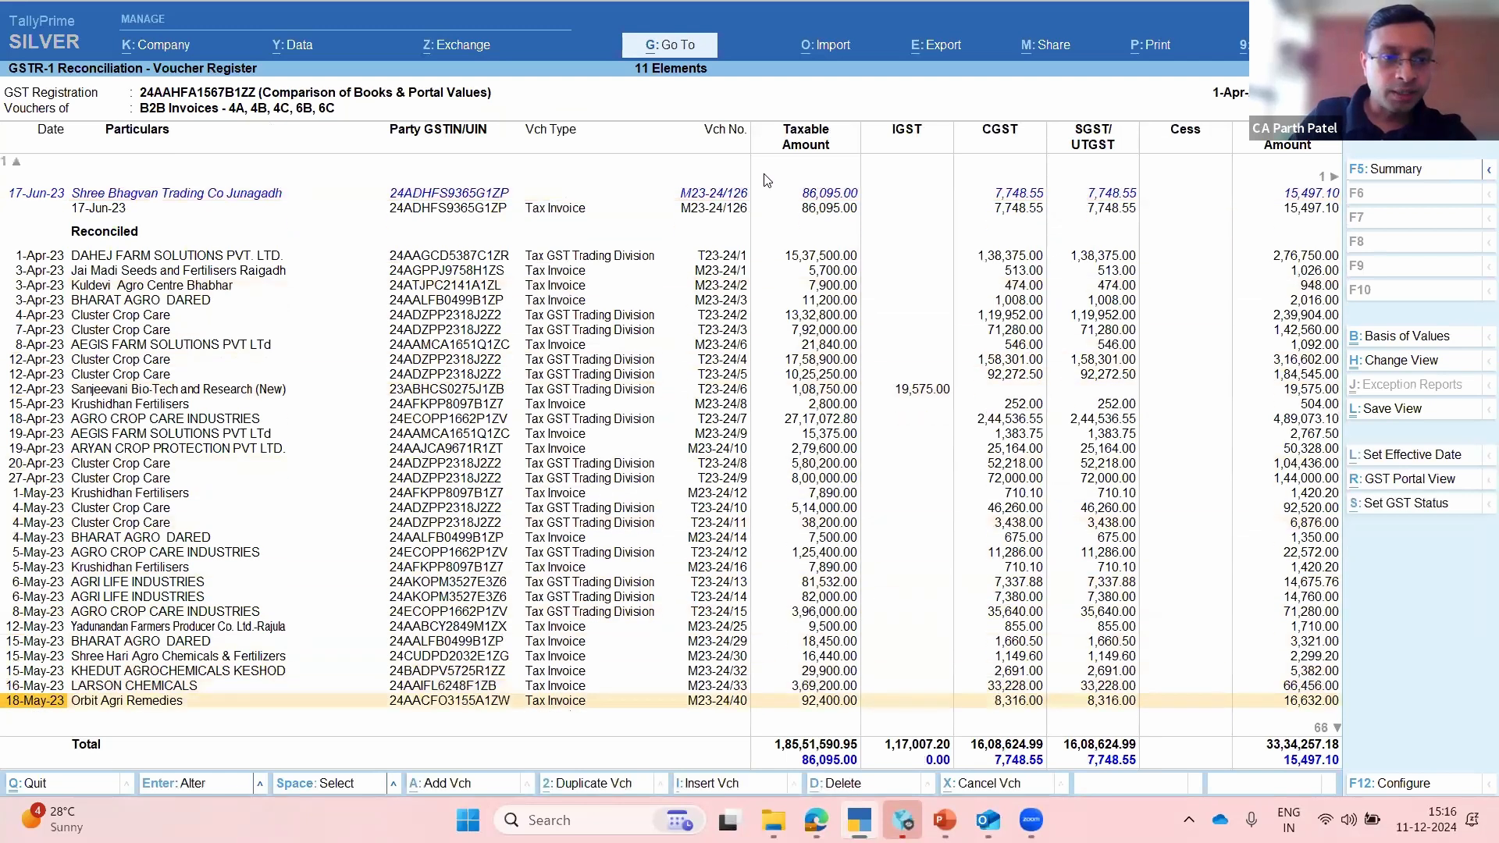
{"action": "key", "text": "Down"}
{"action": "key", "text": "Down"}
{"action": "key", "text": "Down"}
{"action": "key", "text": "Down"}
{"action": "key", "text": "Down"}
{"action": "key", "text": "Down"}
{"action": "key", "text": "Down"}
{"action": "key", "text": "Down"}
{"action": "key", "text": "Down"}
{"action": "key", "text": "Down"}
{"action": "key", "text": "Down"}
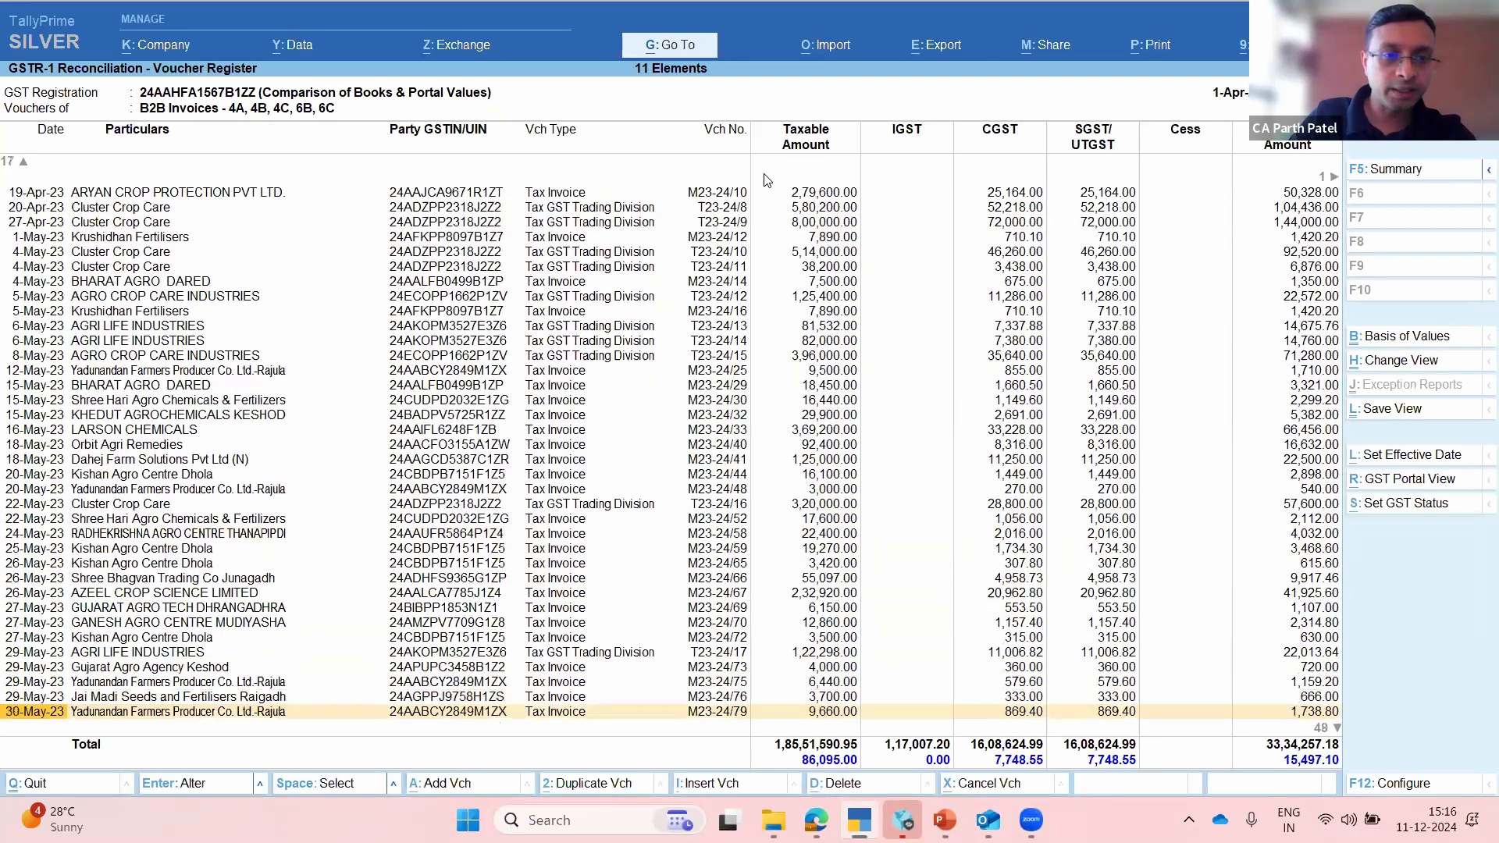
{"action": "key", "text": "Up"}
{"action": "key", "text": "Up"}
{"action": "key", "text": "Up"}
{"action": "key", "text": "Up"}
{"action": "key", "text": "Up"}
{"action": "key", "text": "Up"}
{"action": "key", "text": "Up"}
{"action": "key", "text": "Up"}
{"action": "key", "text": "Up"}
{"action": "key", "text": "Up"}
{"action": "key", "text": "Up"}
{"action": "key", "text": "Up"}
{"action": "key", "text": "Up"}
{"action": "key", "text": "Up"}
{"action": "key", "text": "Up"}
{"action": "key", "text": "Up"}
{"action": "key", "text": "Up"}
{"action": "key", "text": "Up"}
{"action": "key", "text": "Up"}
{"action": "key", "text": "Up"}
{"action": "key", "text": "Up"}
{"action": "key", "text": "Up"}
{"action": "key", "text": "Up"}
{"action": "key", "text": "Up"}
{"action": "key", "text": "Up"}
{"action": "key", "text": "Up"}
{"action": "key", "text": "Up"}
{"action": "key", "text": "Up"}
{"action": "key", "text": "Up"}
{"action": "key", "text": "Up"}
{"action": "key", "text": "Up"}
{"action": "key", "text": "Up"}
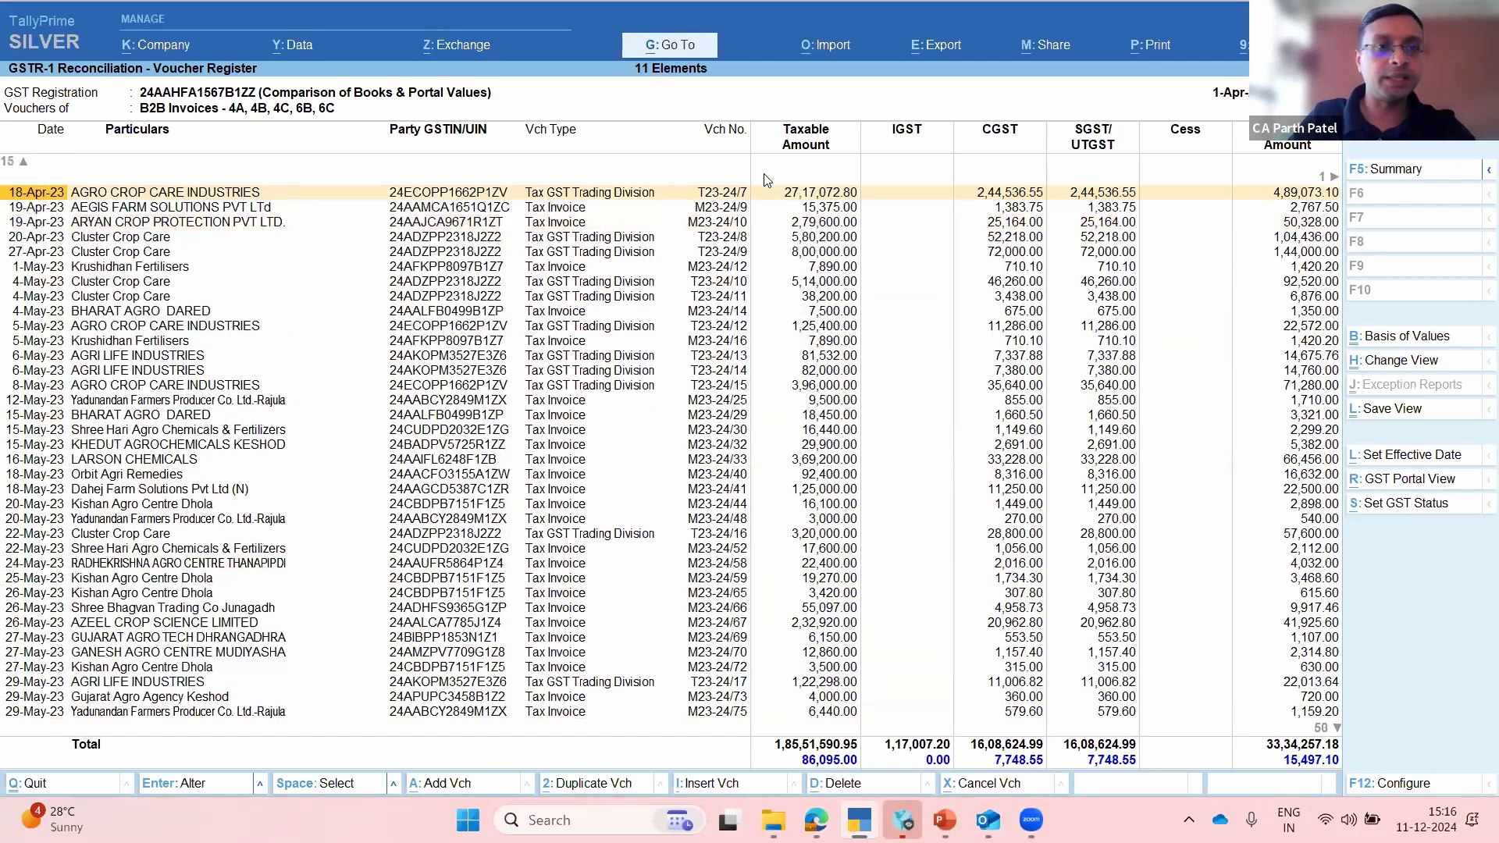
{"action": "key", "text": "Up"}
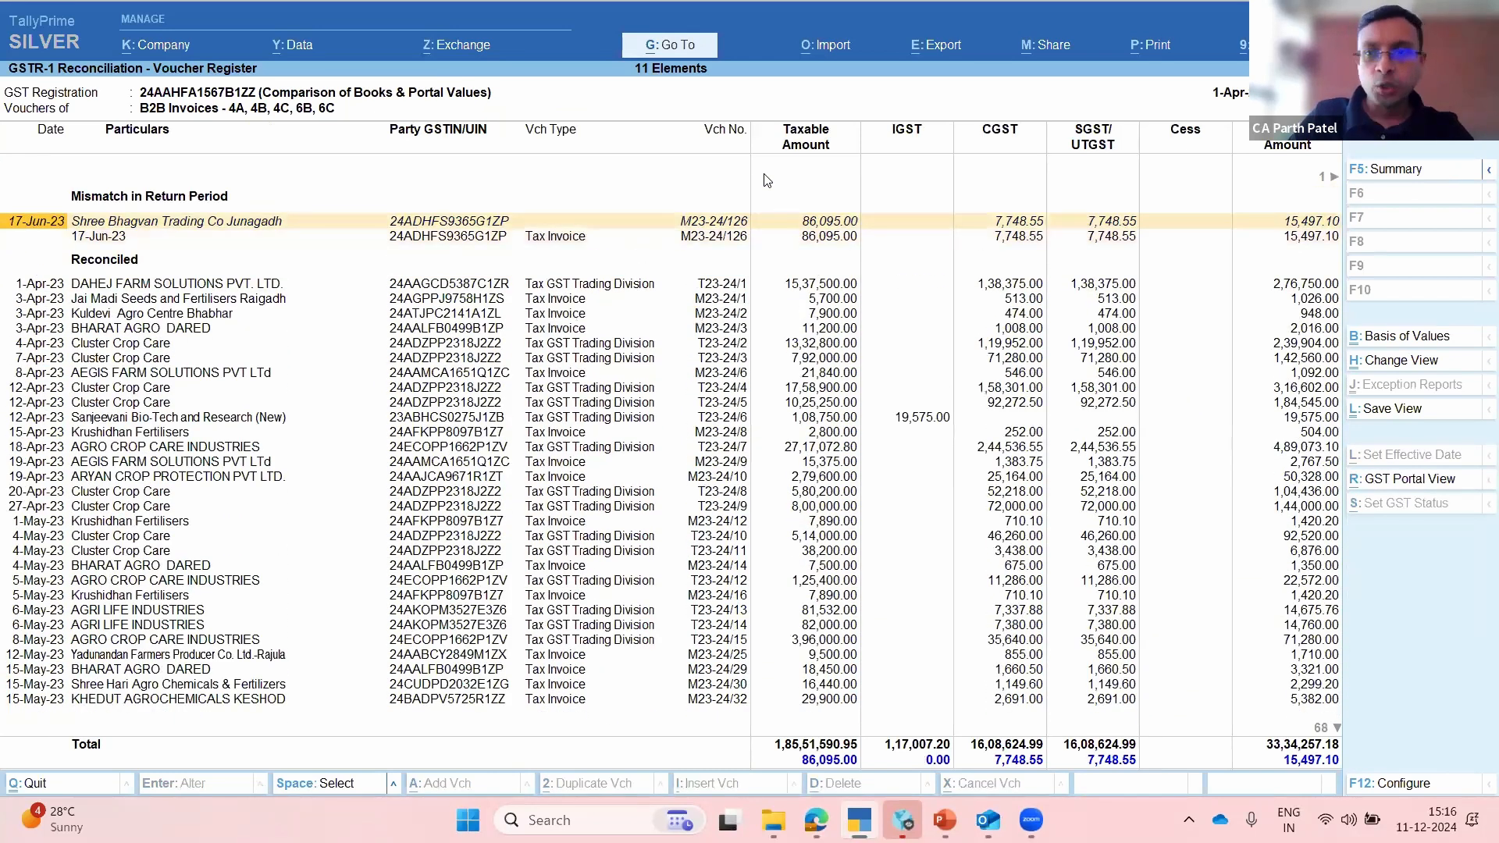
Step: Set the GST status of the mismatched 17-Jun-23 Shree Bhagvan Trading Co Junagadh tax invoice to Reconciled
{"action": "key", "text": "Down"}
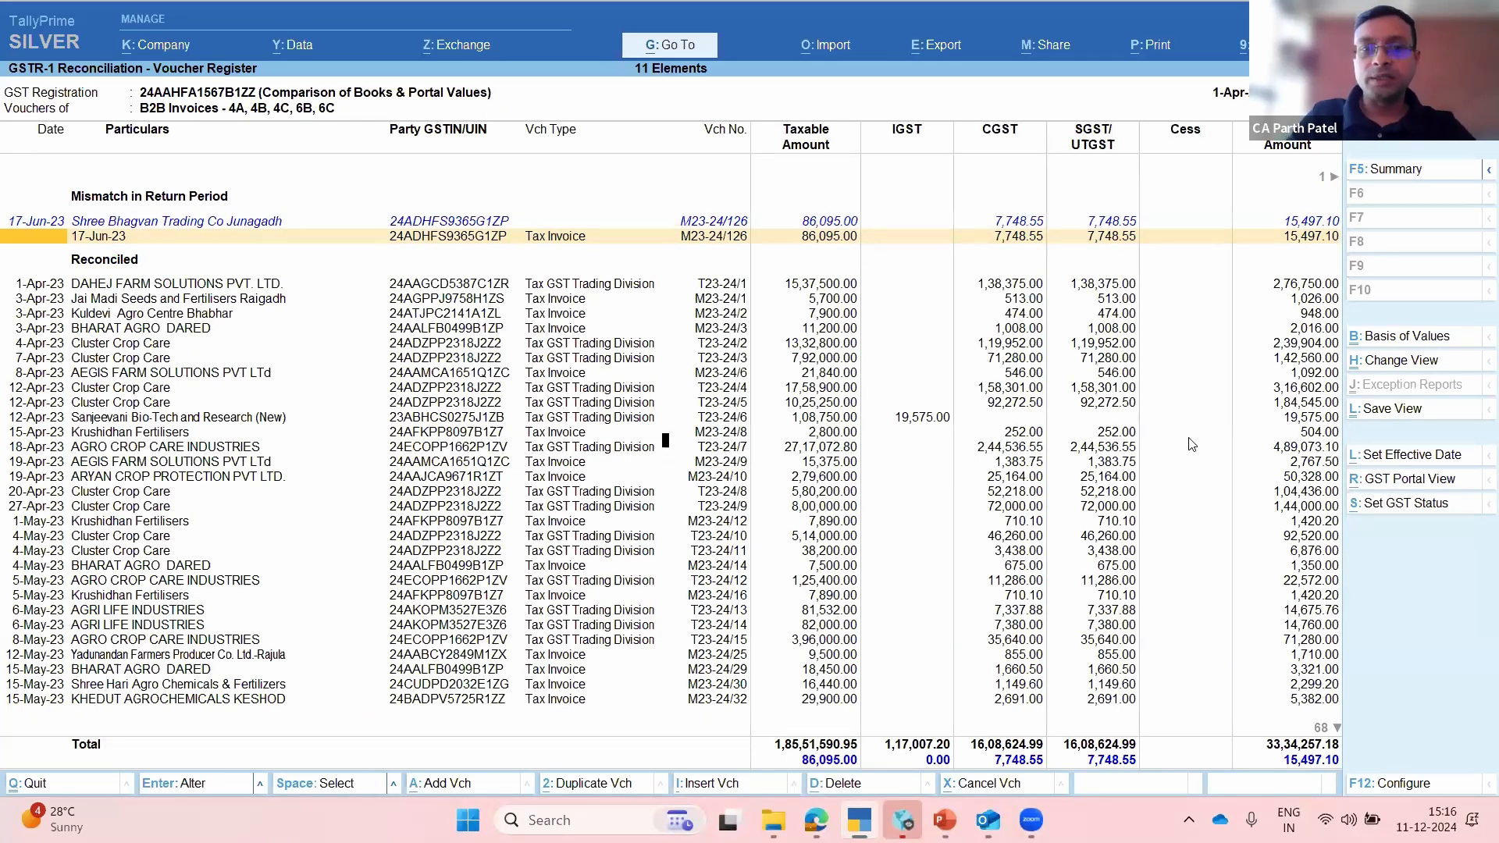
{"action": "key", "text": "alt+s"}
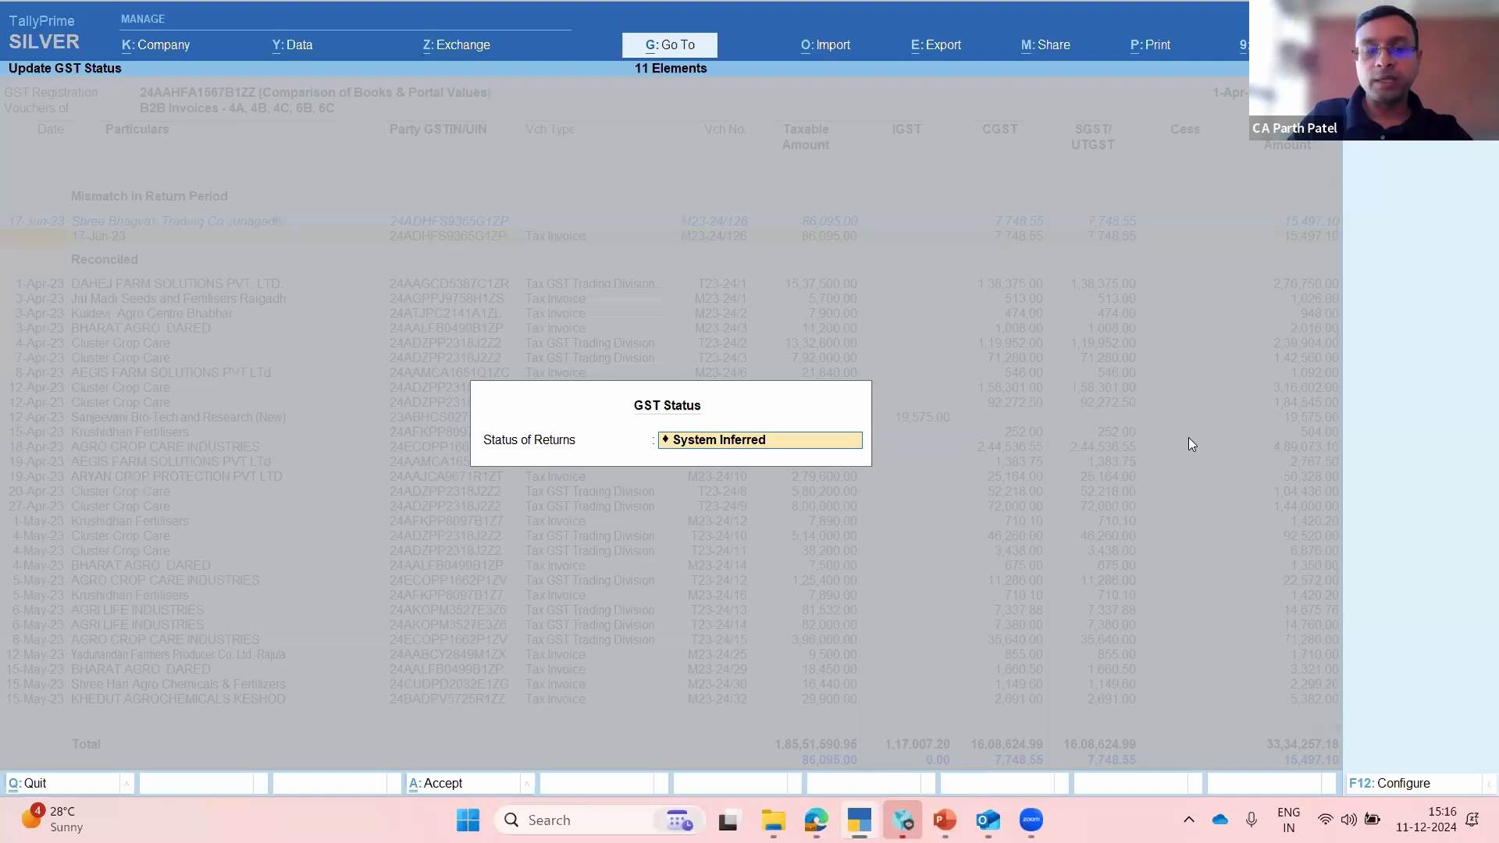
{"action": "key", "text": "space"}
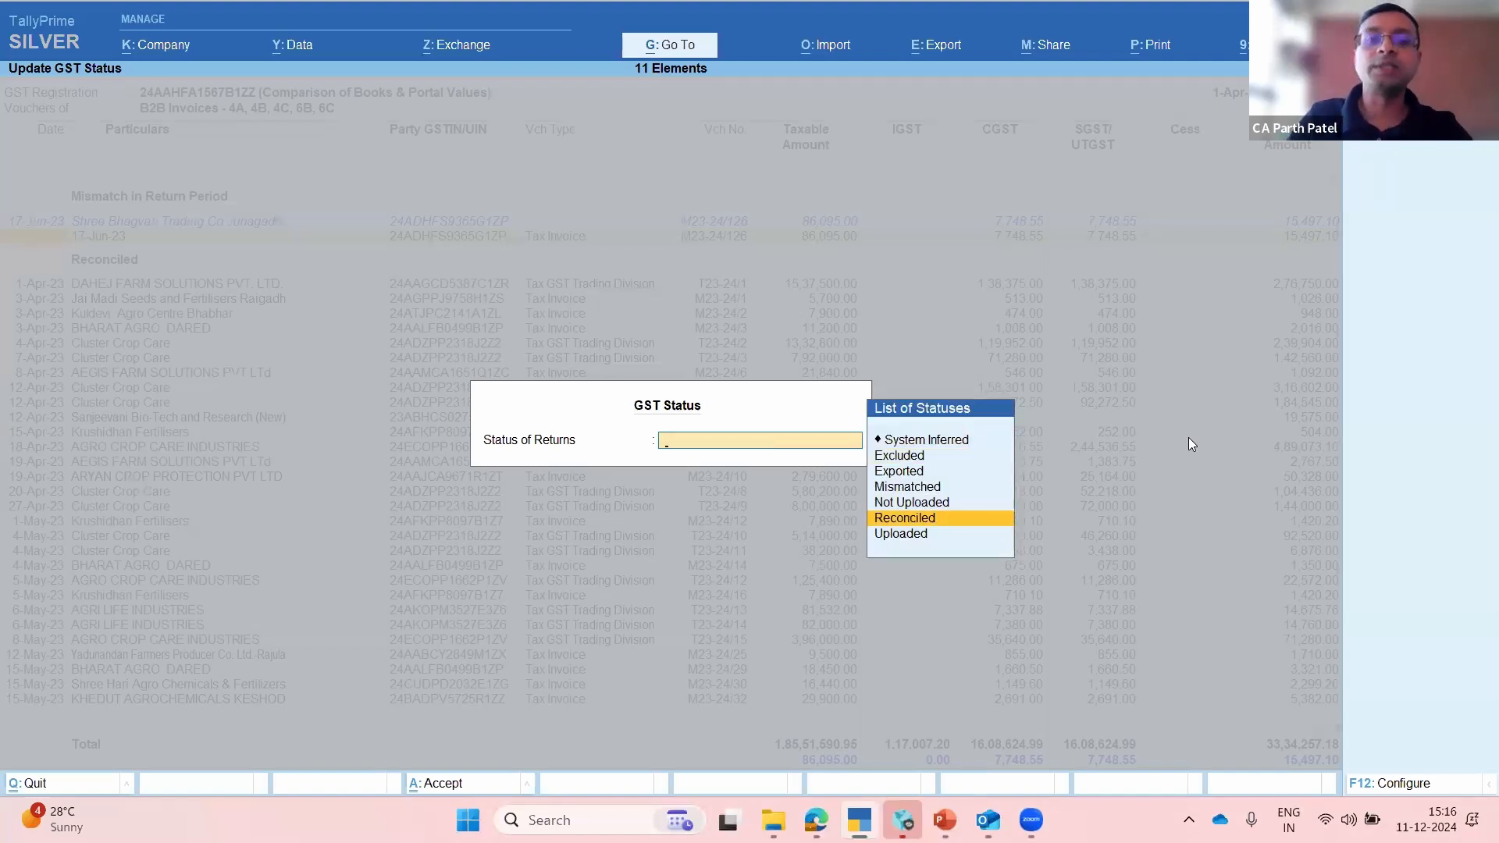
{"action": "key", "text": "Return"}
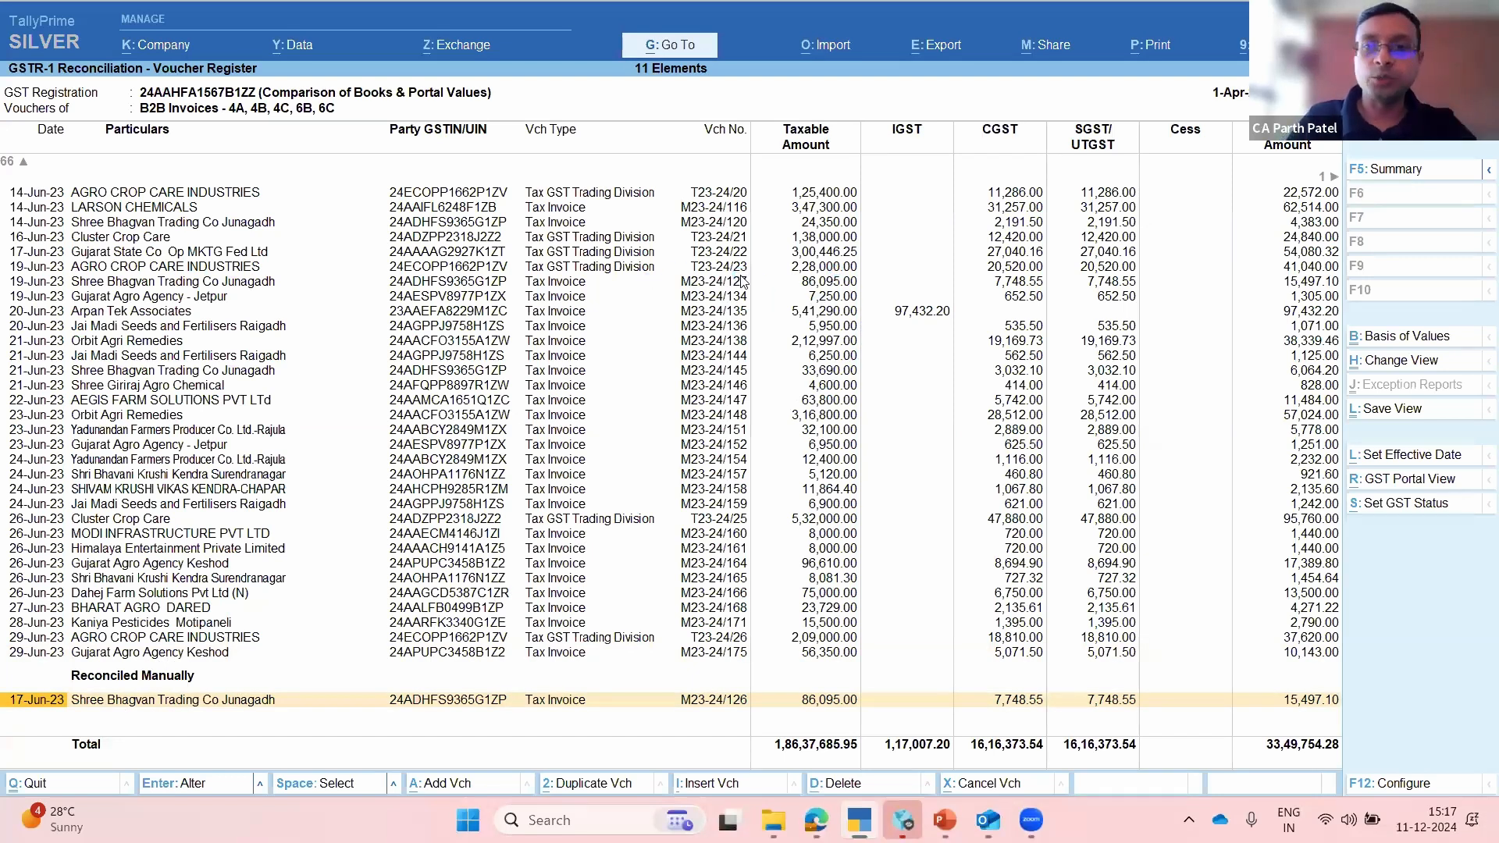
Step: Leave the B2B voucher register and the current report, and reopen GSTR-1 Reconciliation from the GST reports
{"action": "key", "text": "Escape"}
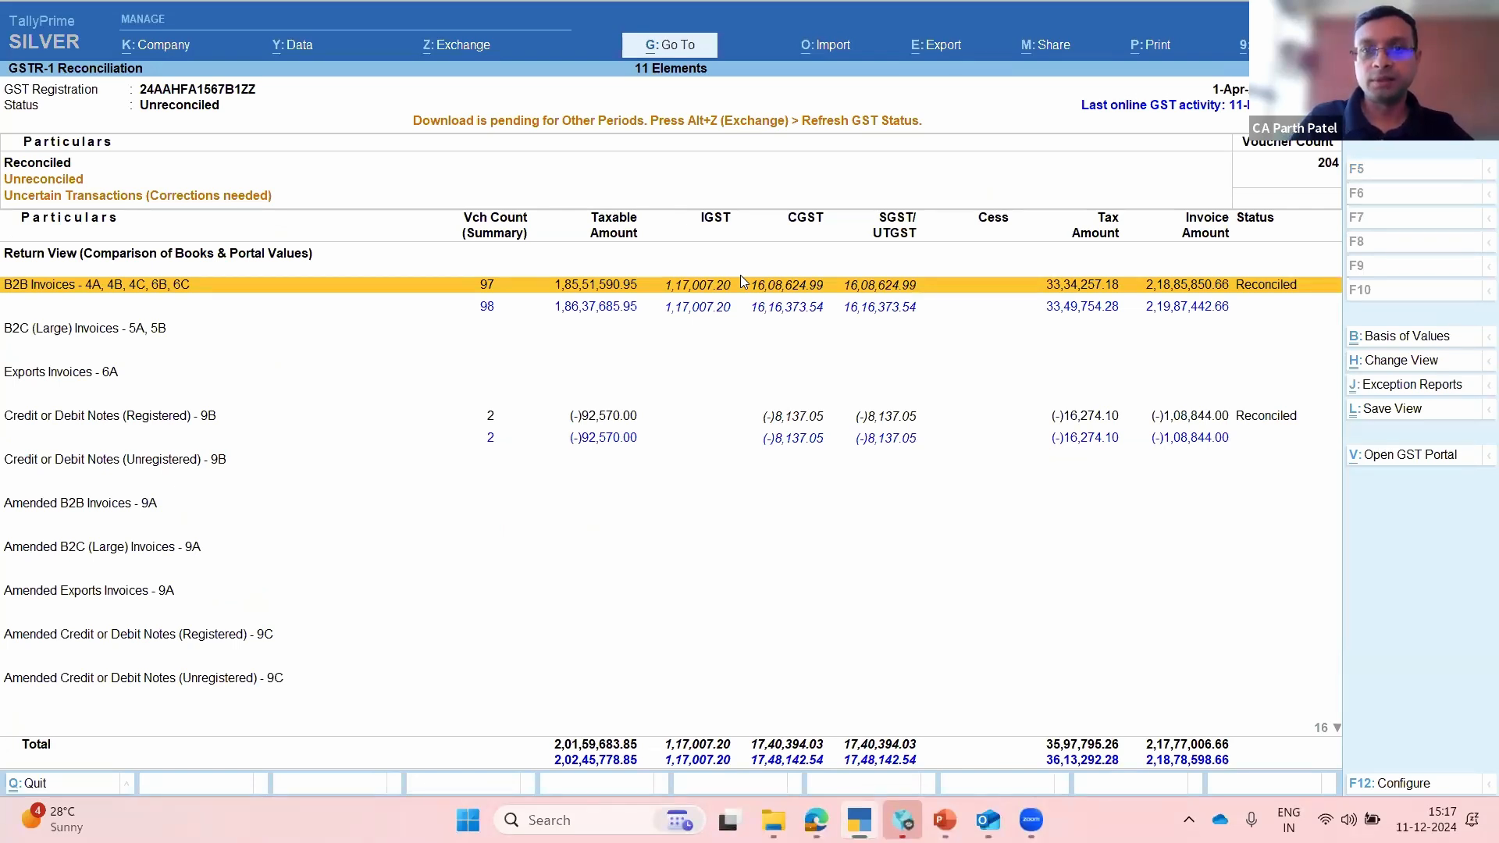
{"action": "key", "text": "Escape"}
{"action": "key", "text": "Down"}
{"action": "key", "text": "Up"}
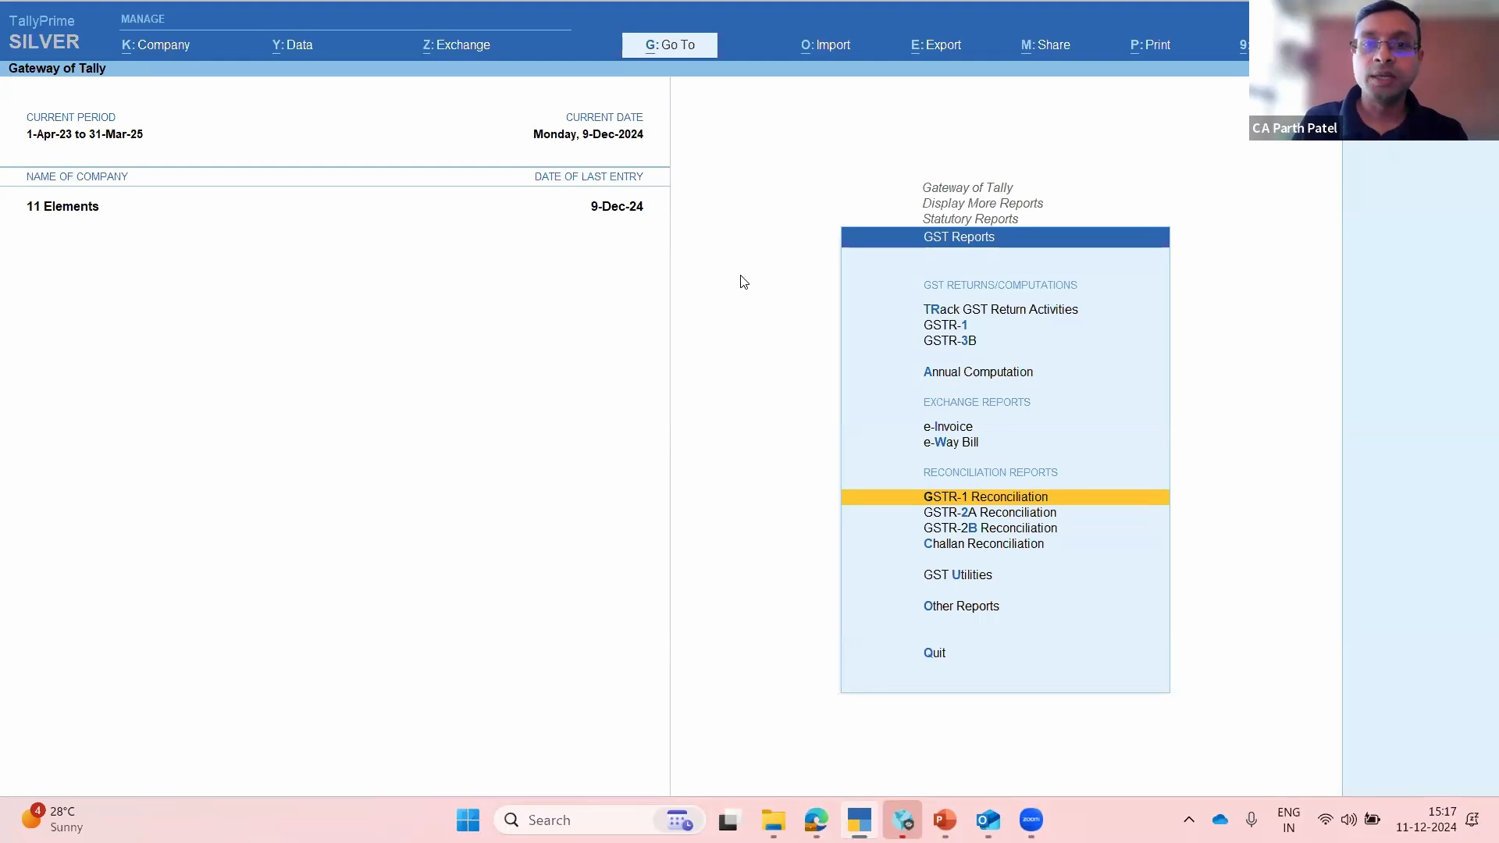
{"action": "key", "text": "Return"}
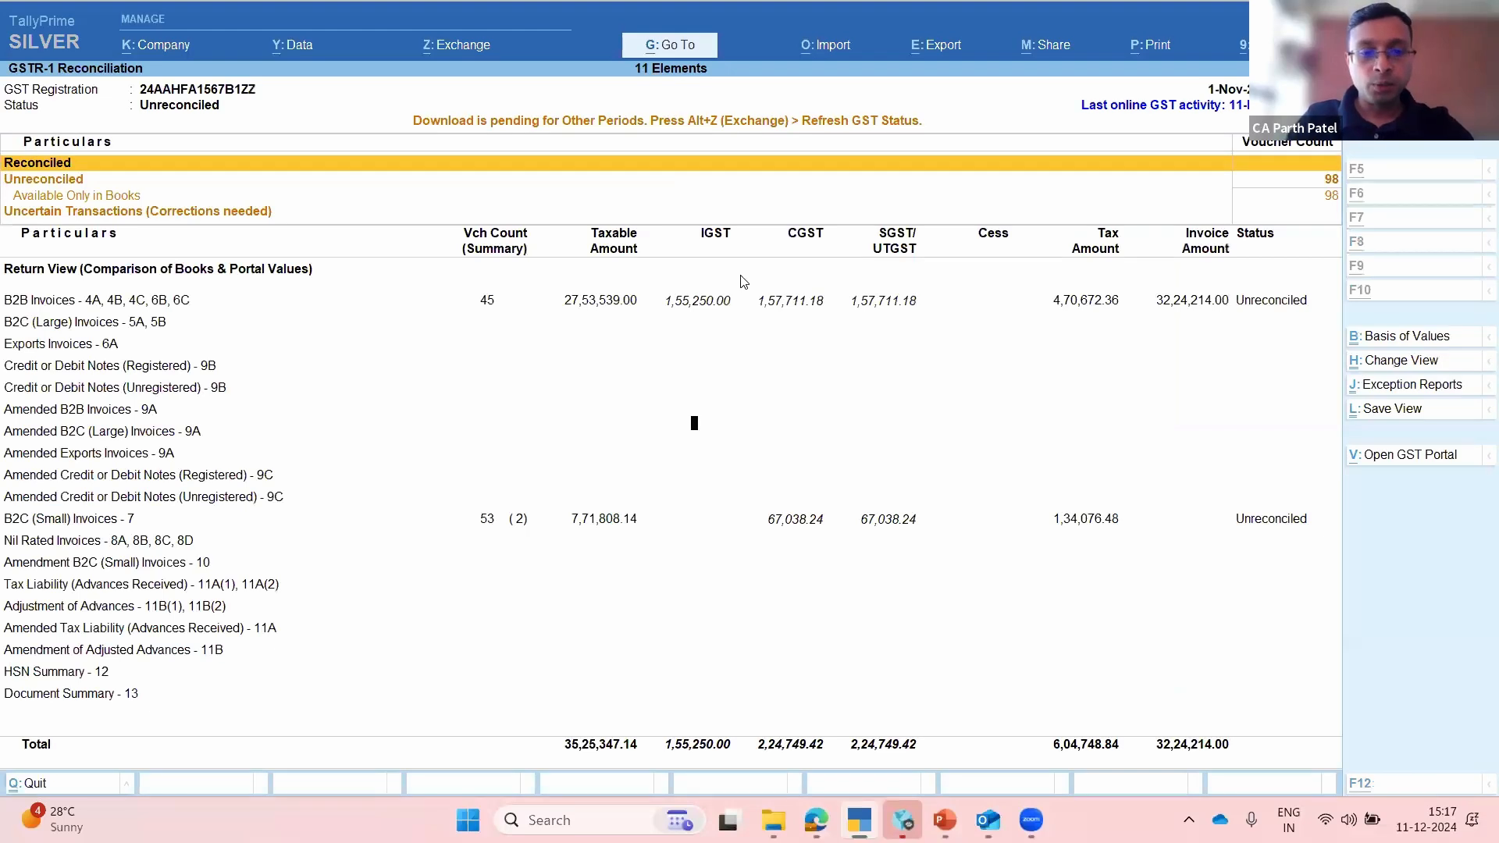
Step: Set the report period from 1-4-2023 to the end of March 2024
{"action": "key", "text": "F2"}
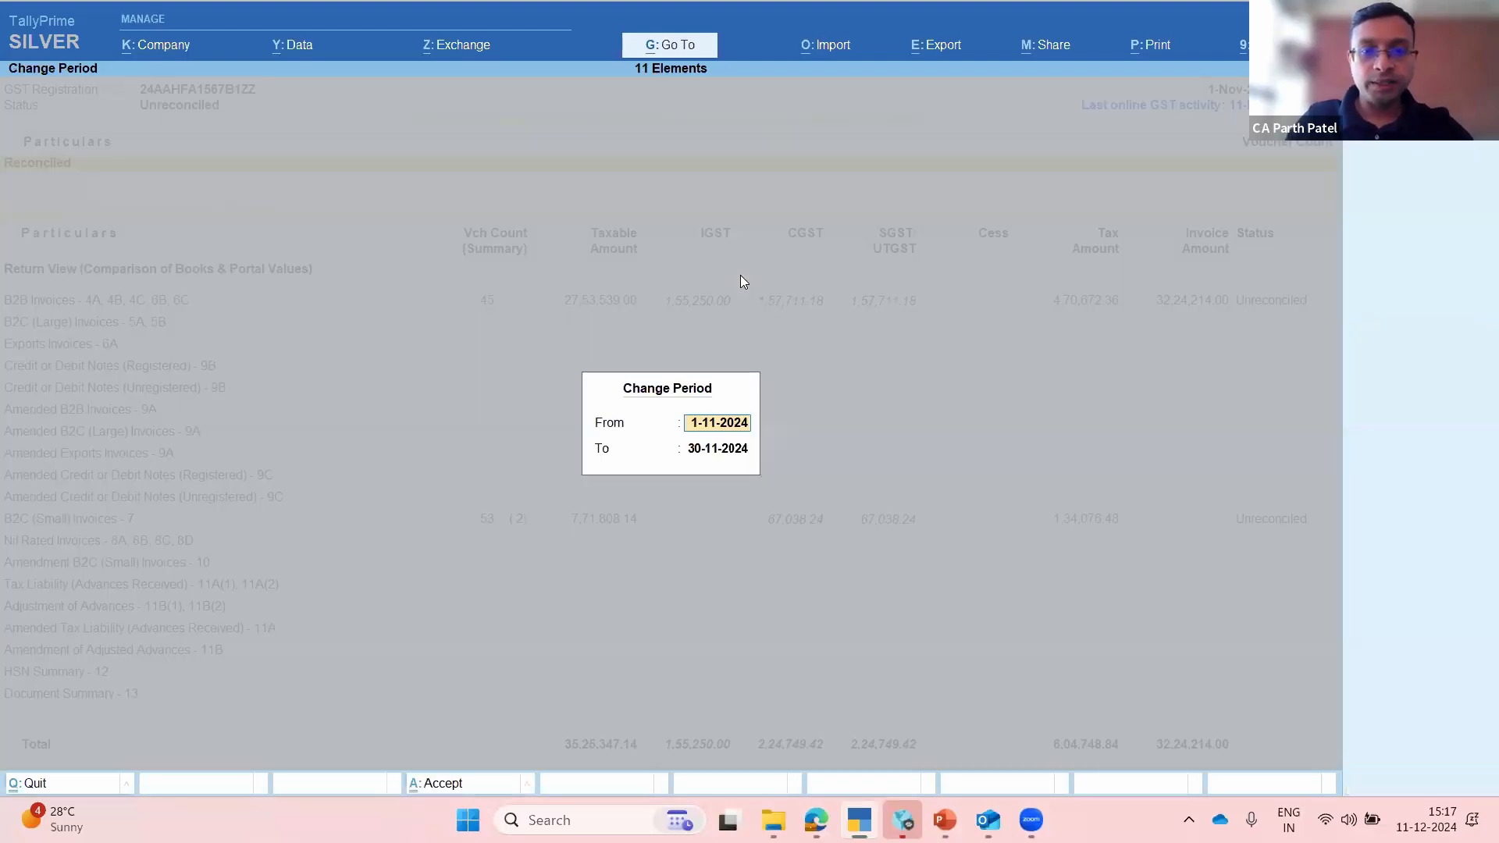
{"action": "type", "text": "1-4-2023"}
{"action": "key", "text": "Return"}
{"action": "type", "text": "m24"}
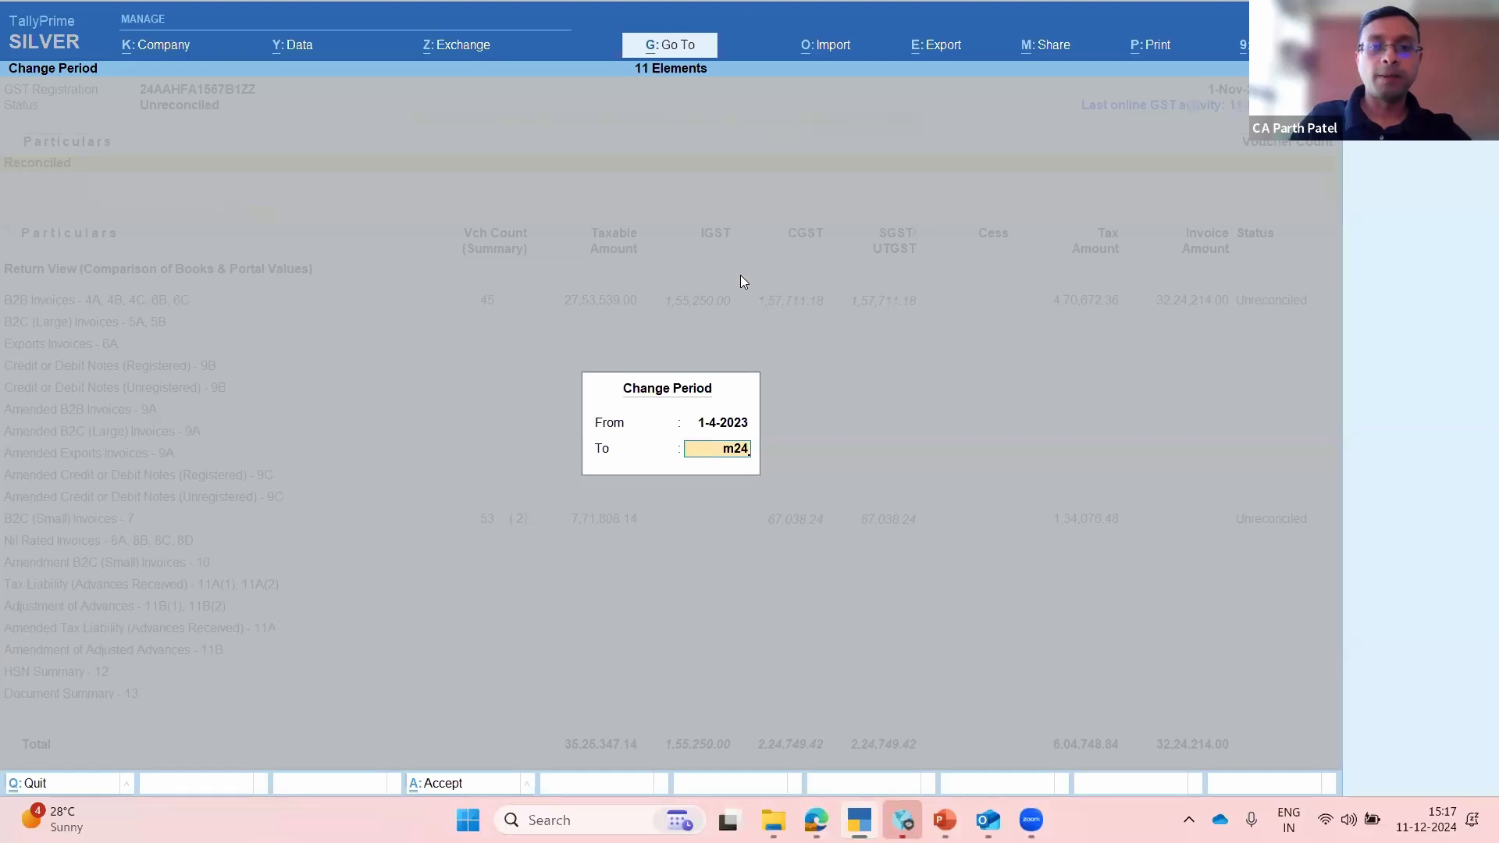
{"action": "key", "text": "Return"}
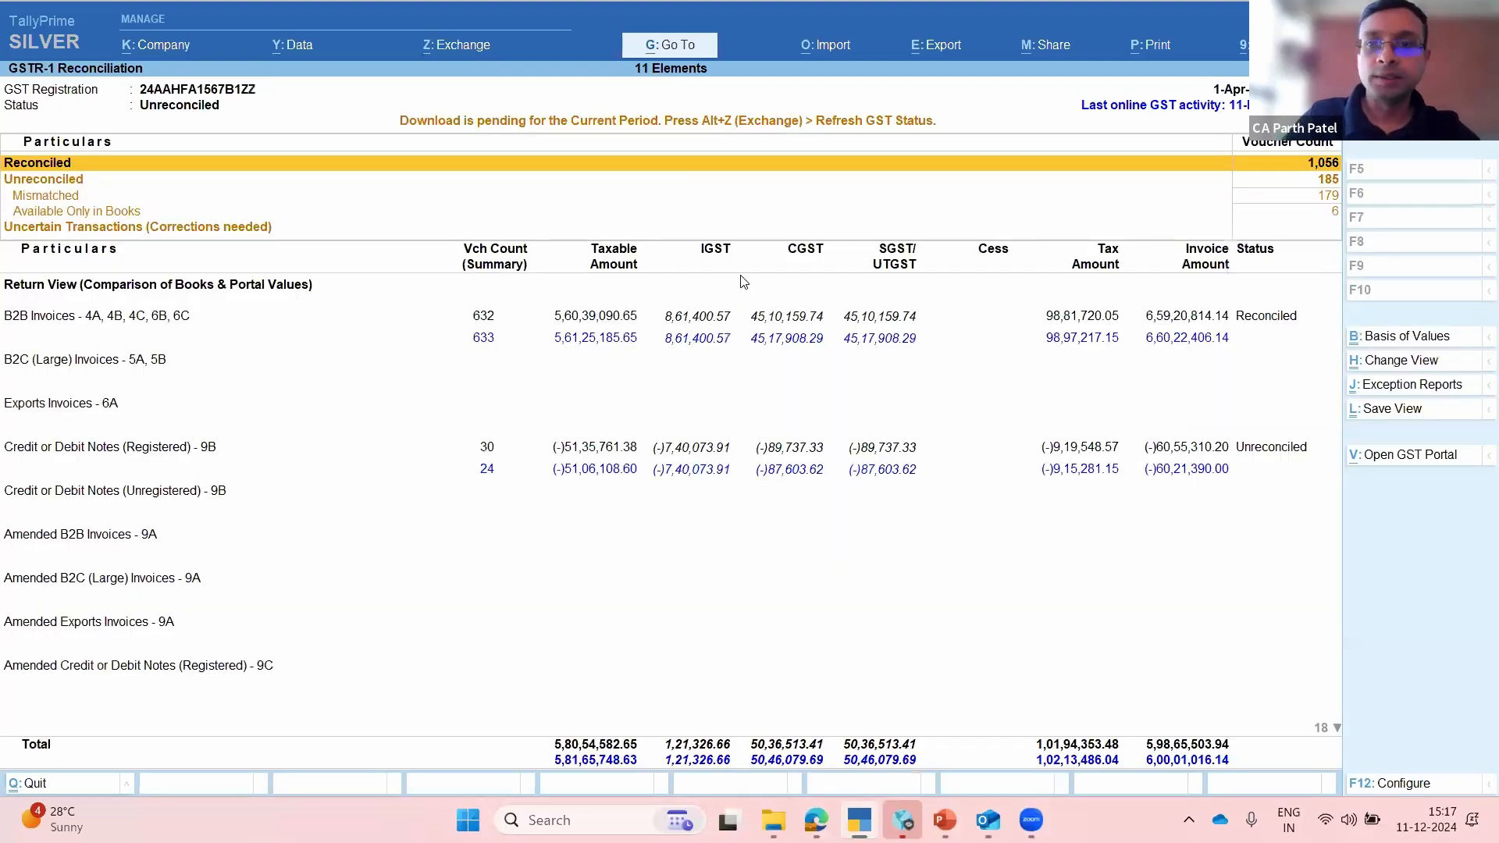
Step: Check the Mismatched and Available Only in Books lines, and open the party-wise summary of B2B Invoices - 4A, 4B, 4C, 6B, 6C
{"action": "key", "text": "Down"}
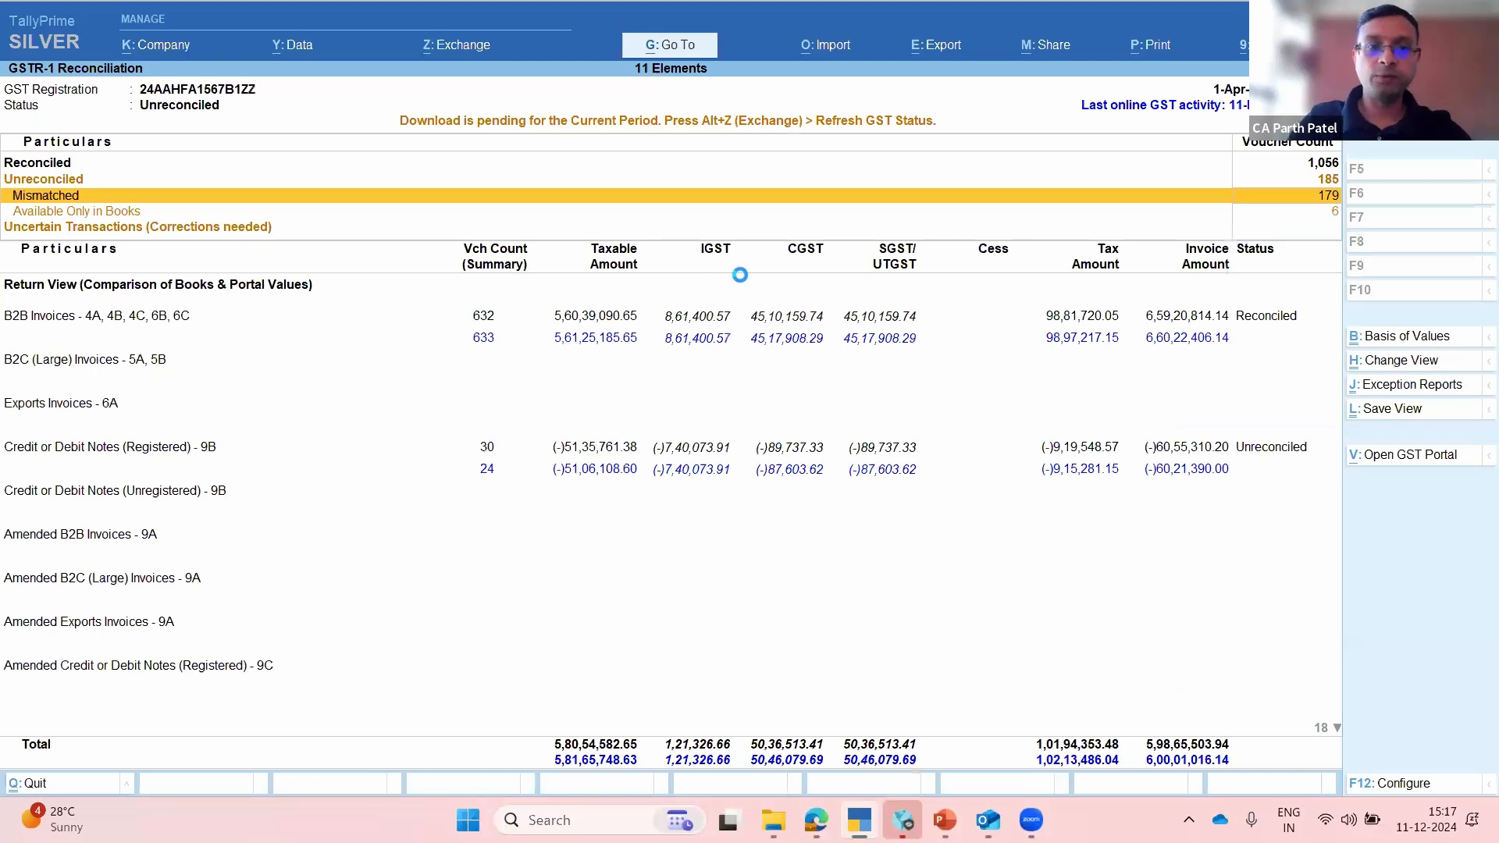
{"action": "key", "text": "Down"}
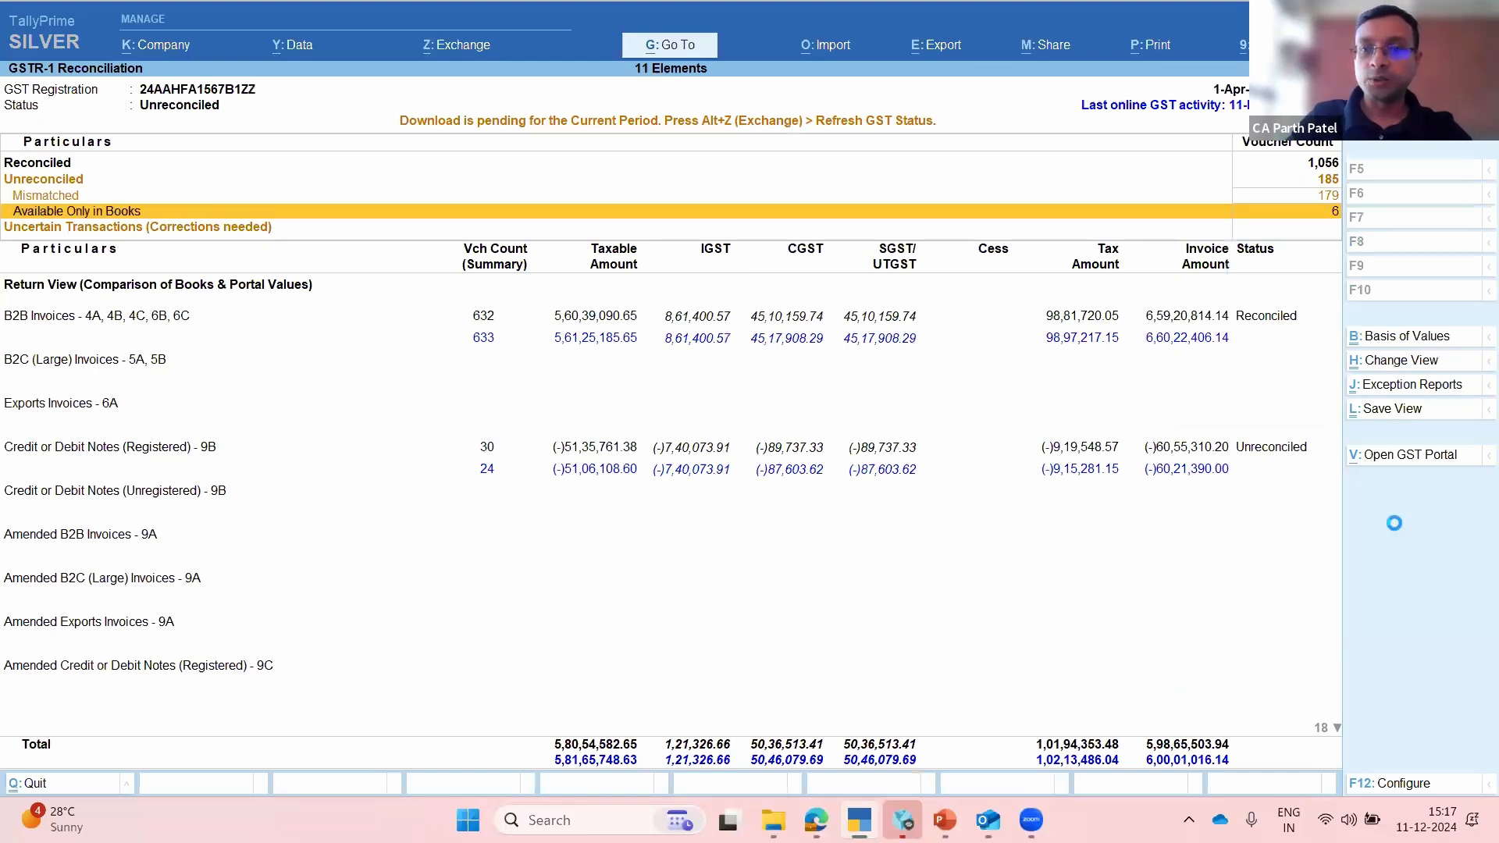
{"action": "key", "text": "Down"}
{"action": "key", "text": "Down"}
{"action": "key", "text": "Return"}
{"action": "key", "text": "Down"}
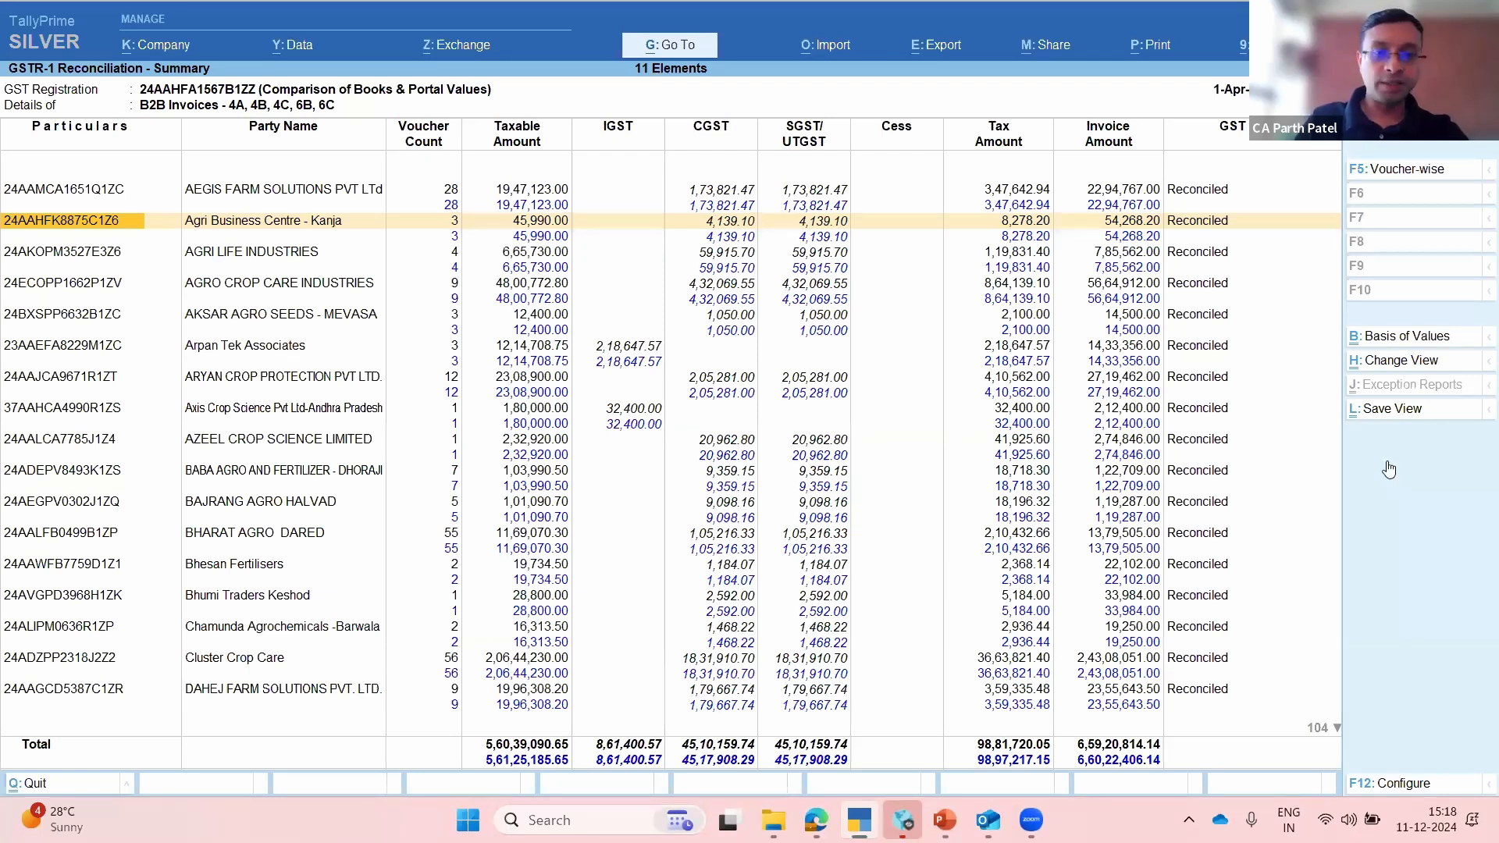
Step: Switch the B2B invoices to the voucher-wise view and examine the reconciled vouchers through mid-July 2023
{"action": "key", "text": "F5"}
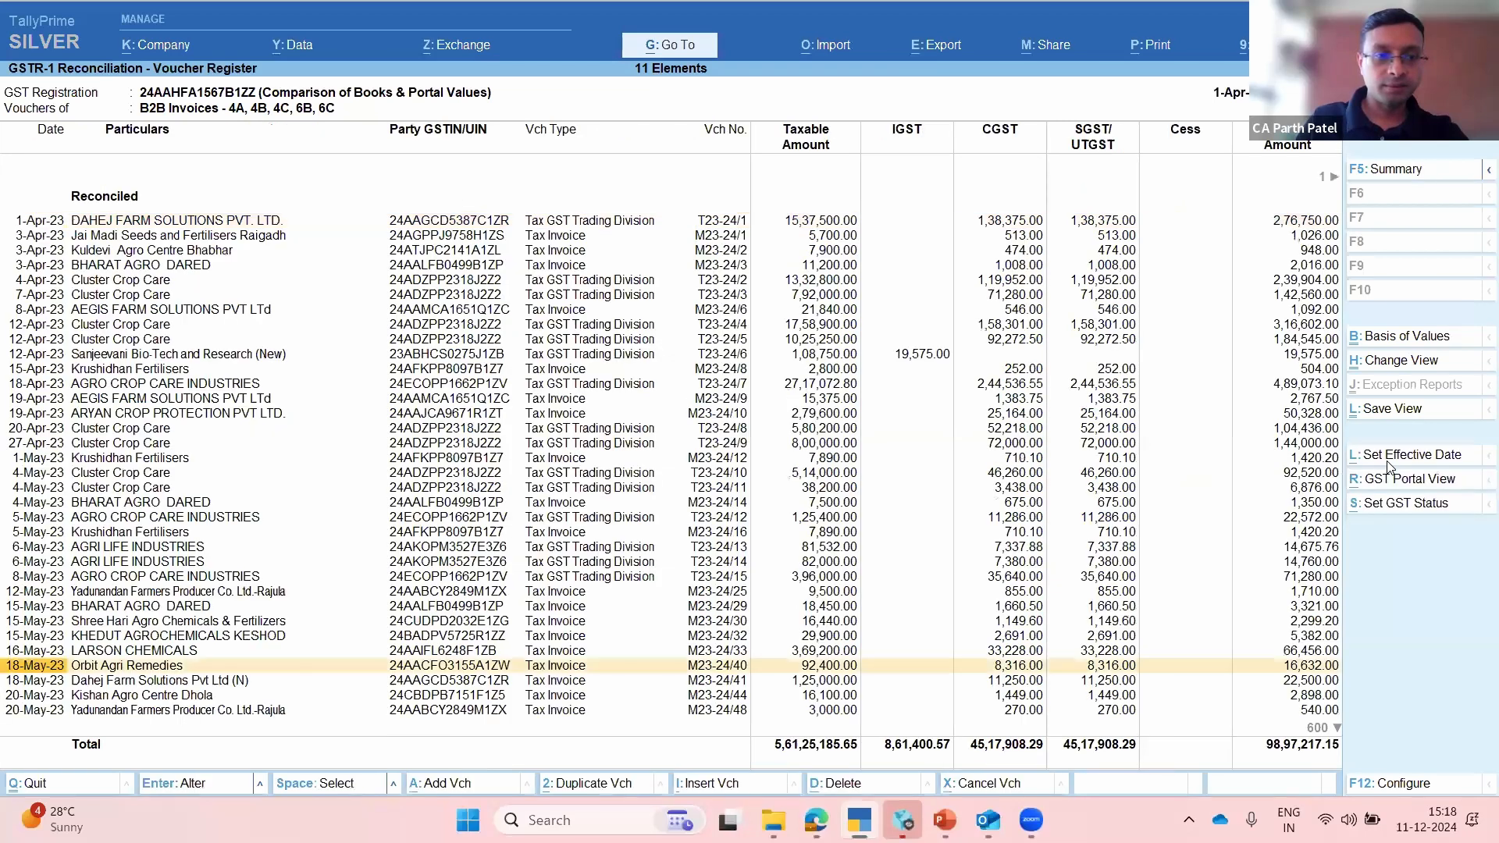
{"action": "key", "text": "Page_Down"}
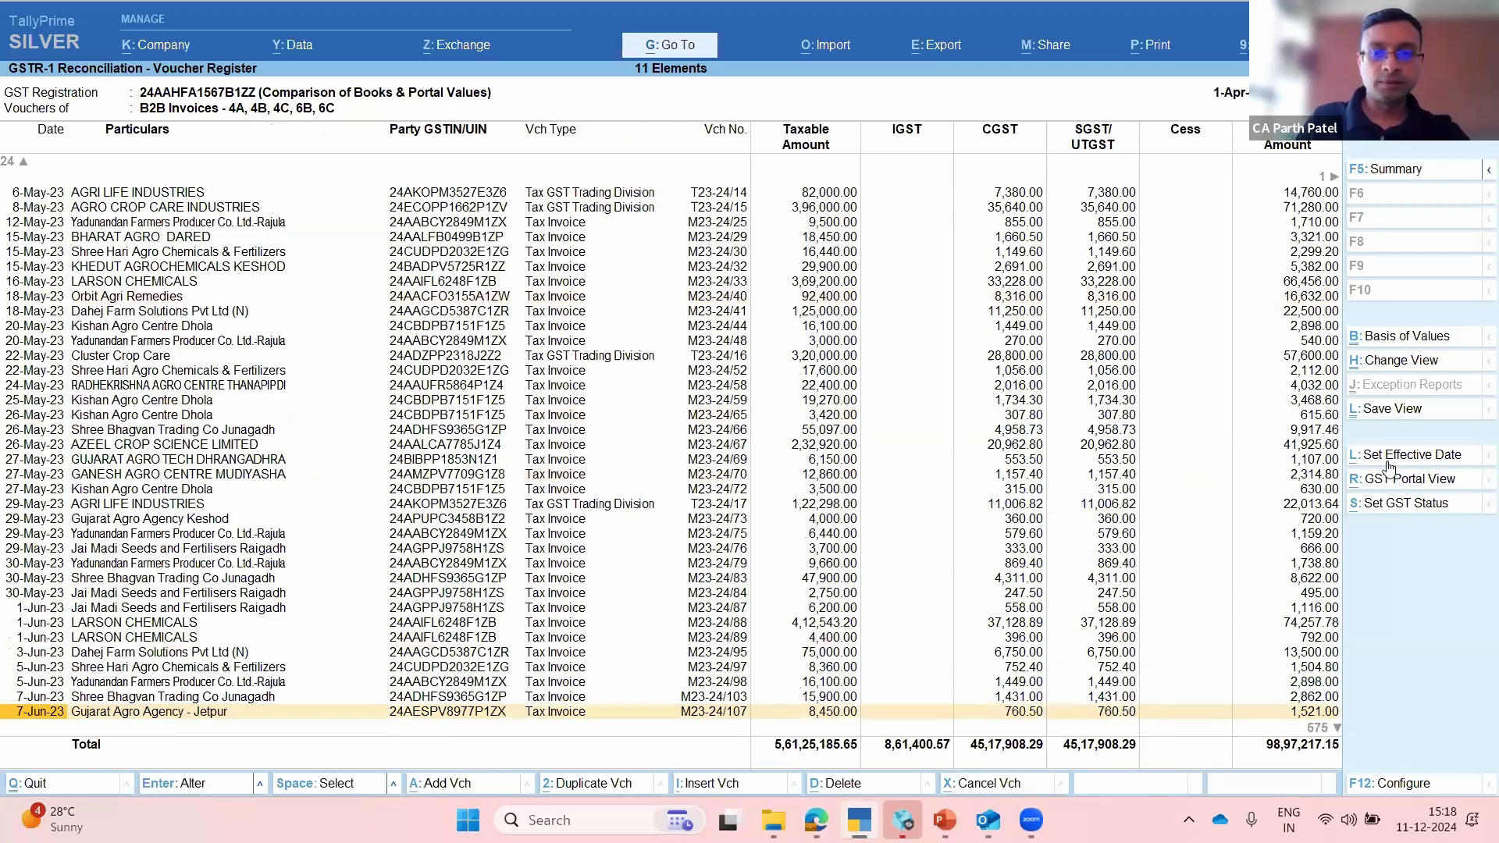
{"action": "key", "text": "Page_Down"}
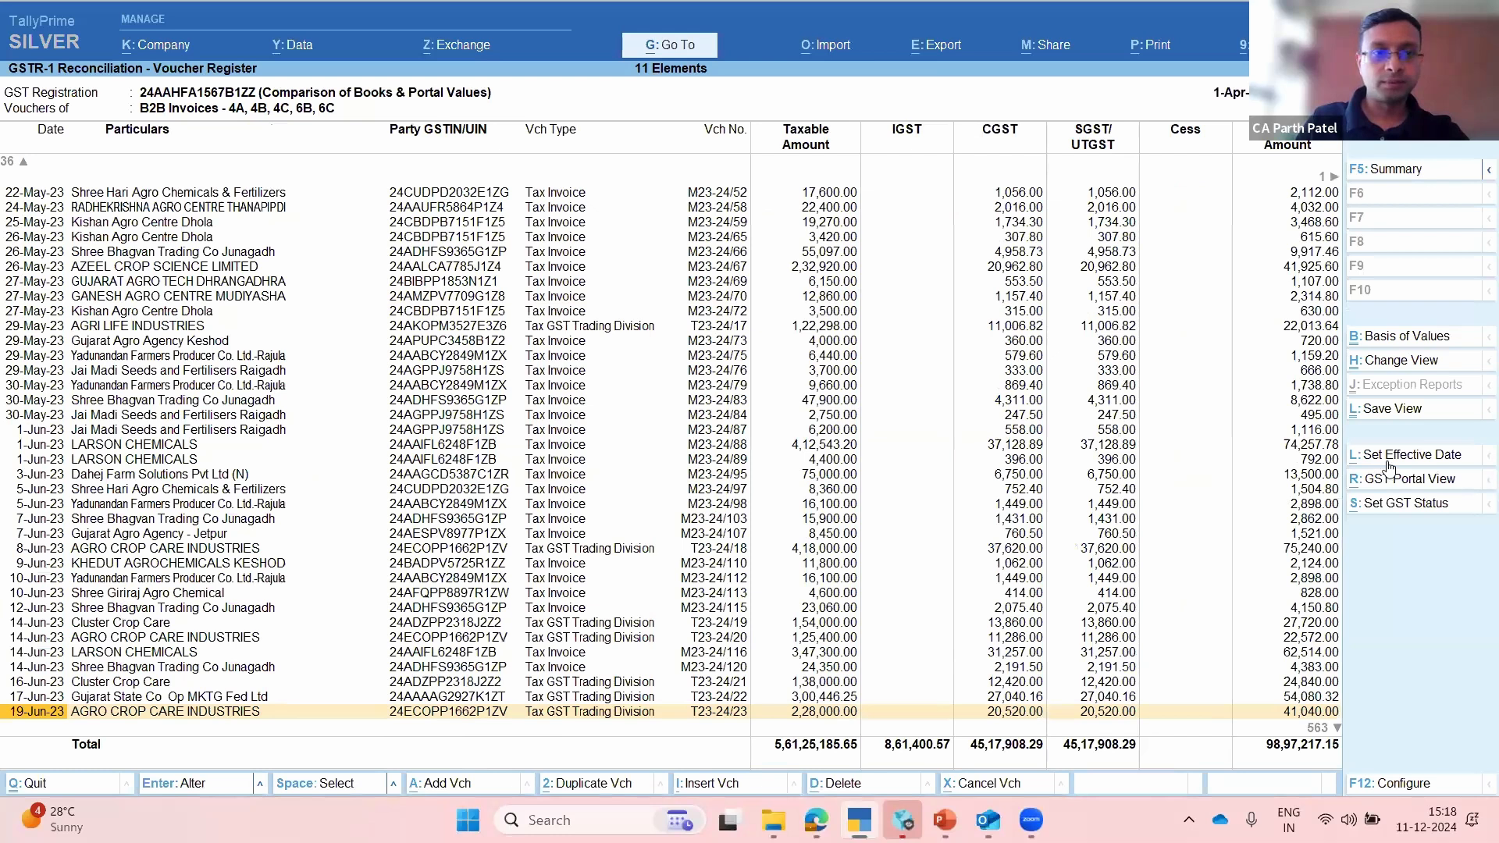
{"action": "scroll", "coordinate": [1387, 469], "scroll_direction": "down", "scroll_amount": 18}
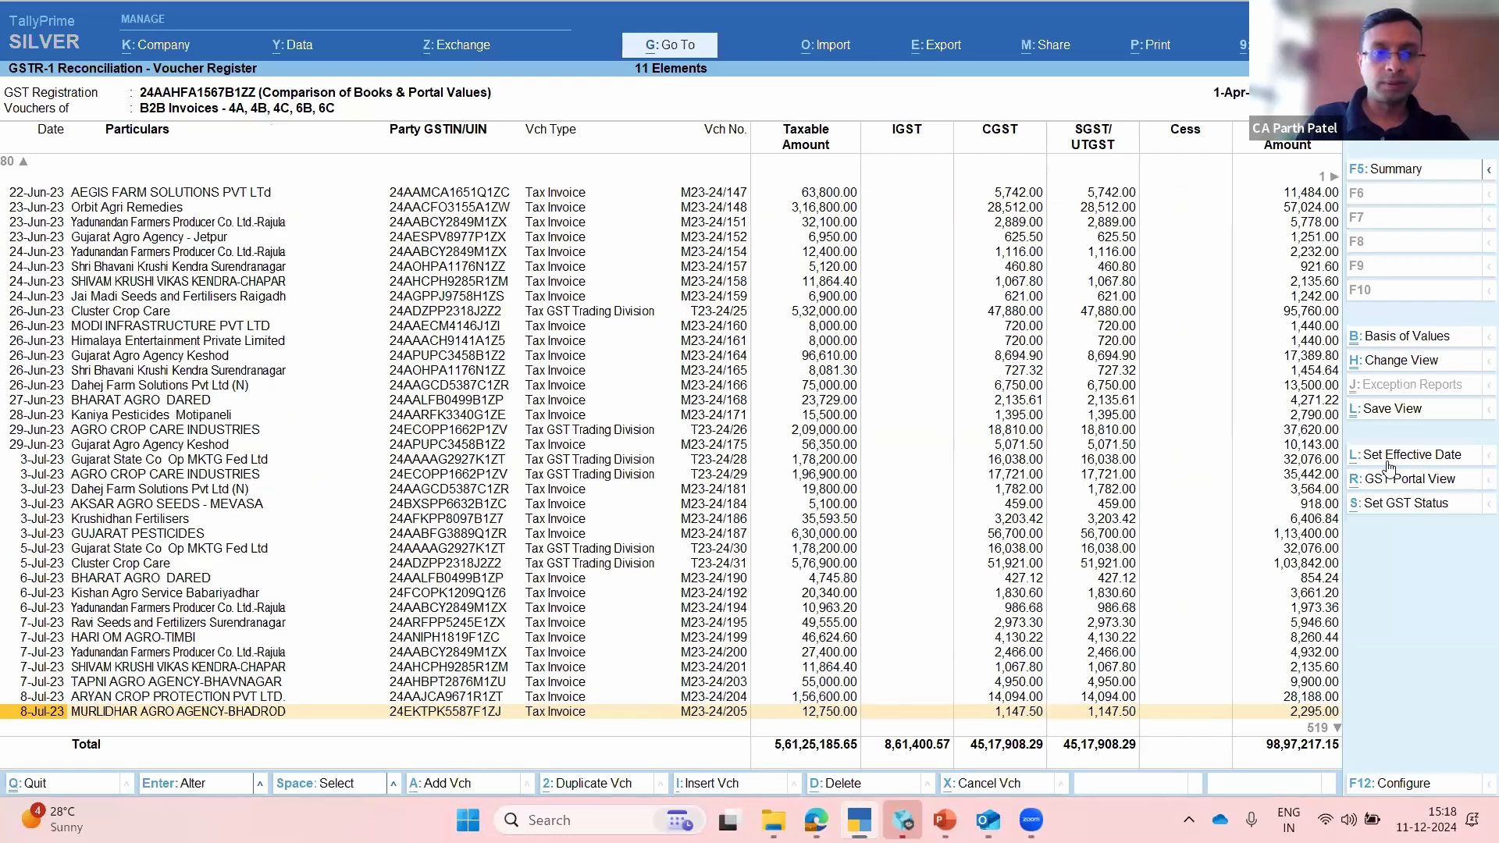
{"action": "scroll", "coordinate": [1389, 467], "scroll_direction": "down", "scroll_amount": 3}
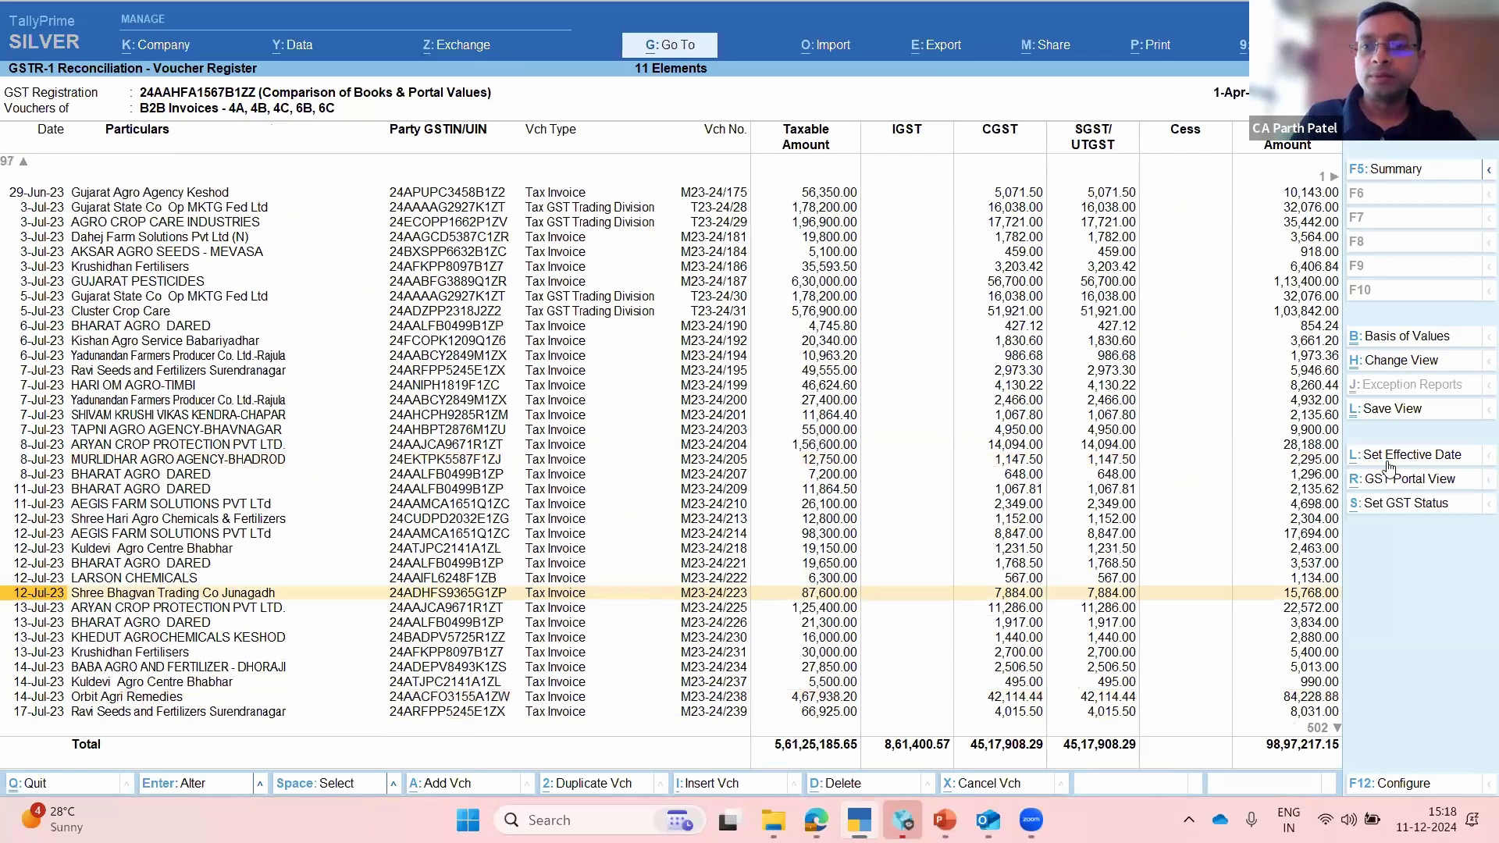
Step: Leave the B2B voucher register and review the credit notes listed under Available Only in Books
{"action": "scroll", "coordinate": [1389, 470], "scroll_direction": "up", "scroll_amount": 6}
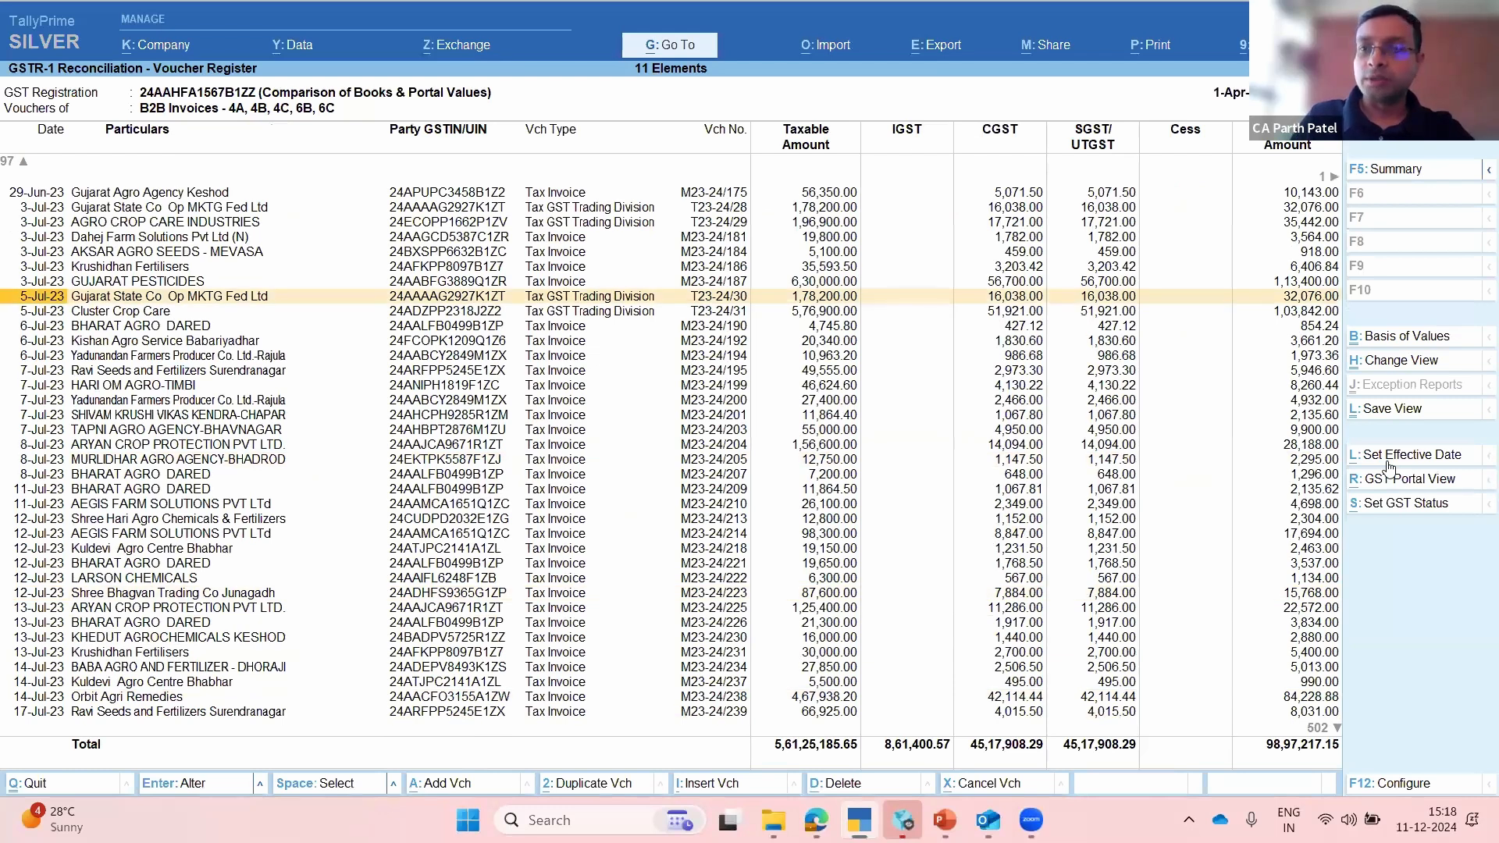
{"action": "key", "text": "Escape"}
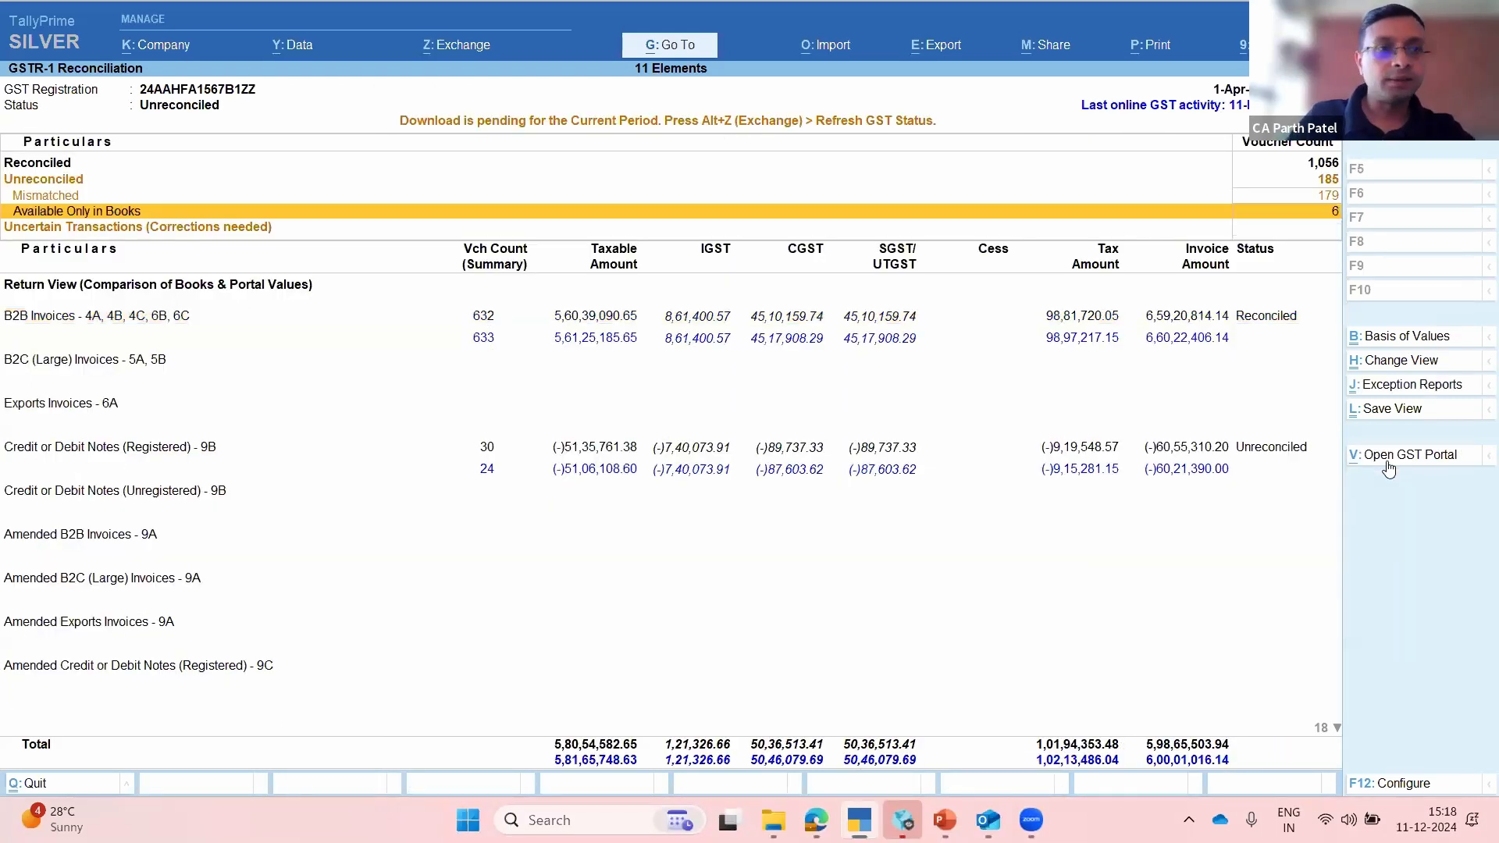
{"action": "left_click", "coordinate": [1387, 458]}
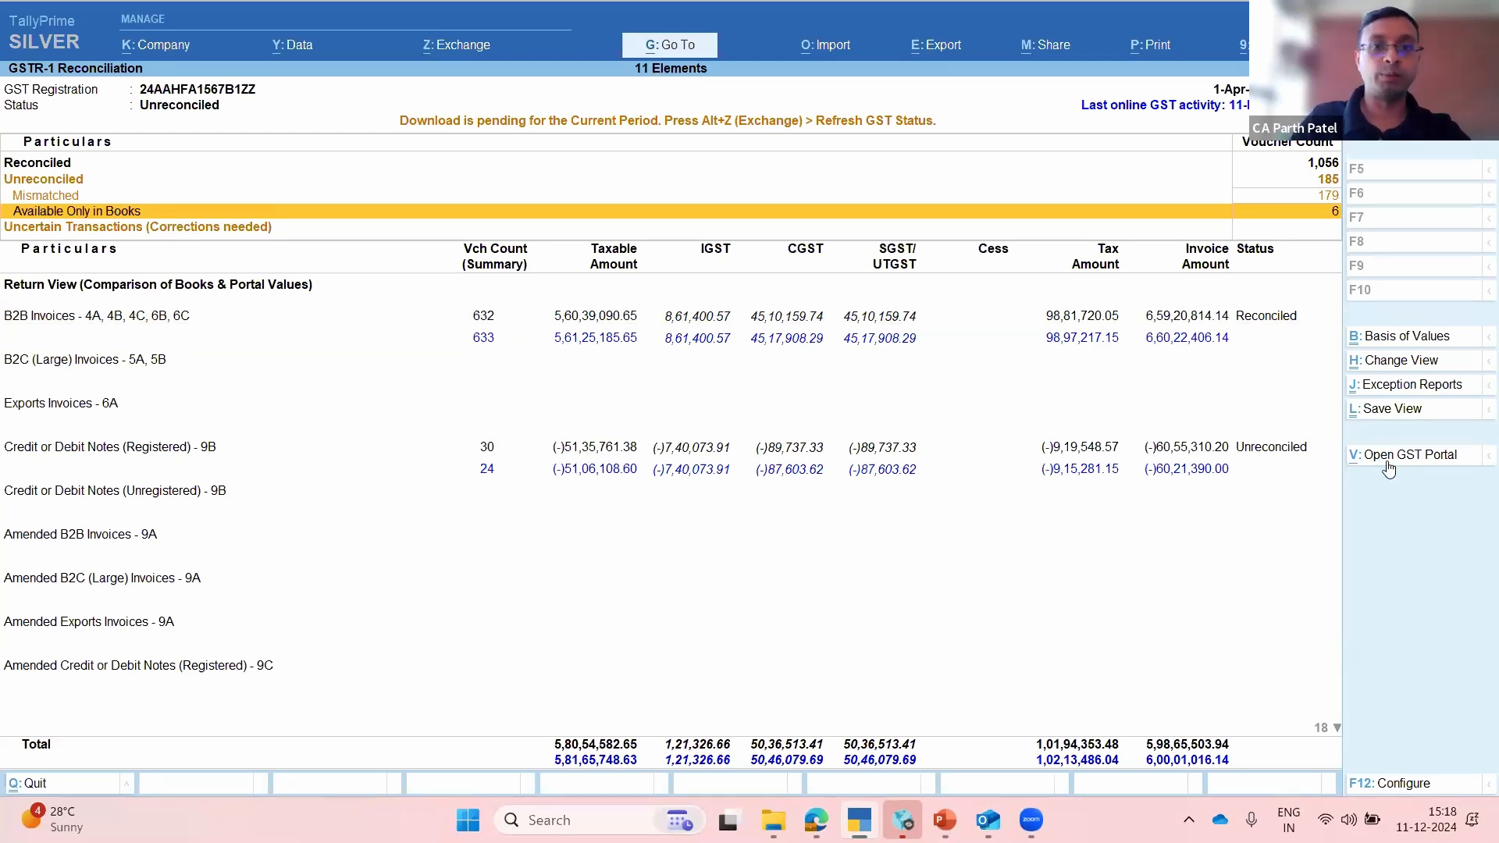
{"action": "key", "text": "Return"}
{"action": "key", "text": "Down"}
{"action": "key", "text": "Down"}
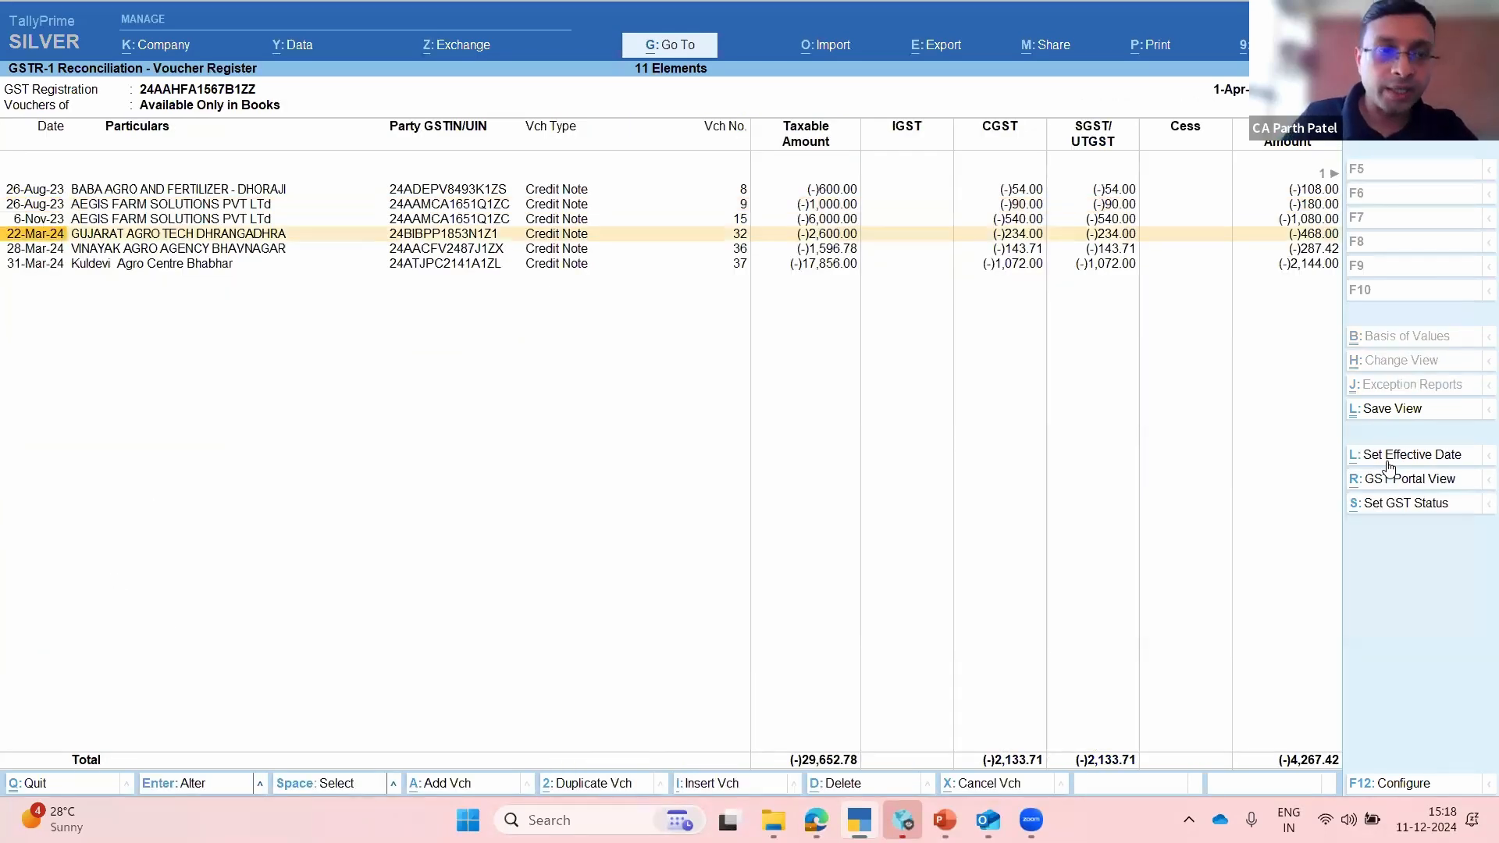
{"action": "key", "text": "Down"}
{"action": "key", "text": "Down"}
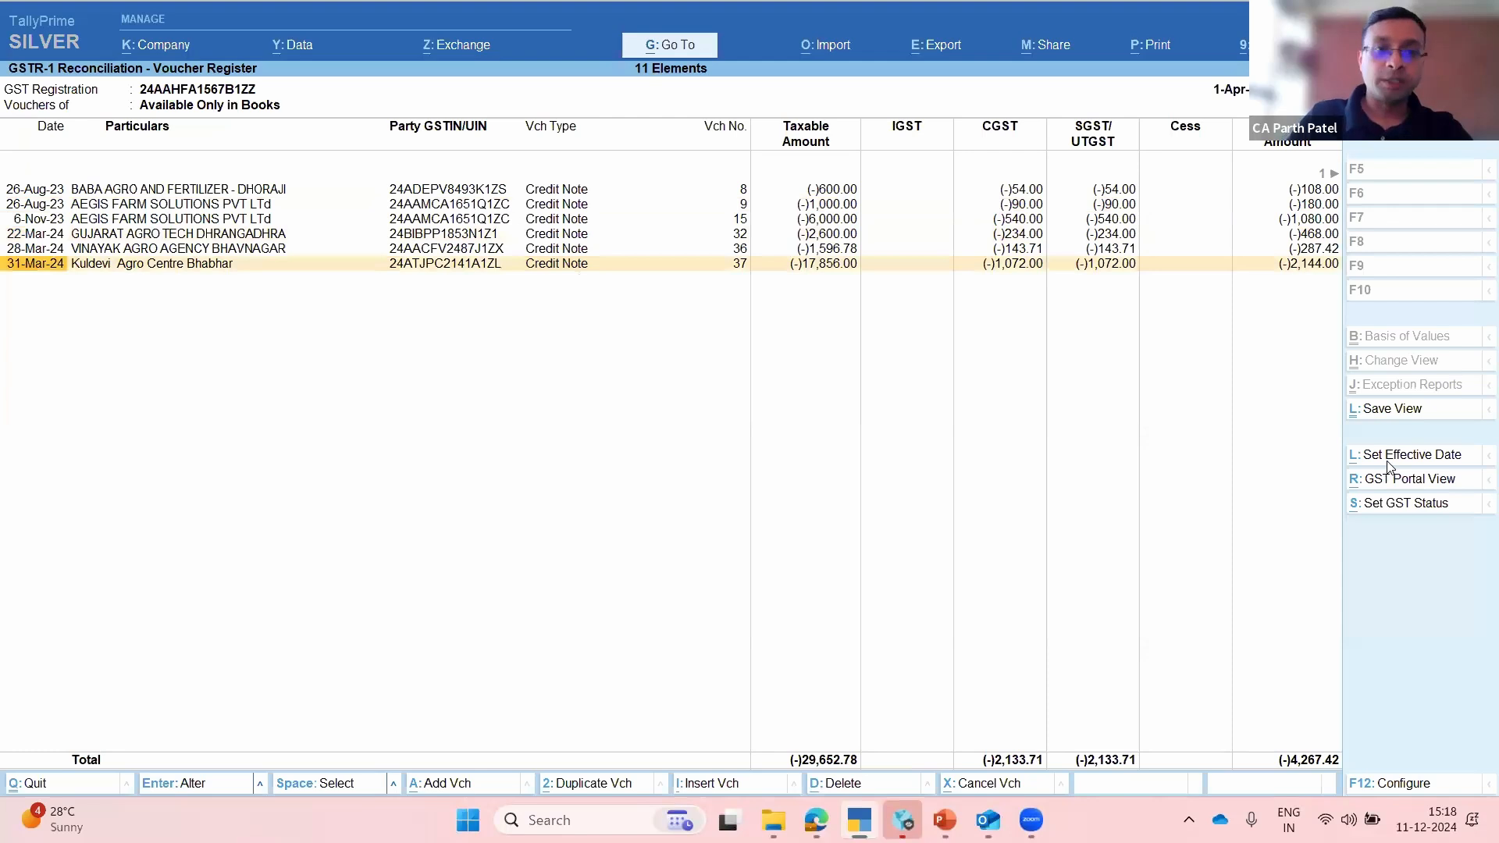
{"action": "key", "text": "Escape"}
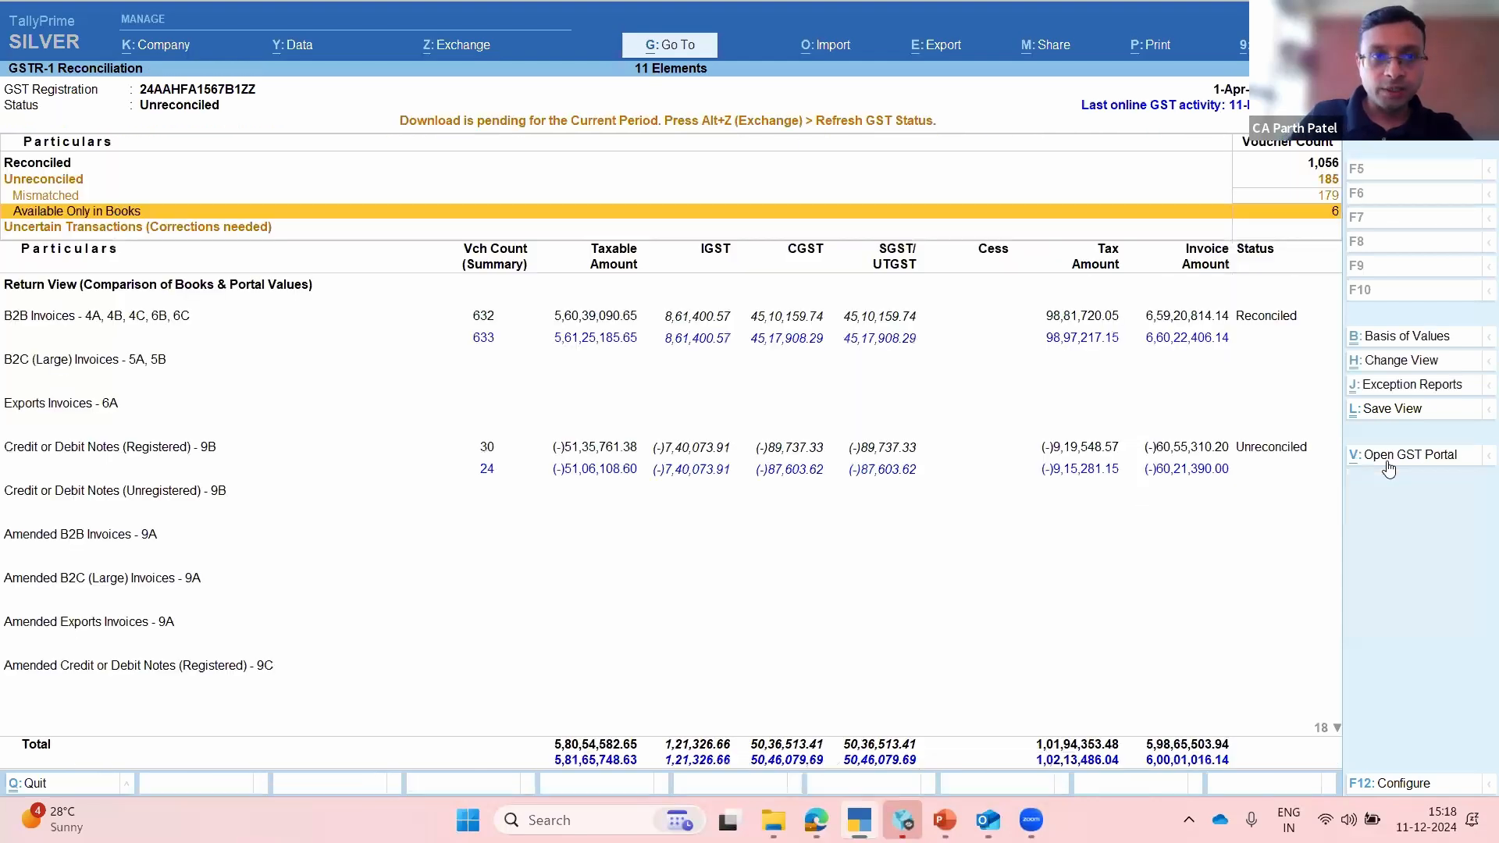
Step: Reopen the Available Only in Books vouchers and return to the first 26-Aug-23 credit note
{"action": "left_click", "coordinate": [1388, 457]}
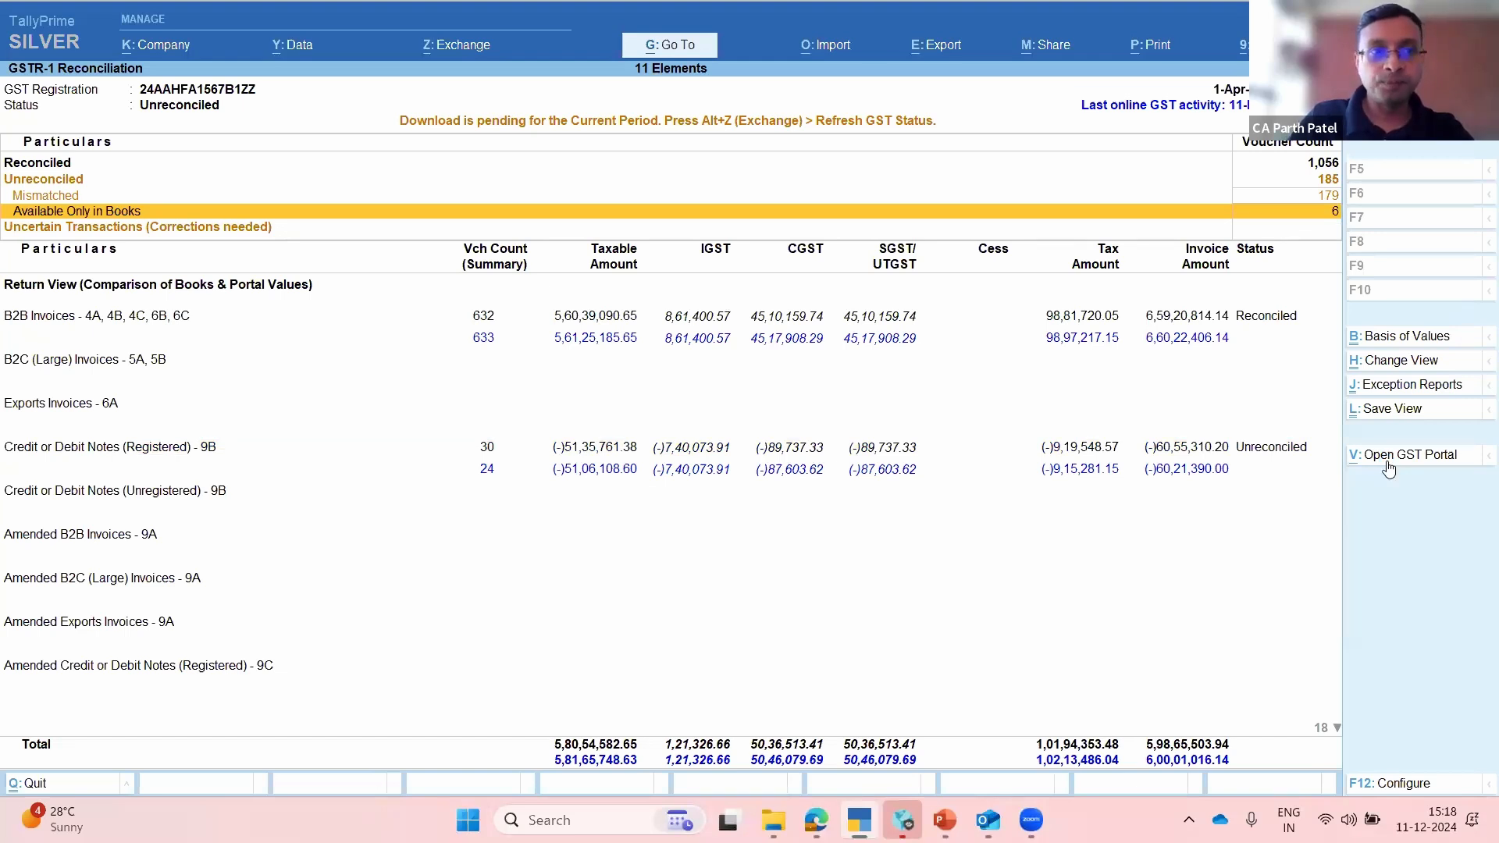
{"action": "key", "text": "Return"}
{"action": "key", "text": "Down"}
{"action": "key", "text": "Down"}
{"action": "key", "text": "Up"}
{"action": "key", "text": "Up"}
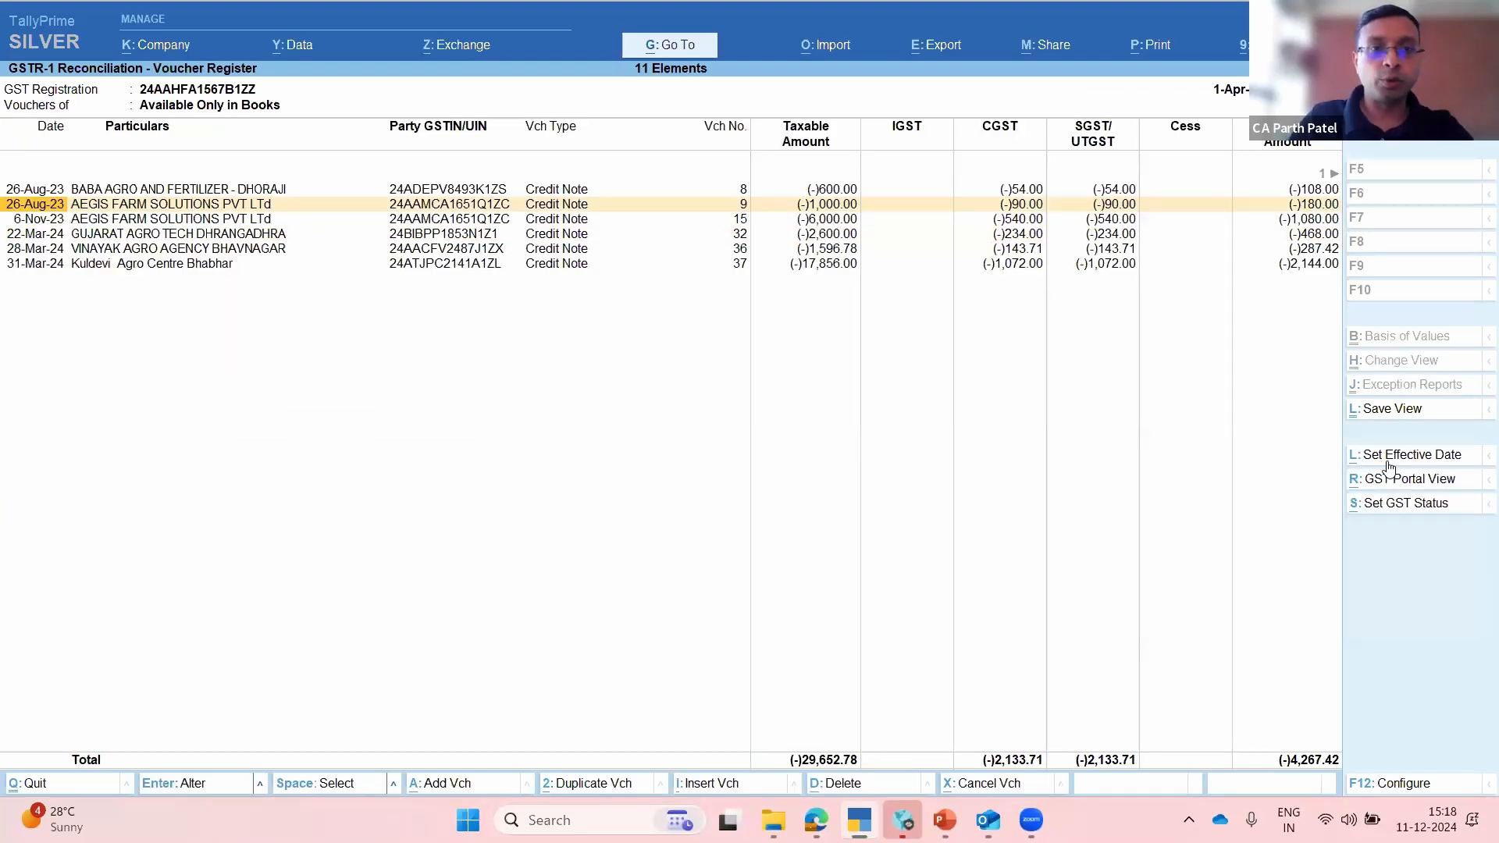
{"action": "key", "text": "Up"}
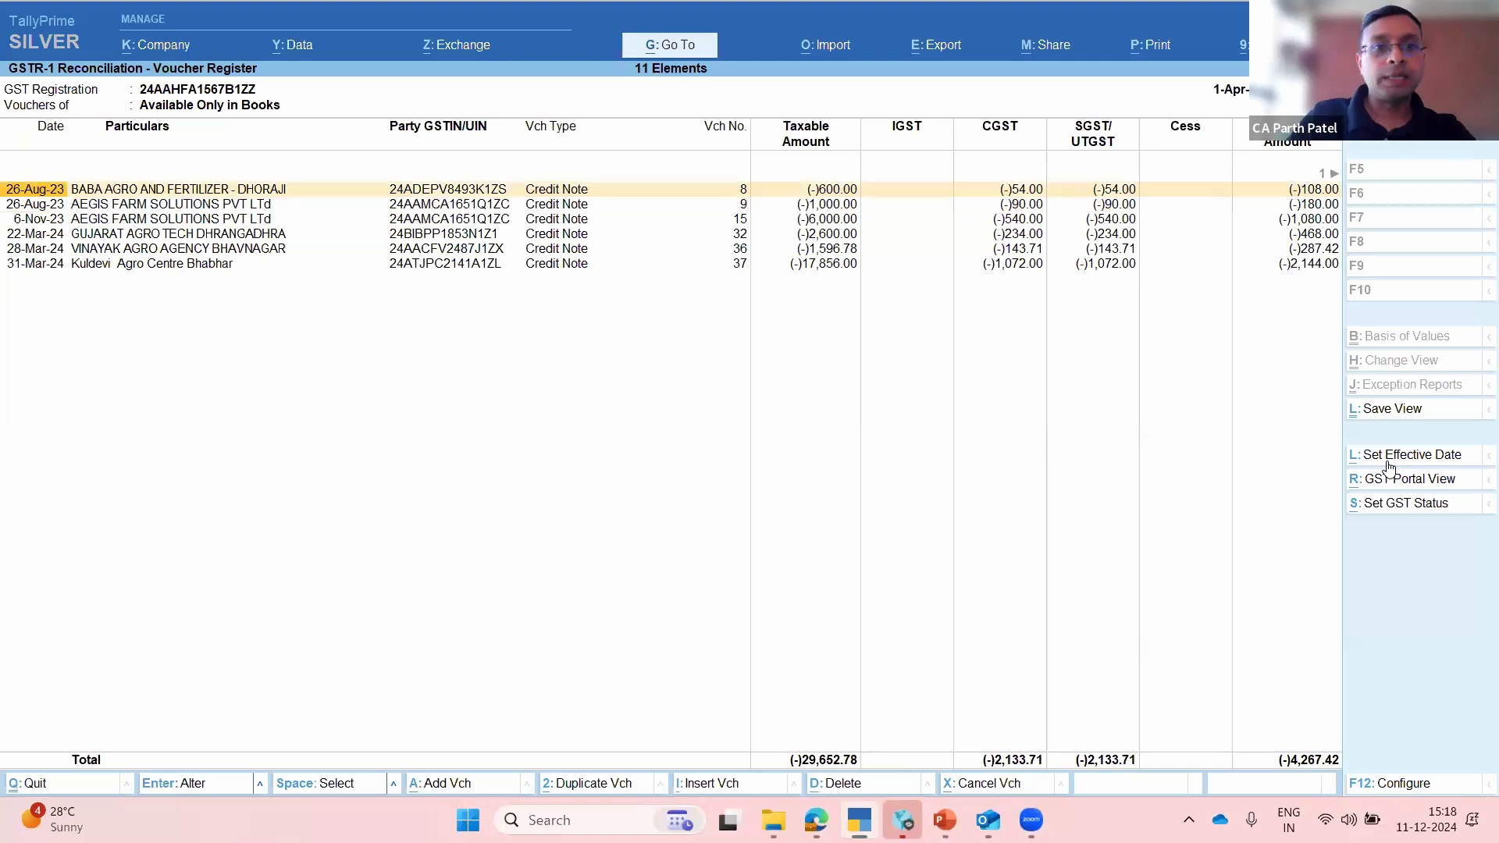
Step: Select all the credit notes from 26-Aug-23 to 31-Mar-24 and set their return effective date to sept24
{"action": "key", "text": "space"}
{"action": "key", "text": "shift+Down"}
{"action": "key", "text": "shift+Down"}
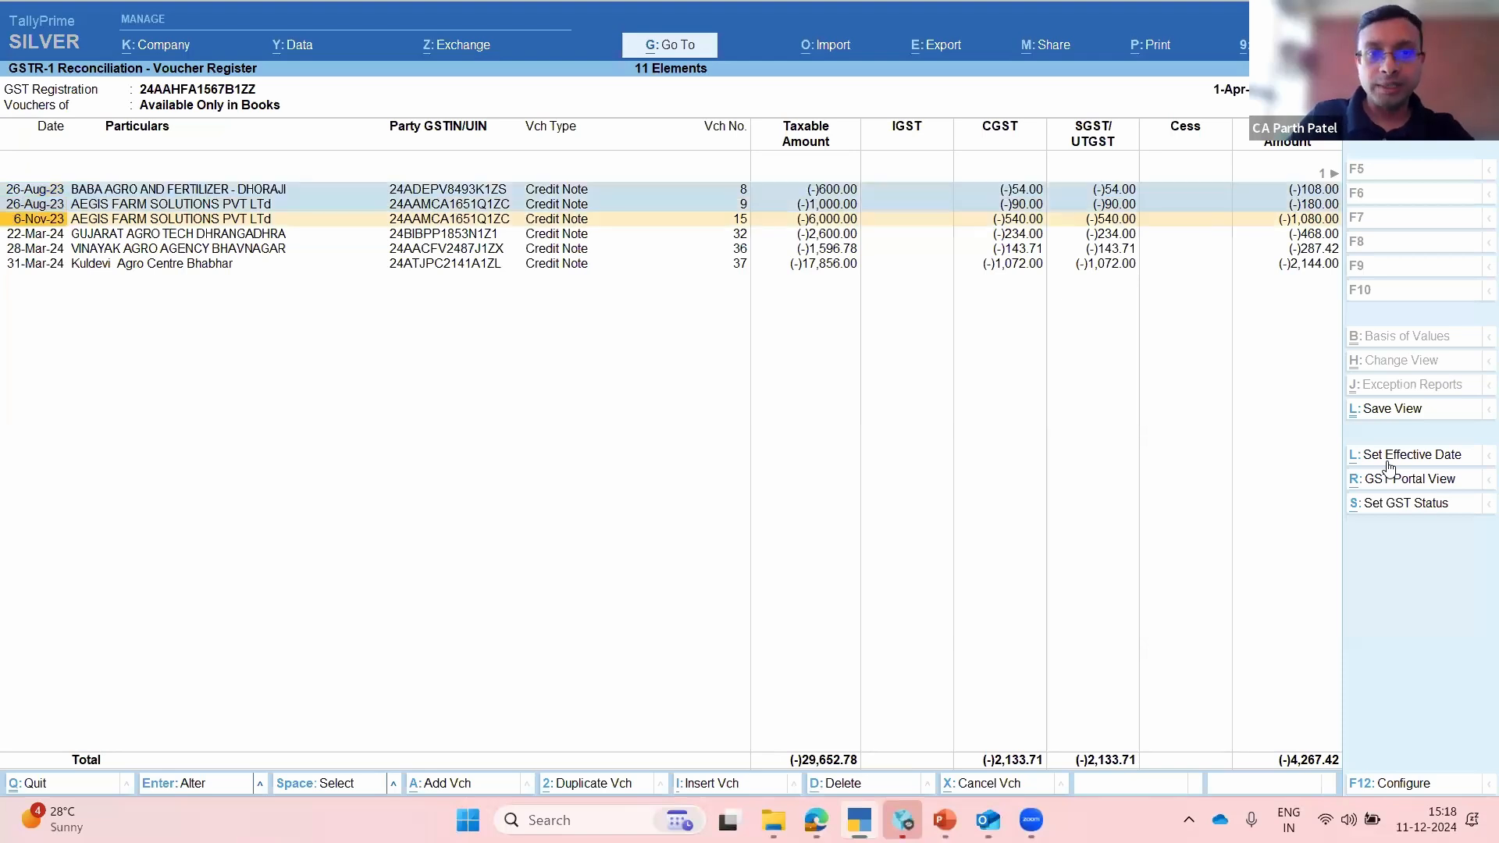
{"action": "key", "text": "shift+Down"}
{"action": "key", "text": "shift+Down"}
{"action": "key", "text": "shift+Down"}
{"action": "key", "text": "shift+Down"}
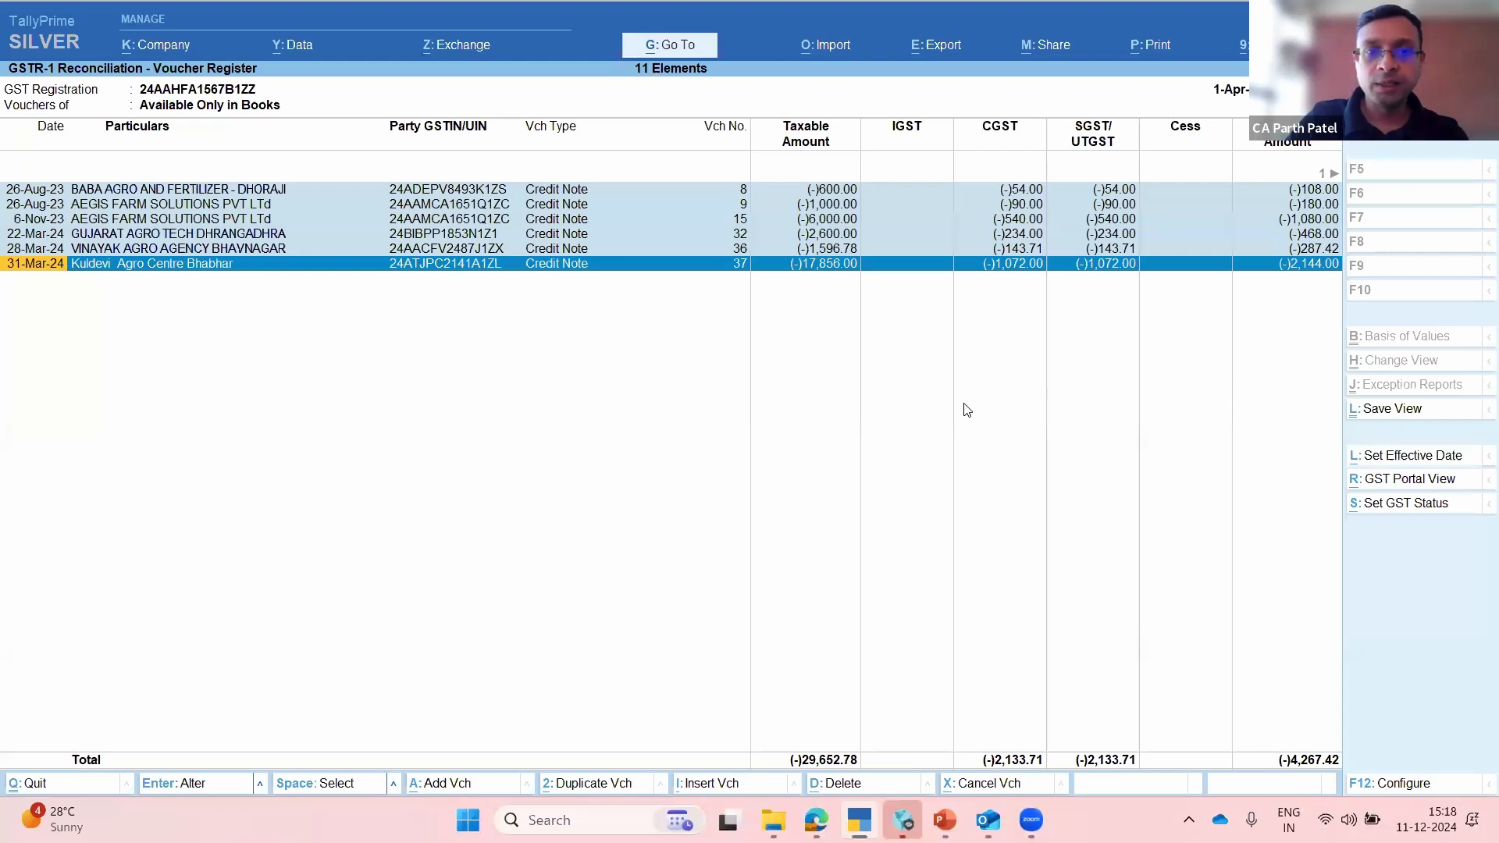
{"action": "key", "text": "alt+l"}
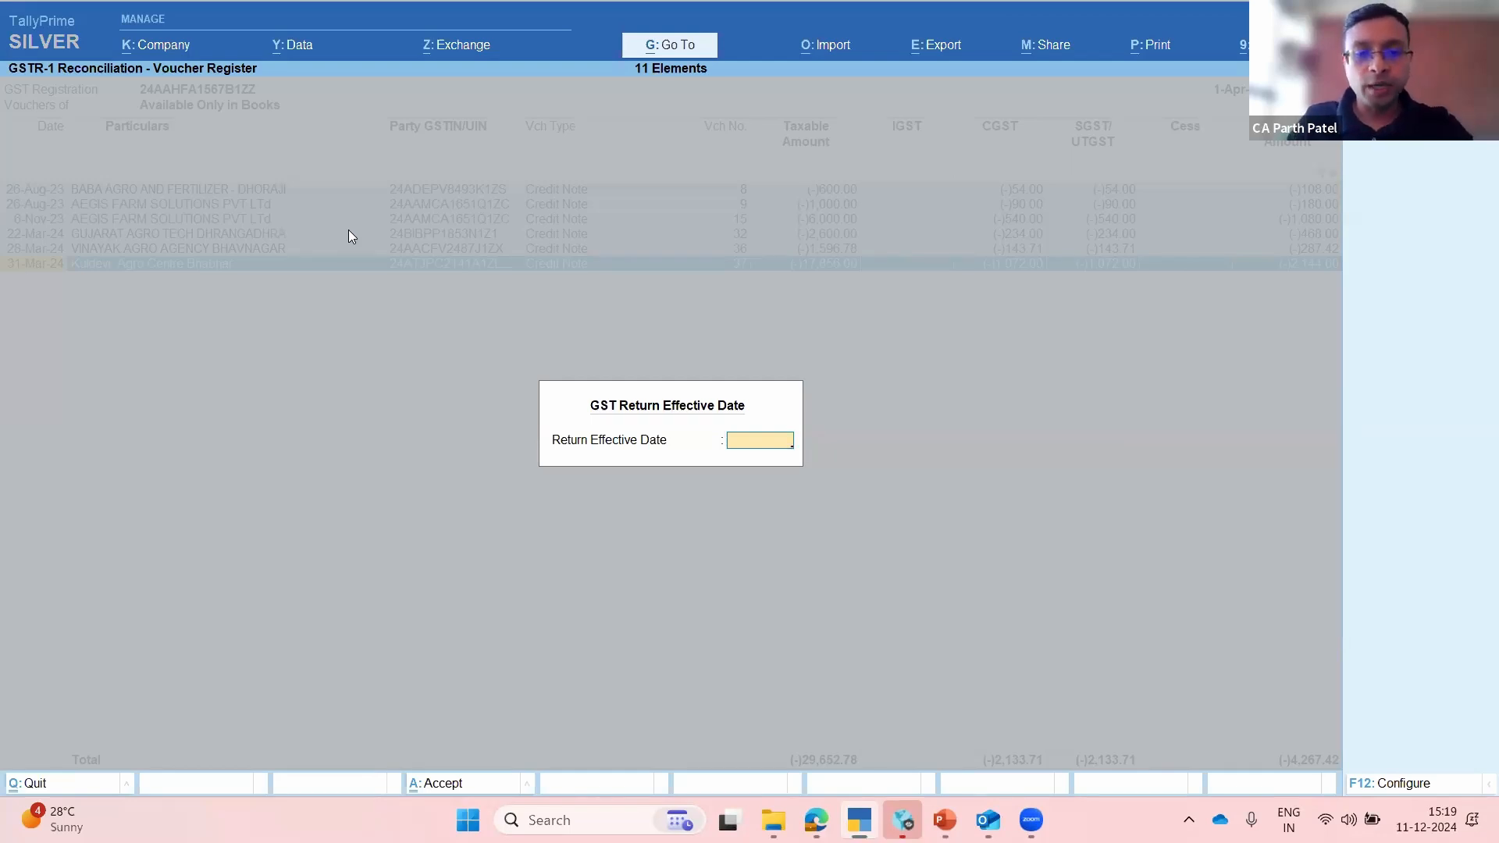
{"action": "type", "text": "sept24"}
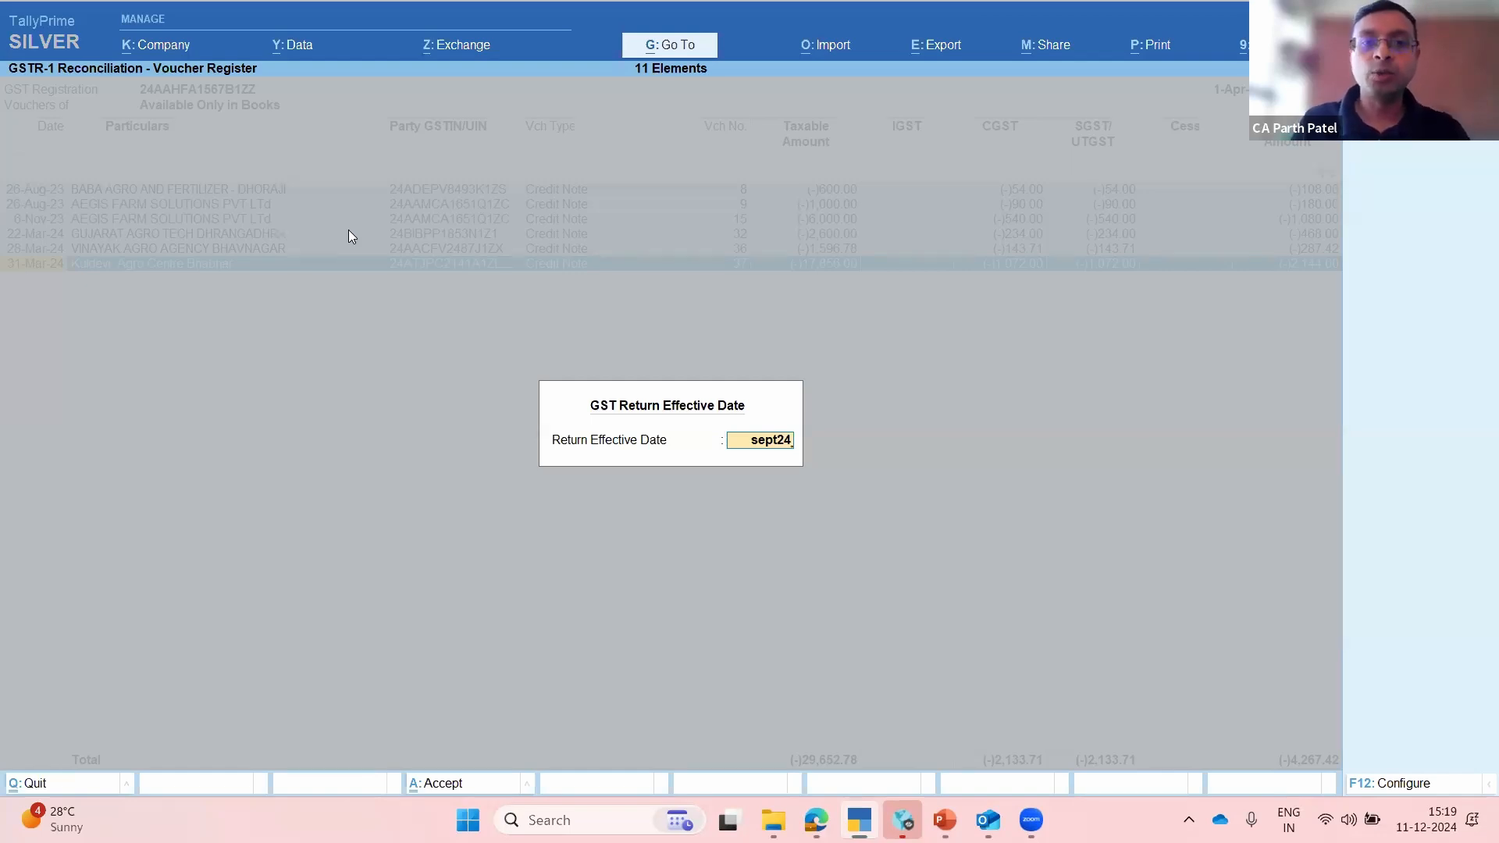
{"action": "key", "text": "Return"}
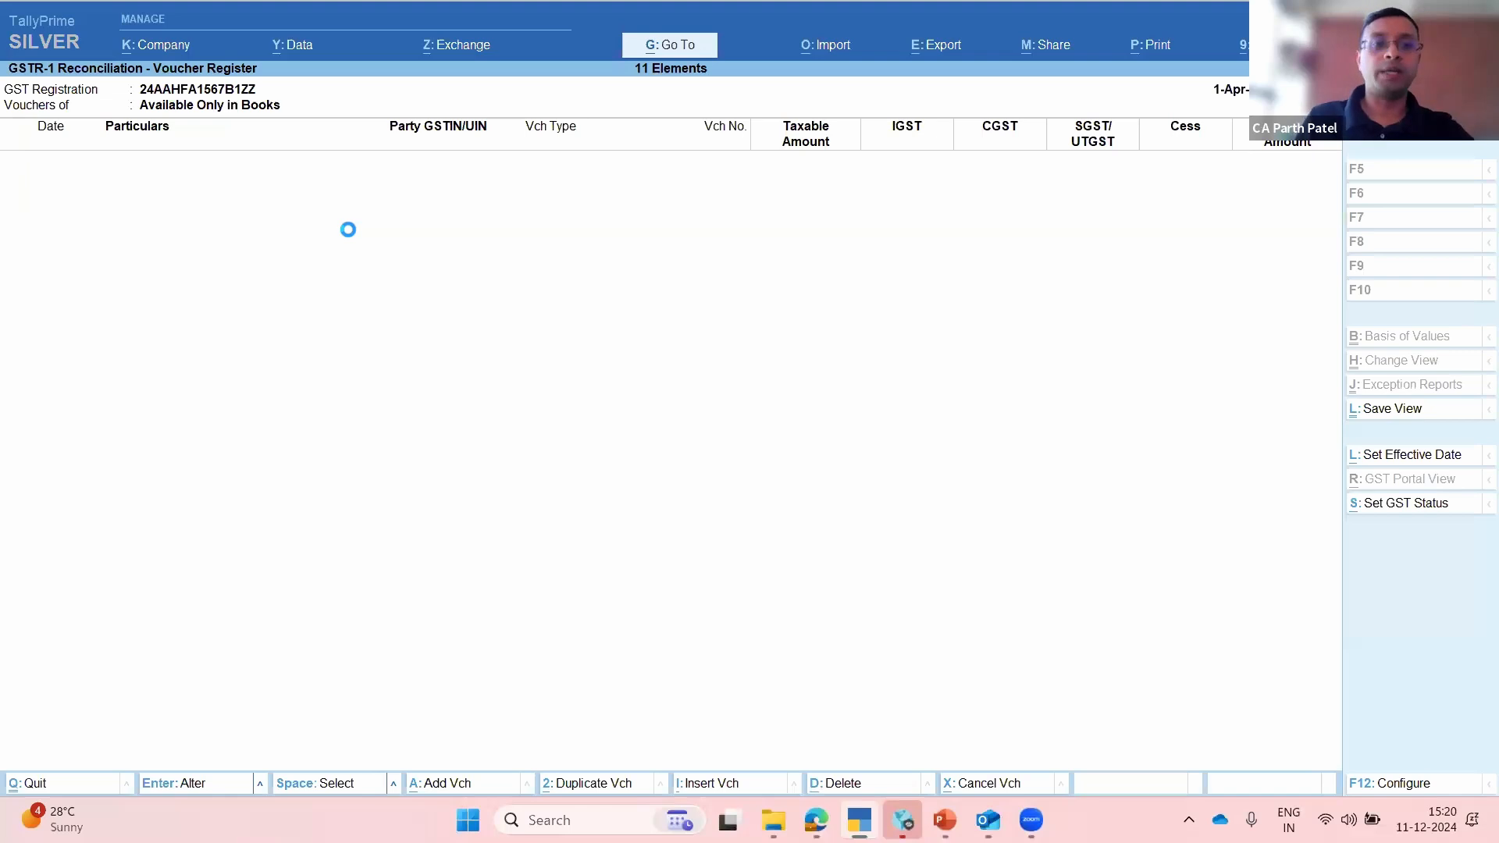
Step: Leave the GSTR-1 reconciliation and open GSTR-2B Reconciliation from the GST reports
{"action": "key", "text": "Escape"}
{"action": "key", "text": "Escape"}
{"action": "key", "text": "Escape"}
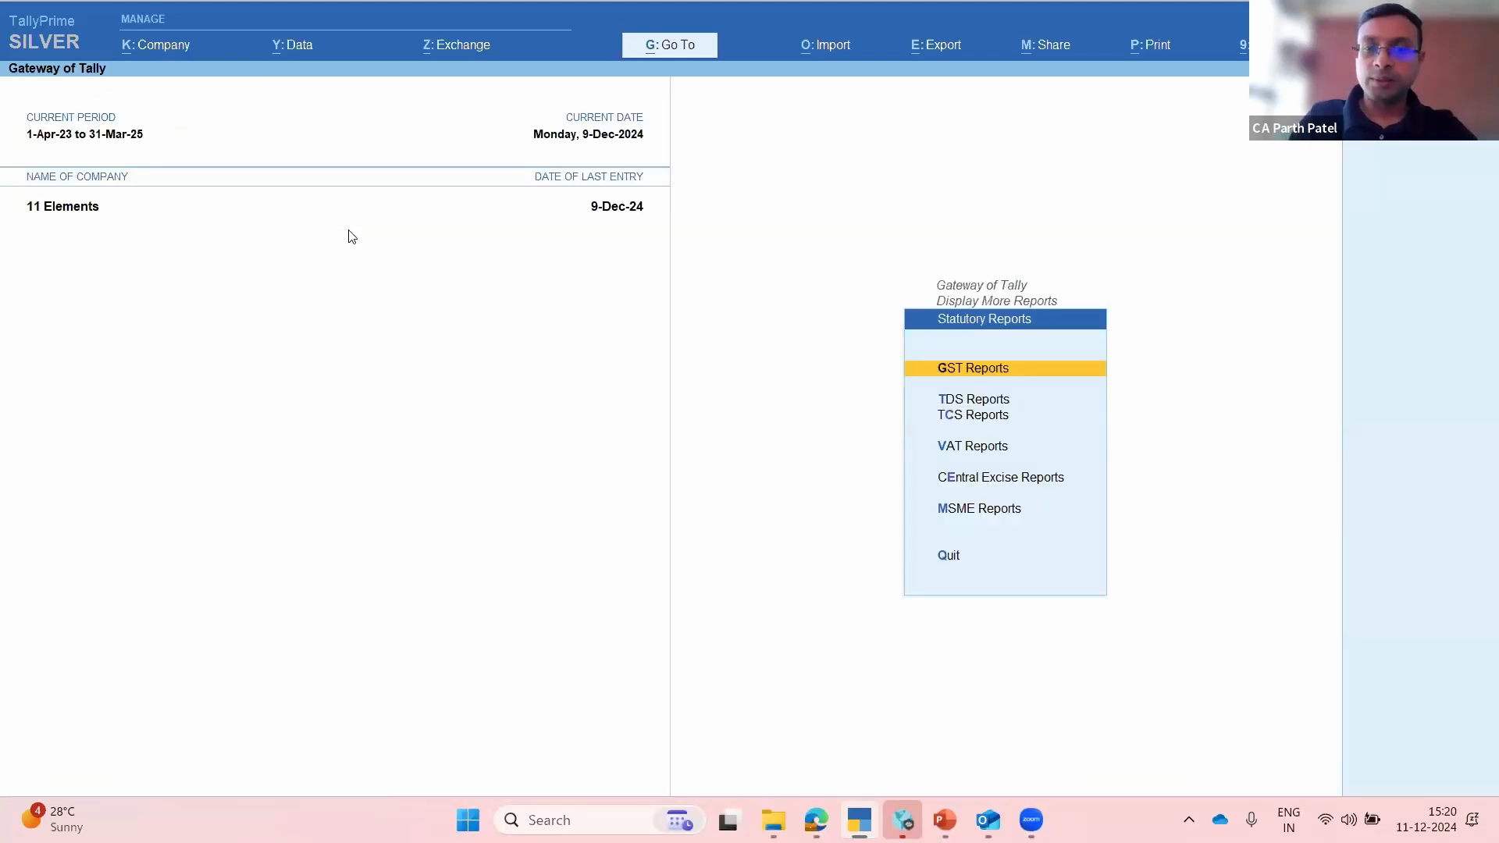
{"action": "key", "text": "Return"}
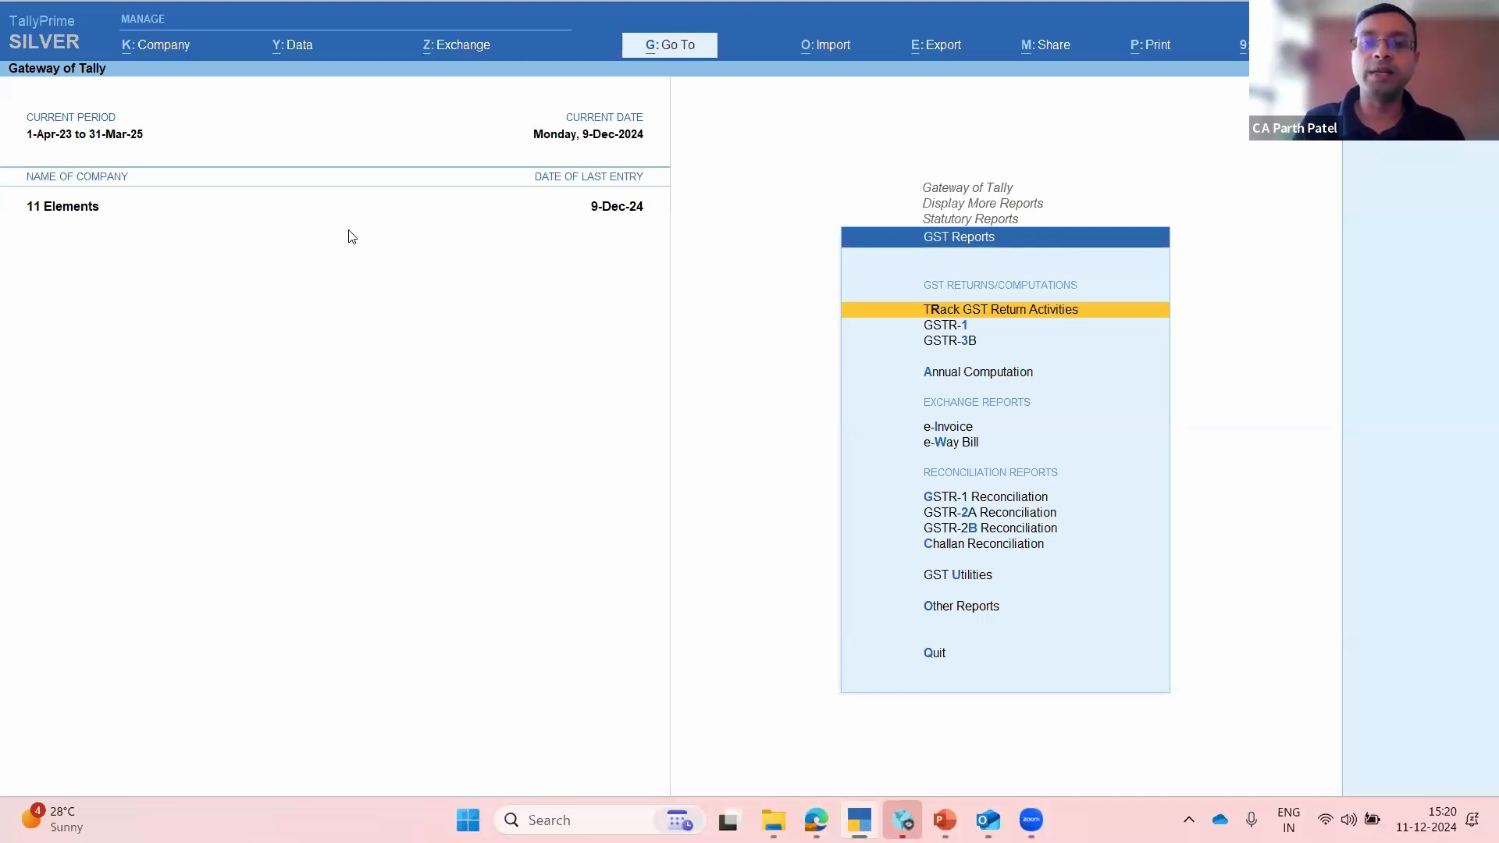
{"action": "key", "text": "Down"}
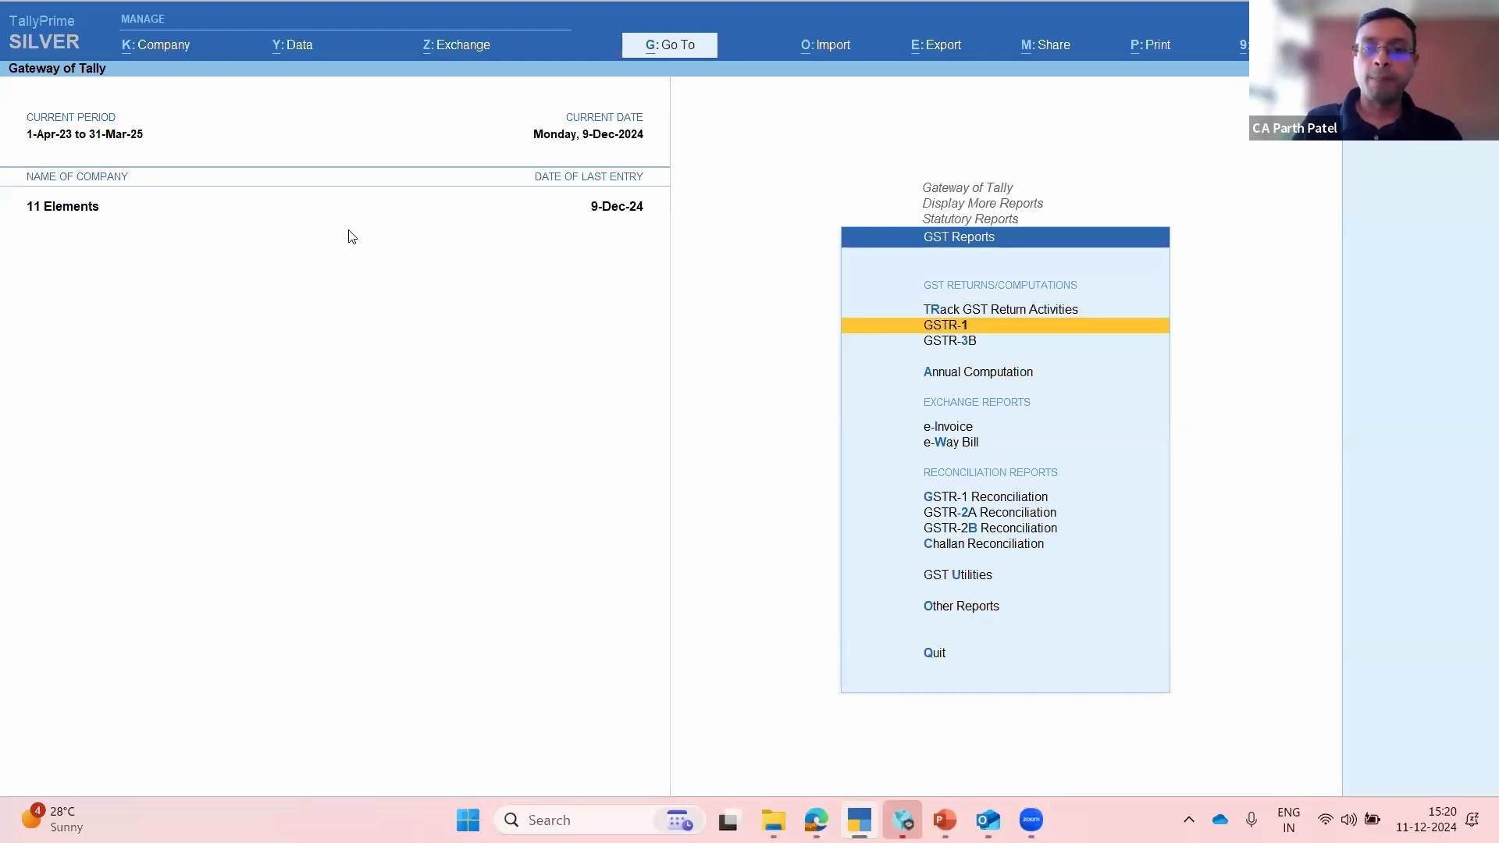
{"action": "key", "text": "Down"}
{"action": "key", "text": "Down"}
{"action": "key", "text": "Down"}
{"action": "key", "text": "Down"}
{"action": "key", "text": "Down"}
{"action": "key", "text": "Down"}
{"action": "key", "text": "Down"}
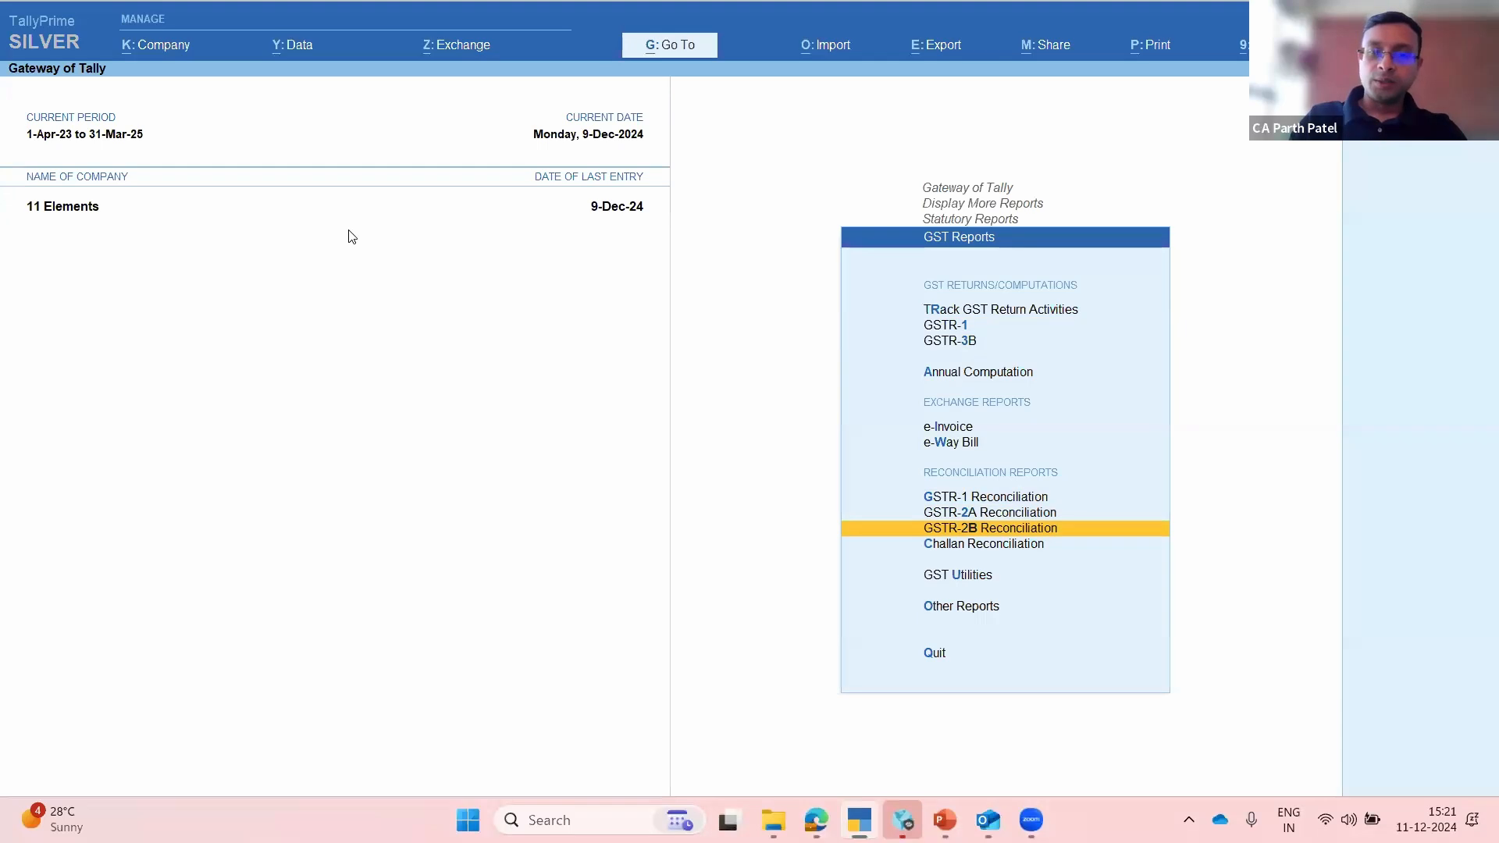
{"action": "key", "text": "Return"}
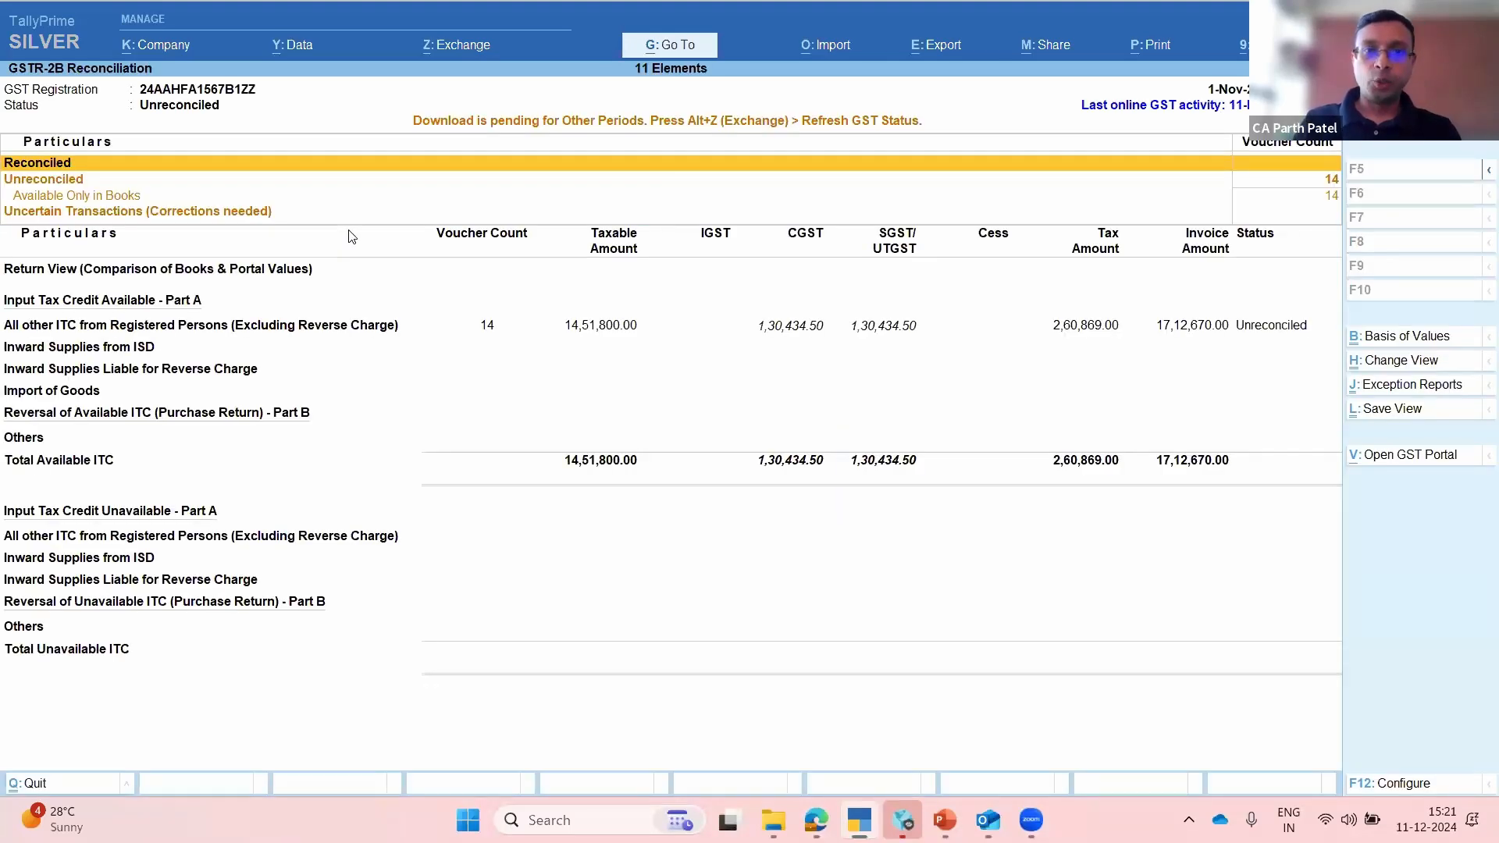
Step: Set the GSTR-2B reconciliation period to December 2023
{"action": "key", "text": "F2"}
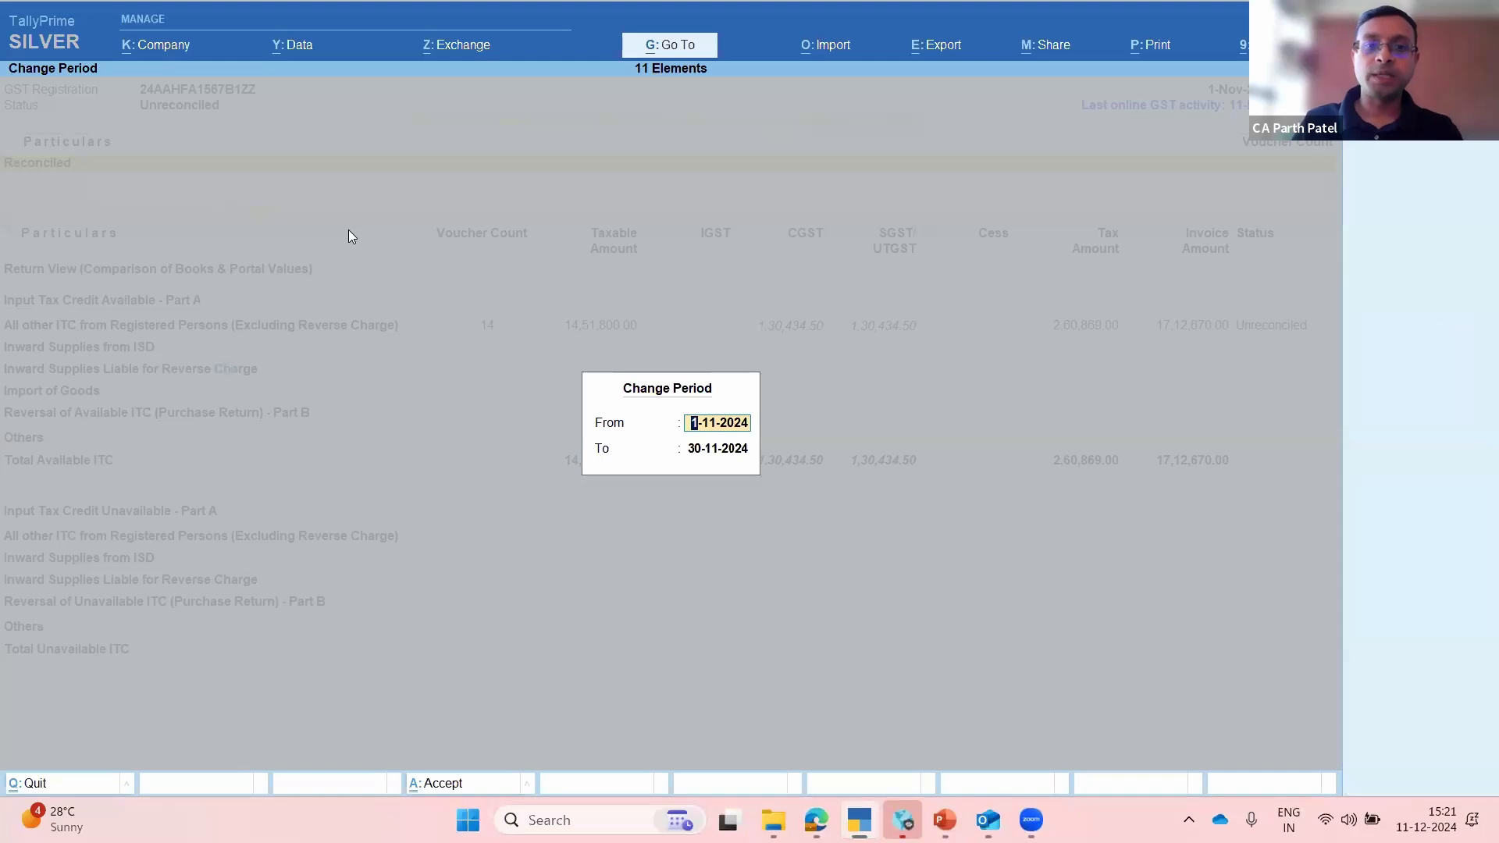
{"action": "type", "text": "dec"}
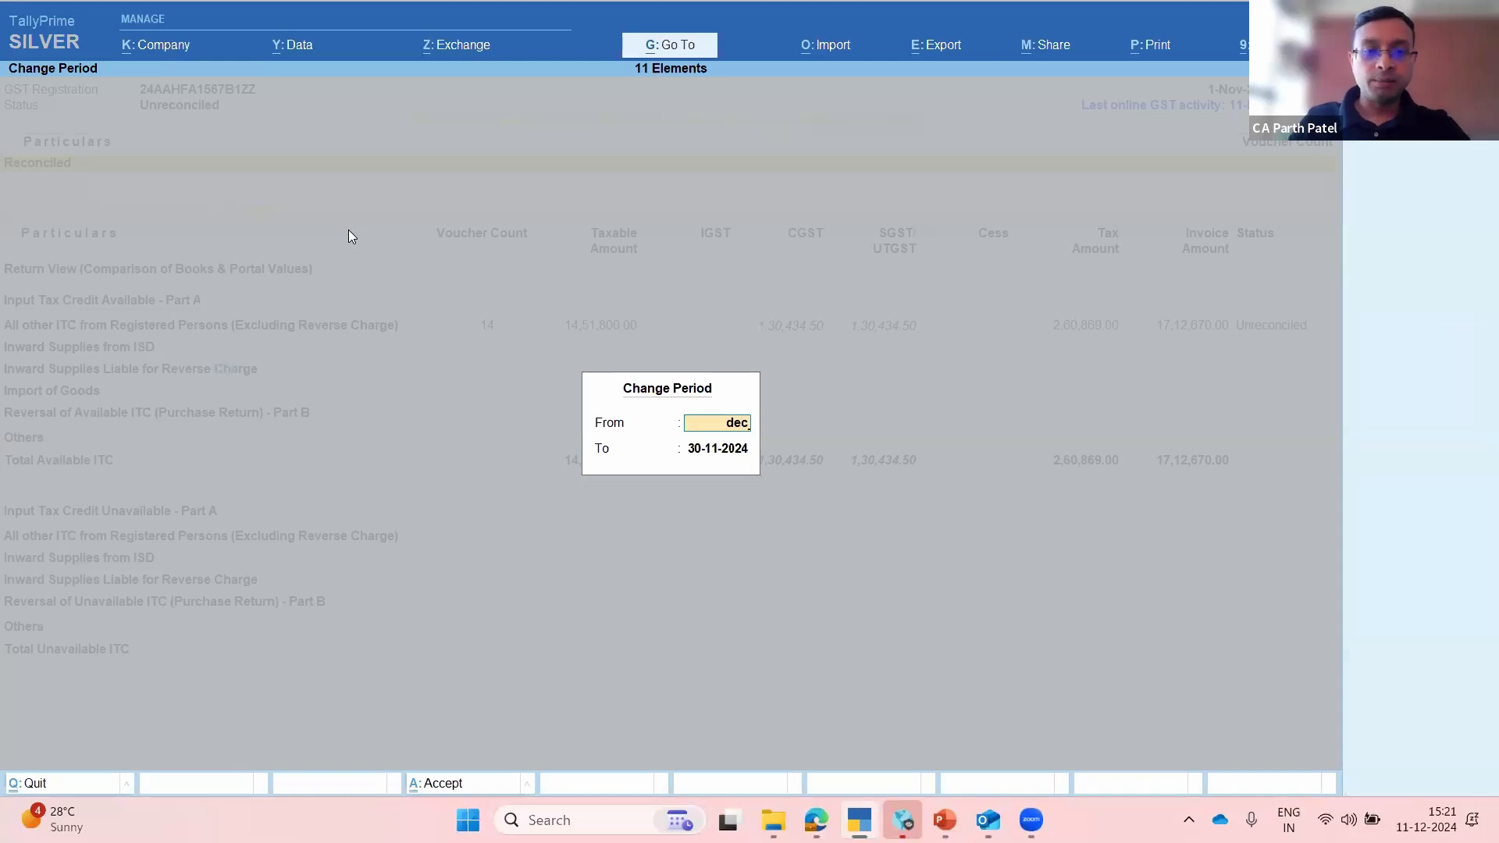
{"action": "type", "text": "23"}
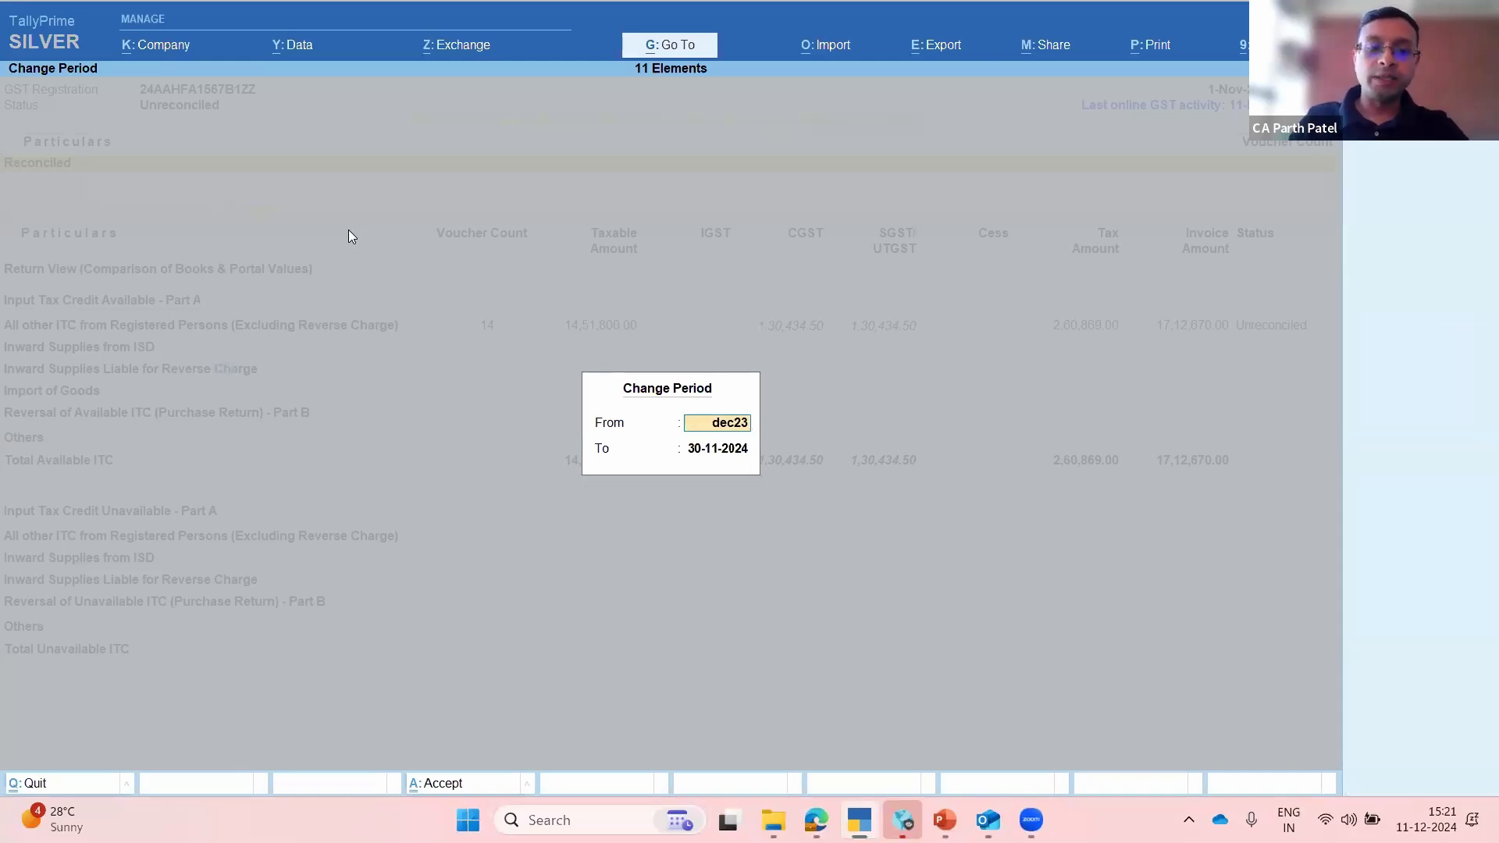
{"action": "key", "text": "Return"}
{"action": "type", "text": "dec23"}
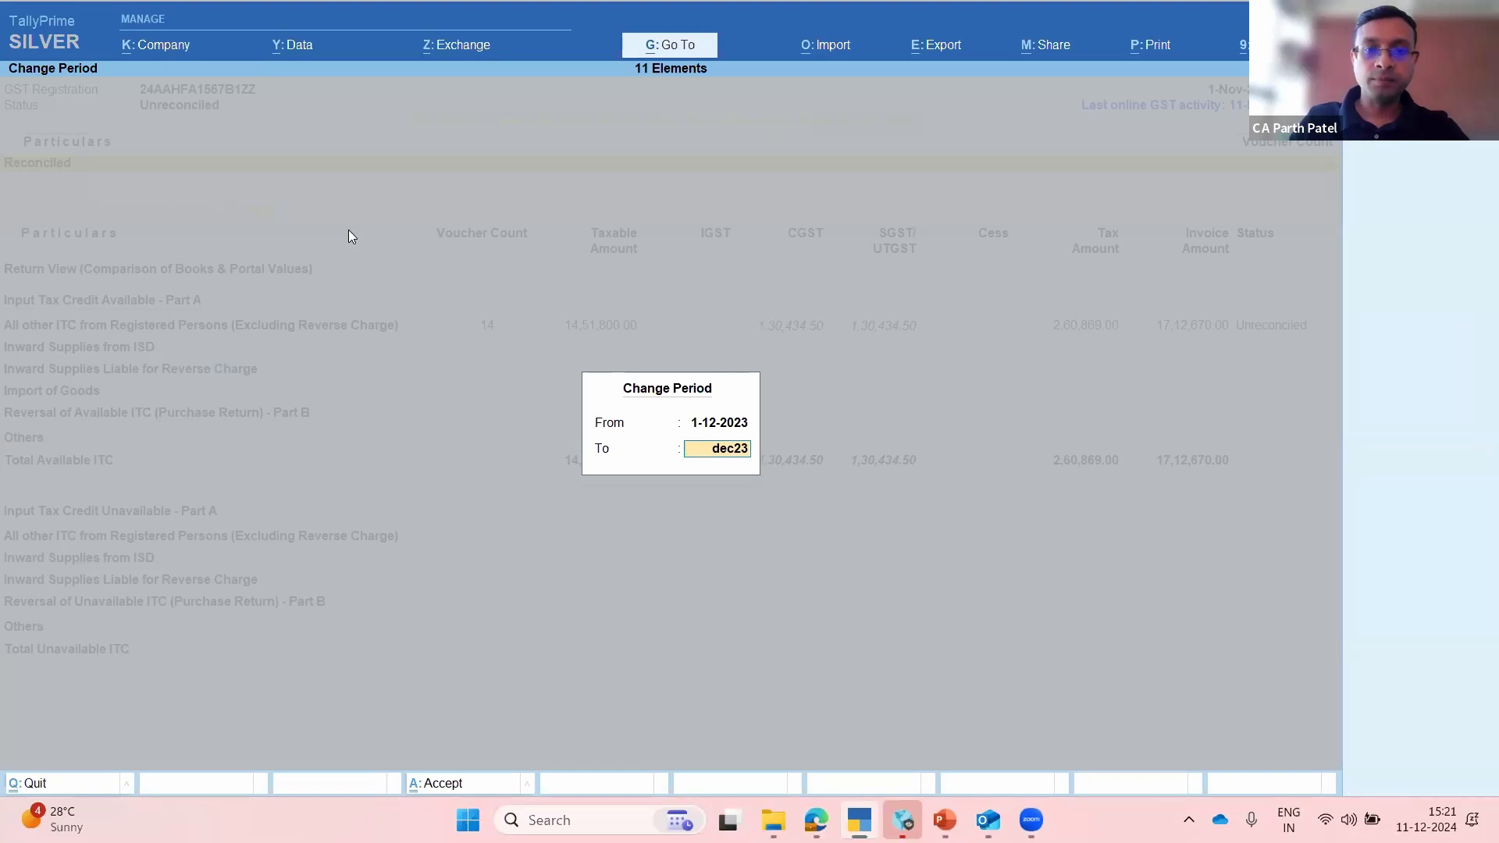
{"action": "key", "text": "Return"}
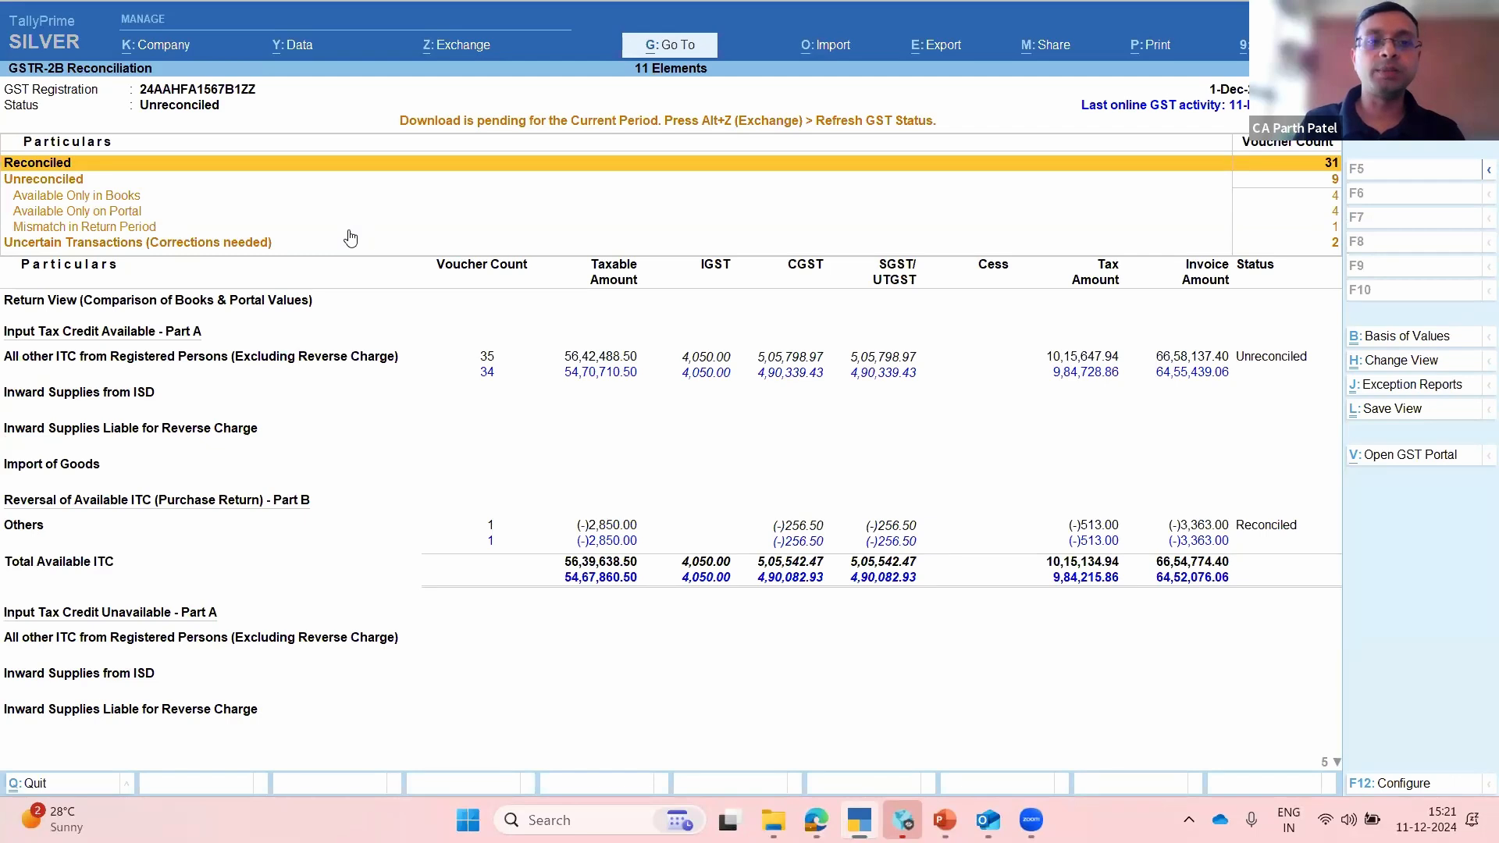
Step: Open the B2B Invoices under All other ITC from Registered Persons (Excluding Reverse Charge) and switch them to the voucher-wise view
{"action": "key", "text": "Down"}
{"action": "key", "text": "Down"}
{"action": "key", "text": "Down"}
{"action": "key", "text": "Down"}
{"action": "key", "text": "Down"}
{"action": "key", "text": "Down"}
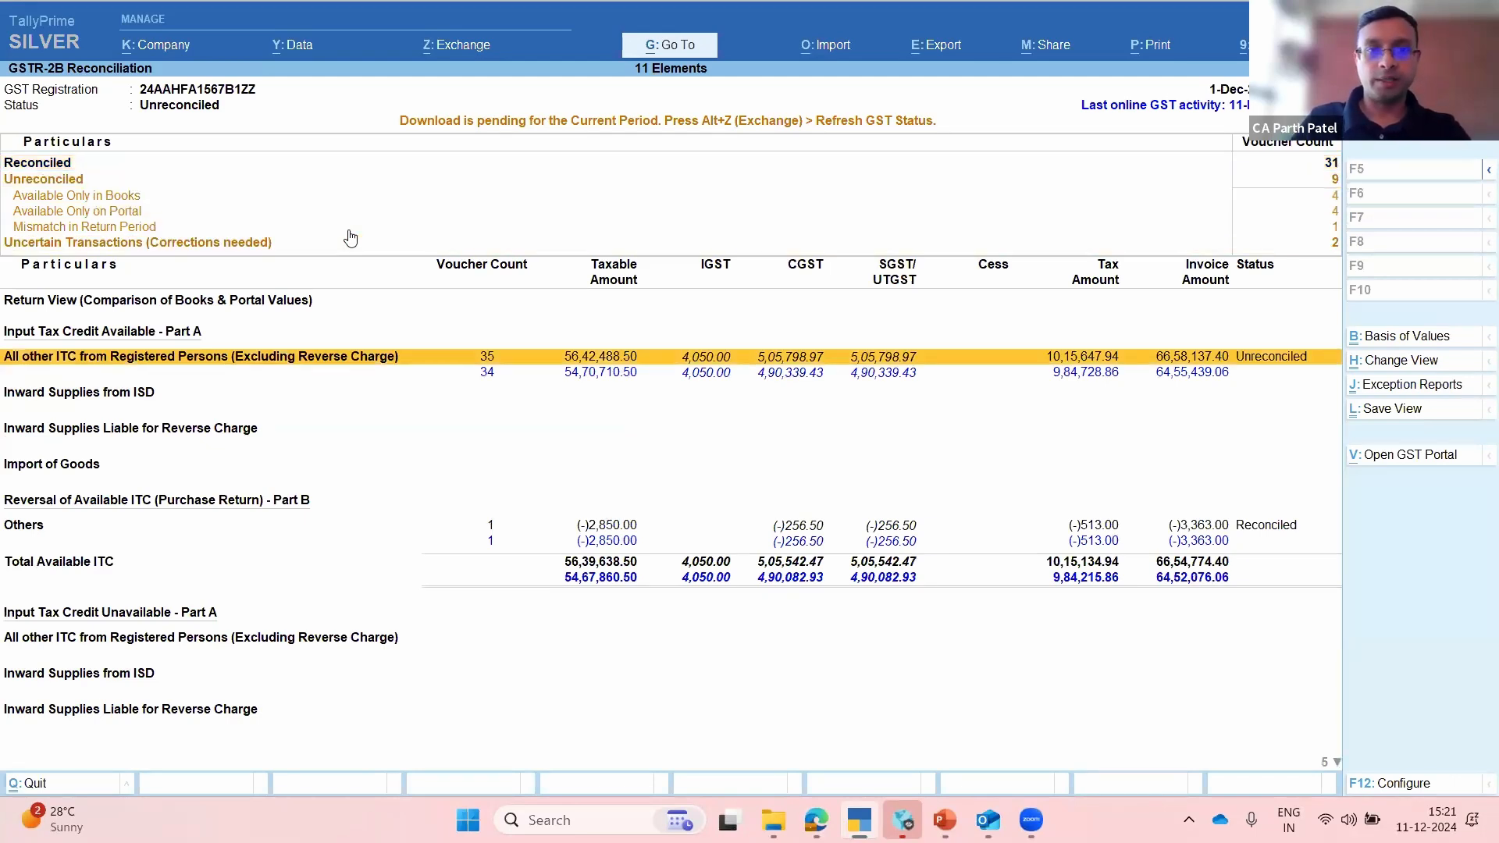
{"action": "key", "text": "Return"}
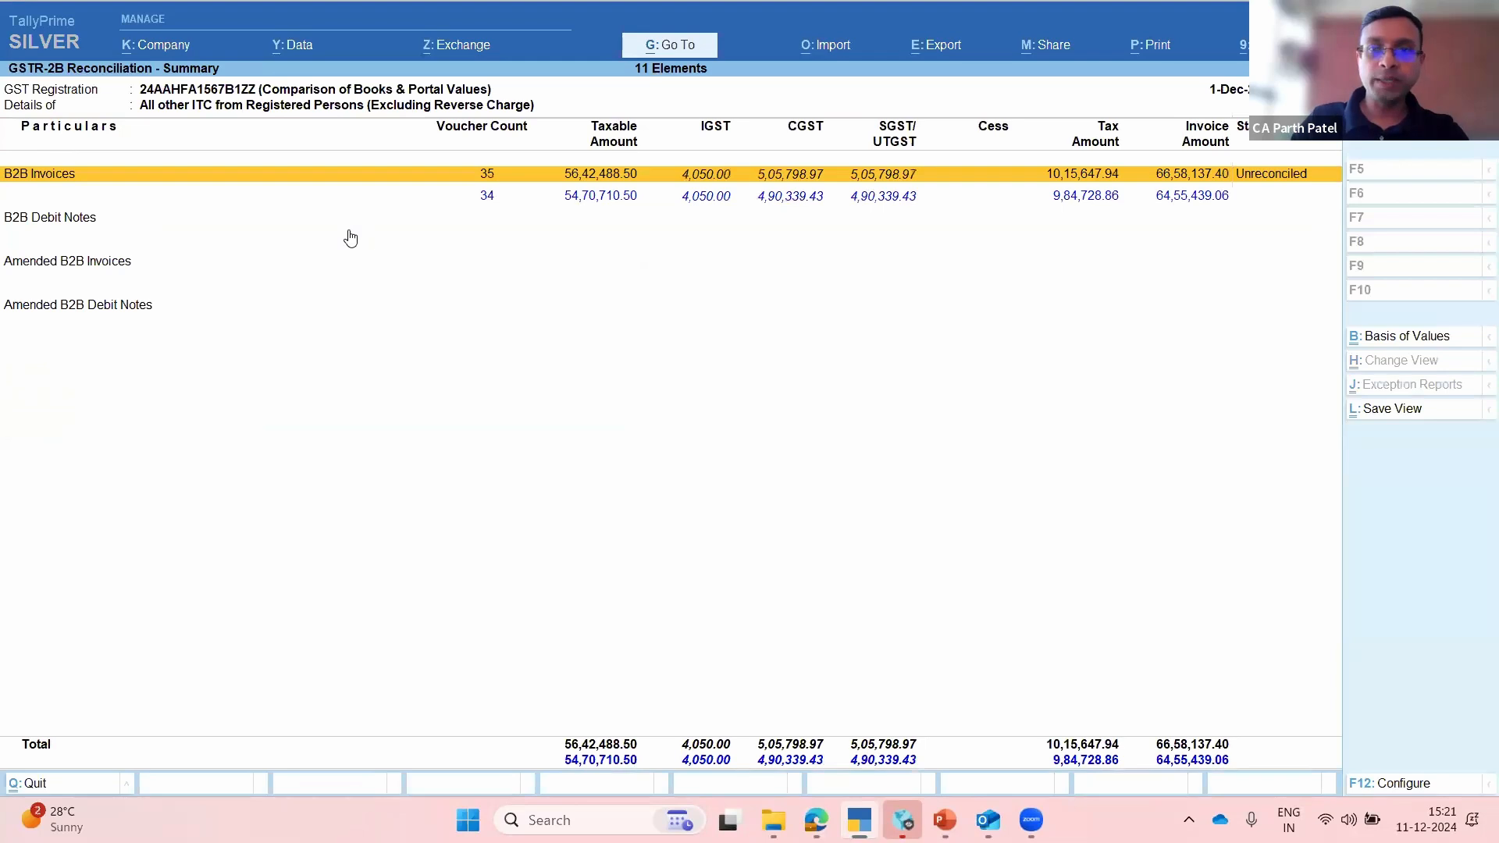
{"action": "key", "text": "Return"}
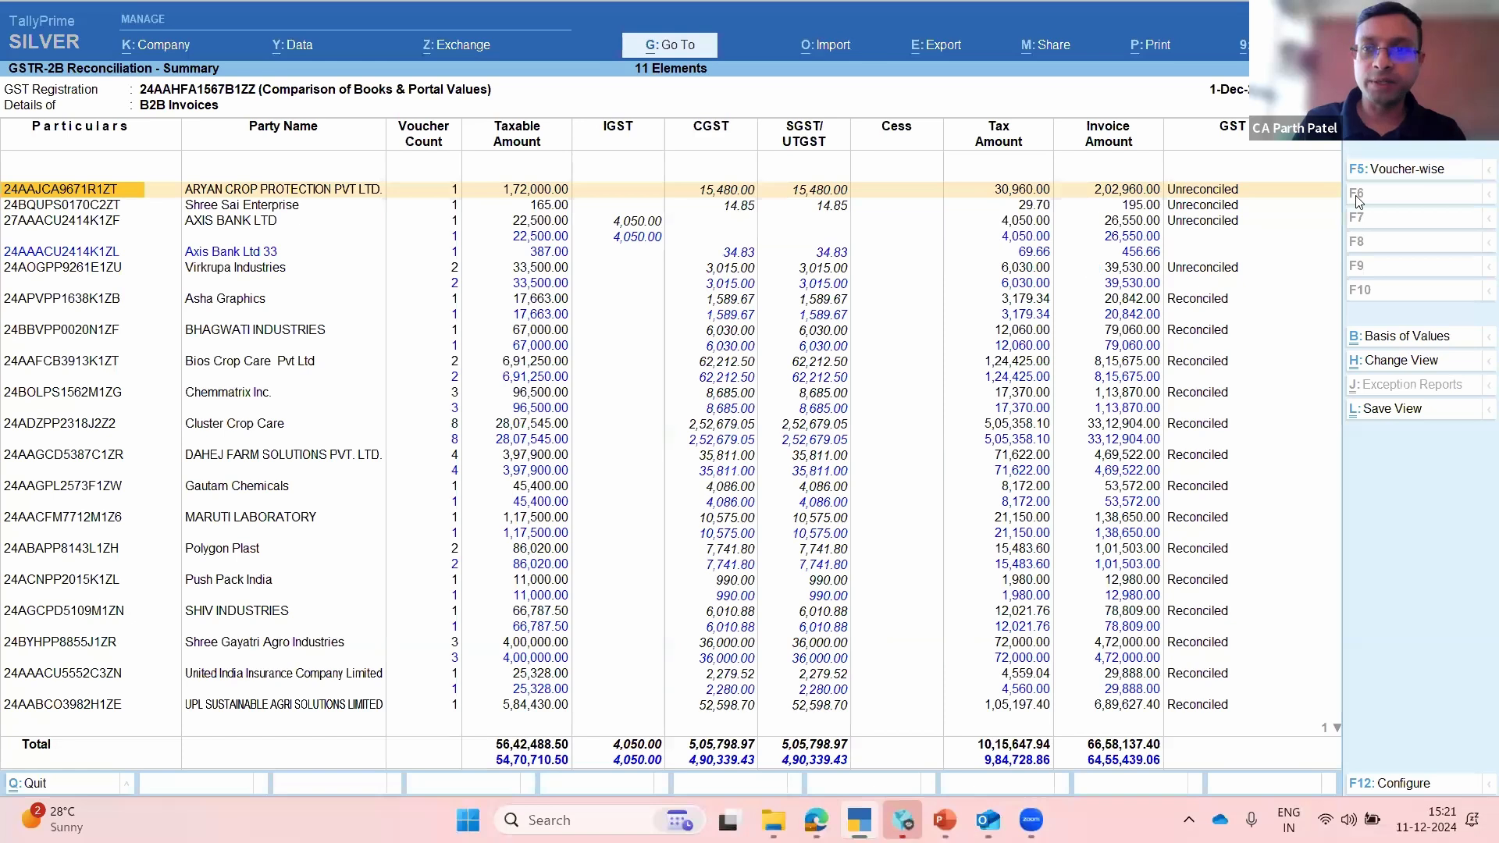
{"action": "key", "text": "F5"}
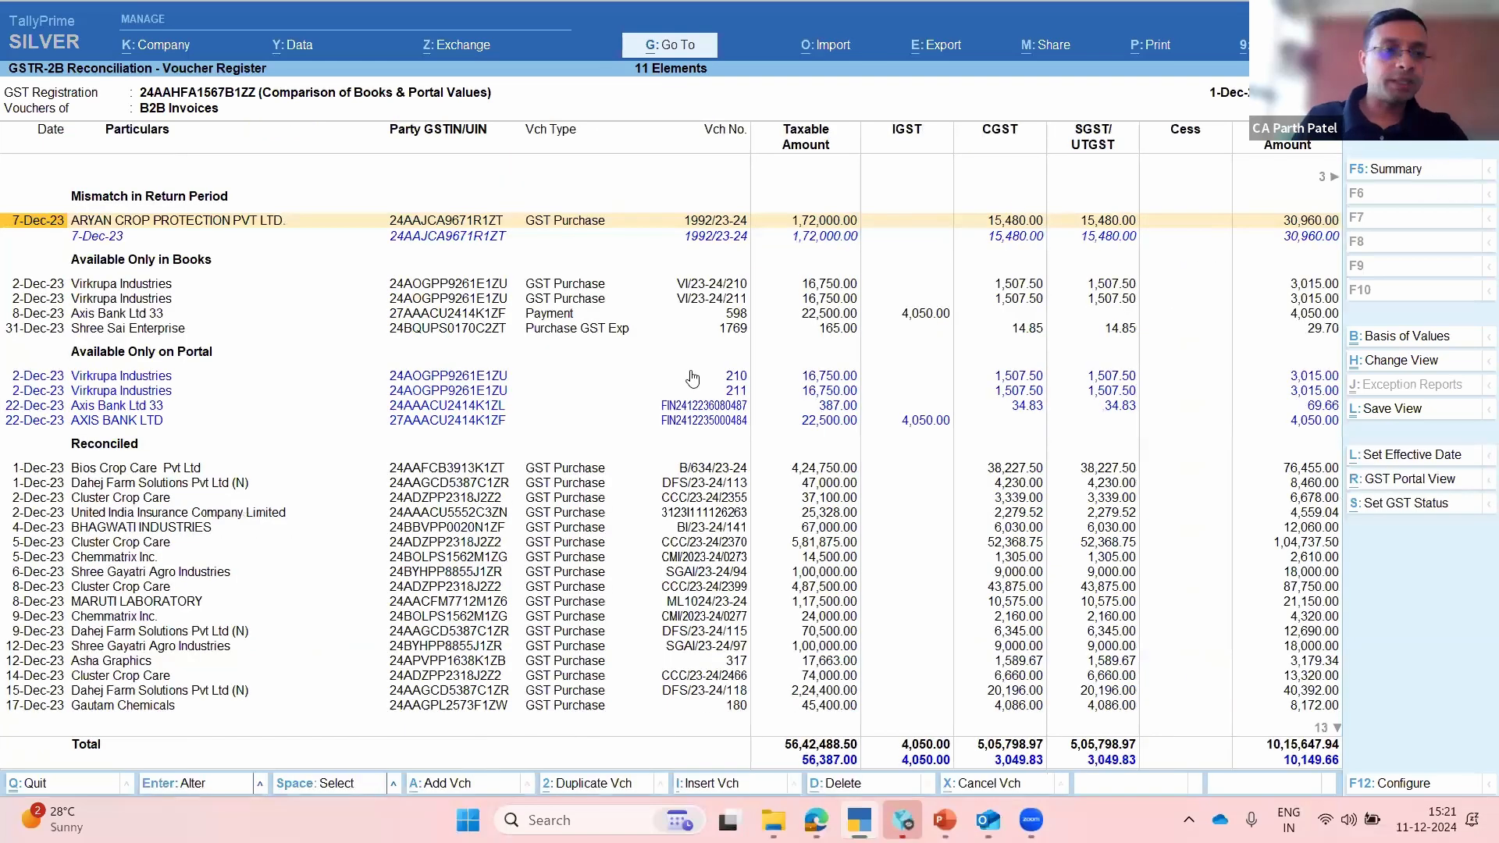
Step: Examine the December 2023 vouchers under Mismatch in Return Period, Available Only in Books, Available Only on Portal and Reconciled
{"action": "key", "text": "Down"}
{"action": "key", "text": "Down"}
{"action": "key", "text": "Down"}
{"action": "key", "text": "Down"}
{"action": "key", "text": "Down"}
{"action": "key", "text": "Down"}
{"action": "key", "text": "Down"}
{"action": "key", "text": "Down"}
{"action": "key", "text": "Down"}
{"action": "key", "text": "Down"}
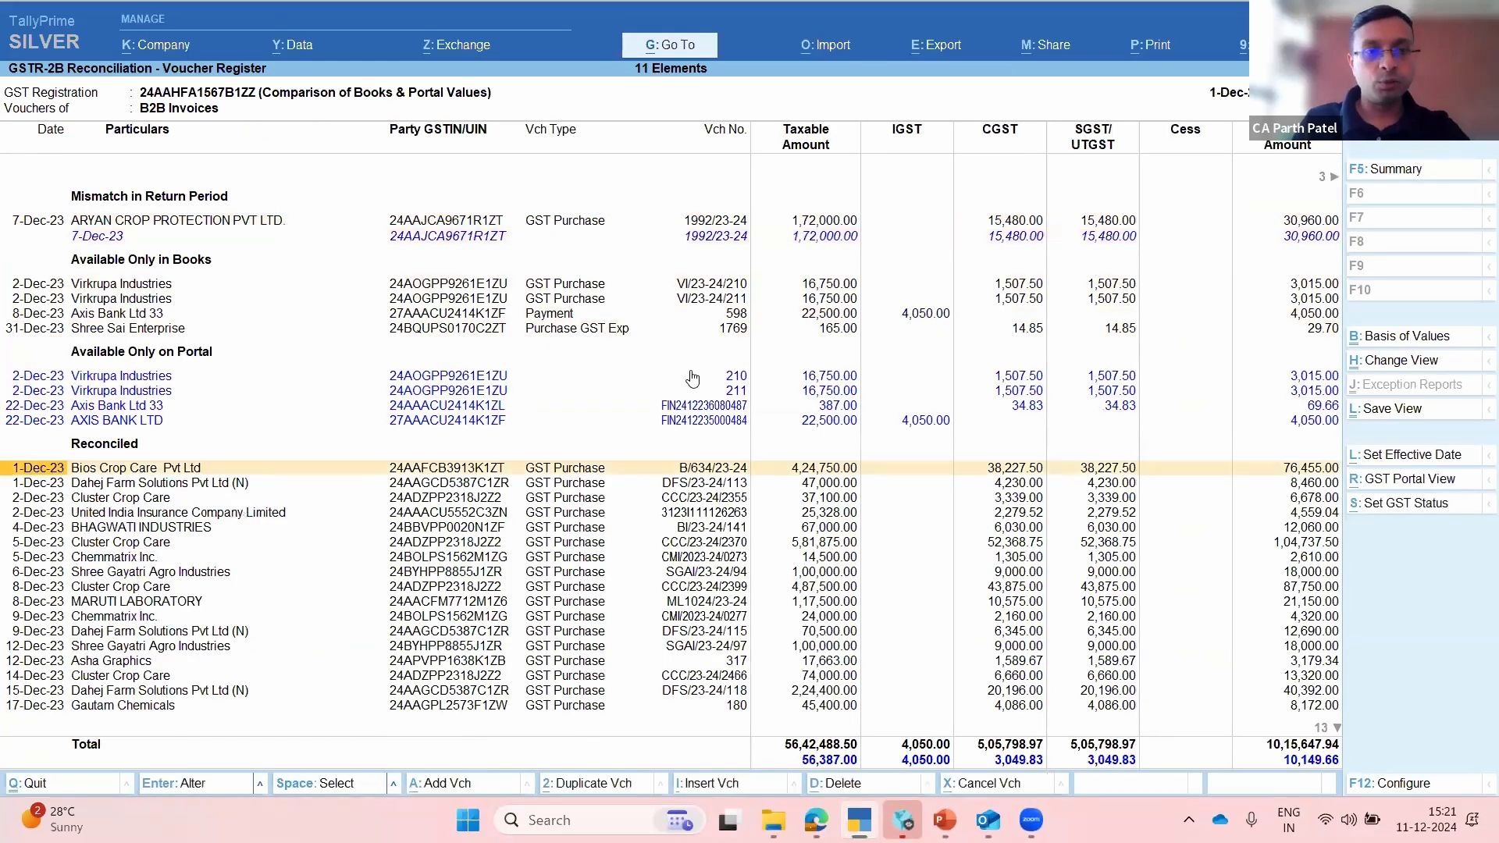
{"action": "key", "text": "Up"}
{"action": "key", "text": "Up"}
{"action": "key", "text": "Up"}
{"action": "key", "text": "Up"}
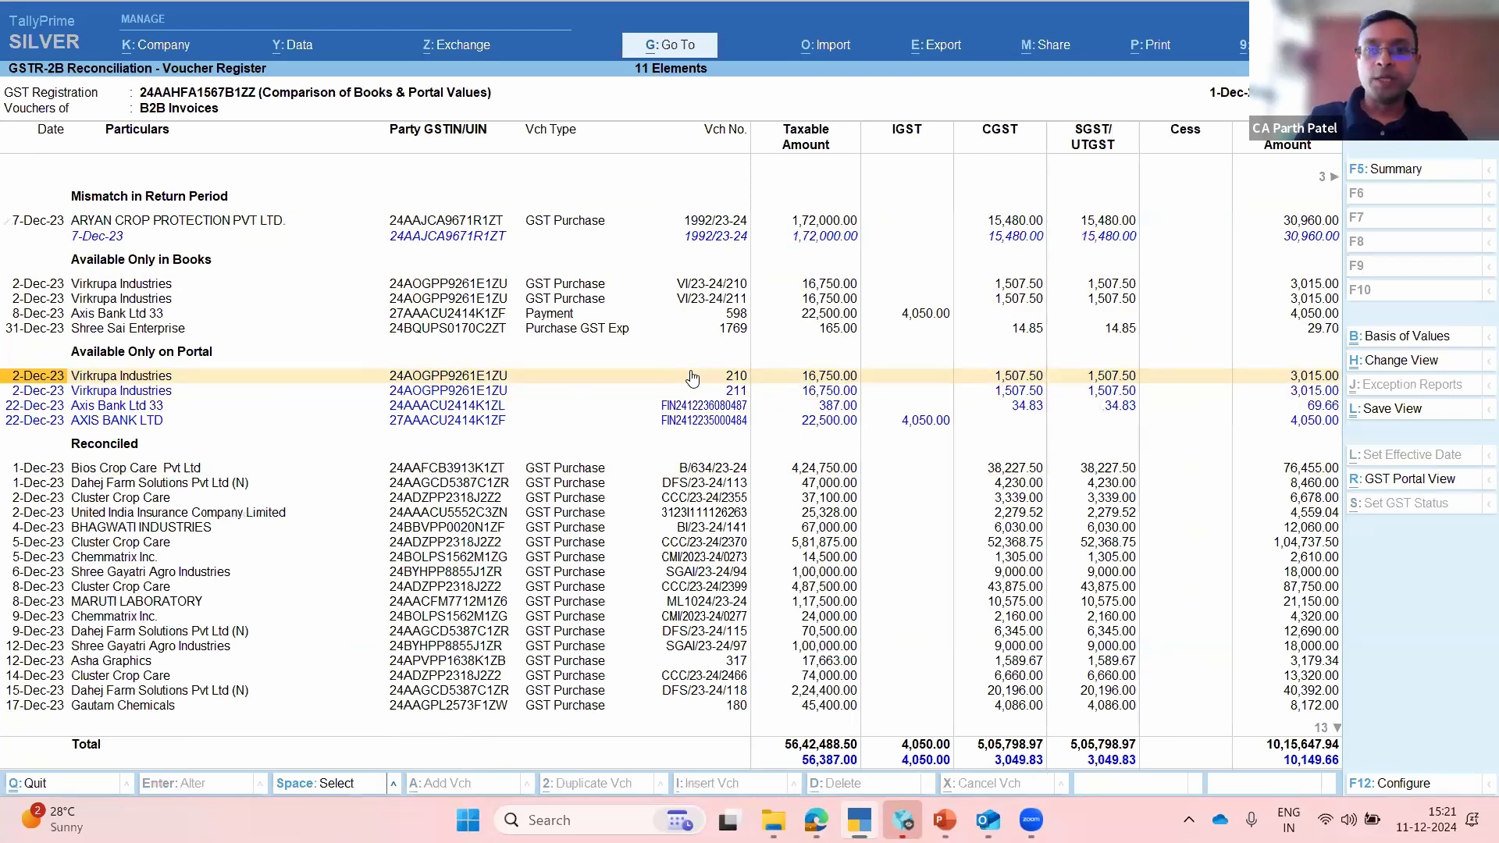
{"action": "key", "text": "Up"}
{"action": "key", "text": "Up"}
{"action": "key", "text": "Up"}
{"action": "key", "text": "Up"}
{"action": "key", "text": "Up"}
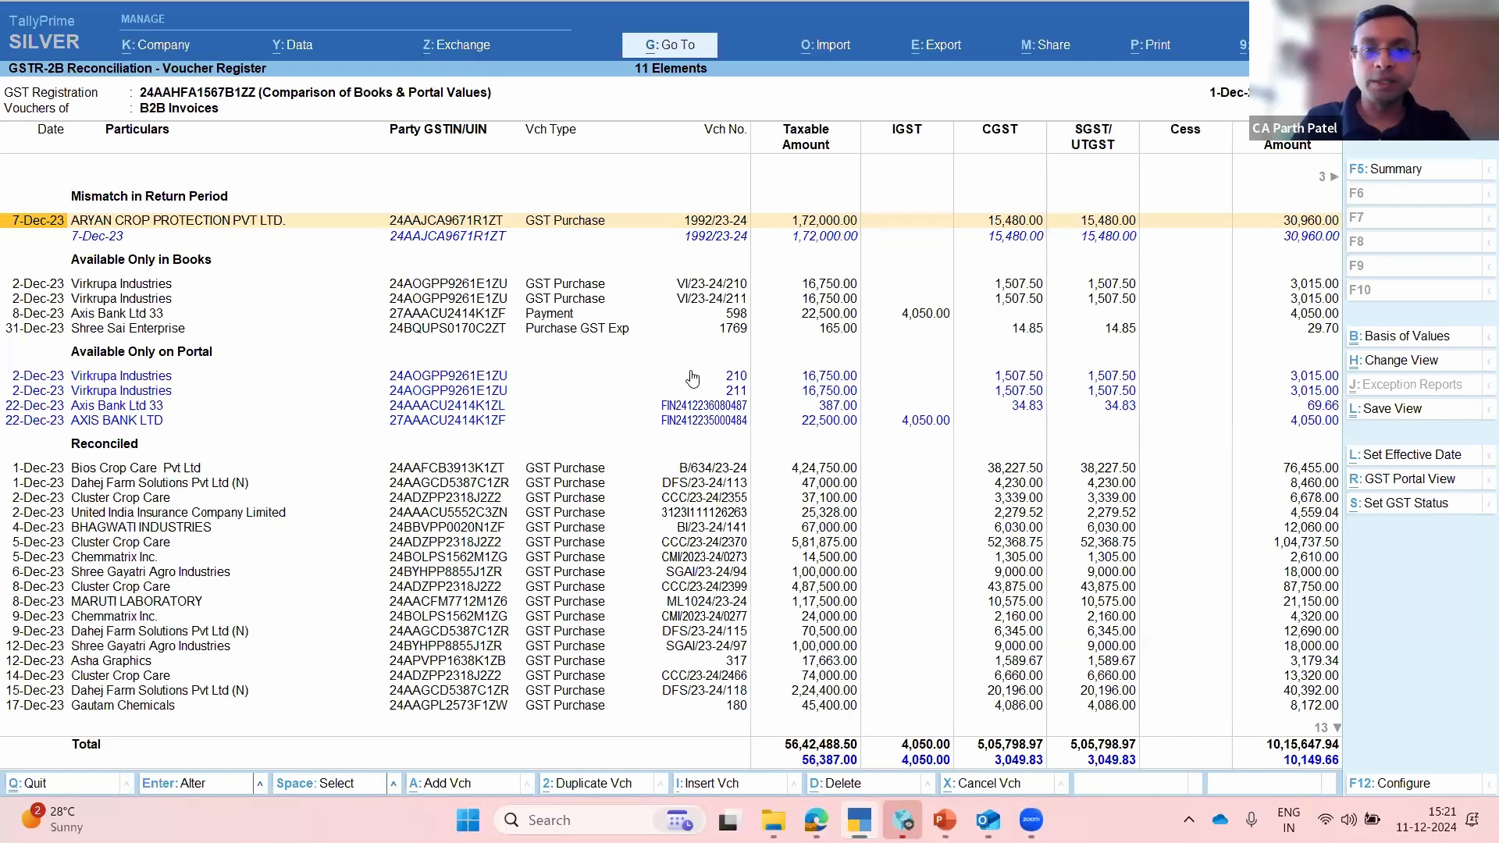
Step: Examine the GSTIN, voucher number, taxable, tax and invoice amounts of the Aryan Crop Protection purchase under Mismatch in Return Period
{"action": "key", "text": "Right"}
{"action": "key", "text": "Right"}
{"action": "key", "text": "Right"}
{"action": "key", "text": "Right"}
{"action": "key", "text": "Right"}
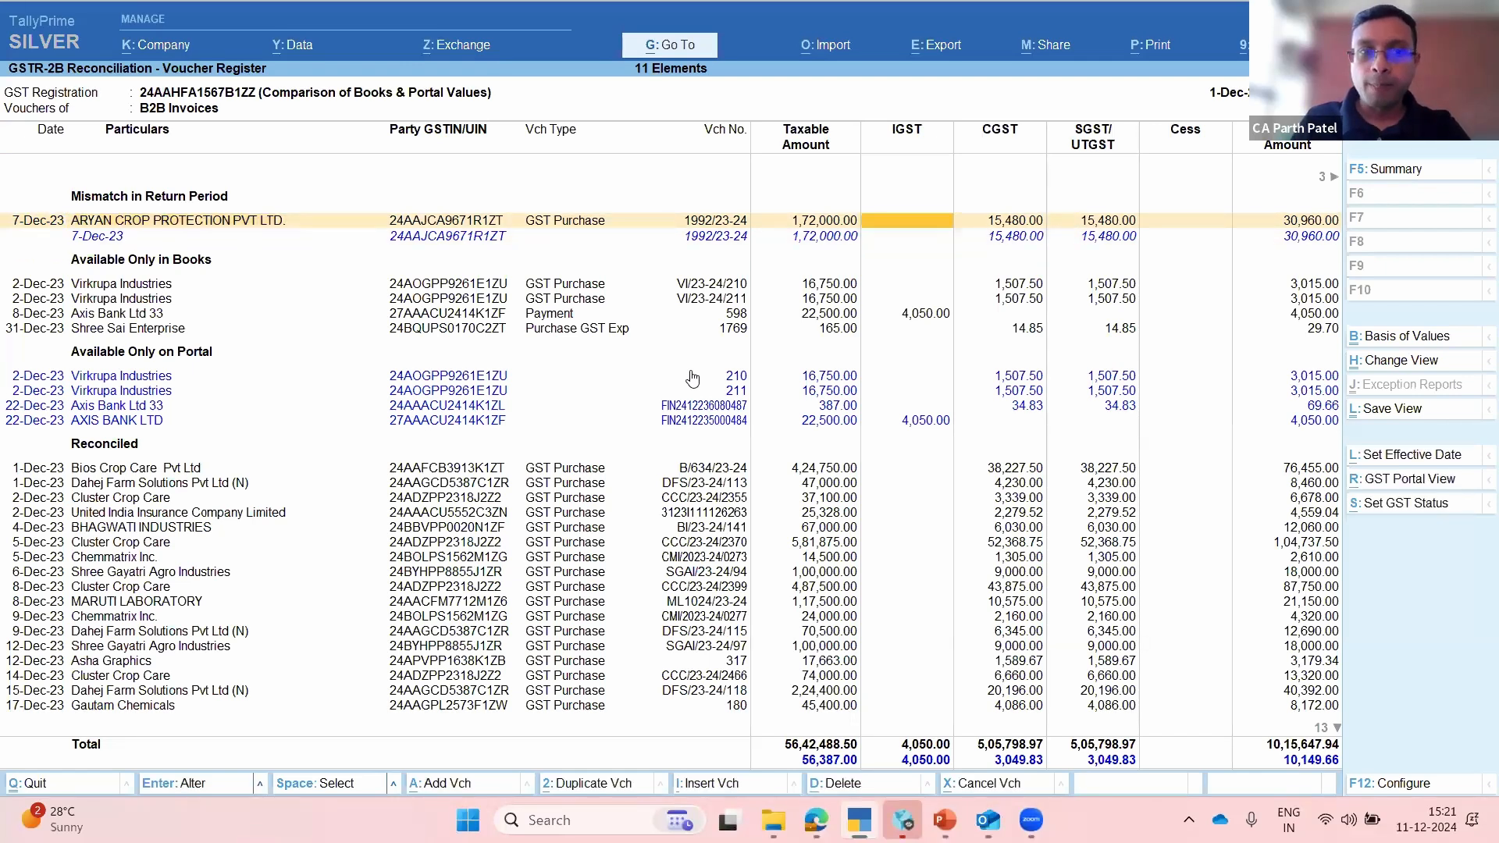
{"action": "key", "text": "Left"}
{"action": "key", "text": "Left"}
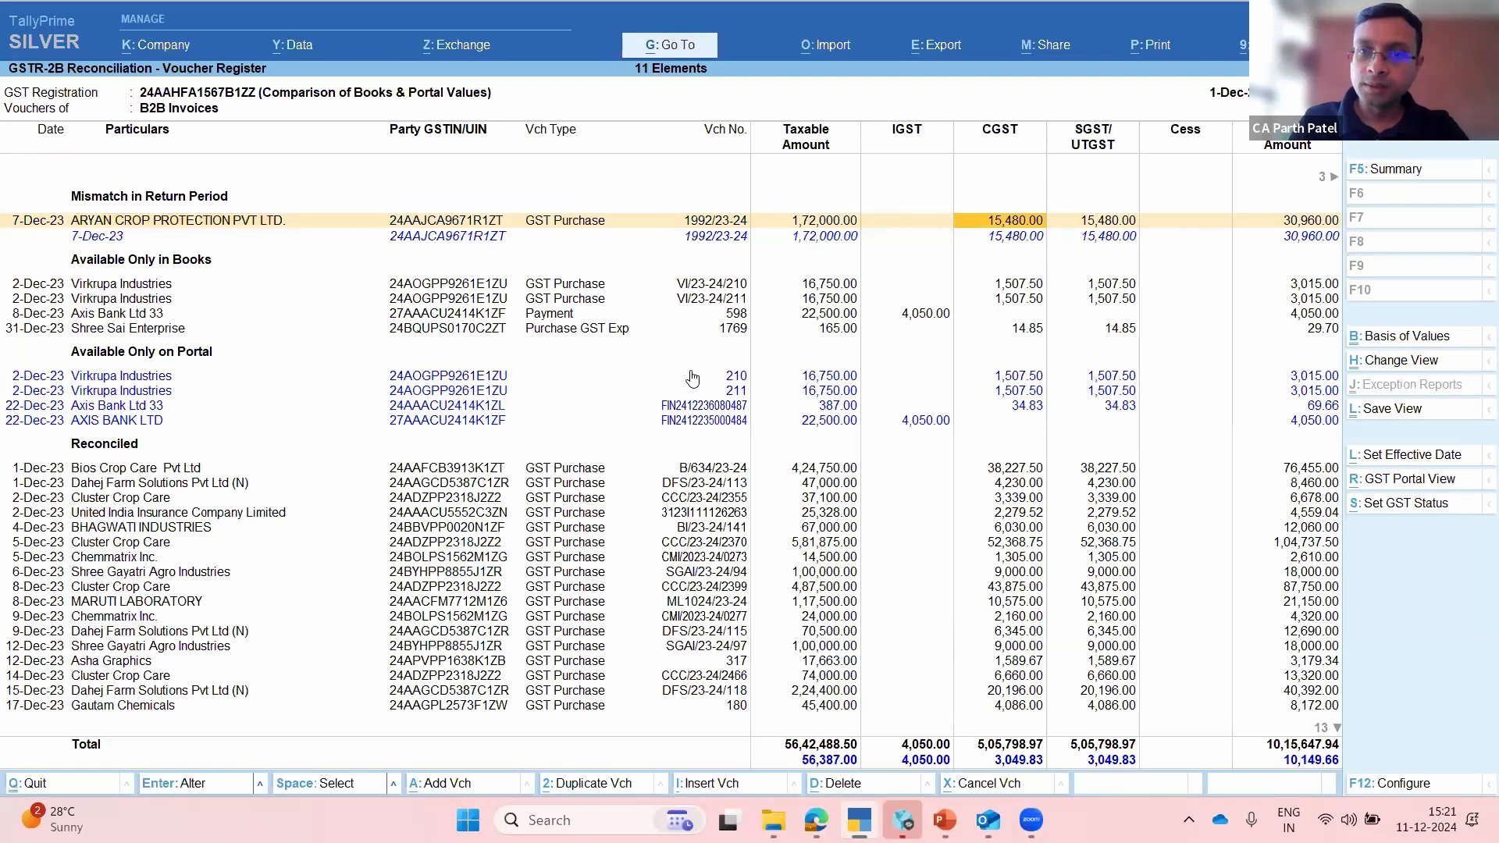
{"action": "key", "text": "Right"}
{"action": "key", "text": "Right"}
{"action": "key", "text": "Right"}
{"action": "key", "text": "Right"}
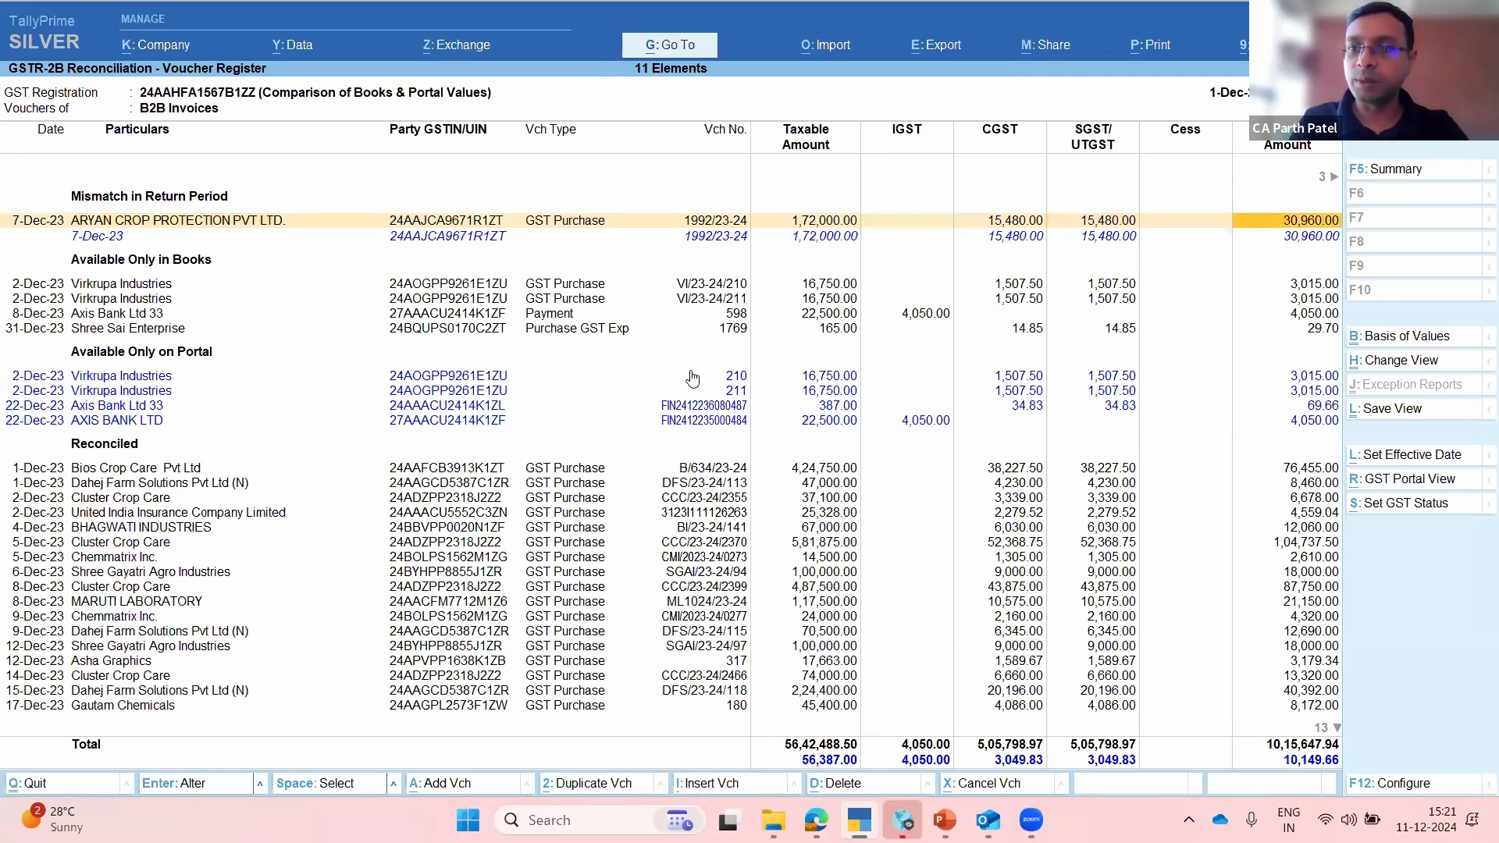
{"action": "key", "text": "Left"}
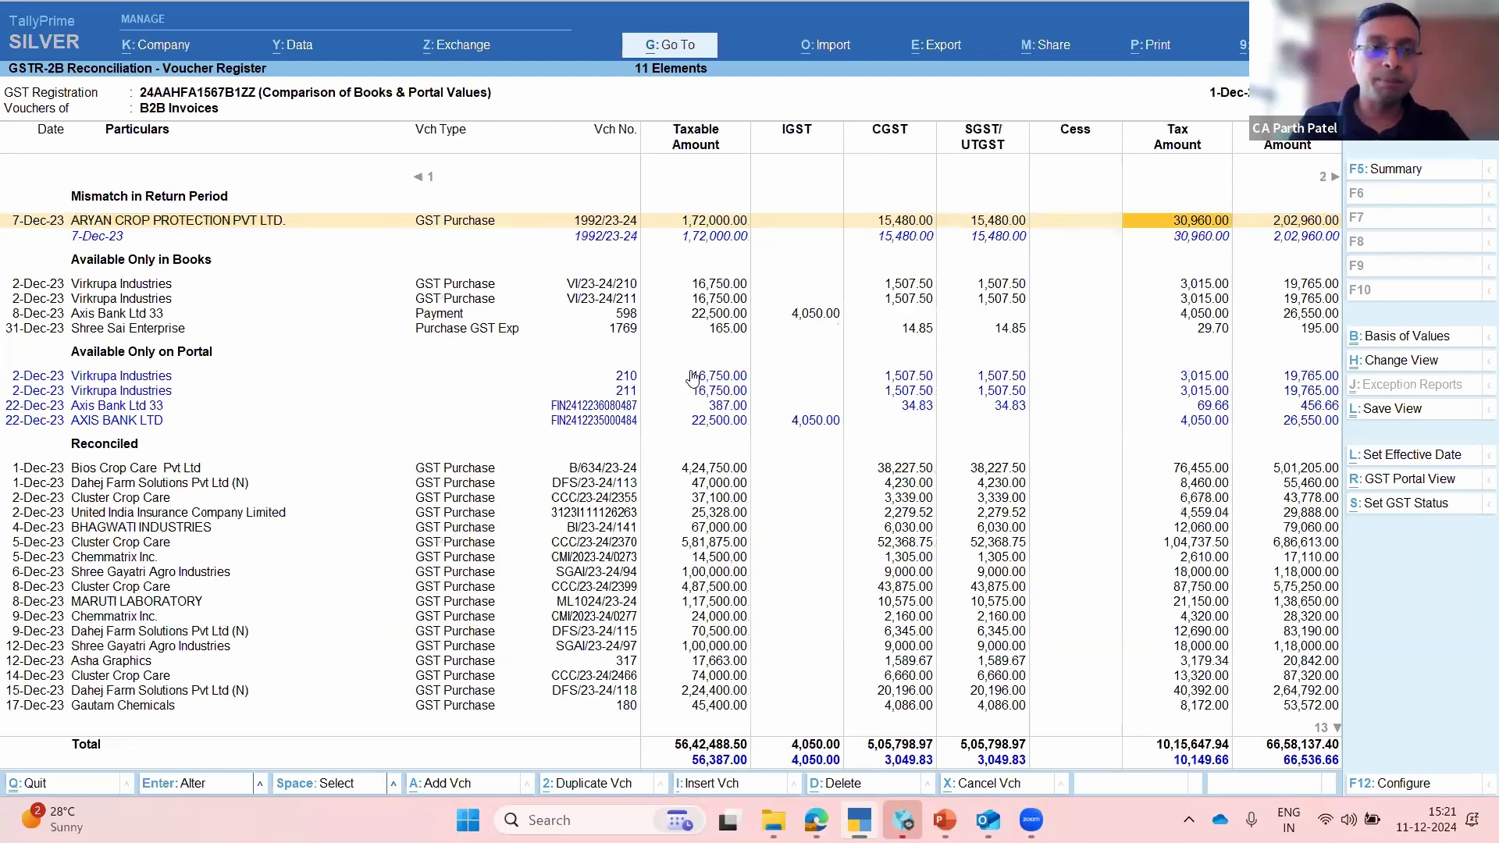
{"action": "key", "text": "Left"}
{"action": "key", "text": "Left"}
{"action": "key", "text": "Left"}
{"action": "key", "text": "Left"}
{"action": "key", "text": "Left"}
{"action": "key", "text": "Left"}
{"action": "key", "text": "Left"}
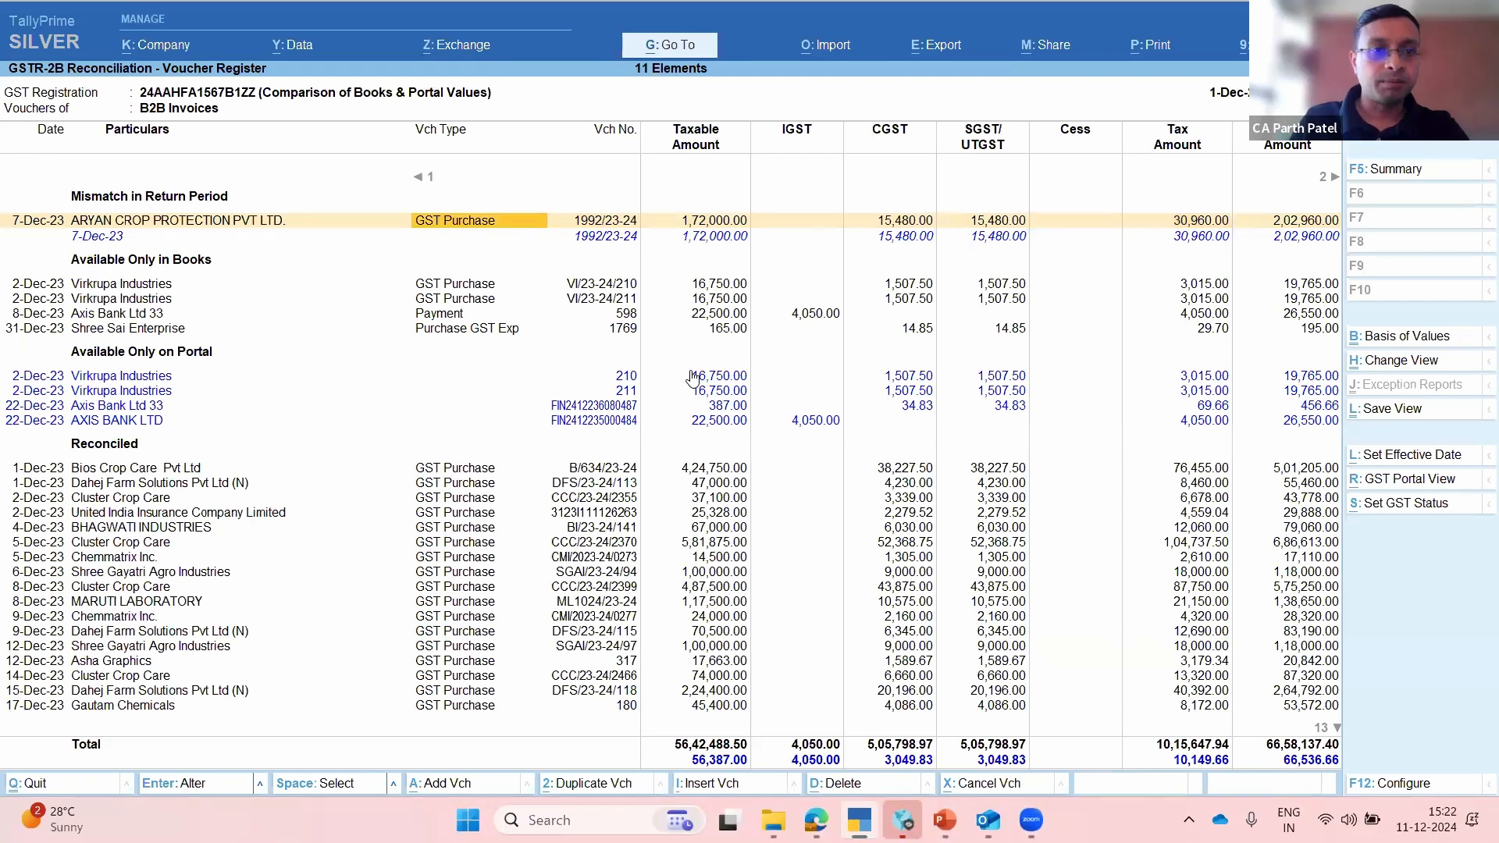
{"action": "key", "text": "Left"}
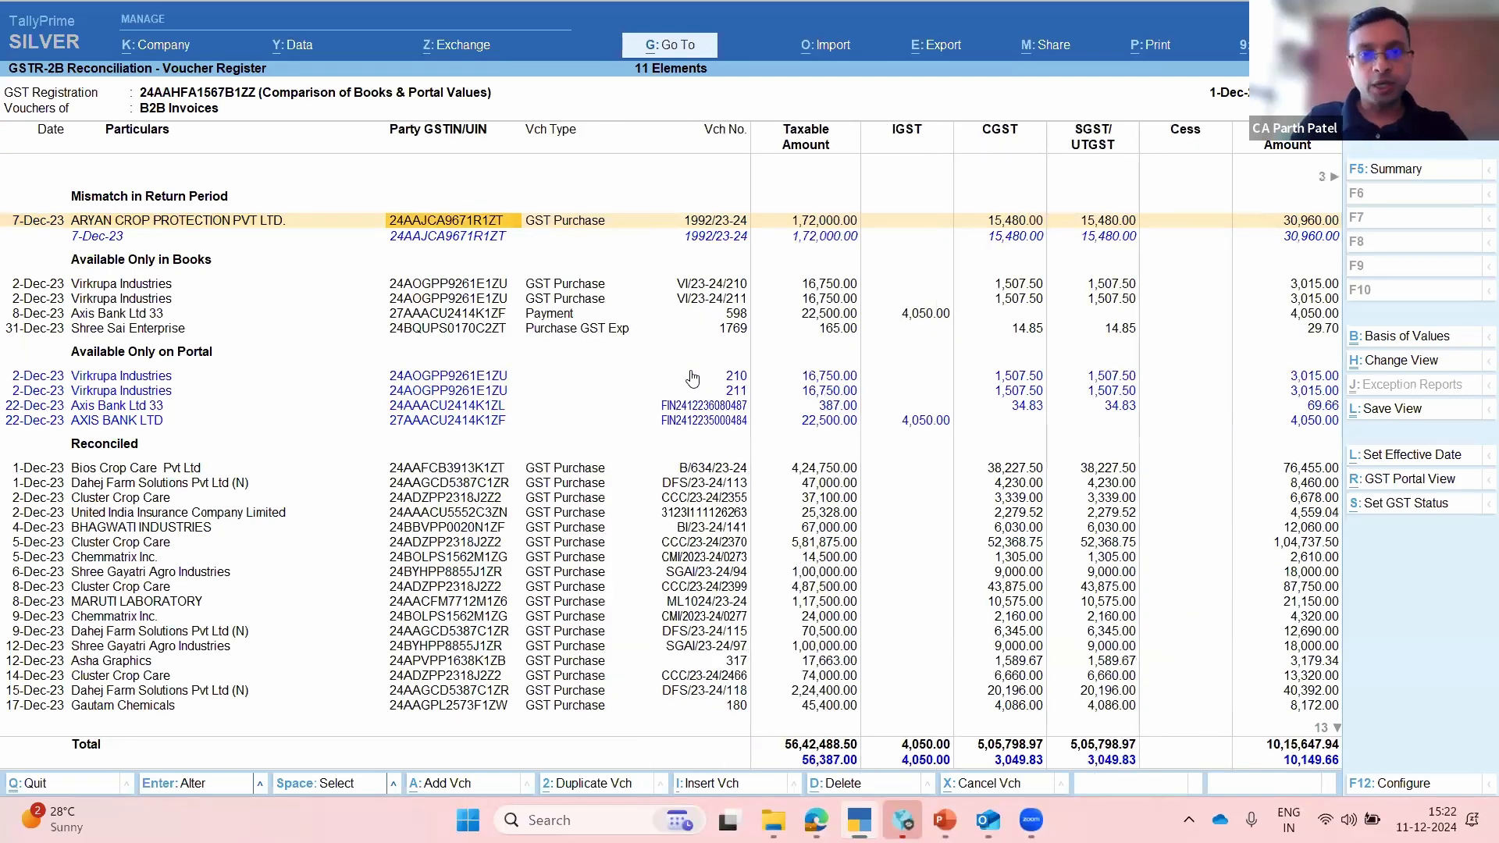
Step: Override the system-inferred GST status of the Aryan Crop Protection purchase 1992/23-24, marking it as reconciled manually
{"action": "key", "text": "space"}
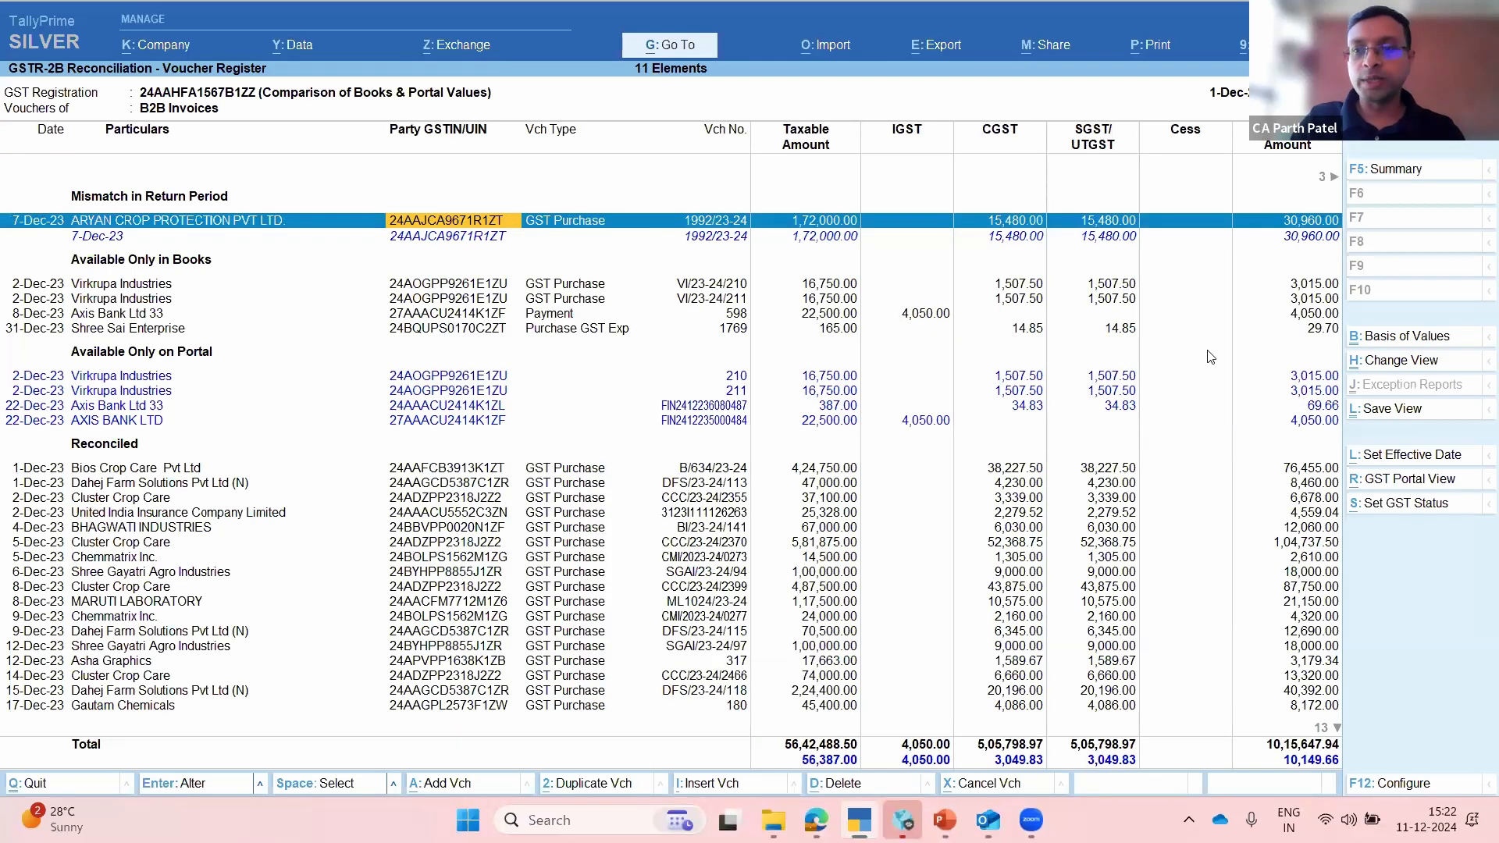
{"action": "left_click", "coordinate": [1415, 458]}
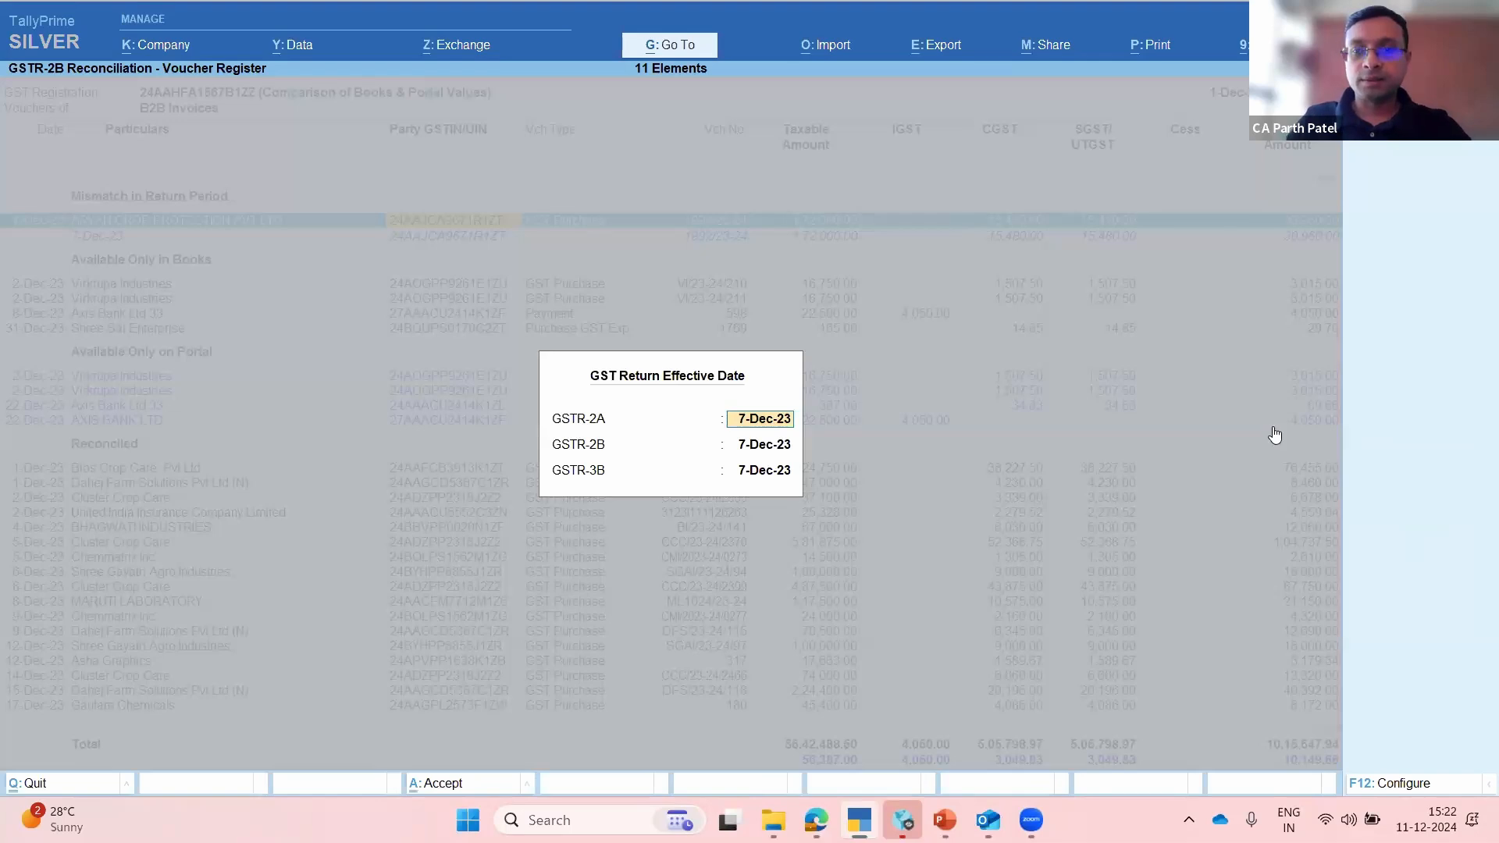
{"action": "key", "text": "Escape"}
{"action": "key", "text": "Escape"}
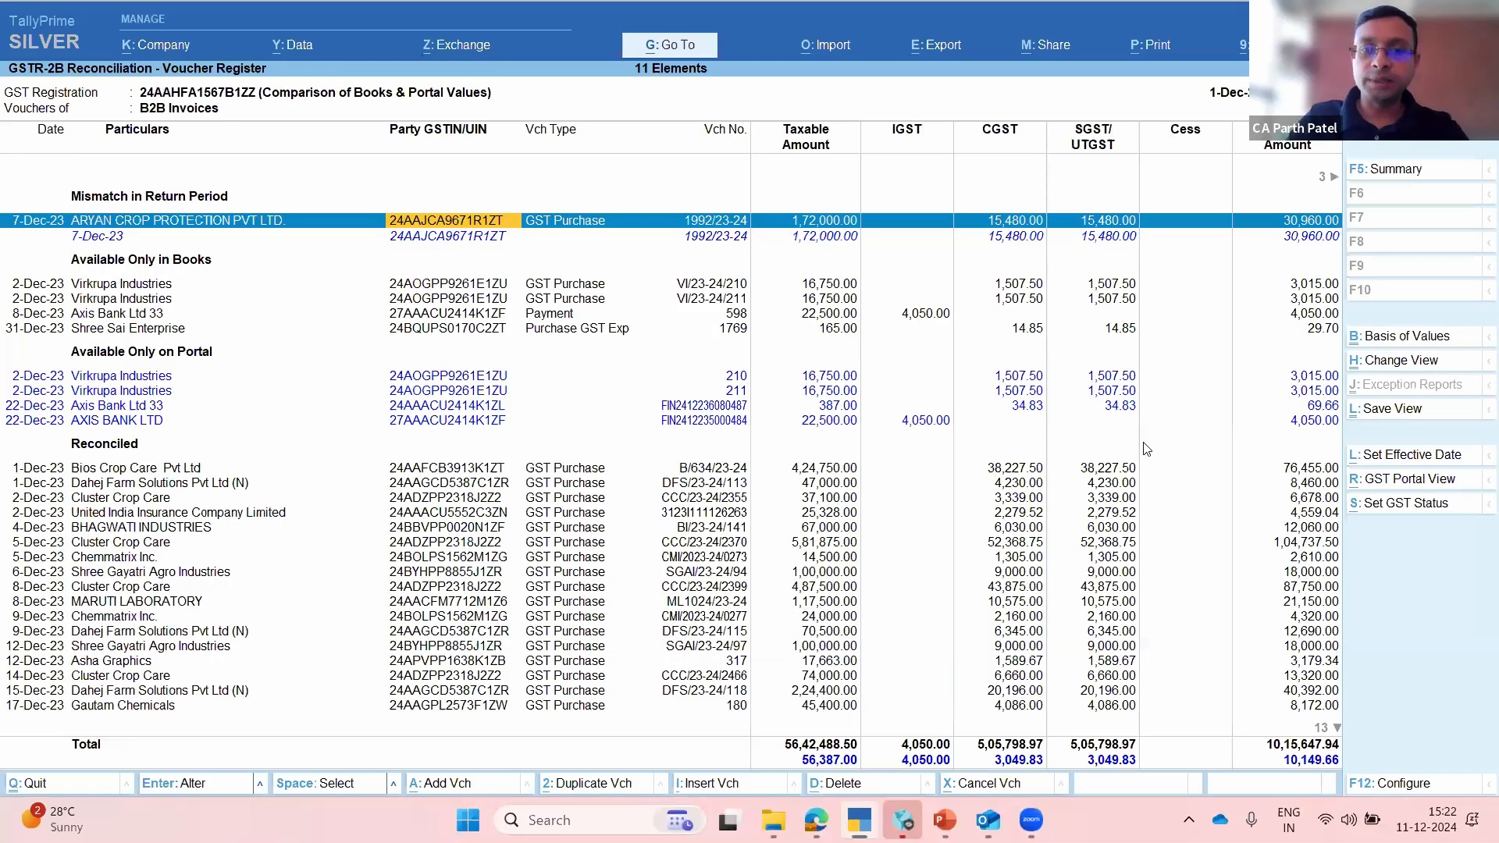
{"action": "key", "text": "alt+s"}
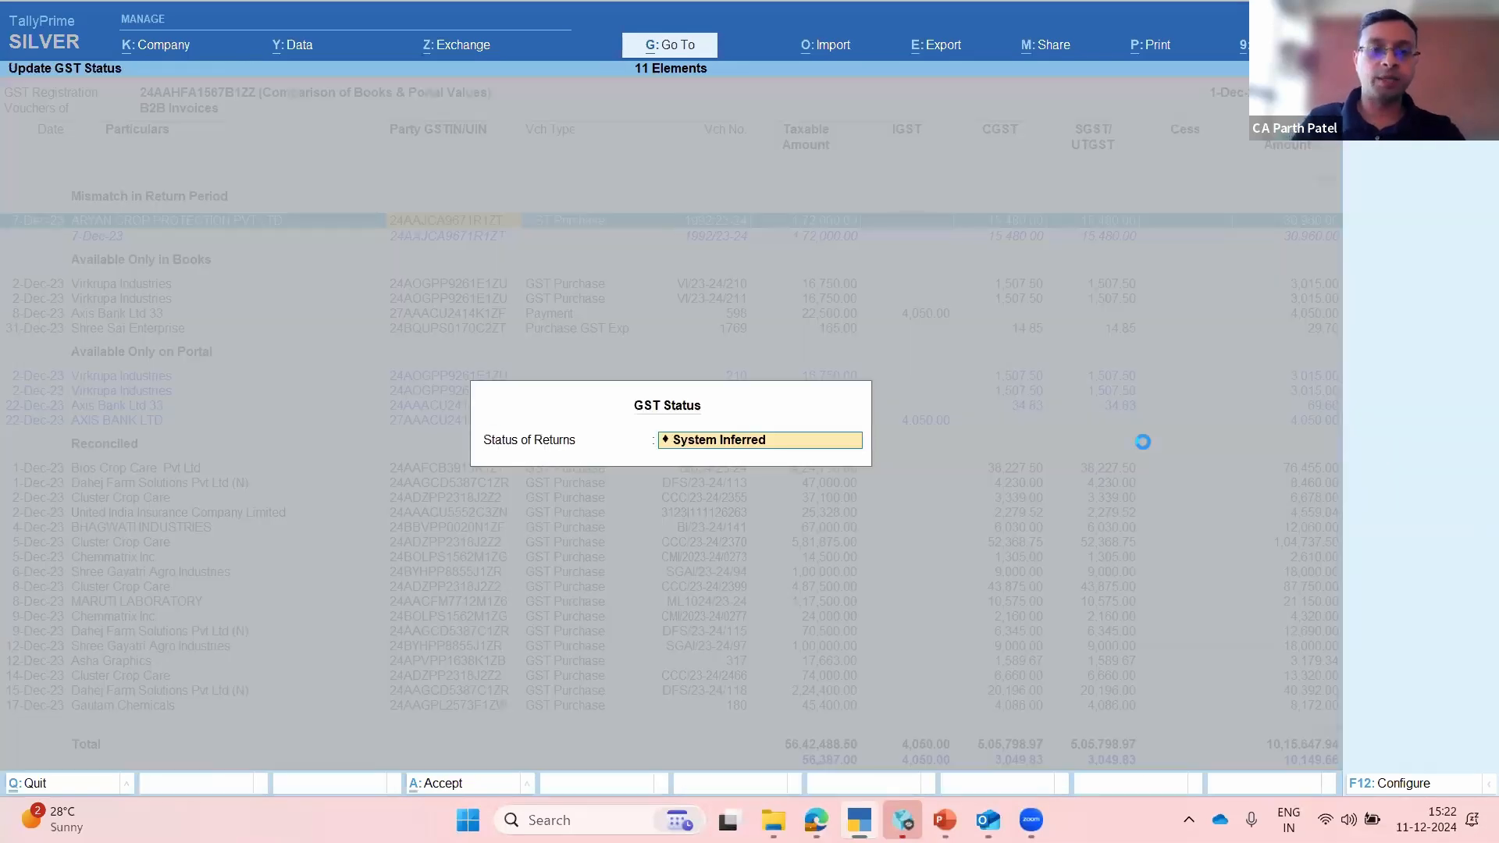
{"action": "key", "text": "Return"}
{"action": "key", "text": "Return"}
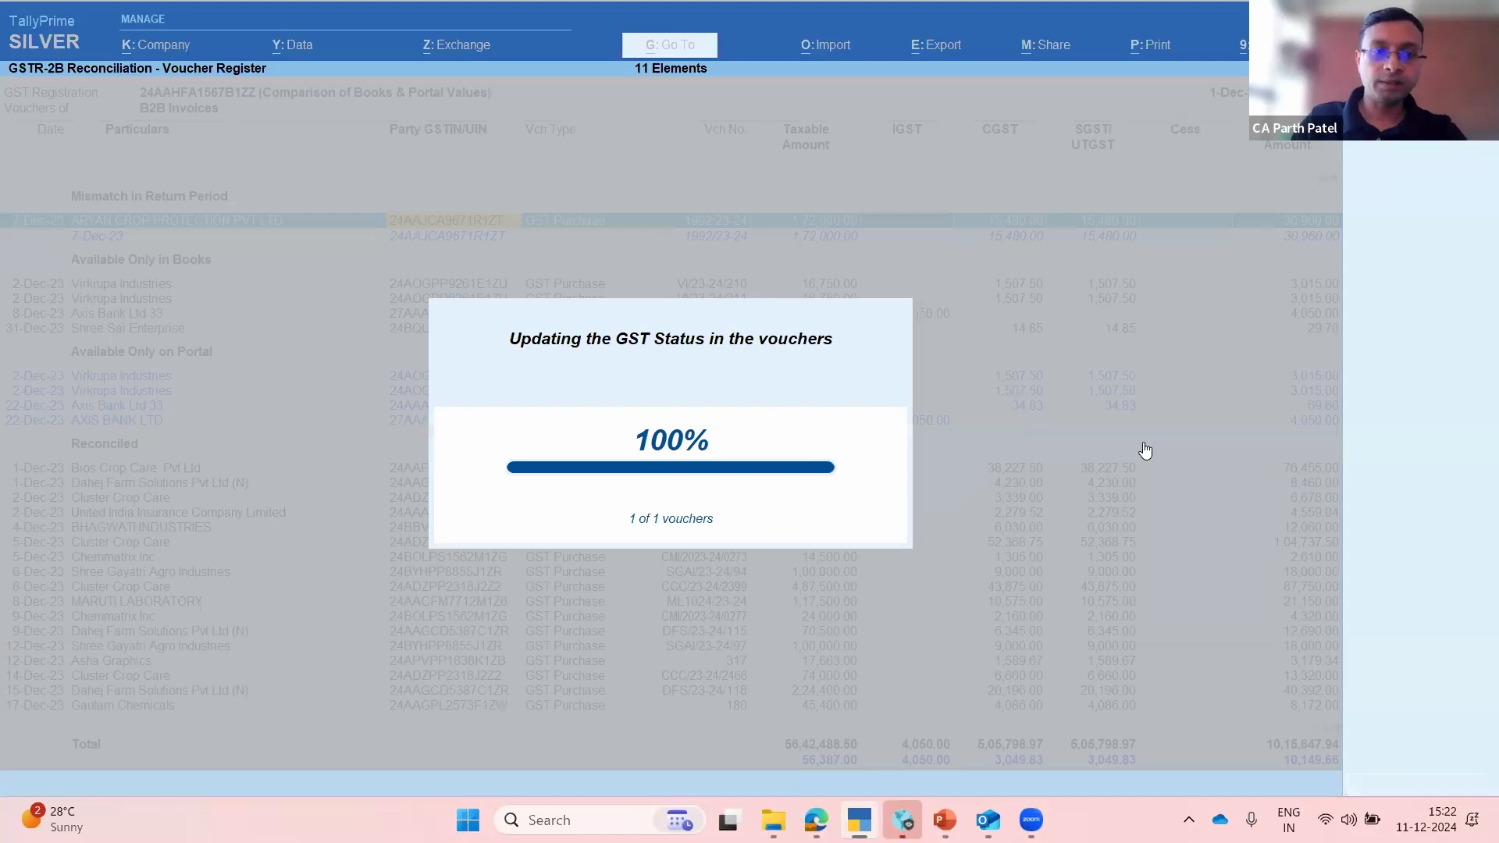
Step: Review the December 2023 vouchers from Reconciled Manually up through Reconciled to the Available Only in Books entries
{"action": "key", "text": "Up"}
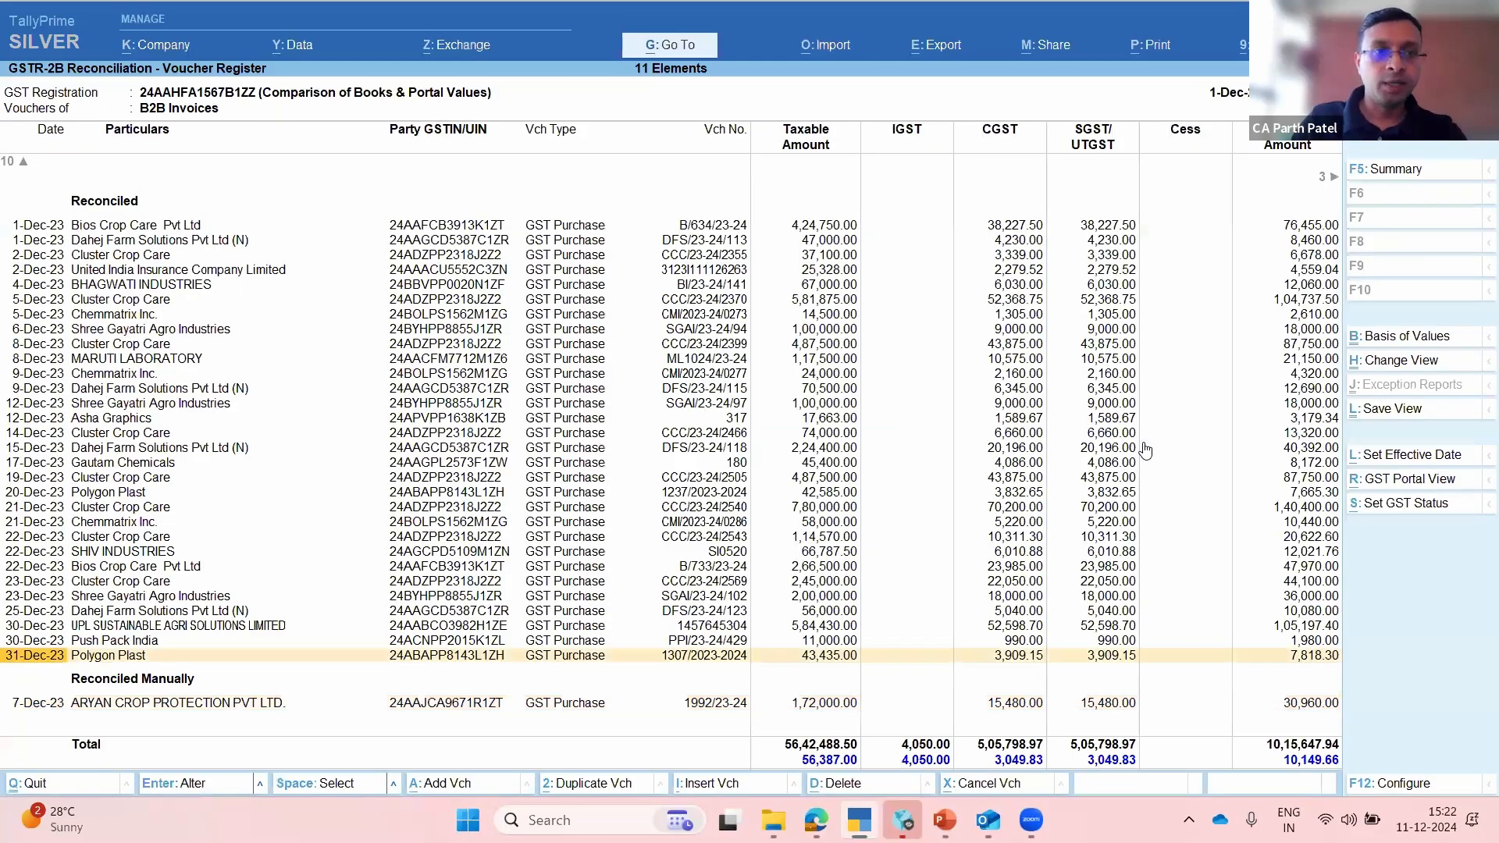
{"action": "key", "text": "Up"}
{"action": "key", "text": "Up"}
{"action": "key", "text": "Up"}
{"action": "key", "text": "Up"}
{"action": "key", "text": "Up"}
{"action": "key", "text": "Up"}
{"action": "key", "text": "Up"}
{"action": "key", "text": "Up"}
{"action": "key", "text": "Up"}
{"action": "key", "text": "Up"}
{"action": "key", "text": "Up"}
{"action": "key", "text": "Up"}
{"action": "key", "text": "Up"}
{"action": "key", "text": "Up"}
{"action": "key", "text": "Up"}
{"action": "key", "text": "Up"}
{"action": "key", "text": "Up"}
{"action": "key", "text": "Up"}
{"action": "key", "text": "Up"}
{"action": "key", "text": "Up"}
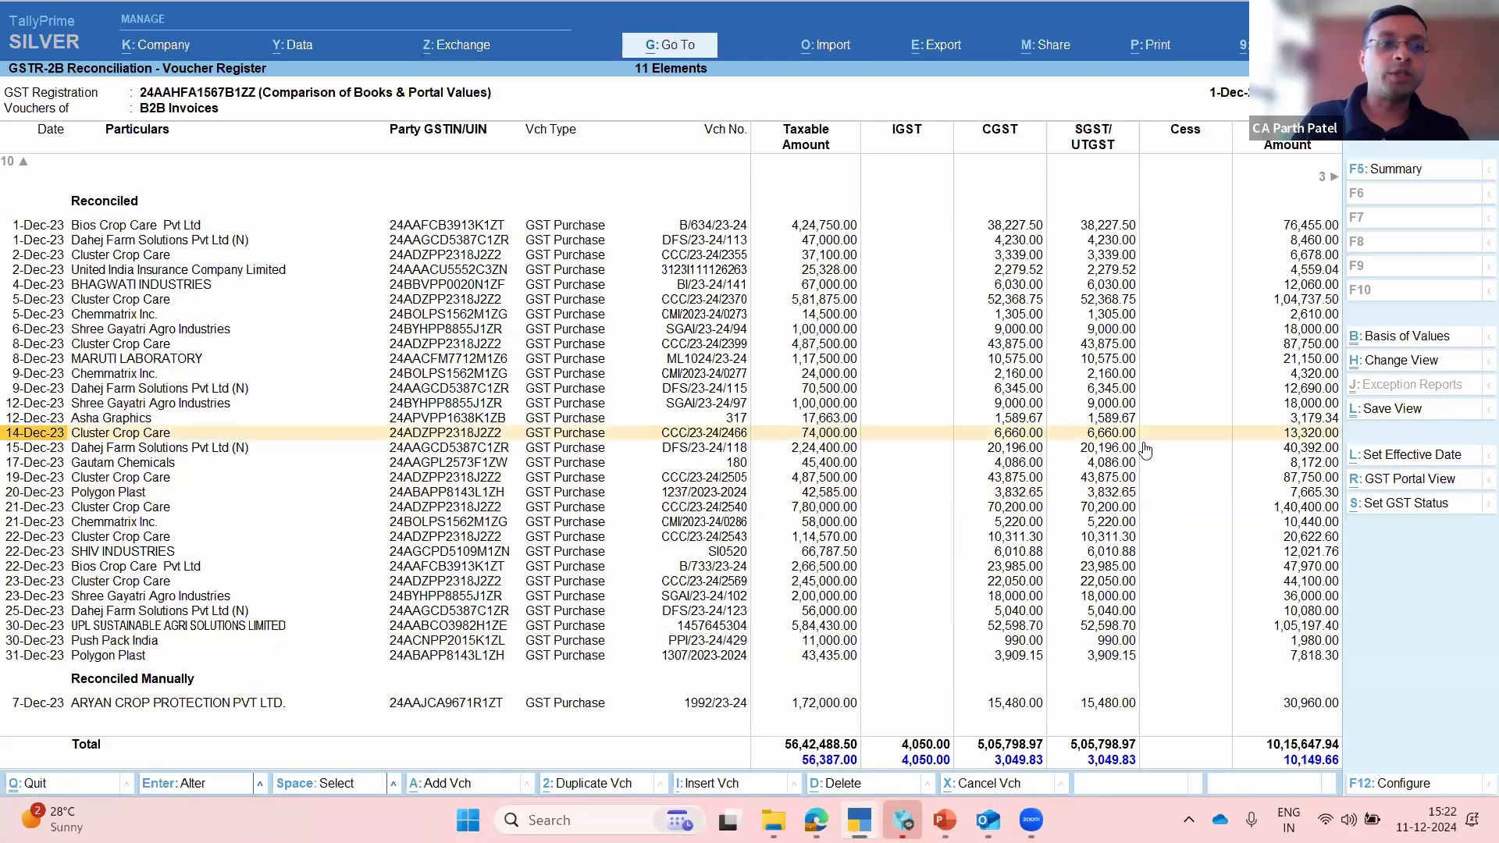
{"action": "key", "text": "Down"}
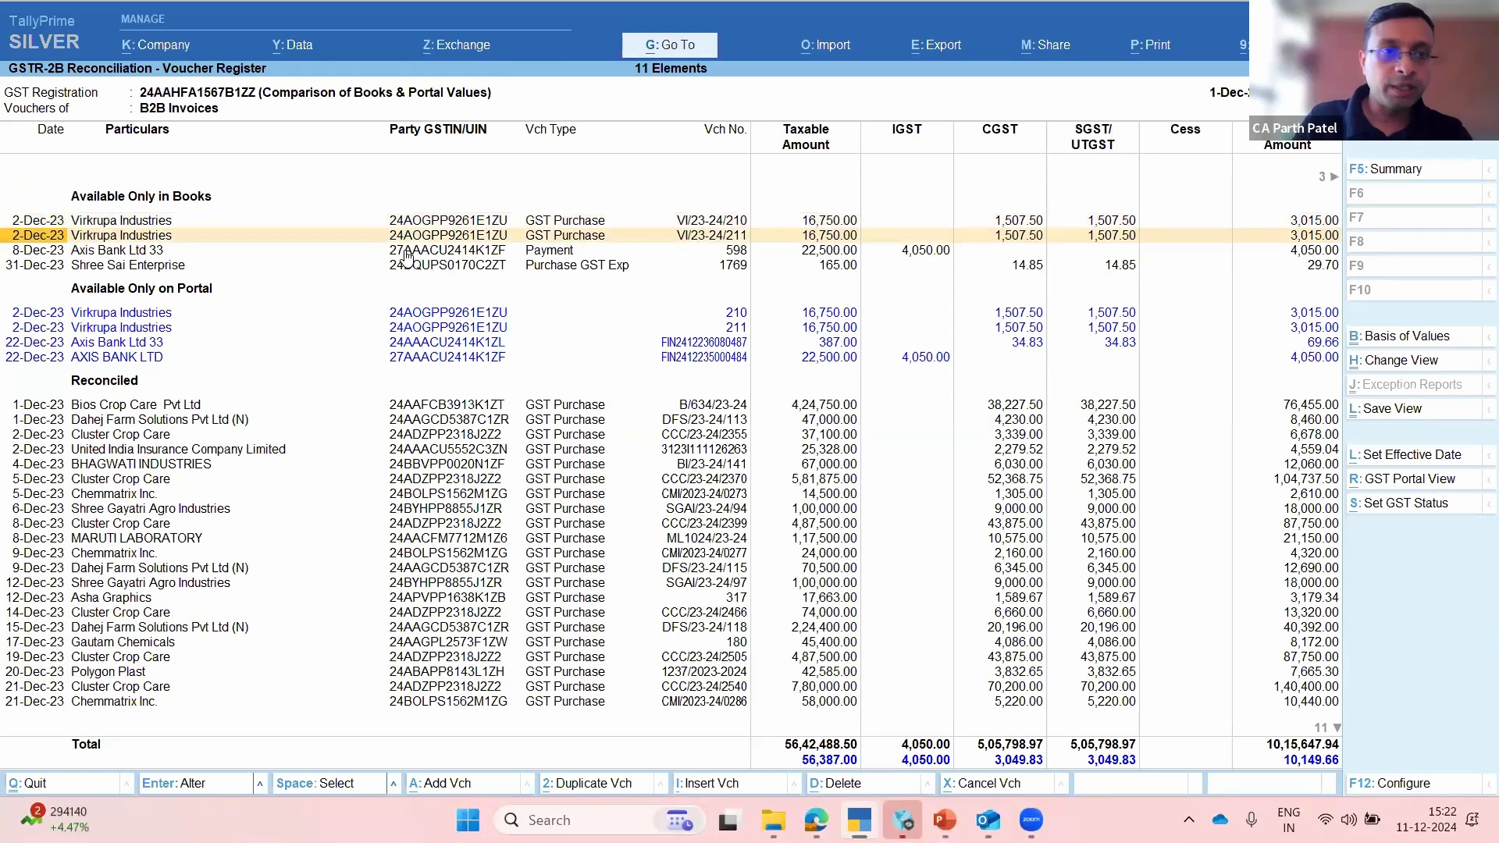
Step: Compare the Virkrupa Industries and Axis Bank vouchers under Available Only in Books with their Available Only on Portal counterparts
{"action": "key", "text": "Down"}
{"action": "key", "text": "Down"}
{"action": "key", "text": "Down"}
{"action": "key", "text": "Down"}
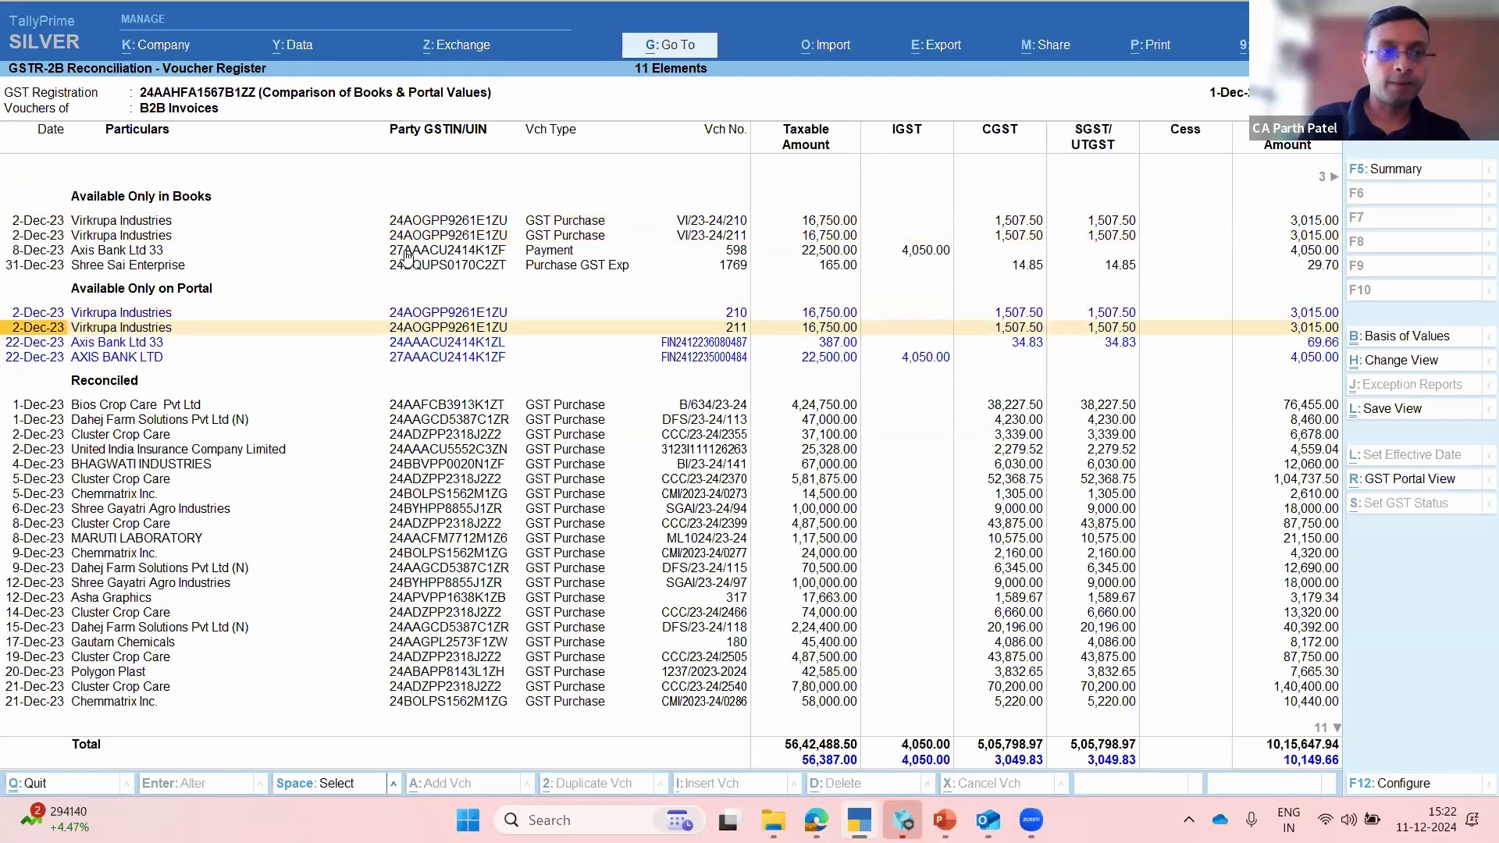
{"action": "key", "text": "Up"}
{"action": "key", "text": "Up"}
{"action": "key", "text": "Up"}
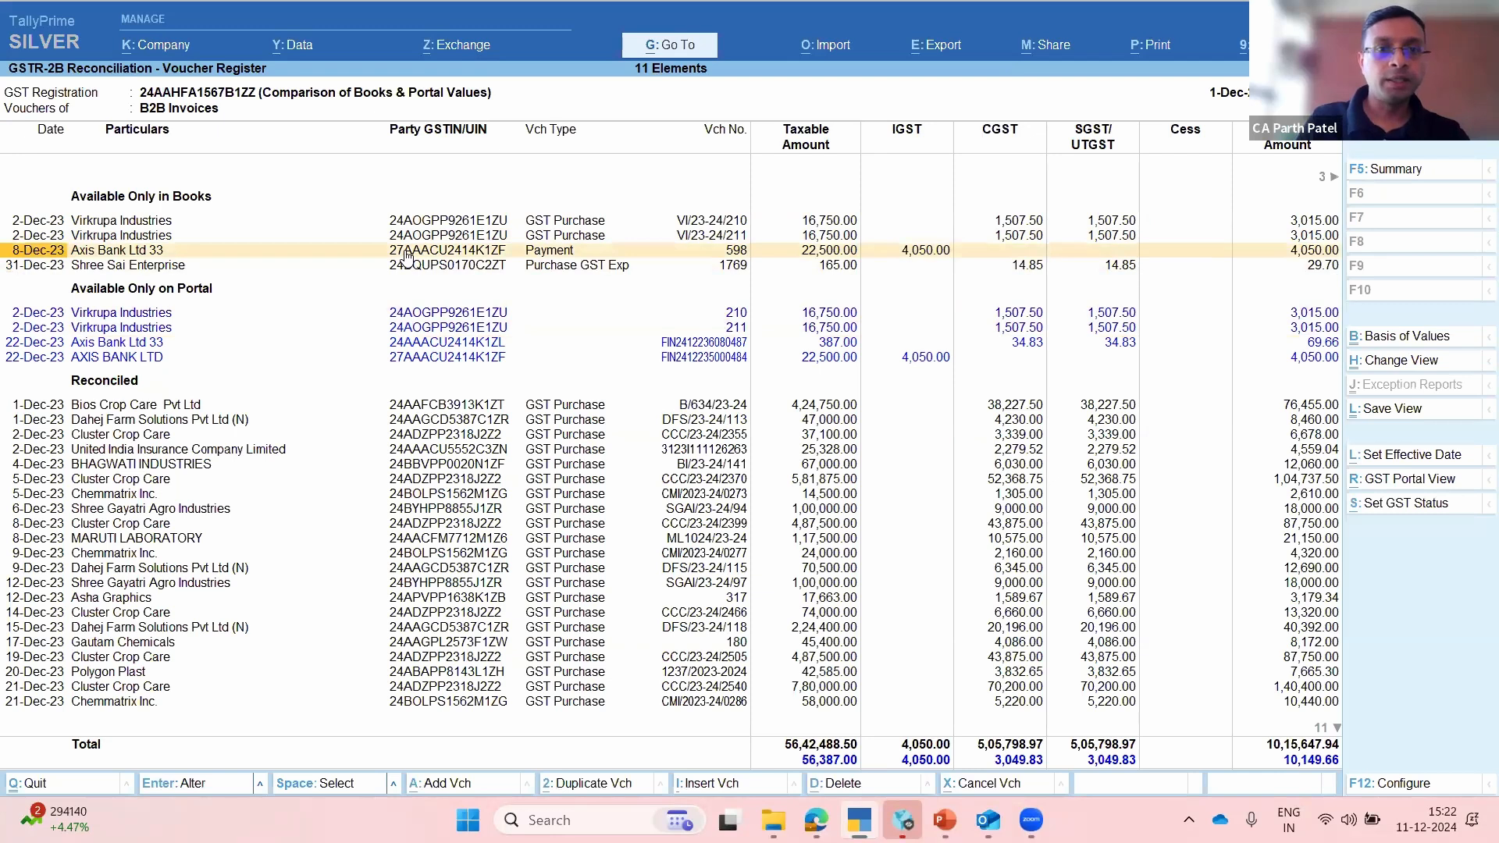
{"action": "key", "text": "Up"}
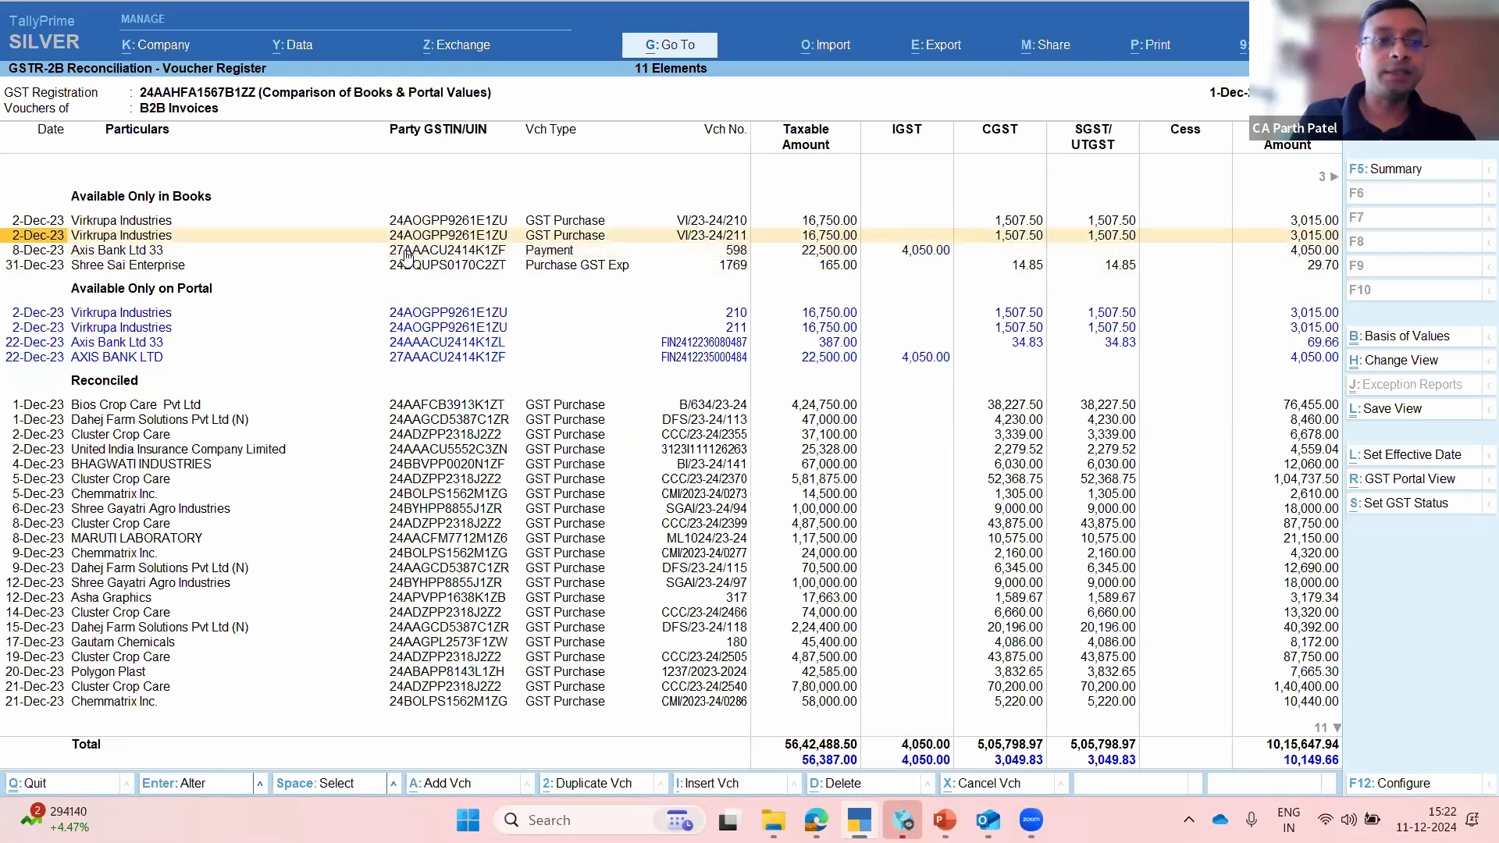
{"action": "key", "text": "Down"}
{"action": "left_click", "coordinate": [406, 255]}
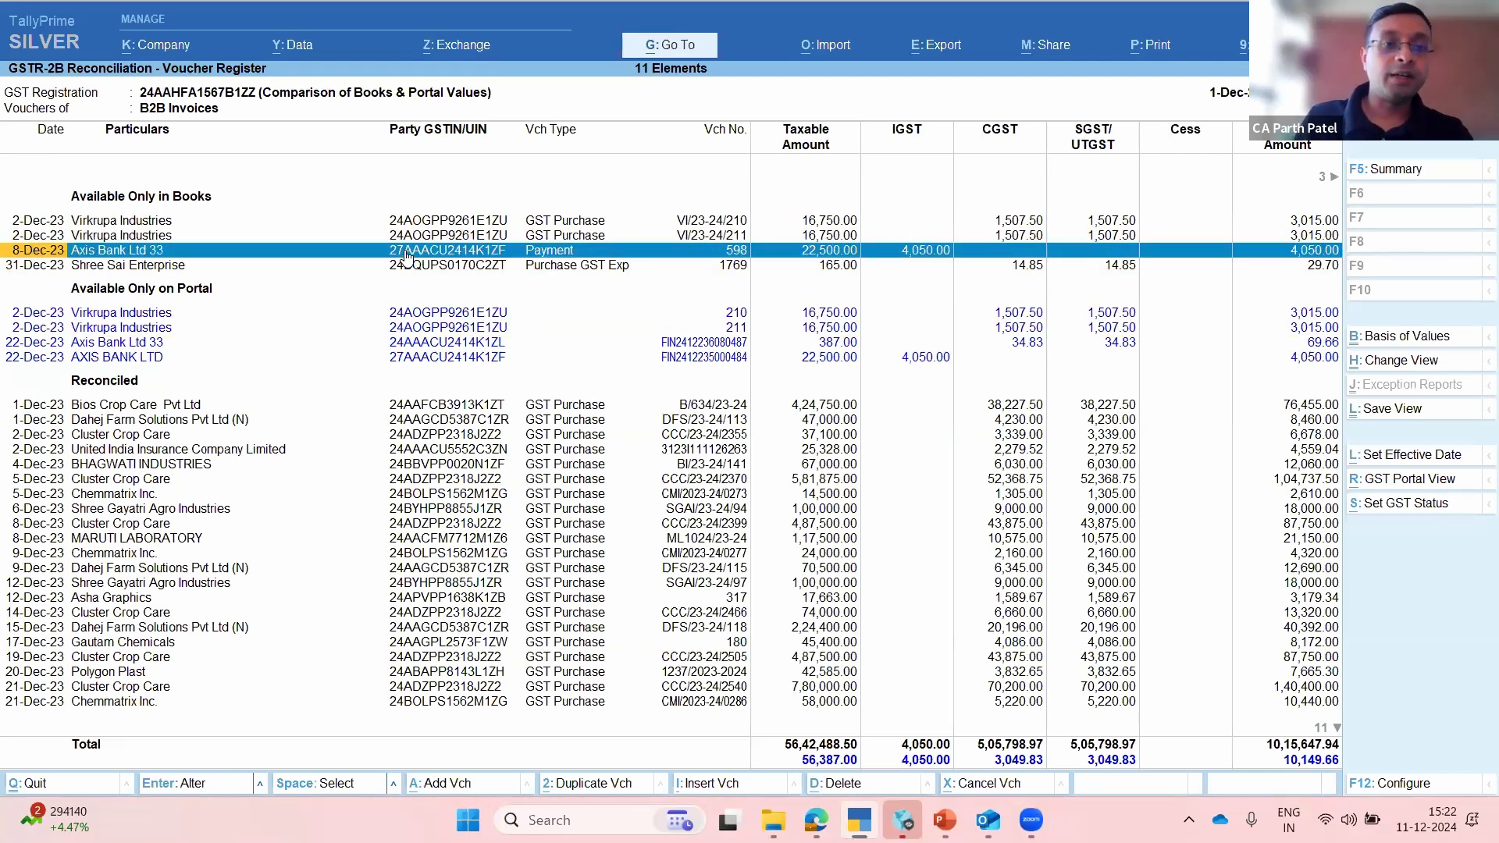
{"action": "key", "text": "Down"}
{"action": "key", "text": "Up"}
{"action": "key", "text": "Up"}
{"action": "key", "text": "Down"}
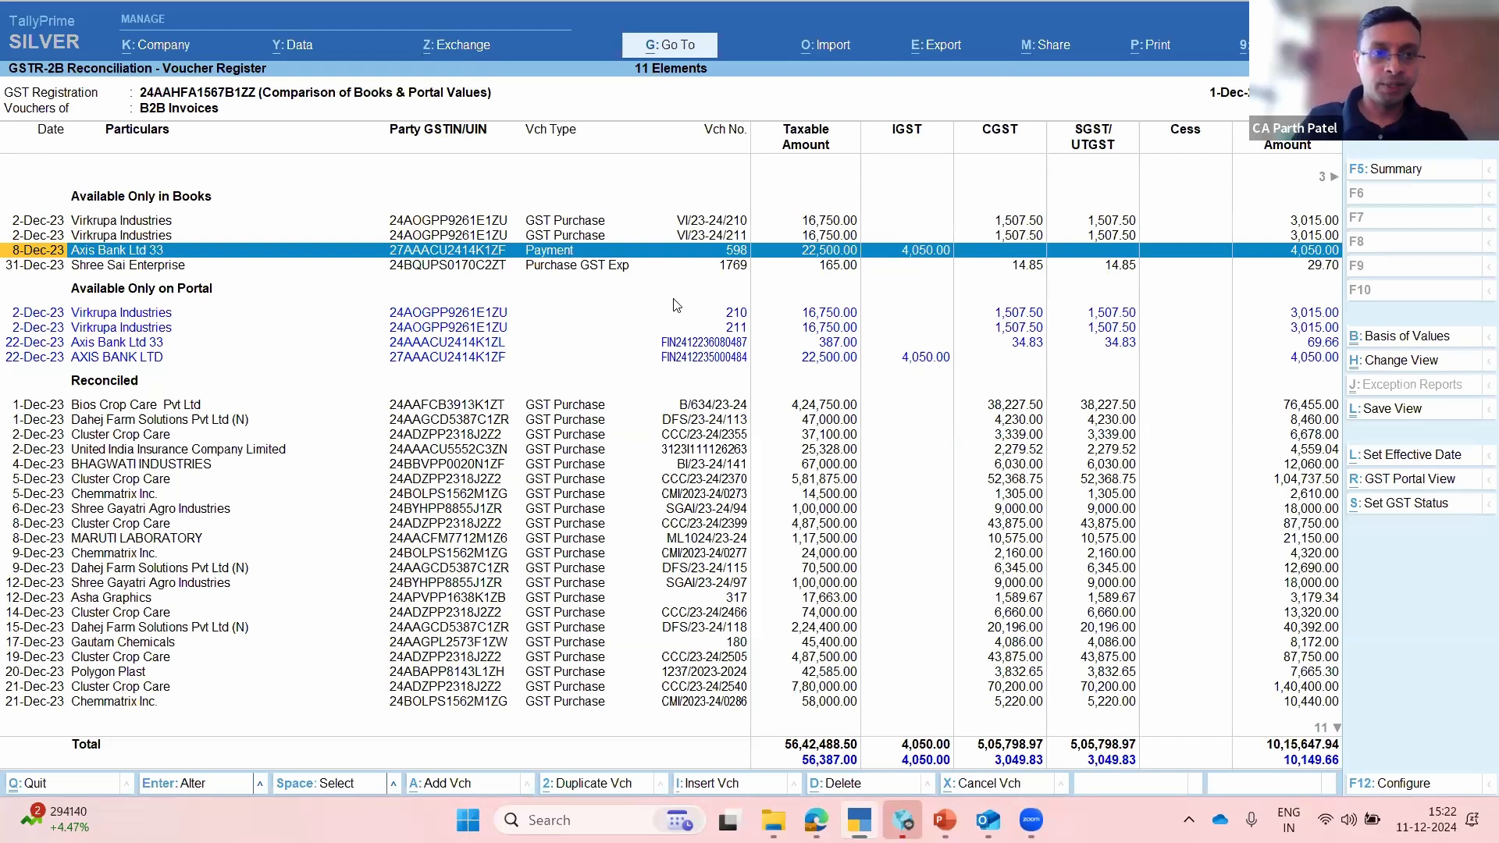
{"action": "key", "text": "Up"}
{"action": "key", "text": "Up"}
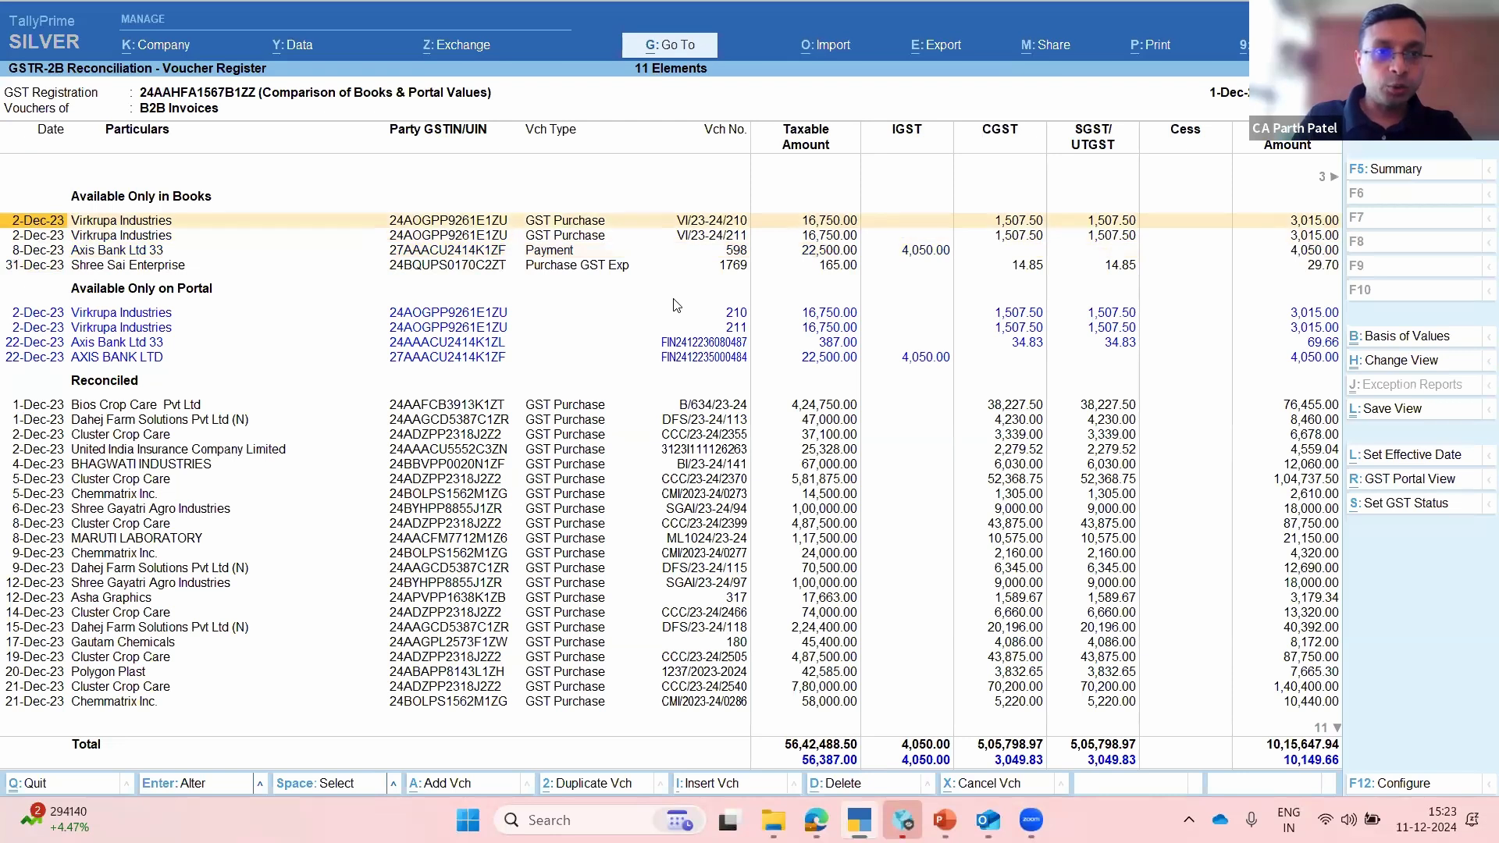
{"action": "key", "text": "space"}
{"action": "key", "text": "space"}
{"action": "key", "text": "Up"}
{"action": "key", "text": "space"}
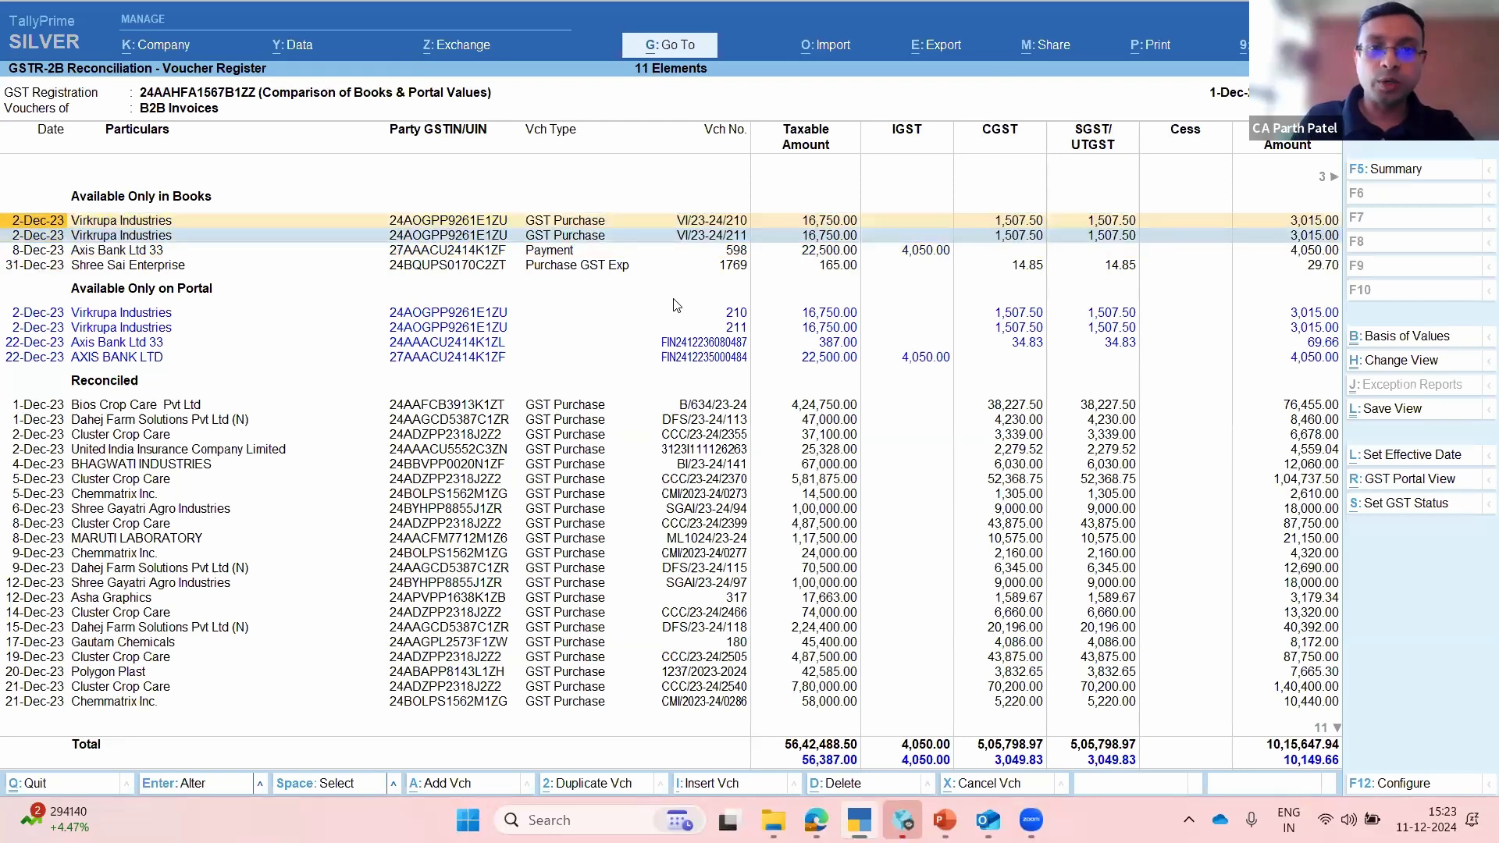
{"action": "key", "text": "Down"}
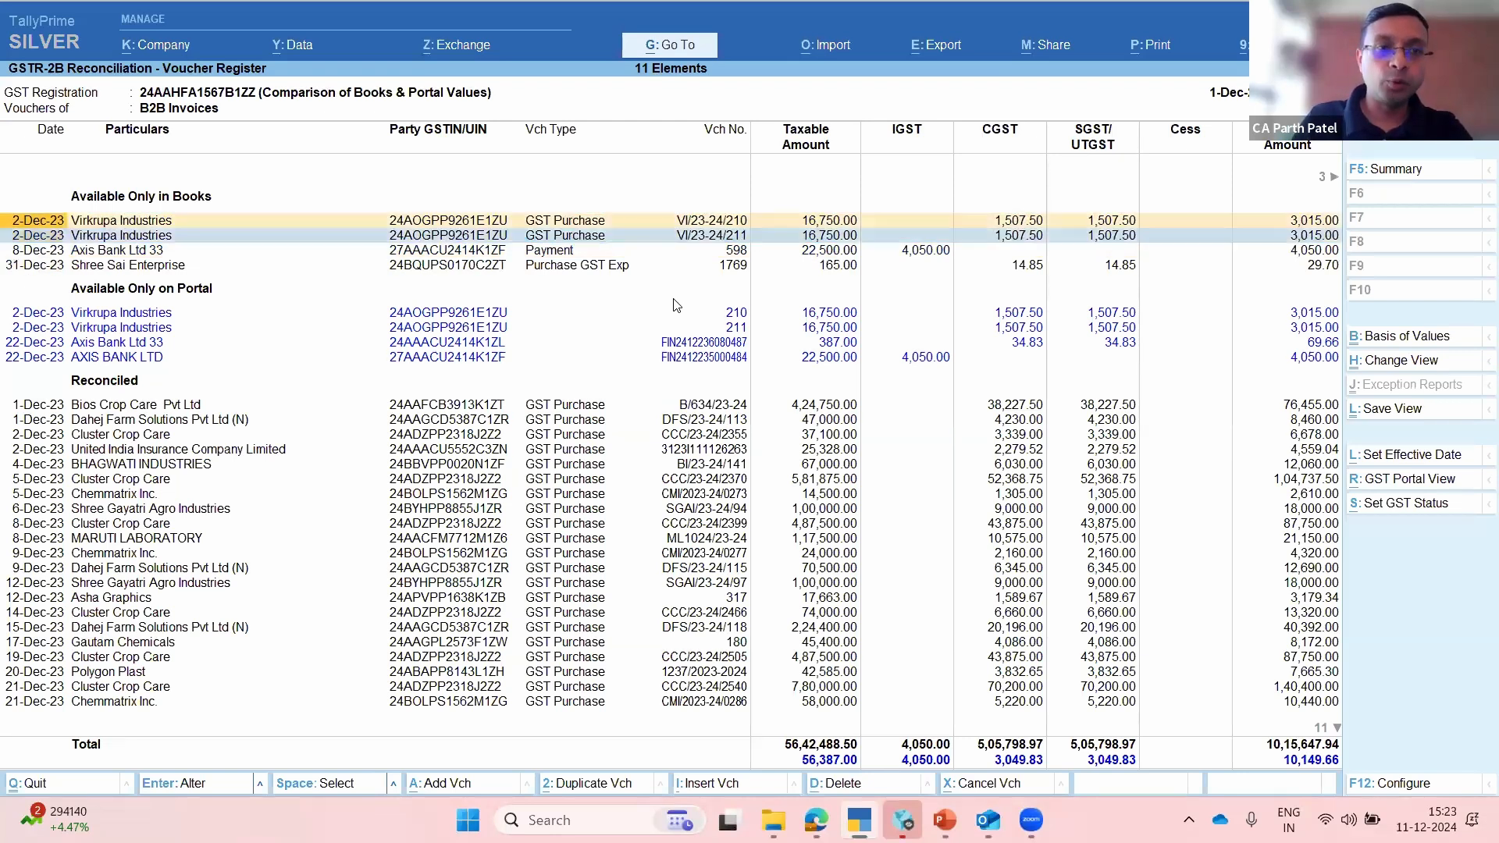
{"action": "key", "text": "Down"}
{"action": "key", "text": "Down"}
{"action": "key", "text": "Up"}
{"action": "key", "text": "Up"}
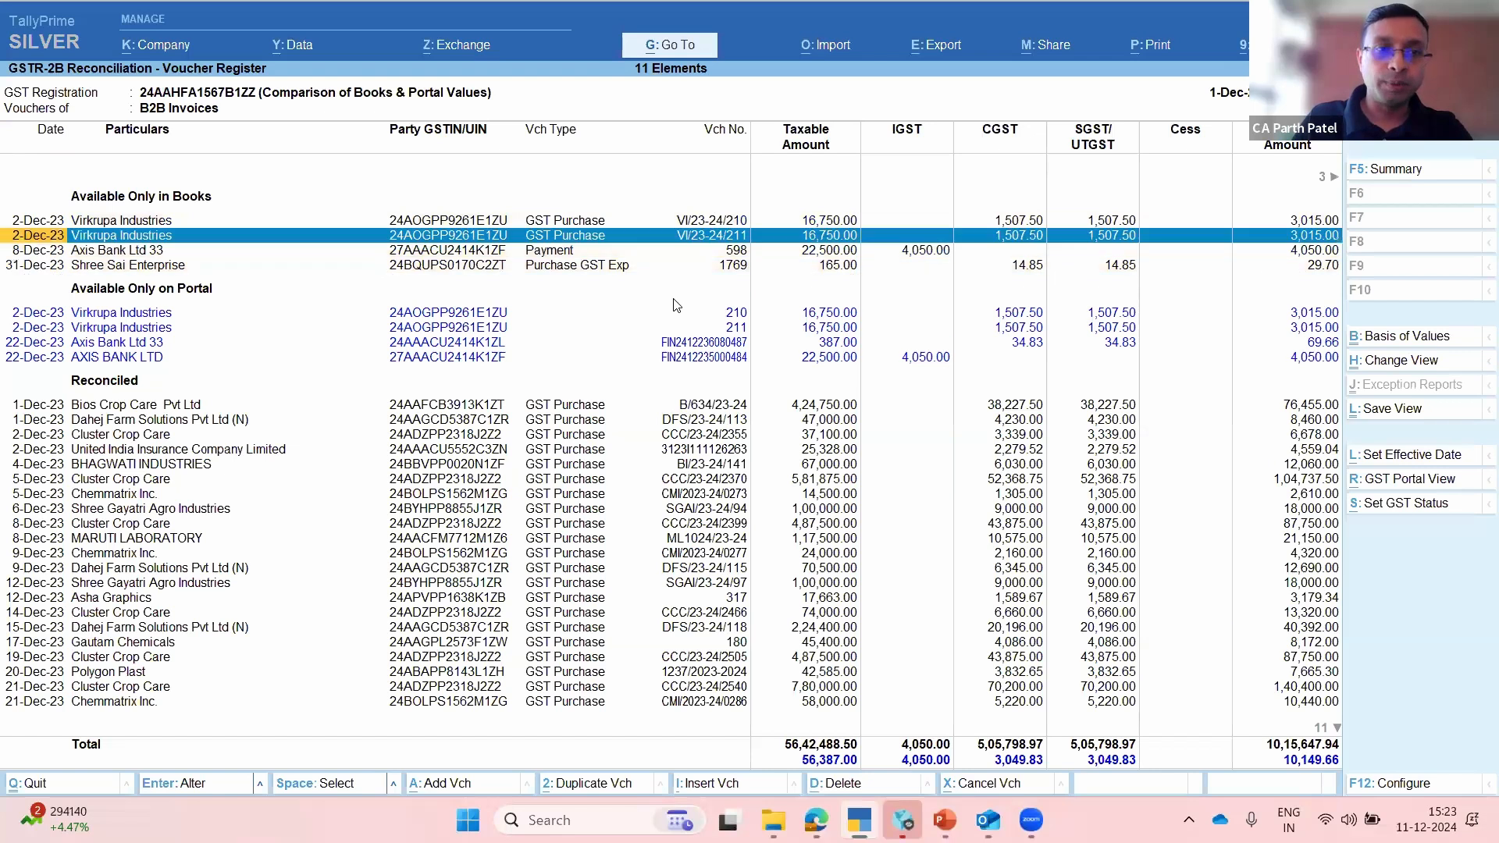
{"action": "key", "text": "space"}
Step: Check the voucher numbers and amounts of the book-only Virkrupa, Axis Bank and Shree Sai Enterprise entries against the portal entries
{"action": "key", "text": "Down"}
{"action": "key", "text": "Down"}
{"action": "key", "text": "Down"}
{"action": "key", "text": "Down"}
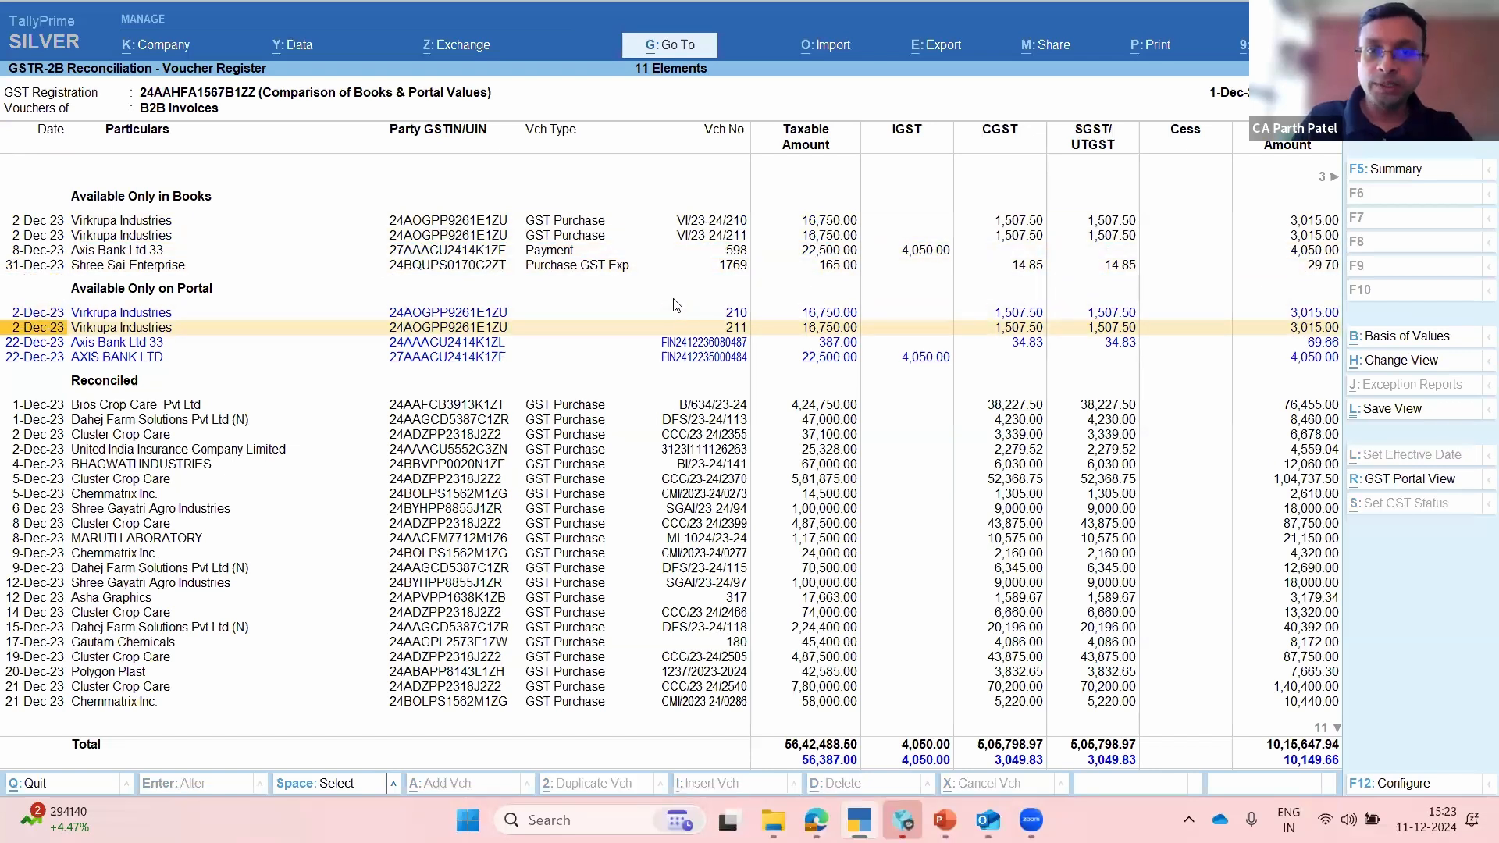
{"action": "key", "text": "Up"}
{"action": "key", "text": "Up"}
{"action": "key", "text": "Up"}
{"action": "key", "text": "Up"}
{"action": "key", "text": "Up"}
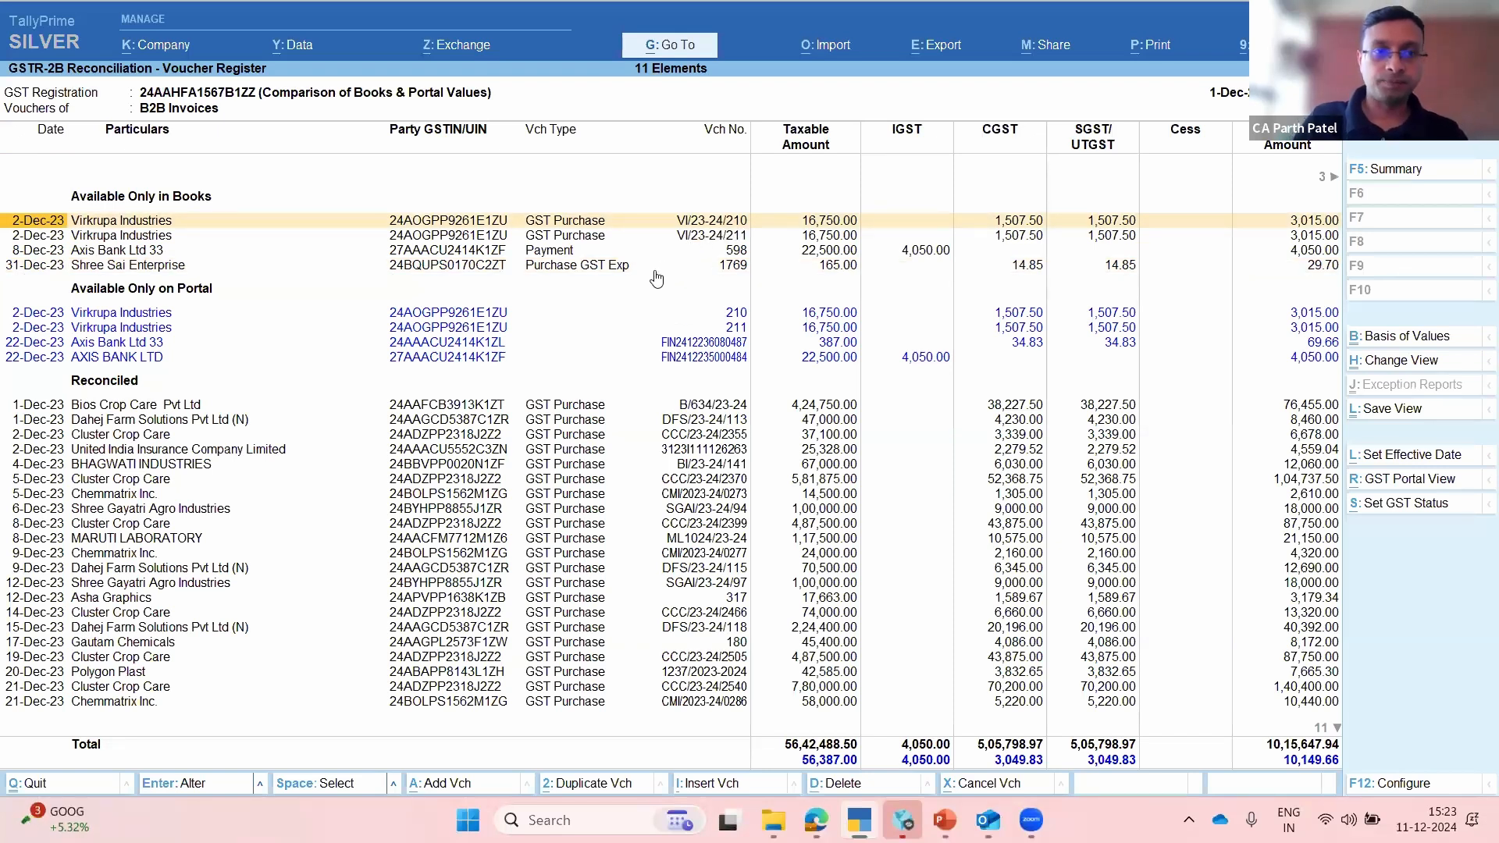
{"action": "key", "text": "Down"}
{"action": "key", "text": "Down"}
{"action": "key", "text": "Down"}
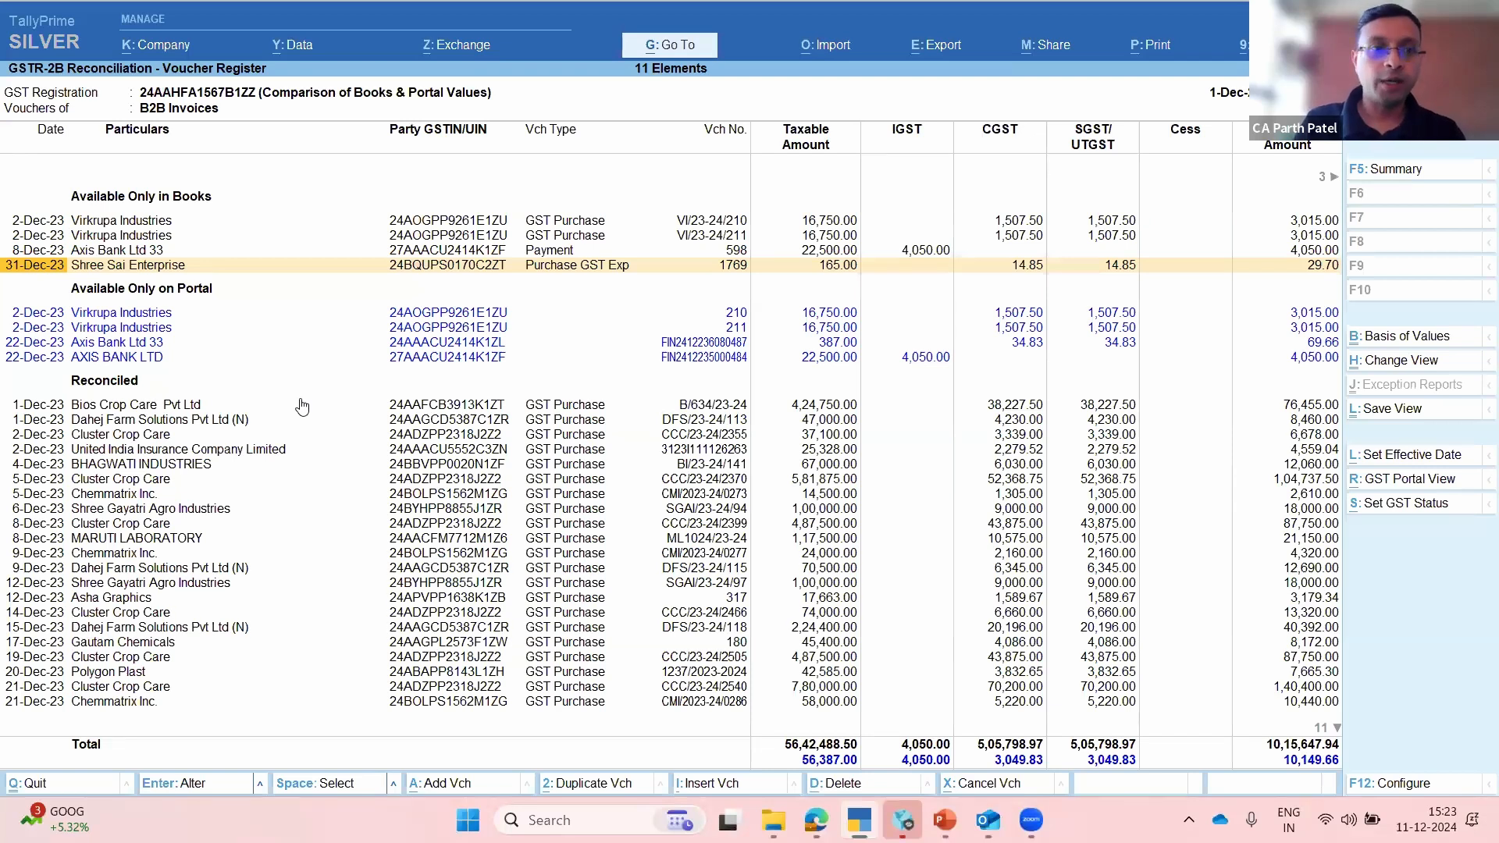
{"action": "key", "text": "Up"}
{"action": "key", "text": "Up"}
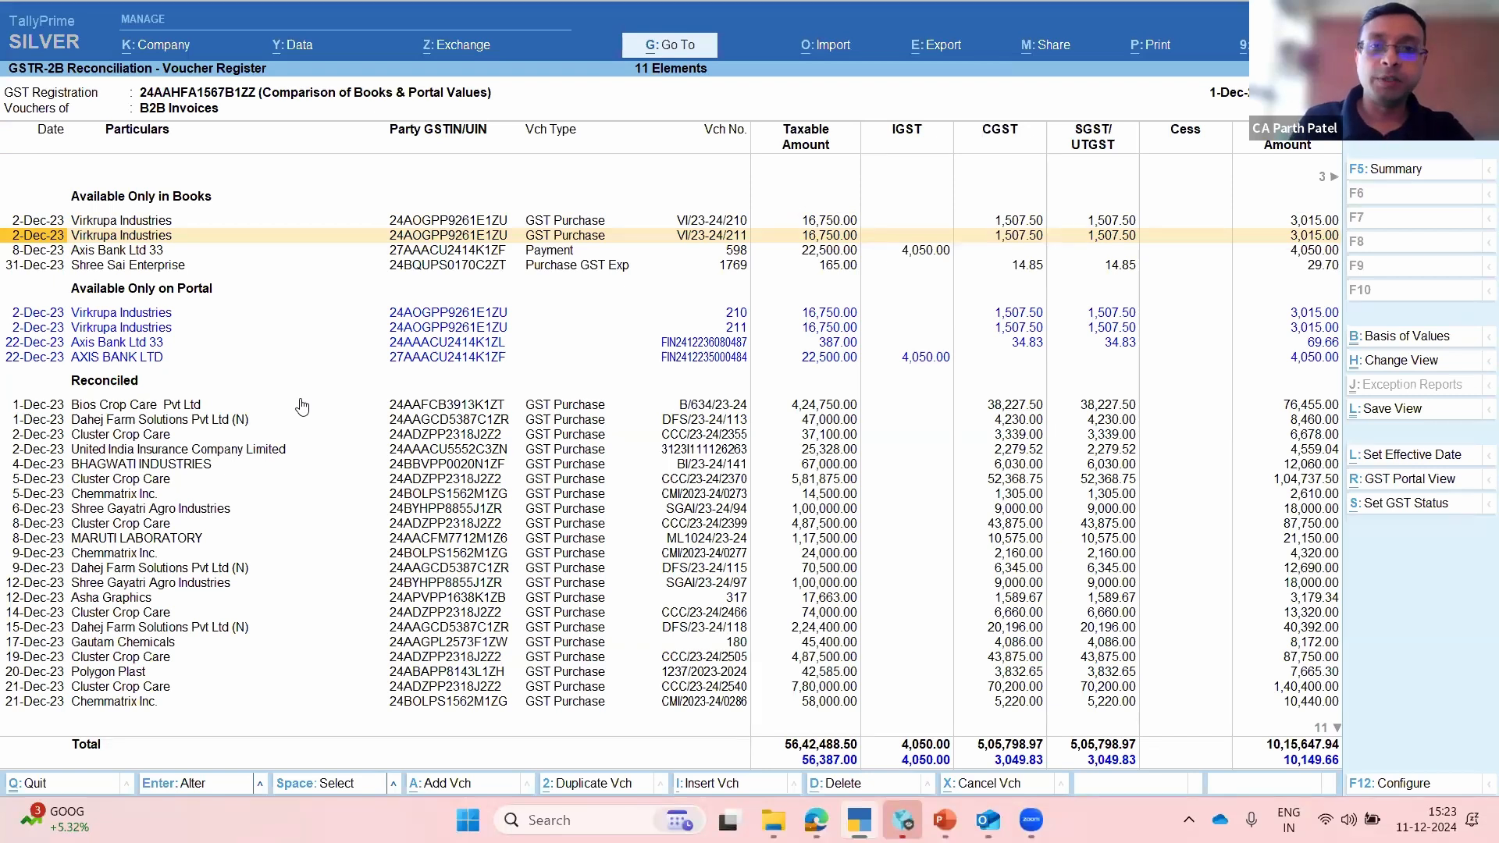
Step: Return to the main GSTR-2B Reconciliation report and open the vouchers listed as Available Only in Books
{"action": "key", "text": "Escape"}
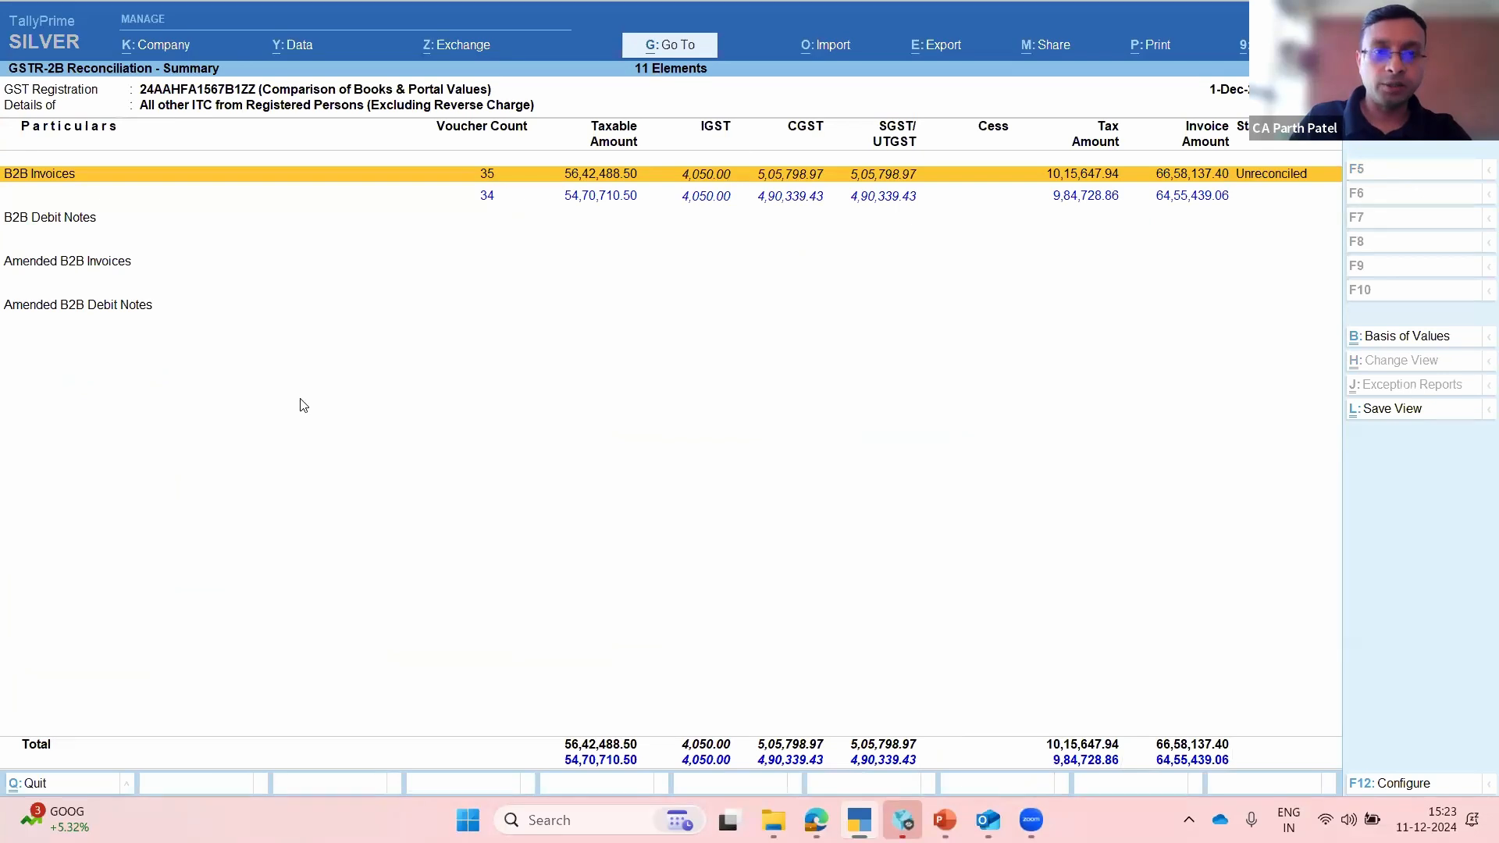
{"action": "key", "text": "Escape"}
{"action": "key", "text": "Down"}
{"action": "key", "text": "Down"}
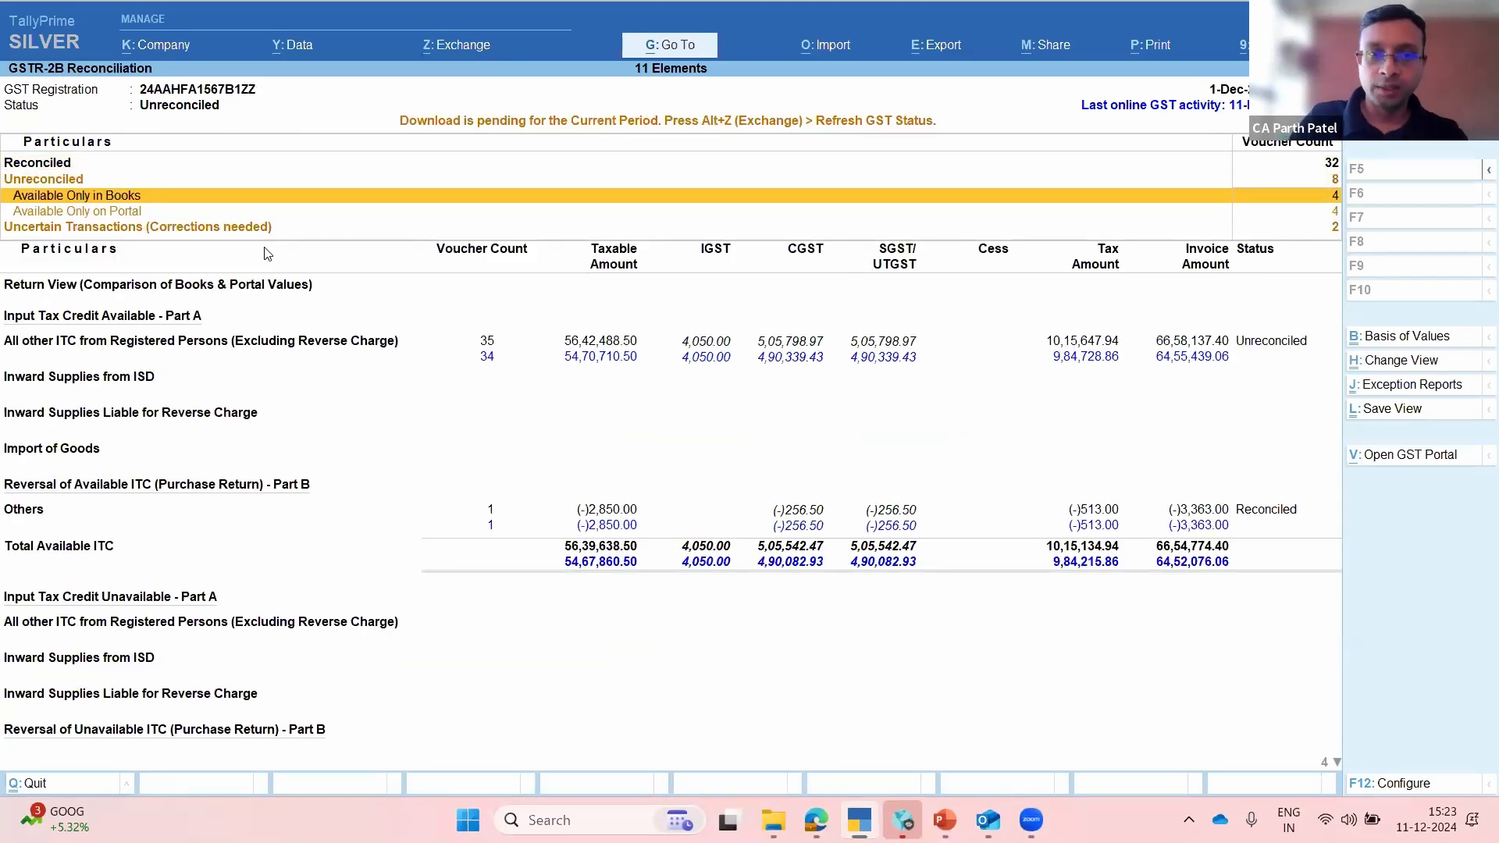
{"action": "key", "text": "Return"}
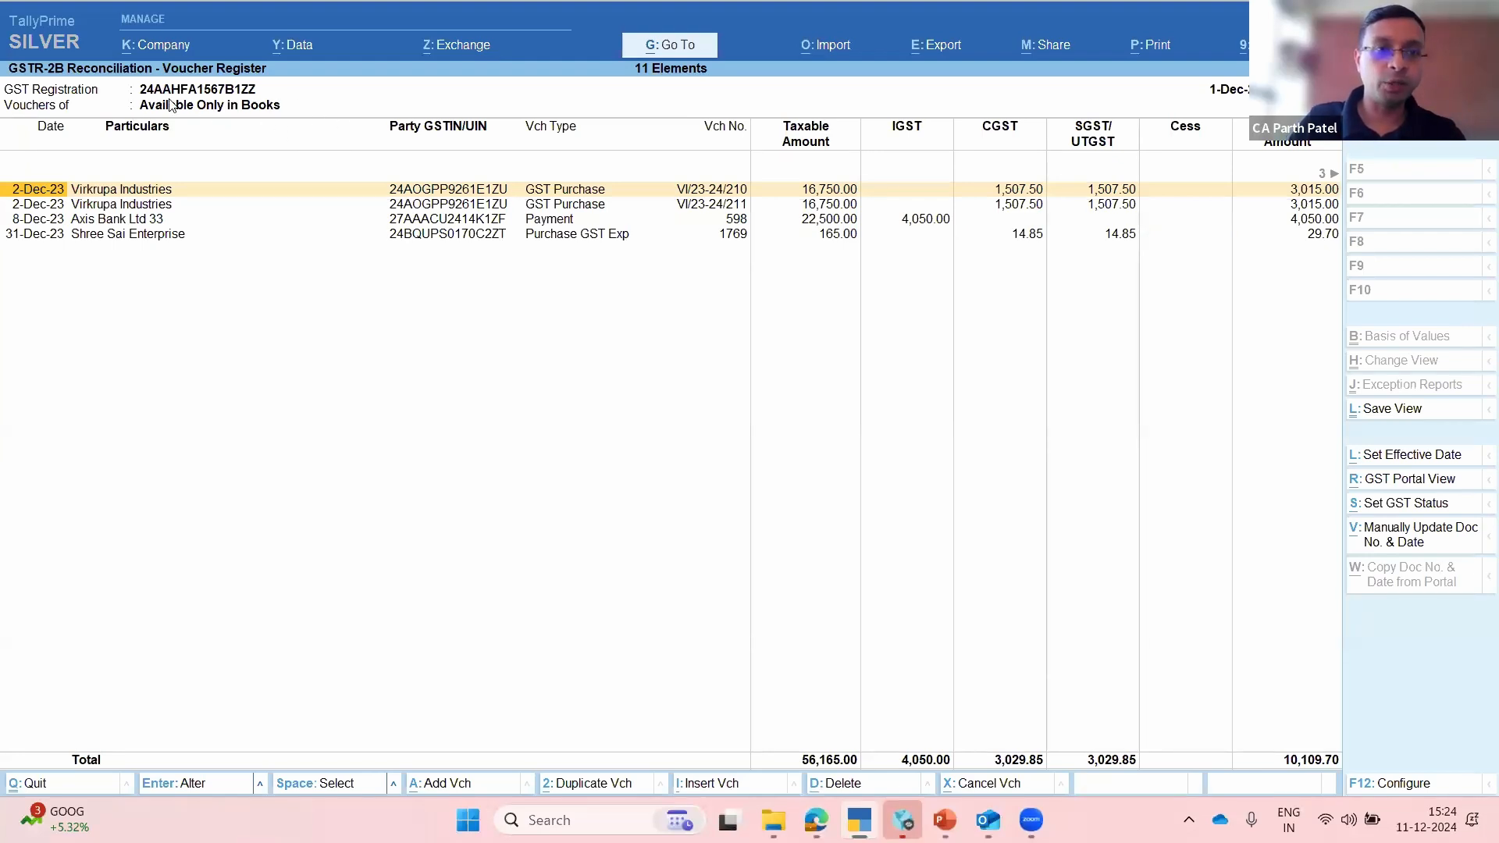
Step: Configure the voucher register to show potential matches between Books and Portal, keeping default sorting and no stripe view
{"action": "left_click", "coordinate": [1414, 786]}
{"action": "key", "text": "Down"}
{"action": "key", "text": "Down"}
{"action": "key", "text": "Down"}
{"action": "key", "text": "Down"}
{"action": "key", "text": "Down"}
{"action": "key", "text": "Down"}
{"action": "key", "text": "Down"}
{"action": "key", "text": "Down"}
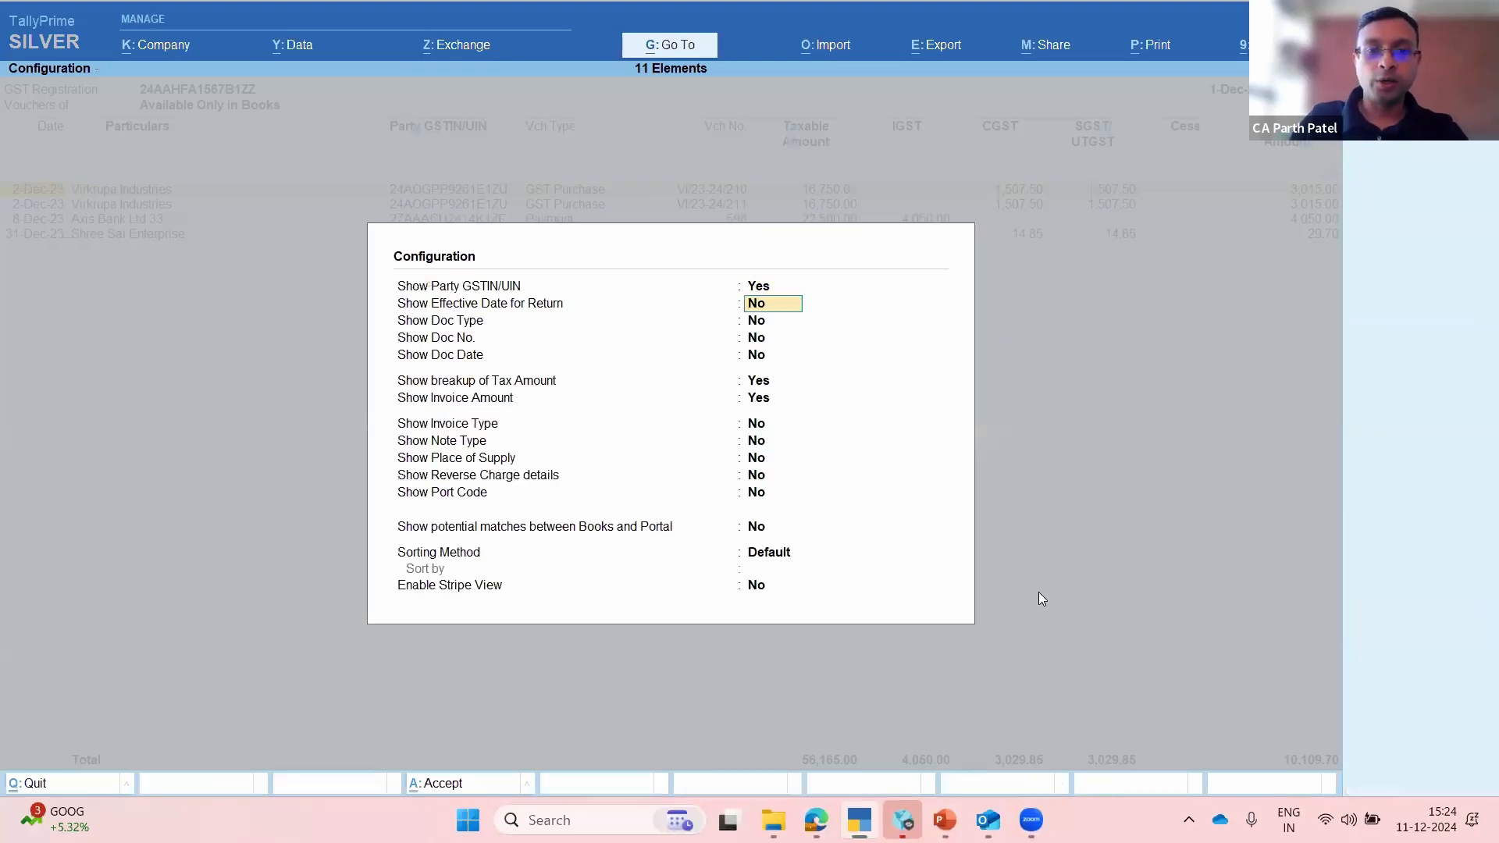
{"action": "key", "text": "Down"}
{"action": "key", "text": "Down"}
{"action": "key", "text": "Down"}
{"action": "key", "text": "Down"}
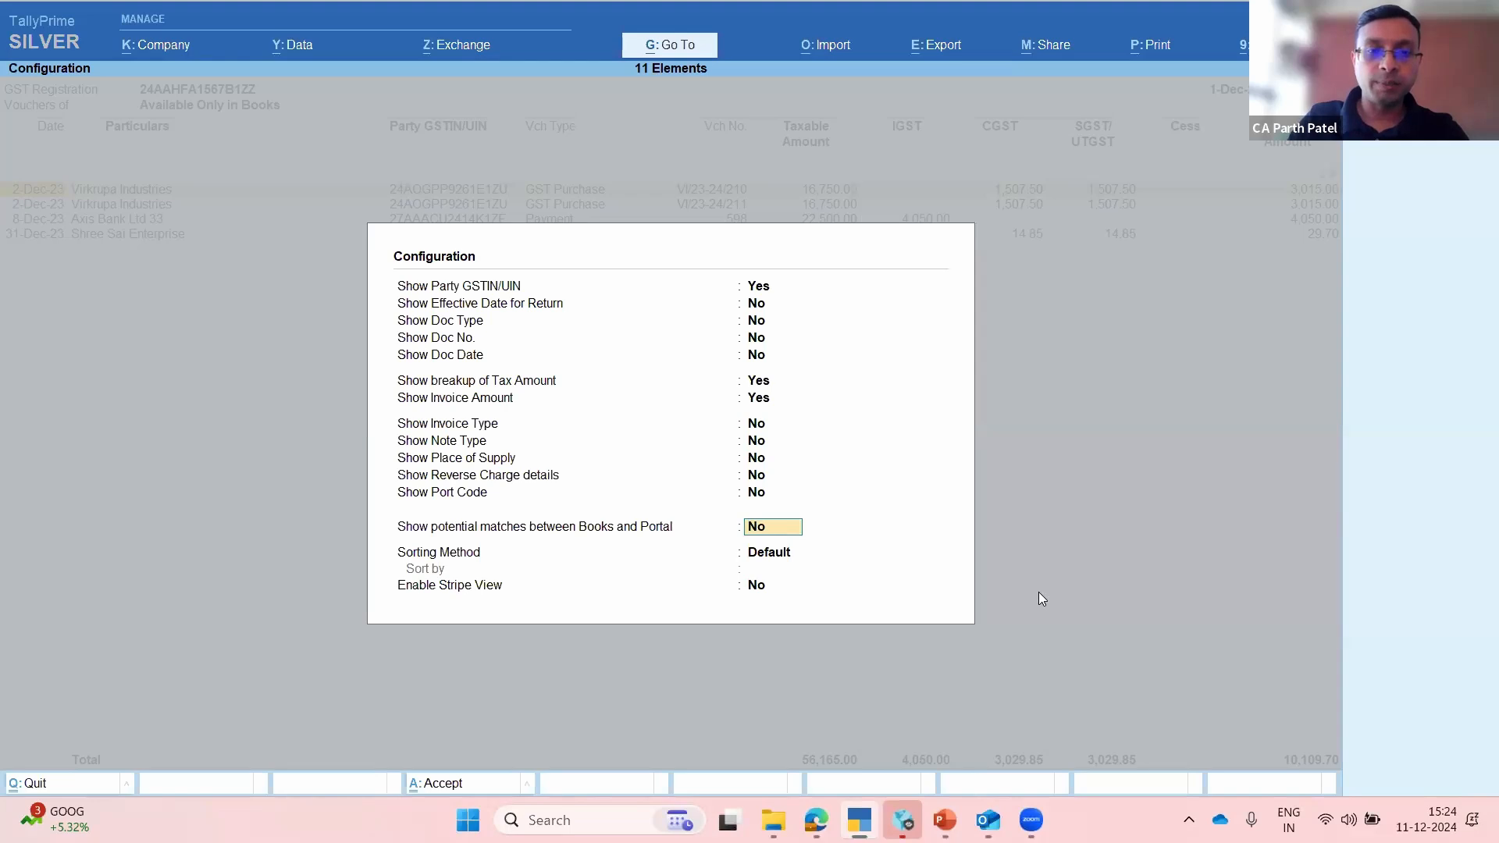
{"action": "type", "text": "y"}
{"action": "key", "text": "Return"}
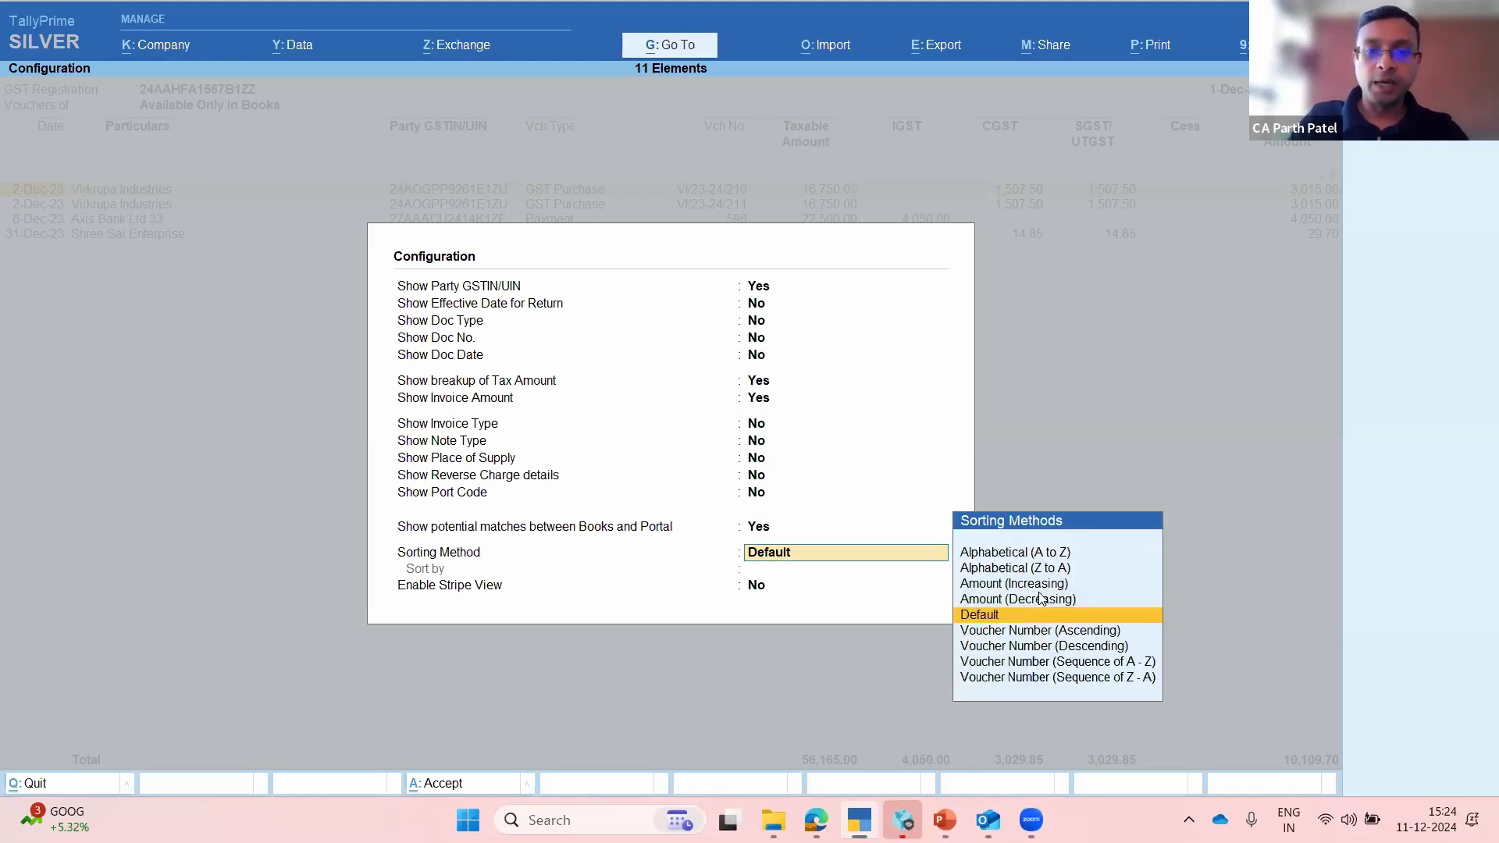
{"action": "key", "text": "Return"}
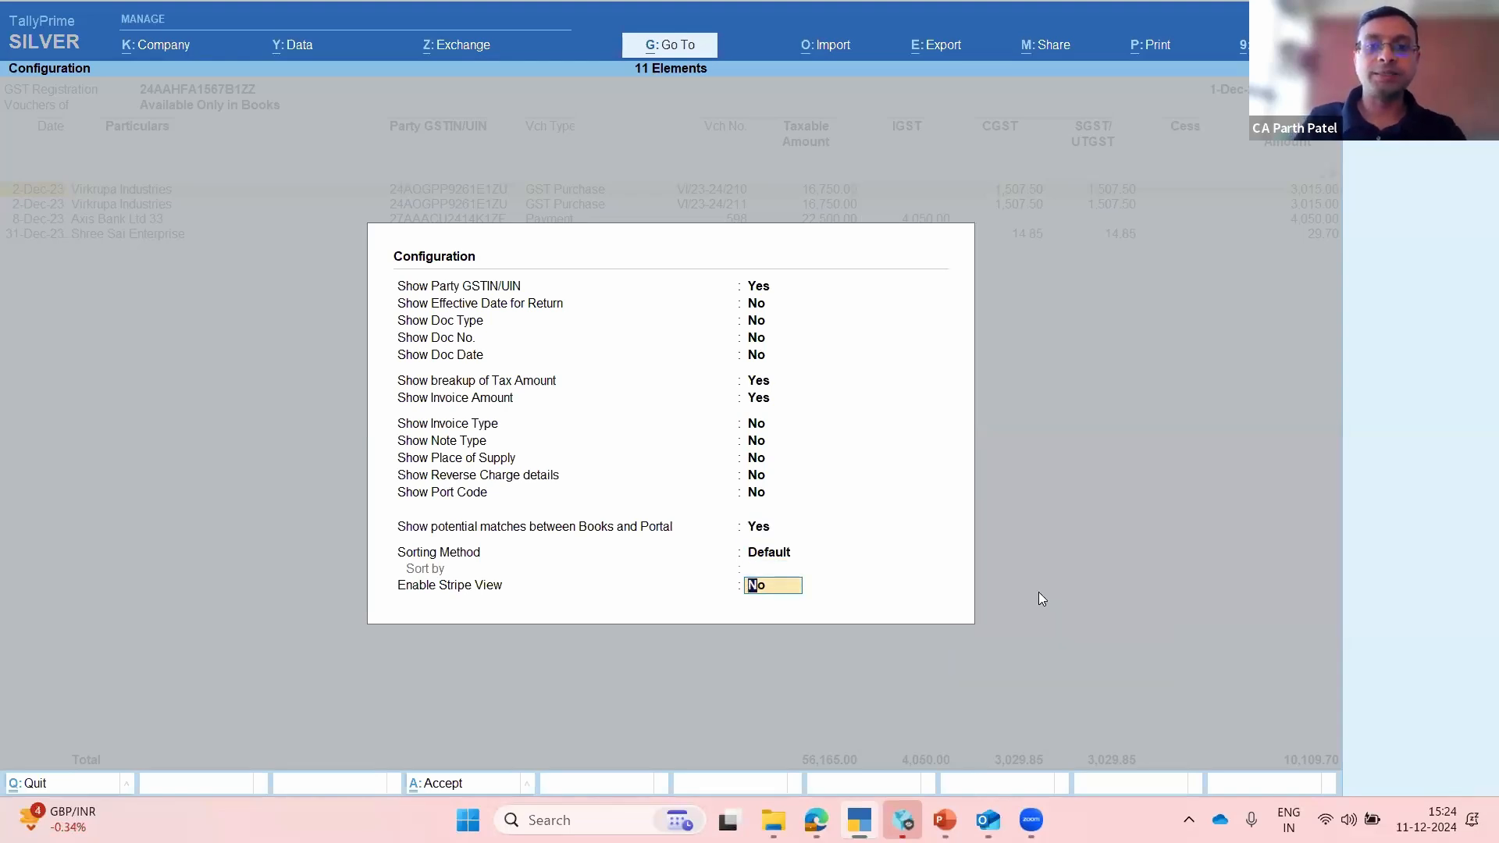
{"action": "key", "text": "Return"}
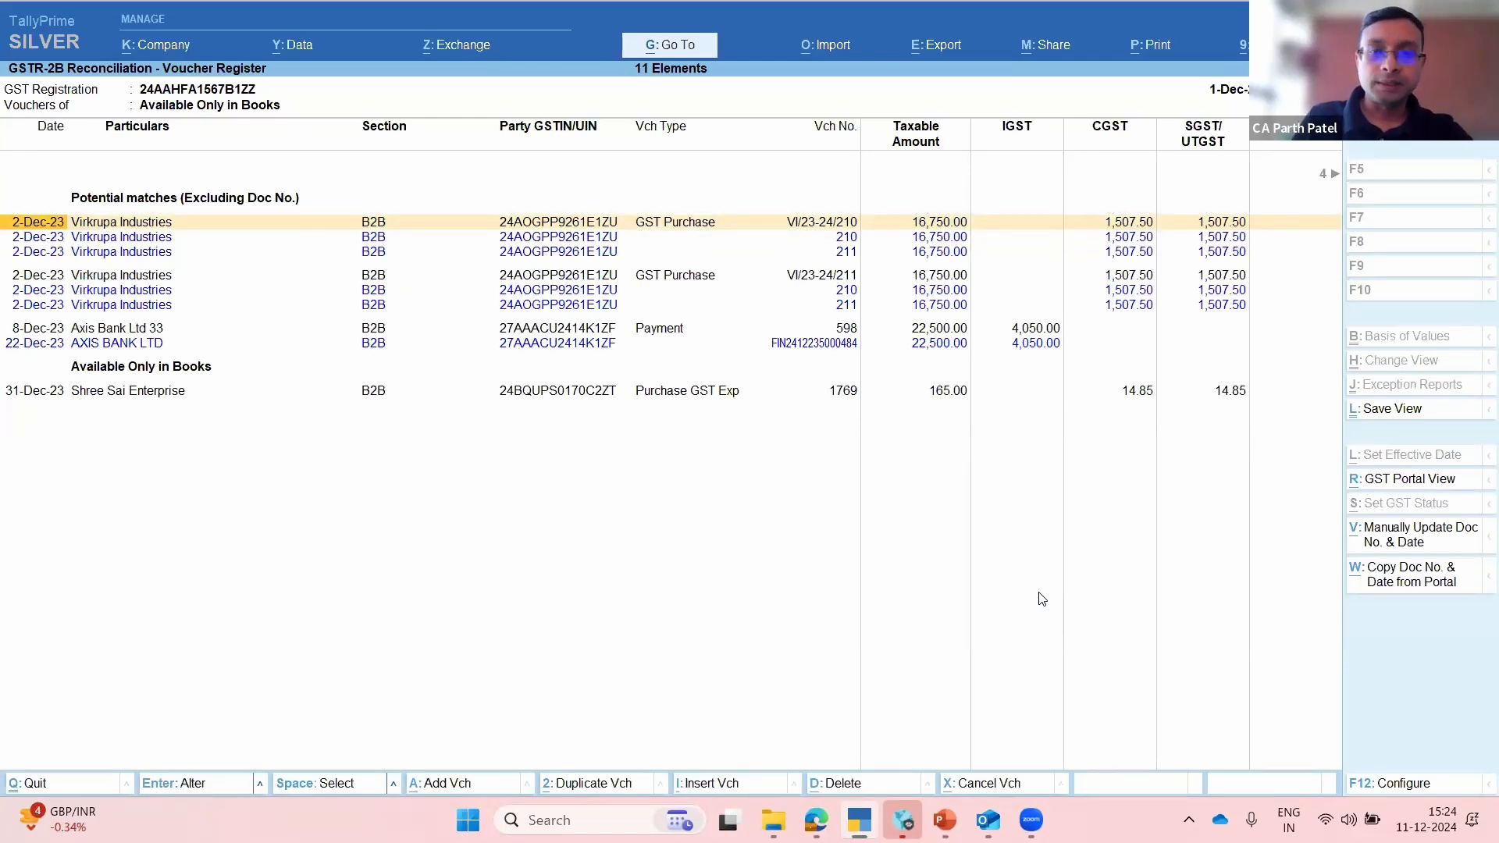
Step: Compare the two Virkrupa Industries book vouchers with the portal entries listed beneath each under Potential matches (Excluding Doc No.)
{"action": "key", "text": "Down"}
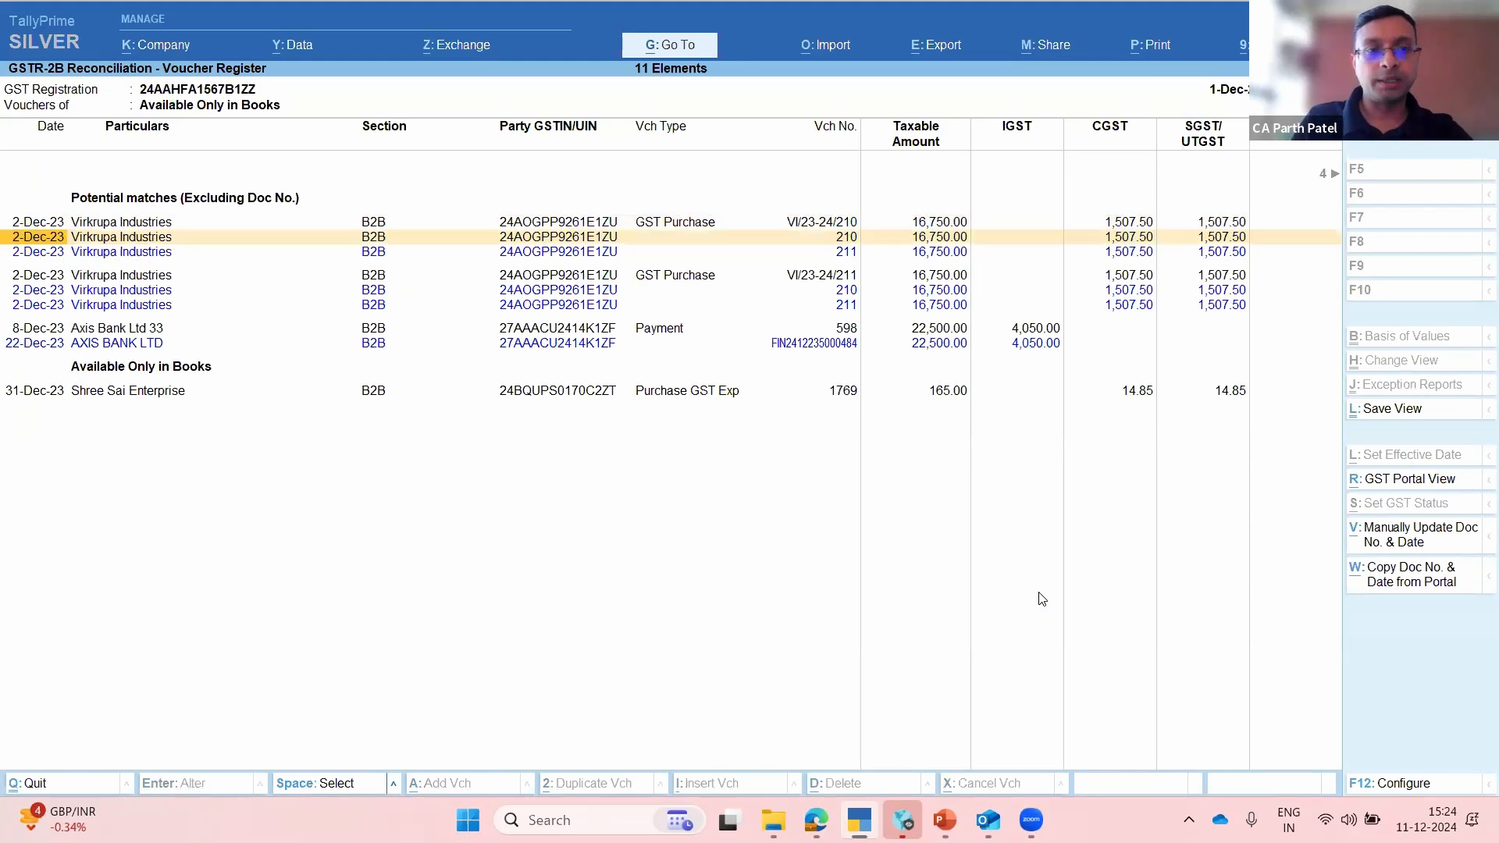
{"action": "key", "text": "Down"}
{"action": "key", "text": "Down"}
{"action": "key", "text": "Down"}
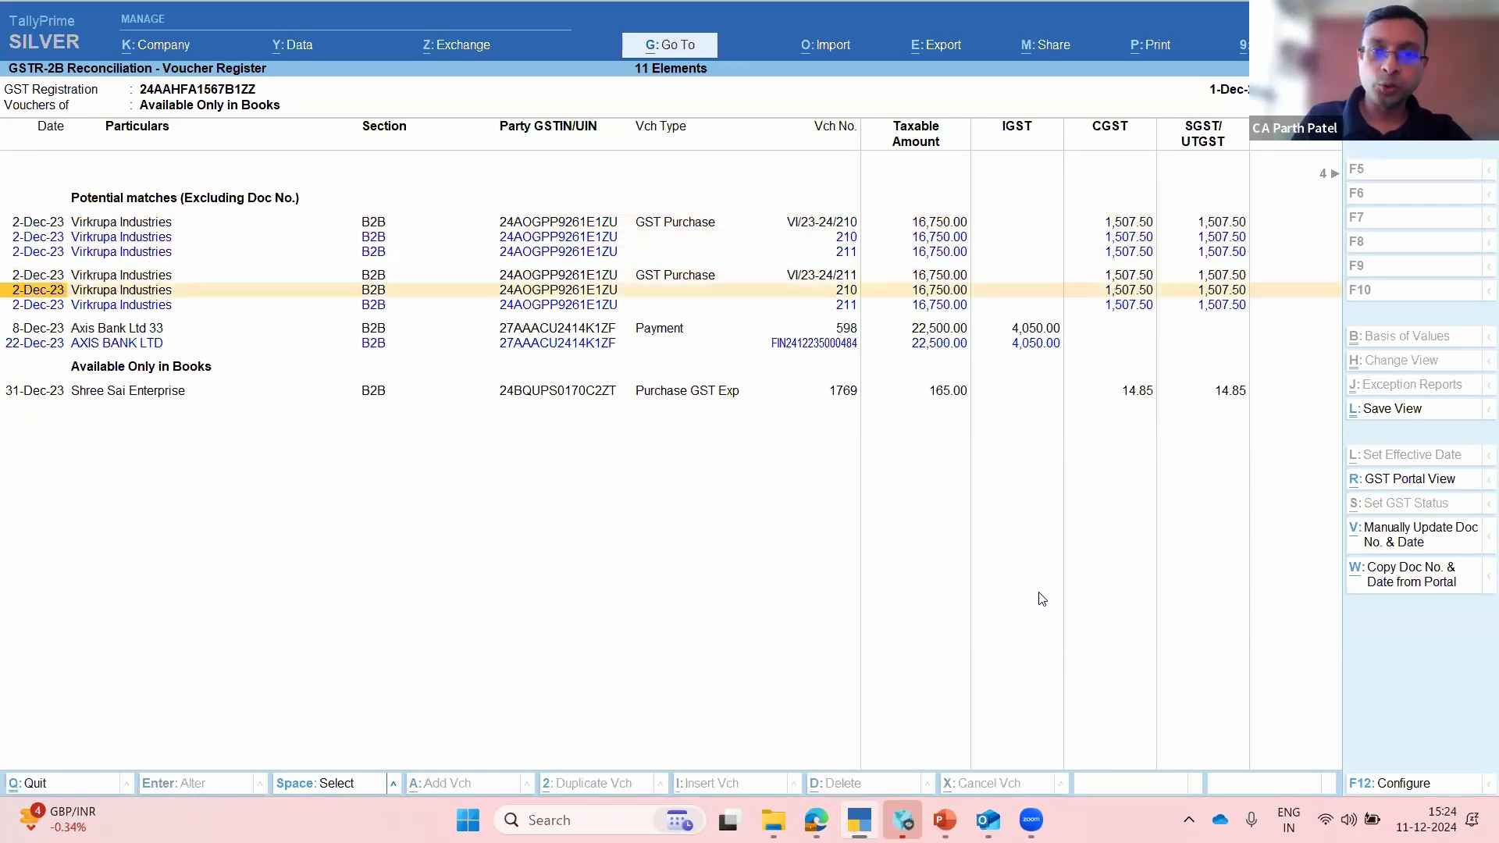
{"action": "key", "text": "Down"}
{"action": "key", "text": "Up"}
{"action": "key", "text": "Up"}
{"action": "key", "text": "Up"}
{"action": "key", "text": "Up"}
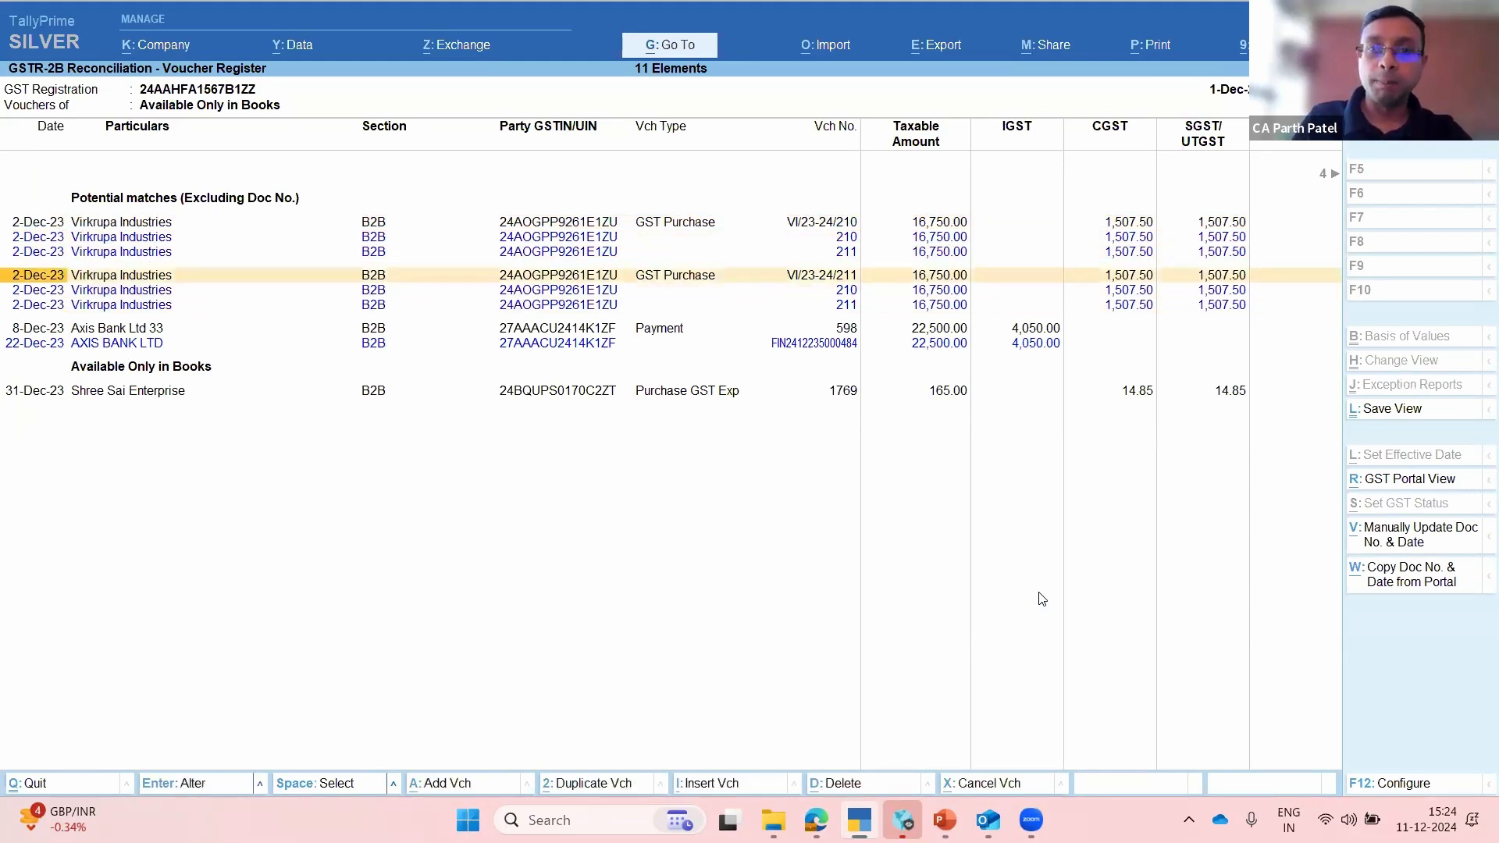
{"action": "key", "text": "Up"}
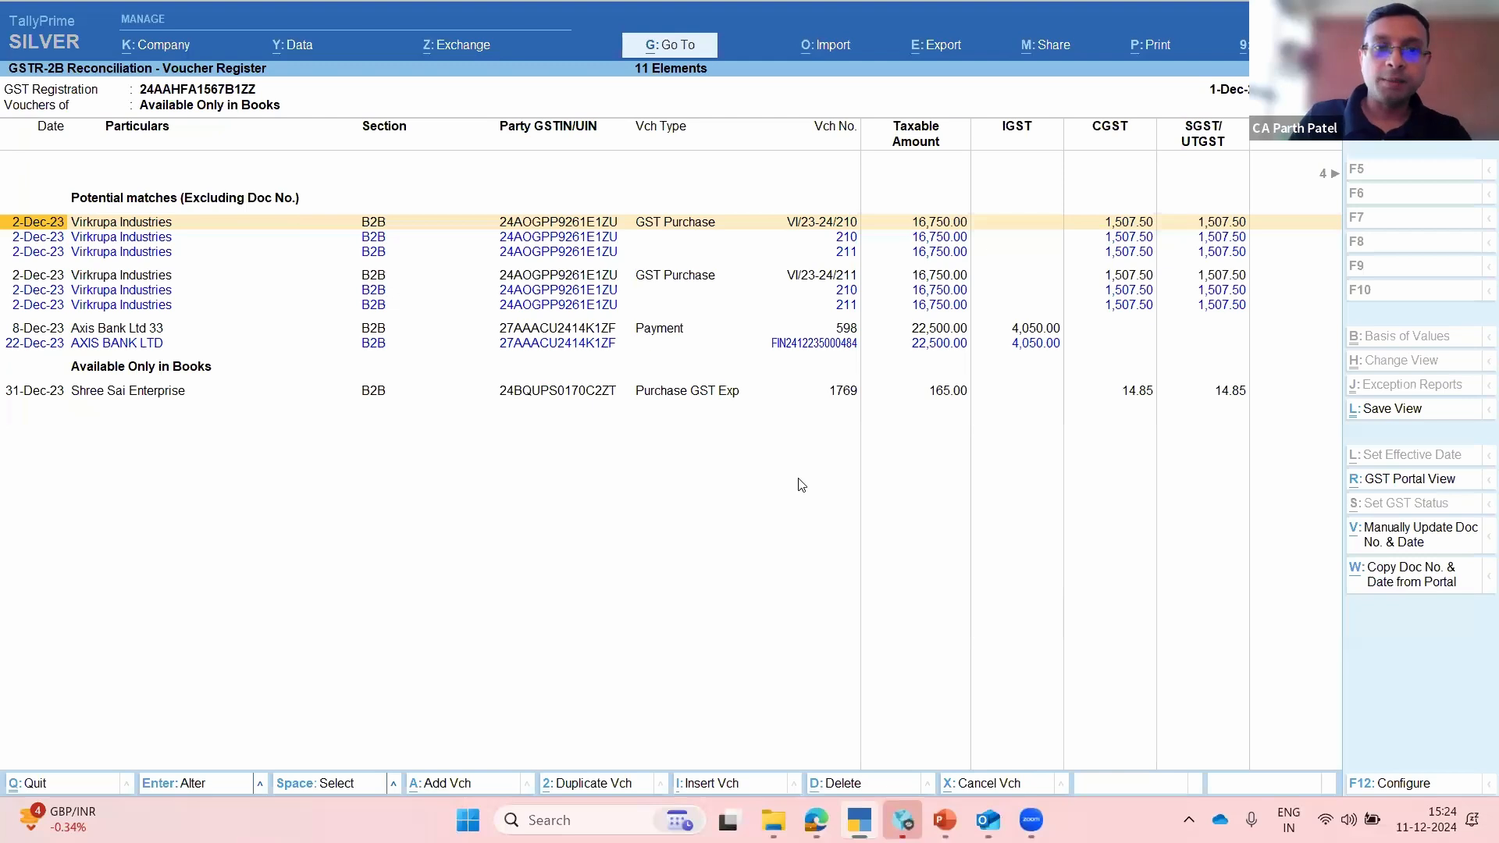
{"action": "key", "text": "Down"}
{"action": "key", "text": "Down"}
{"action": "key", "text": "Up"}
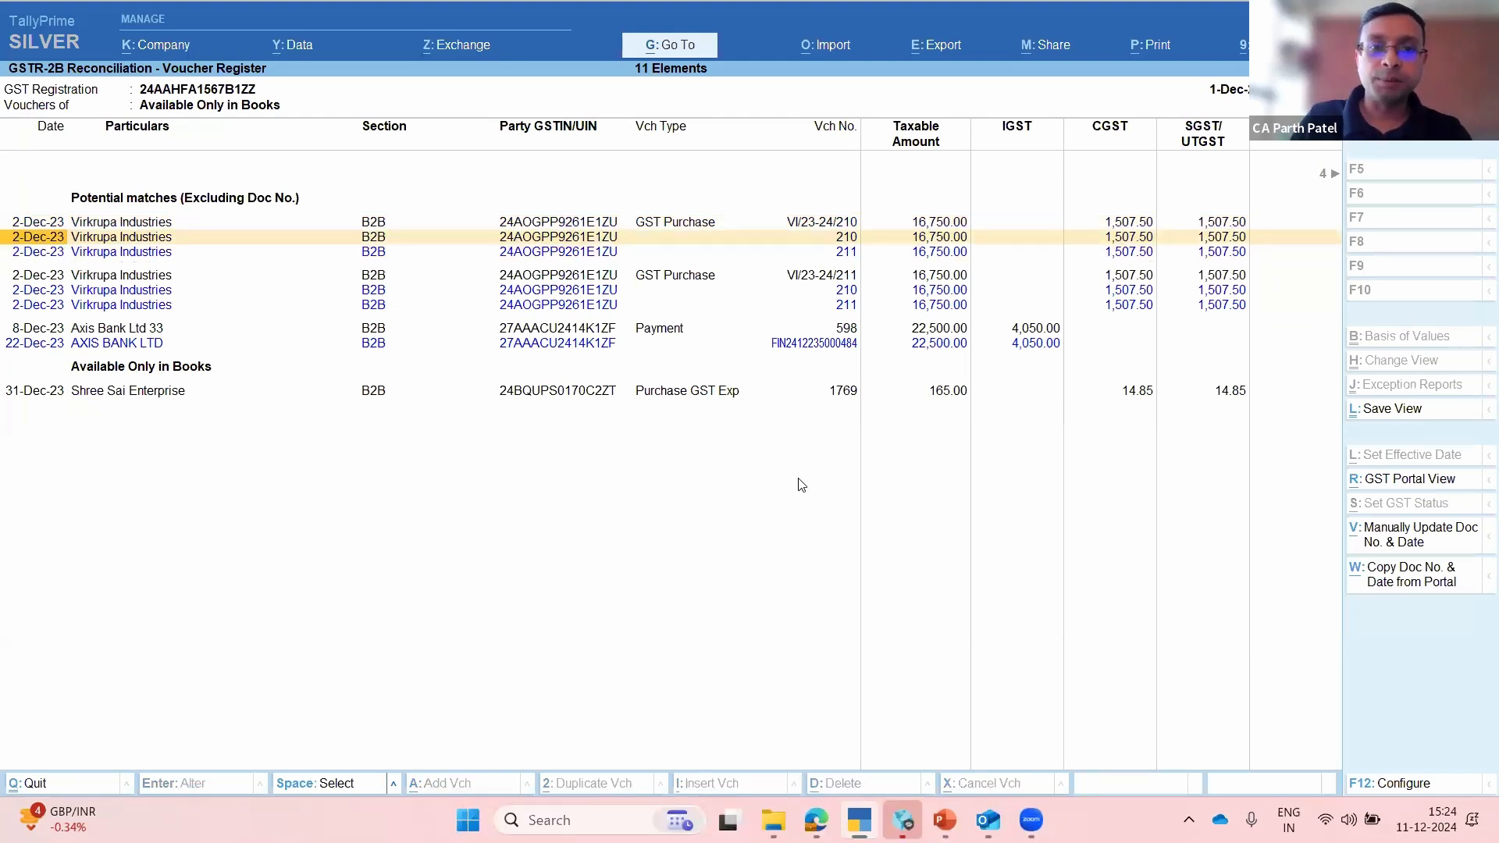
{"action": "key", "text": "Up"}
{"action": "key", "text": "Down"}
{"action": "key", "text": "Up"}
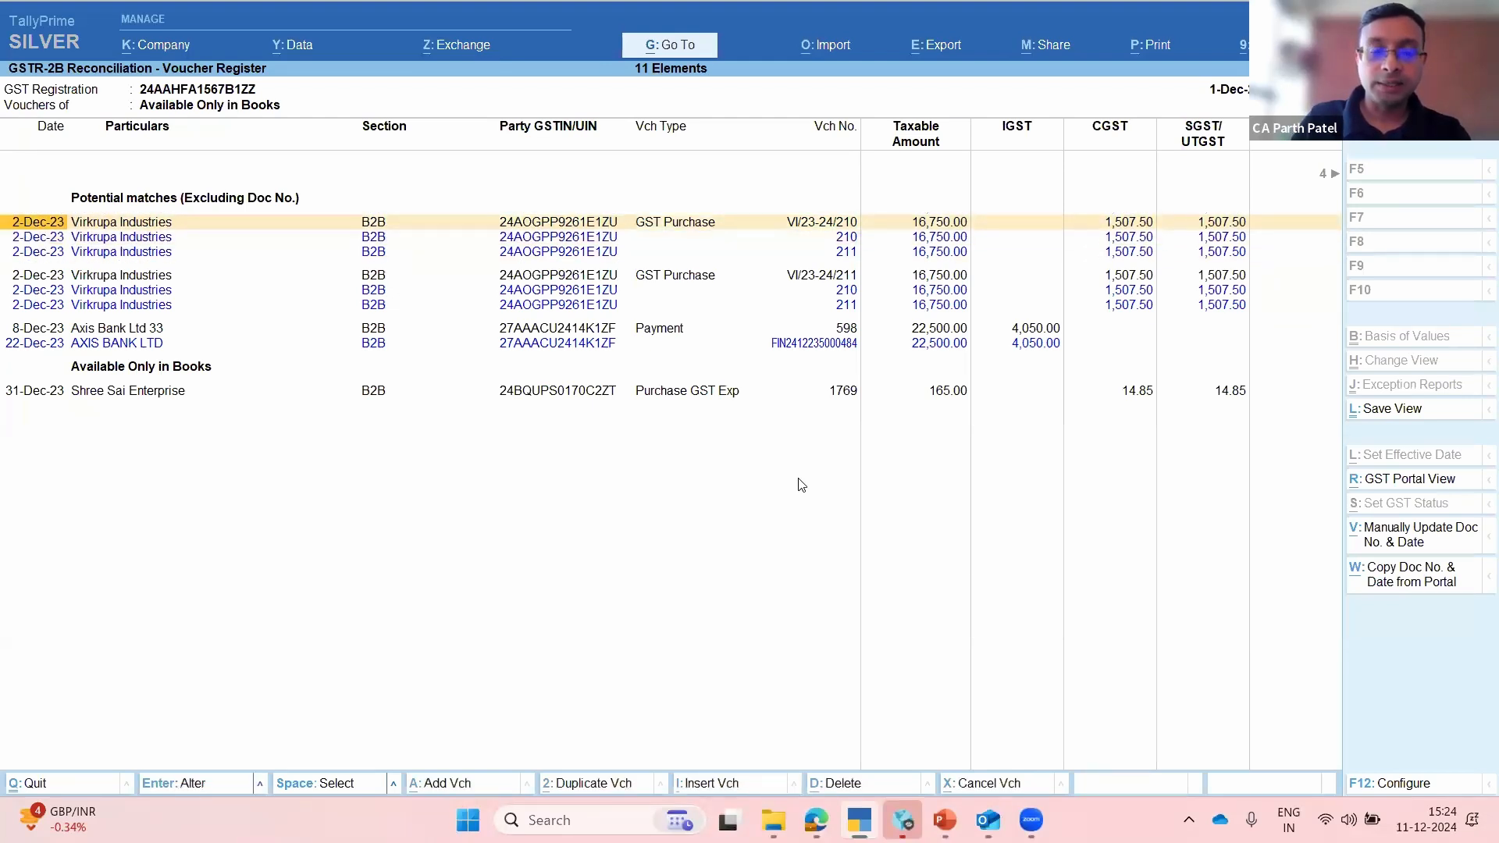
{"action": "key", "text": "Down"}
{"action": "key", "text": "Up"}
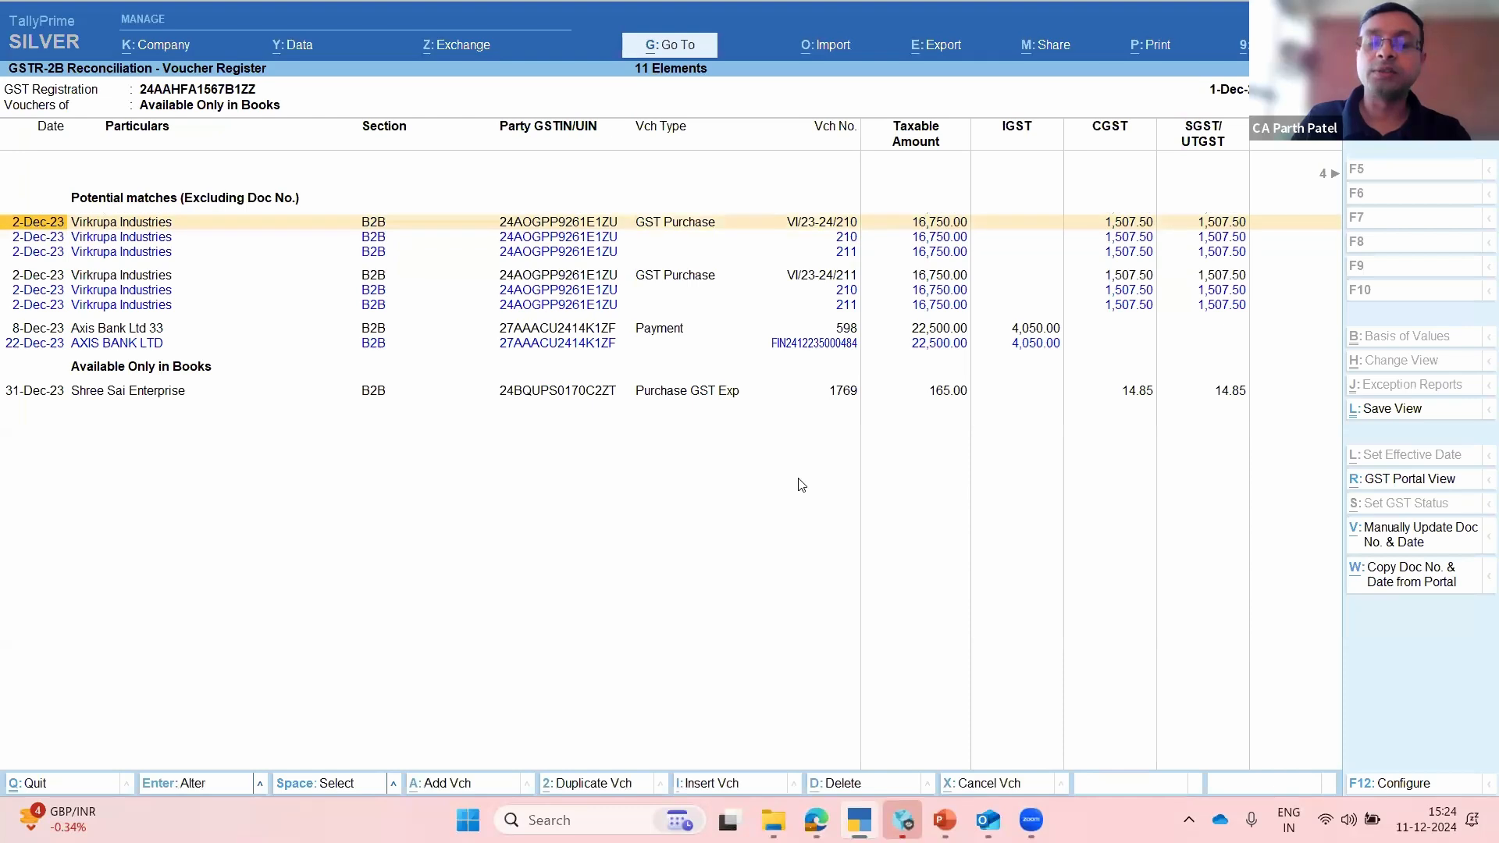
Step: Copy the document number and date from the portal to the matching Axis Bank payment voucher dated 8-Dec-23
{"action": "key", "text": "Down"}
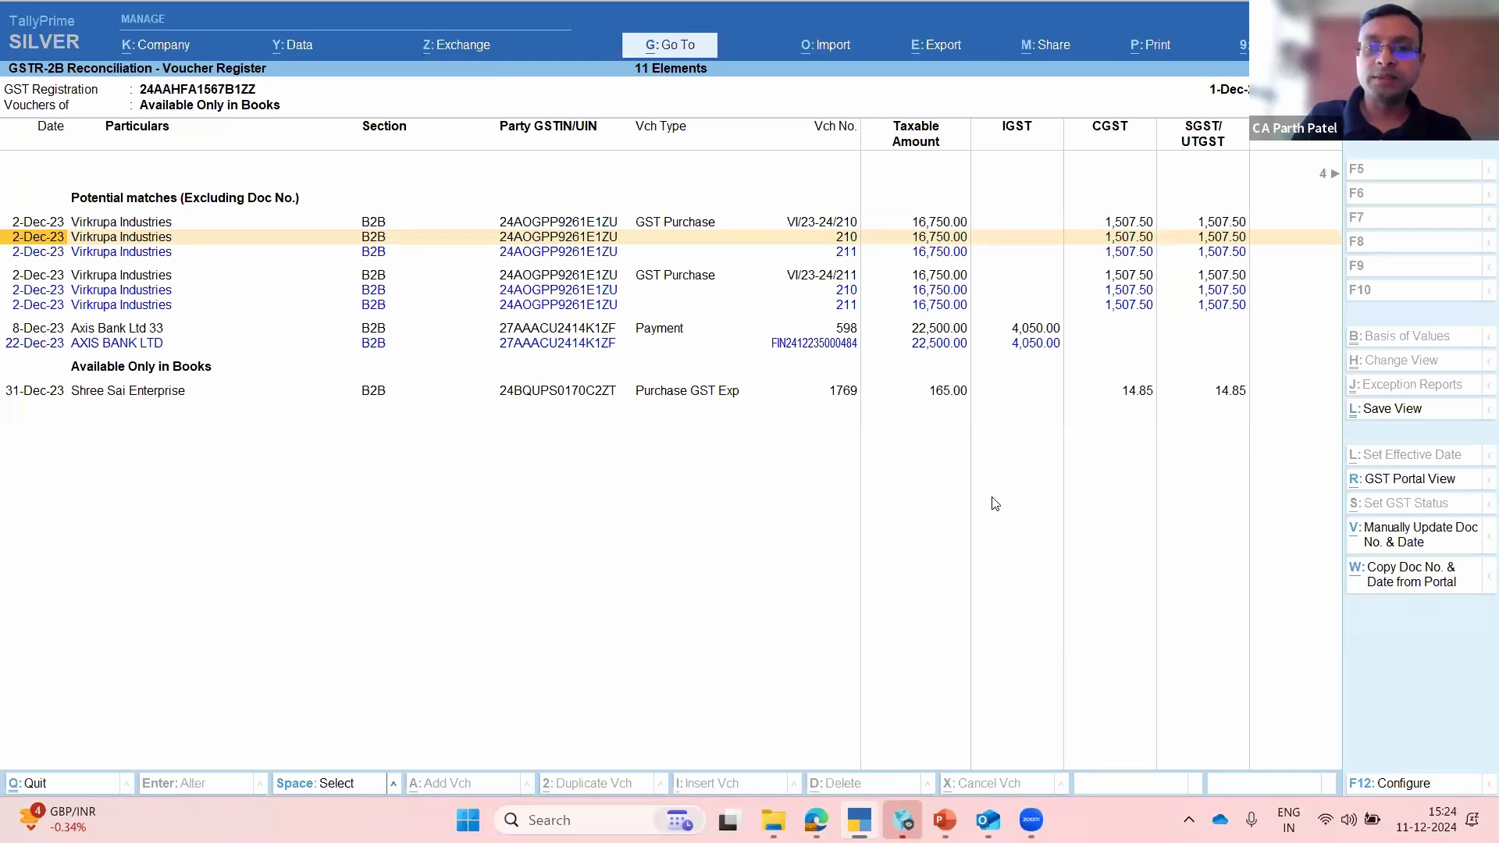
{"action": "key", "text": "Down"}
{"action": "key", "text": "Down"}
{"action": "key", "text": "Down"}
{"action": "key", "text": "Down"}
{"action": "key", "text": "Down"}
{"action": "key", "text": "Down"}
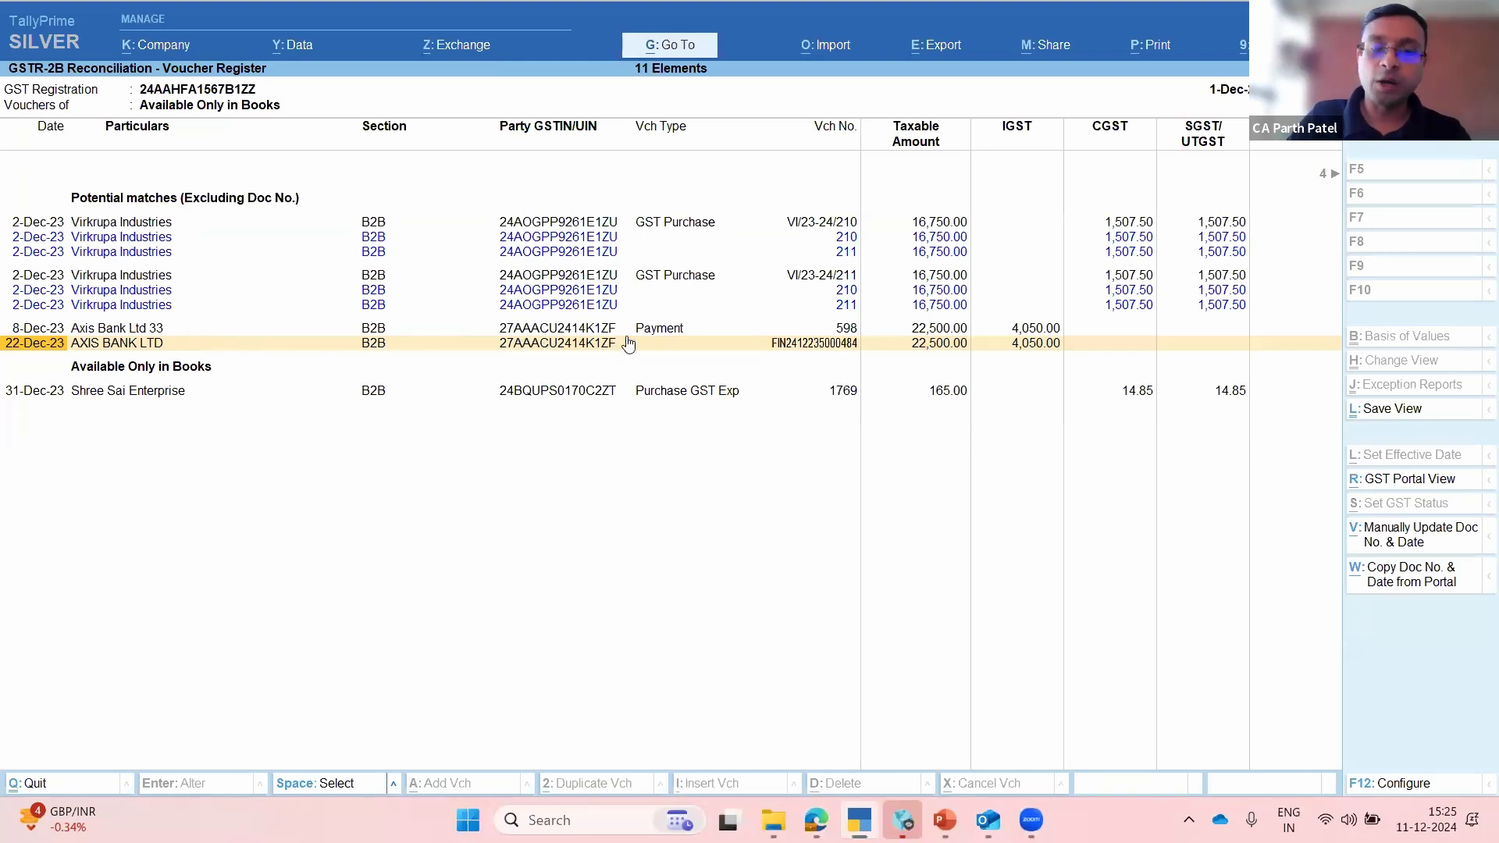
{"action": "key", "text": "Up"}
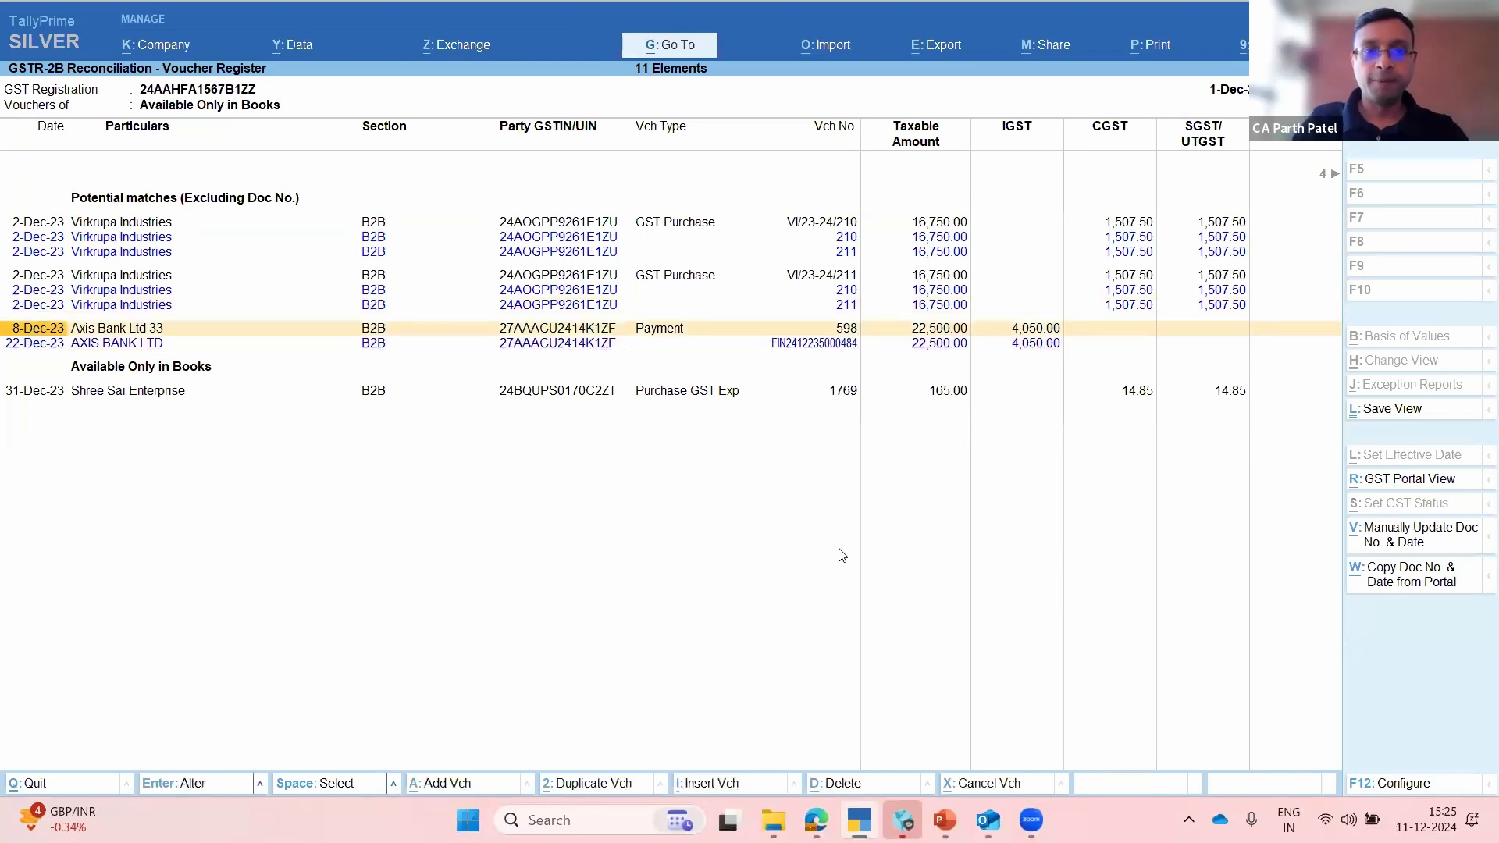
{"action": "key", "text": "space"}
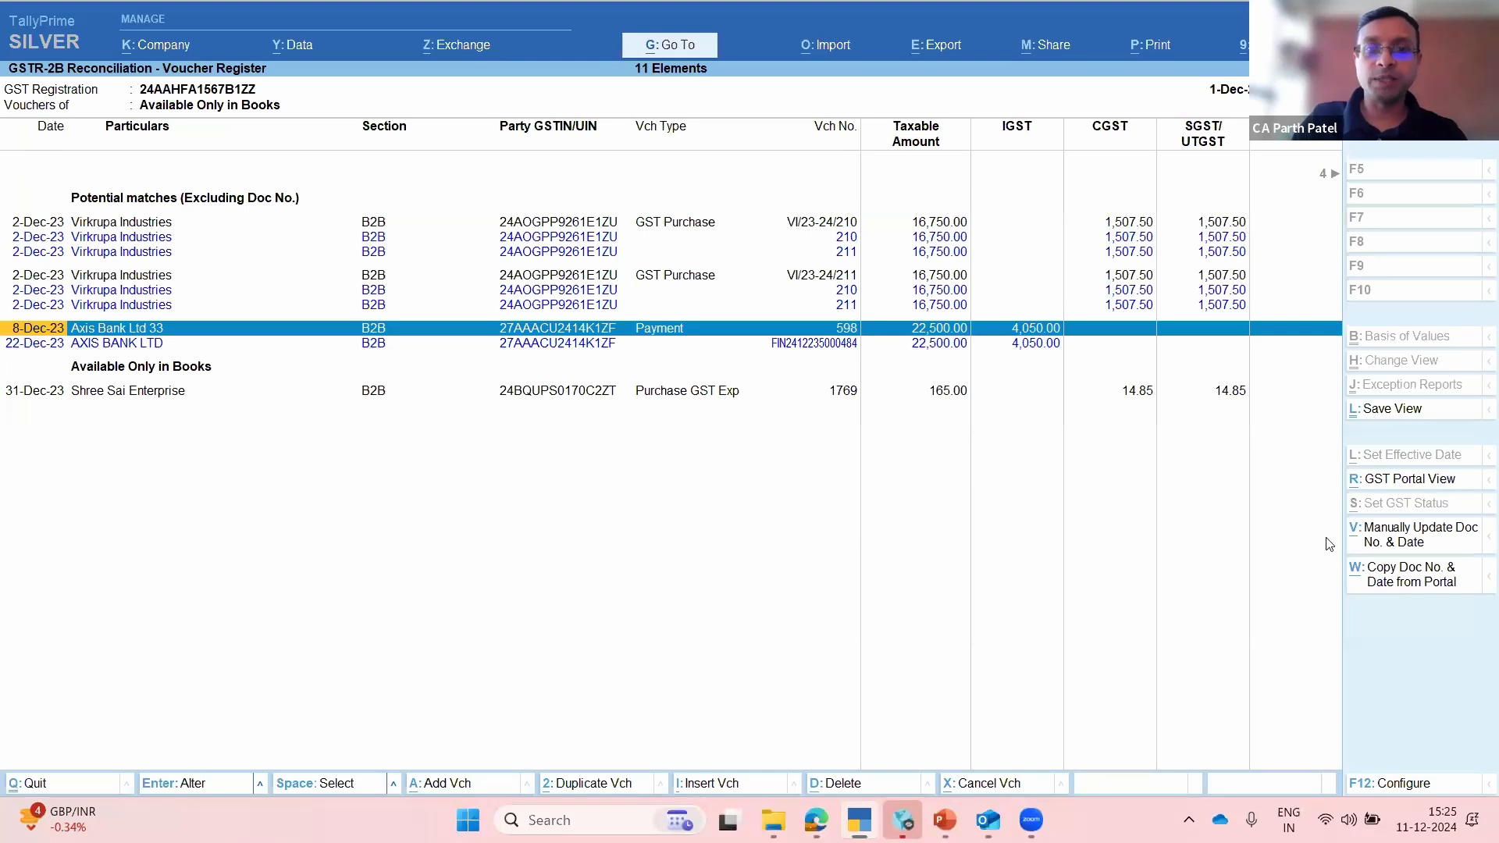
{"action": "key", "text": "alt+w"}
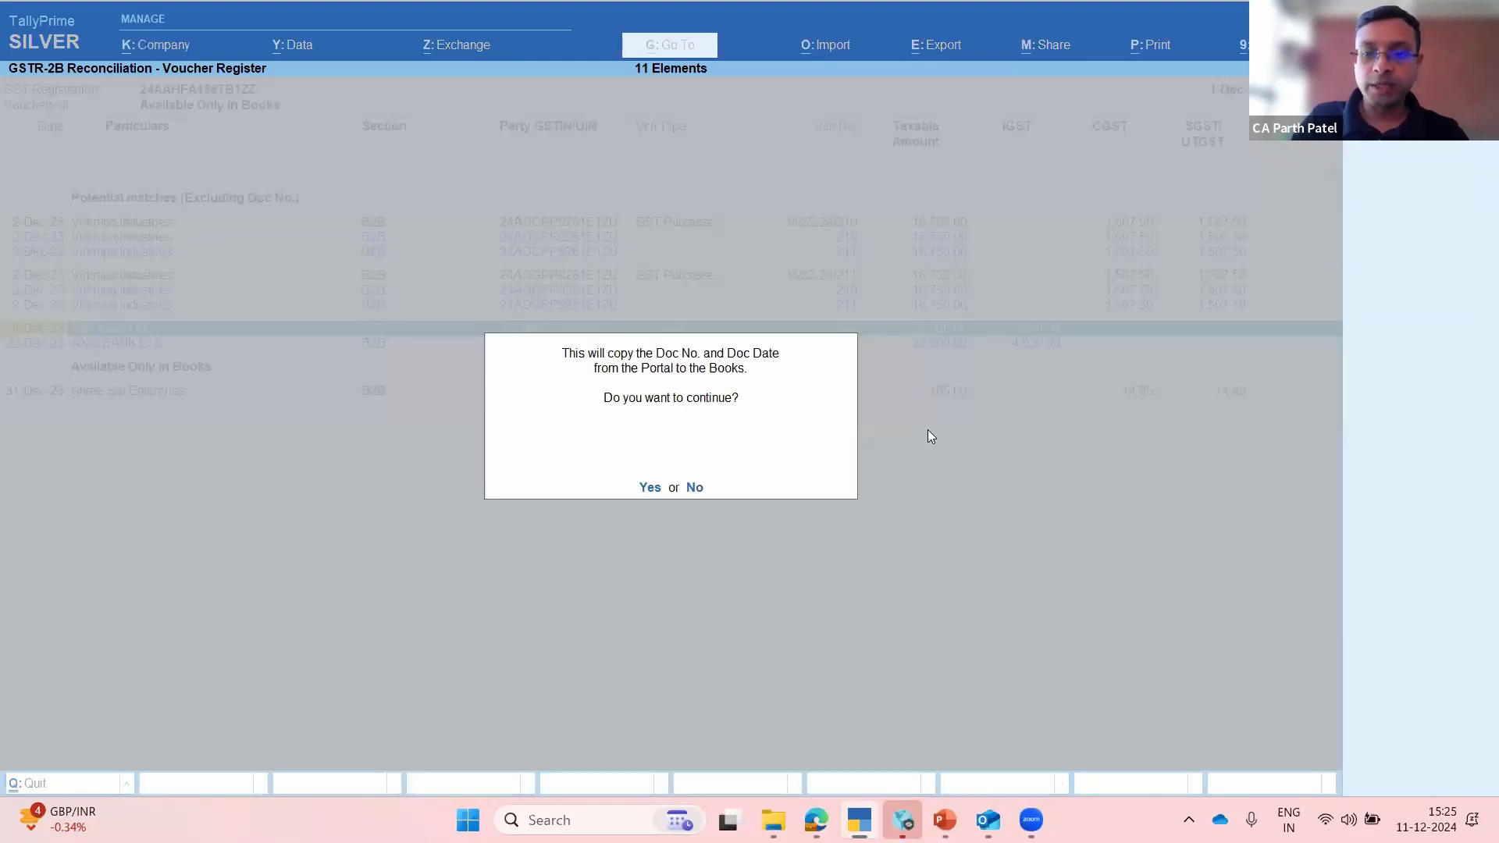
{"action": "key", "text": "y"}
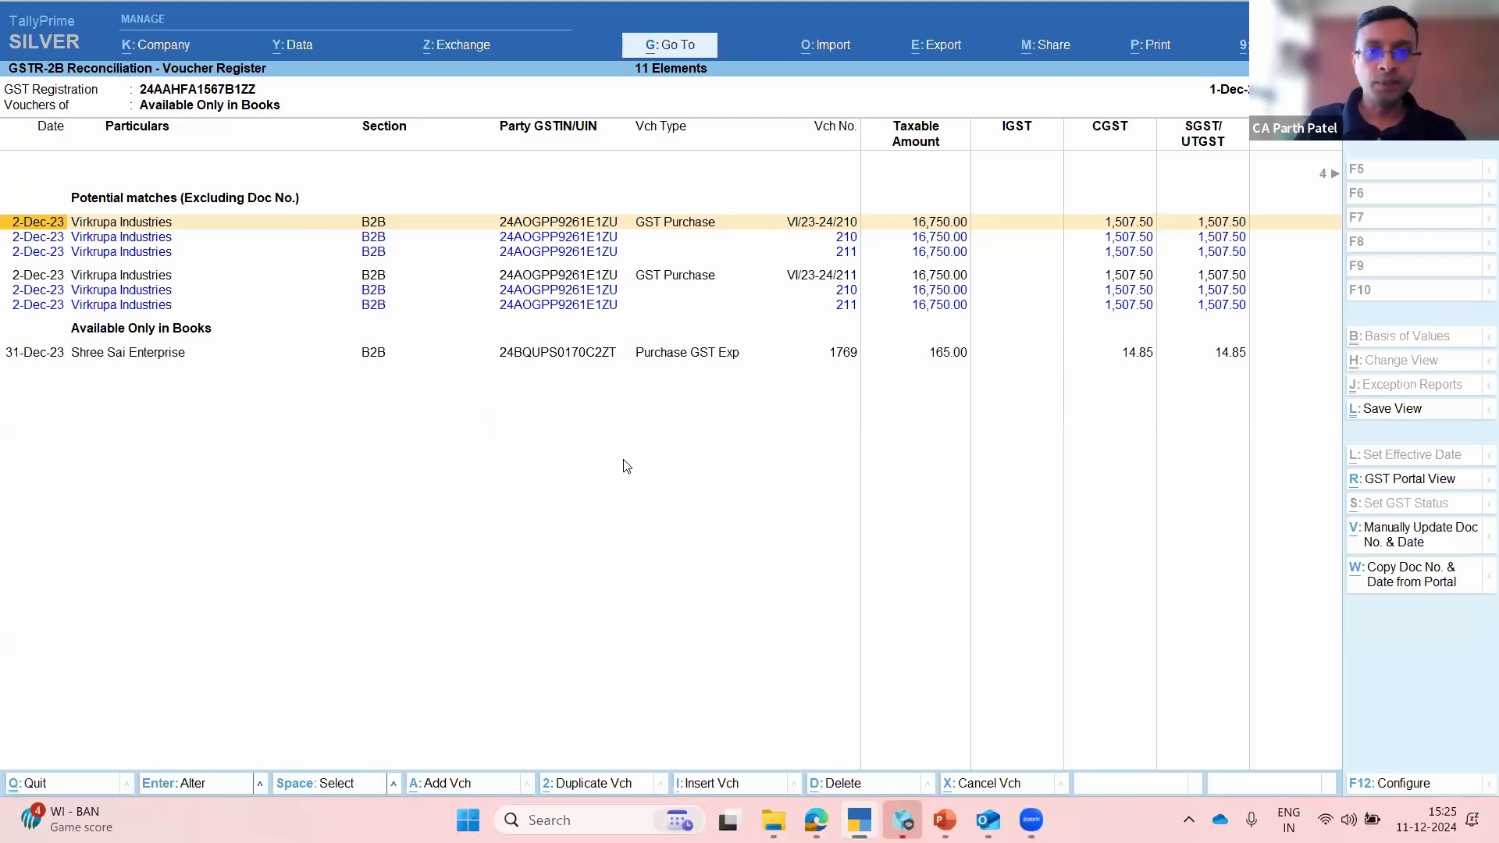
Step: Check the document numbers of the Virkrupa Industries book voucher VI/23-24/210 against its two potential portal matches
{"action": "key", "text": "Down"}
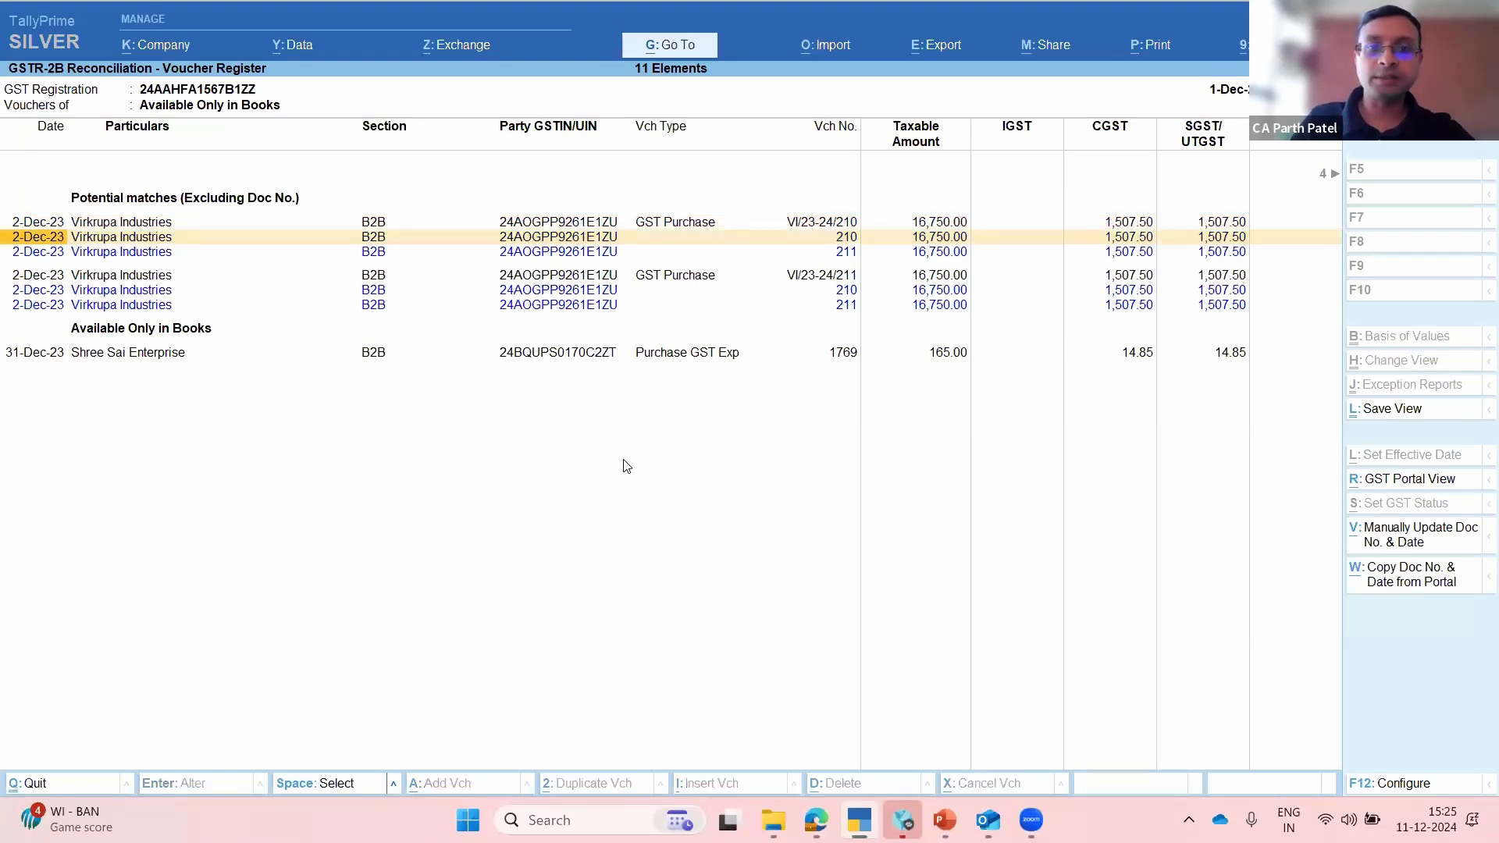
{"action": "key", "text": "Up"}
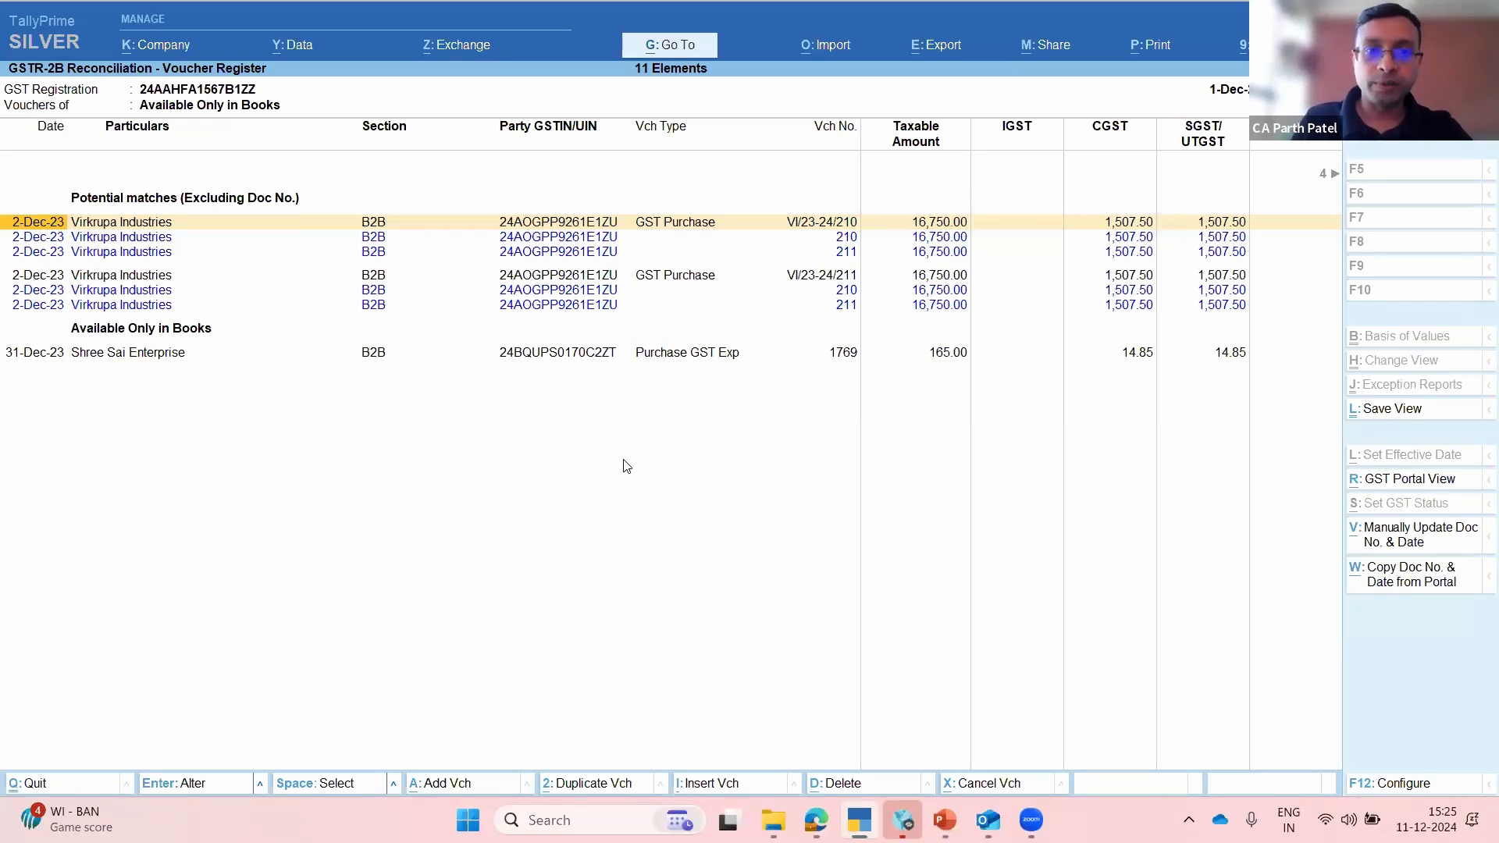
{"action": "key", "text": "Down"}
{"action": "key", "text": "Down"}
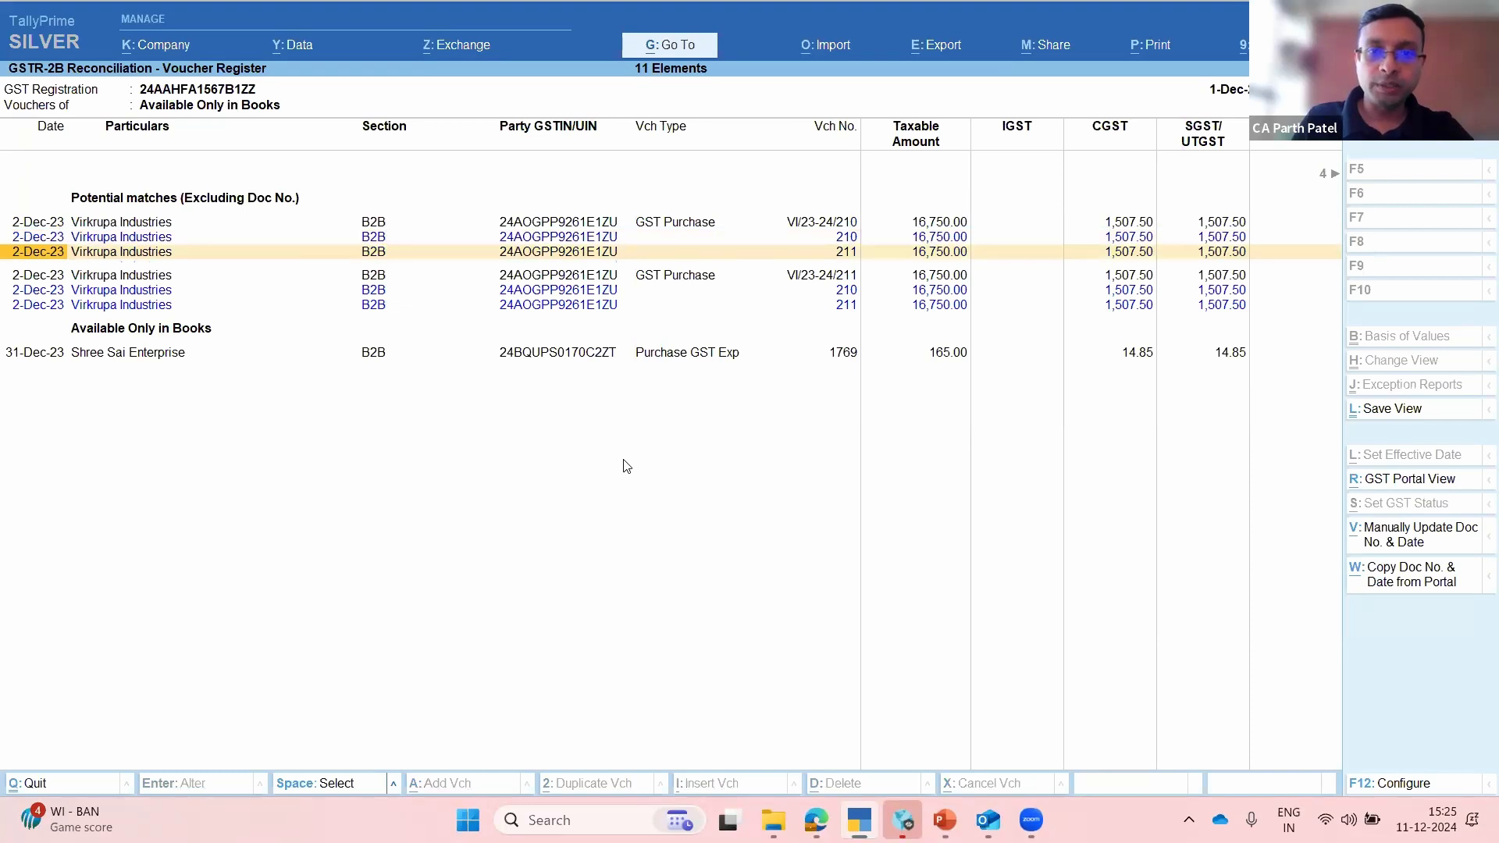
{"action": "key", "text": "Up"}
{"action": "key", "text": "Up"}
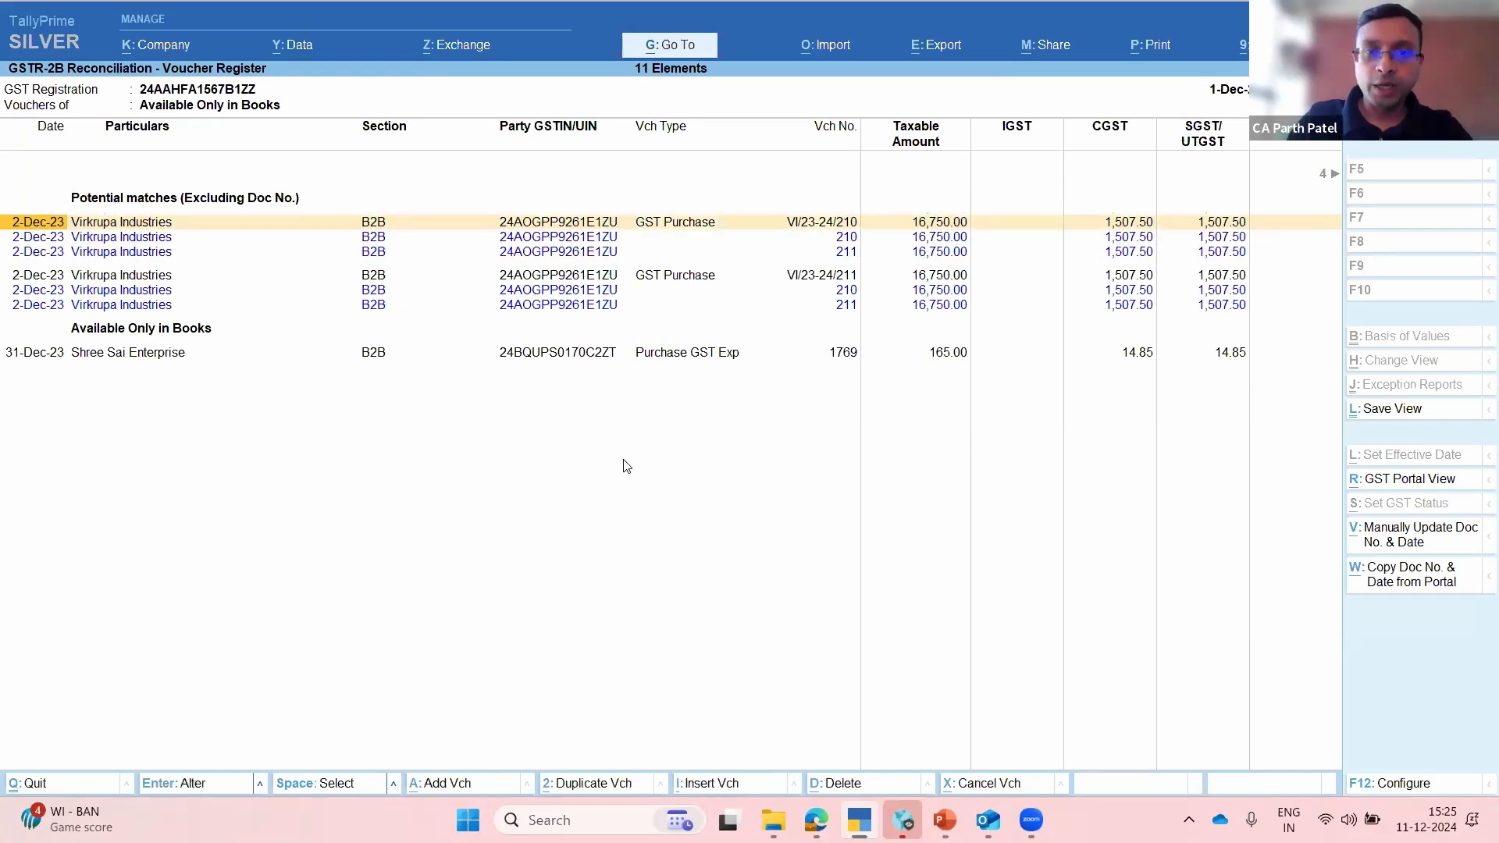
{"action": "key", "text": "Down"}
{"action": "key", "text": "Up"}
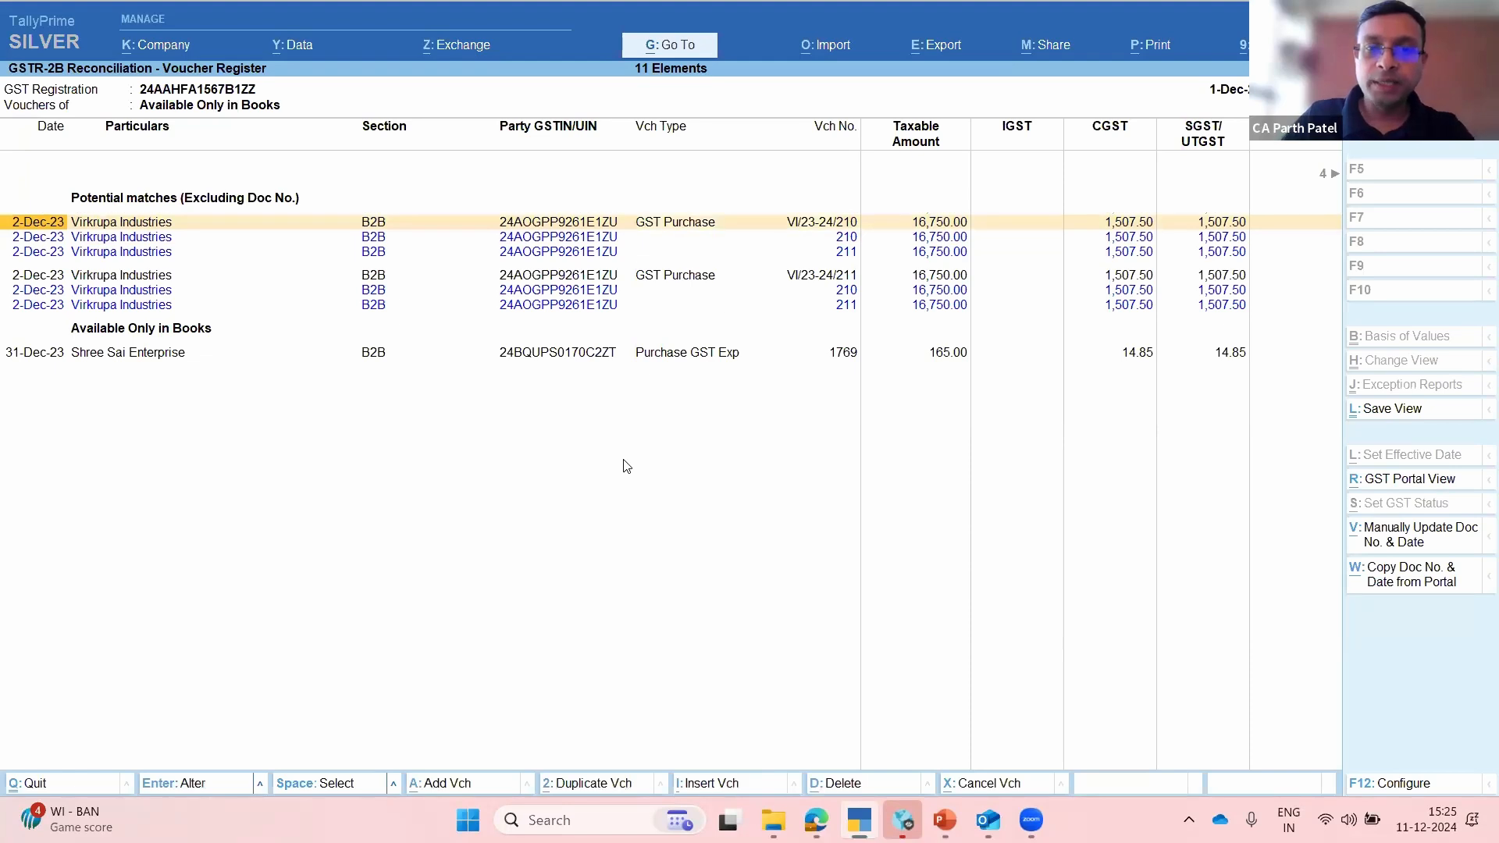
{"action": "left_click", "coordinate": [841, 244]}
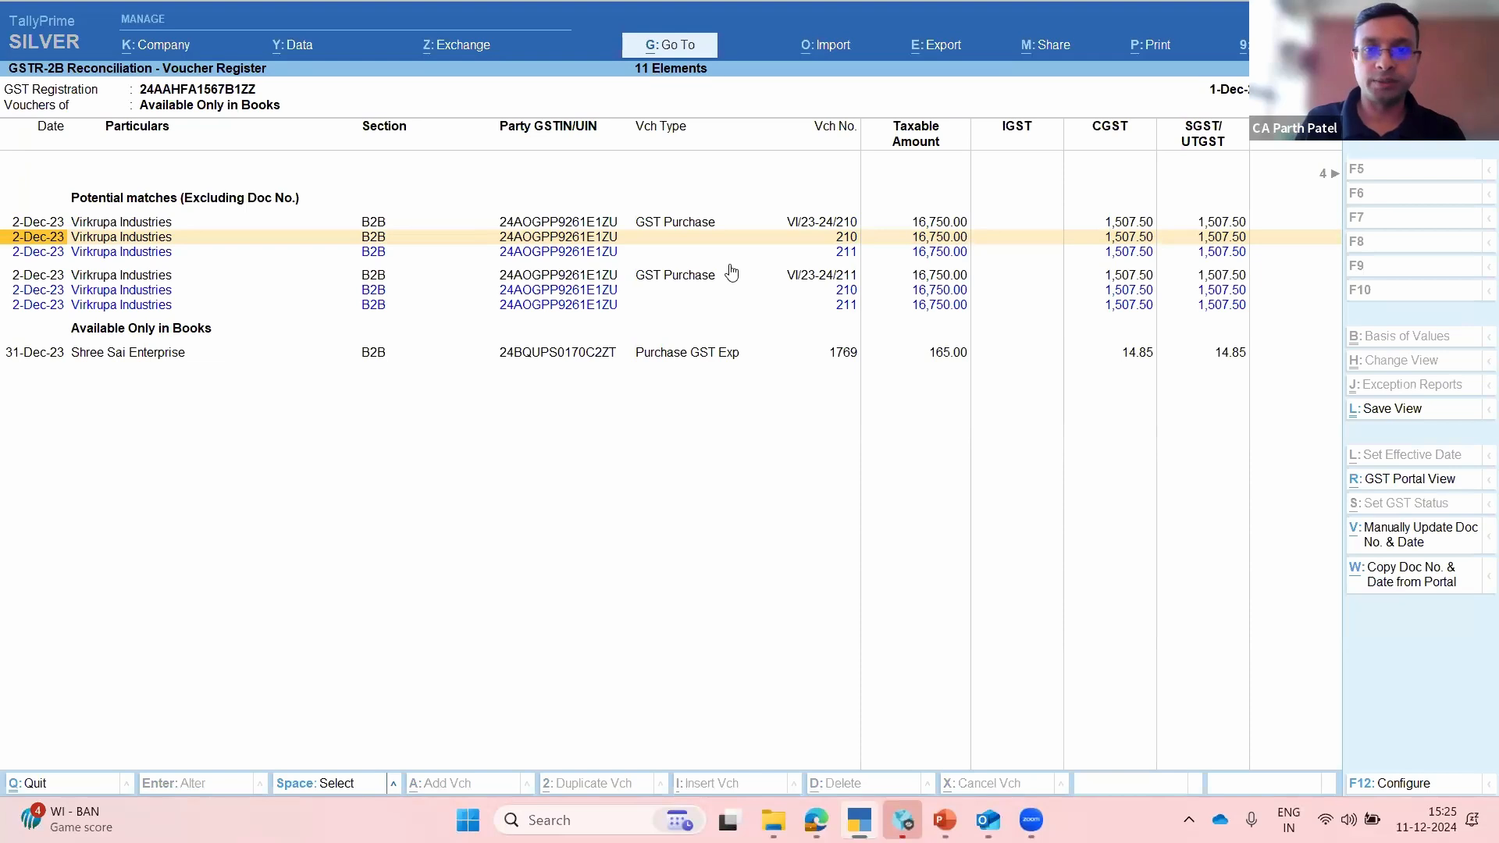
Step: Try changing the supplier invoice number of Virkrupa Industries voucher VI/23-24/210 to 210, and quit the voucher without saving
{"action": "key", "text": "Up"}
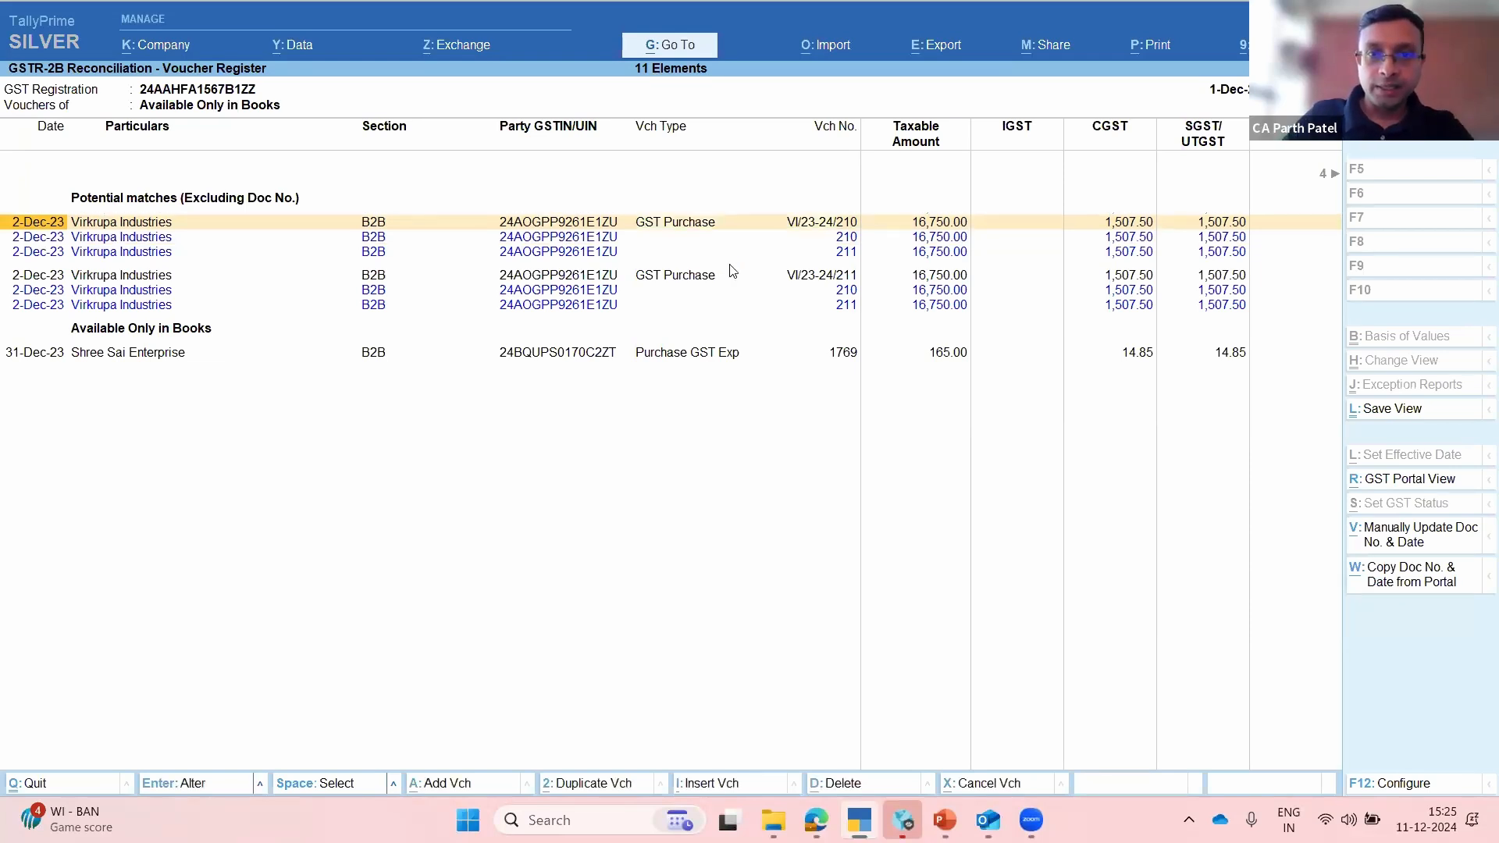
{"action": "key", "text": "Return"}
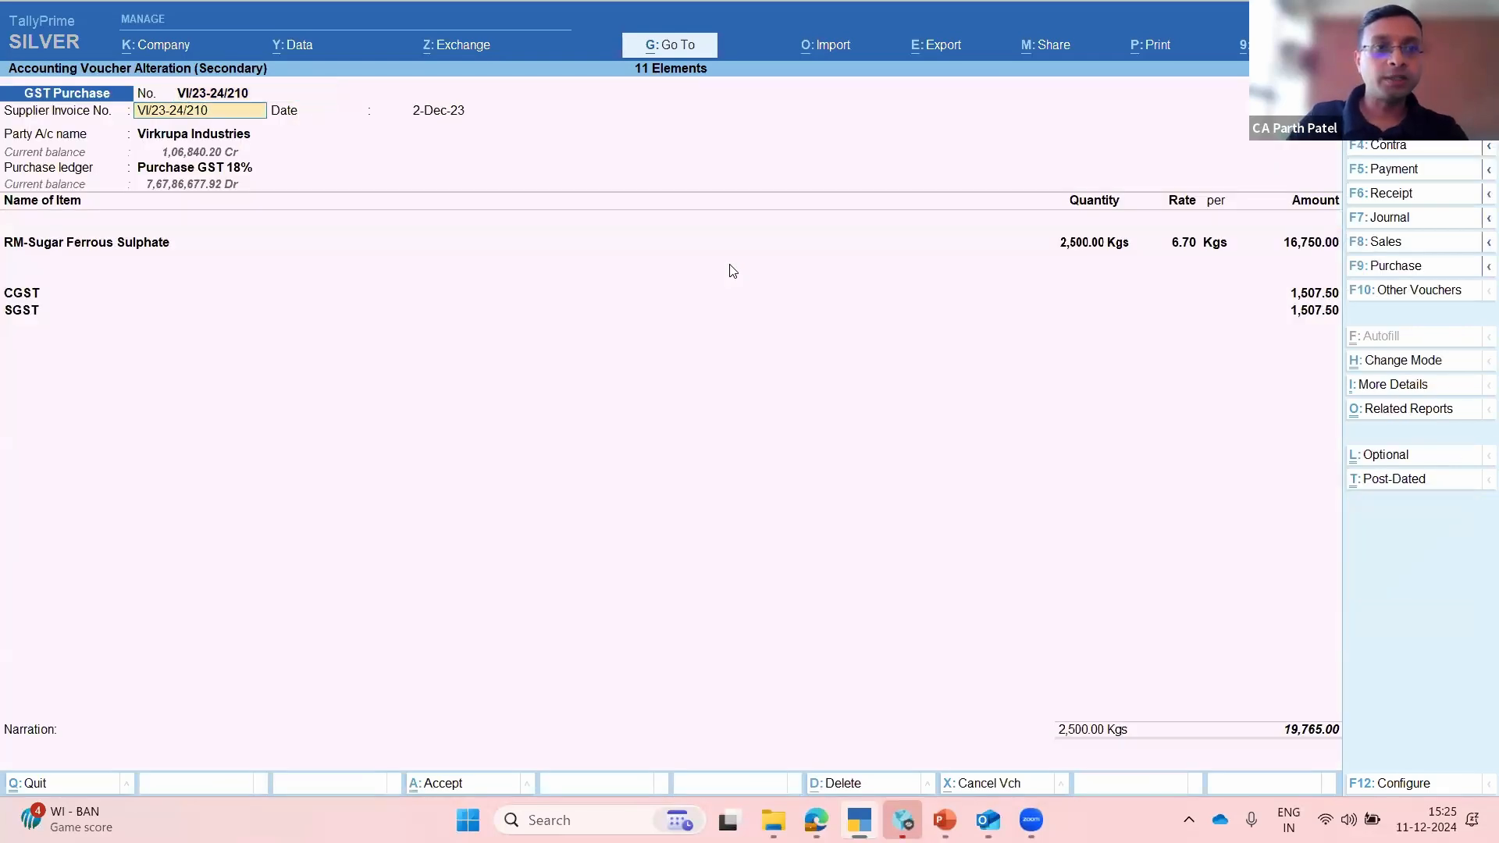
{"action": "type", "text": "210"}
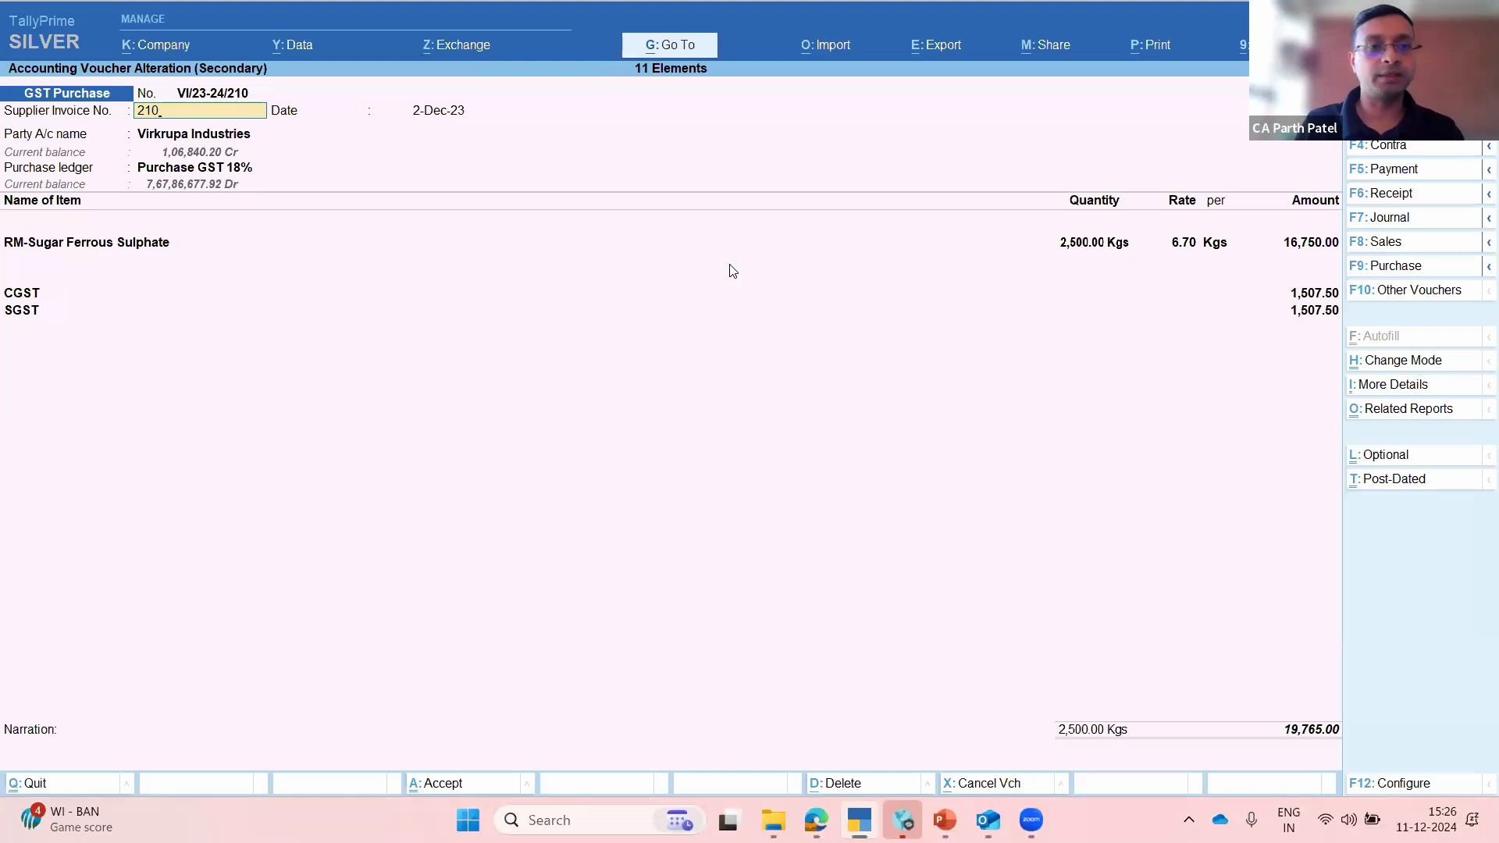
{"action": "key", "text": "Escape"}
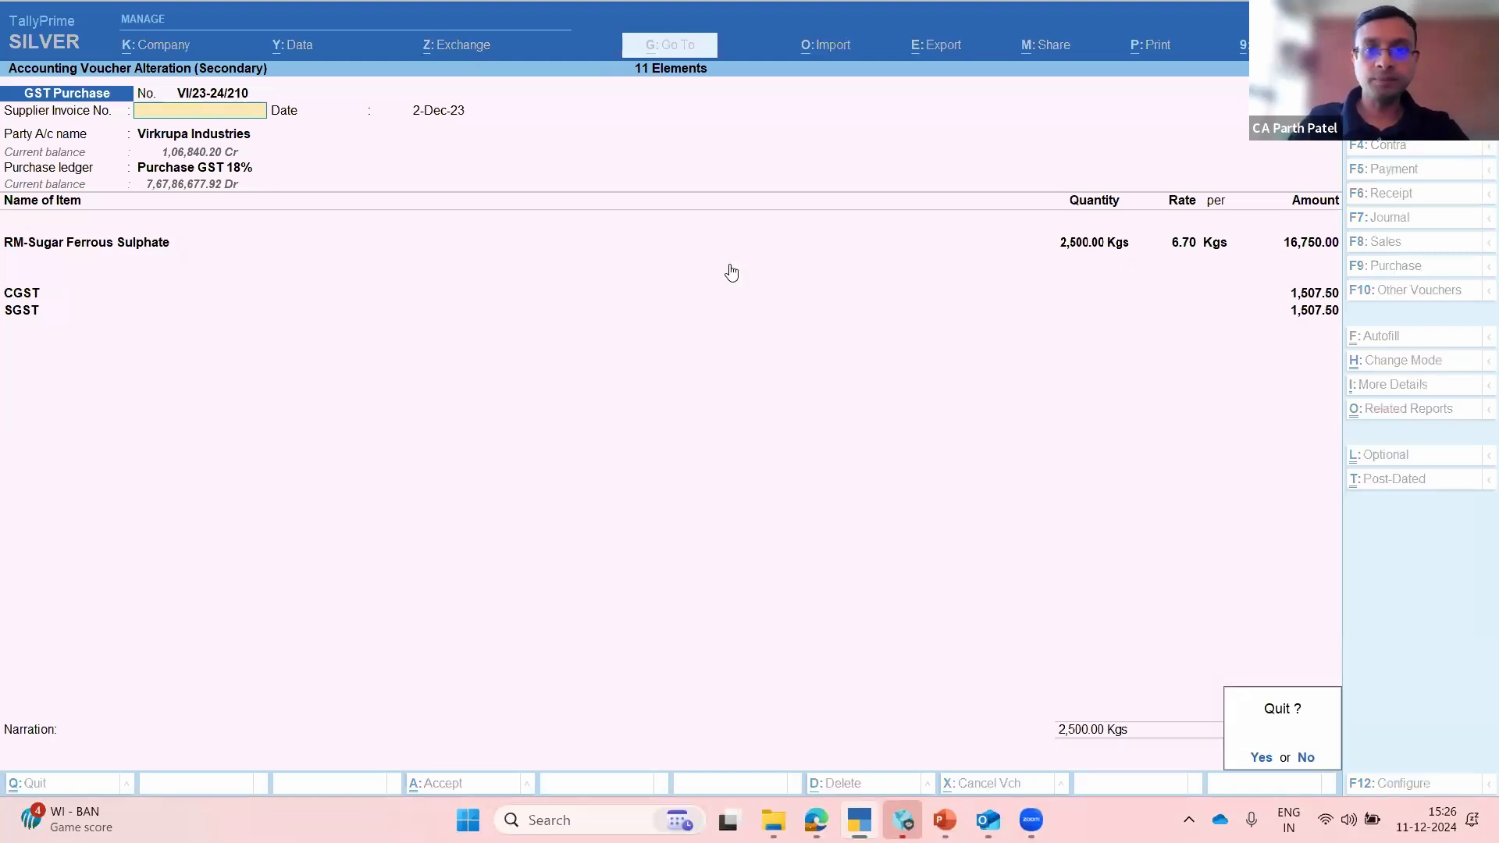
{"action": "key", "text": "y"}
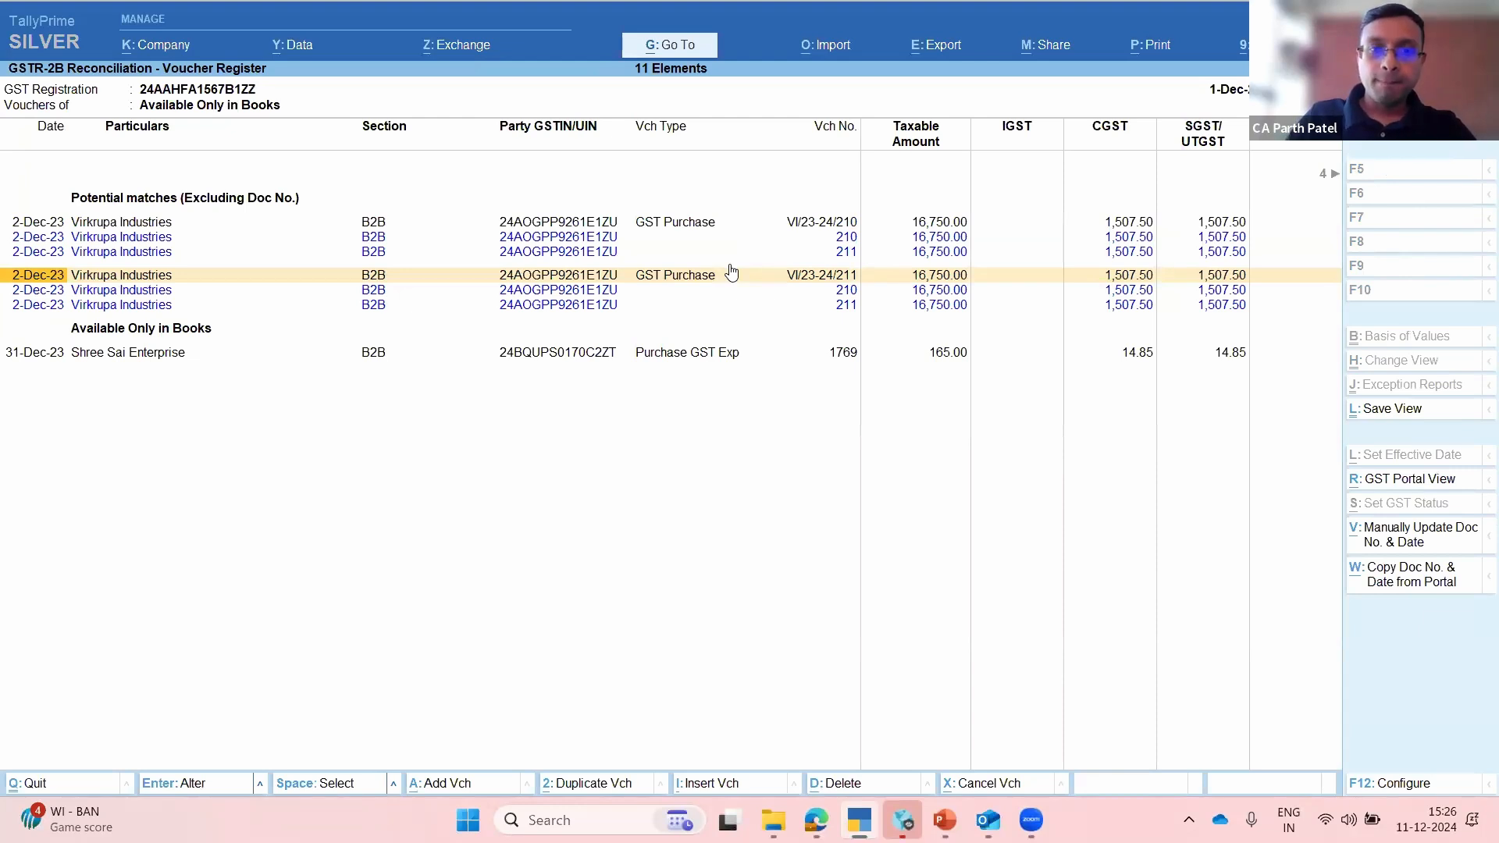
Step: Try changing the supplier invoice number of Virkrupa Industries voucher VI/23-24/211 to 211, and quit the voucher without saving
{"action": "key", "text": "Return"}
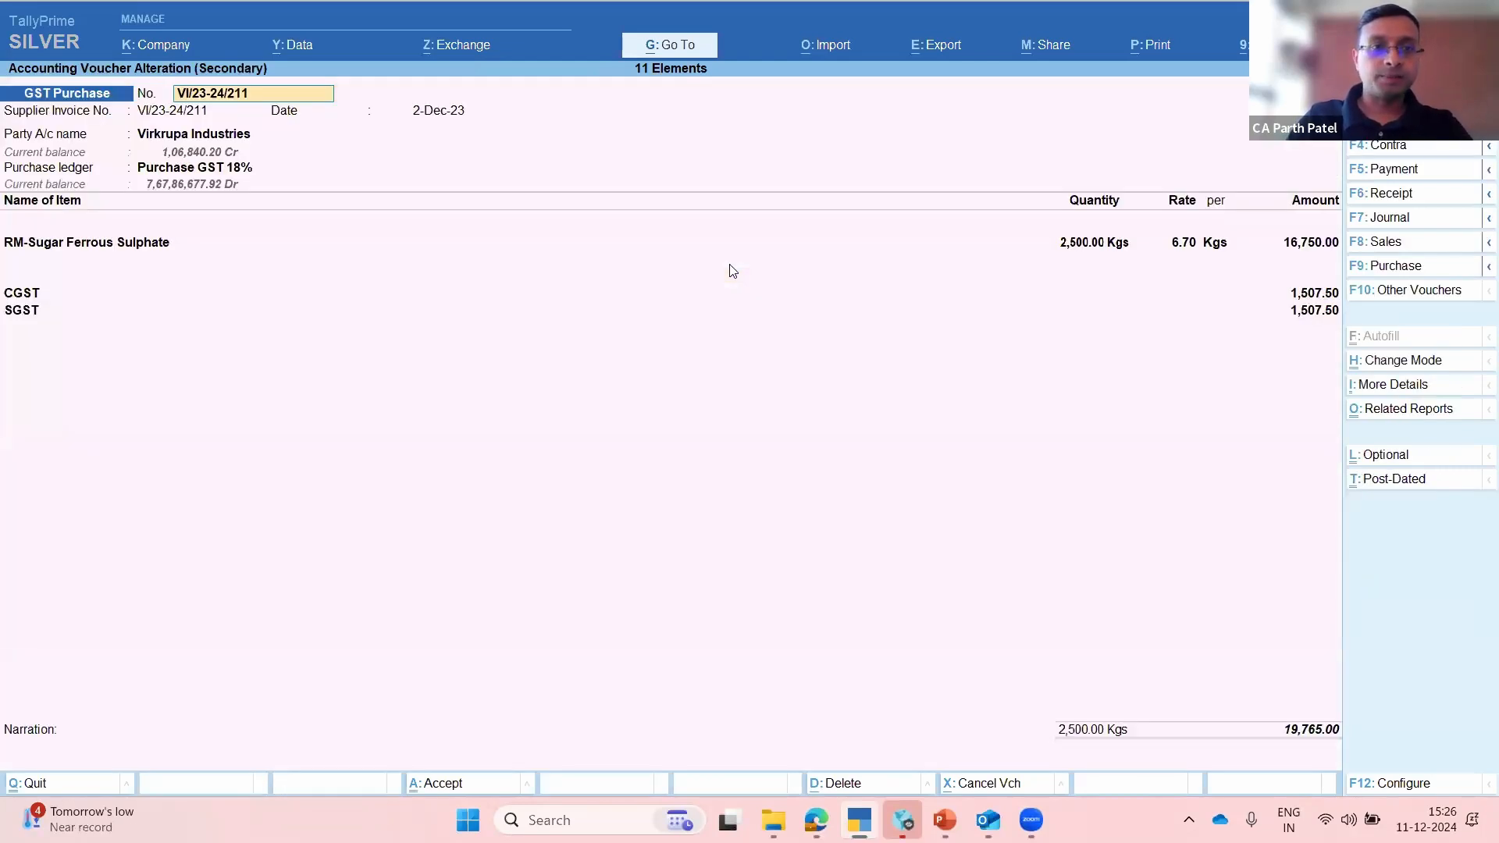
{"action": "key", "text": "Return"}
{"action": "type", "text": "2"}
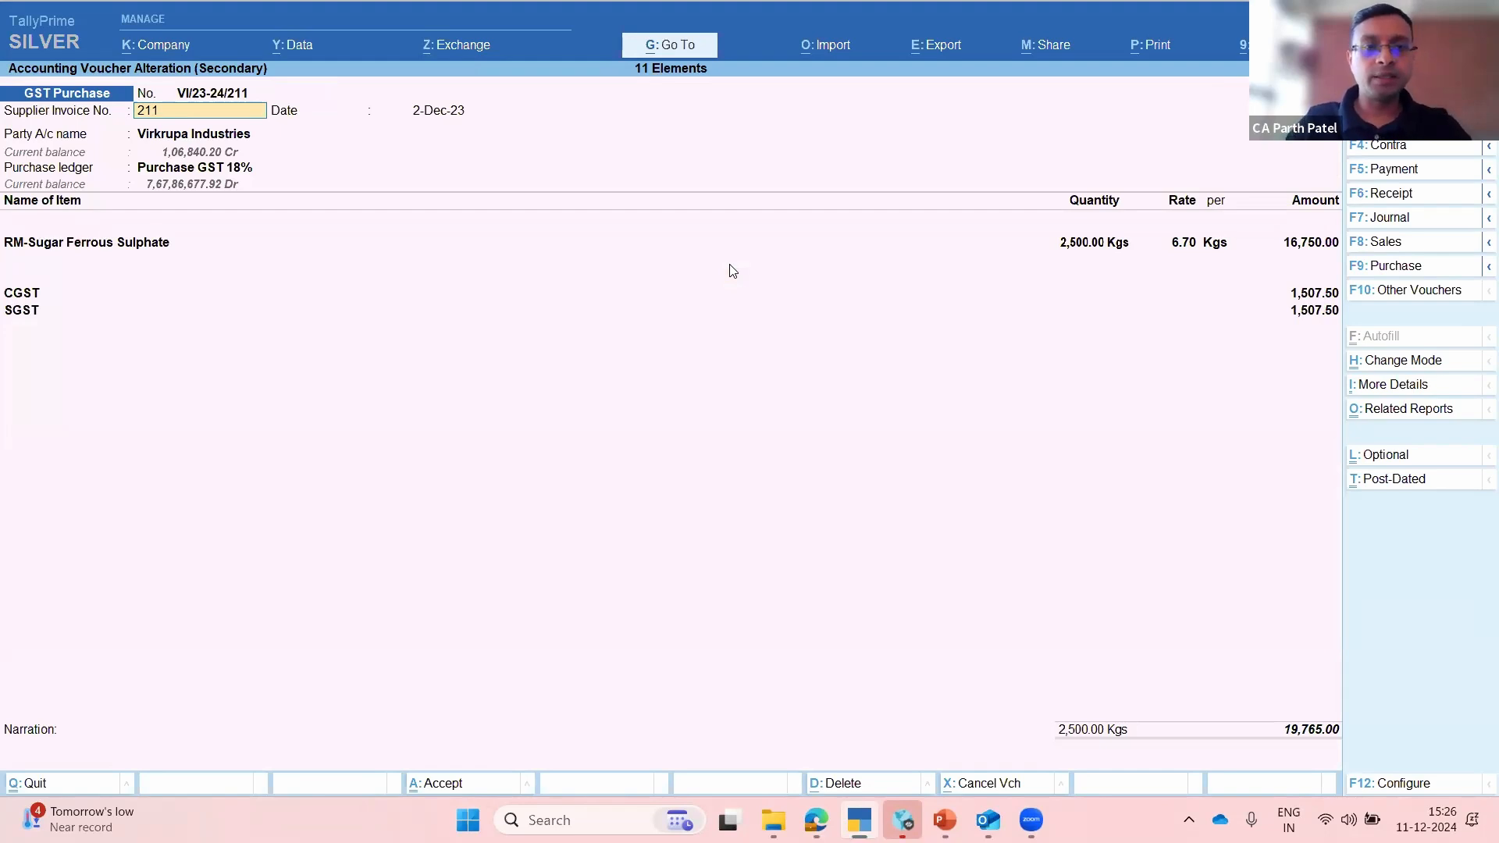
{"action": "key", "text": "Escape"}
{"action": "key", "text": "y"}
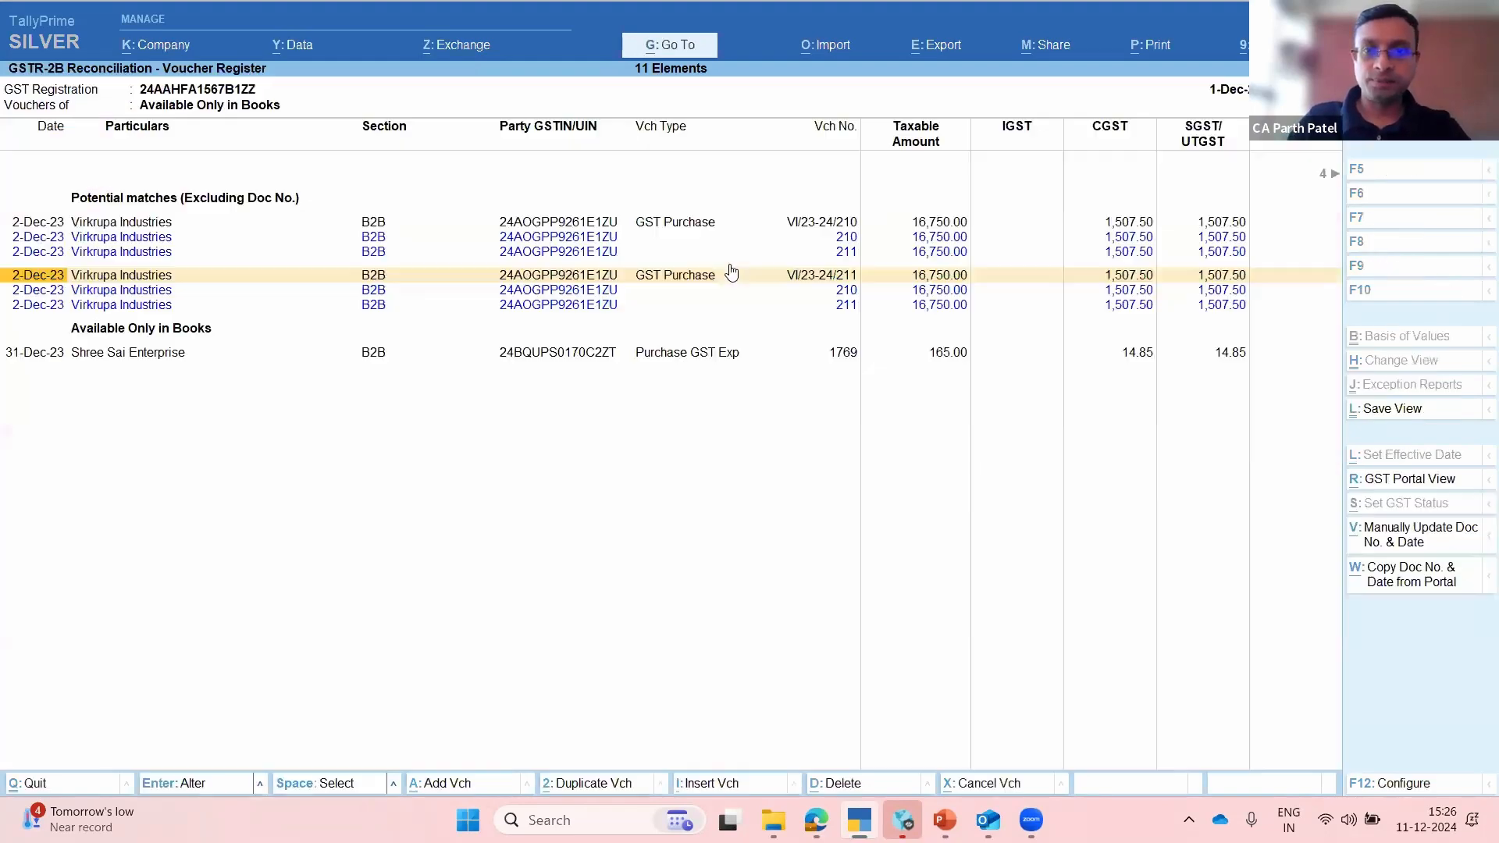
{"action": "key", "text": "Up"}
{"action": "key", "text": "Up"}
{"action": "key", "text": "Up"}
{"action": "key", "text": "Down"}
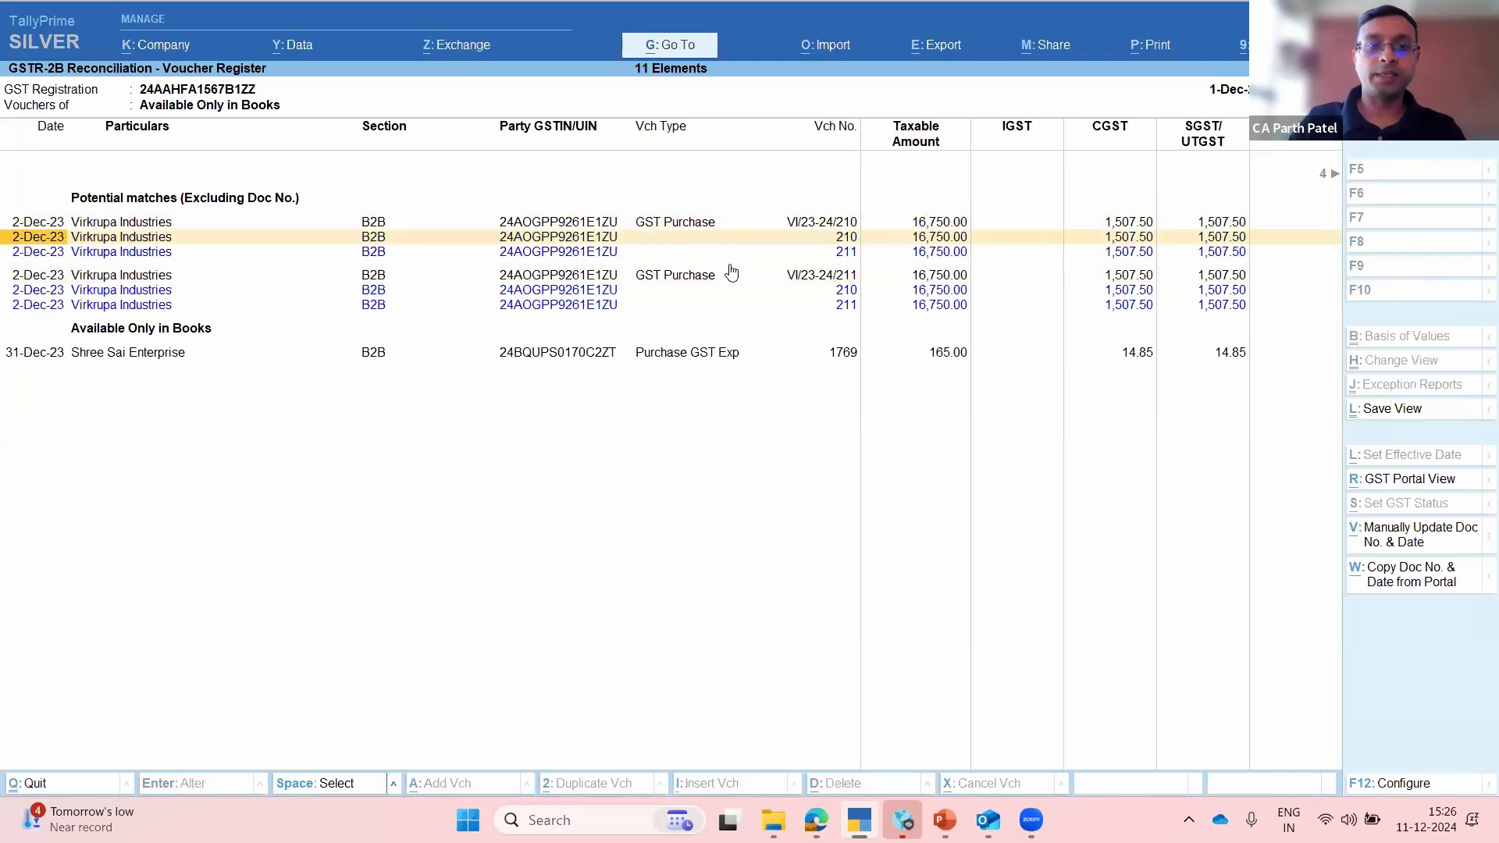
{"action": "key", "text": "Down"}
{"action": "key", "text": "Down"}
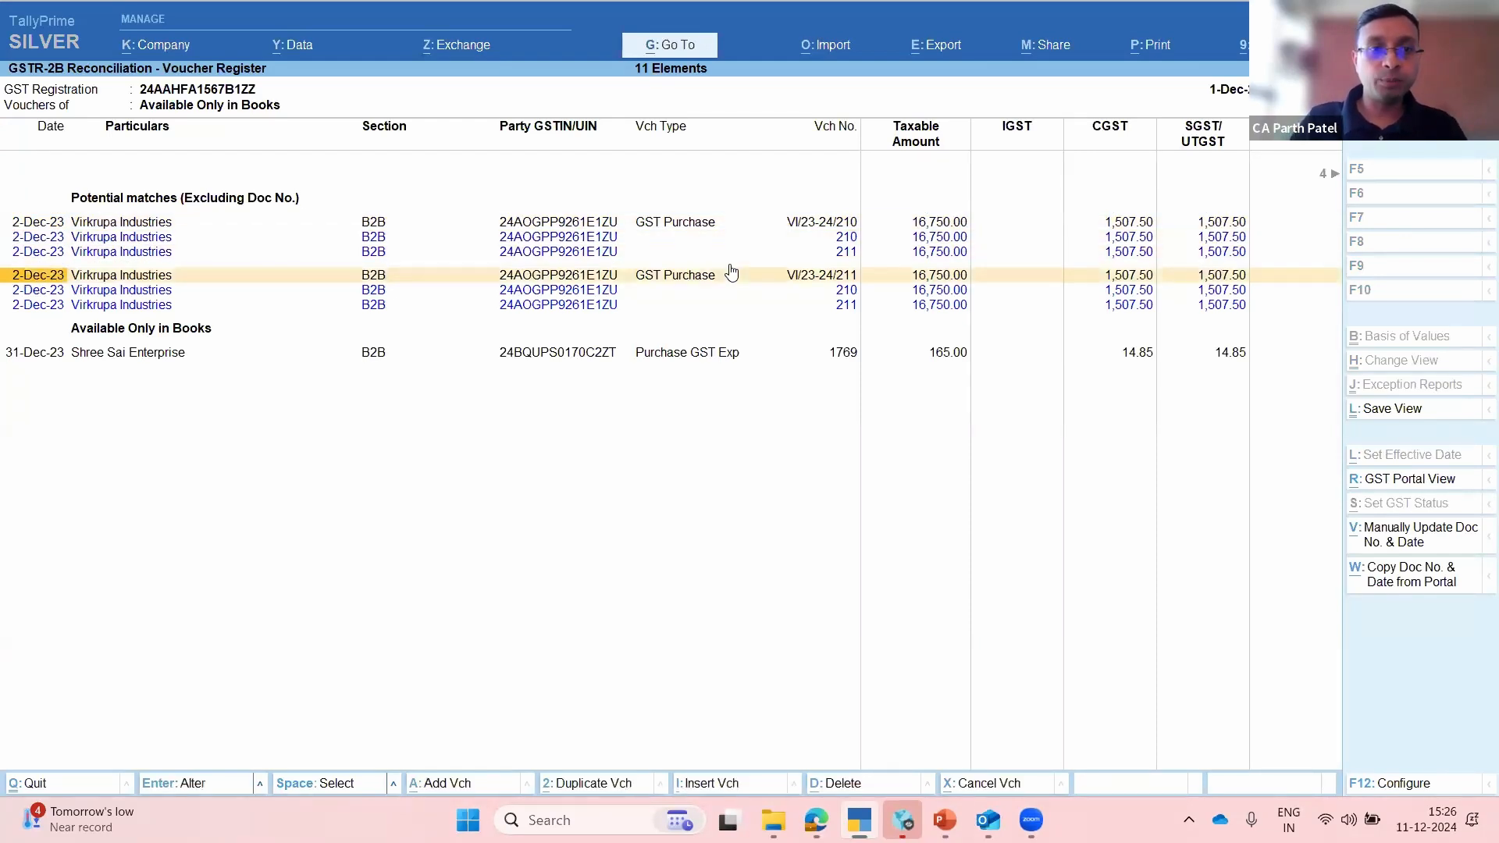
{"action": "key", "text": "space"}
{"action": "key", "text": "Up"}
{"action": "key", "text": "Up"}
{"action": "key", "text": "Up"}
{"action": "key", "text": "space"}
{"action": "key", "text": "Down"}
{"action": "key", "text": "Down"}
{"action": "key", "text": "Down"}
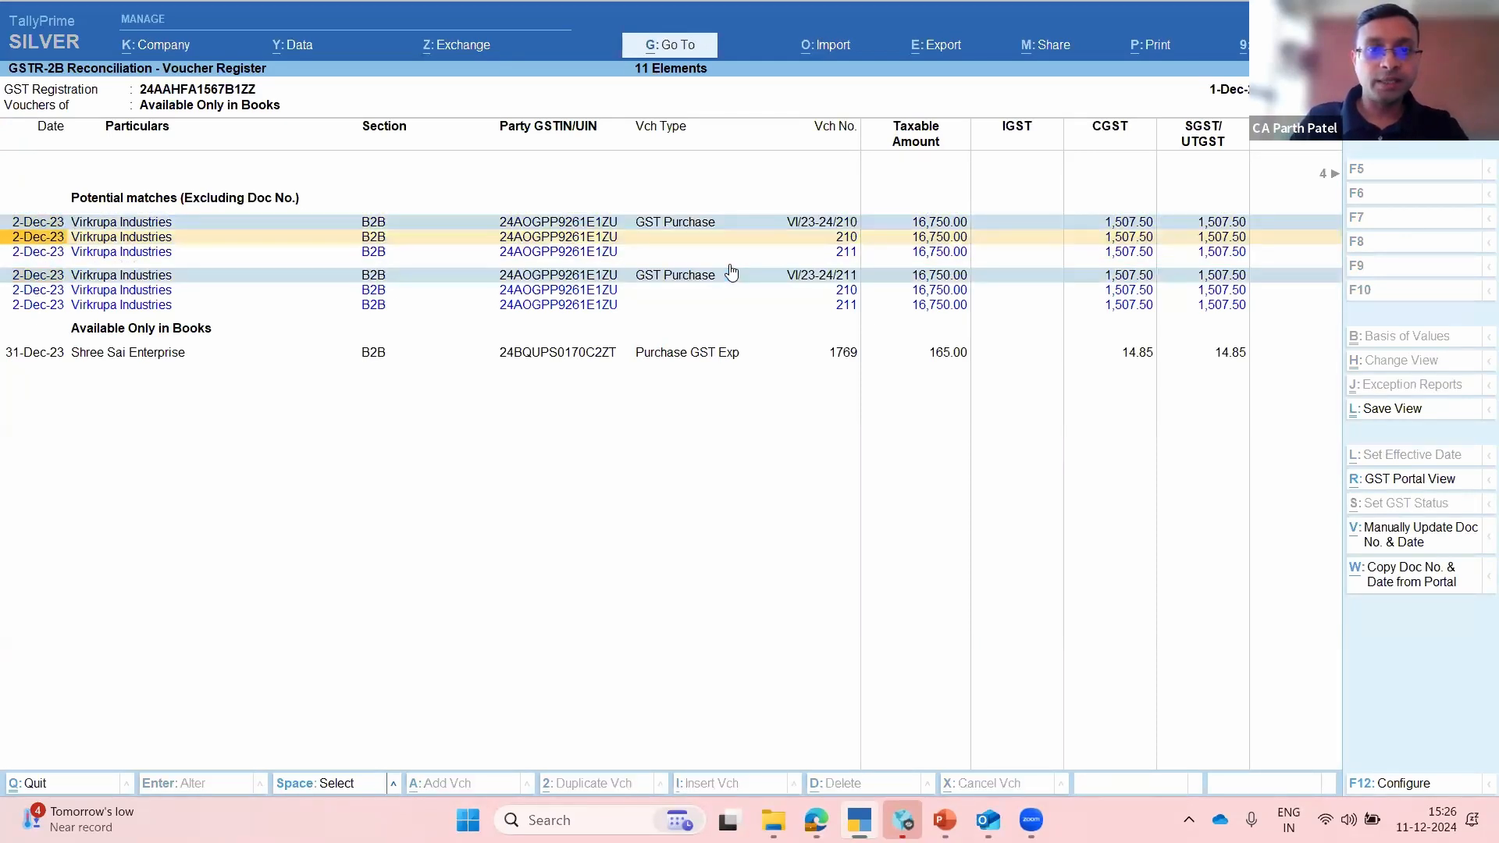
{"action": "key", "text": "space"}
{"action": "key", "text": "Up"}
{"action": "key", "text": "Up"}
{"action": "key", "text": "Up"}
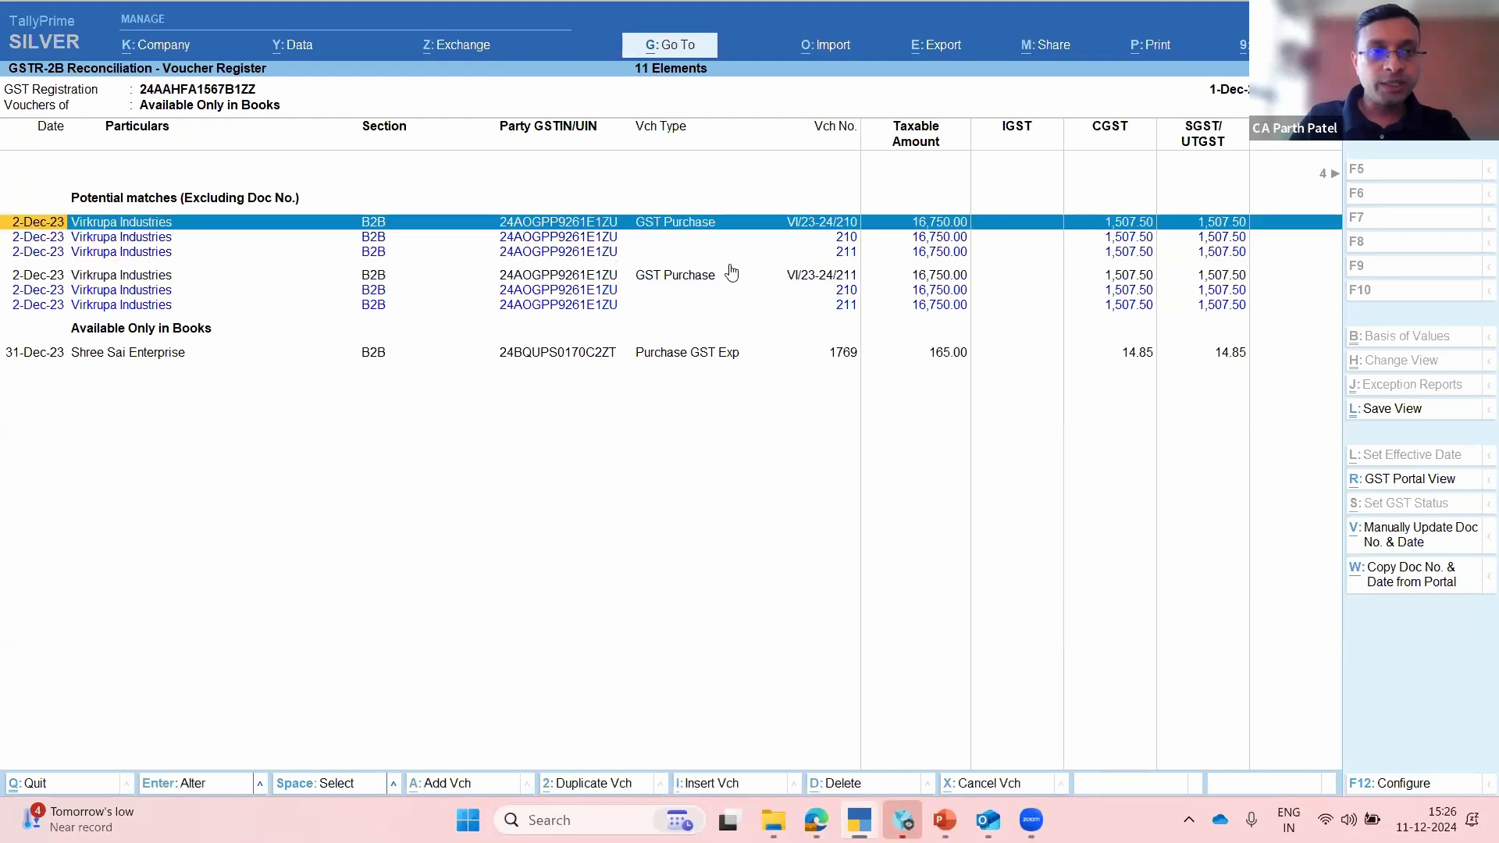
{"action": "key", "text": "space"}
Step: Open the Virkrupa Industries party ledger for alteration from within purchase voucher VI/23-24/210
{"action": "key", "text": "Down"}
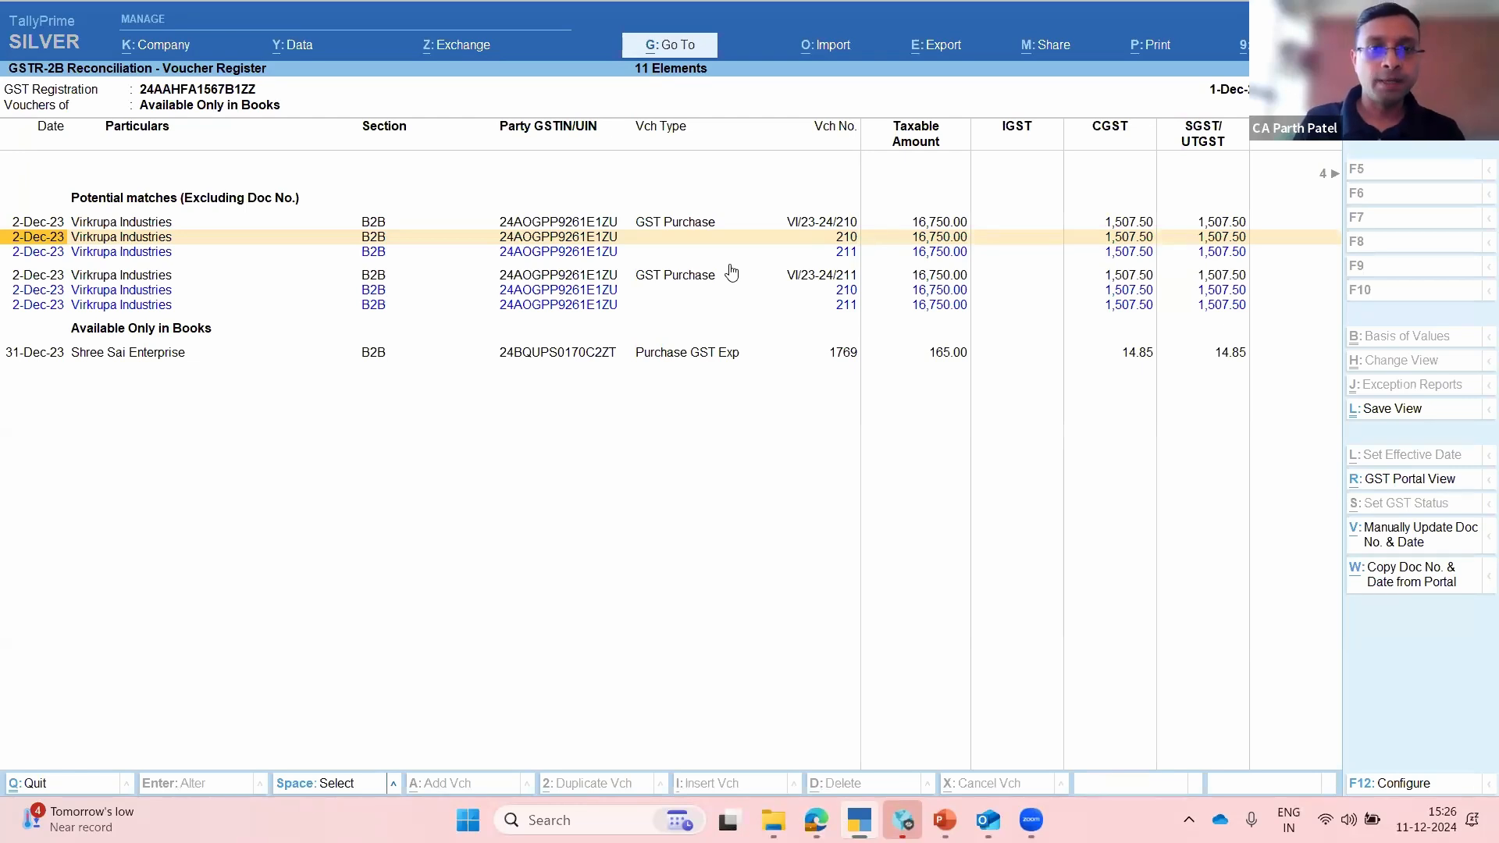
{"action": "key", "text": "Up"}
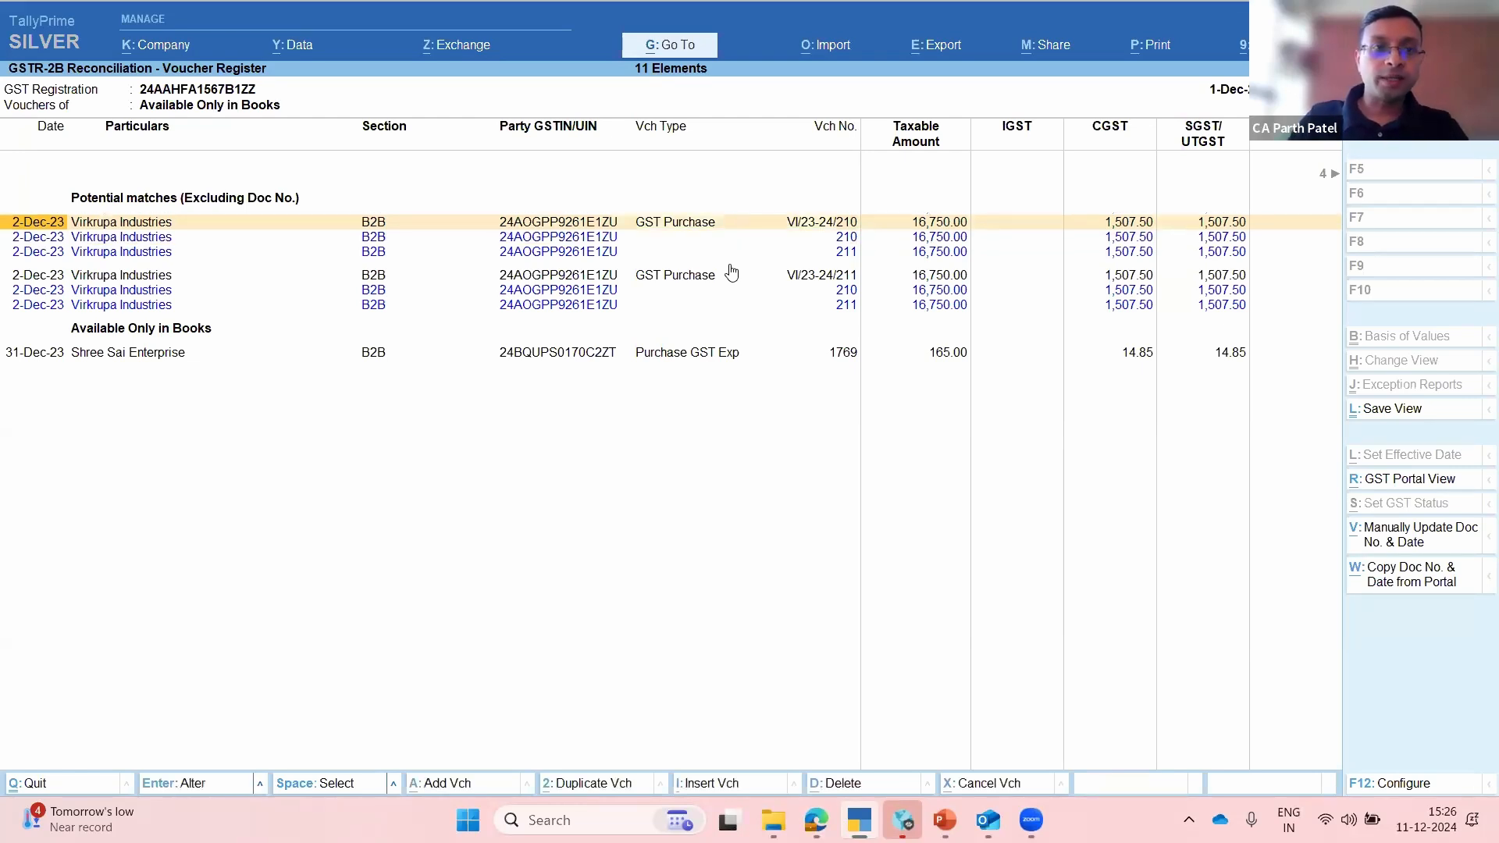
{"action": "key", "text": "Return"}
{"action": "key", "text": "Return"}
{"action": "key", "text": "Return"}
{"action": "key", "text": "Return"}
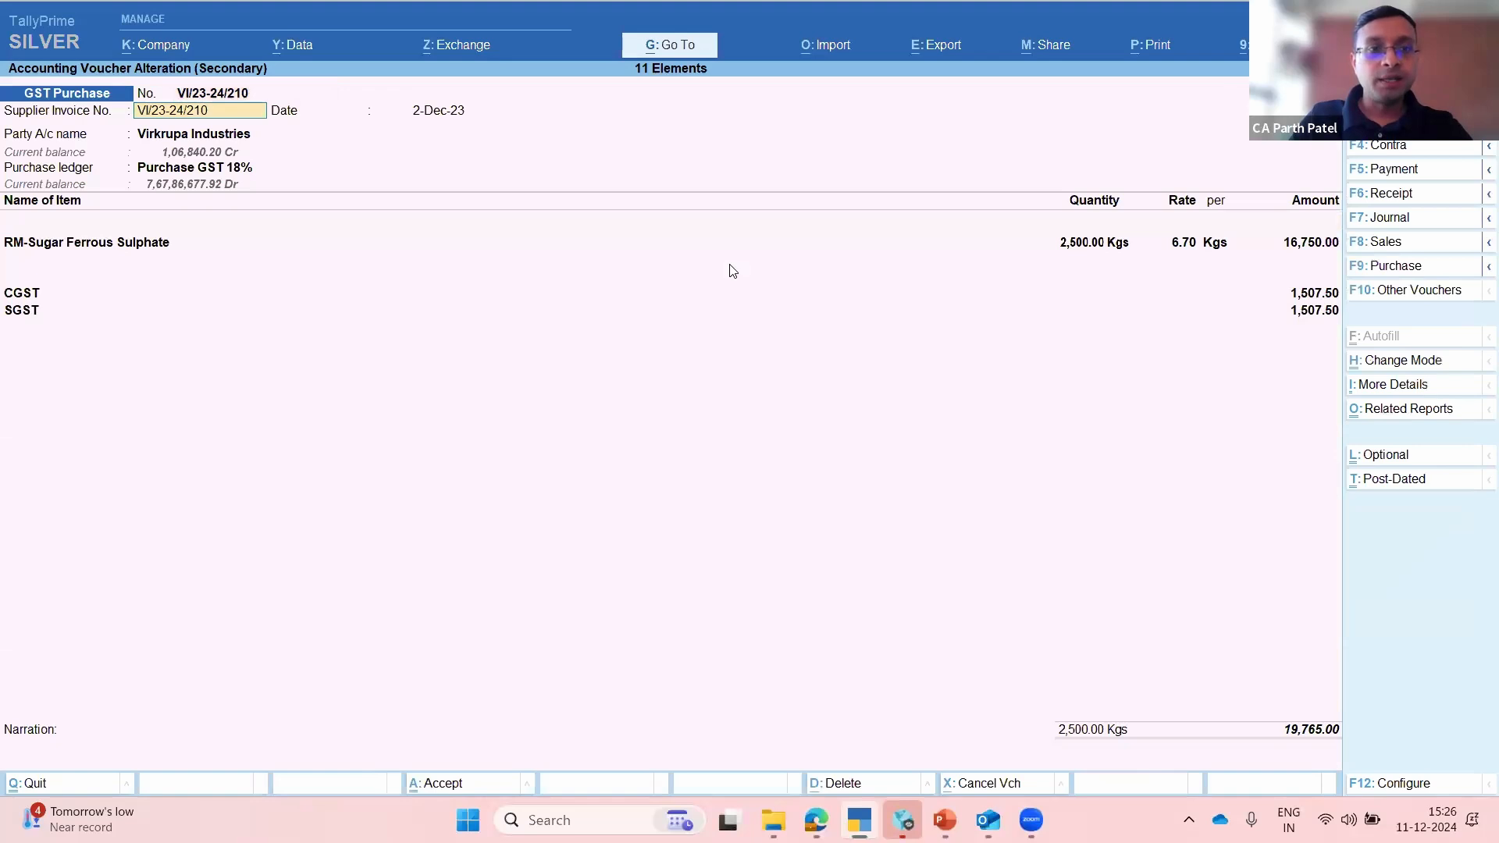
{"action": "key", "text": "ctrl+Return"}
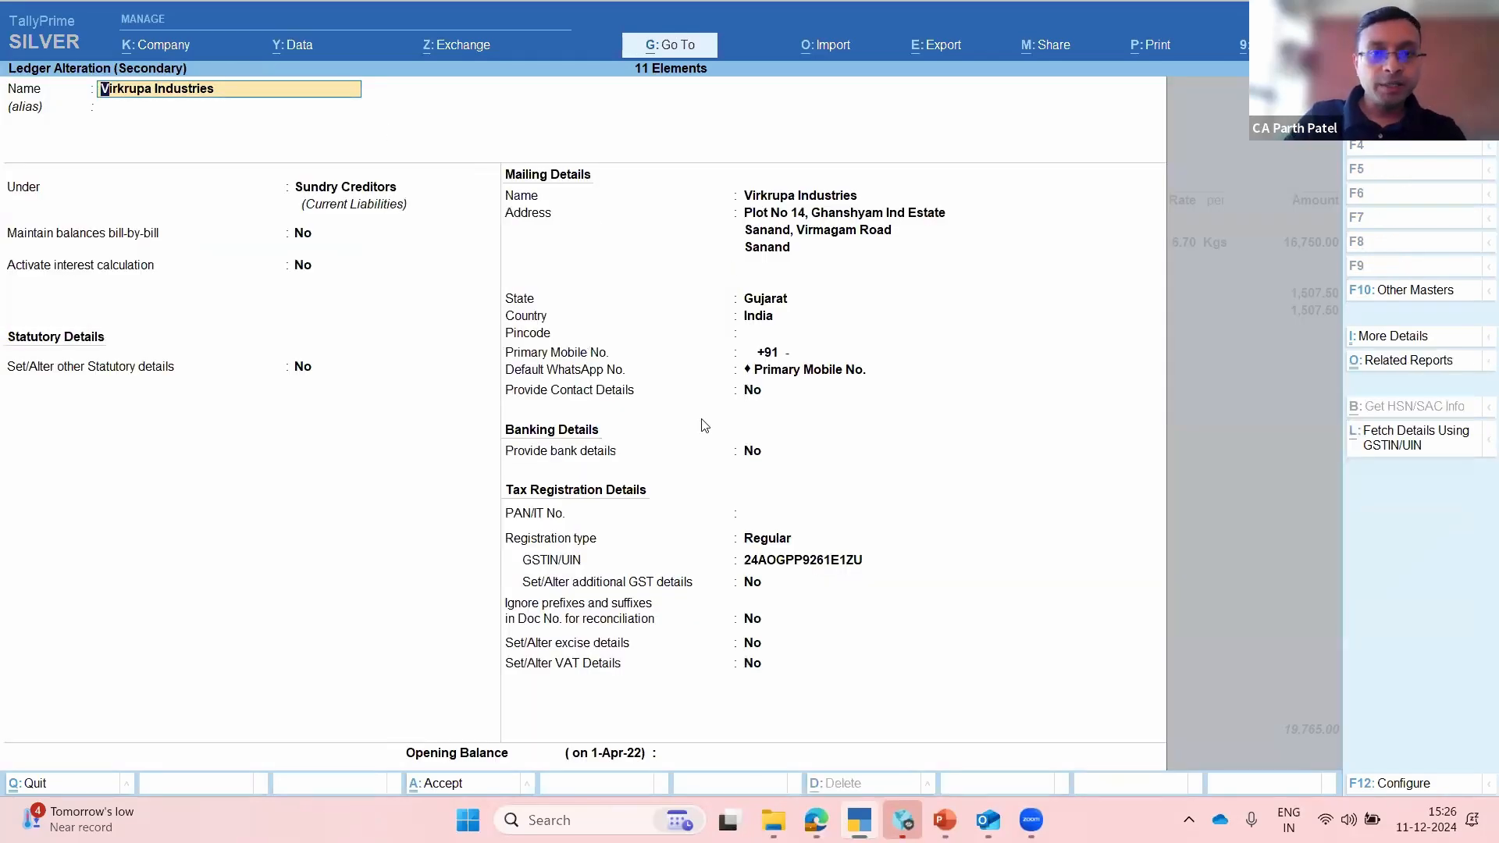
Step: Enable ignoring prefixes and suffixes in document numbers for reconciliation in the Virkrupa Industries ledger
{"action": "left_click", "coordinate": [755, 591]}
{"action": "key", "text": "Return"}
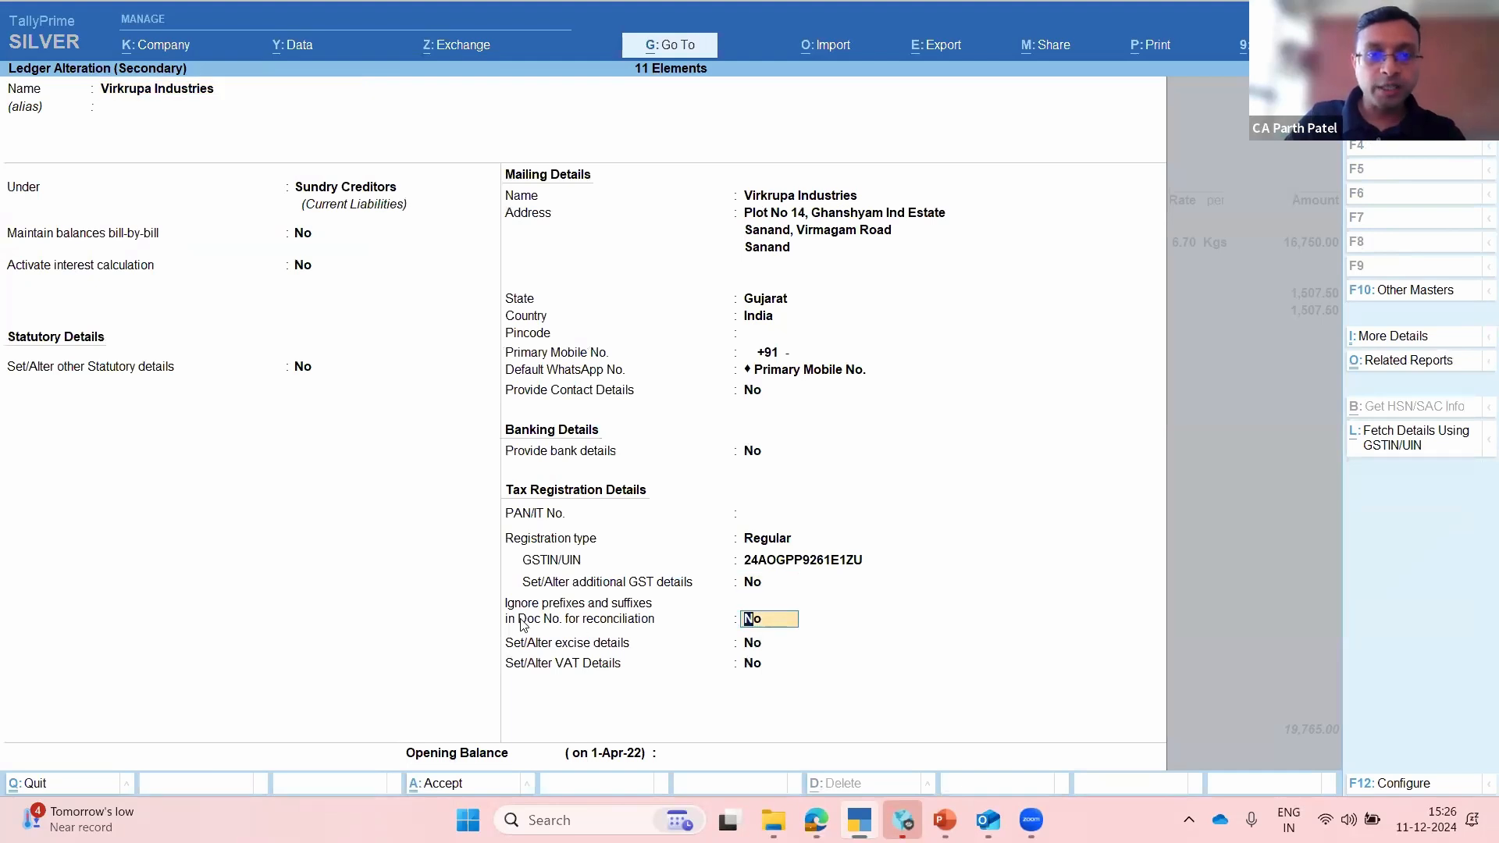
{"action": "key", "text": "y"}
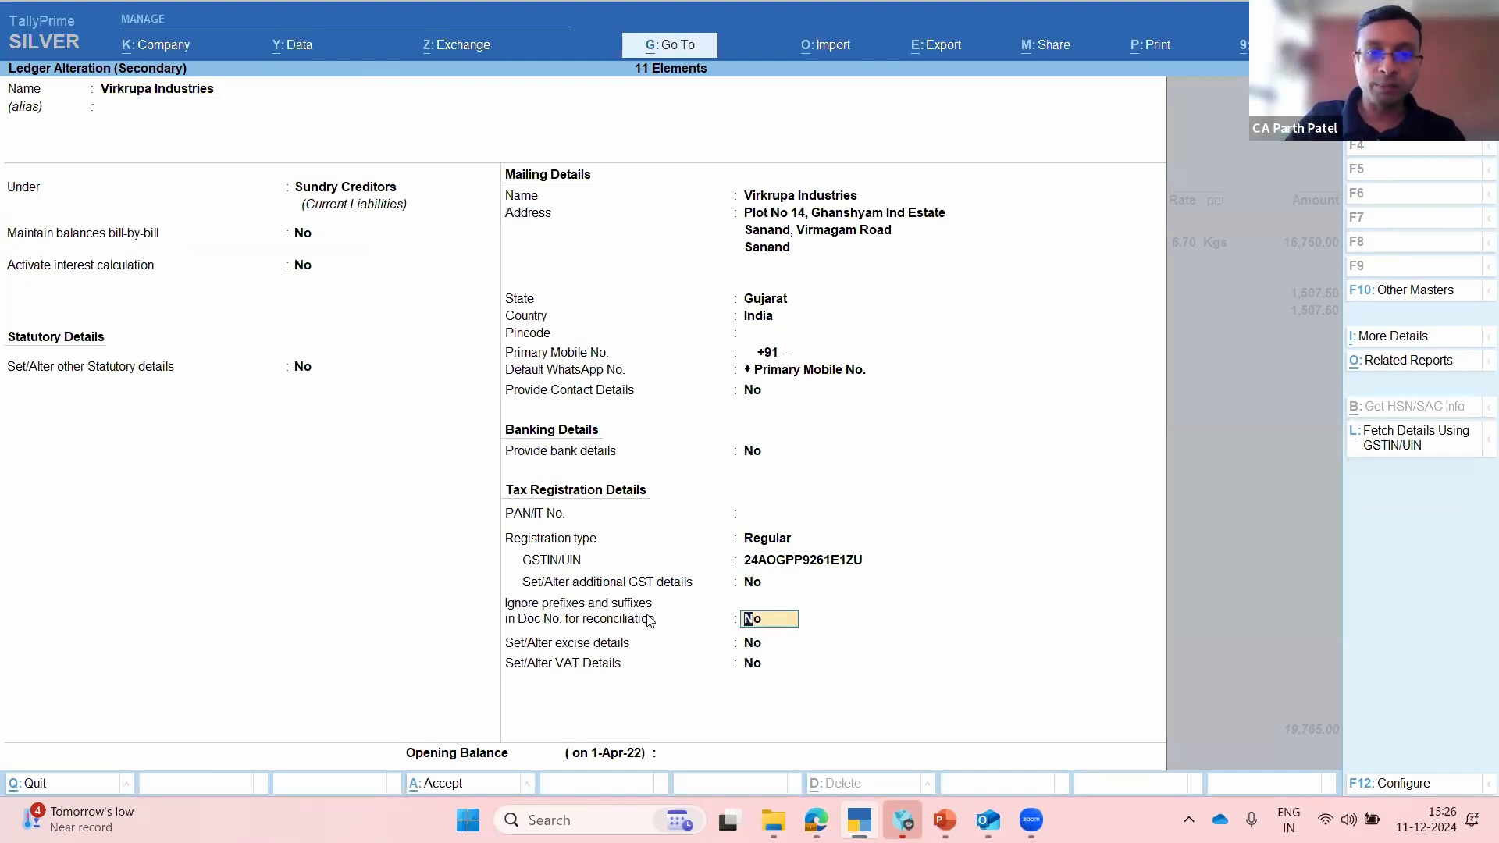
{"action": "key", "text": "Return"}
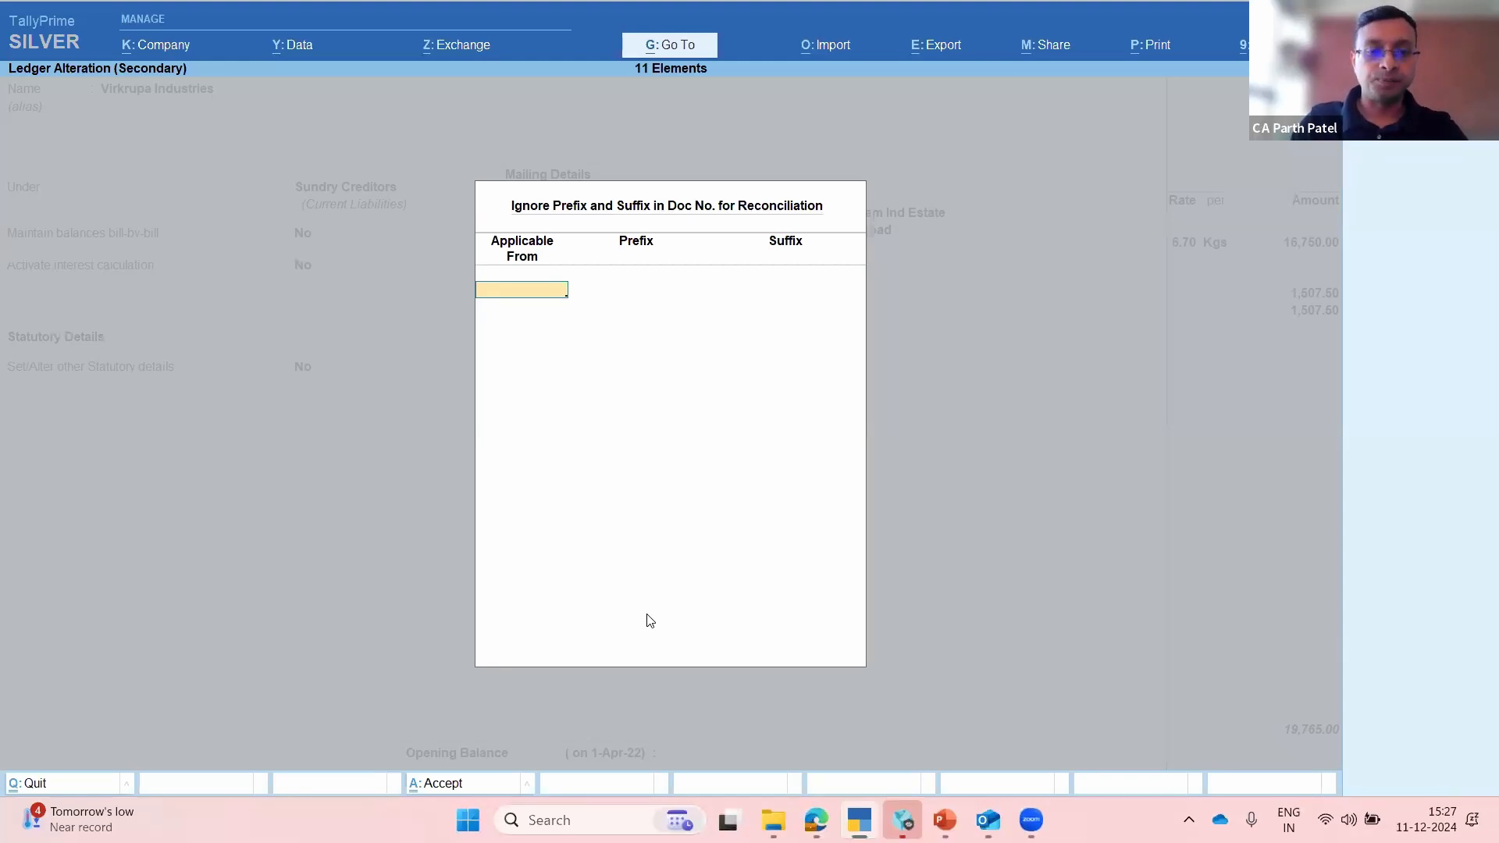
Step: Add VI/23-24/ as a document number prefix to ignore, applicable from 1-Apr-23, with no suffix
{"action": "type", "text": ".4.23"}
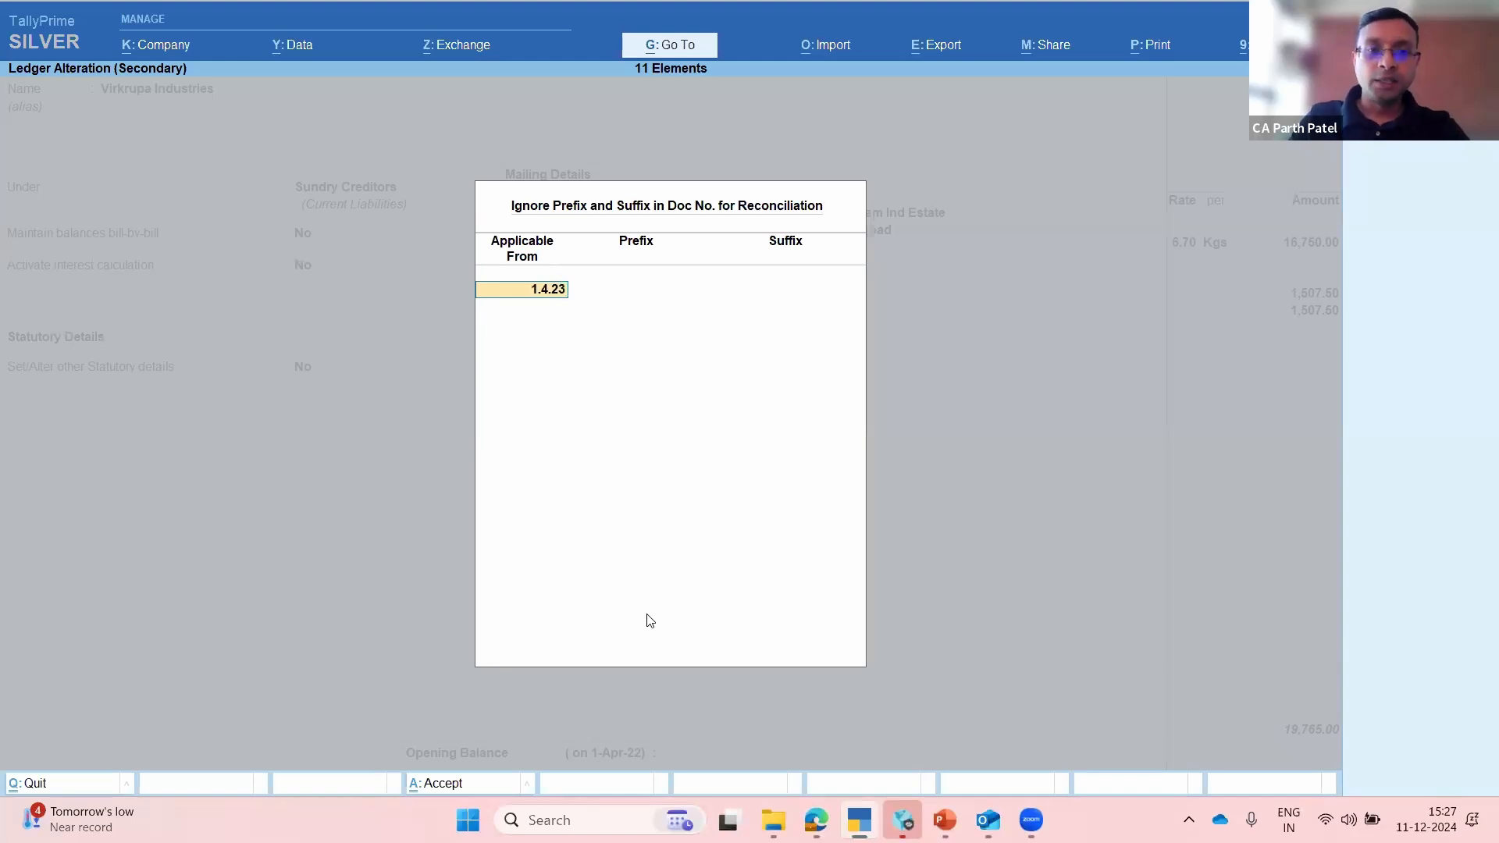
{"action": "key", "text": "Return"}
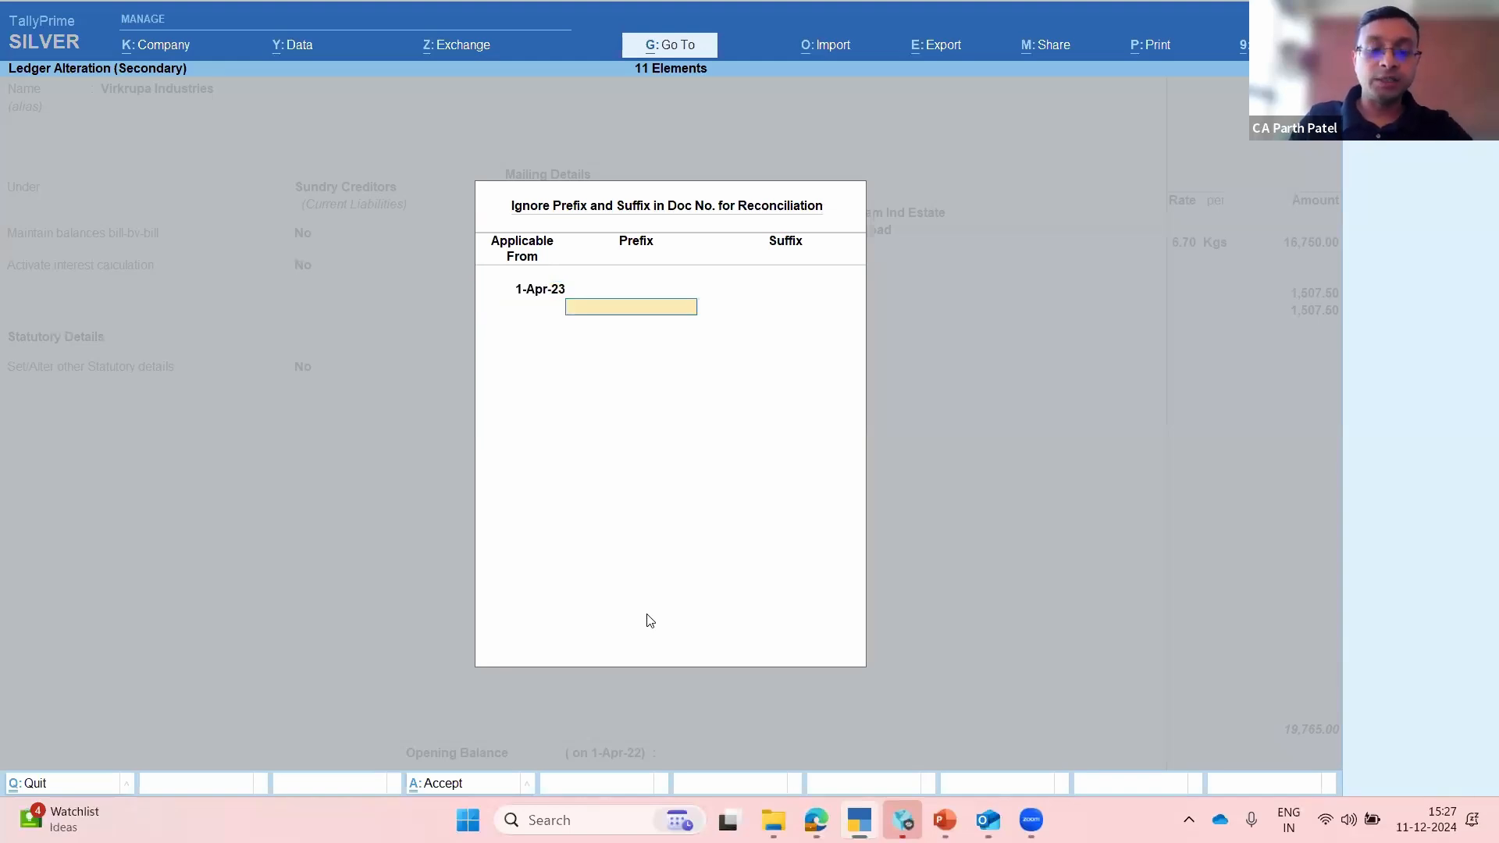
{"action": "type", "text": "VI"}
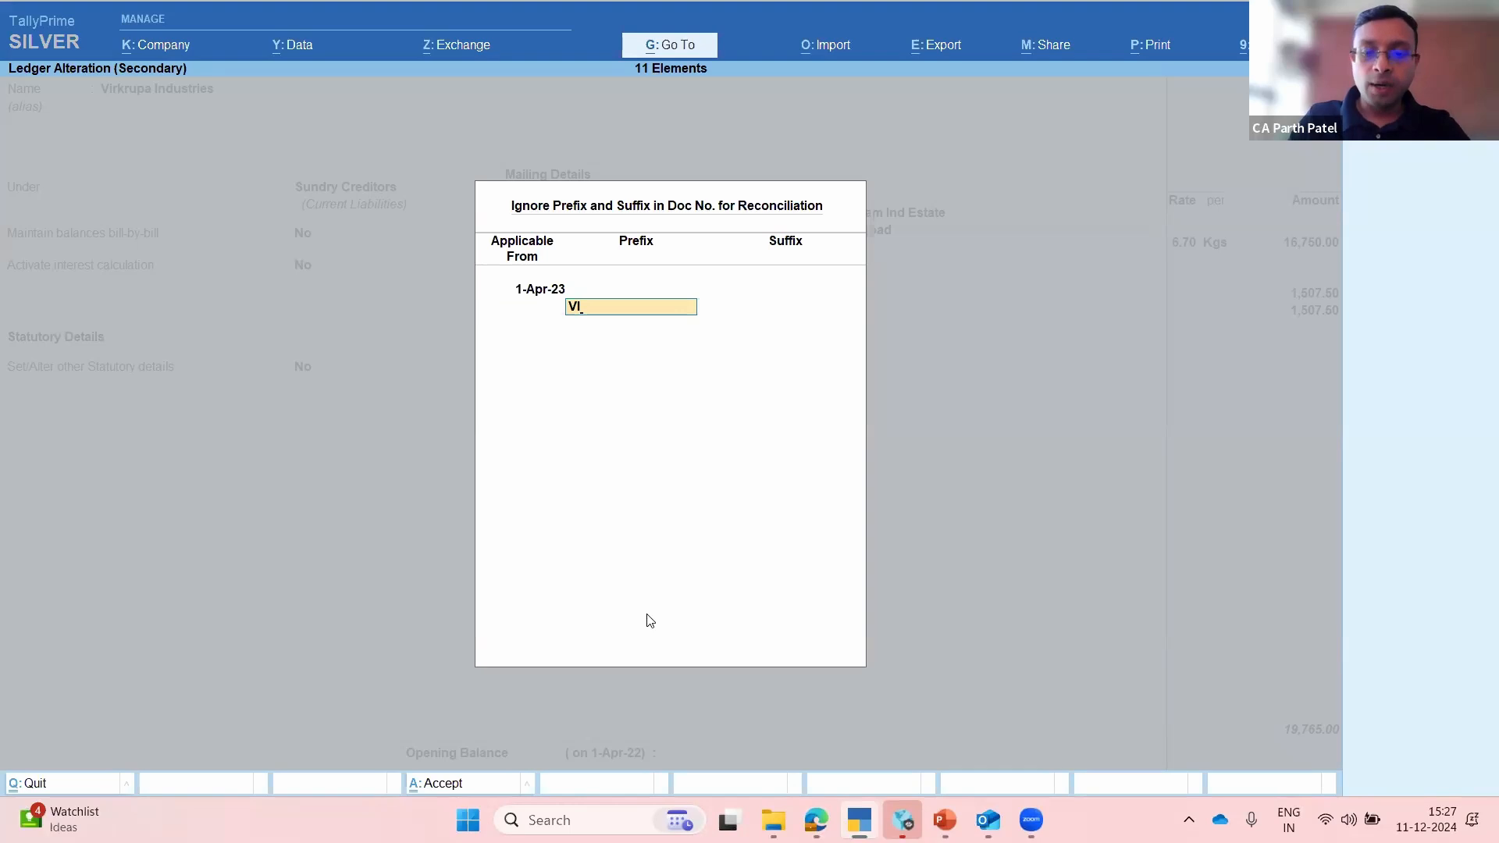
{"action": "type", "text": "/23-"}
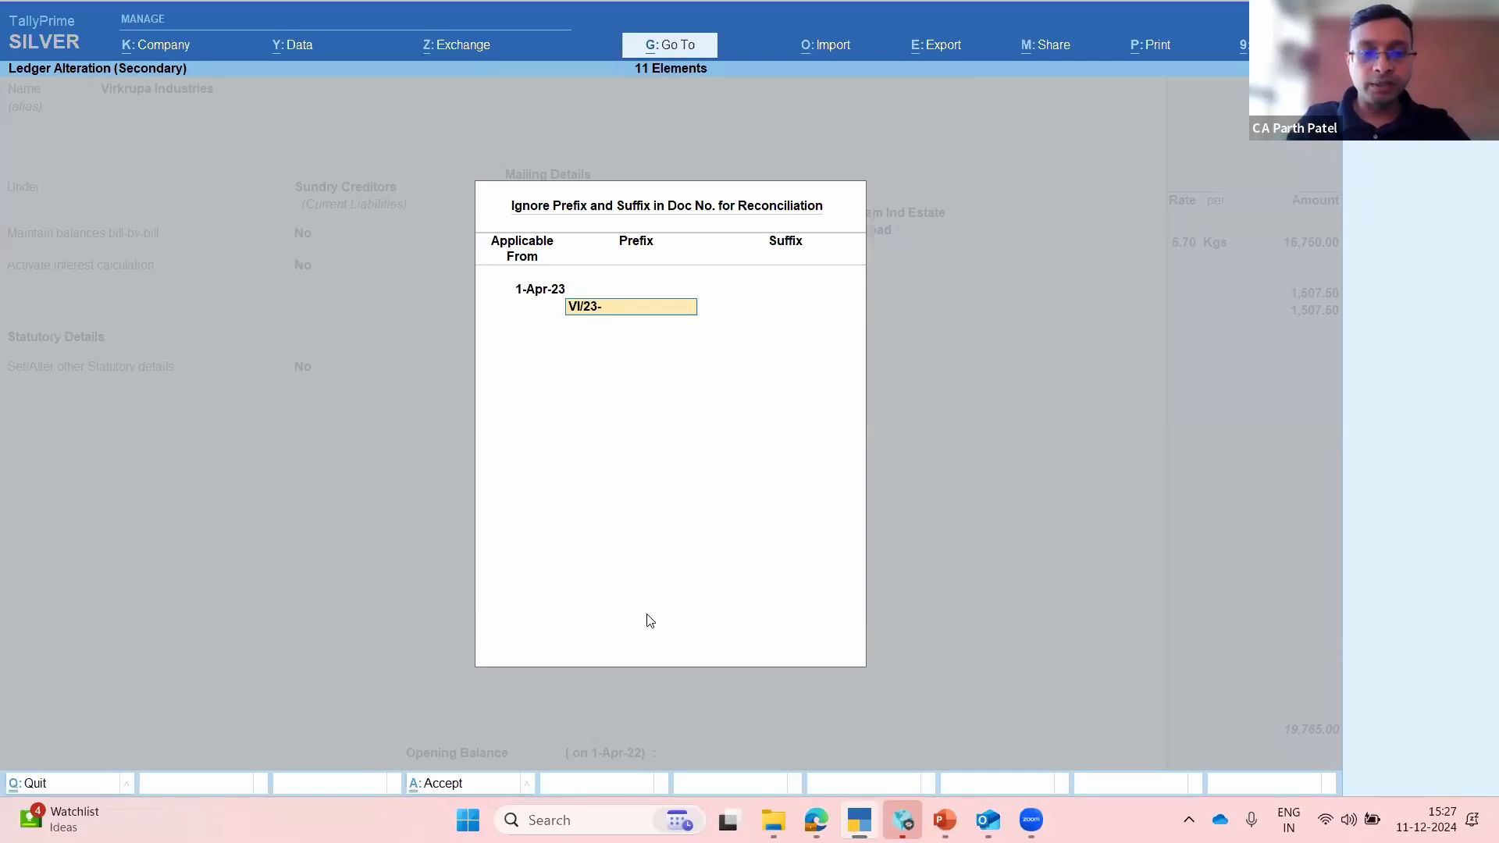
{"action": "type", "text": "24/"}
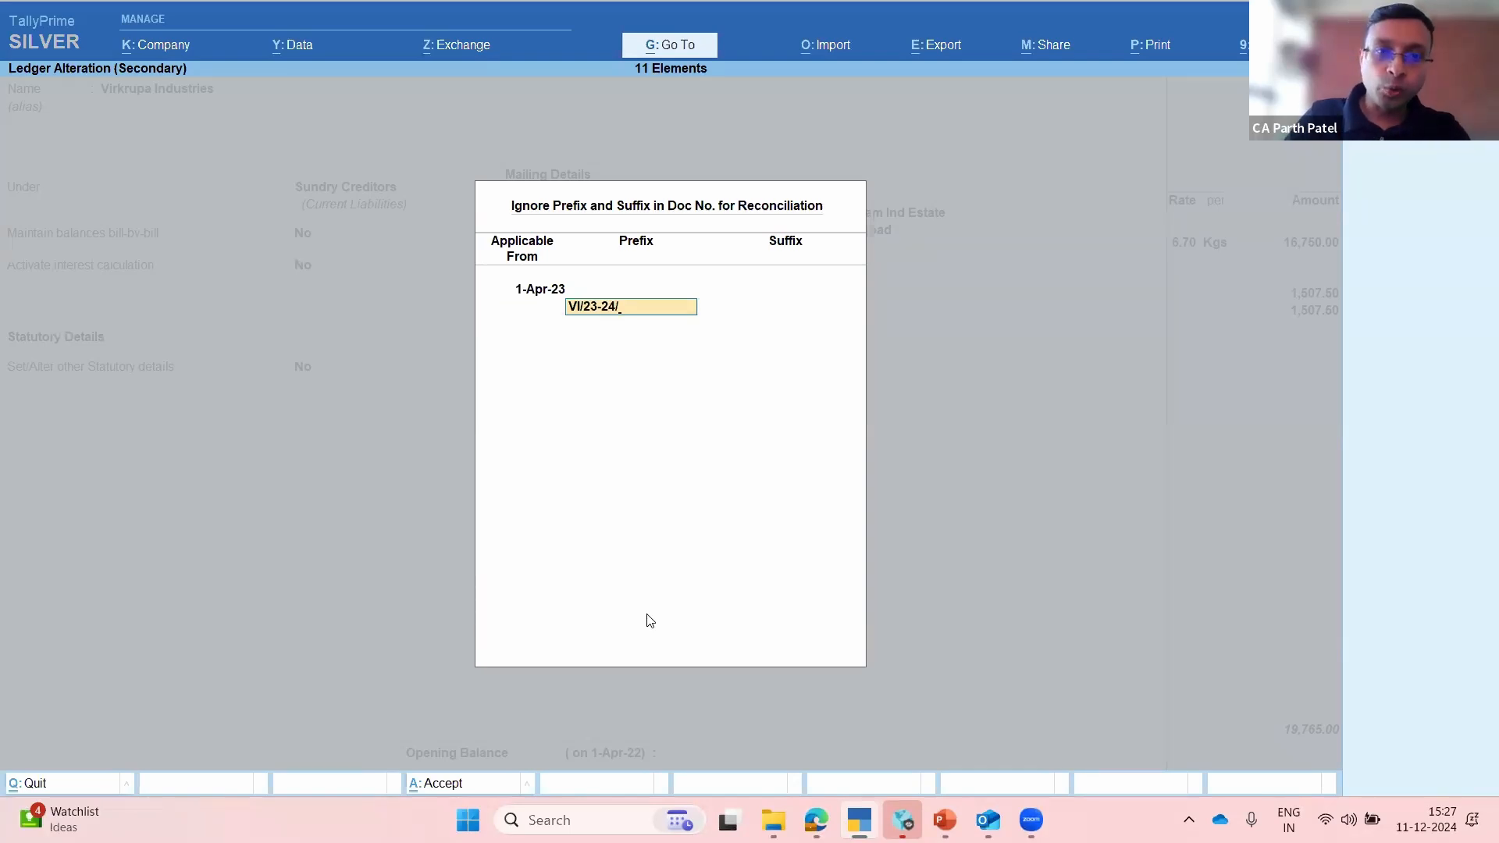
{"action": "key", "text": "Return"}
{"action": "key", "text": "Return"}
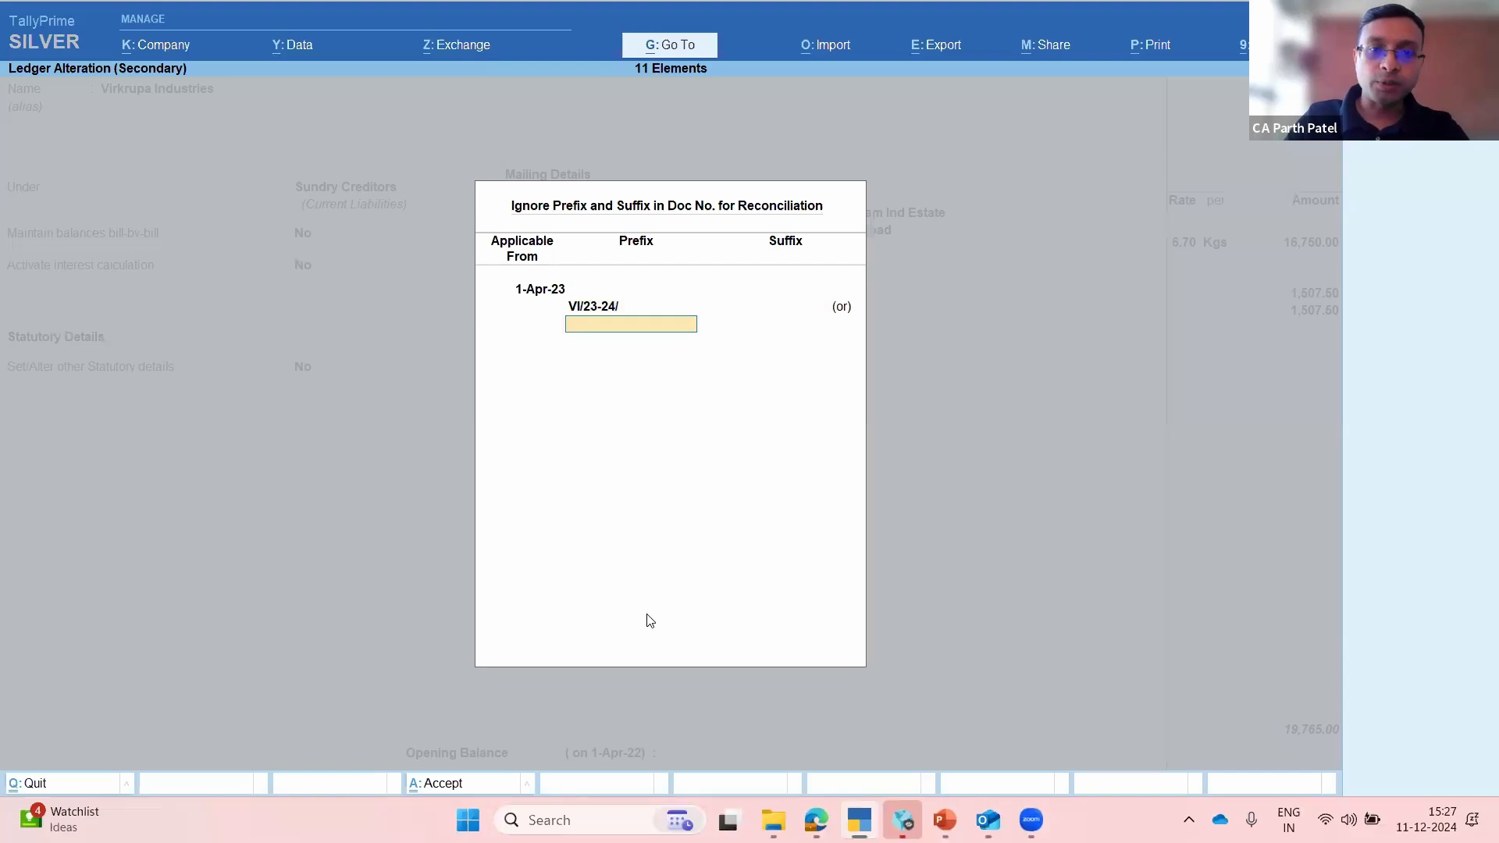
{"action": "key", "text": "Return"}
{"action": "key", "text": "Return"}
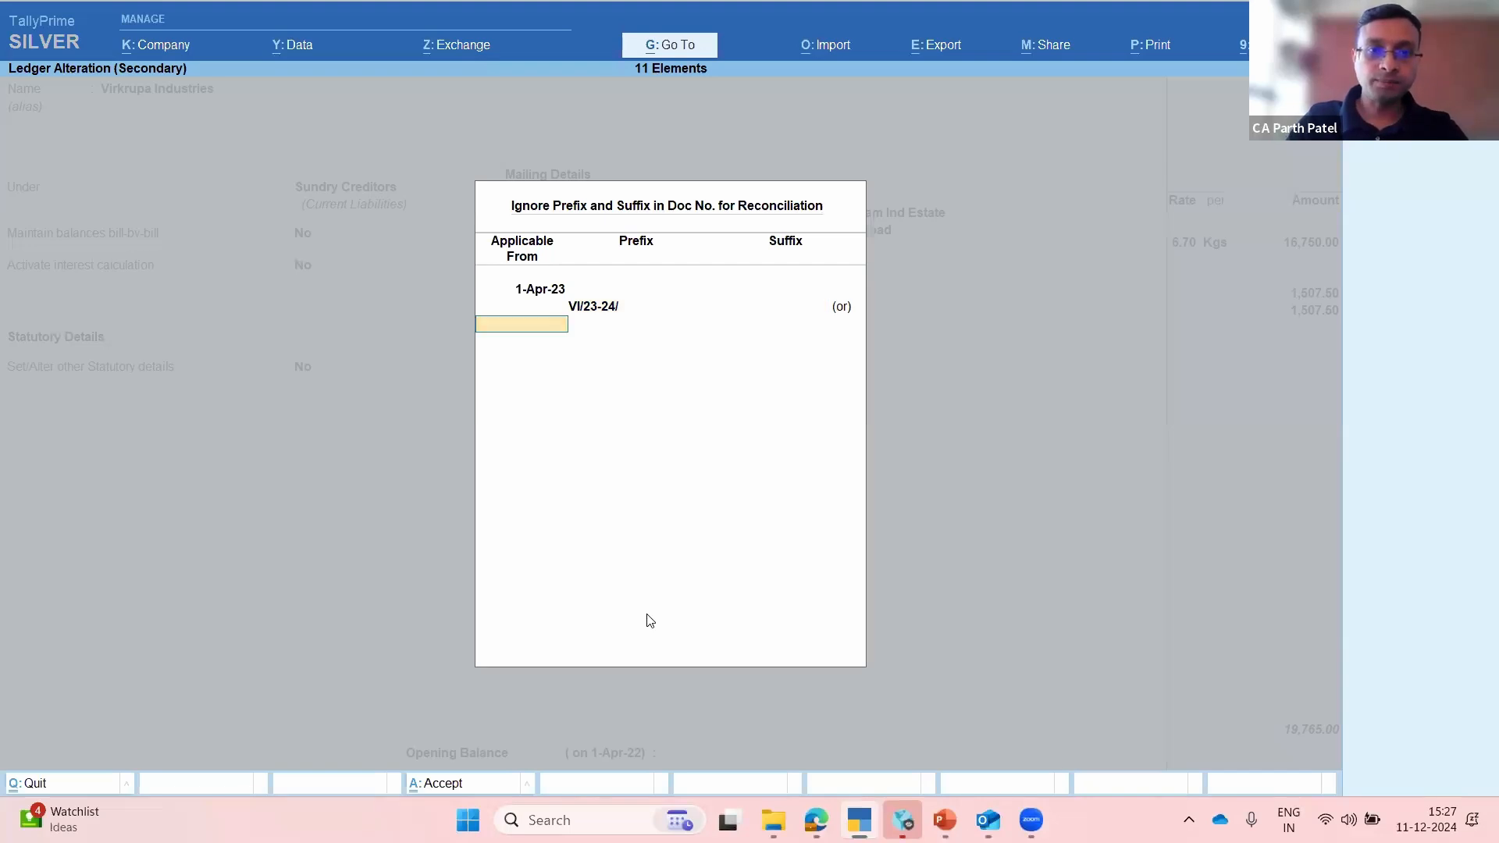
Step: Add VI/24-25/ as a second prefix to ignore, applicable from 1-Apr-24, and finish the prefix and suffix list
{"action": "type", "text": "1-4-24"}
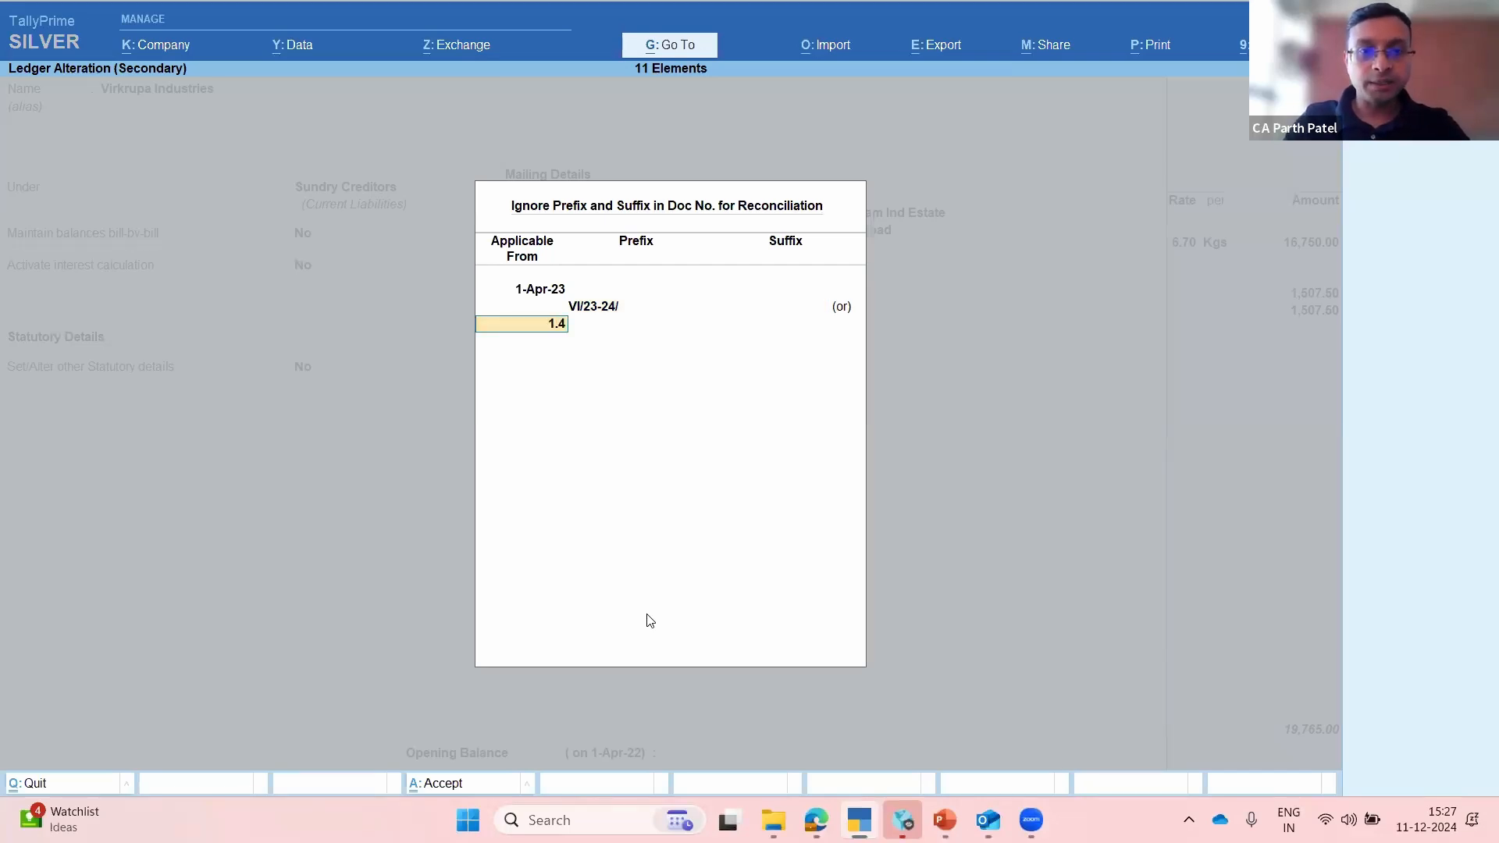
{"action": "key", "text": "Return"}
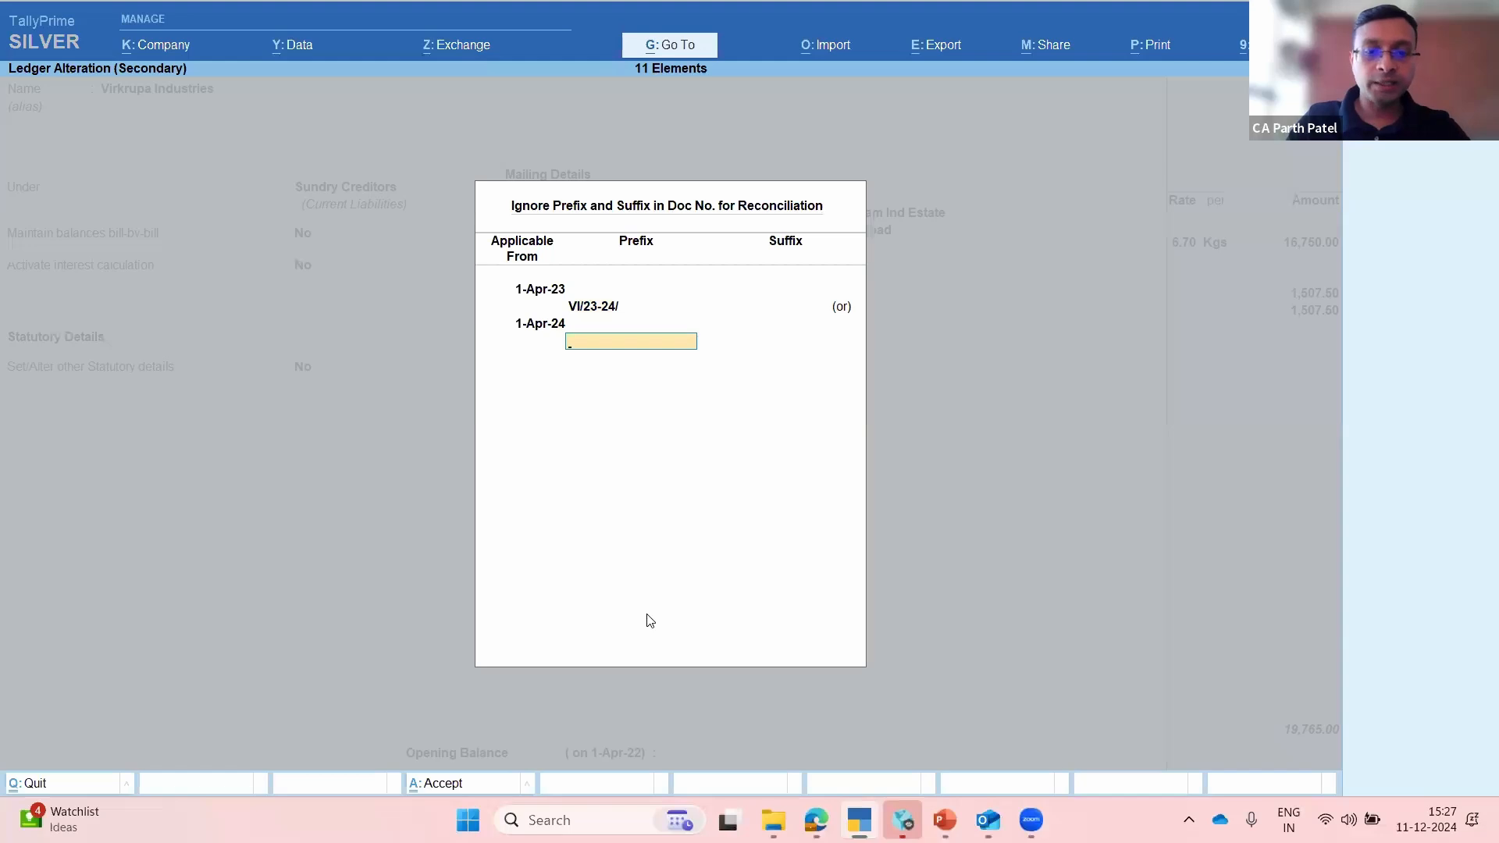
{"action": "type", "text": "VI/"}
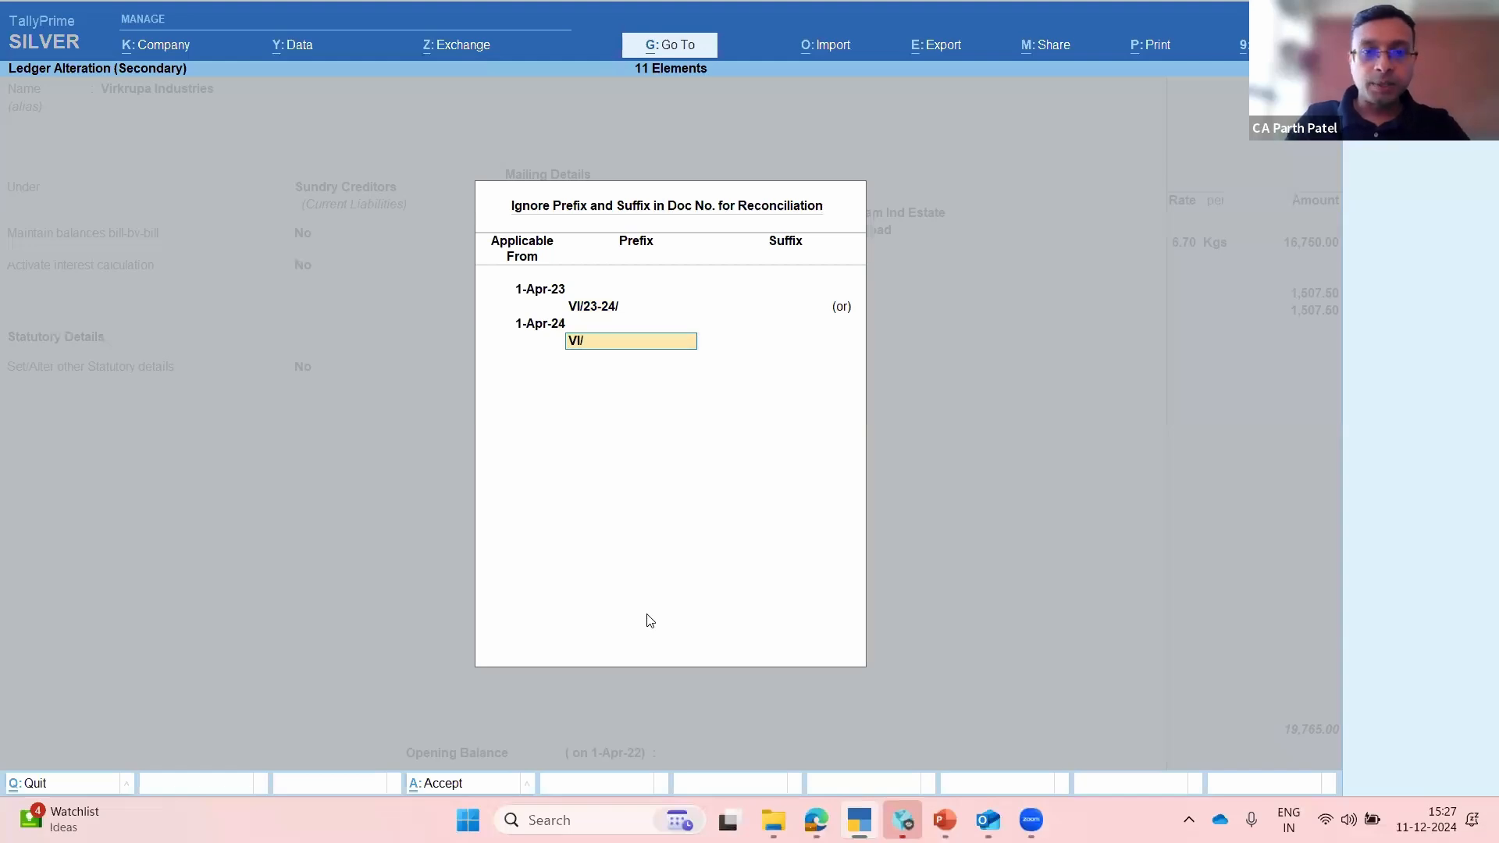
{"action": "type", "text": "24"}
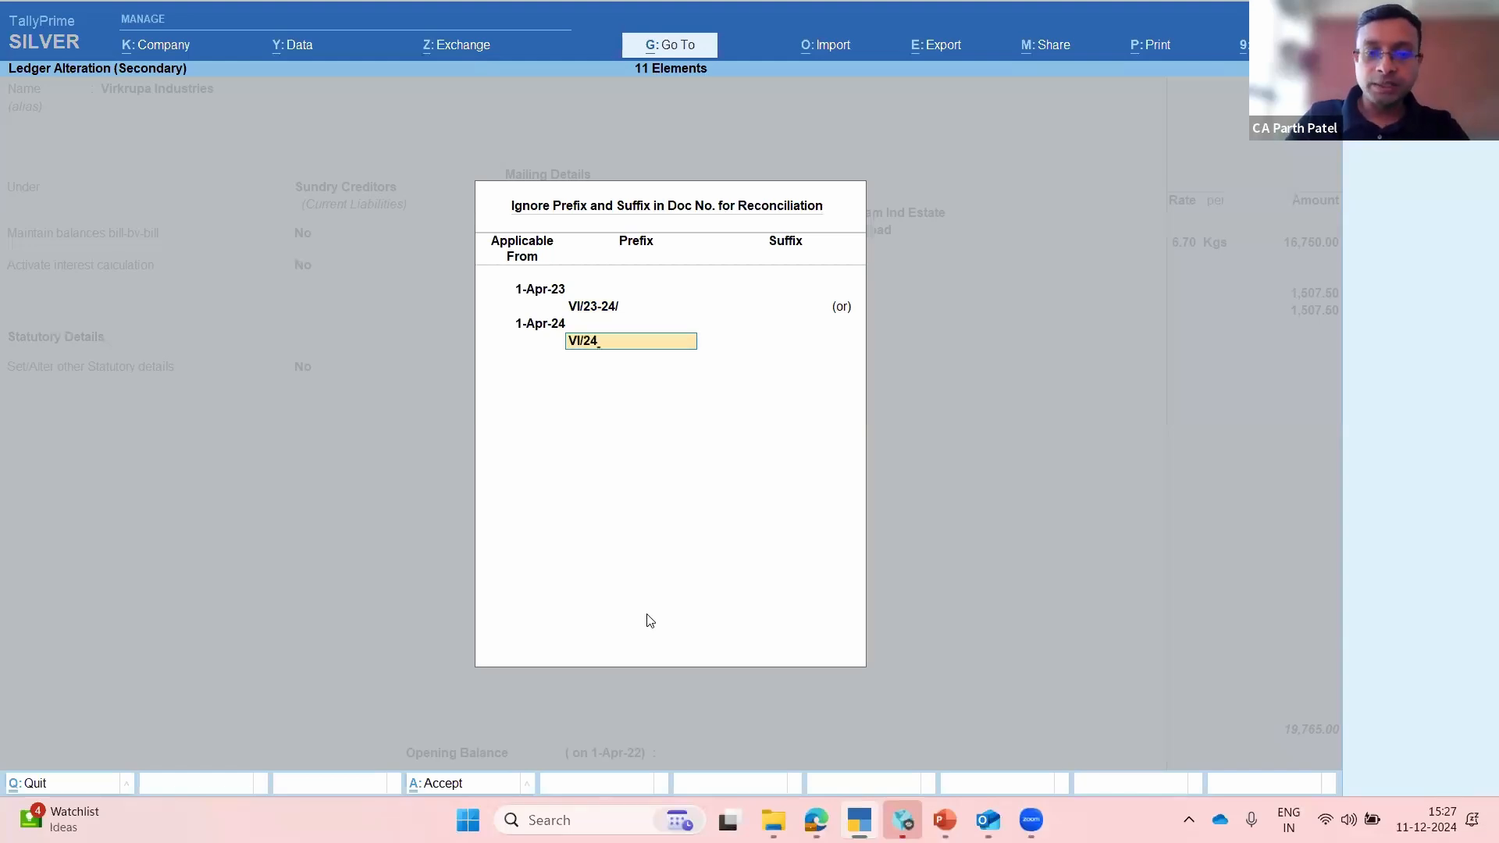
{"action": "type", "text": "-25/"}
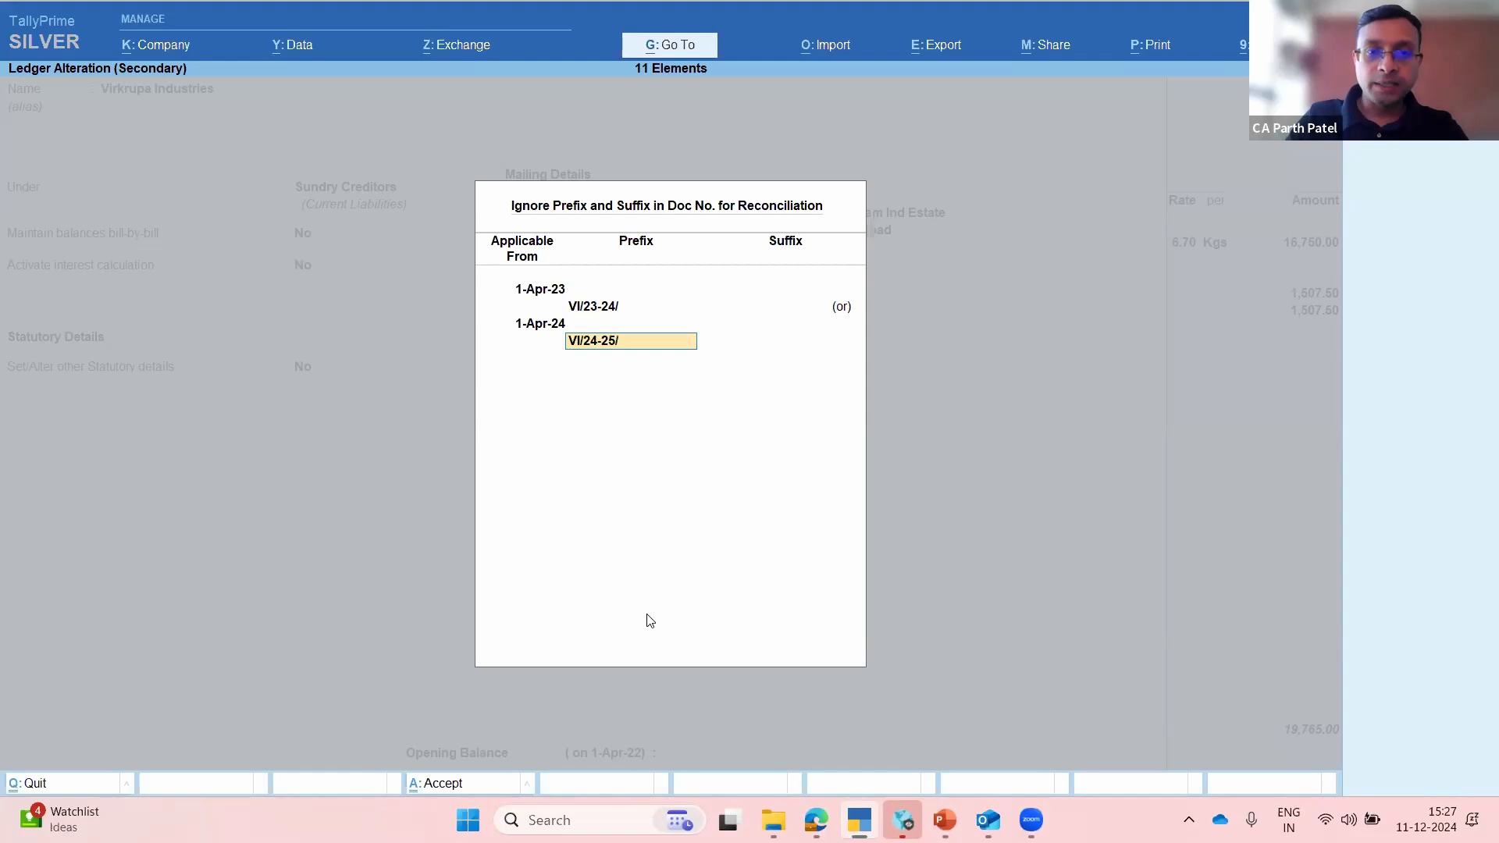
{"action": "key", "text": "Return"}
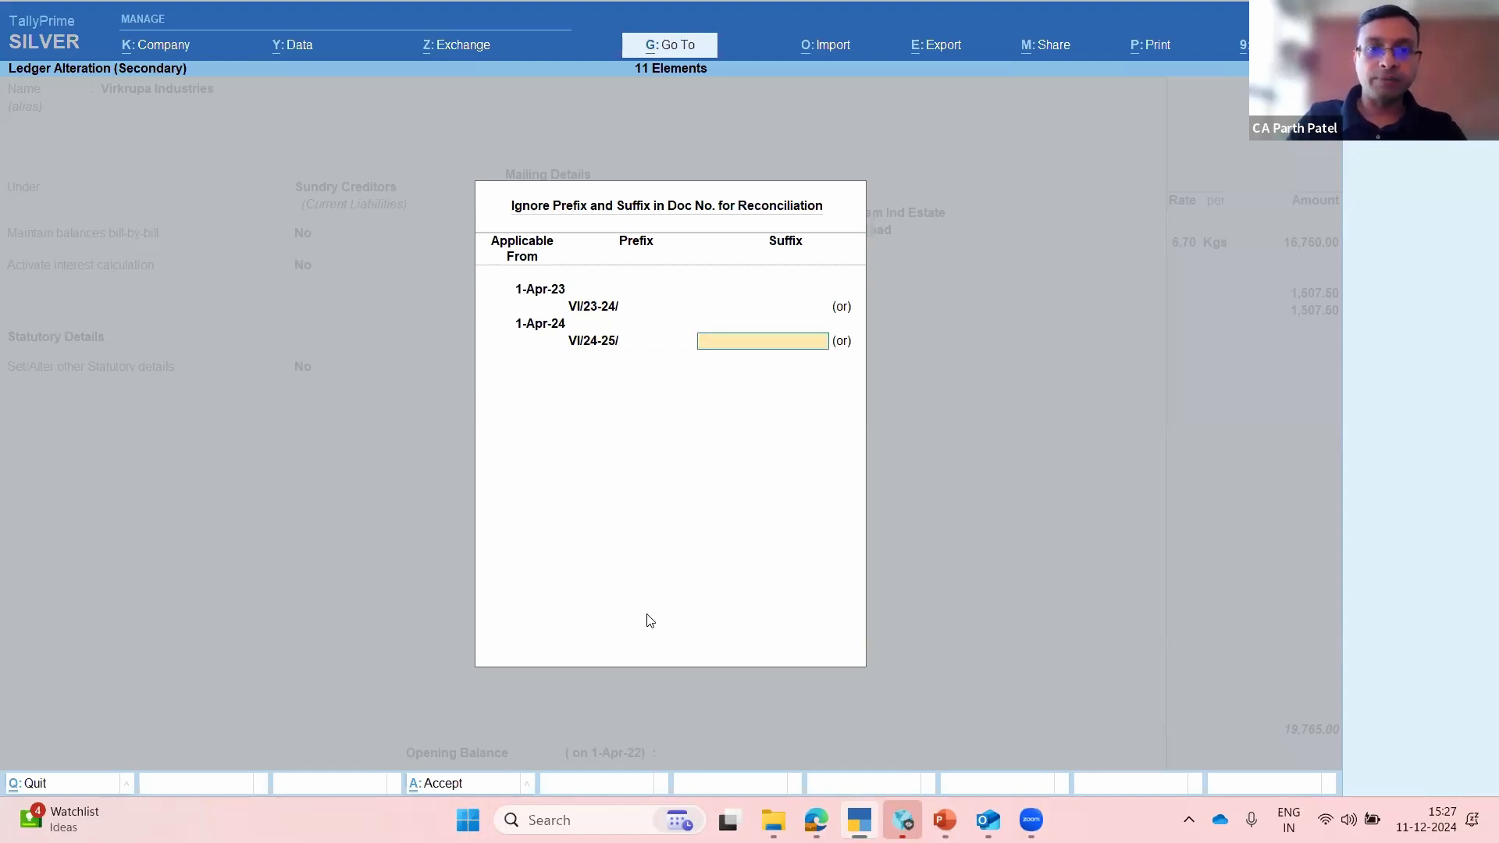
{"action": "key", "text": "Return"}
{"action": "key", "text": "Return"}
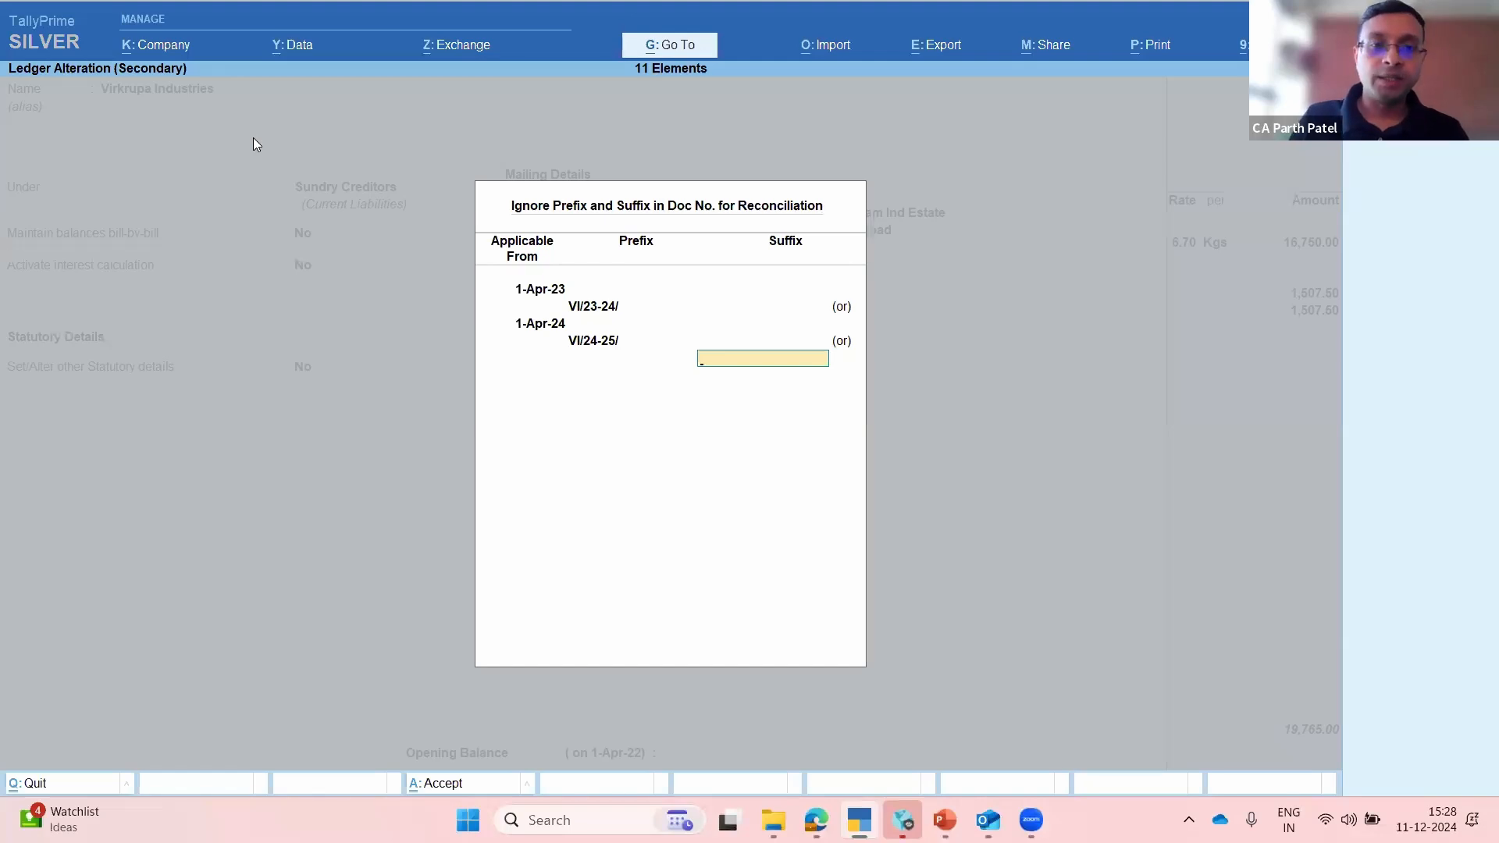
{"action": "key", "text": "Return"}
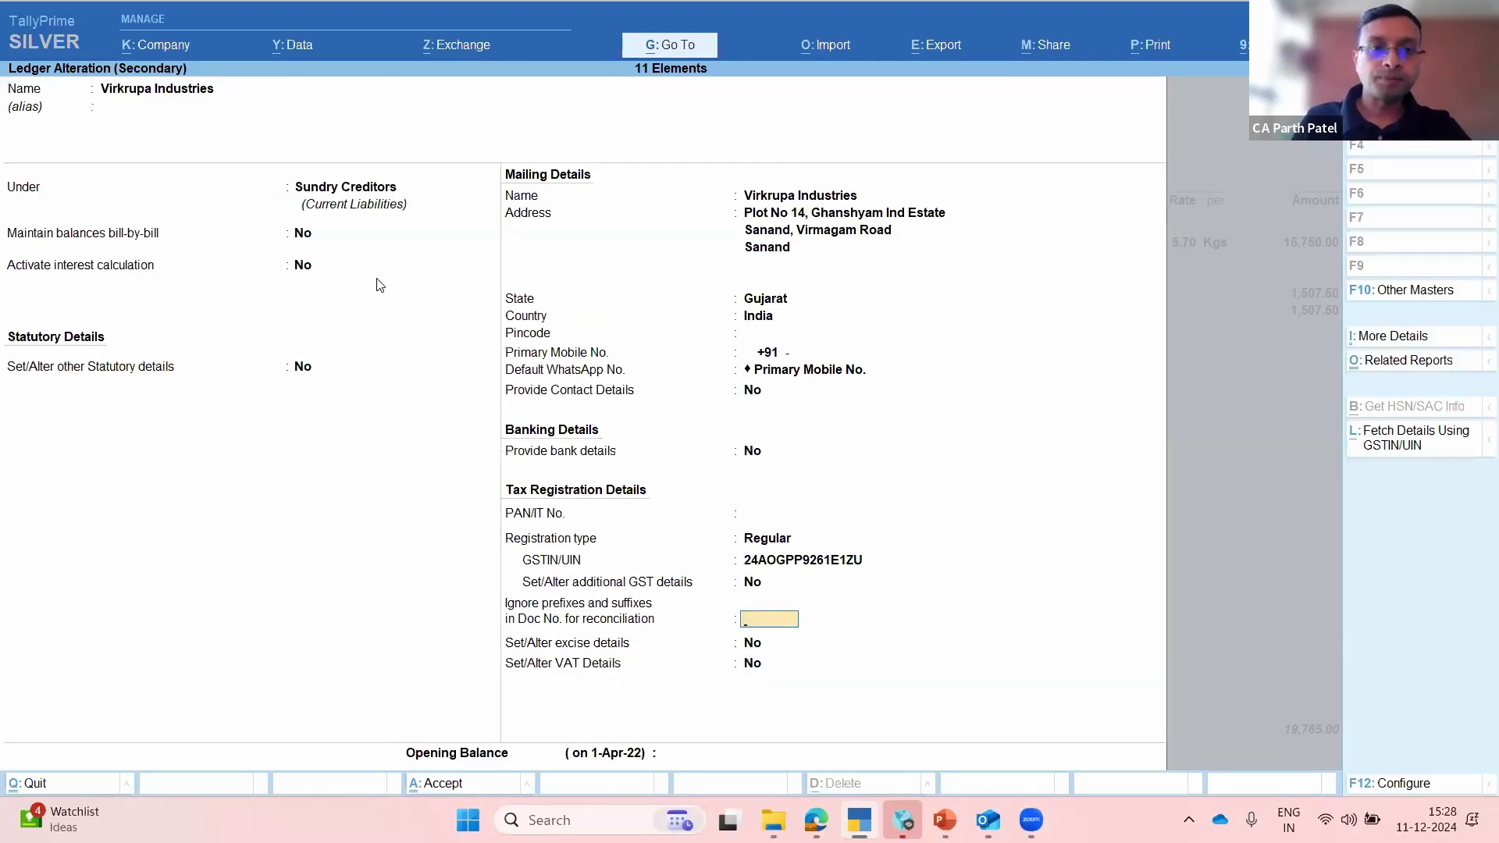
Step: Save the Virkrupa Industries ledger and quit the purchase voucher back to the Available Only in Books register
{"action": "key", "text": "ctrl+a"}
{"action": "key", "text": "Escape"}
{"action": "key", "text": "y"}
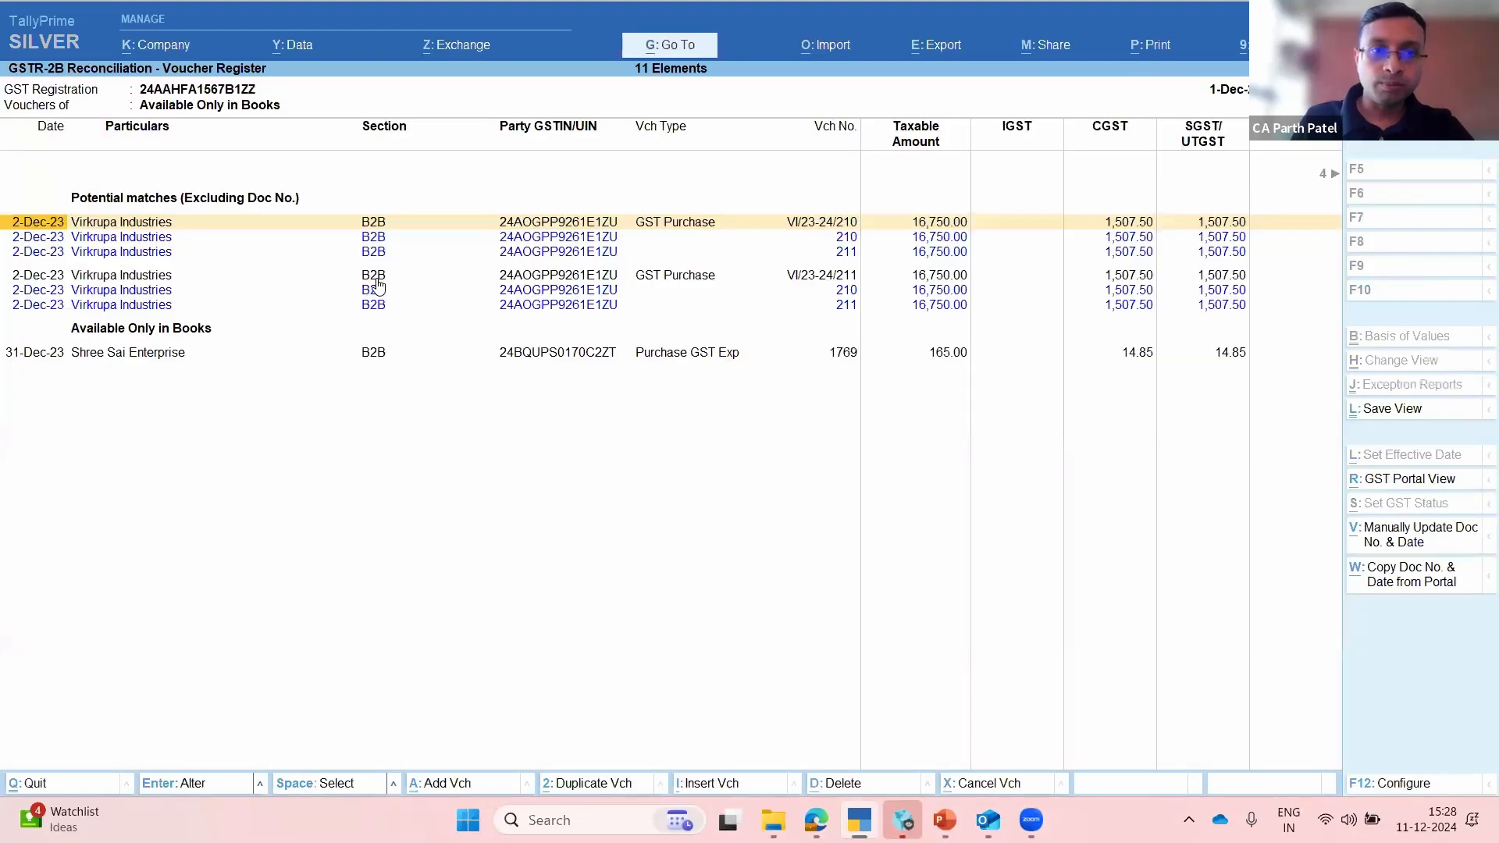
Step: Set the supplier invoice number of Virkrupa Industries voucher VI/23-24/210 to 210 and save the voucher
{"action": "key", "text": "Down"}
{"action": "key", "text": "Up"}
{"action": "key", "text": "Return"}
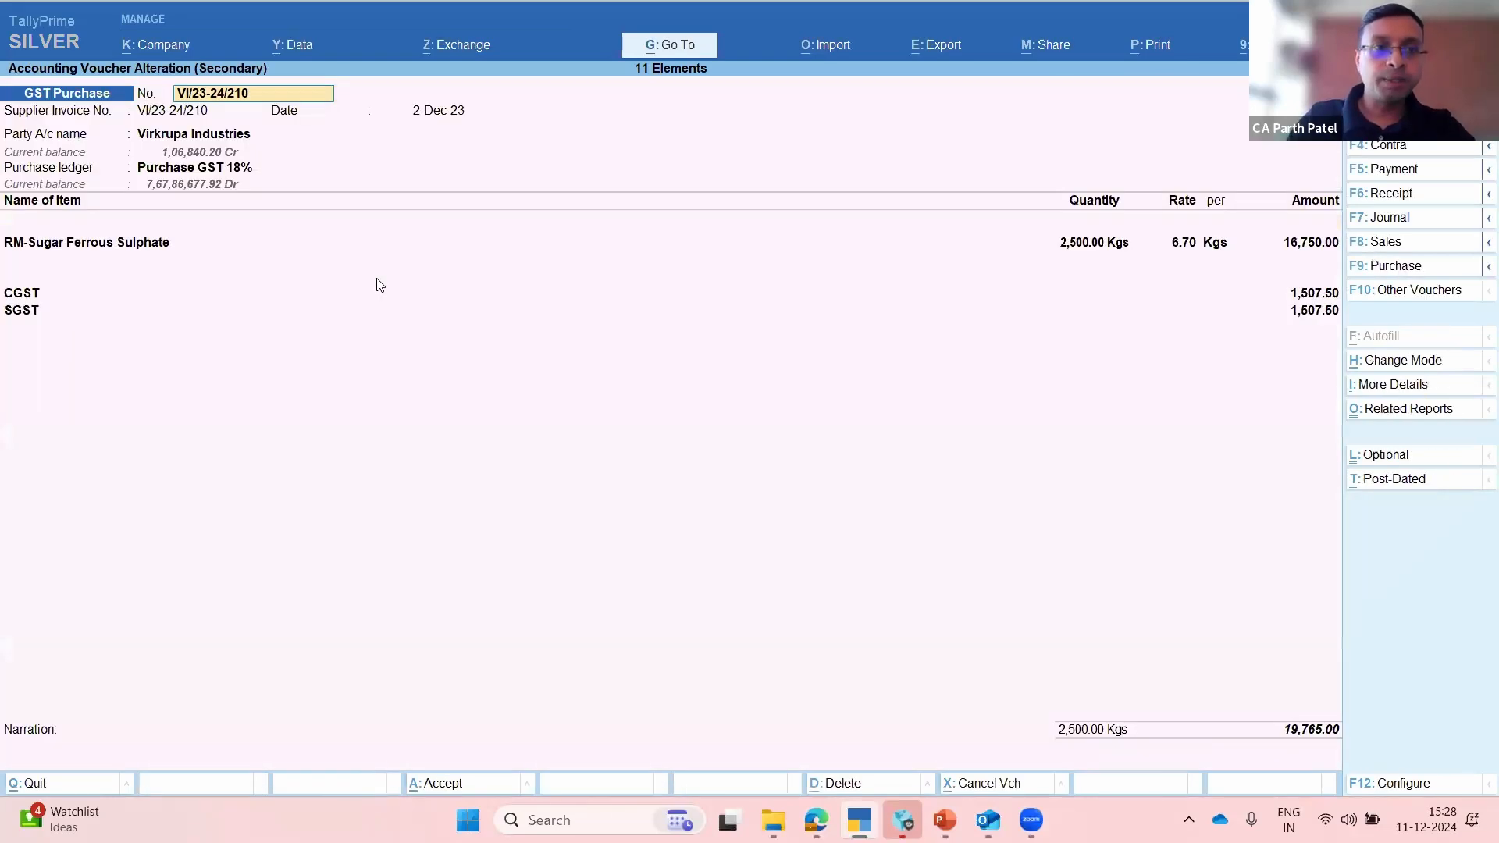
{"action": "type", "text": "210"}
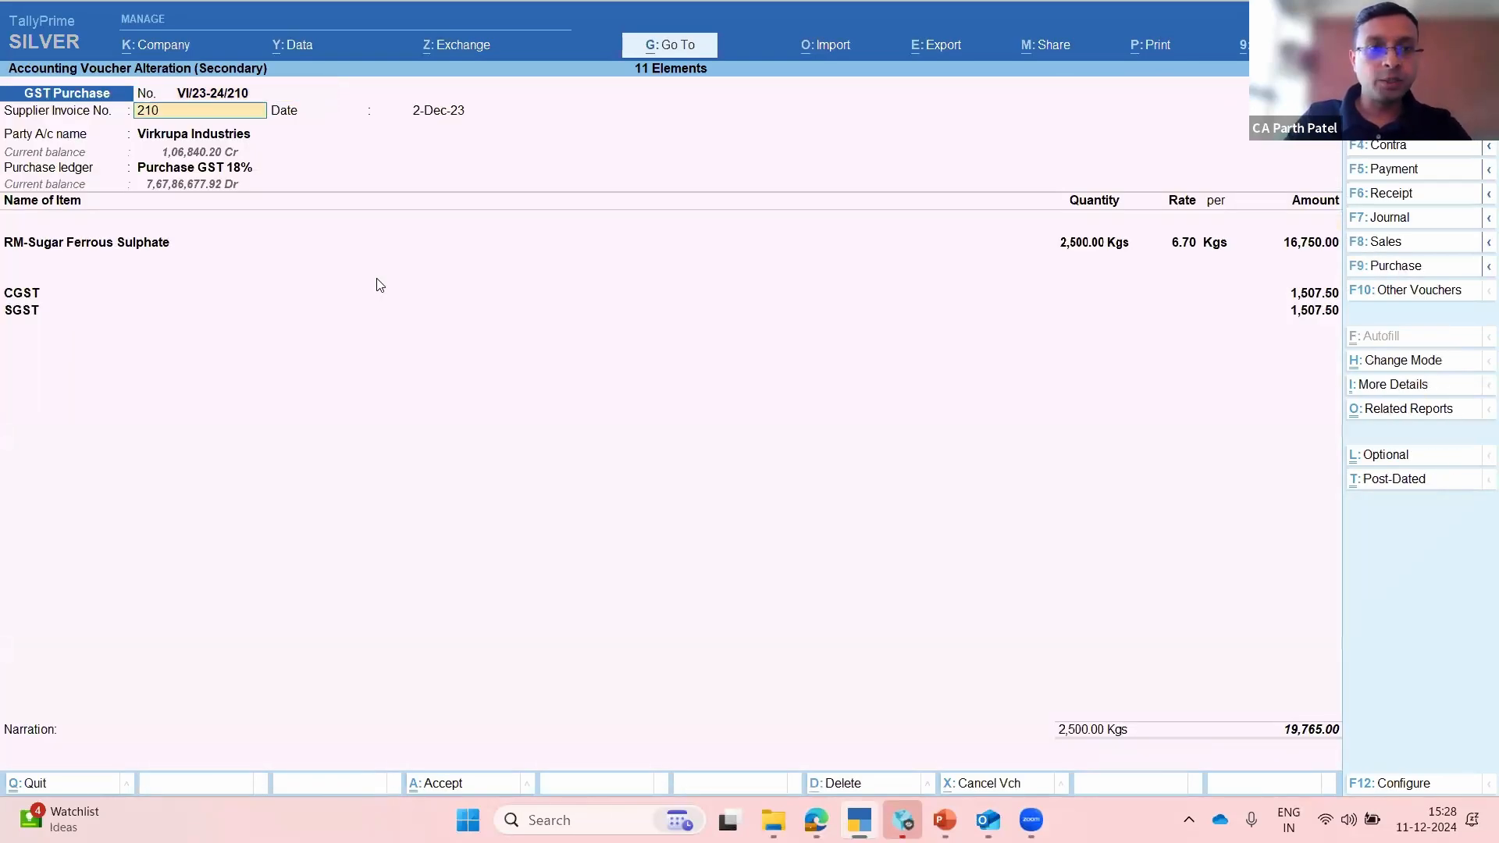
{"action": "key", "text": "Return"}
{"action": "key", "text": "ctrl"}
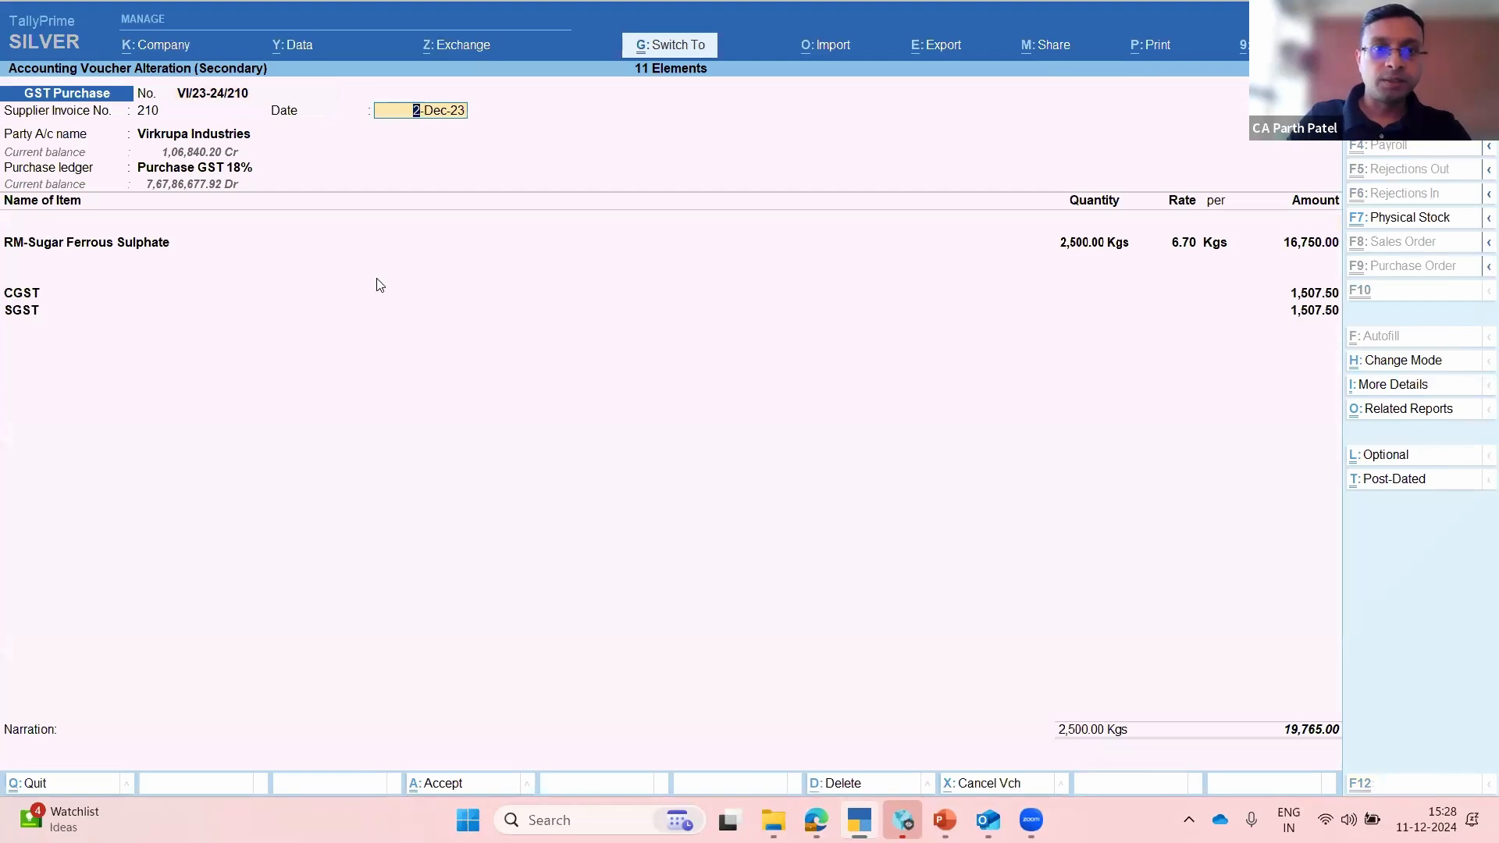
{"action": "key", "text": "ctrl+a"}
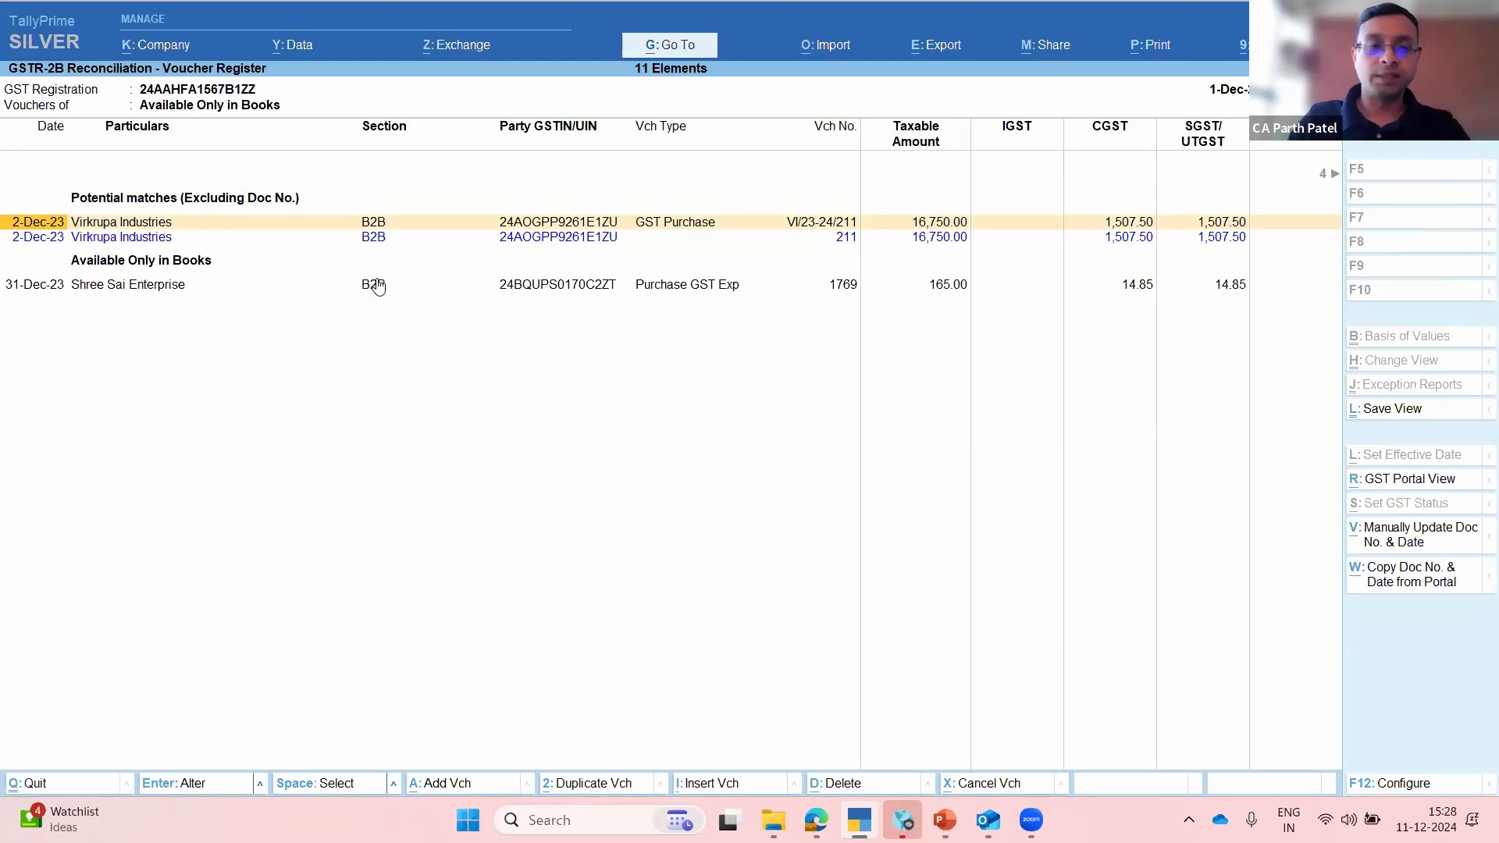
Step: Set the supplier invoice number of Virkrupa Industries voucher VI/23-24/211 to 211 and save the voucher
{"action": "key", "text": "Return"}
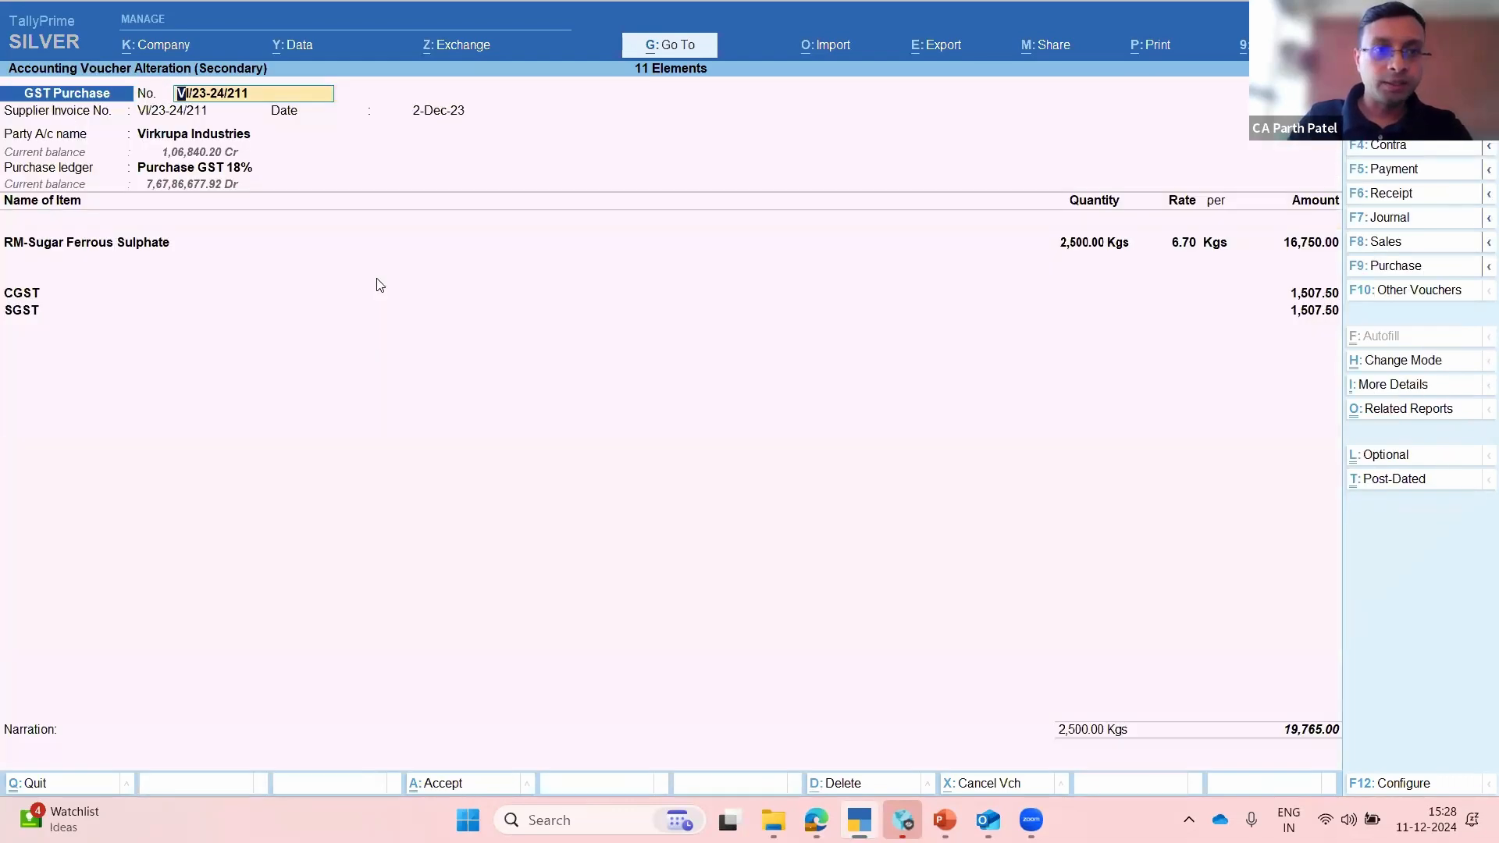
{"action": "type", "text": "211"}
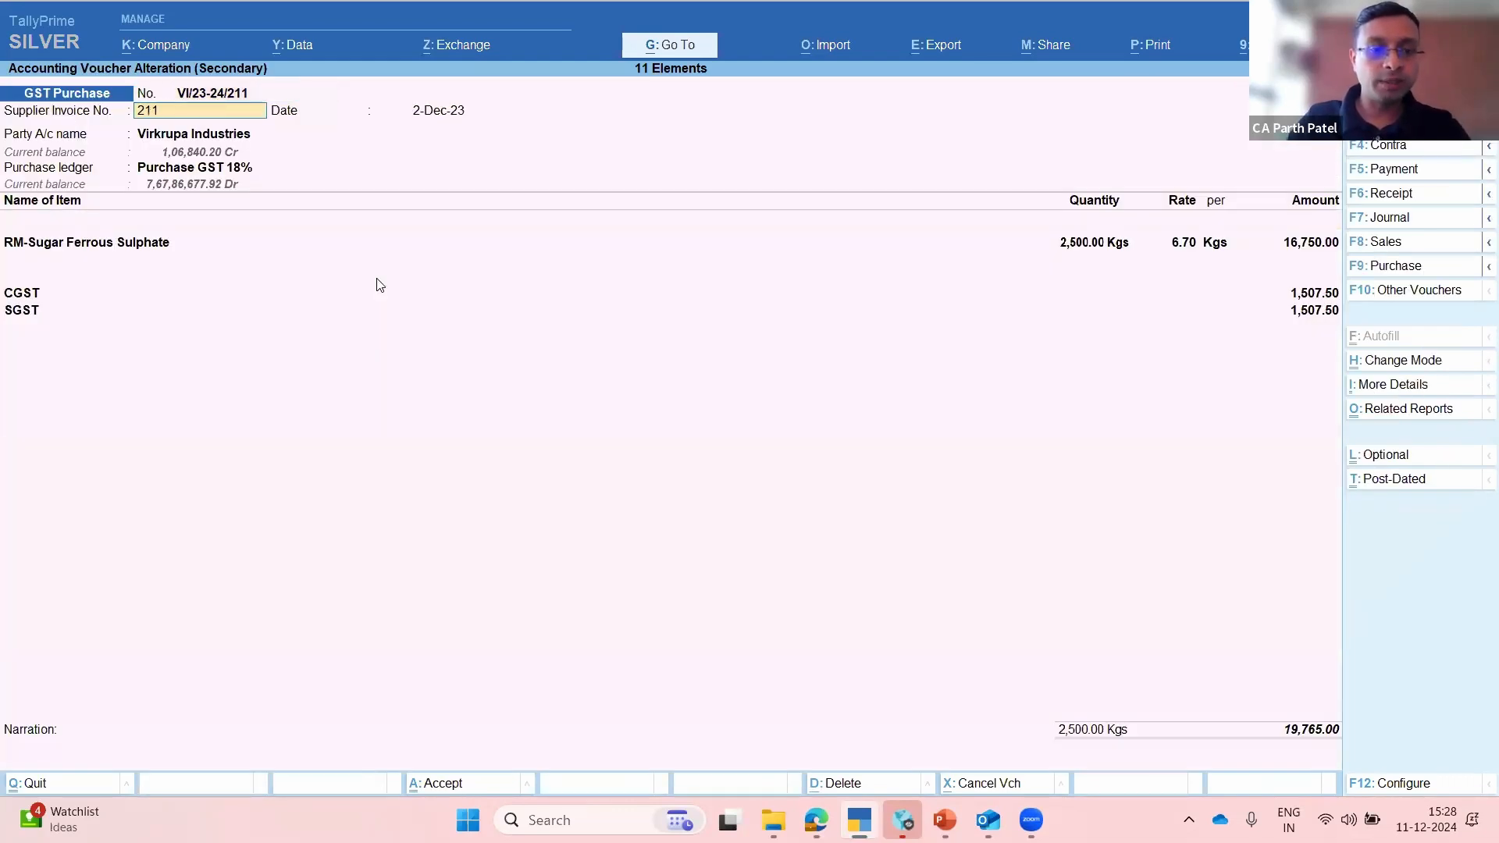
{"action": "key", "text": "Return"}
{"action": "key", "text": "ctrl"}
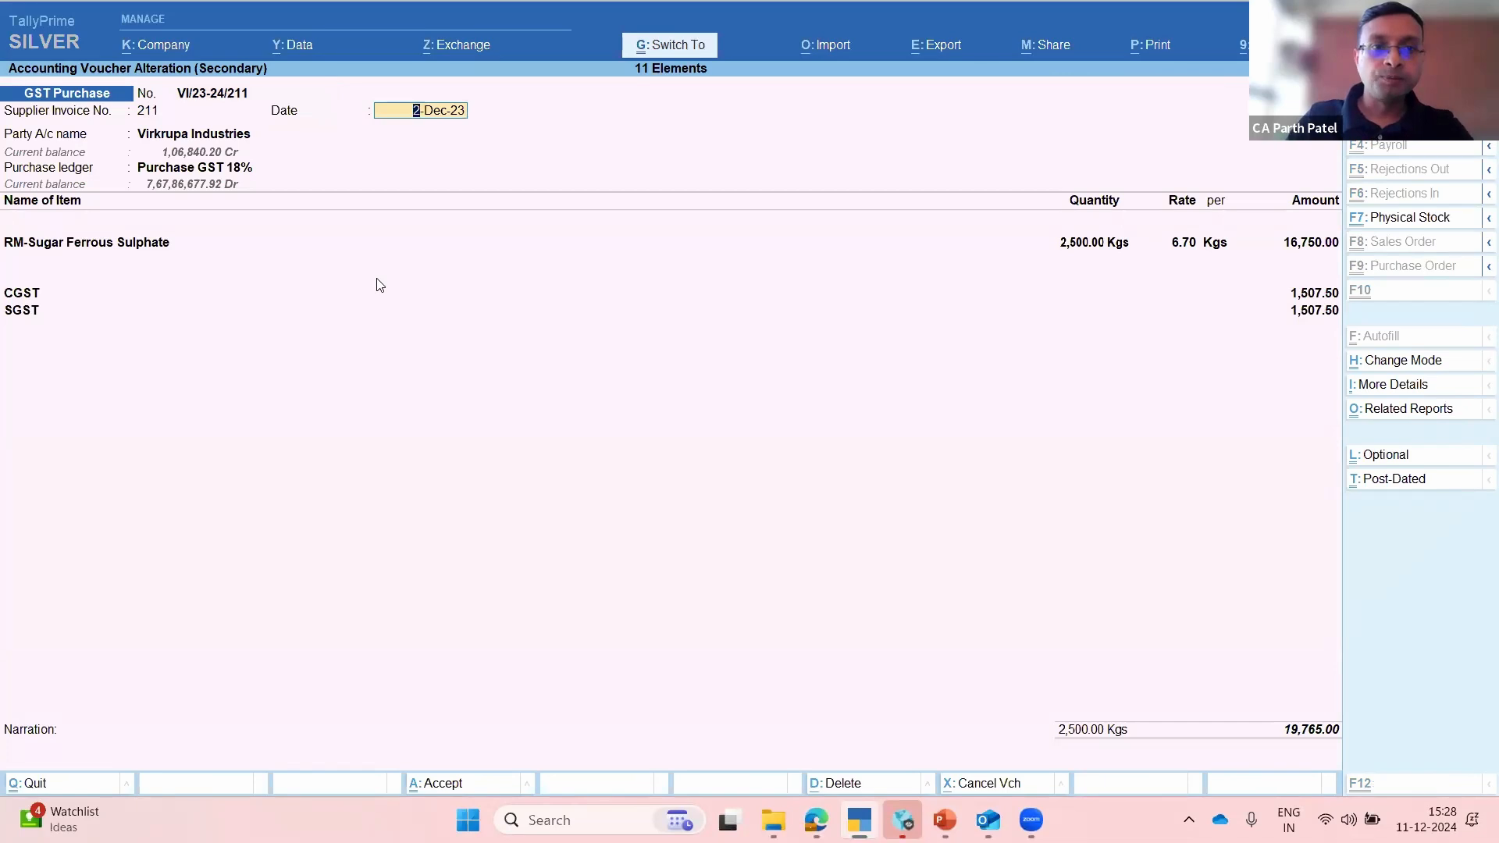
{"action": "key", "text": "ctrl+a"}
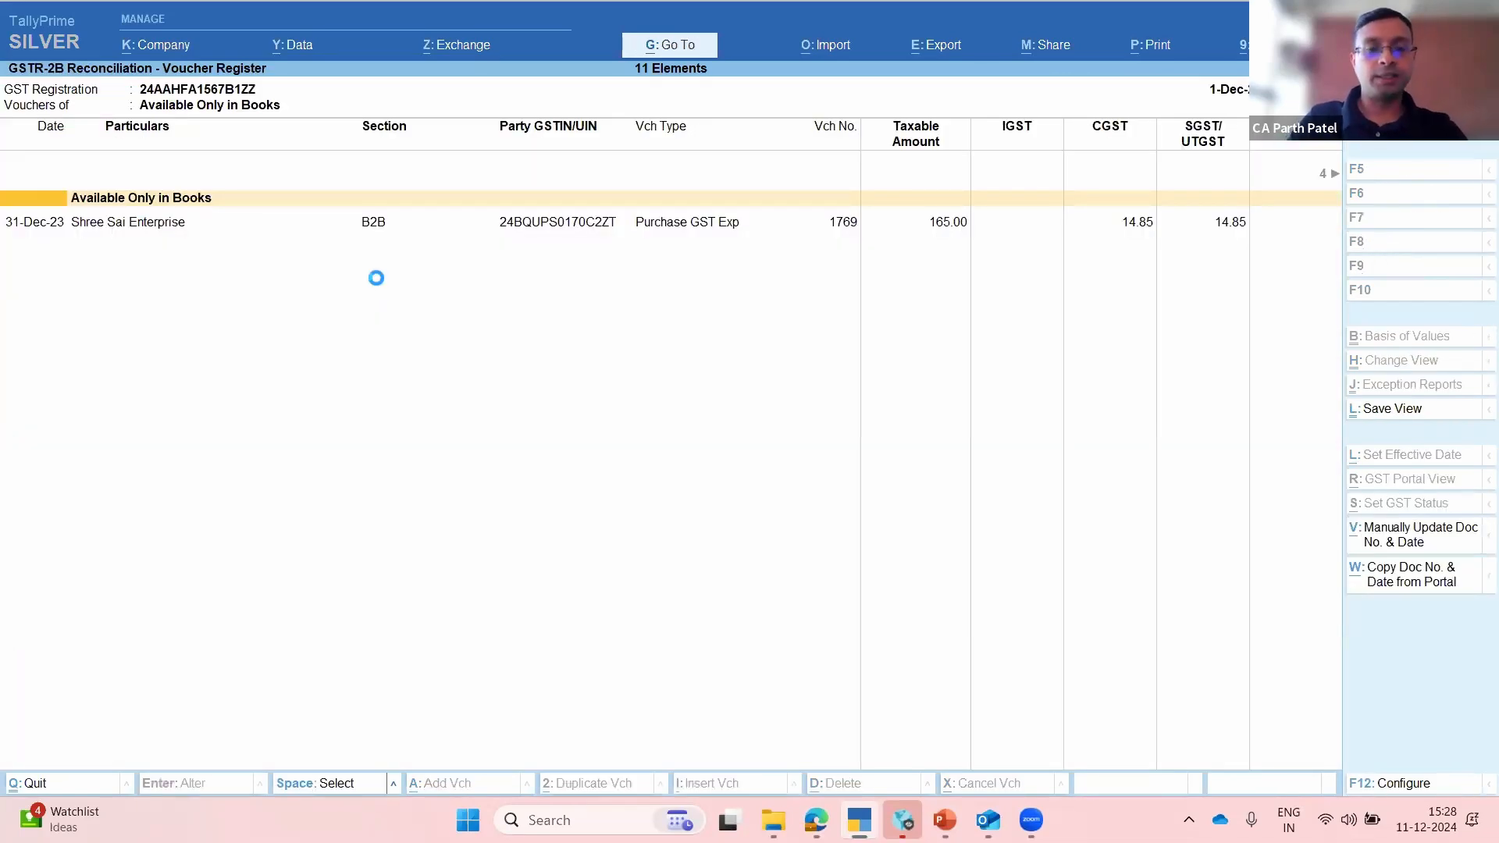
Step: Examine the voucher-wise B2B invoices under All other ITC from Registered Persons, checking the entries available only in books or only on the portal
{"action": "key", "text": "Escape"}
{"action": "key", "text": "Down"}
{"action": "key", "text": "Down"}
{"action": "key", "text": "Down"}
{"action": "key", "text": "Down"}
{"action": "key", "text": "Down"}
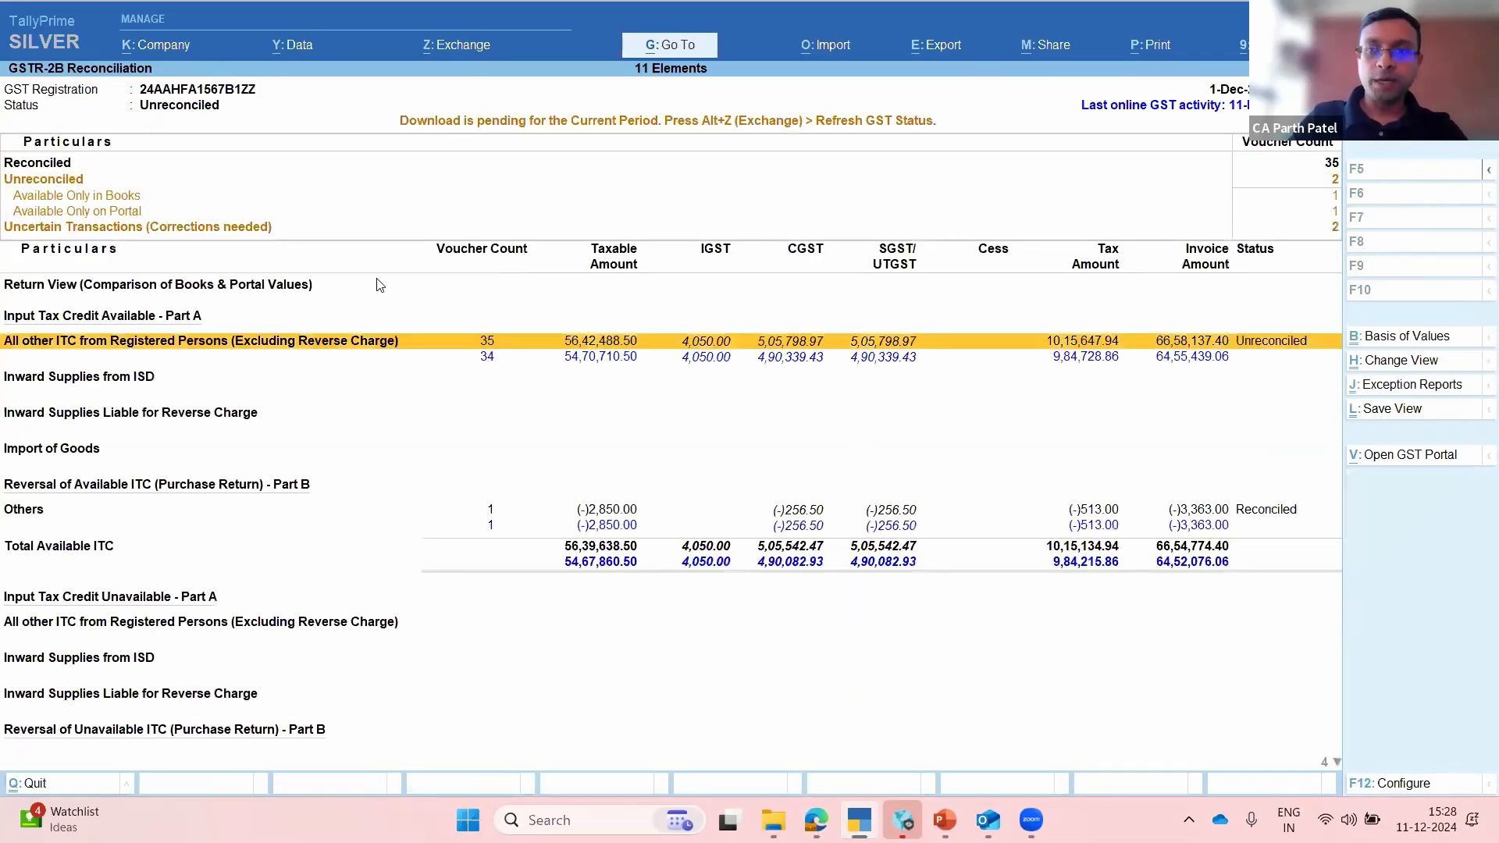
{"action": "key", "text": "Return"}
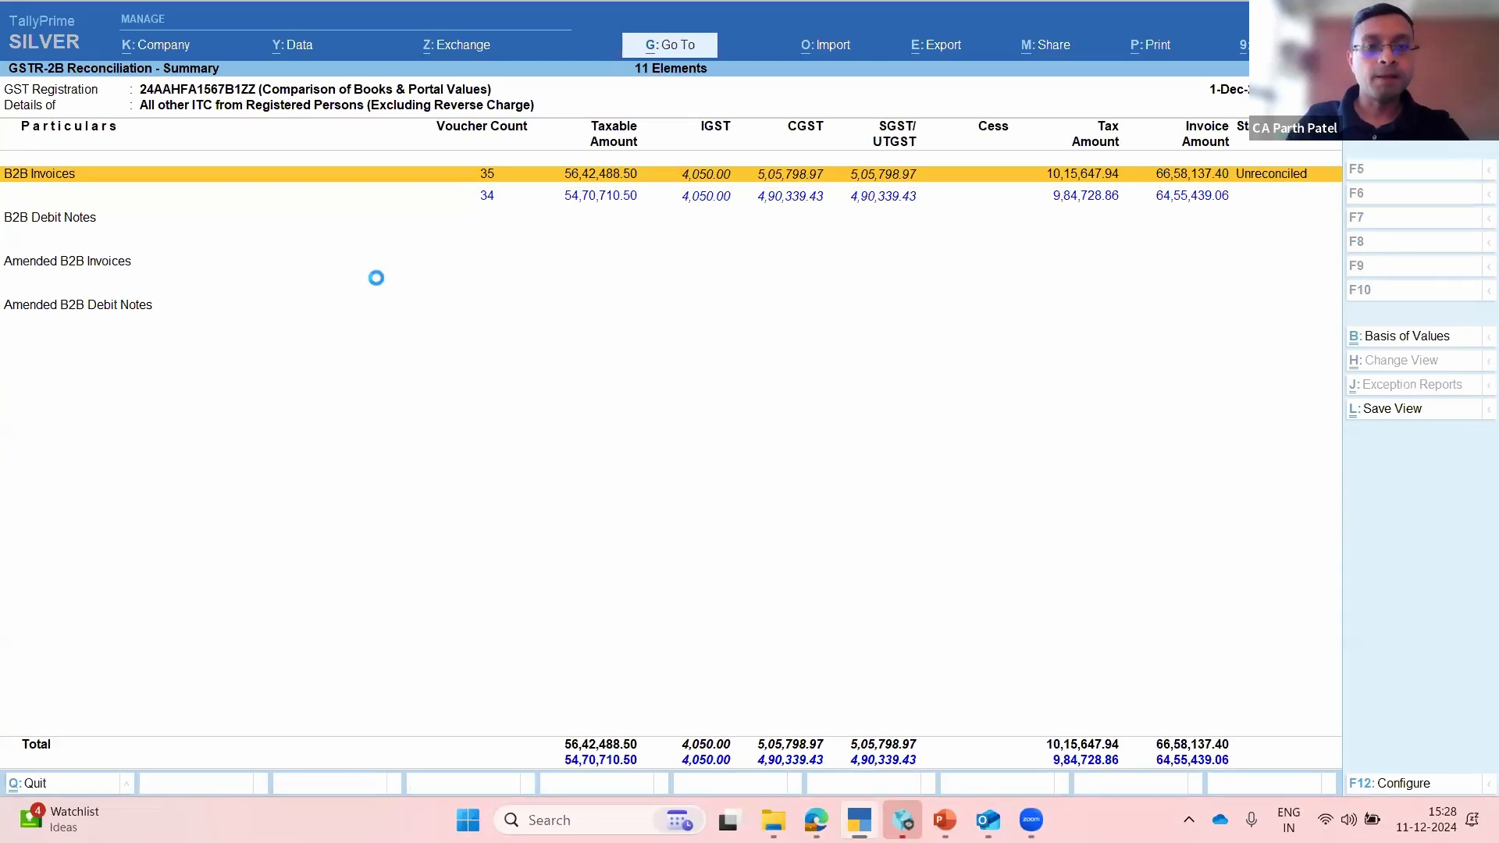
{"action": "key", "text": "Return"}
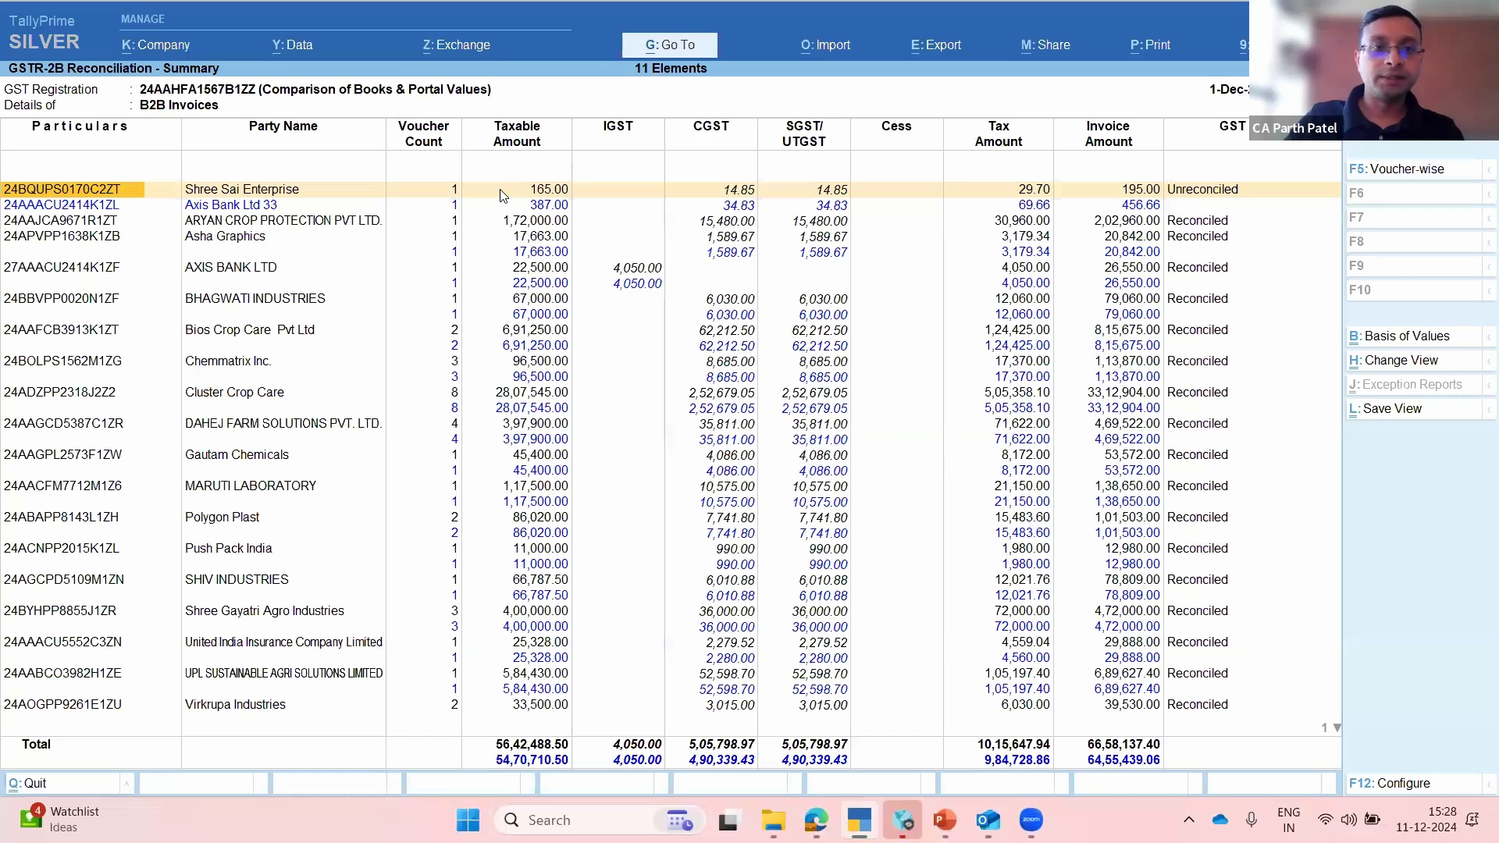
{"action": "key", "text": "F5"}
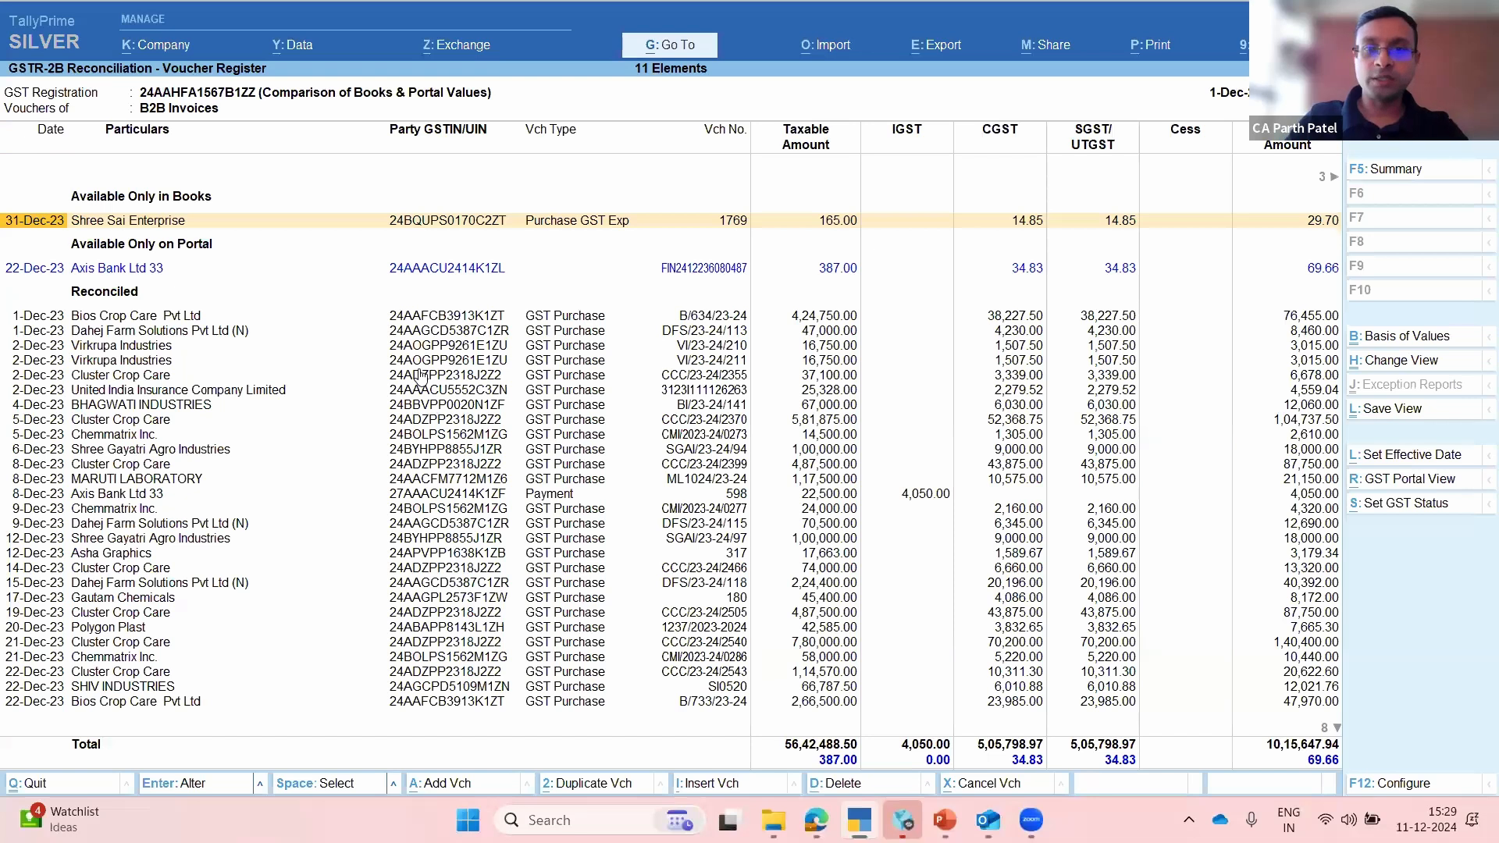
{"action": "key", "text": "Down"}
{"action": "key", "text": "Up"}
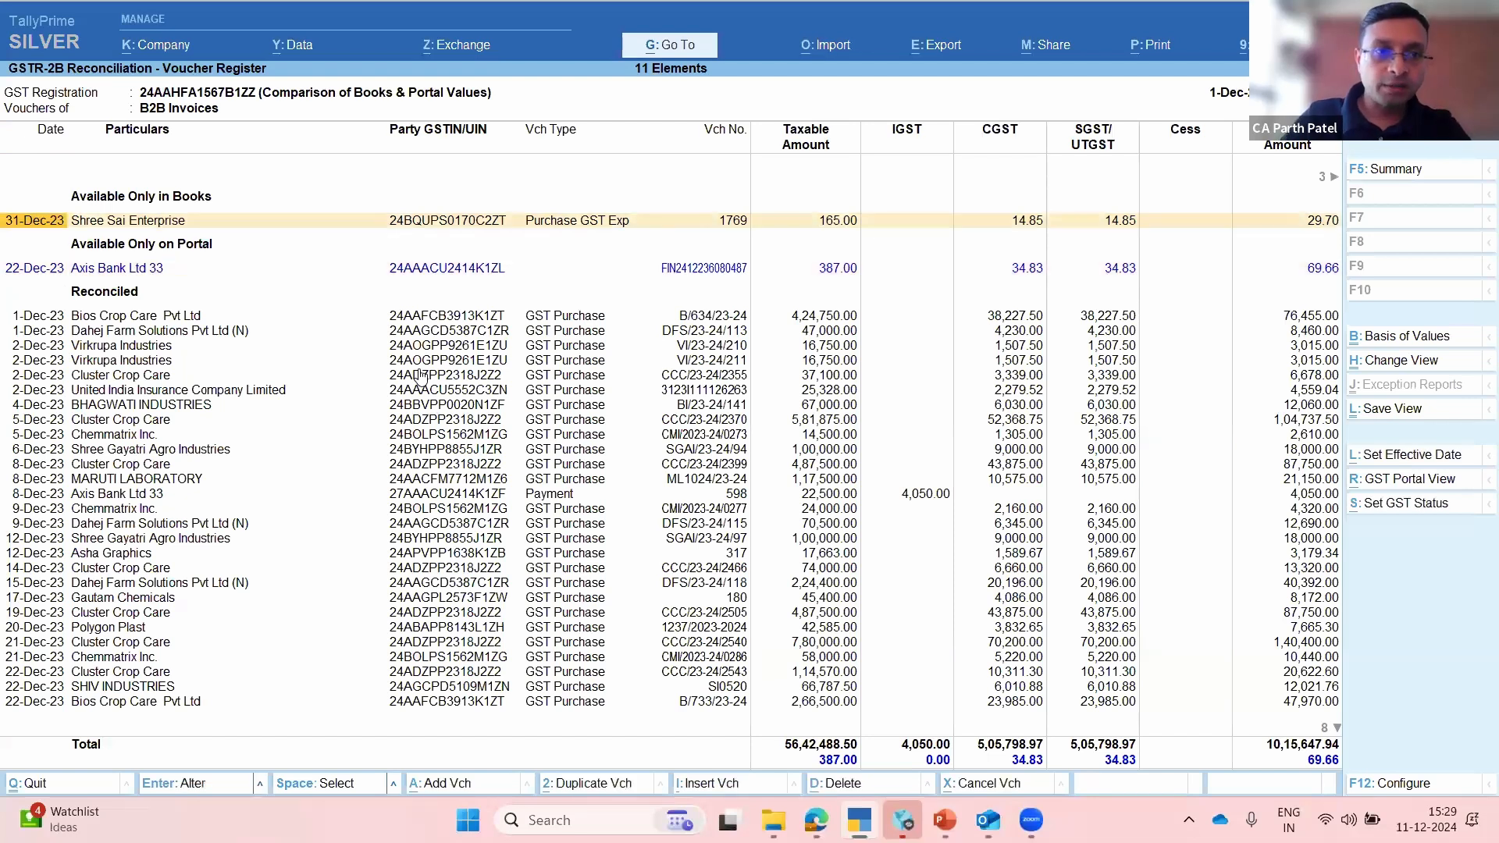
{"action": "key", "text": "Down"}
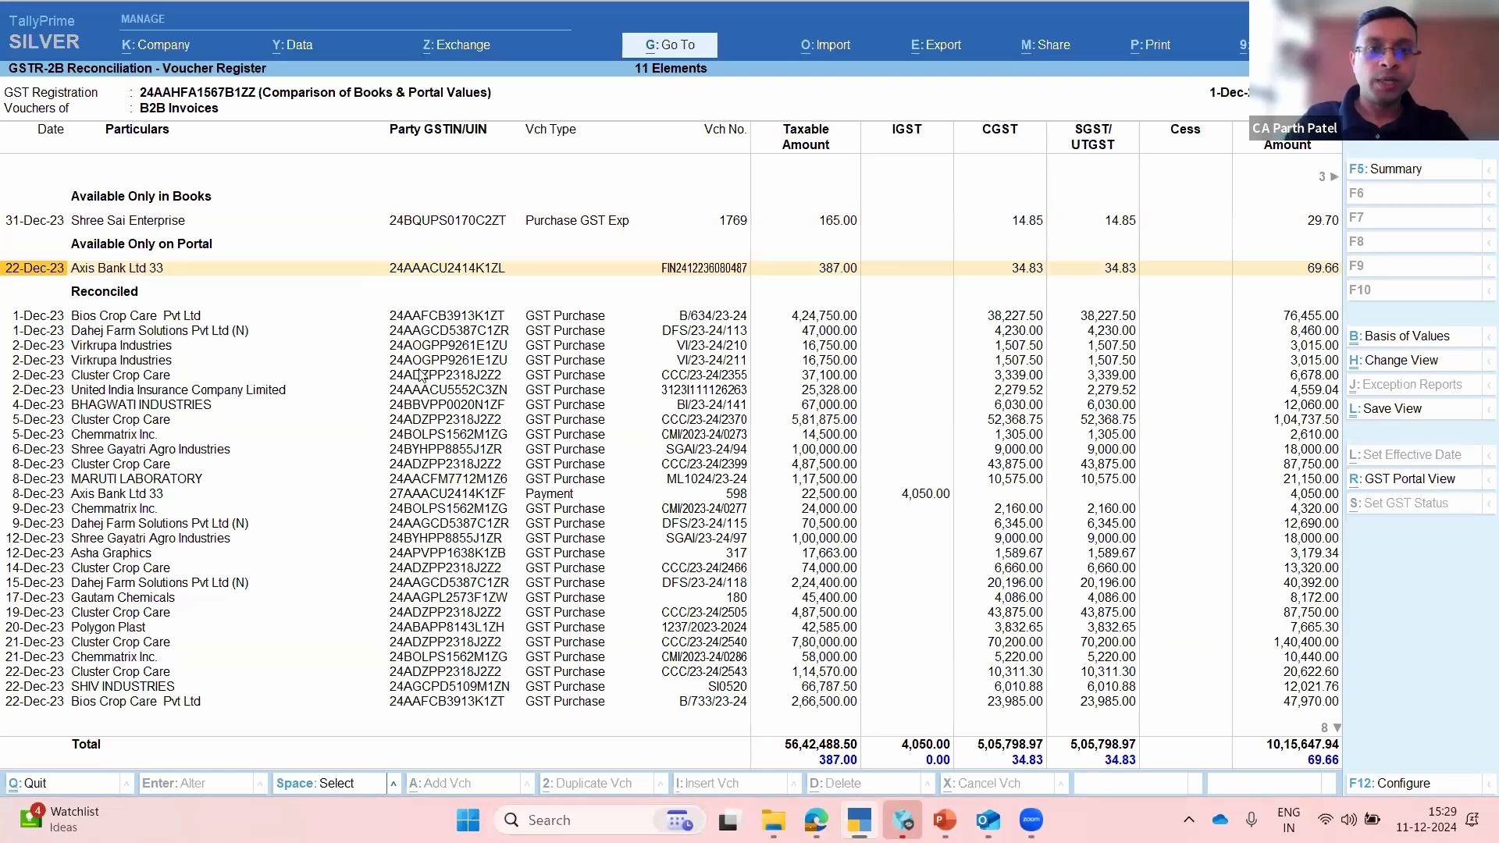
Step: Return to the GSTR-2B Reconciliation overview and open the register of vouchers available only on the portal
{"action": "key", "text": "Escape"}
{"action": "key", "text": "Escape"}
{"action": "key", "text": "Up"}
{"action": "key", "text": "Up"}
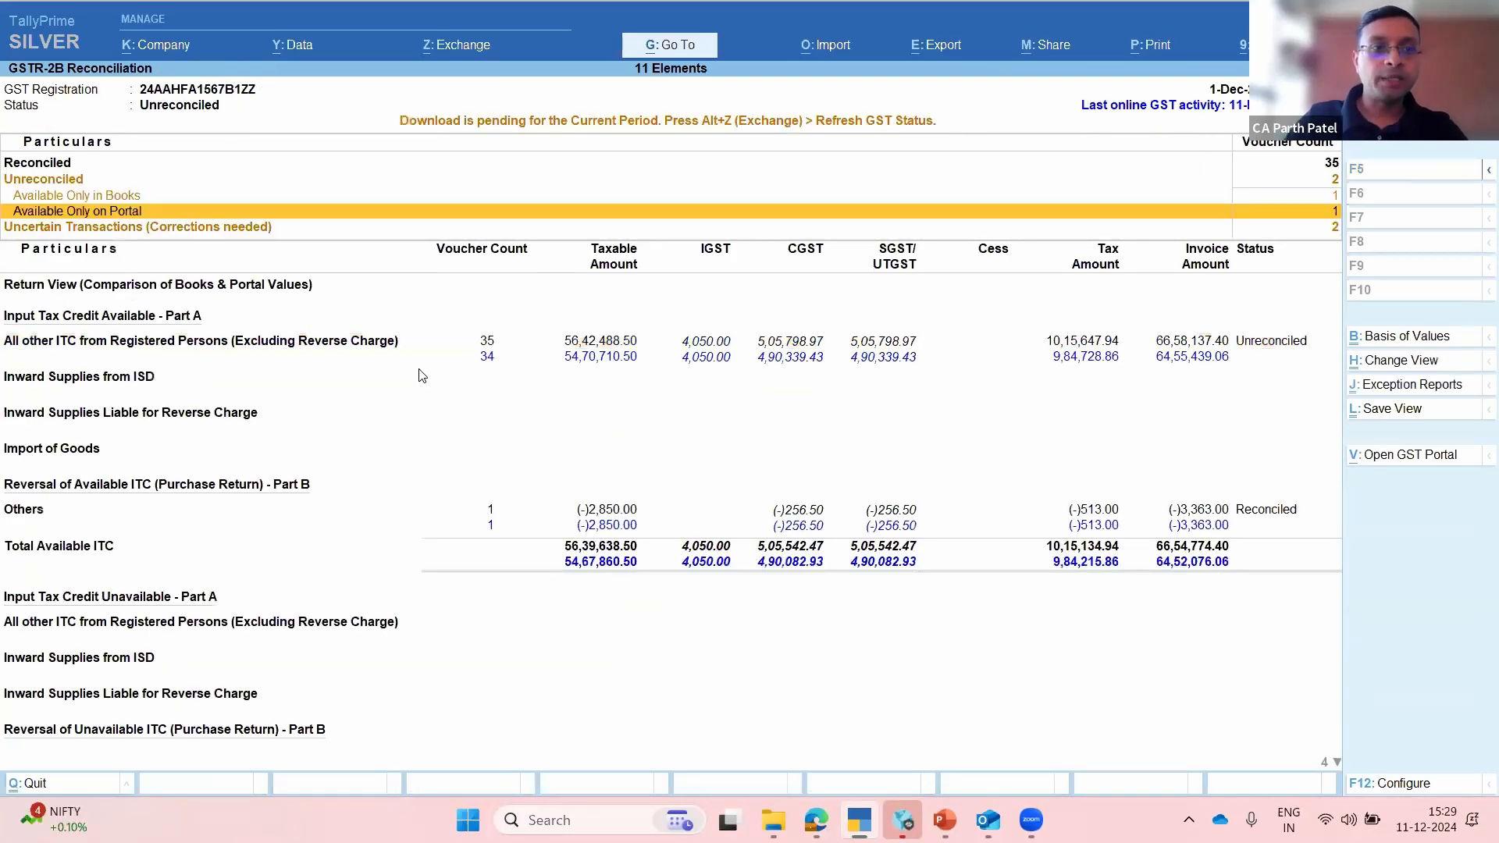
{"action": "key", "text": "Return"}
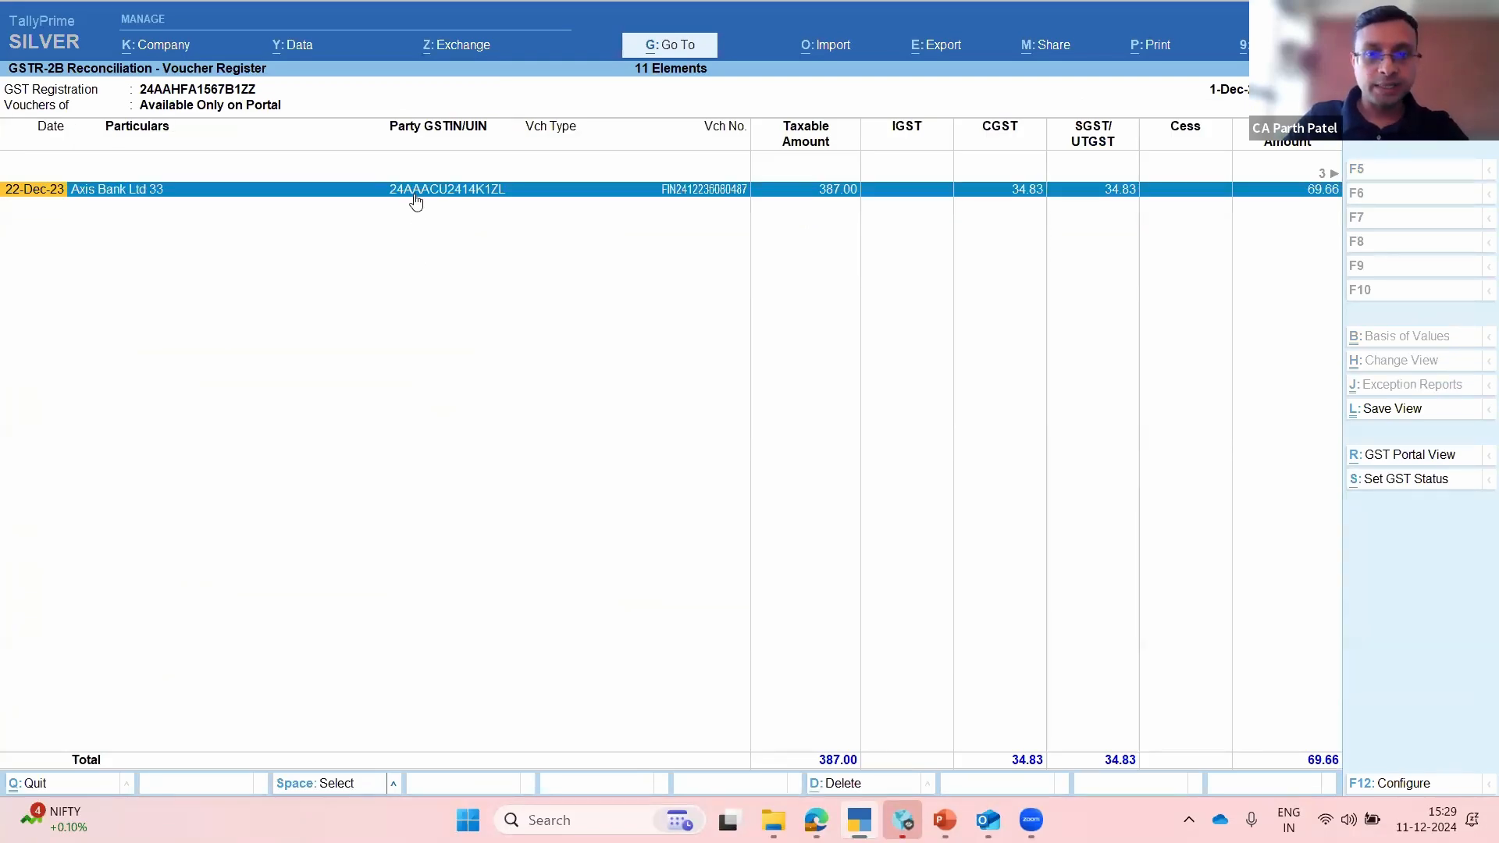
Step: Exclude the portal-only Axis Bank Ltd 33 entry of 22-Dec-23 from reconciliation through its GST status, and return to the GSTR-2B overview
{"action": "left_click", "coordinate": [1390, 478]}
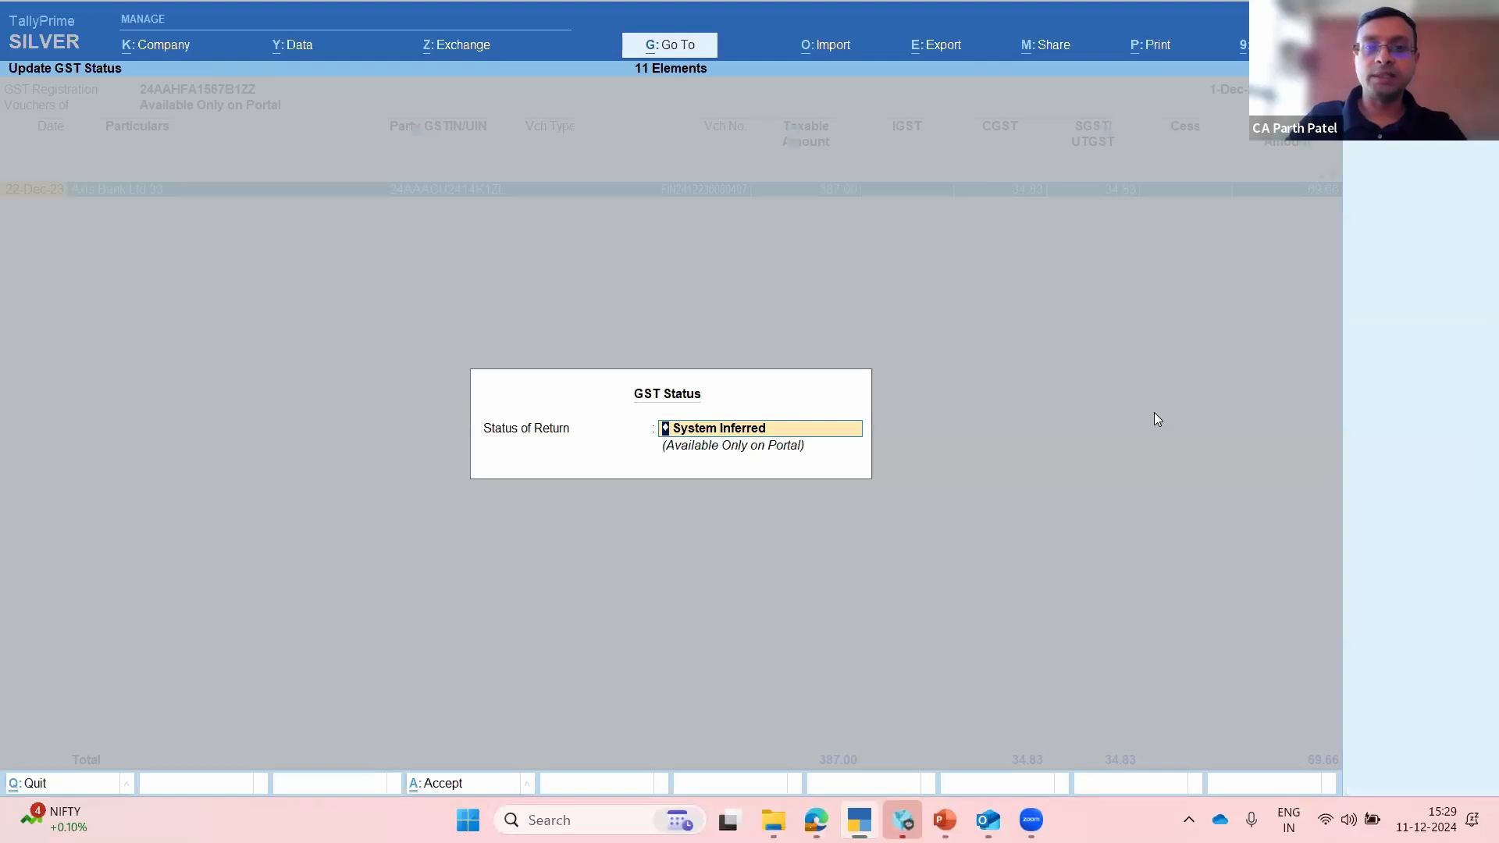
{"action": "key", "text": "space"}
{"action": "key", "text": "Down"}
{"action": "key", "text": "Return"}
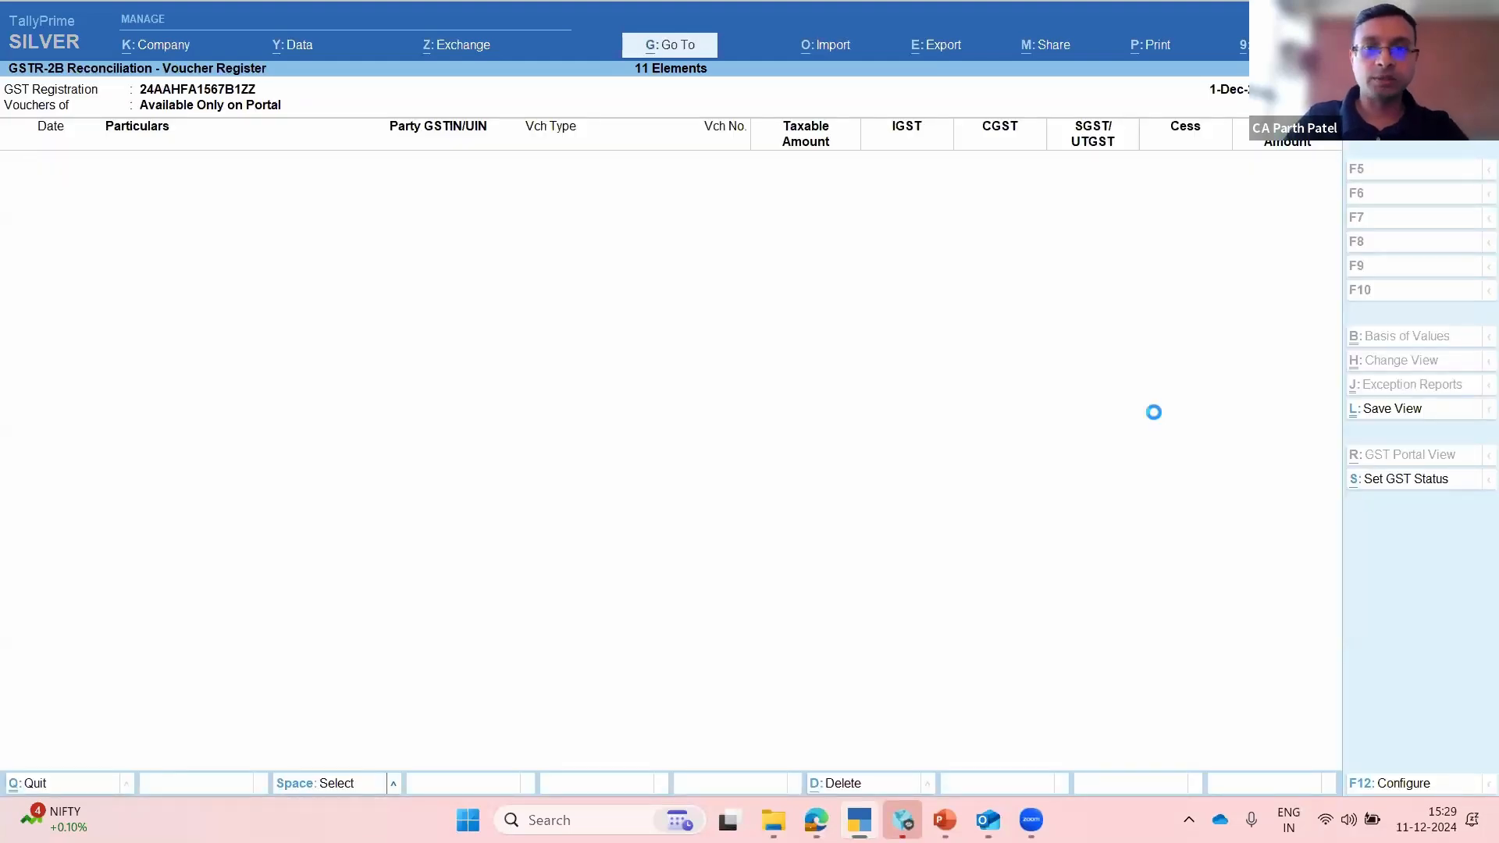
{"action": "key", "text": "Escape"}
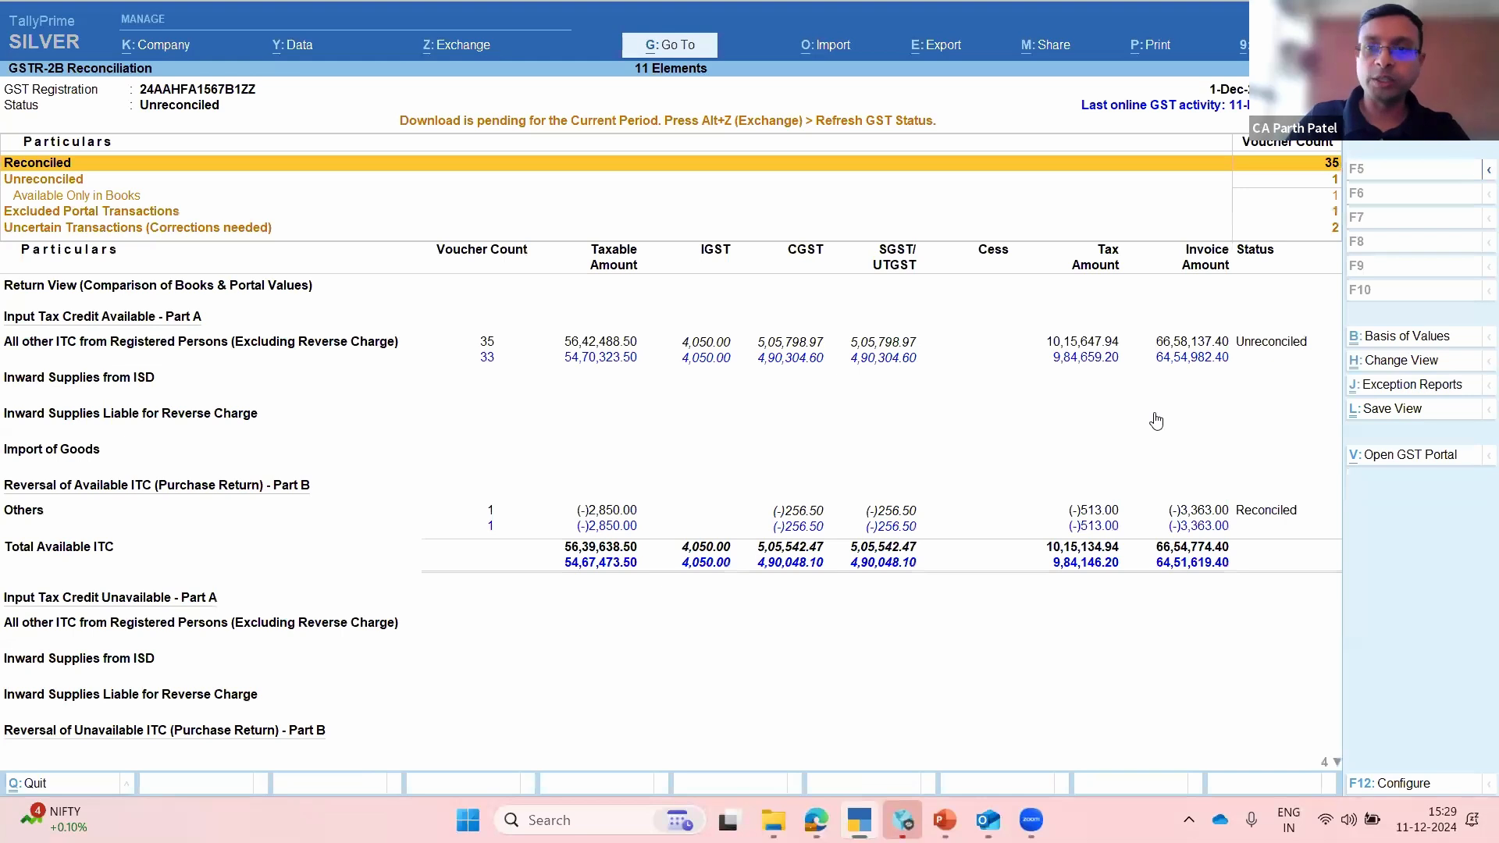
Step: Open the voucher-wise register of B2B Invoices under All other ITC from Registered Persons (Excluding Reverse Charge)
{"action": "key", "text": "Down"}
{"action": "key", "text": "Down"}
{"action": "key", "text": "Down"}
{"action": "key", "text": "Down"}
{"action": "key", "text": "Down"}
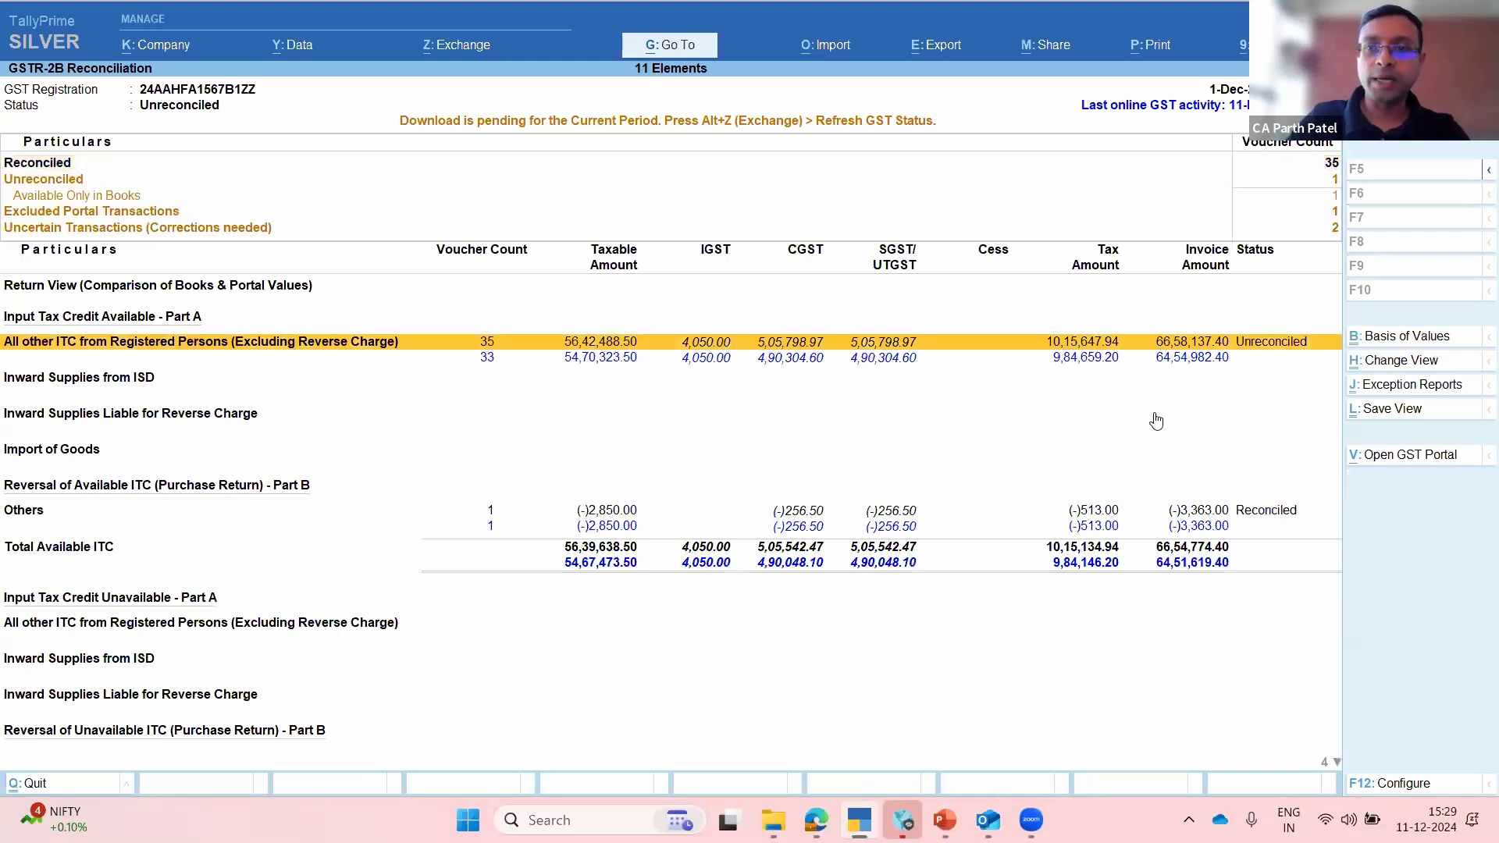
{"action": "key", "text": "Up"}
{"action": "key", "text": "Down"}
{"action": "key", "text": "Return"}
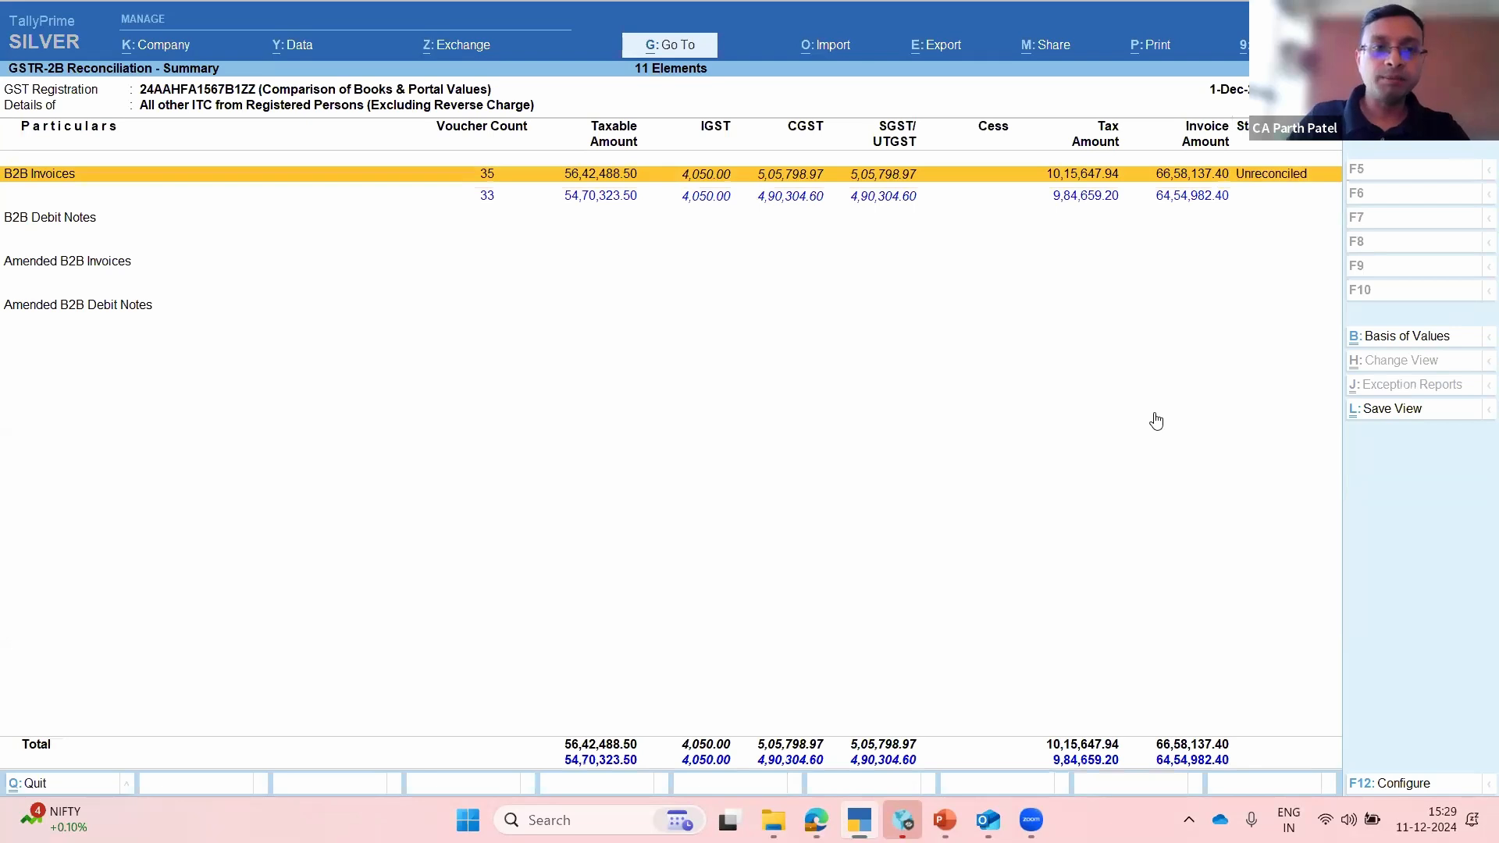
{"action": "key", "text": "Return"}
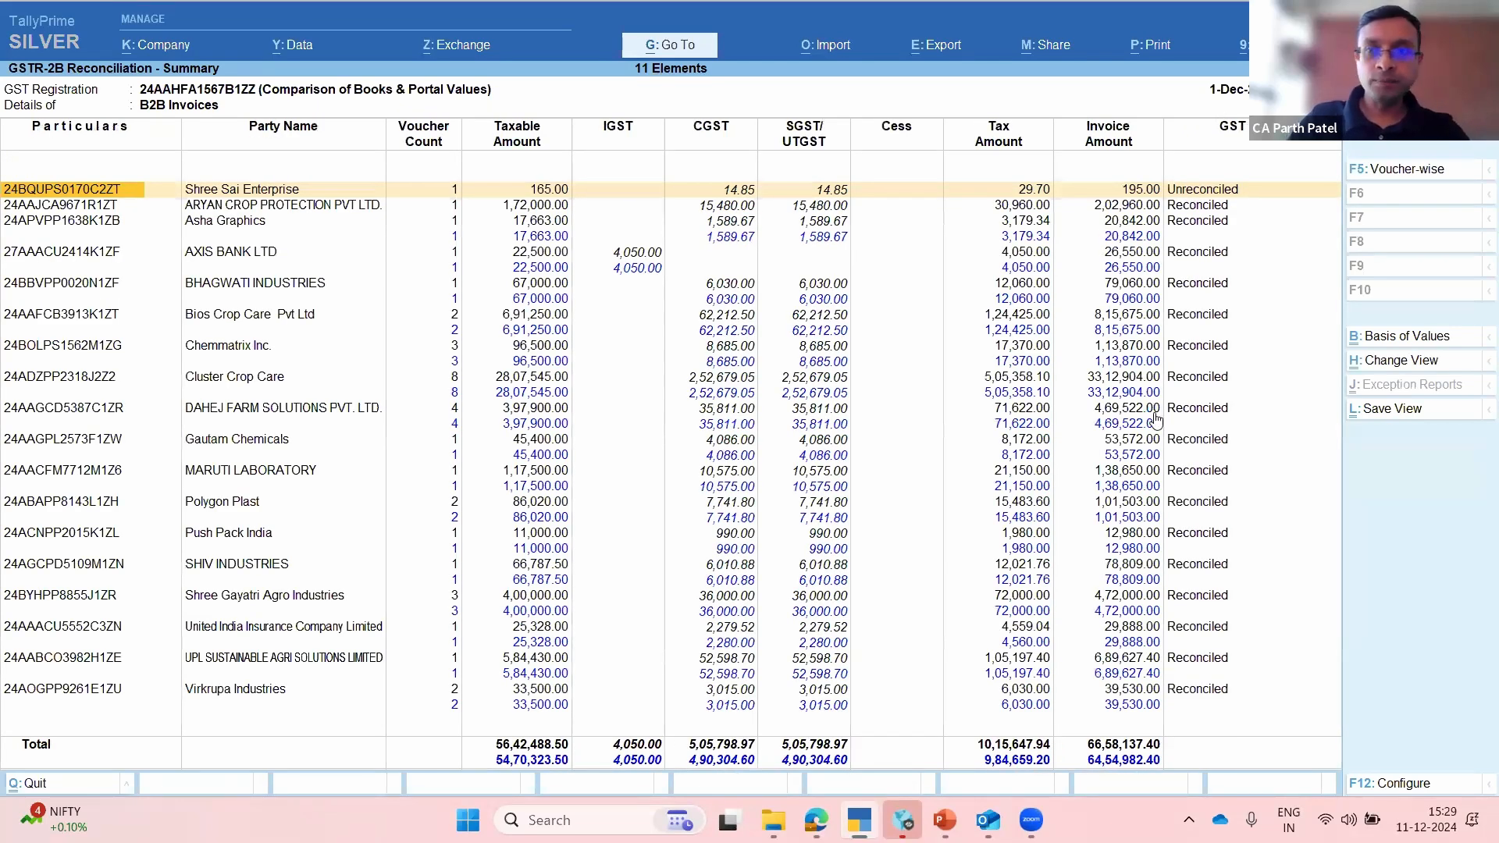
{"action": "key", "text": "F5"}
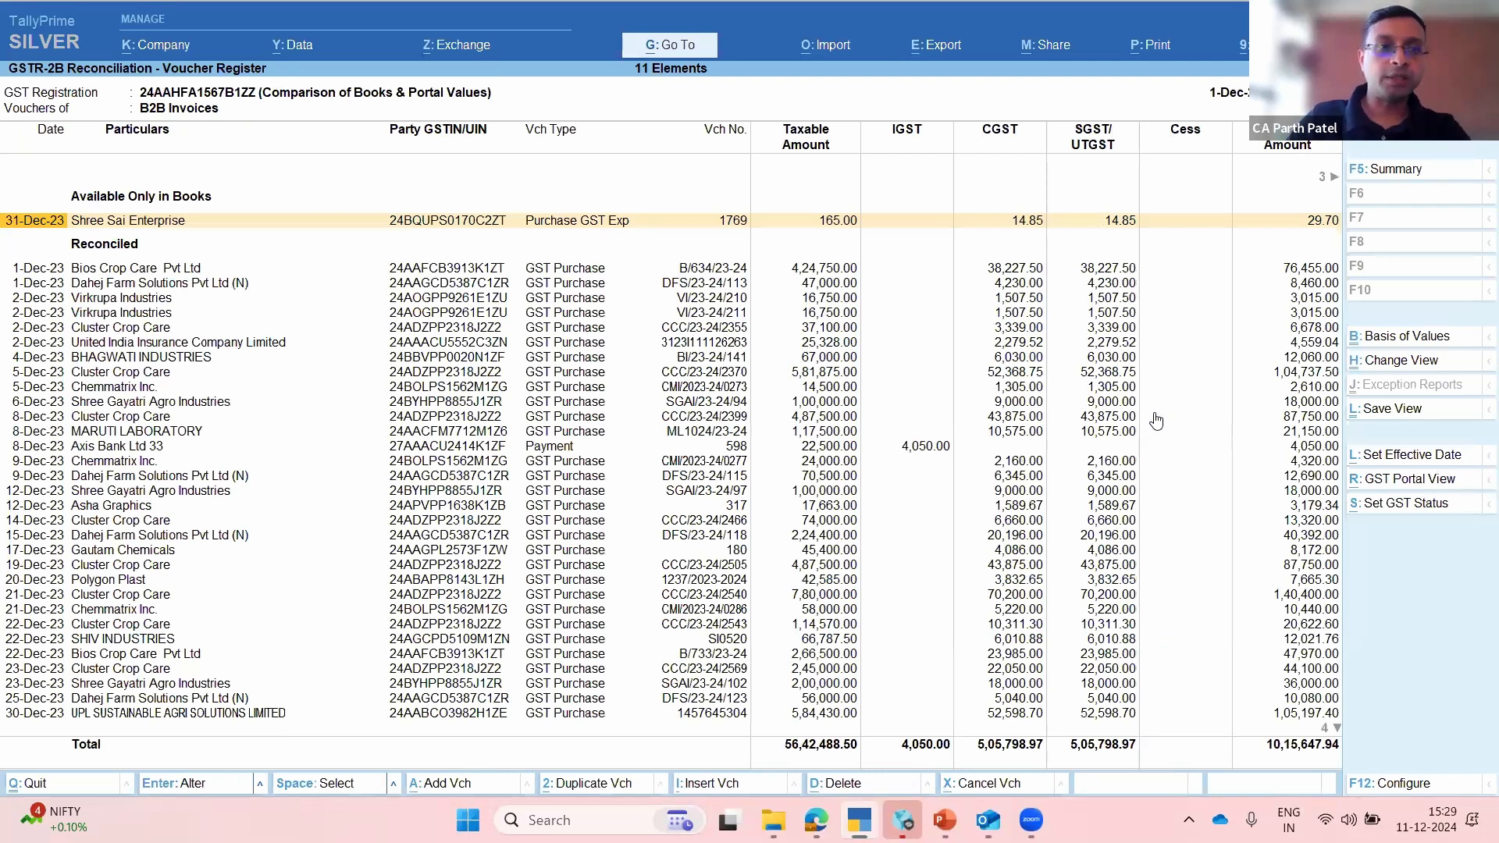
Step: Open the books-only Shree Sai Enterprise purchase voucher of 31-Dec-23 and expand its full list of additional details
{"action": "key", "text": "Down"}
{"action": "key", "text": "Up"}
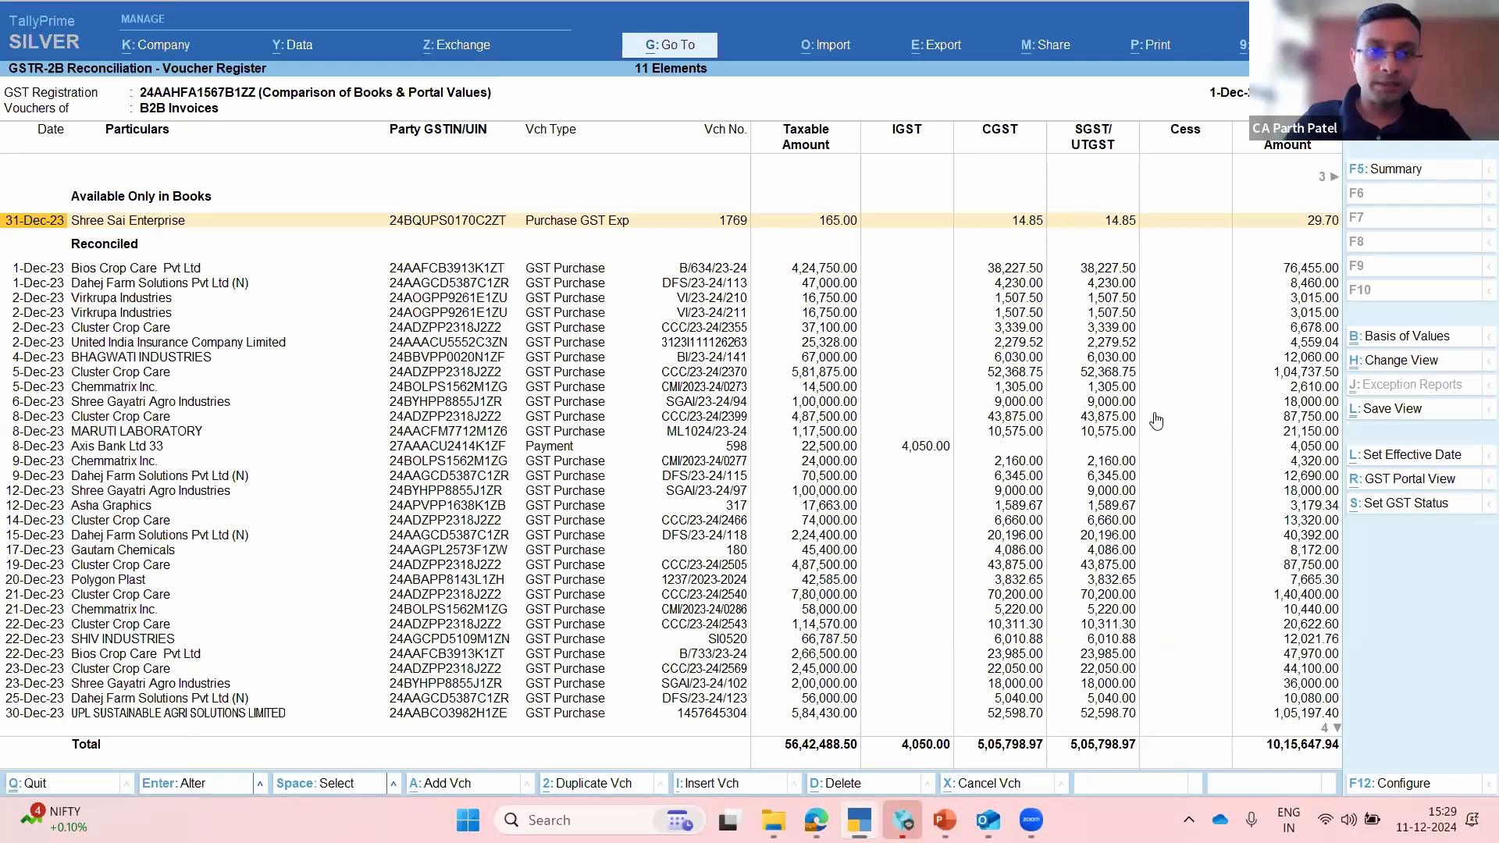
{"action": "key", "text": "Right"}
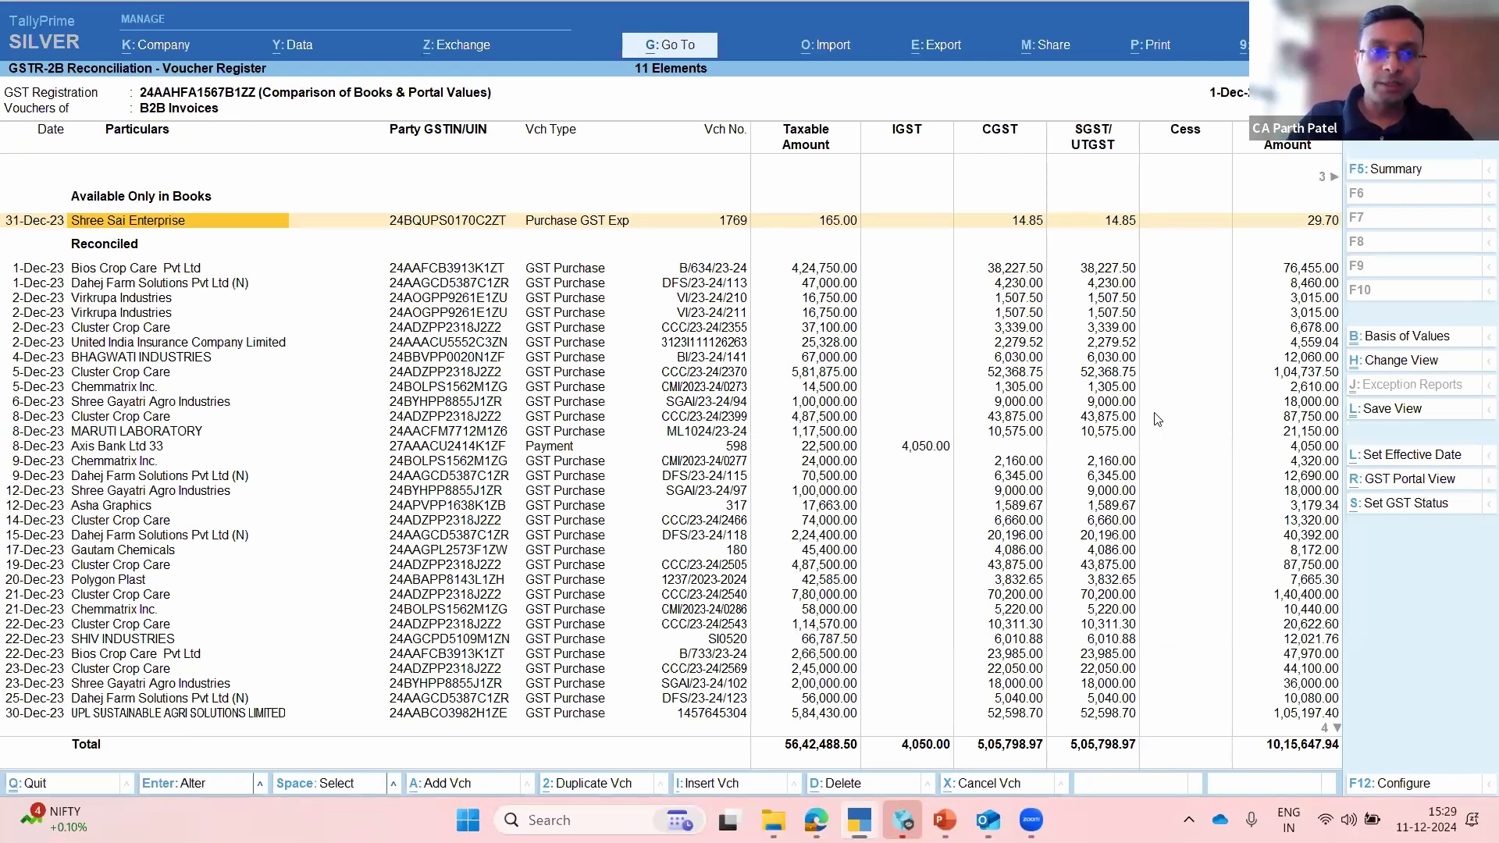
{"action": "key", "text": "Return"}
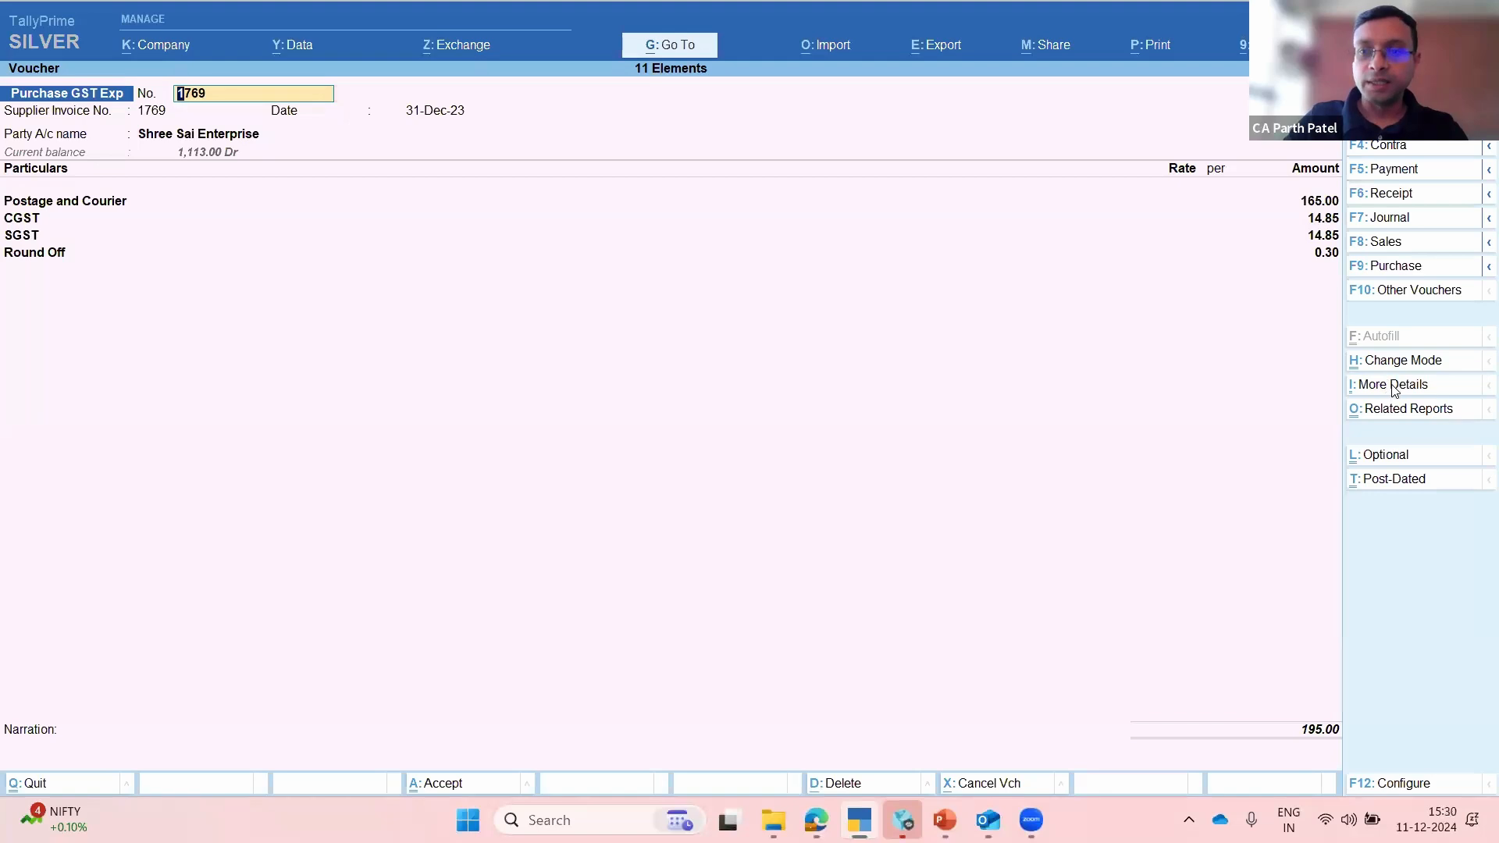
{"action": "key", "text": "ctrl+i"}
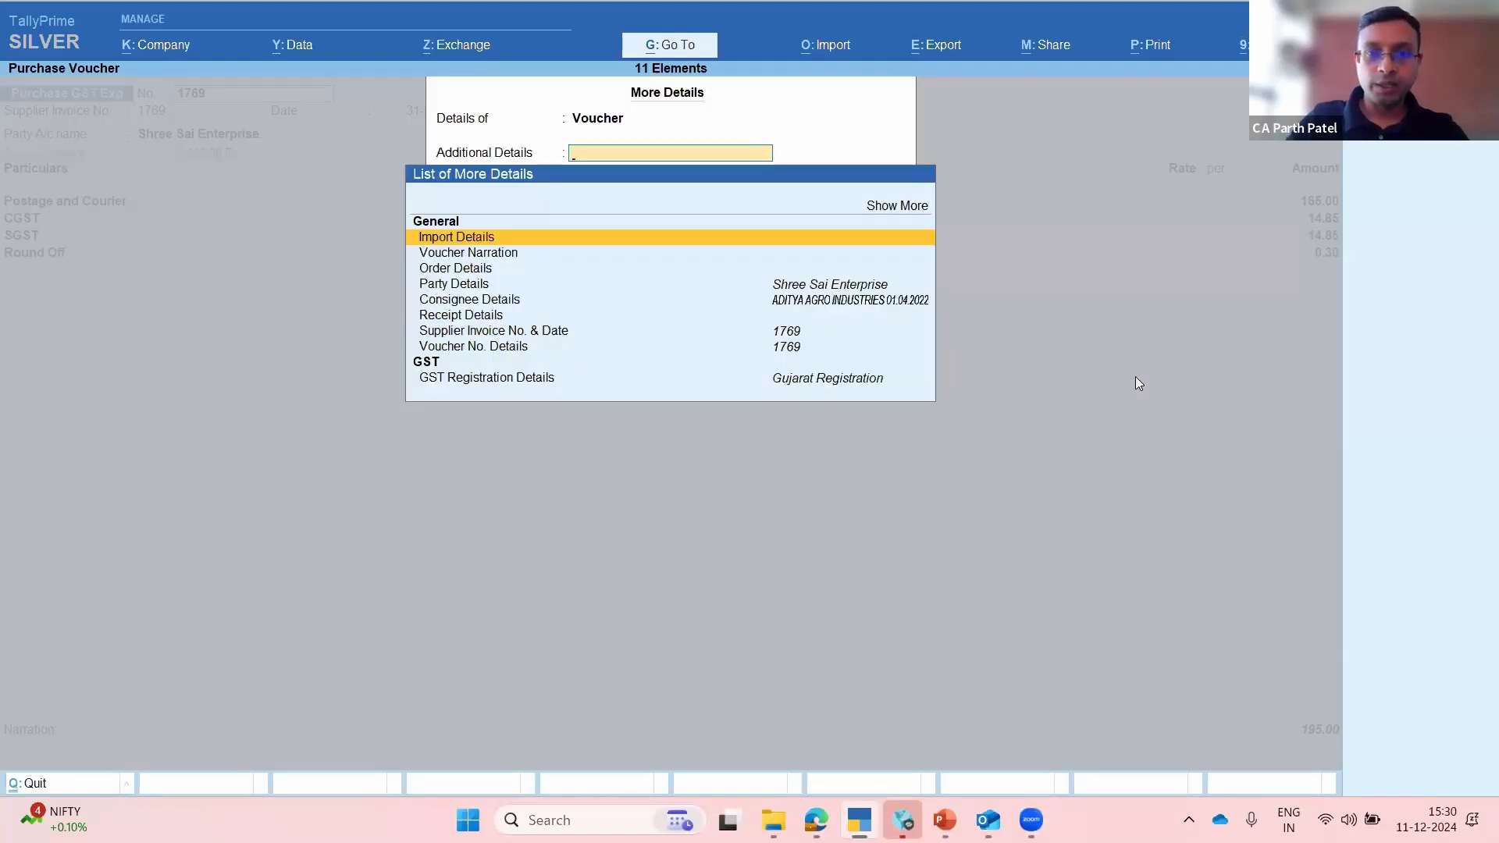
{"action": "key", "text": "Up"}
{"action": "key", "text": "Return"}
Step: Set the voucher's GST return effective dates for GSTR-2B and GSTR-3B to 1-1-2024 and save the voucher
{"action": "key", "text": "Down"}
{"action": "key", "text": "Down"}
{"action": "key", "text": "Down"}
{"action": "key", "text": "Down"}
{"action": "key", "text": "Down"}
{"action": "key", "text": "Down"}
{"action": "key", "text": "Down"}
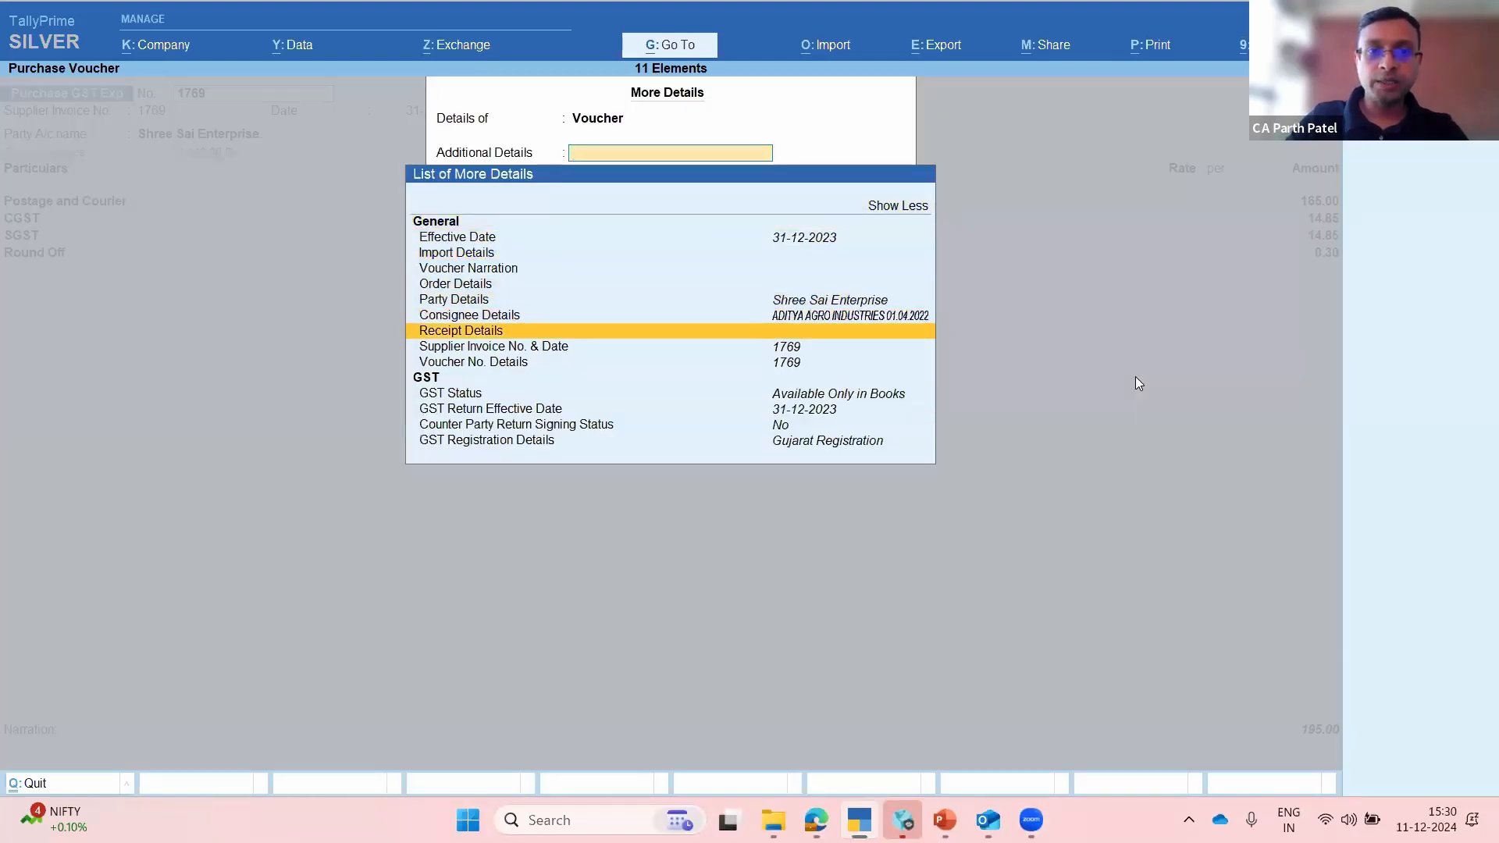
{"action": "key", "text": "Down"}
{"action": "key", "text": "Down"}
{"action": "key", "text": "Down"}
{"action": "key", "text": "Down"}
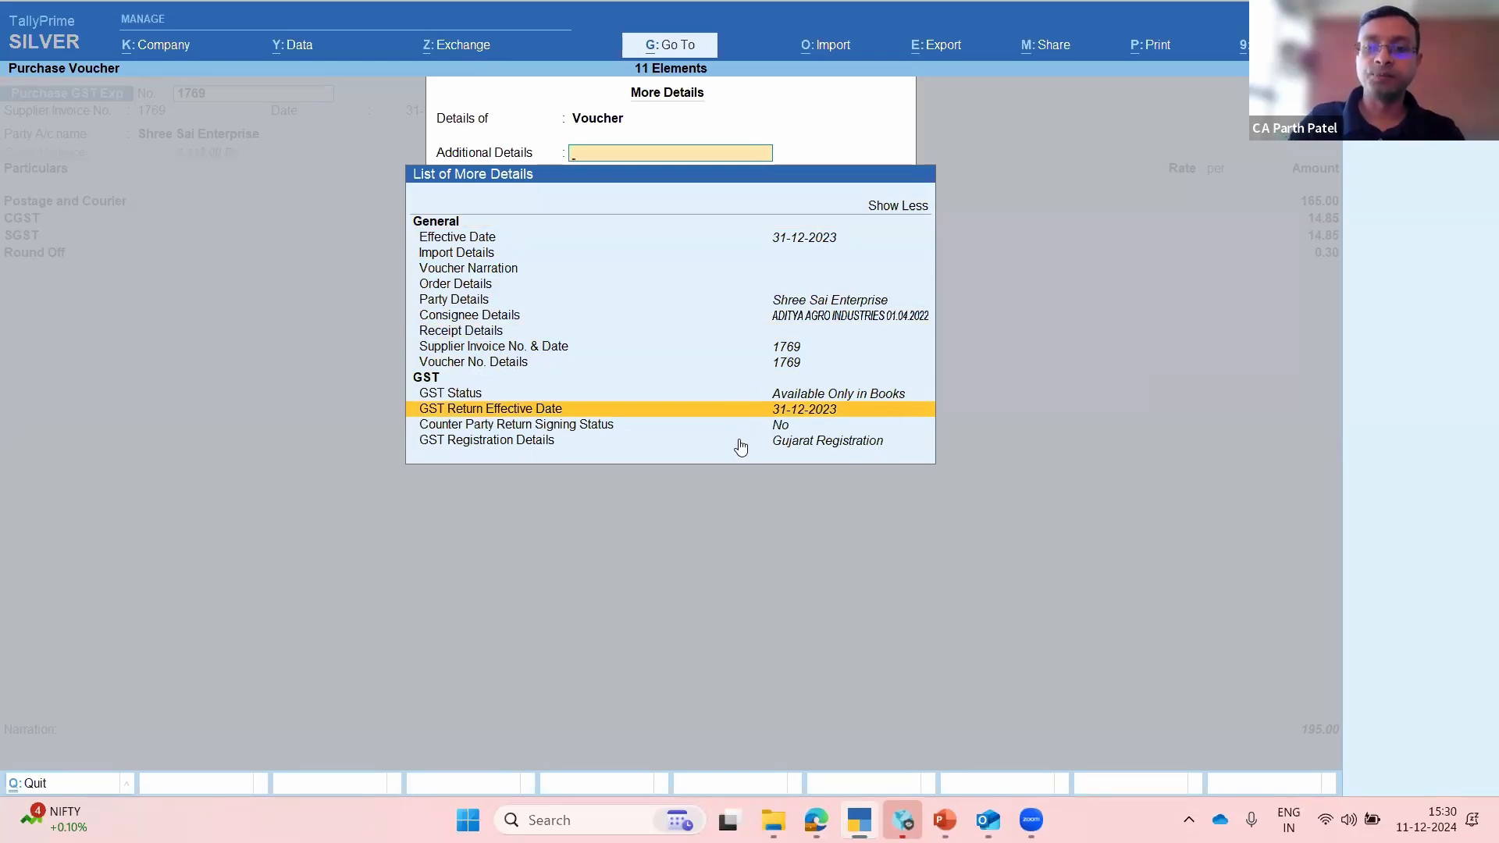
{"action": "key", "text": "Return"}
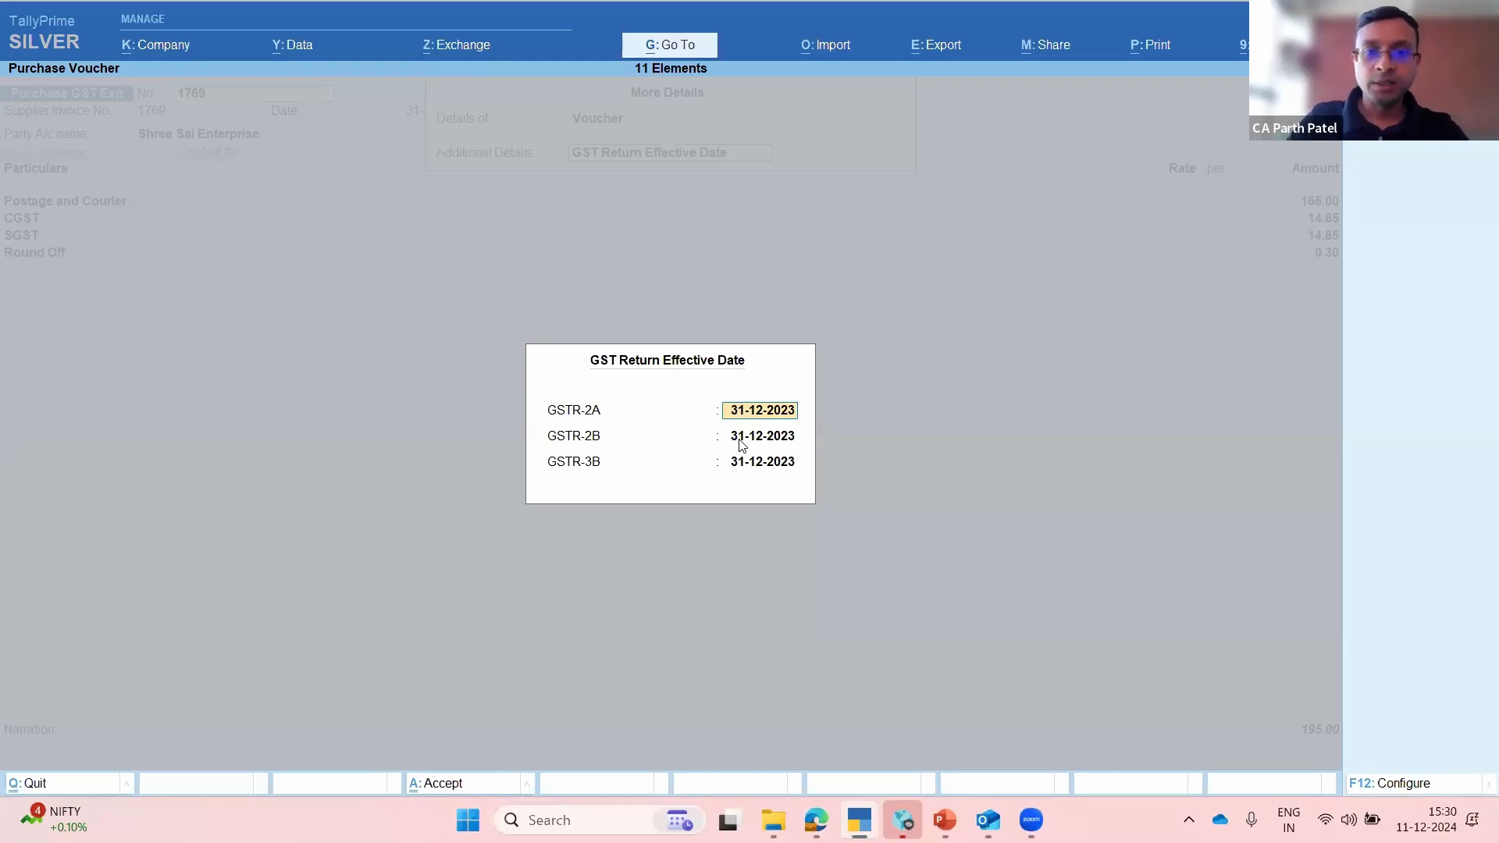
{"action": "key", "text": "Return"}
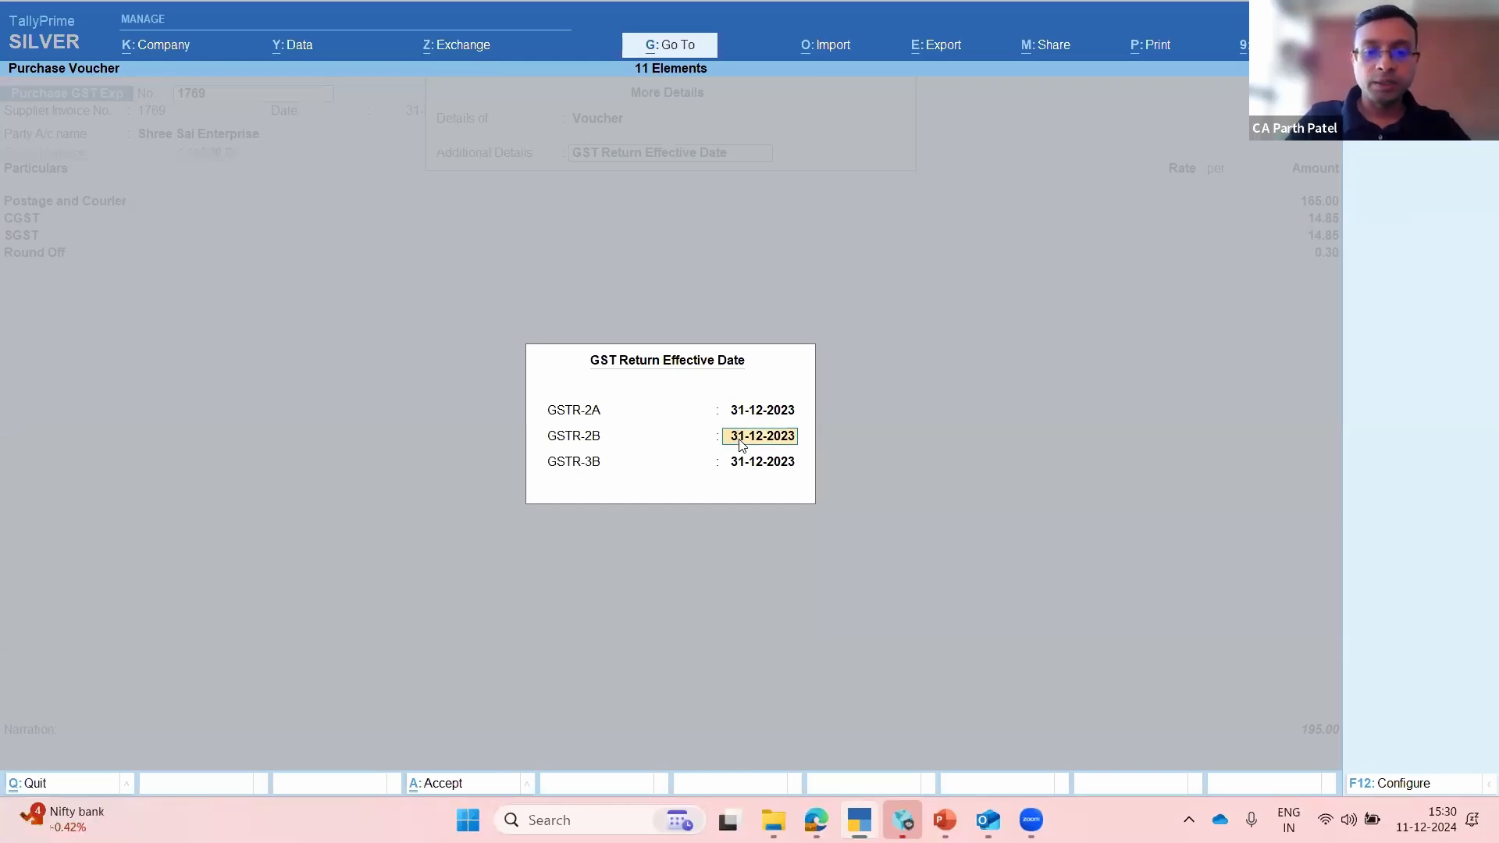
{"action": "type", "text": "jan24"}
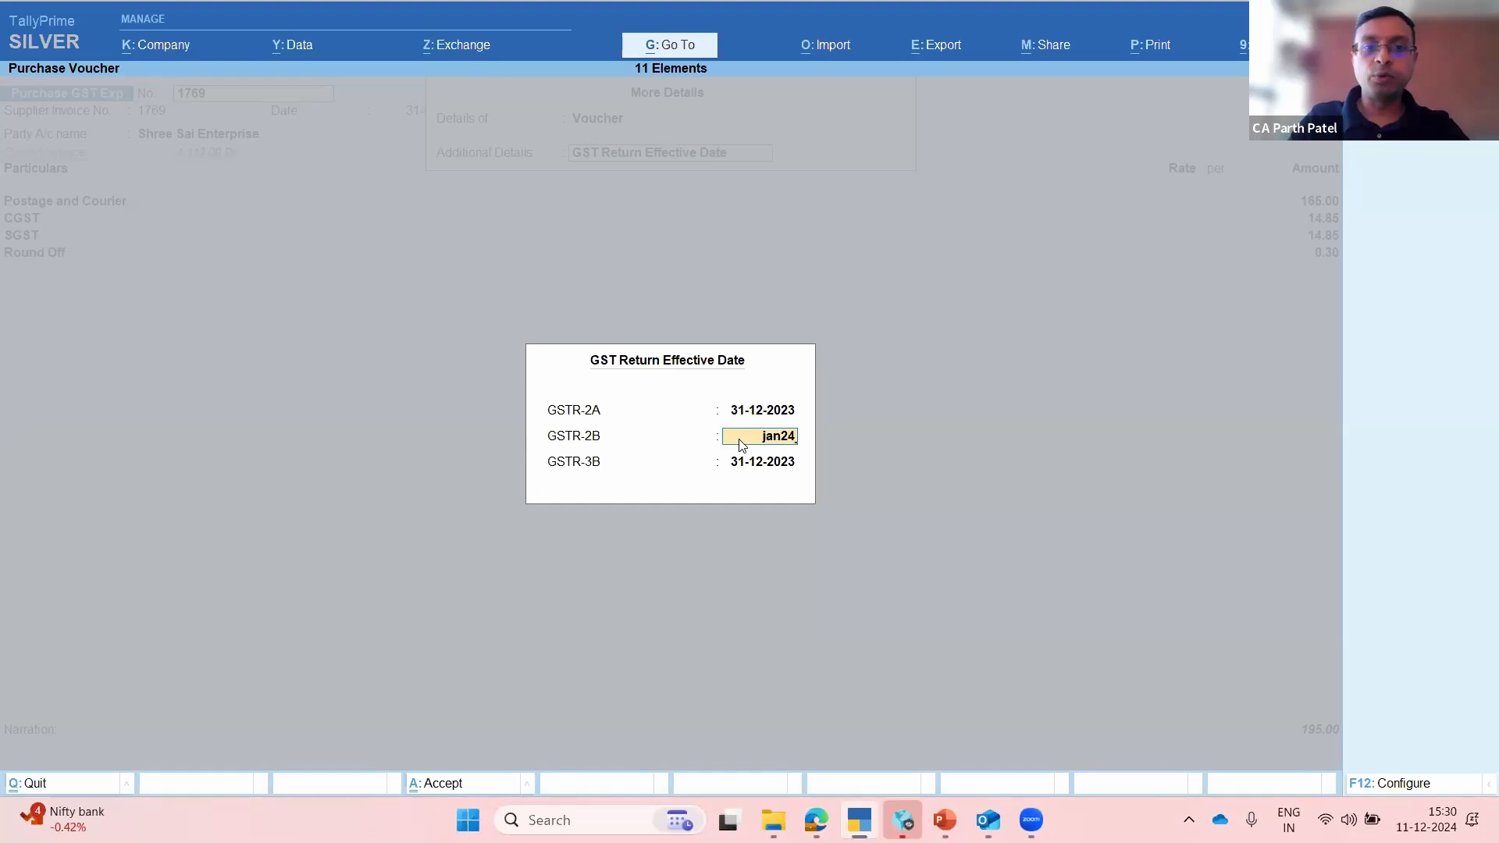
{"action": "key", "text": "Return"}
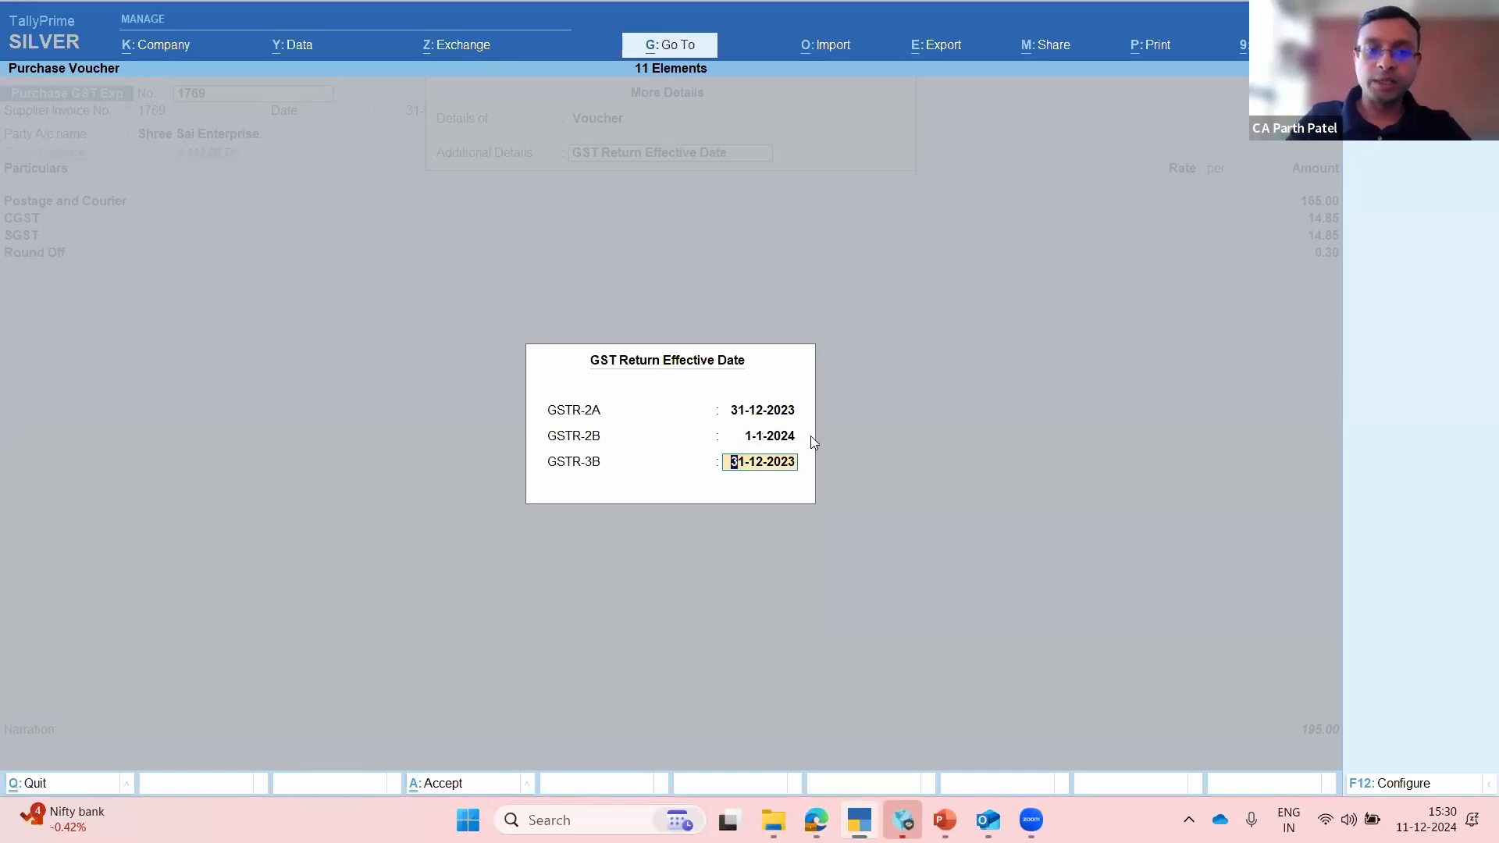
{"action": "type", "text": "jan24"}
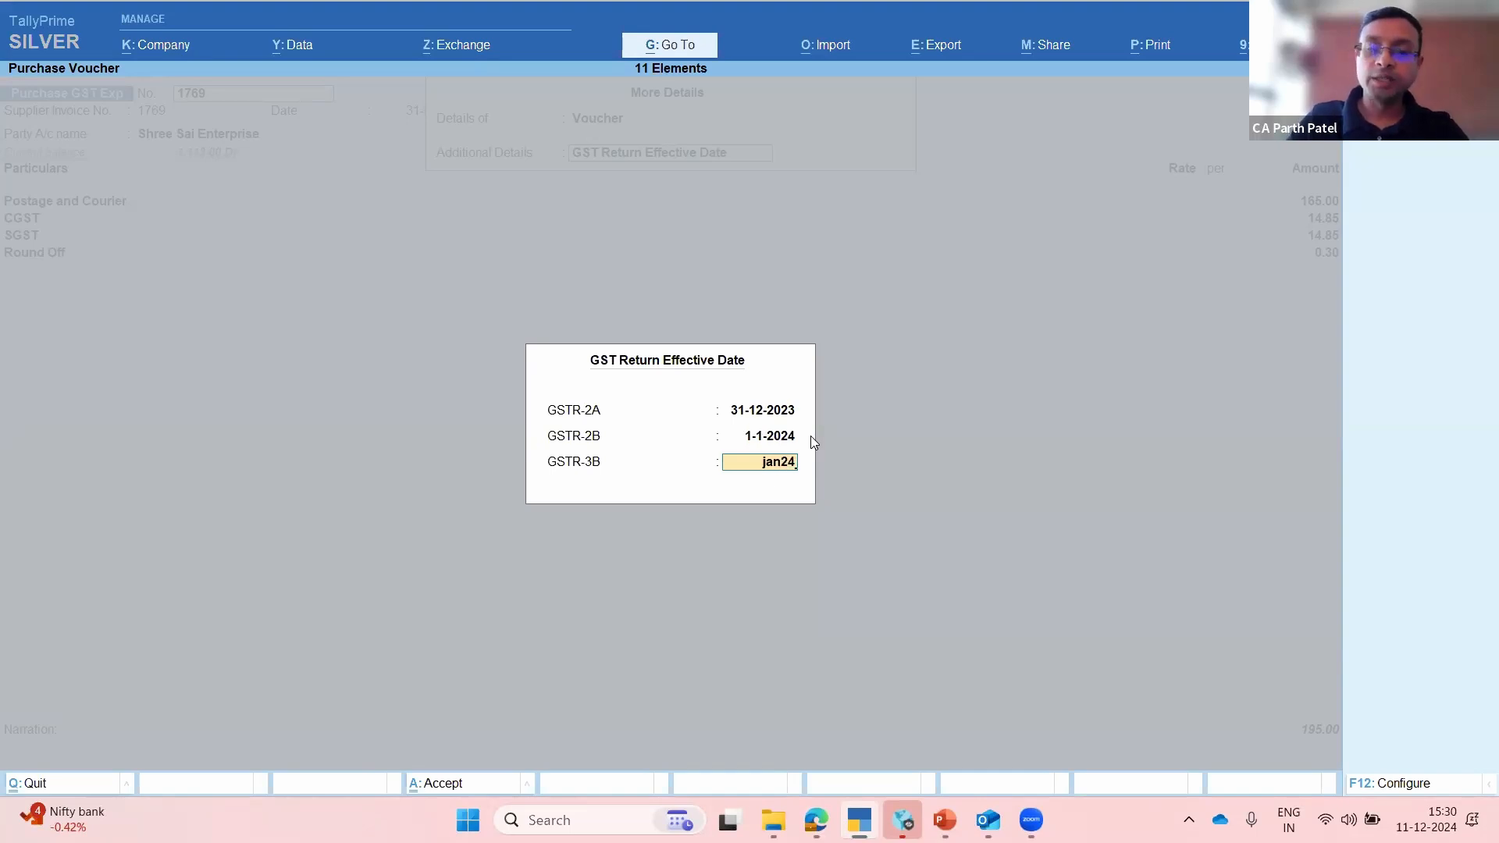
{"action": "key", "text": "Return"}
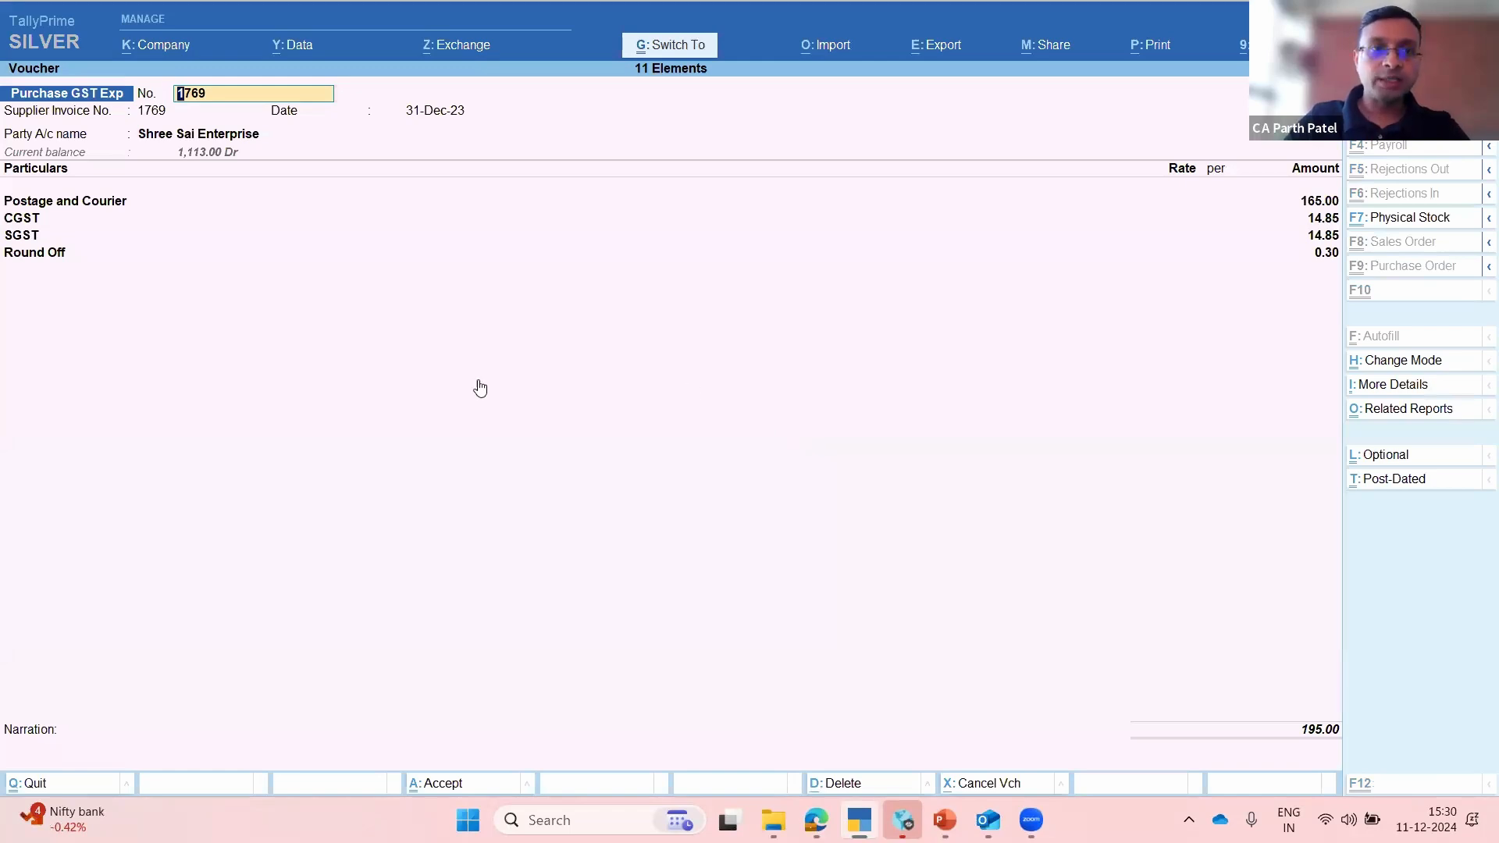
{"action": "key", "text": "ctrl+a"}
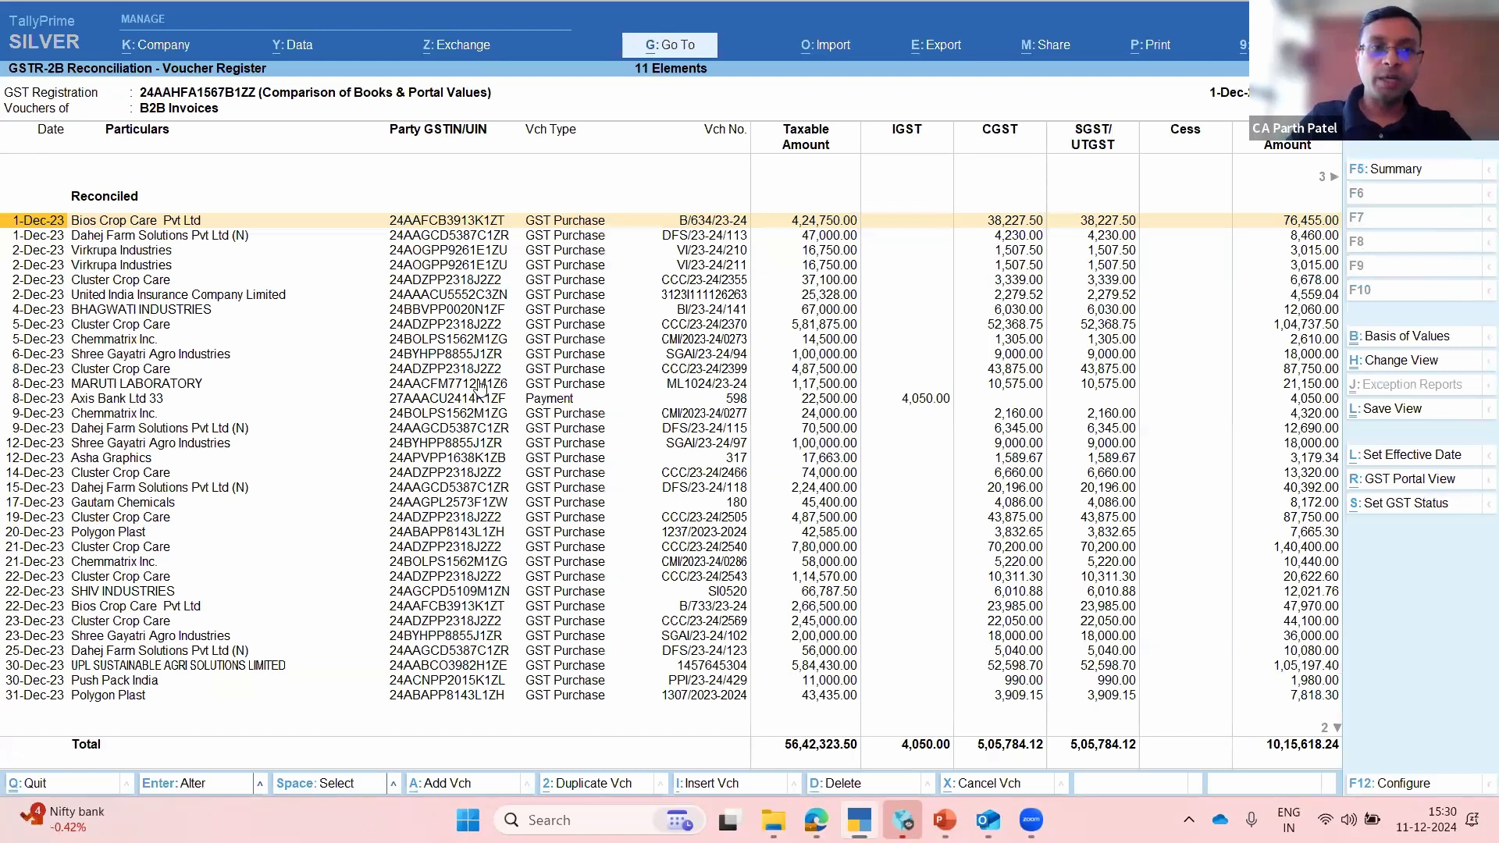
Step: Check the remaining B2B vouchers in the register and return to the GSTR-2B Reconciliation overview
{"action": "key", "text": "Down"}
{"action": "key", "text": "Down"}
{"action": "key", "text": "Down"}
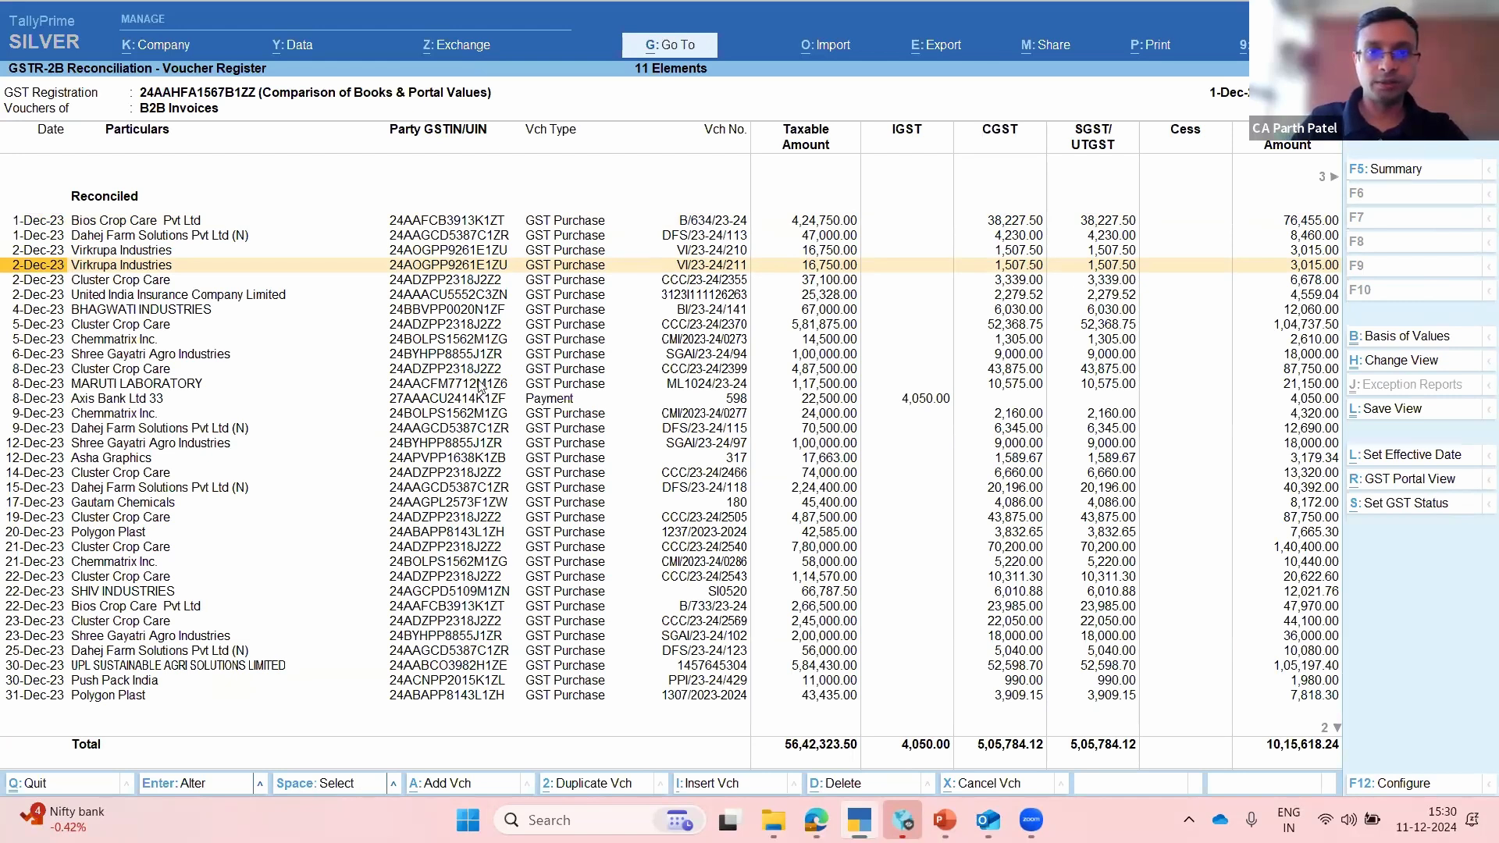
{"action": "key", "text": "Up"}
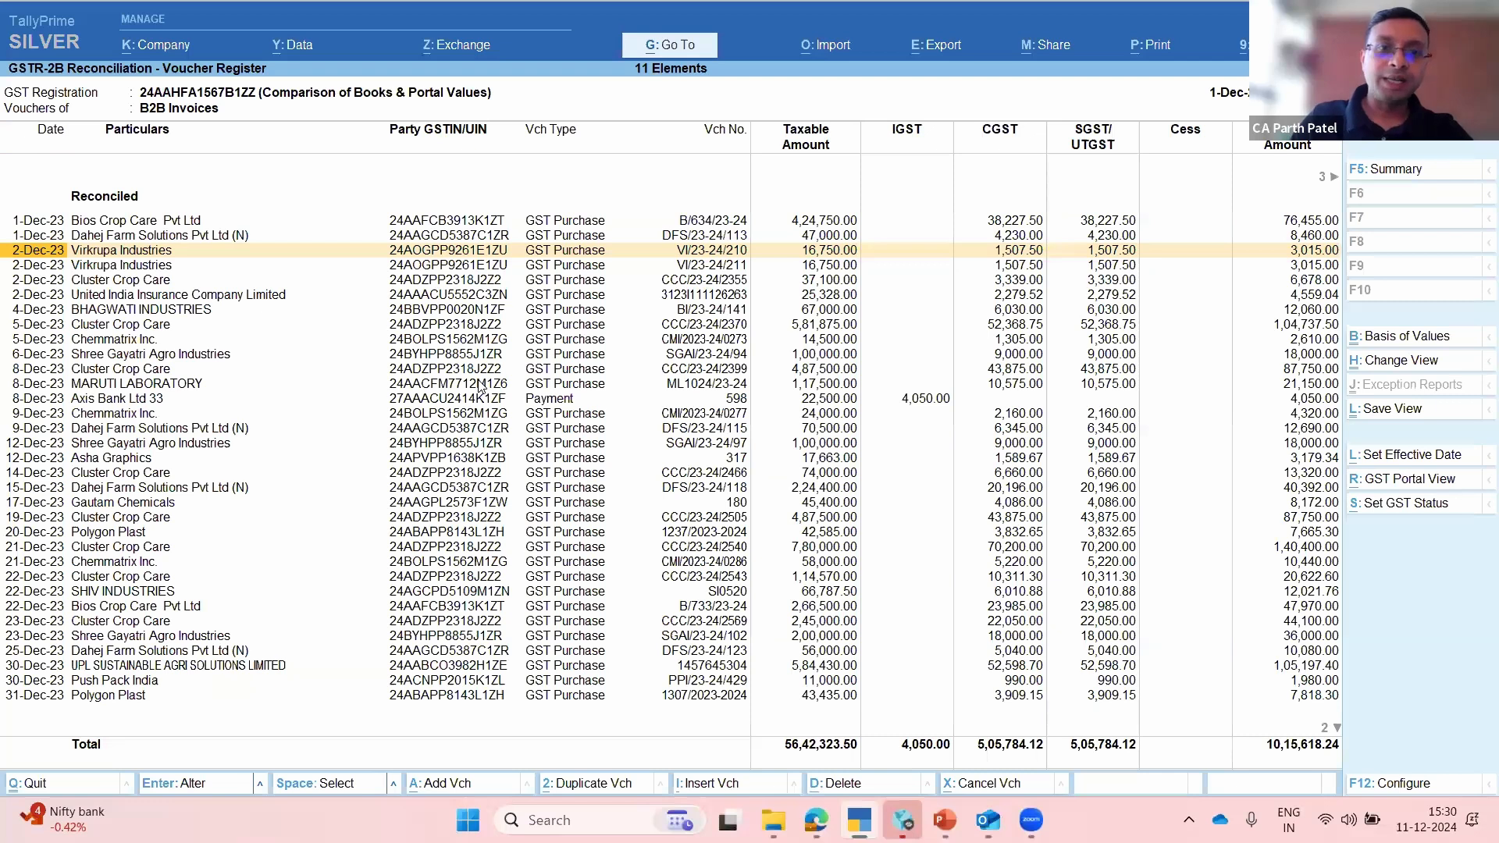
{"action": "key", "text": "Escape"}
{"action": "key", "text": "Escape"}
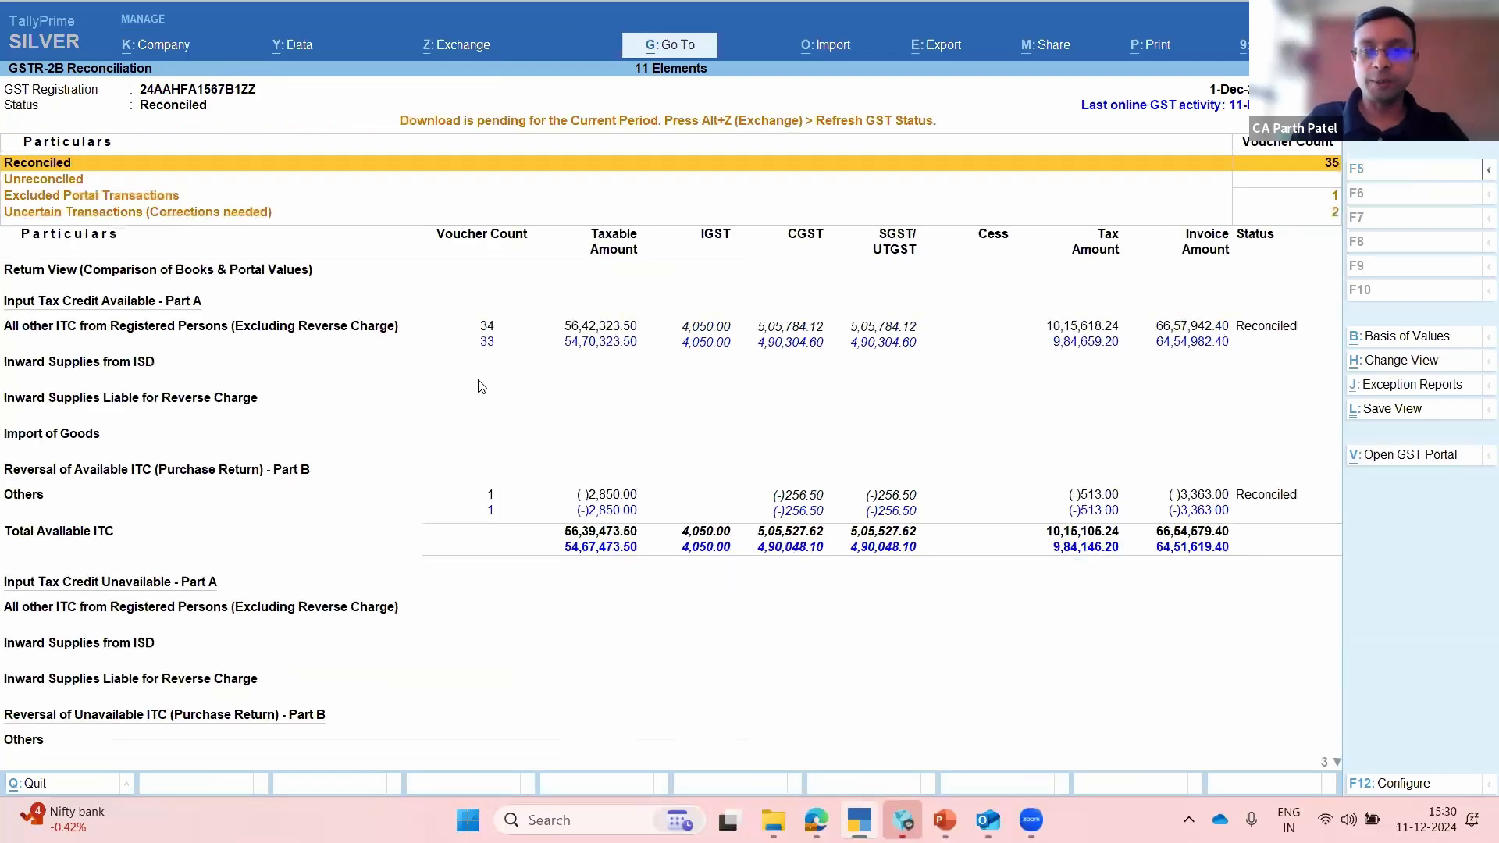
Step: Open the GSTR-3B report and set its period to December 2023
{"action": "key", "text": "Escape"}
{"action": "key", "text": "3"}
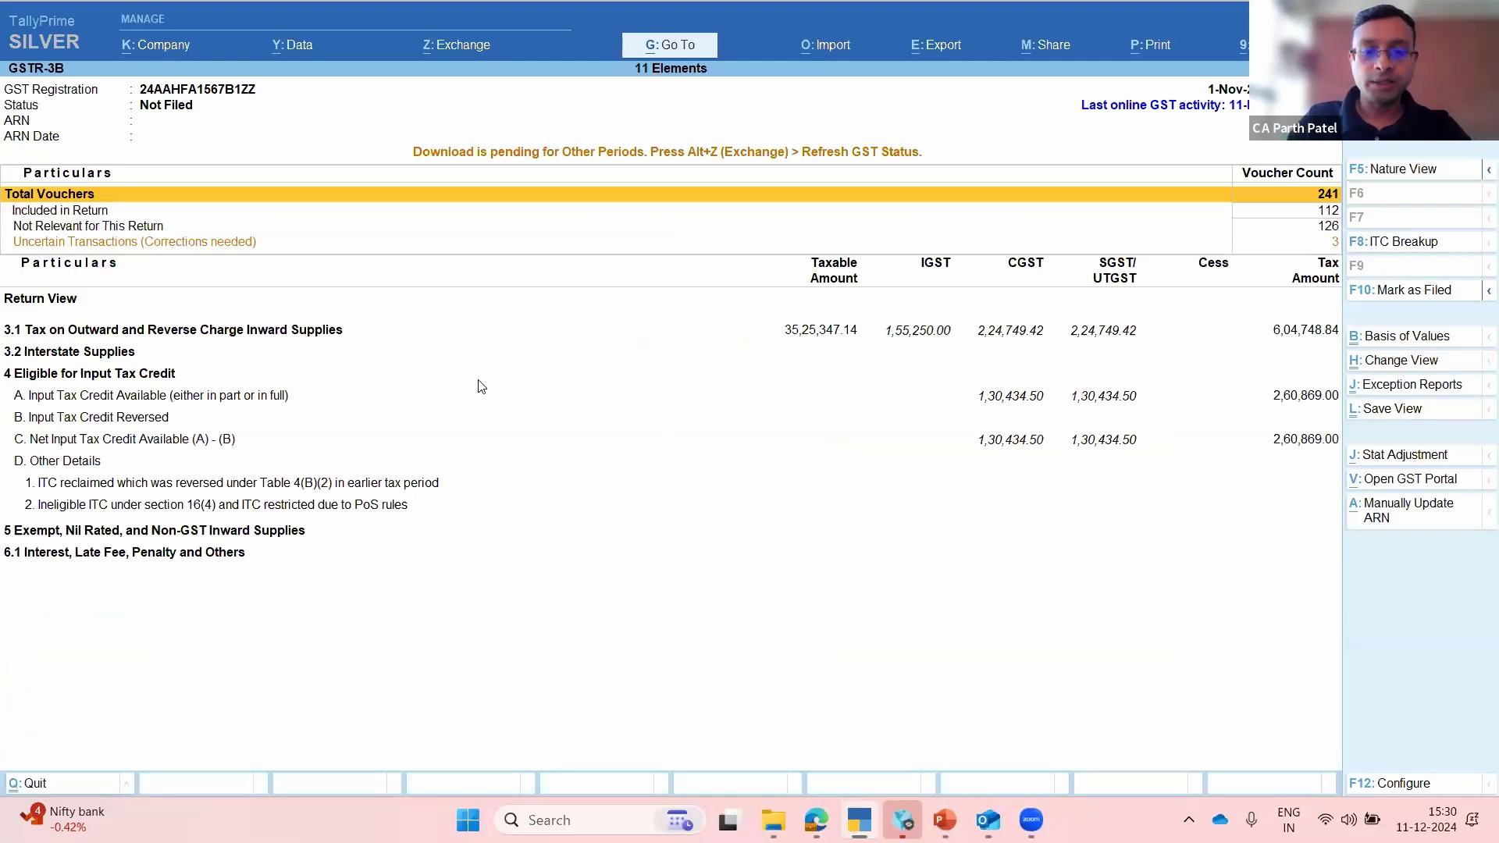
{"action": "key", "text": "F2"}
{"action": "type", "text": "dec2"}
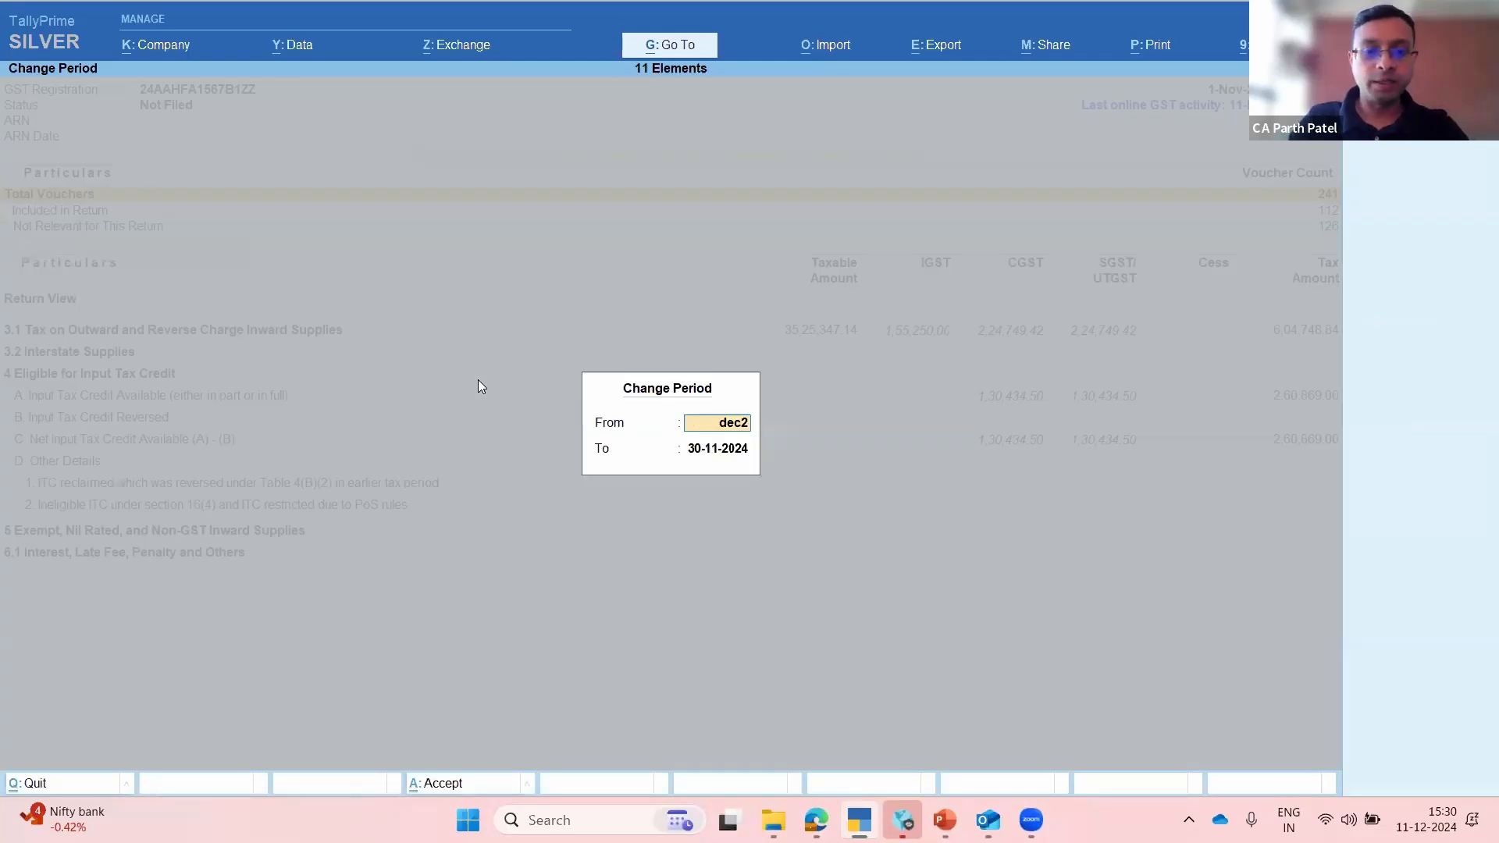
{"action": "type", "text": "3"}
{"action": "key", "text": "Return"}
{"action": "type", "text": "dec23"}
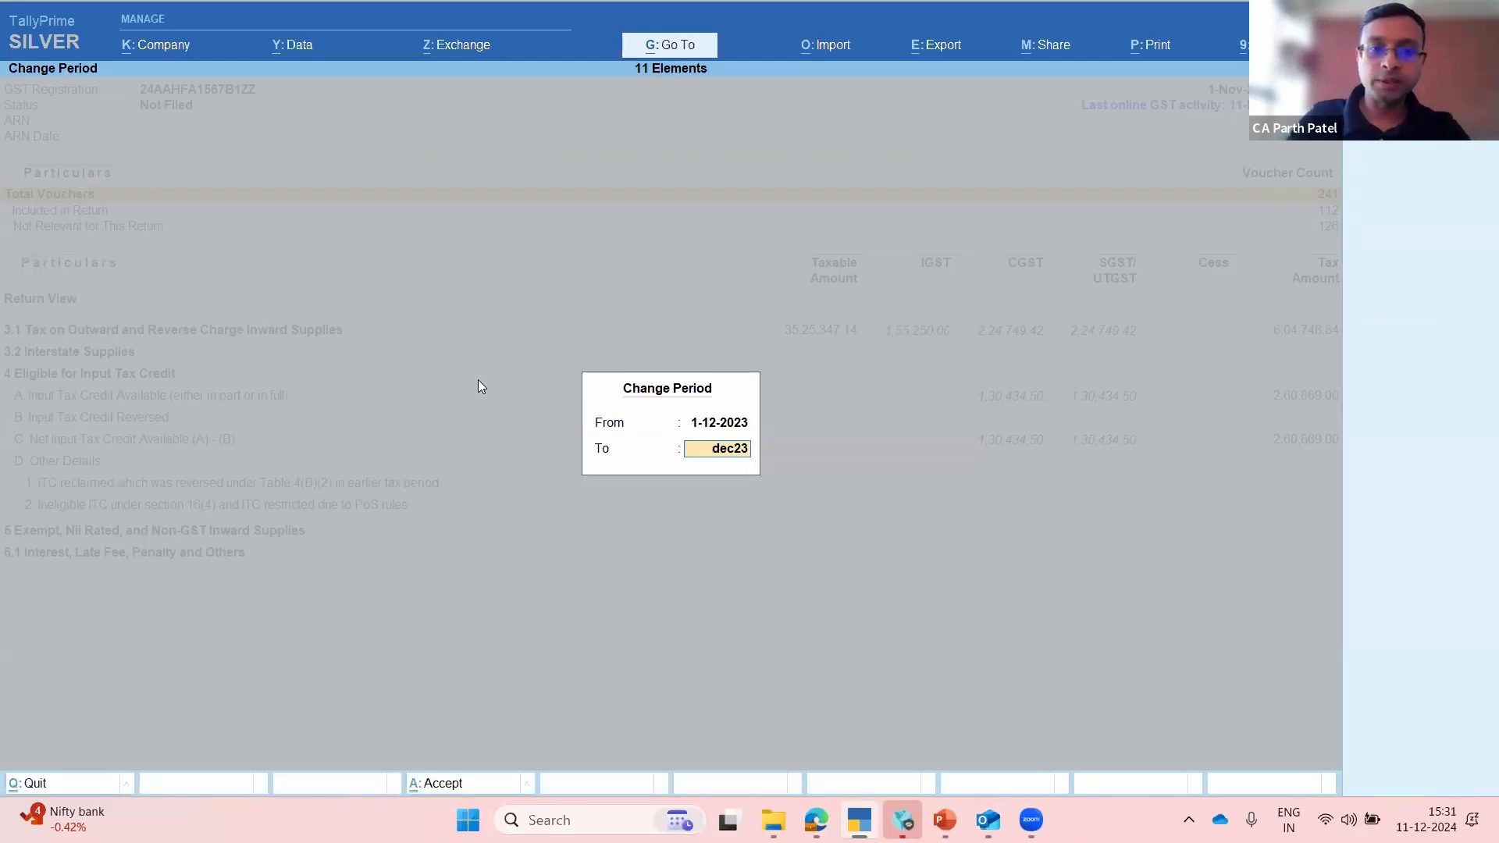
{"action": "key", "text": "Return"}
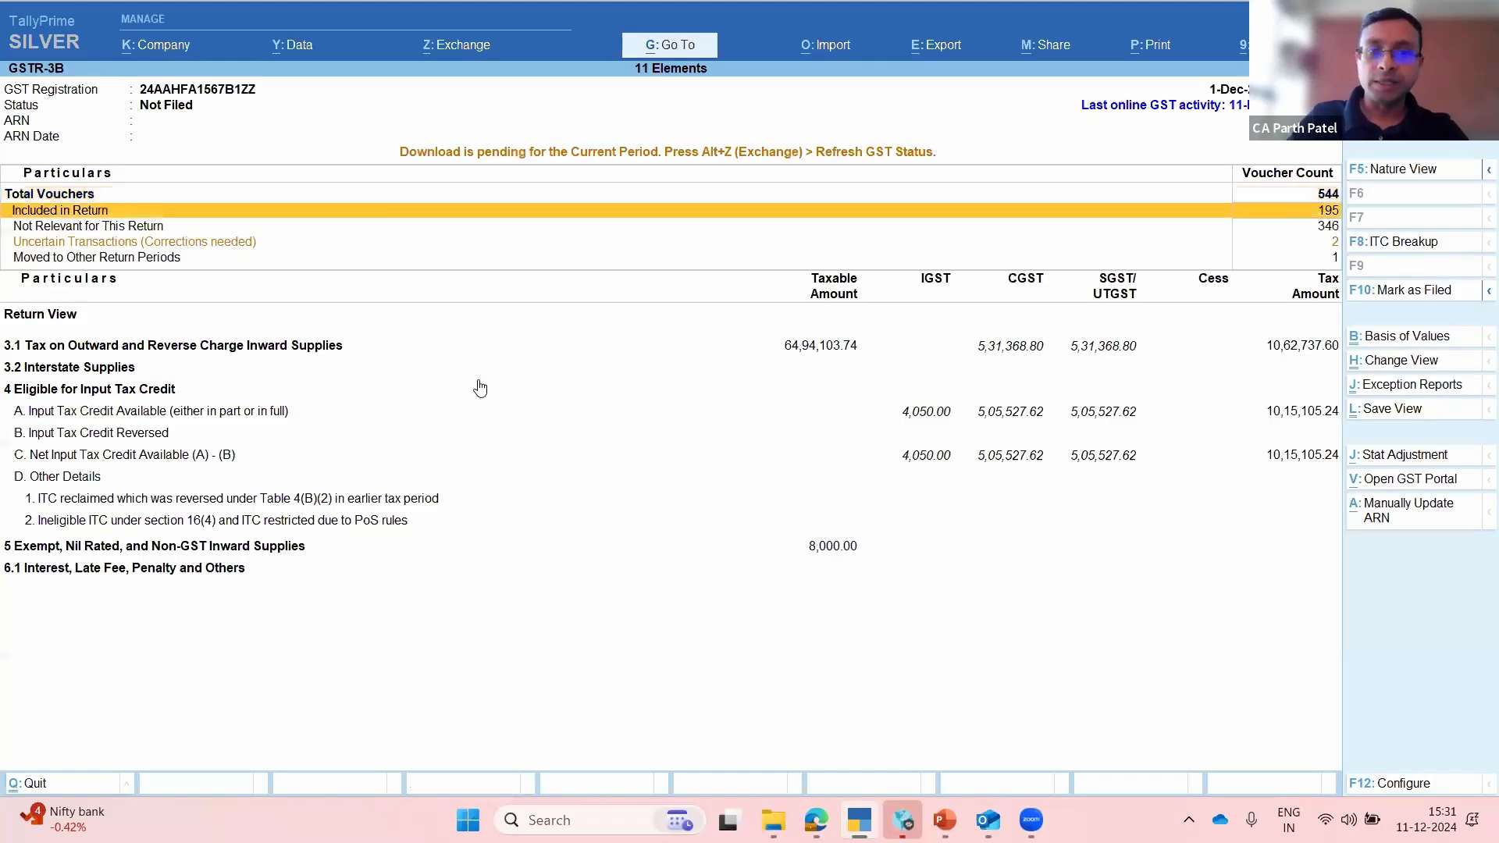
Step: Review the December 2023 GSTR-3B sections, preview the total liability and ITC for upload, and return without sending
{"action": "key", "text": "Down"}
{"action": "key", "text": "Down"}
{"action": "key", "text": "Down"}
{"action": "key", "text": "Down"}
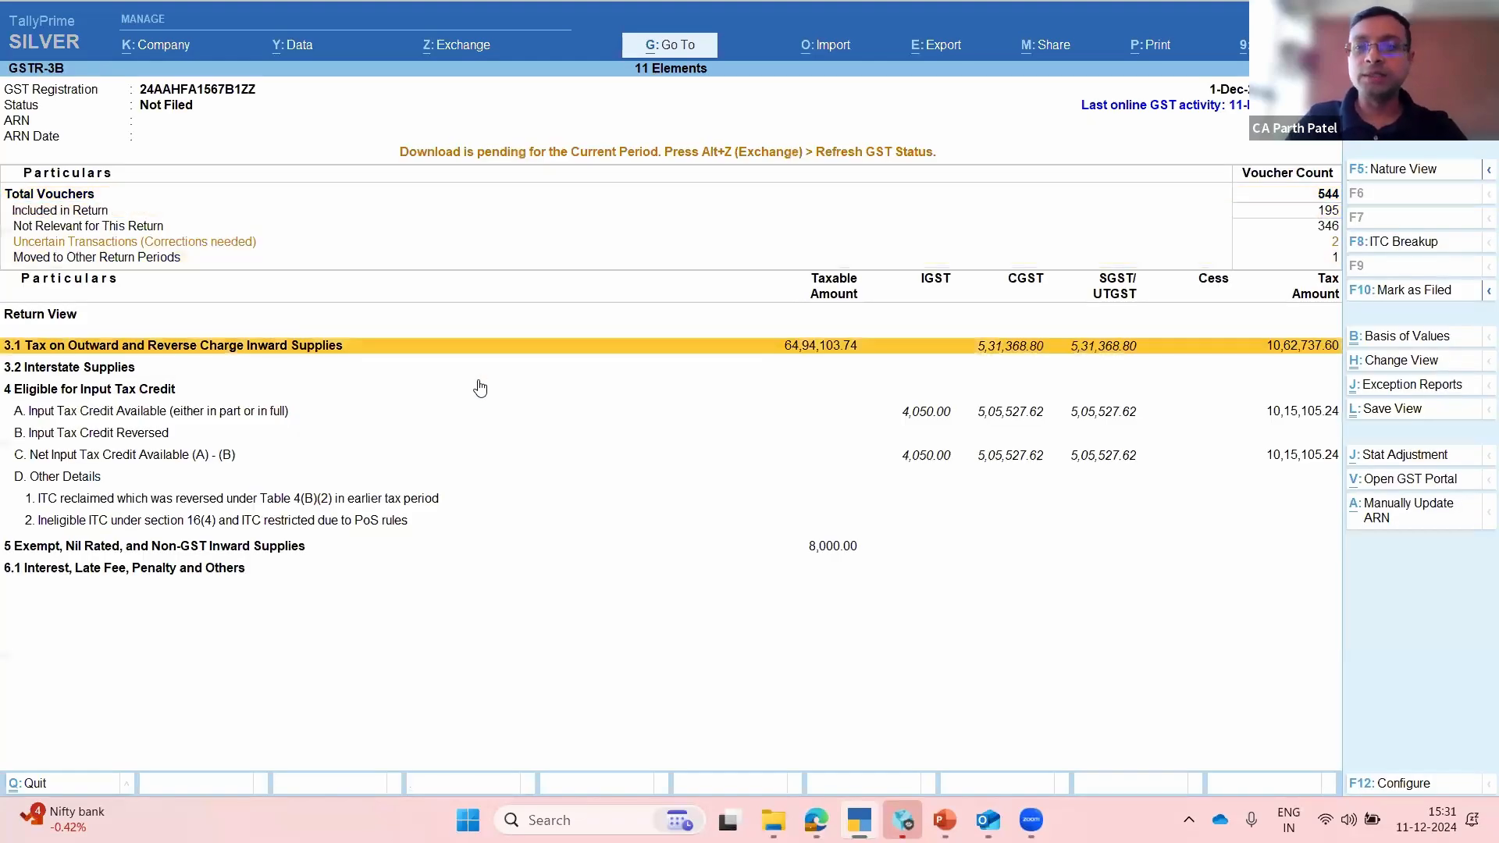
{"action": "key", "text": "Down"}
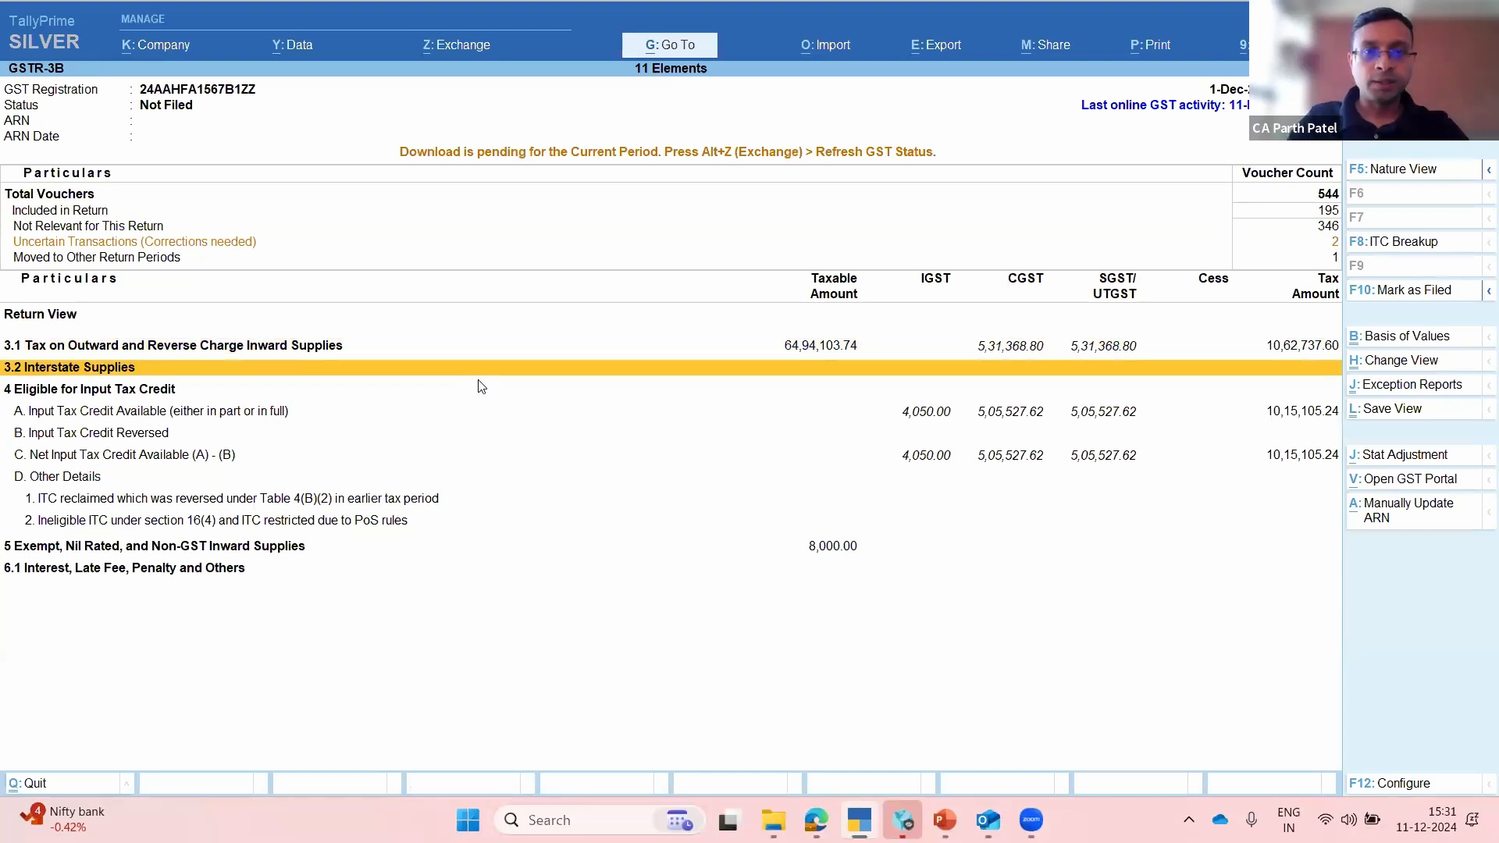
{"action": "key", "text": "alt+z"}
{"action": "key", "text": "Down"}
{"action": "key", "text": "Down"}
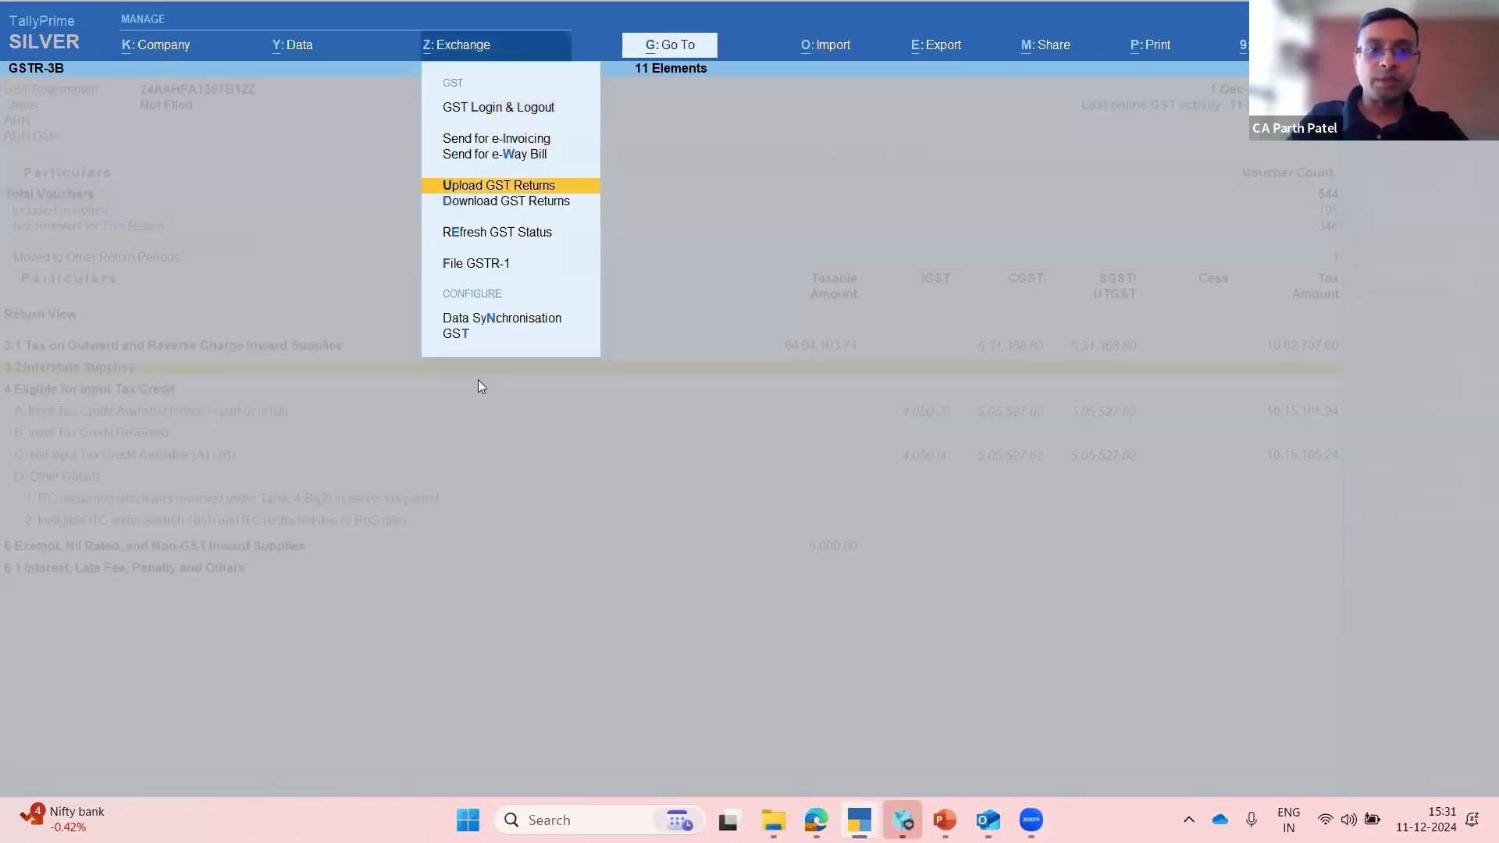
{"action": "key", "text": "Return"}
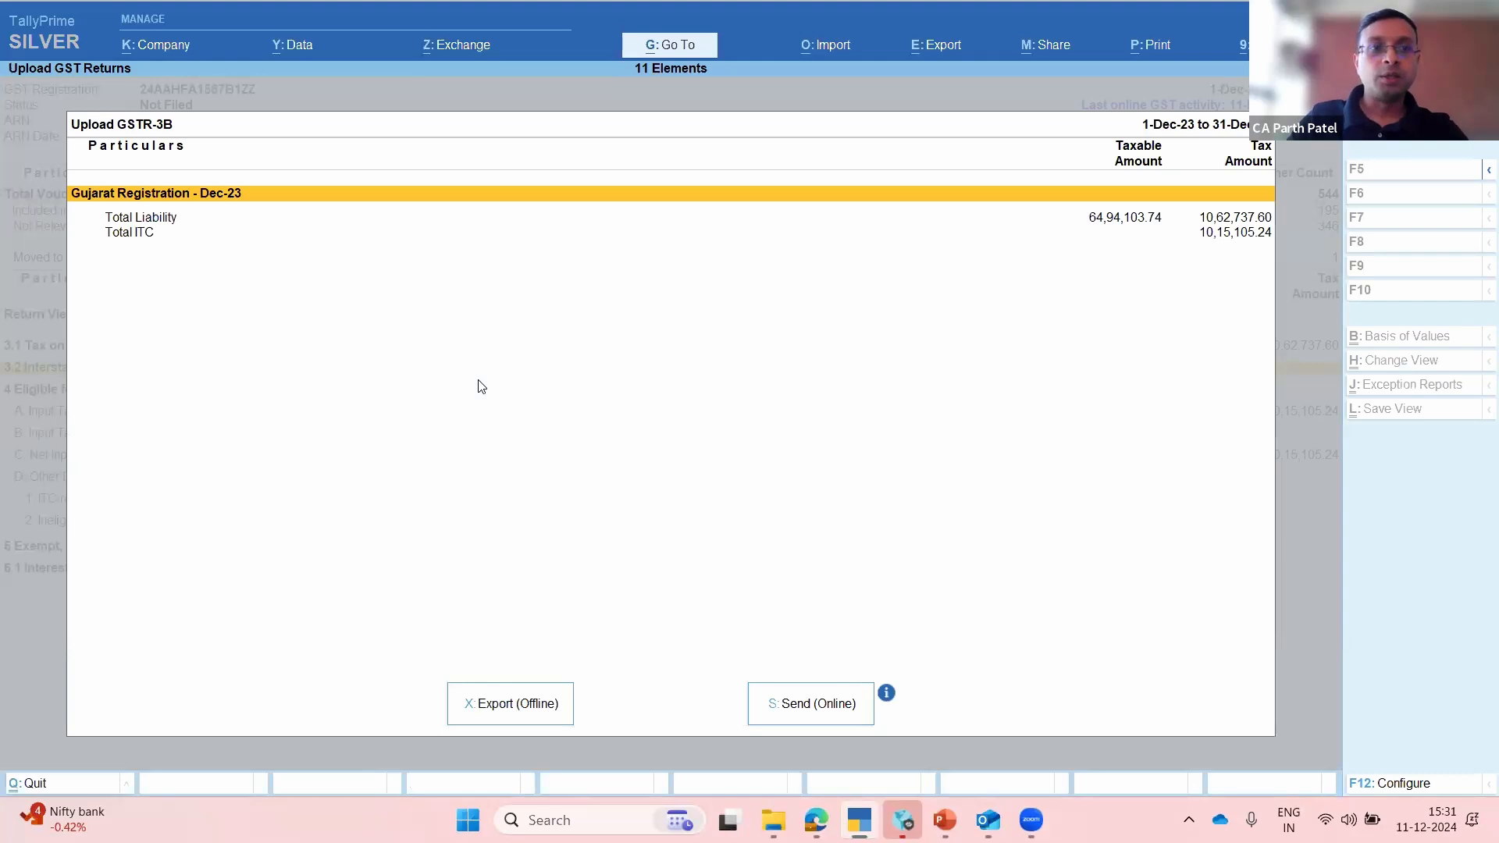
{"action": "key", "text": "Down"}
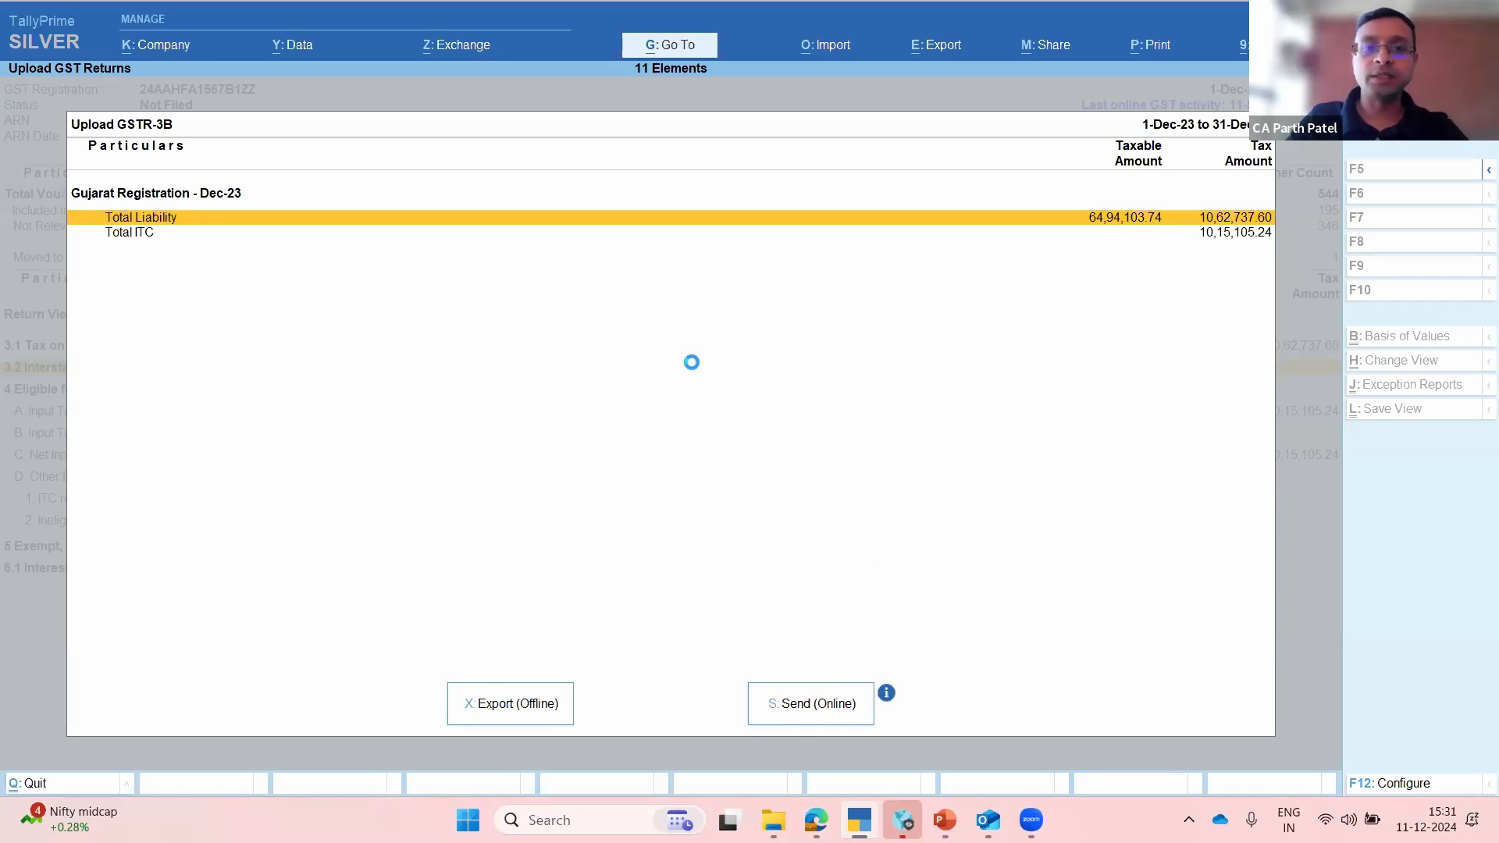
{"action": "key", "text": "Escape"}
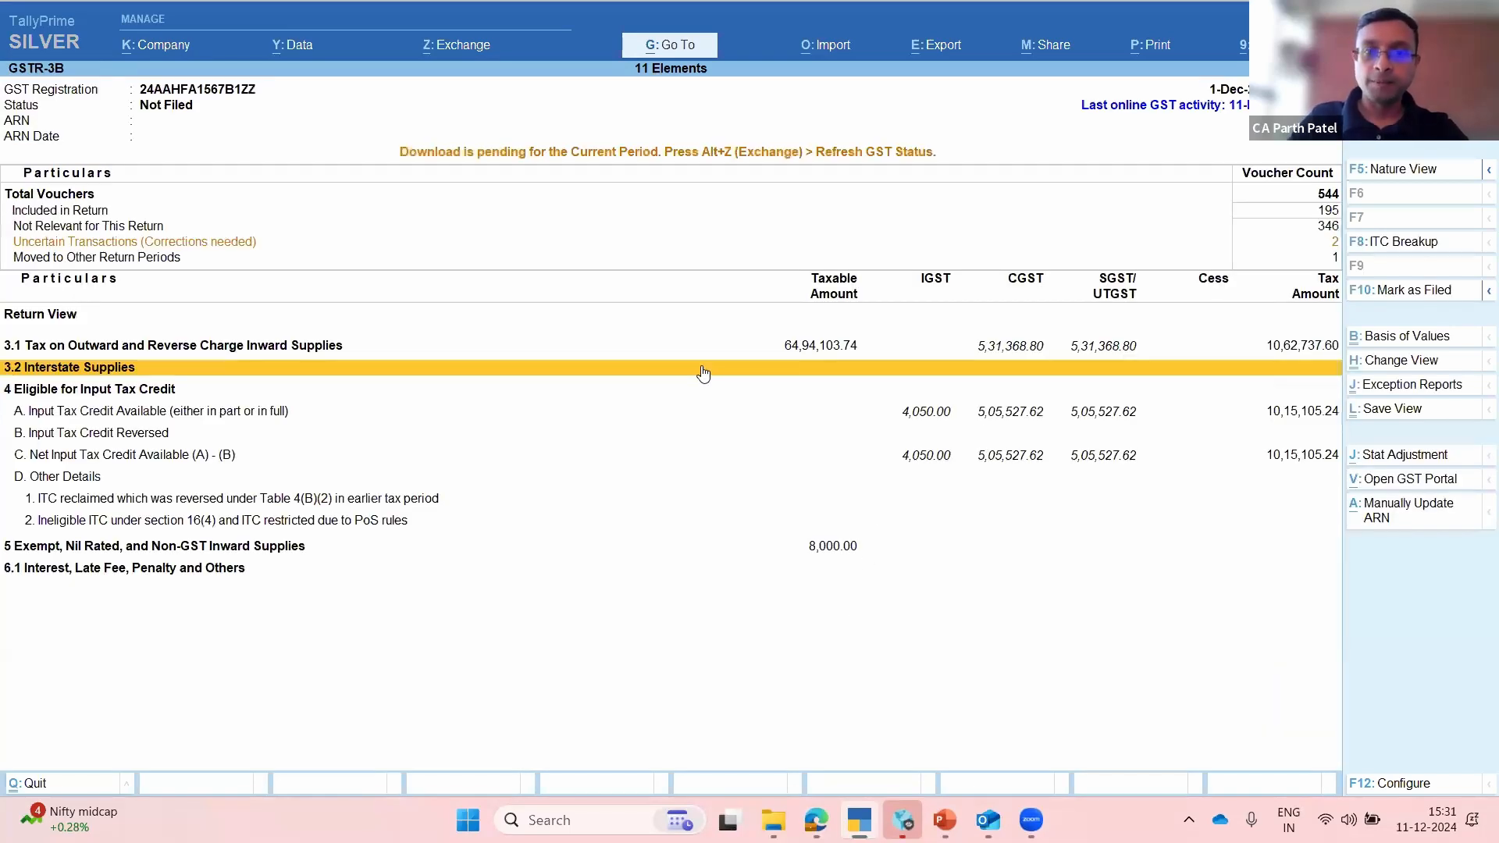
{"action": "key", "text": "Up"}
{"action": "key", "text": "Up"}
{"action": "key", "text": "Down"}
{"action": "key", "text": "Up"}
{"action": "key", "text": "Down"}
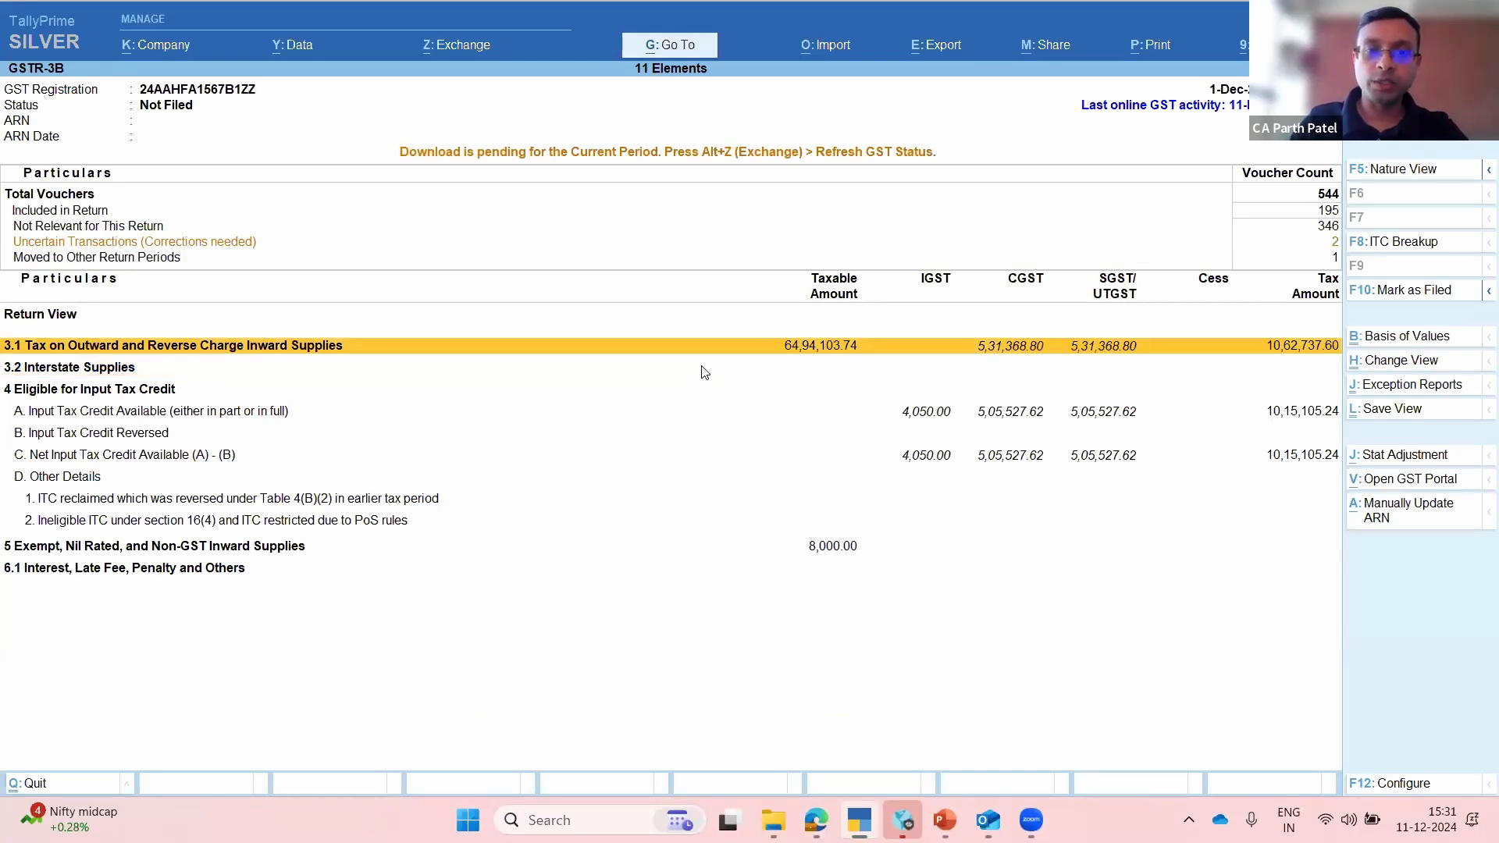
Step: Reopen the GSTR-3B report and set its period to January 2024
{"action": "key", "text": "Escape"}
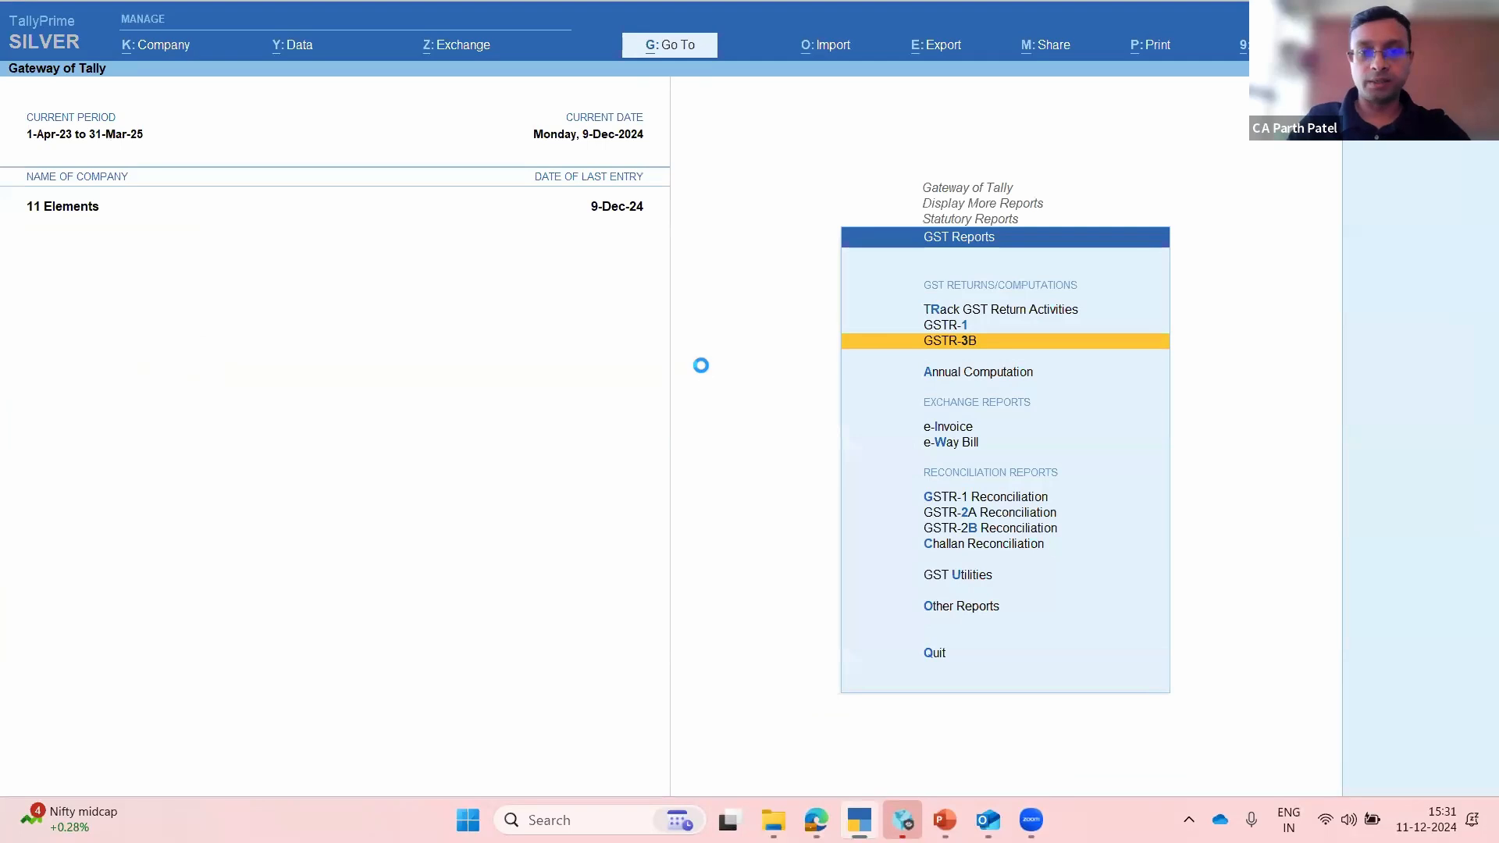
{"action": "key", "text": "Return"}
{"action": "key", "text": "F2"}
{"action": "type", "text": "jan 24"}
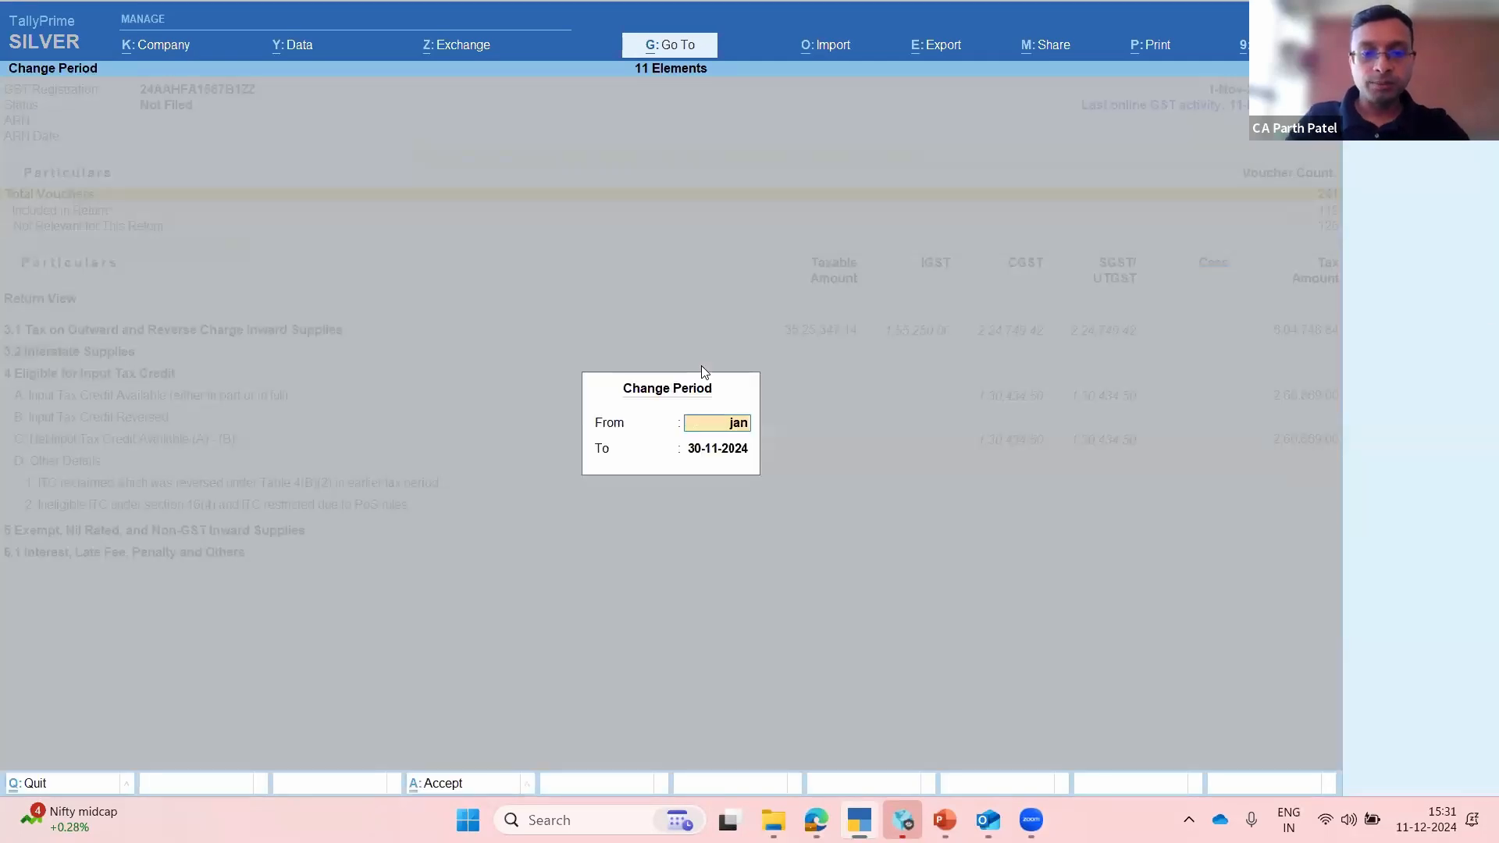
{"action": "key", "text": "Return"}
{"action": "type", "text": "jan24"}
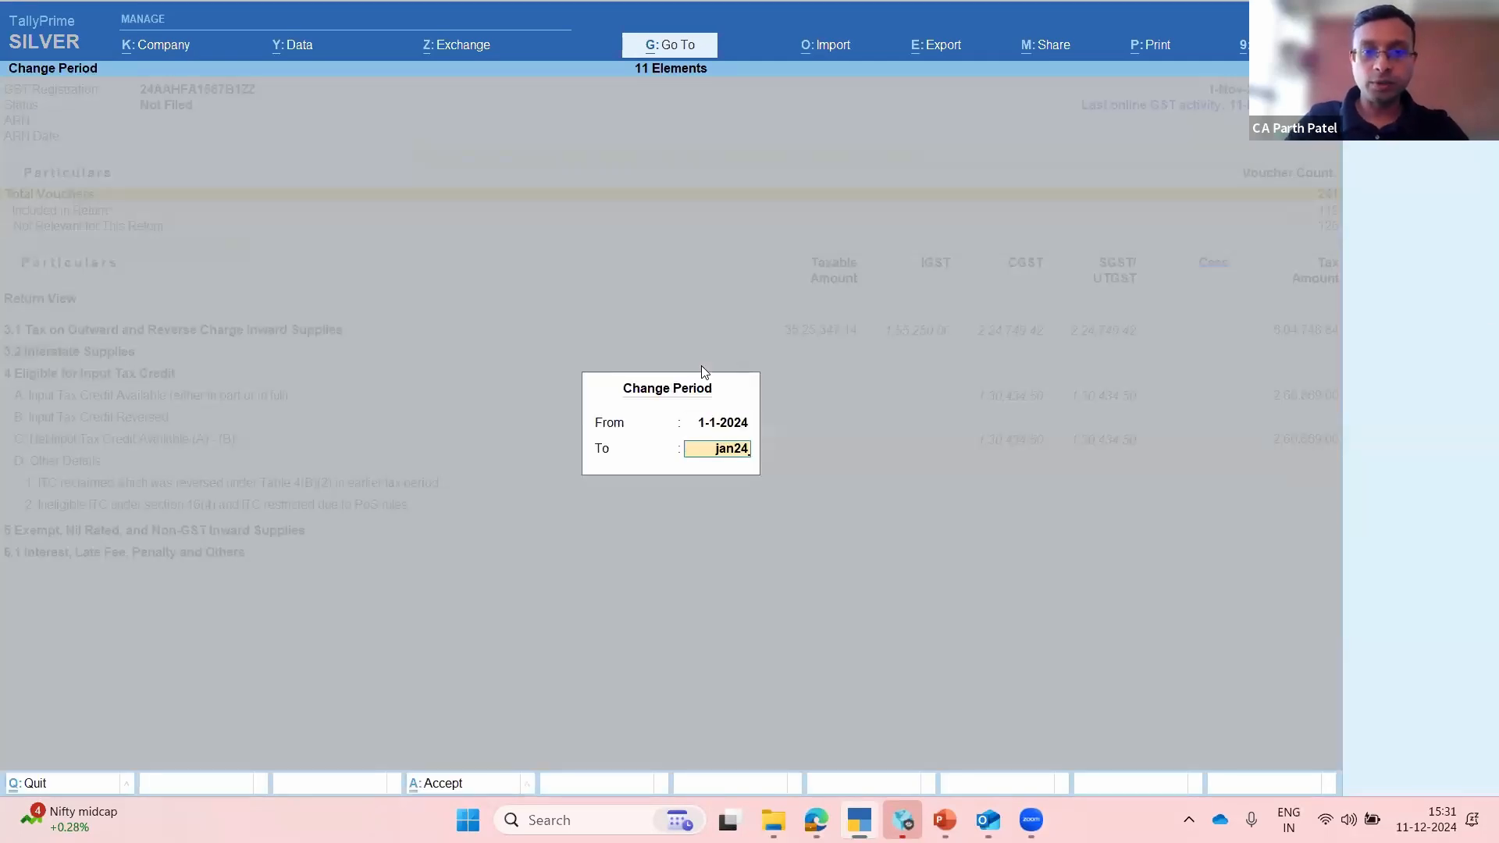
{"action": "key", "text": "Return"}
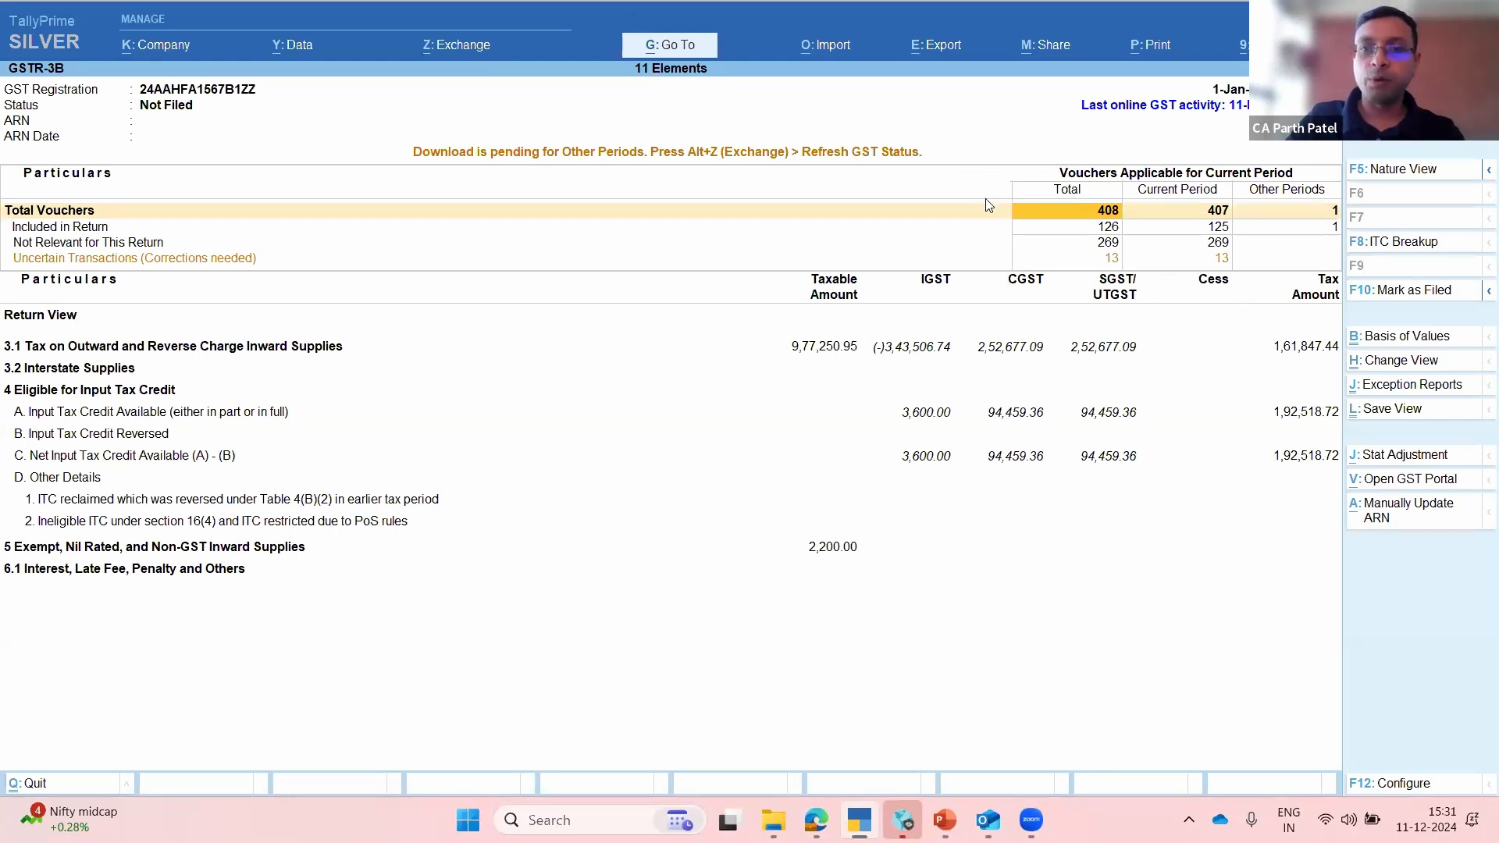
Step: Review the Other Periods voucher included in the GSTR-3B return, down to its voucher register, and return to the report
{"action": "key", "text": "Down"}
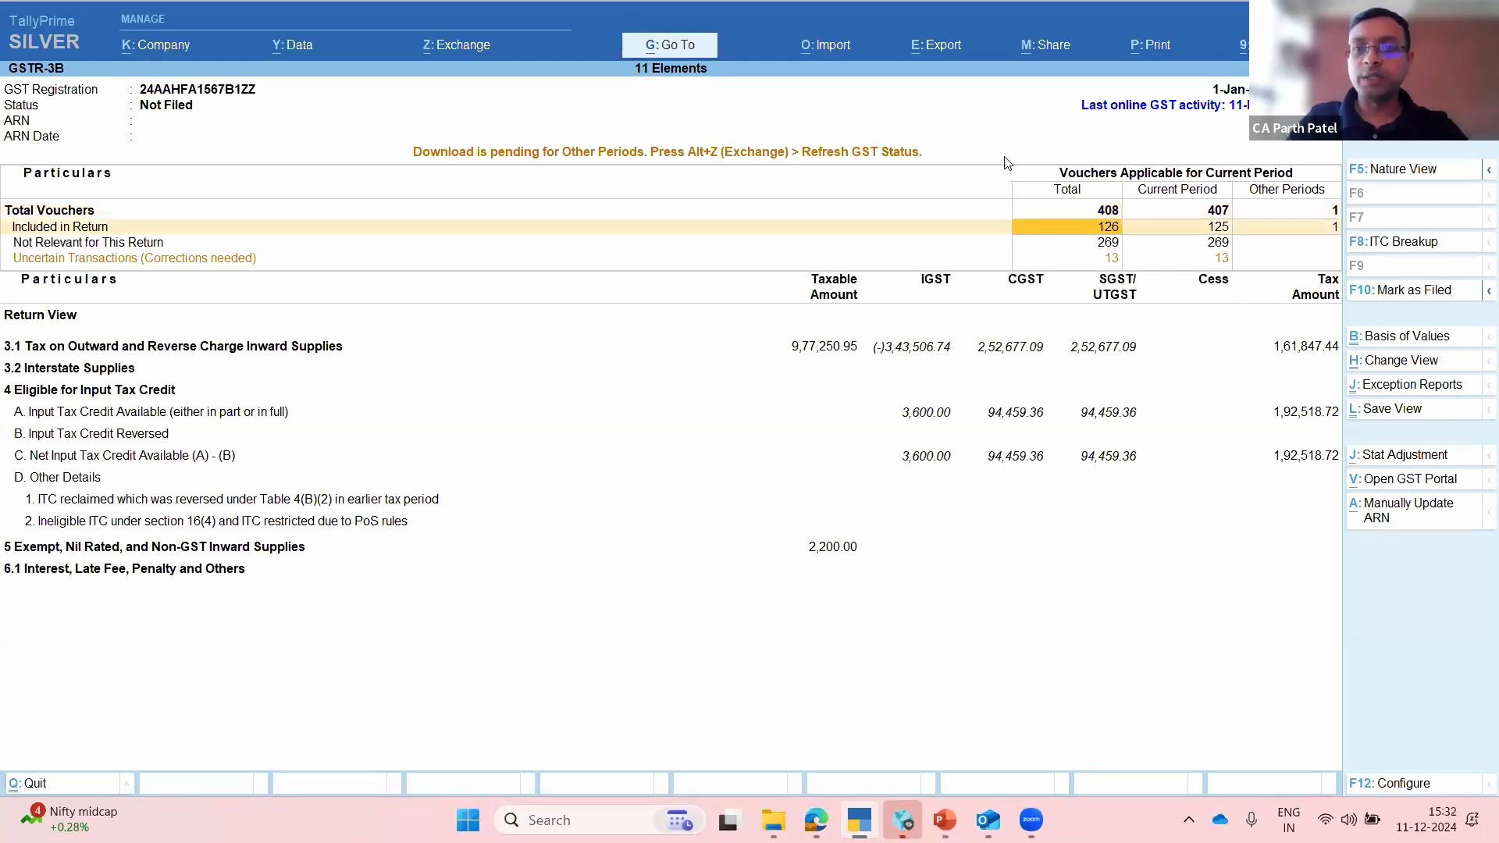
{"action": "key", "text": "Return"}
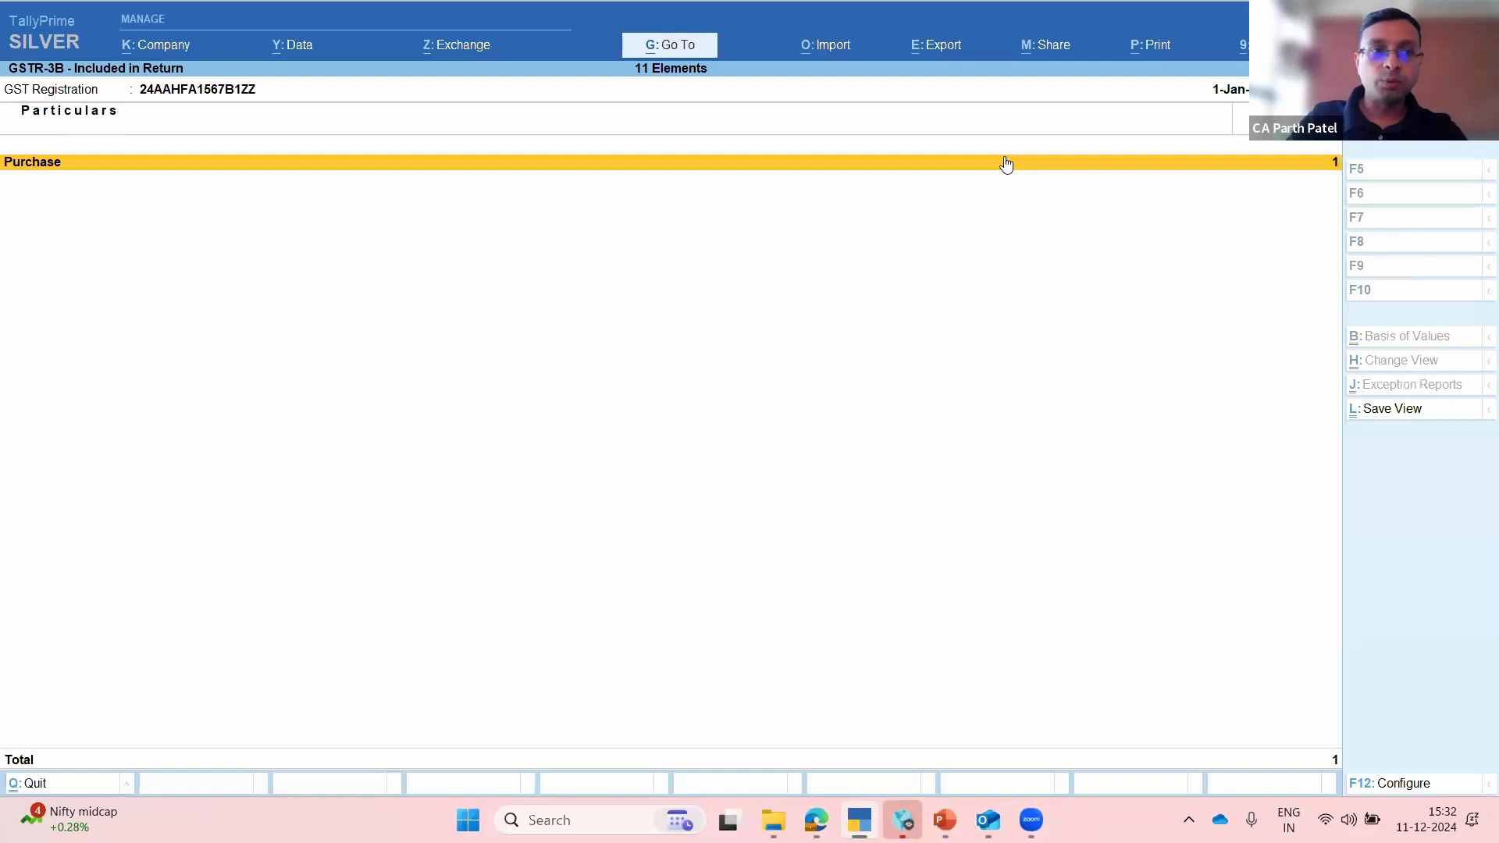
{"action": "key", "text": "Return"}
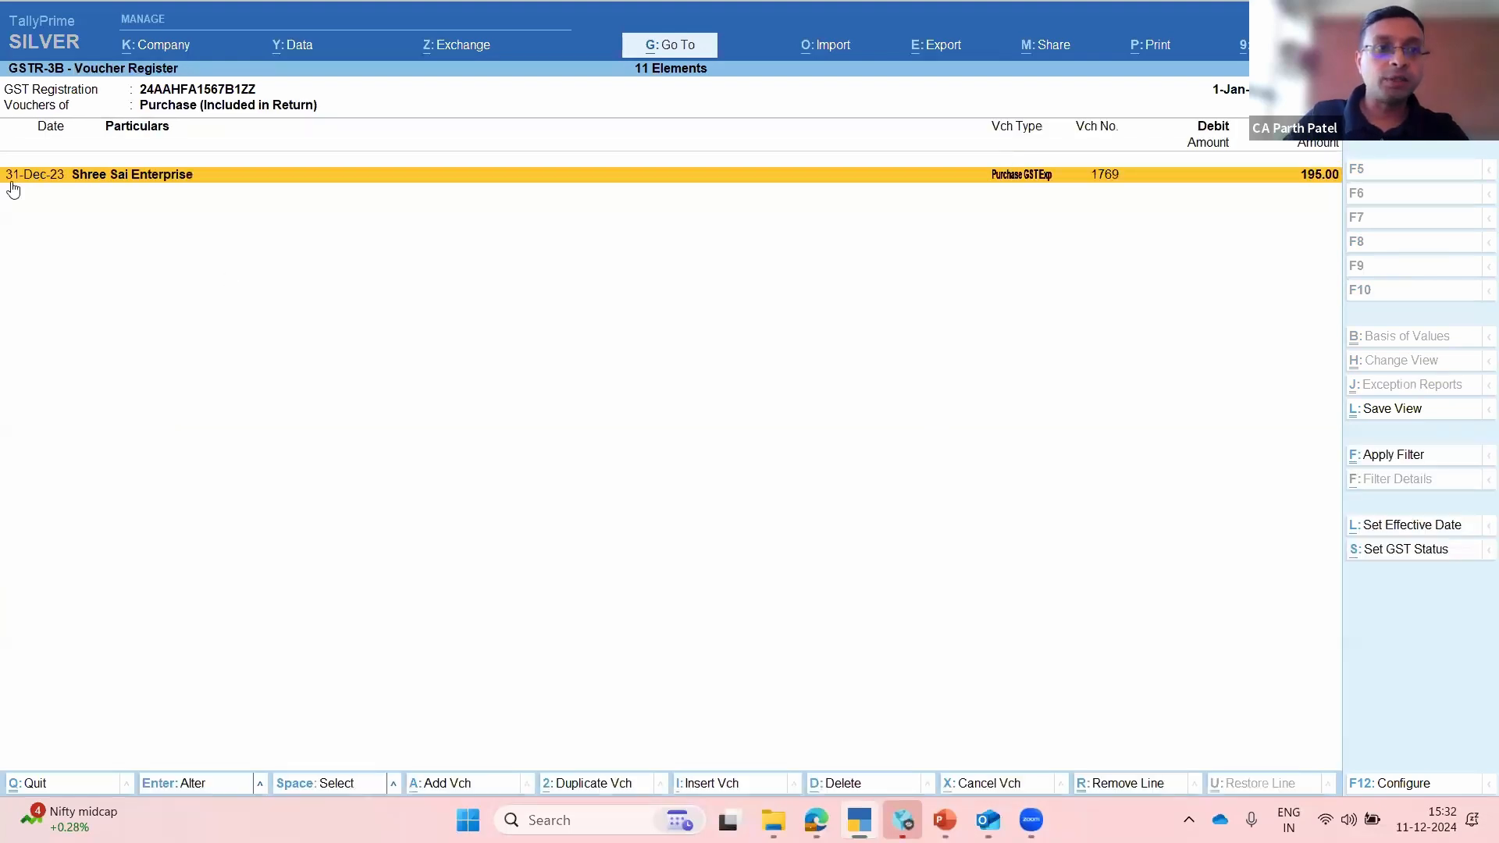
{"action": "key", "text": "Escape"}
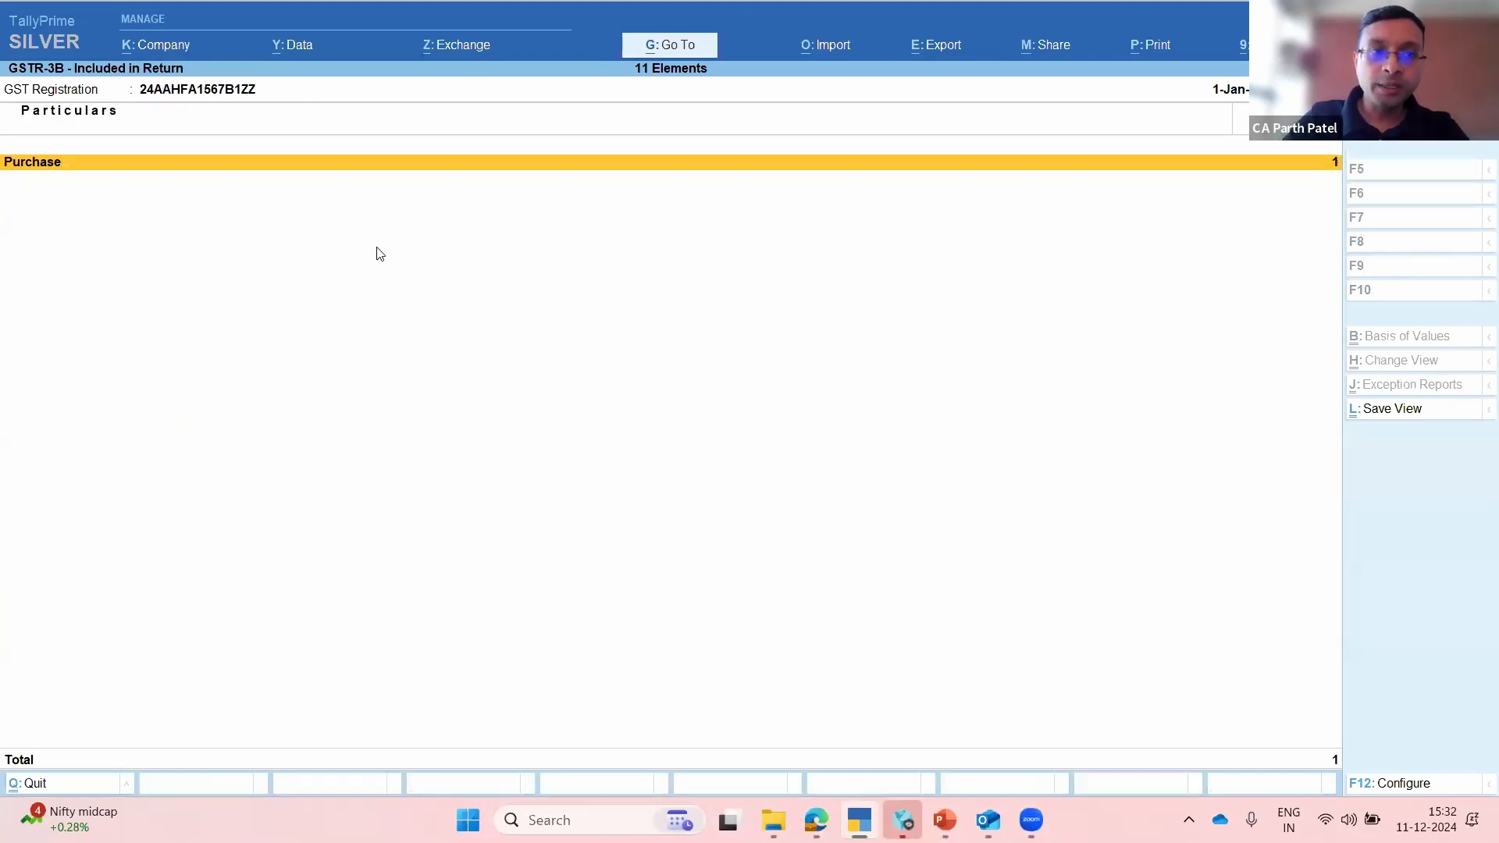
{"action": "key", "text": "Escape"}
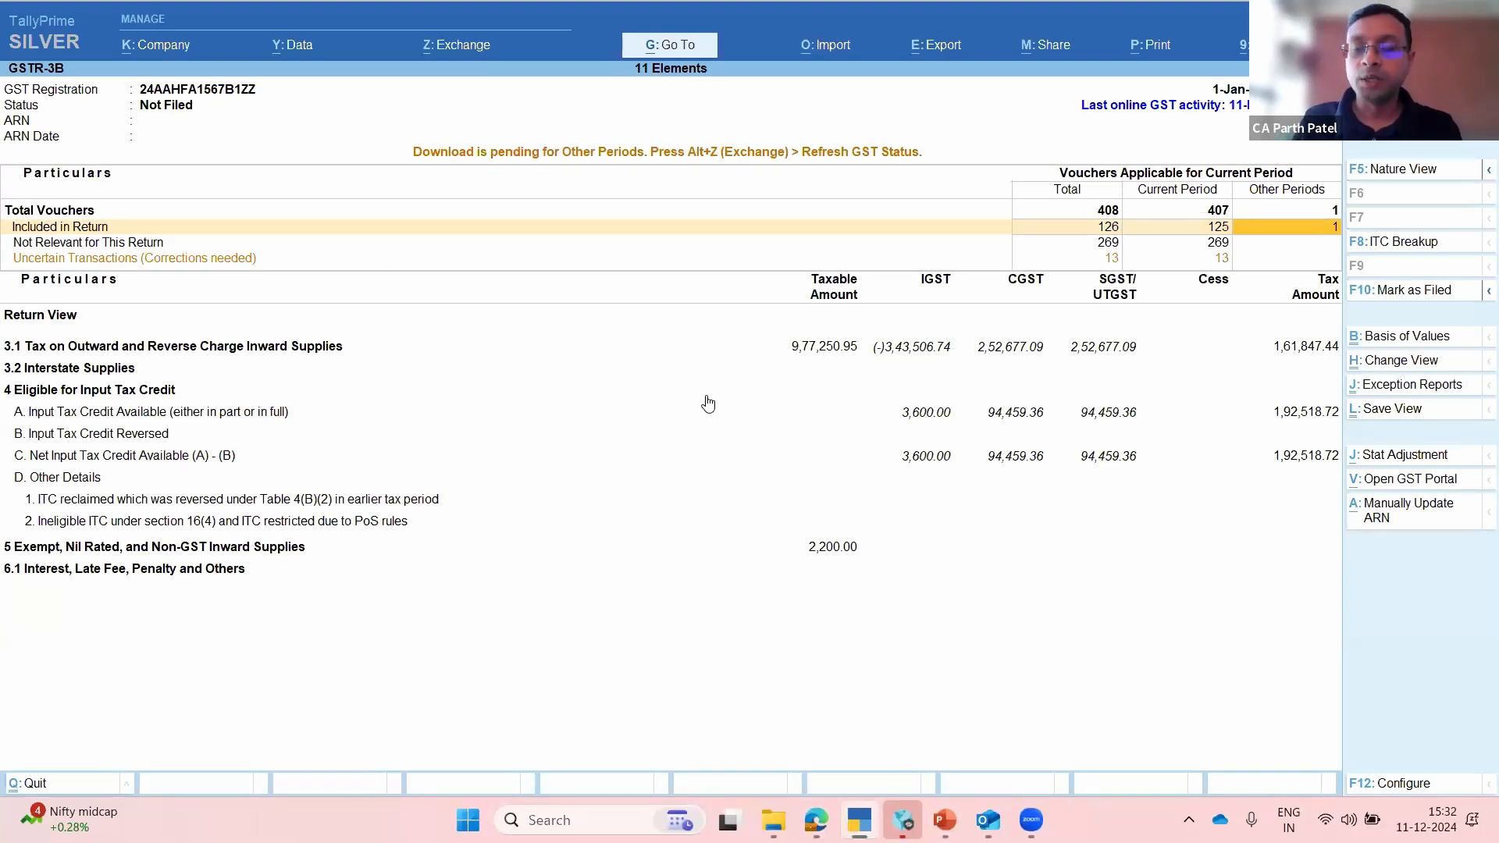
Step: Open the ITC Breakup of GSTR-3B and view available input tax credit in total, from the current period and from other periods
{"action": "key", "text": "Down"}
{"action": "key", "text": "Down"}
{"action": "key", "text": "Down"}
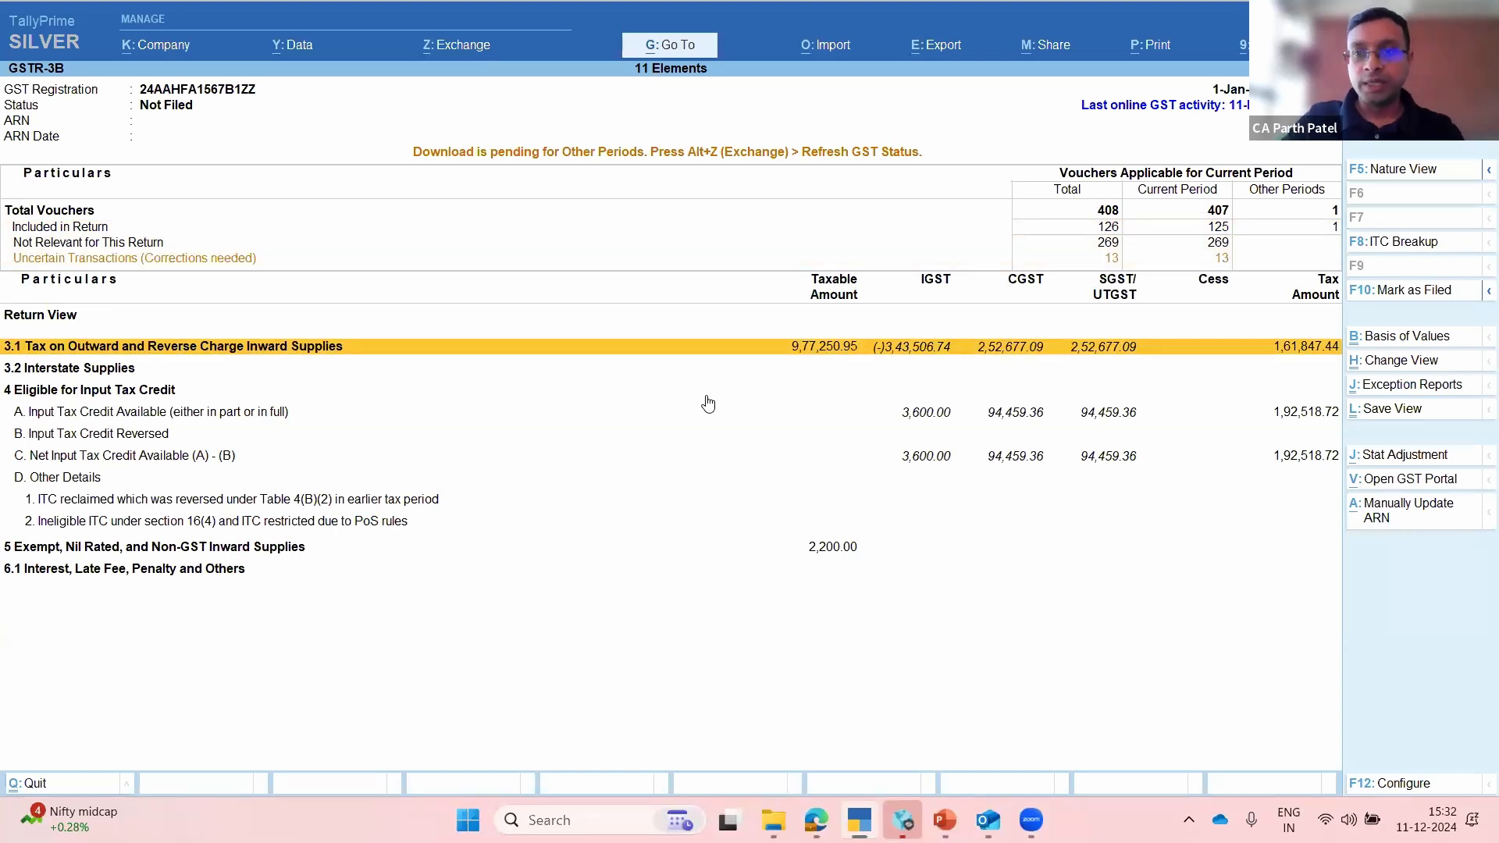
{"action": "left_click", "coordinate": [1449, 248]}
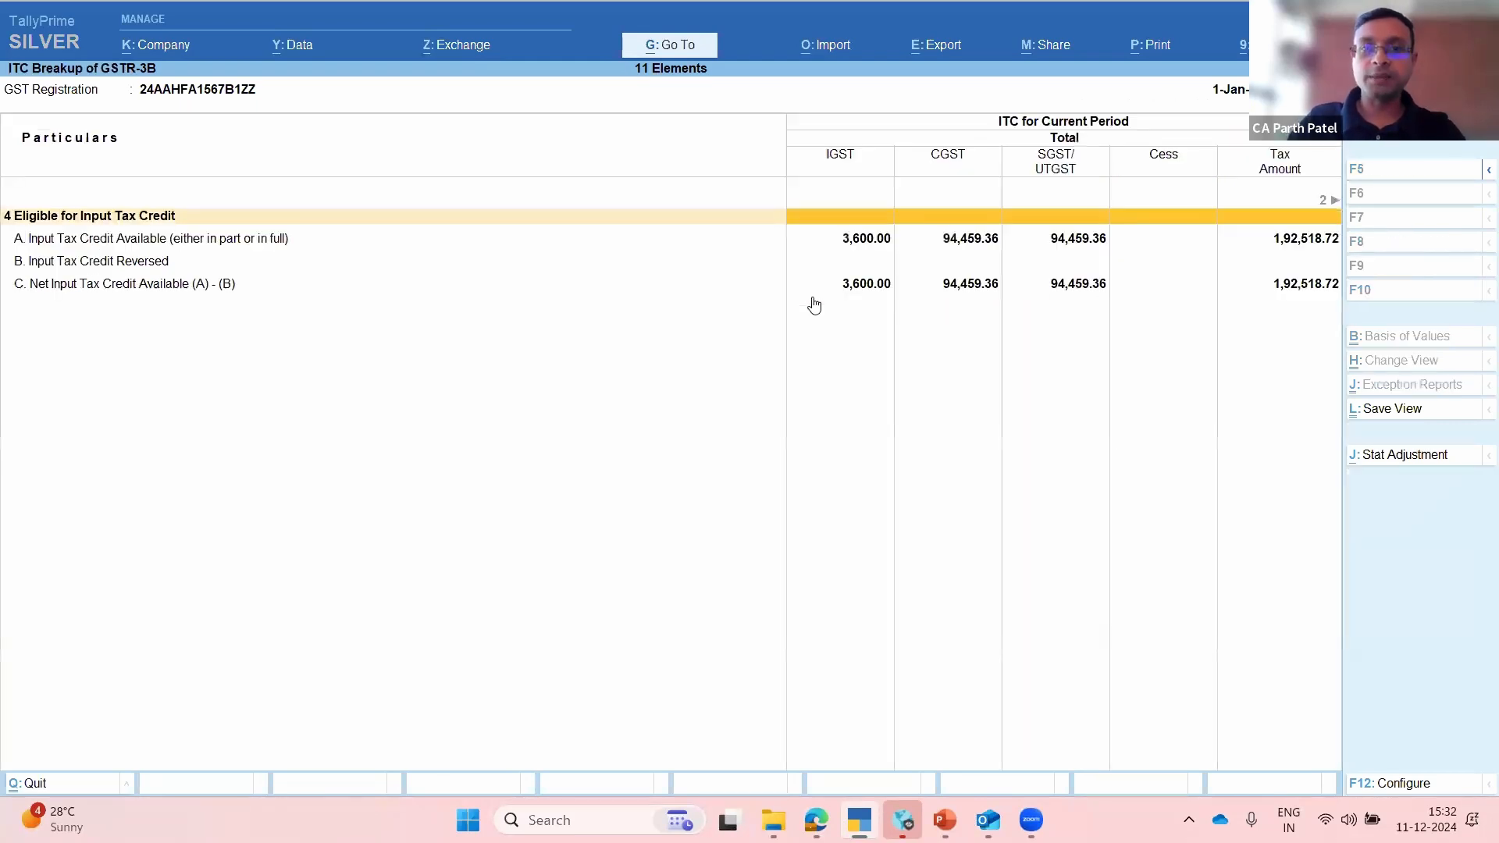
{"action": "key", "text": "Down"}
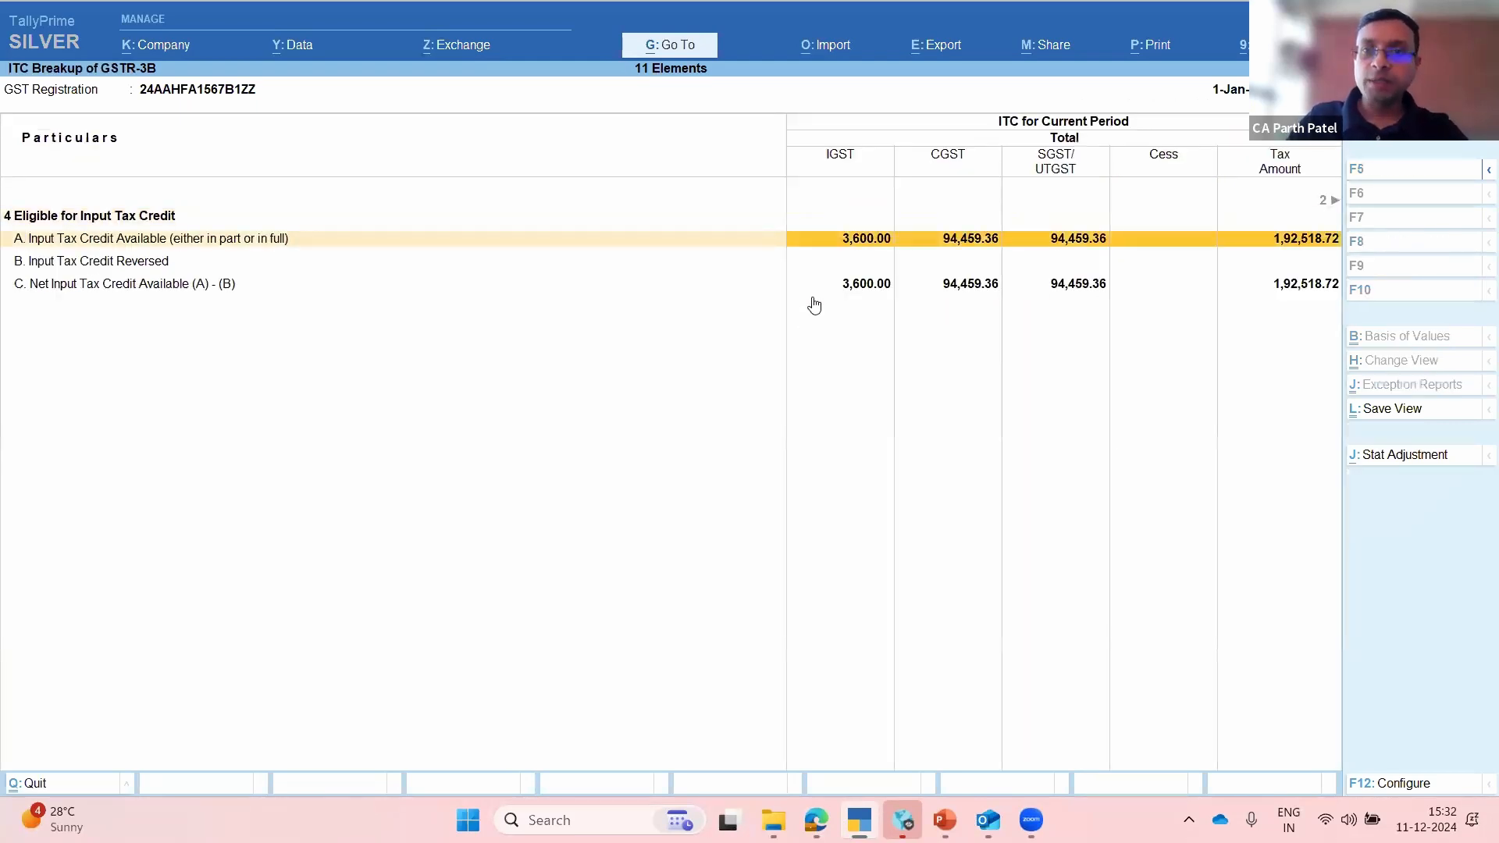
{"action": "key", "text": "Right"}
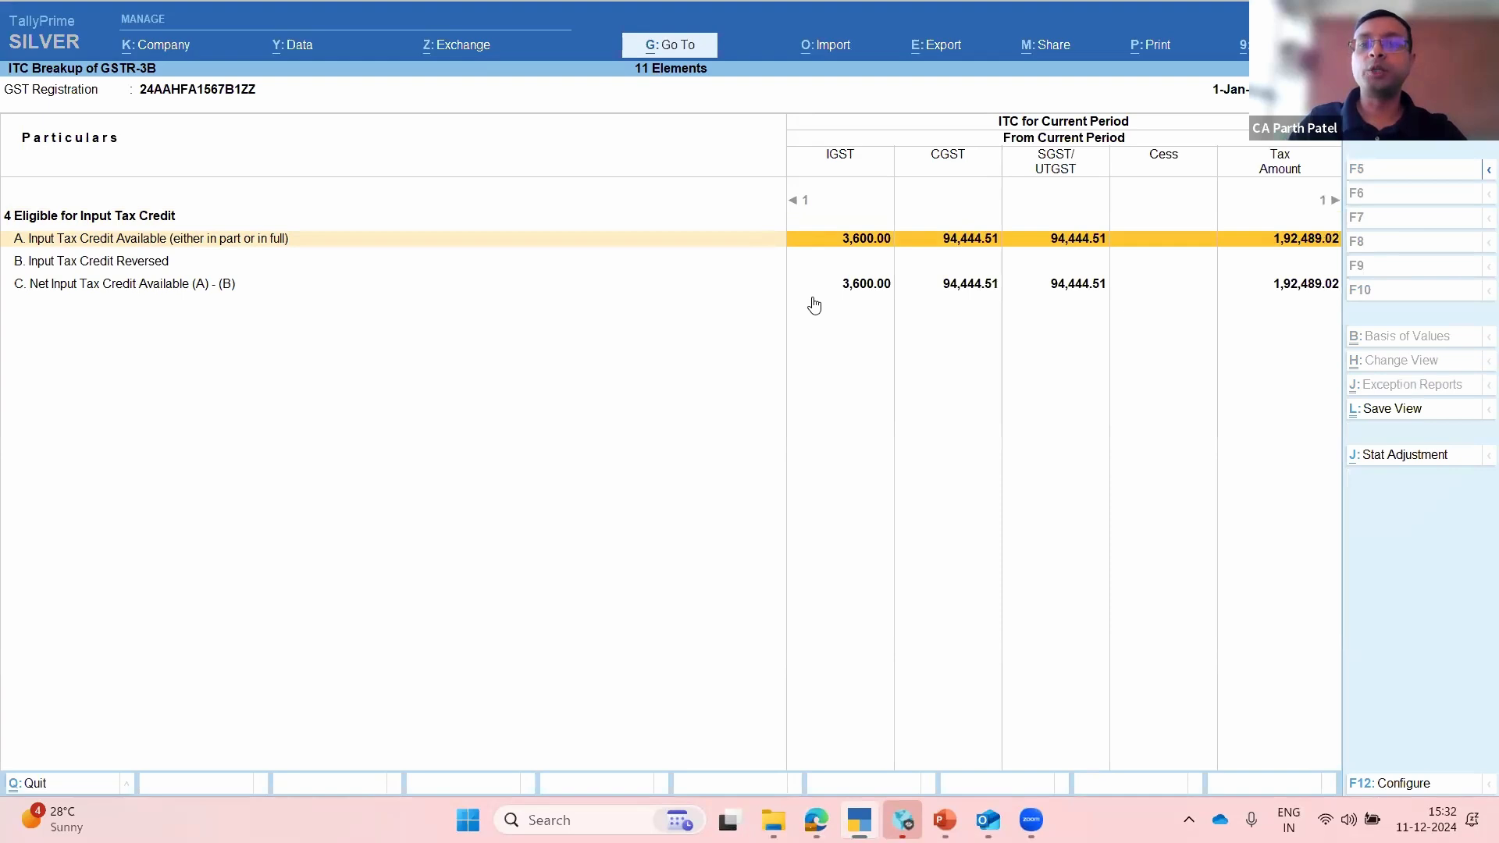
{"action": "key", "text": "Left"}
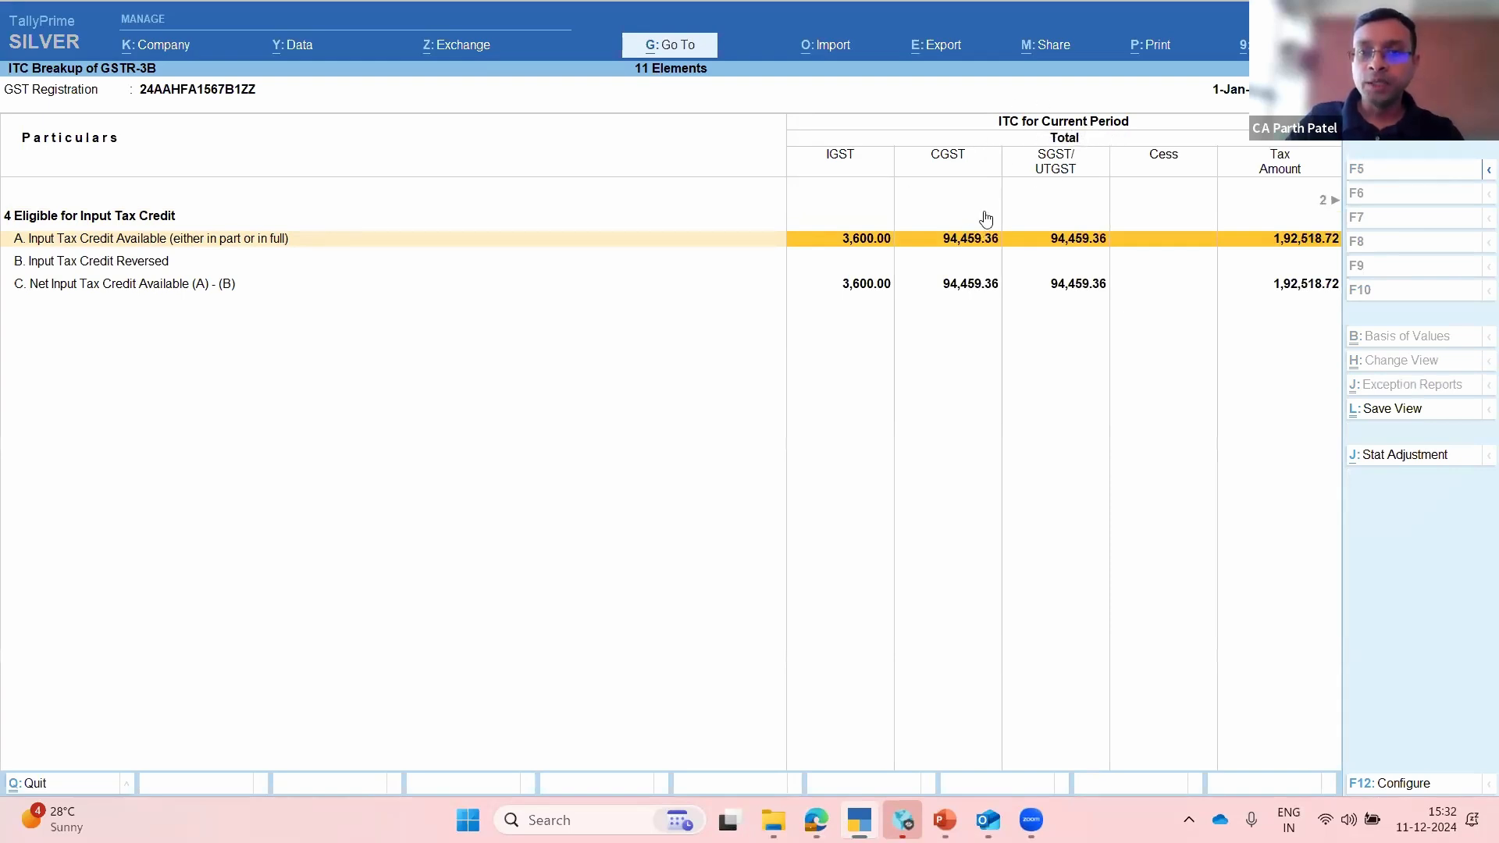
{"action": "key", "text": "Right"}
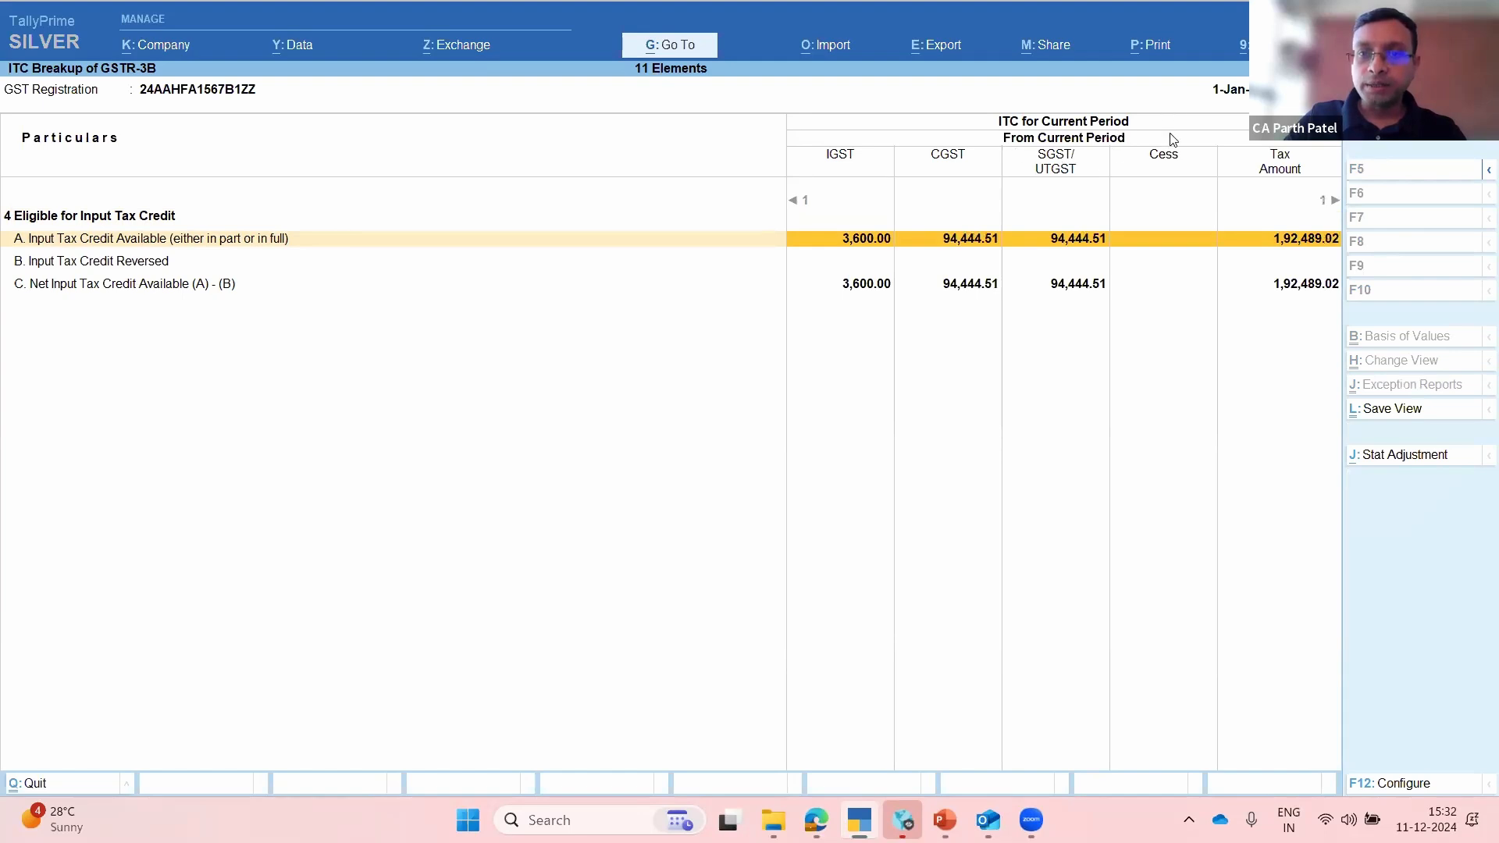
{"action": "key", "text": "Right"}
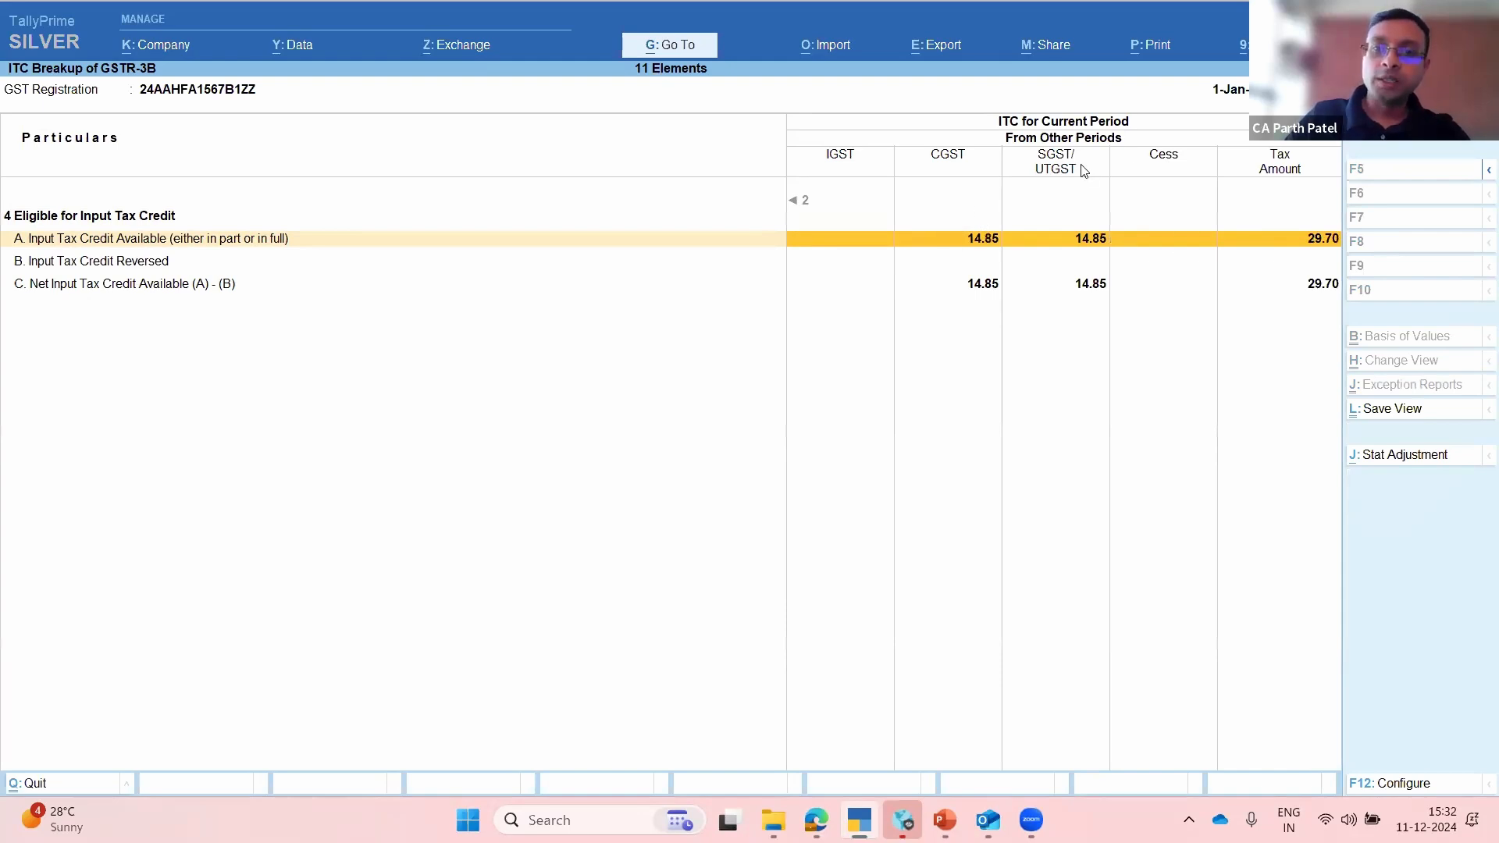
Step: Compare the available and net input tax credit rows across the other-periods, current-period and total columns
{"action": "key", "text": "Down"}
{"action": "key", "text": "Down"}
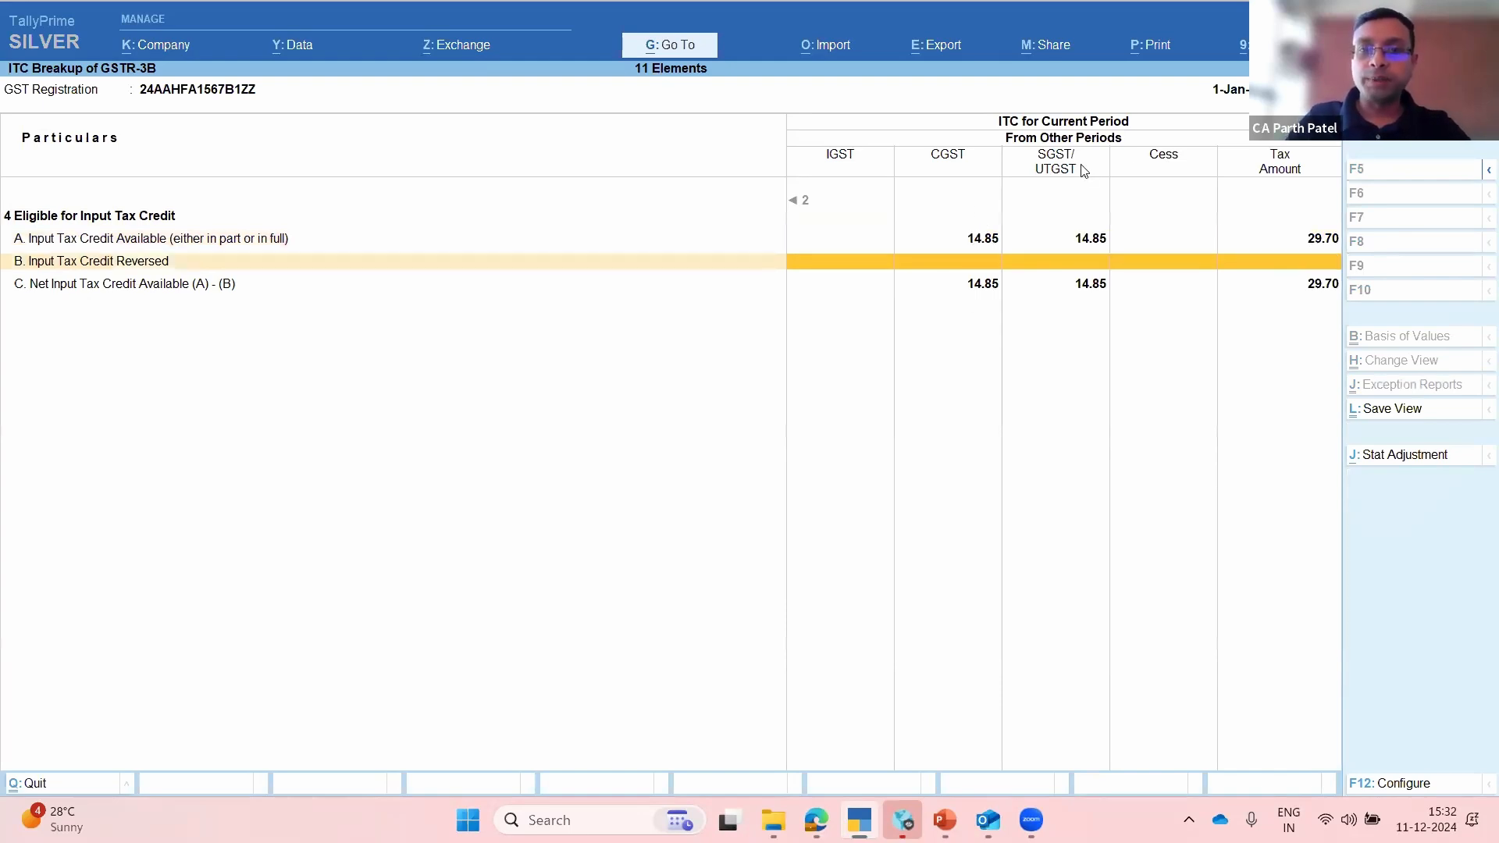
{"action": "key", "text": "Up"}
{"action": "key", "text": "Up"}
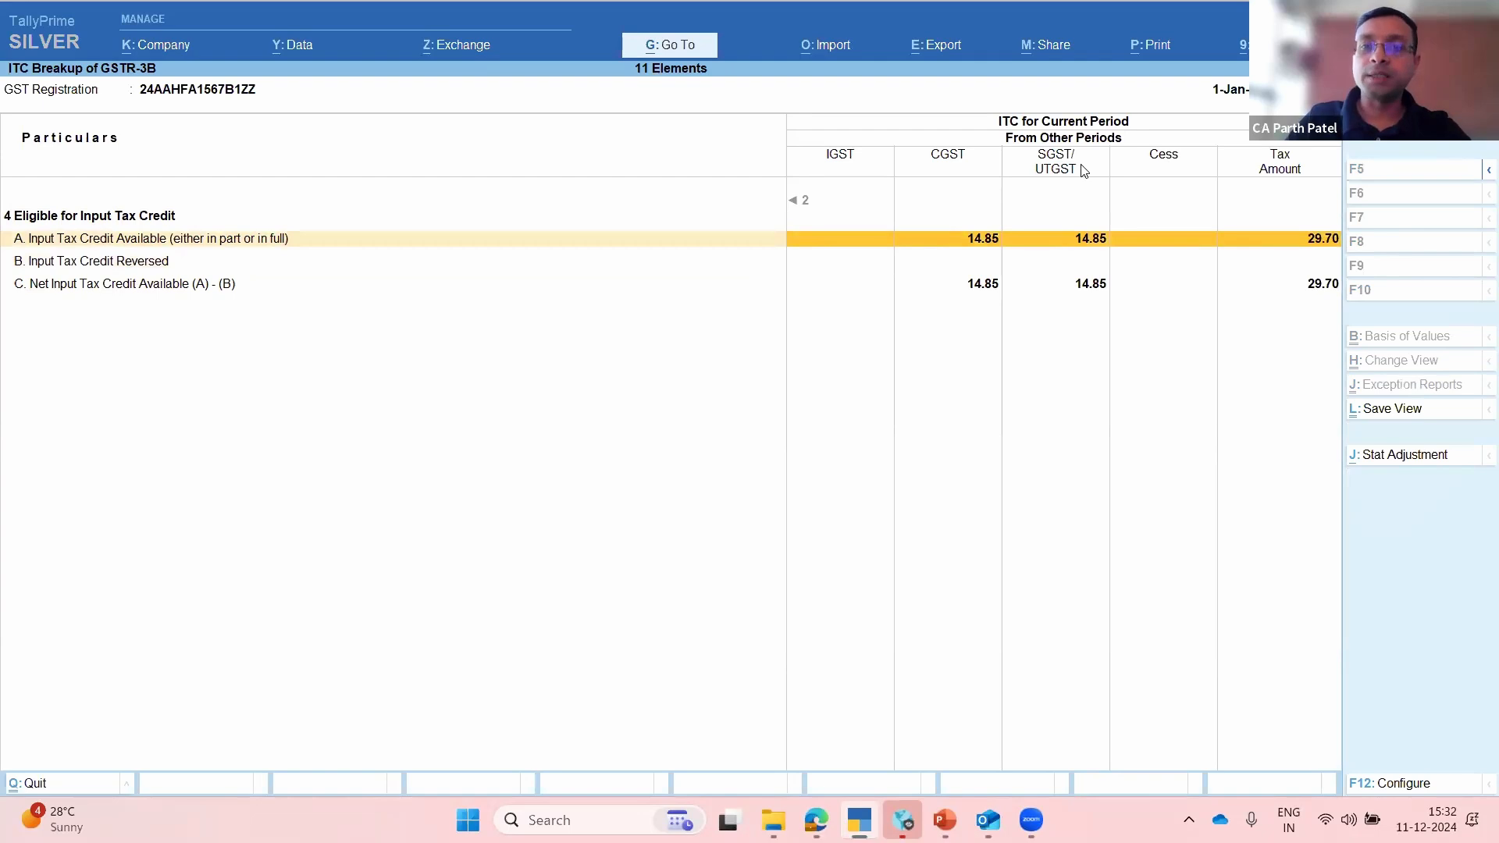
{"action": "key", "text": "Left"}
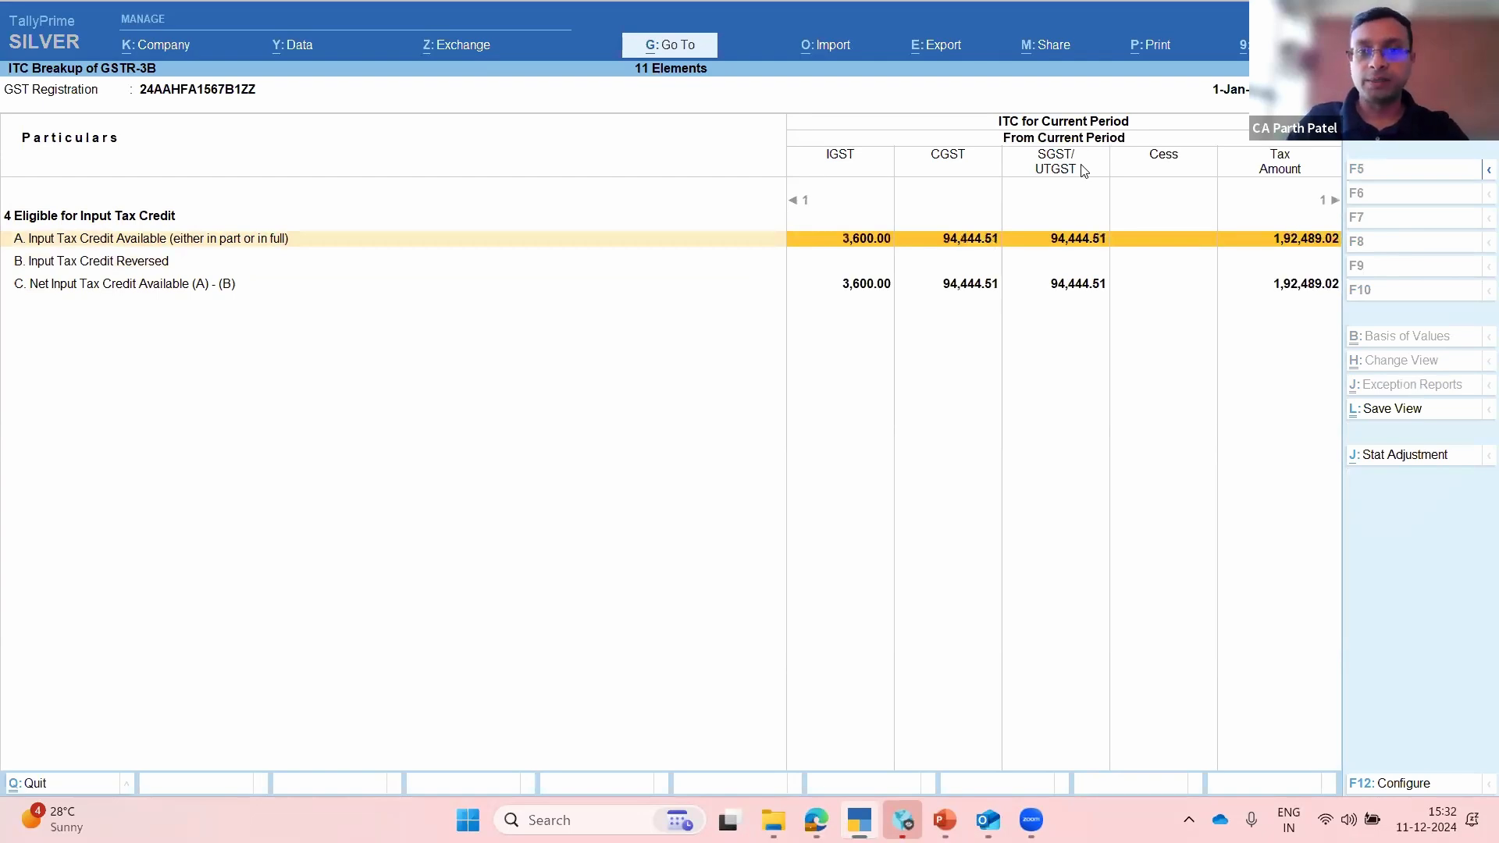
{"action": "key", "text": "Left"}
{"action": "key", "text": "Right"}
{"action": "key", "text": "Right"}
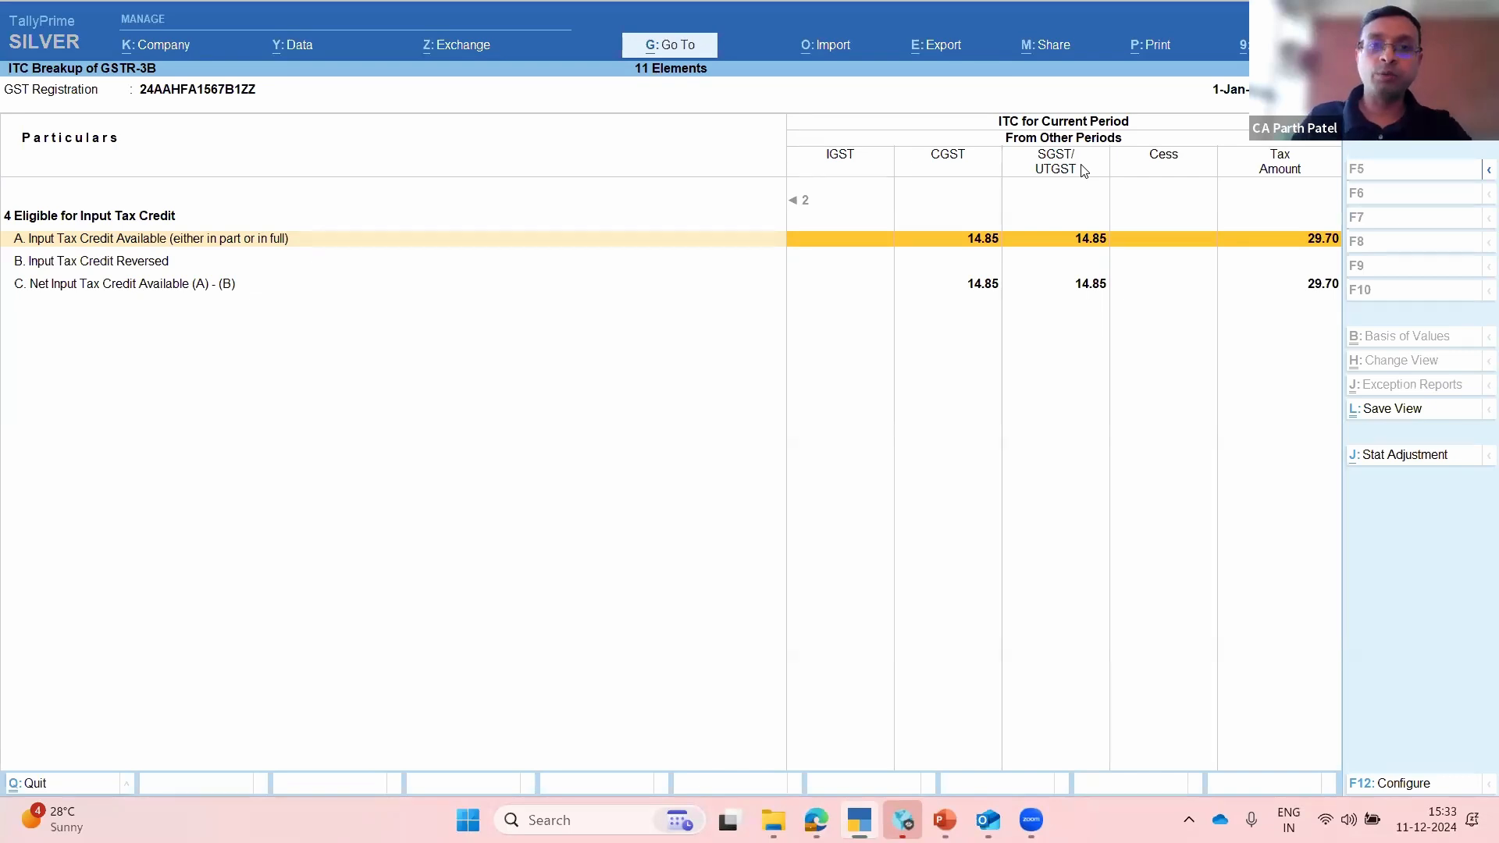
{"action": "key", "text": "Down"}
{"action": "key", "text": "Down"}
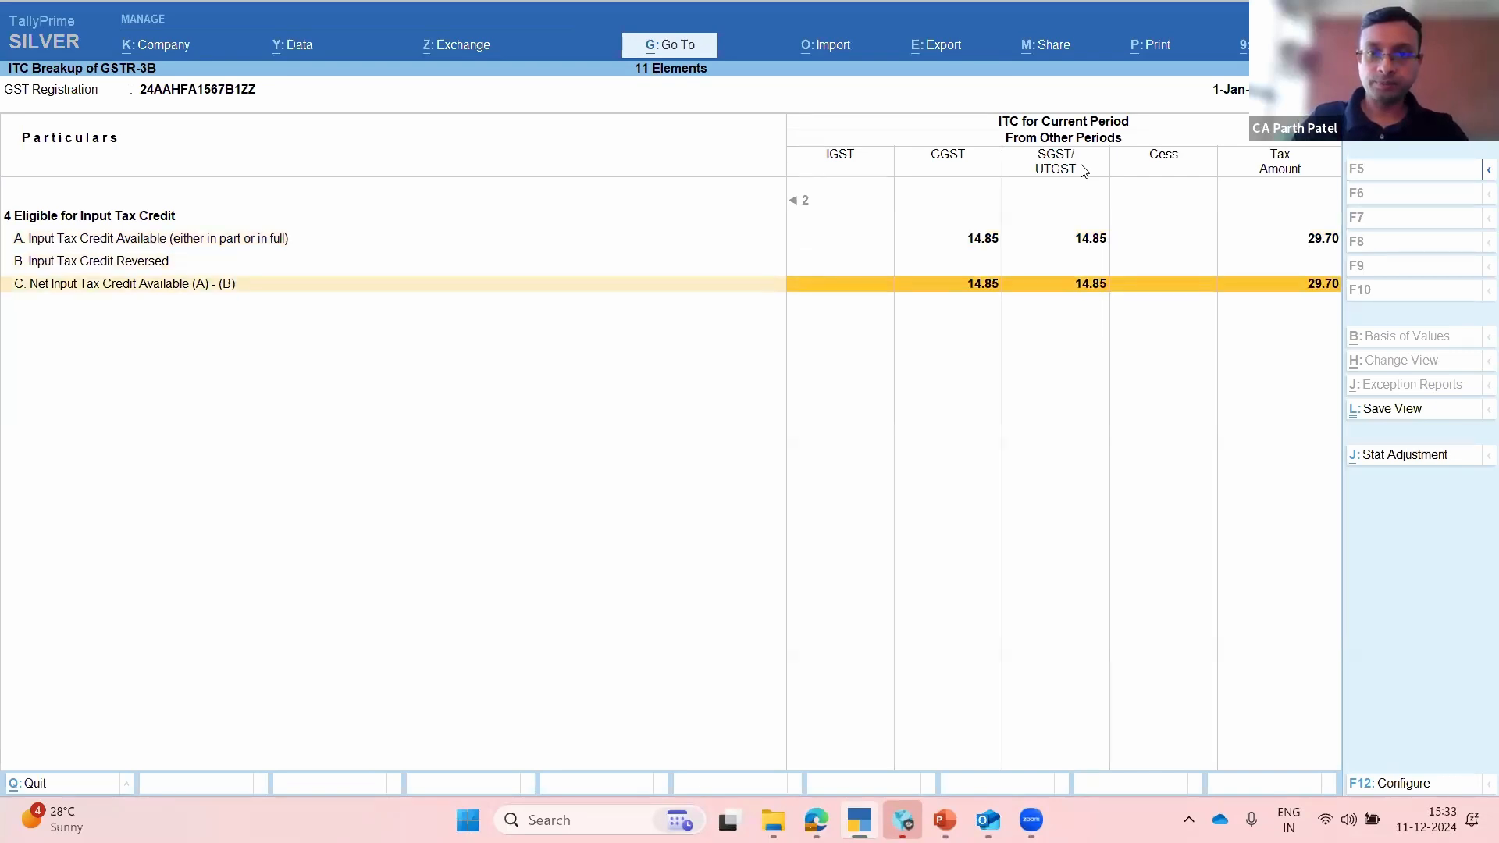
{"action": "key", "text": "Left"}
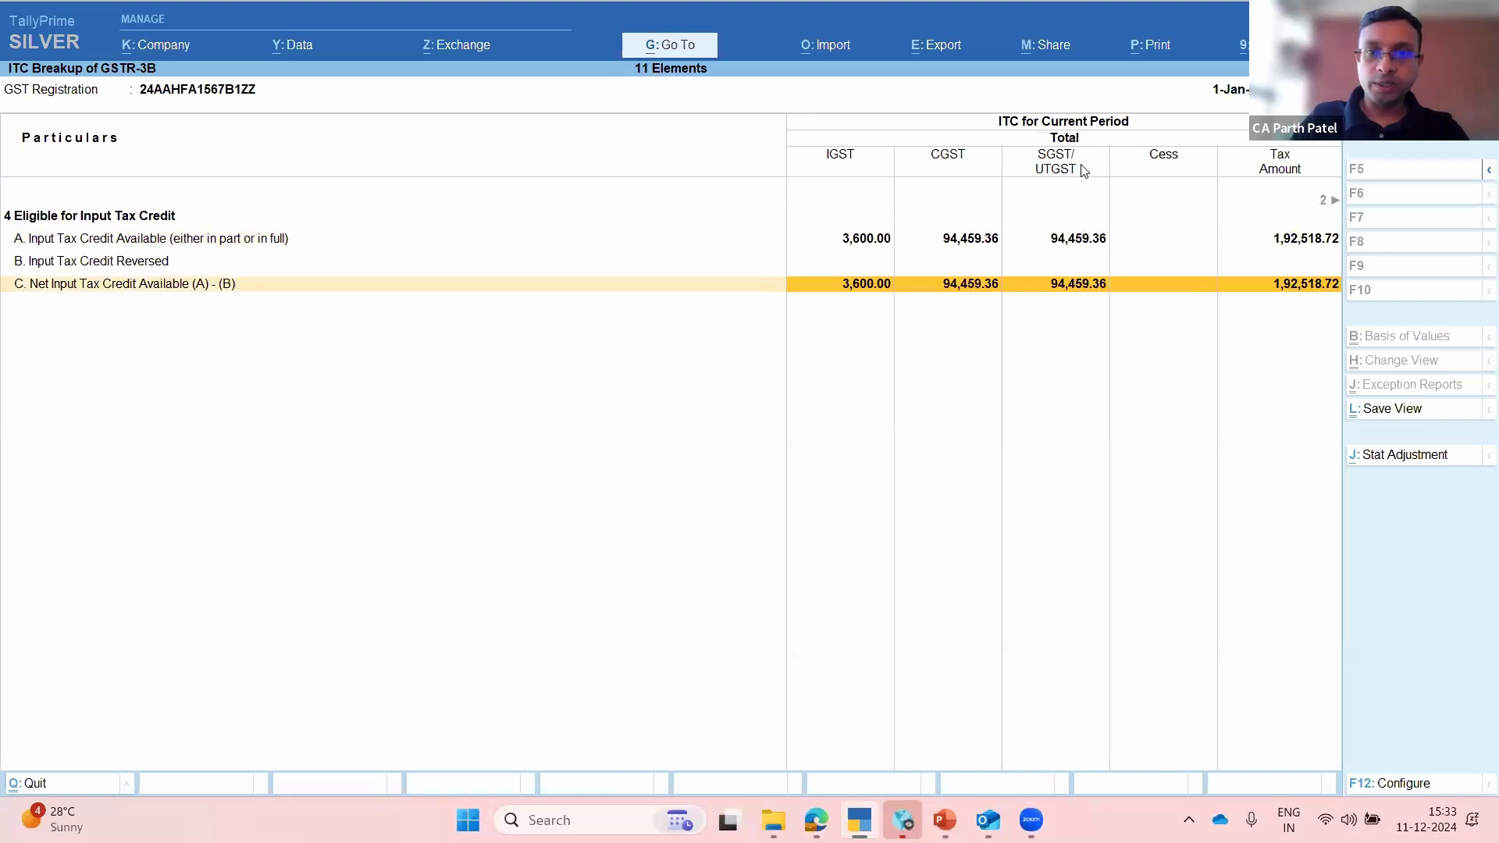
Step: Leave the ITC breakup, inspect the 31-Dec-23 purchase voucher included from other periods, and return to GSTR-3B without changing it
{"action": "key", "text": "Escape"}
{"action": "key", "text": "Up"}
{"action": "key", "text": "Up"}
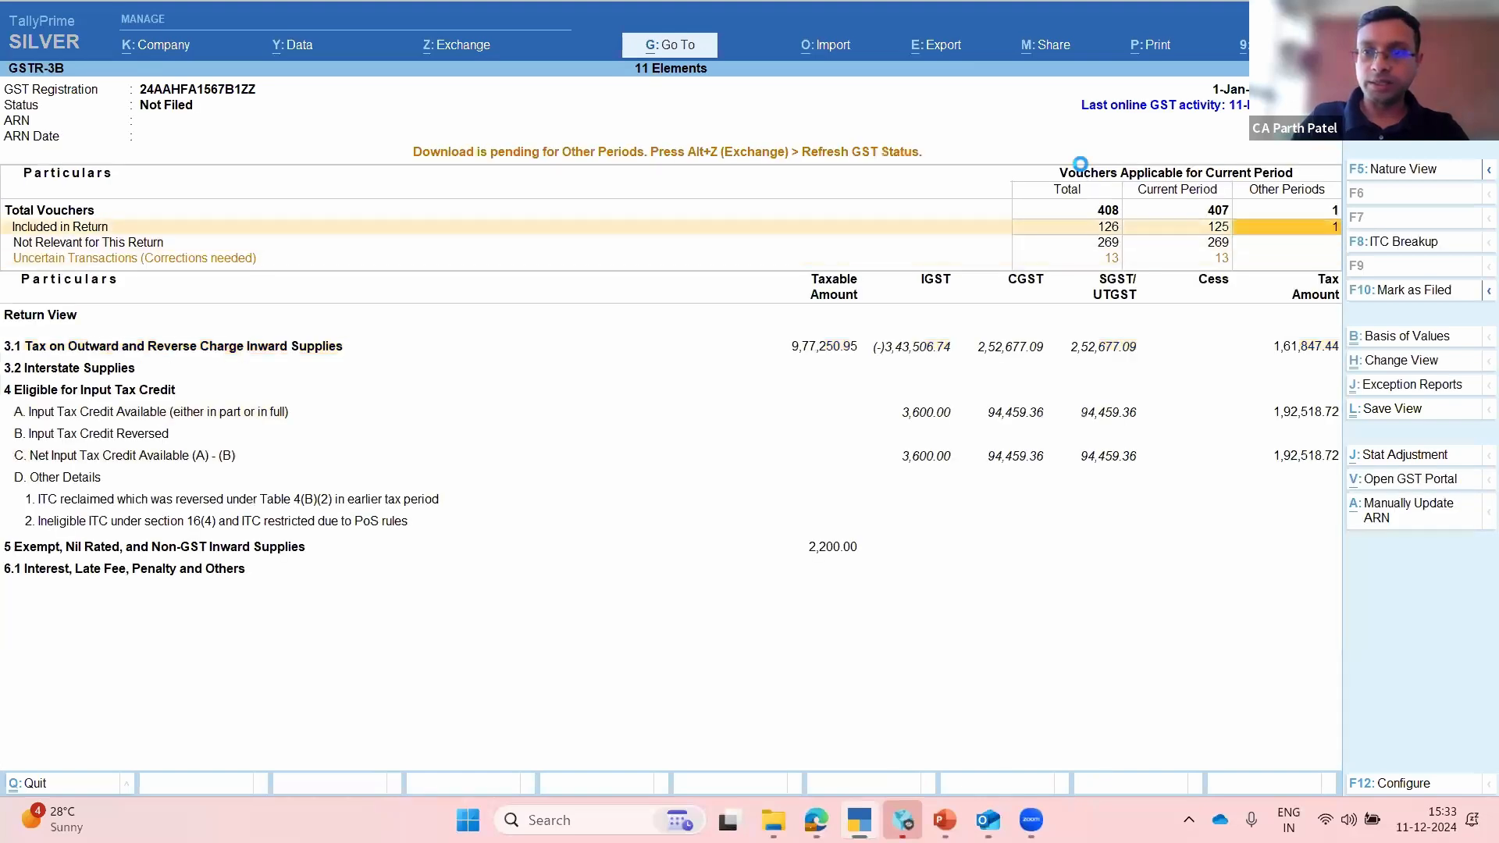
{"action": "key", "text": "Return"}
{"action": "left_click", "coordinate": [1082, 172]}
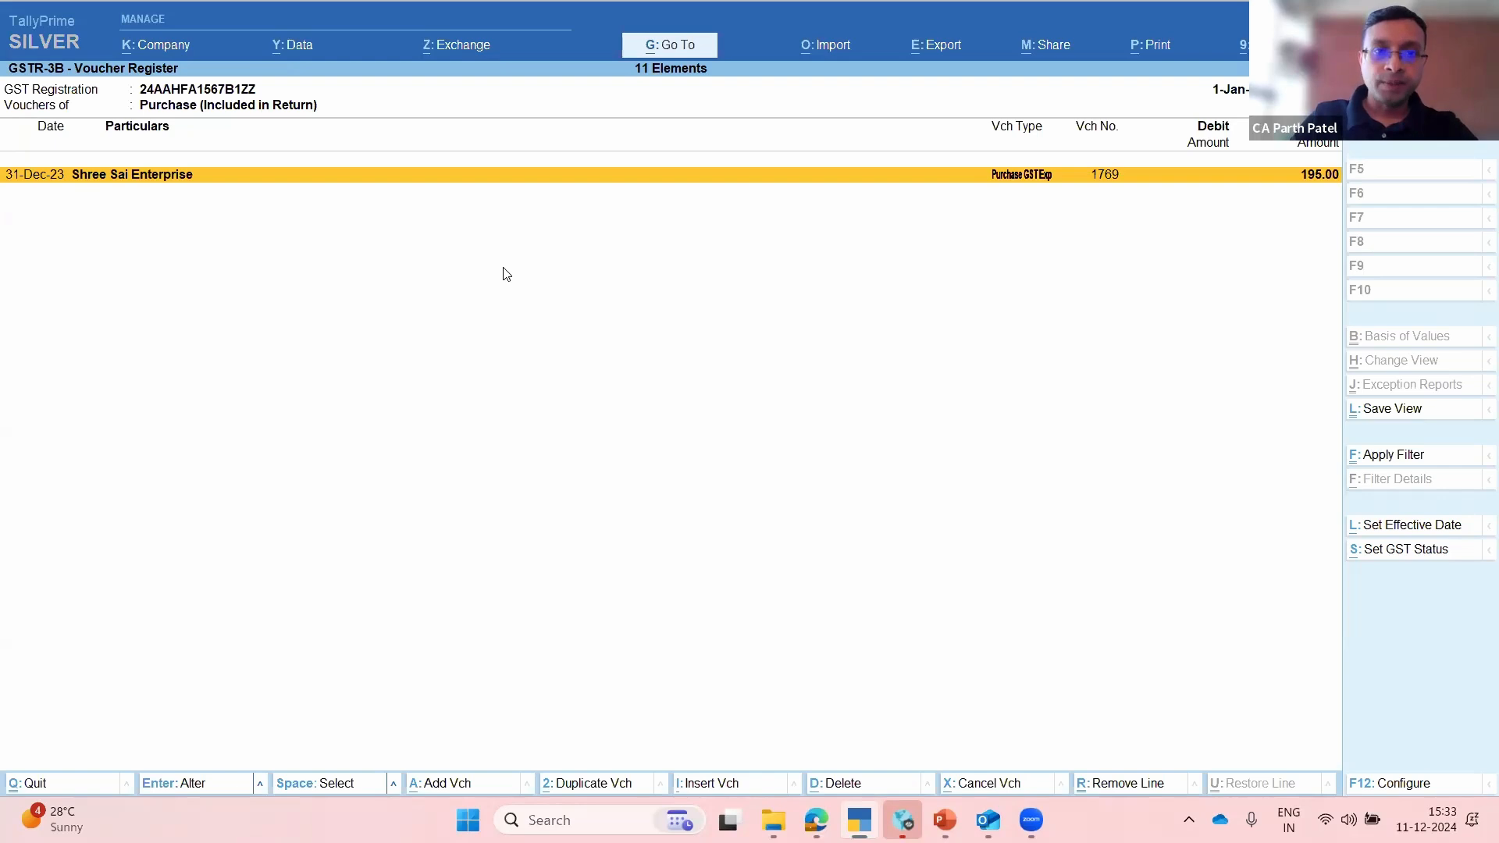
{"action": "key", "text": "Return"}
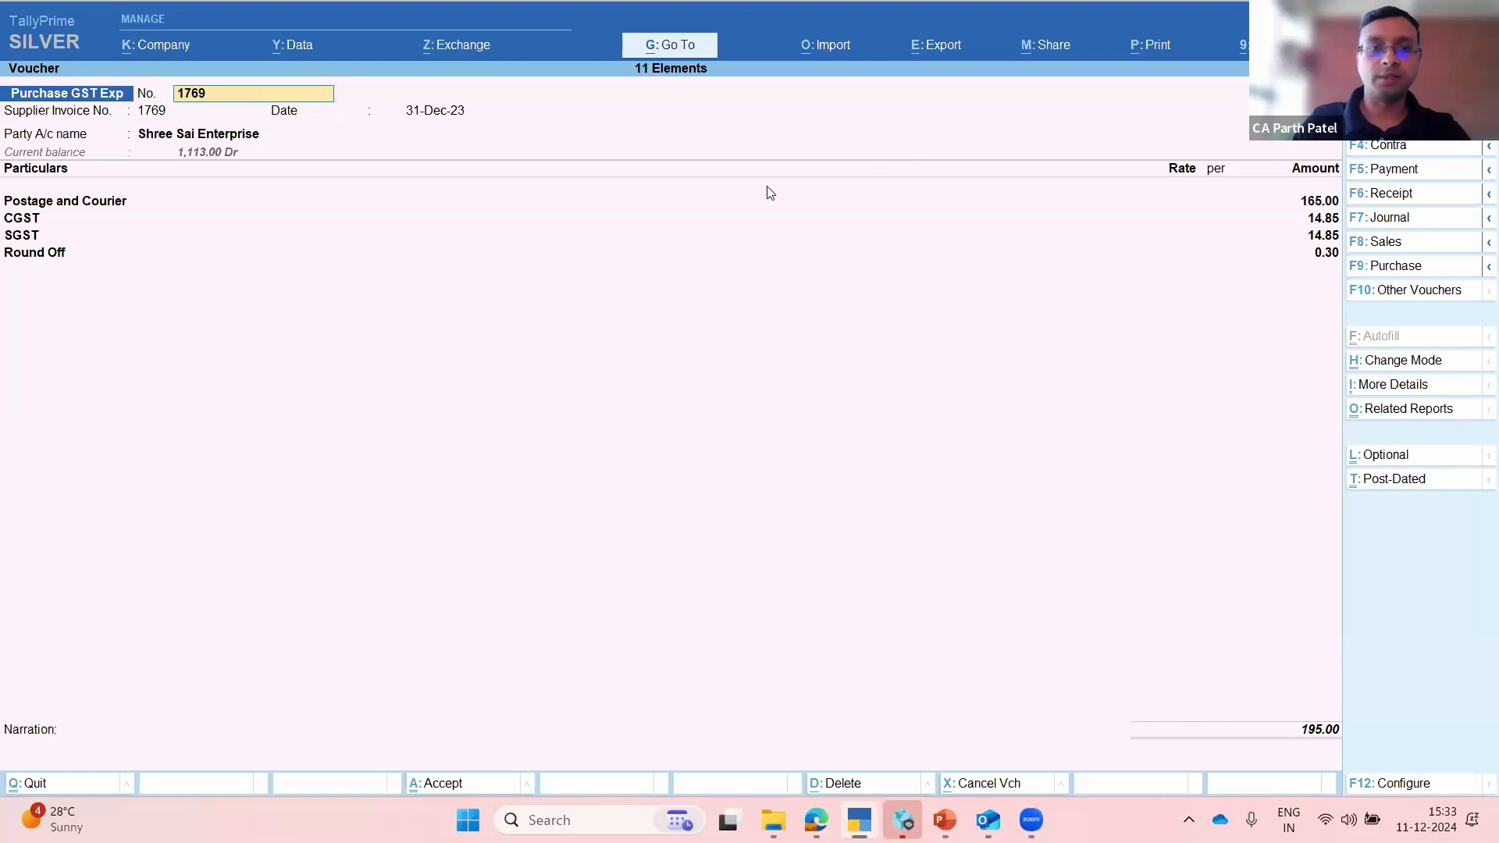
{"action": "key", "text": "Escape"}
{"action": "key", "text": "y"}
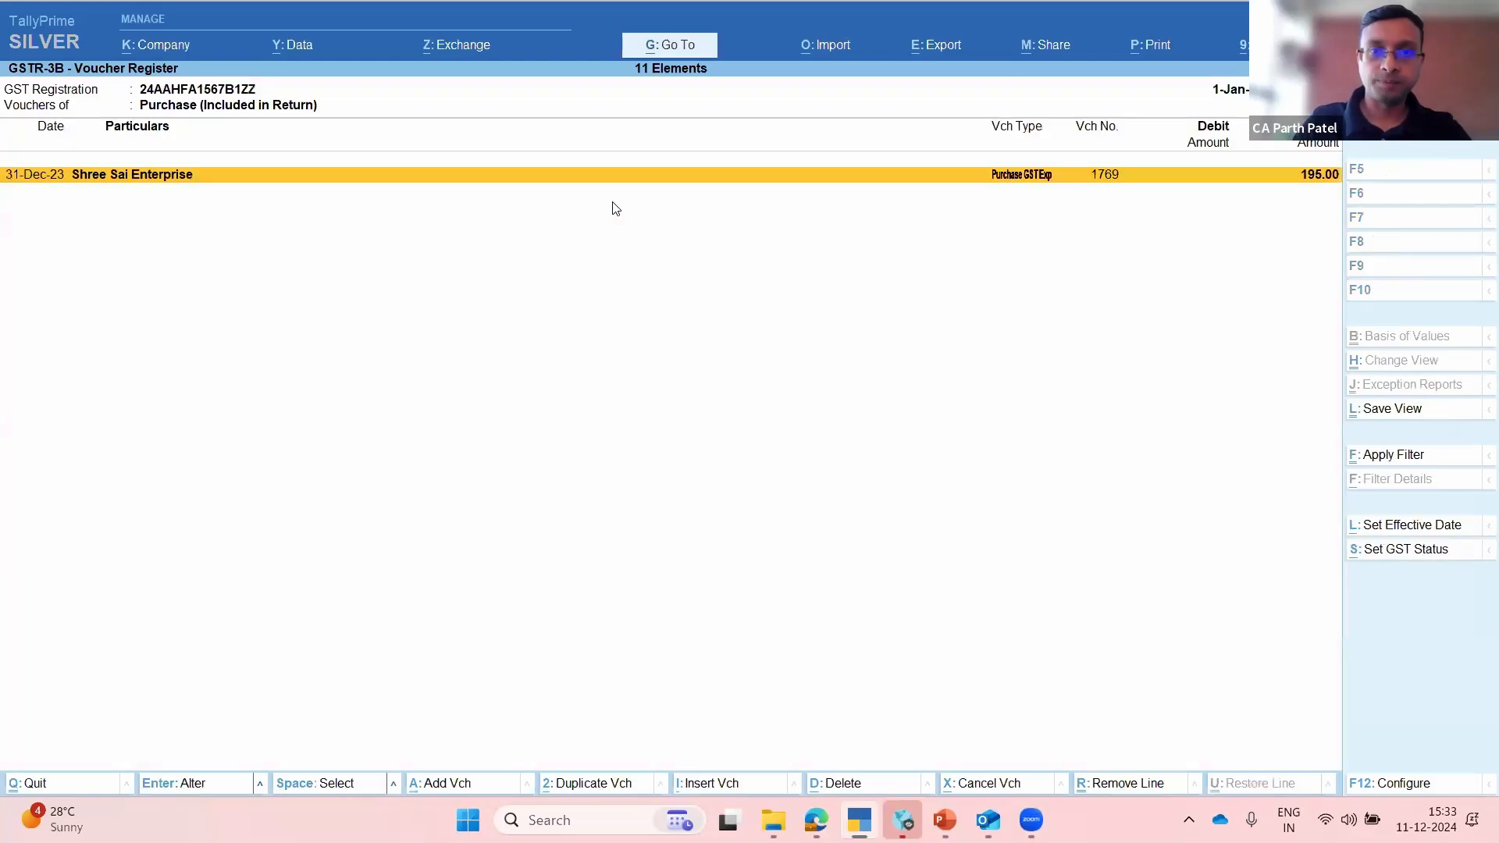
{"action": "key", "text": "Escape"}
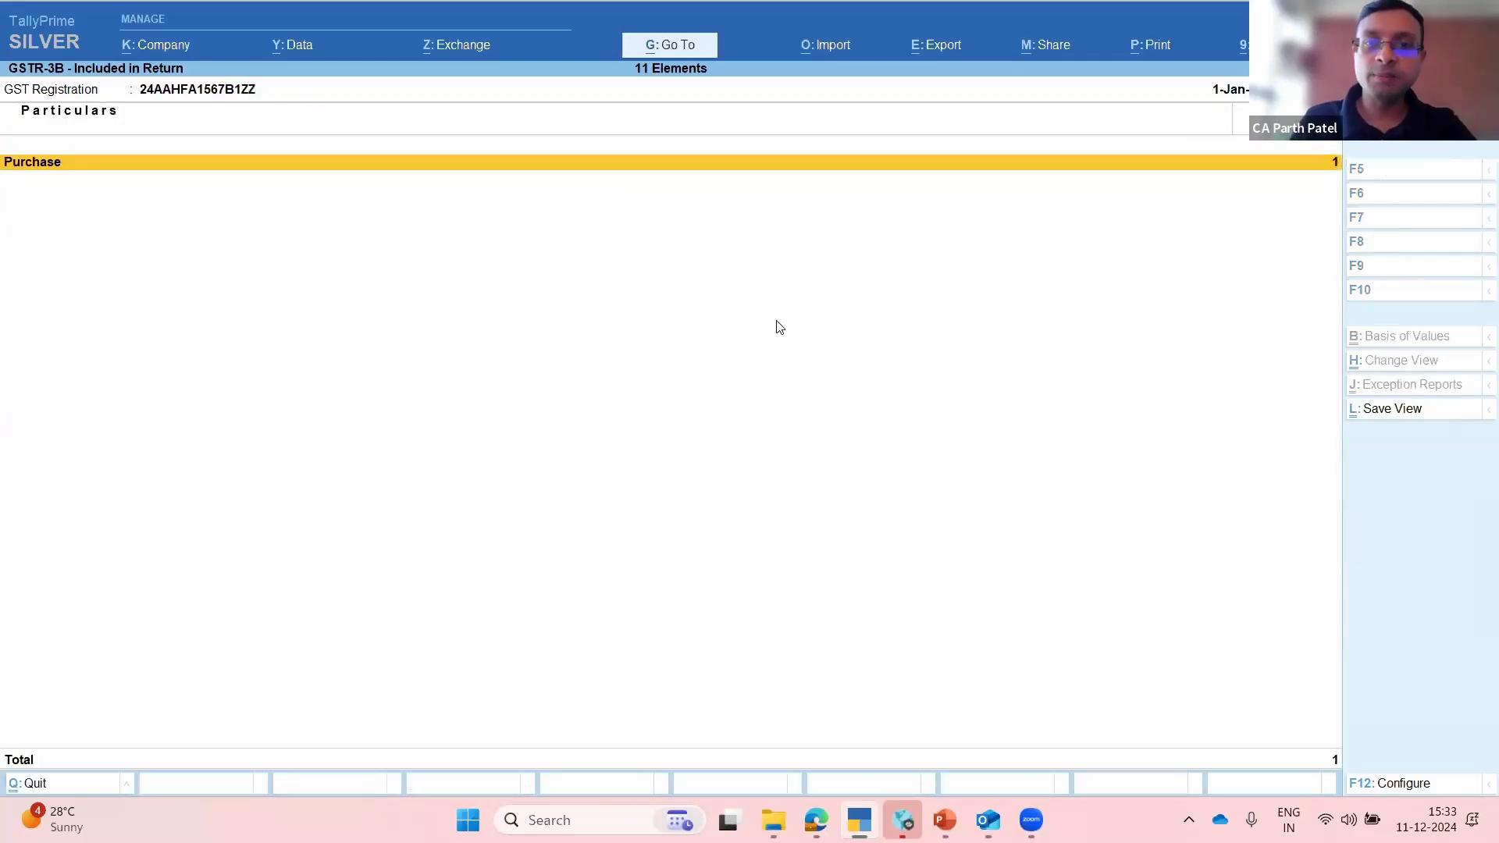
{"action": "key", "text": "Escape"}
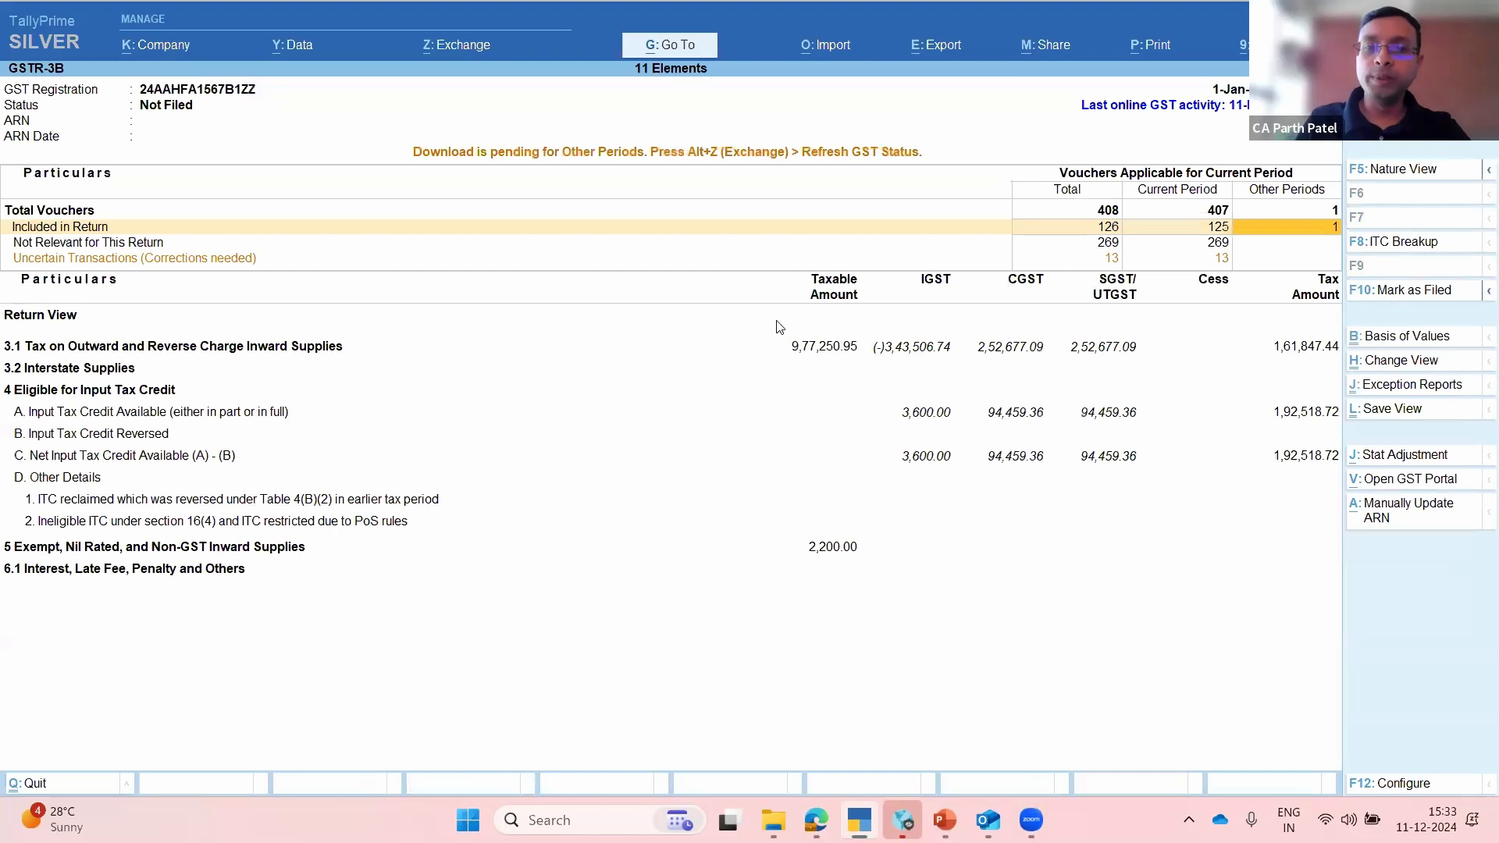
Step: Close GSTR-3B and open the GSTR-2B Reconciliation report from the GST reports
{"action": "key", "text": "Escape"}
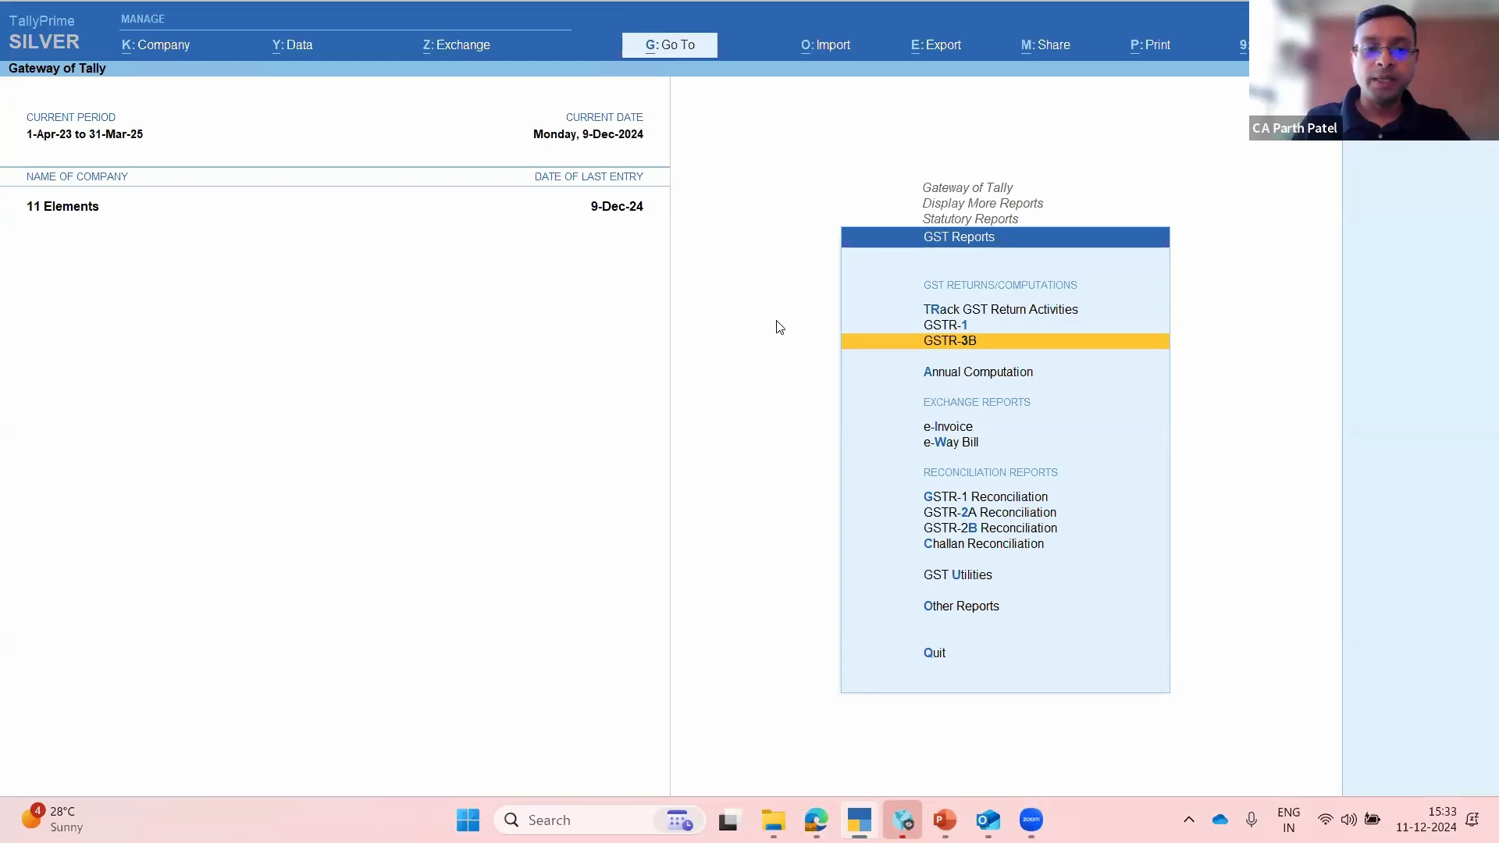
{"action": "key", "text": "Up"}
{"action": "key", "text": "Down"}
{"action": "key", "text": "Down"}
{"action": "key", "text": "Down"}
{"action": "key", "text": "Down"}
{"action": "key", "text": "Down"}
{"action": "key", "text": "Down"}
{"action": "key", "text": "Down"}
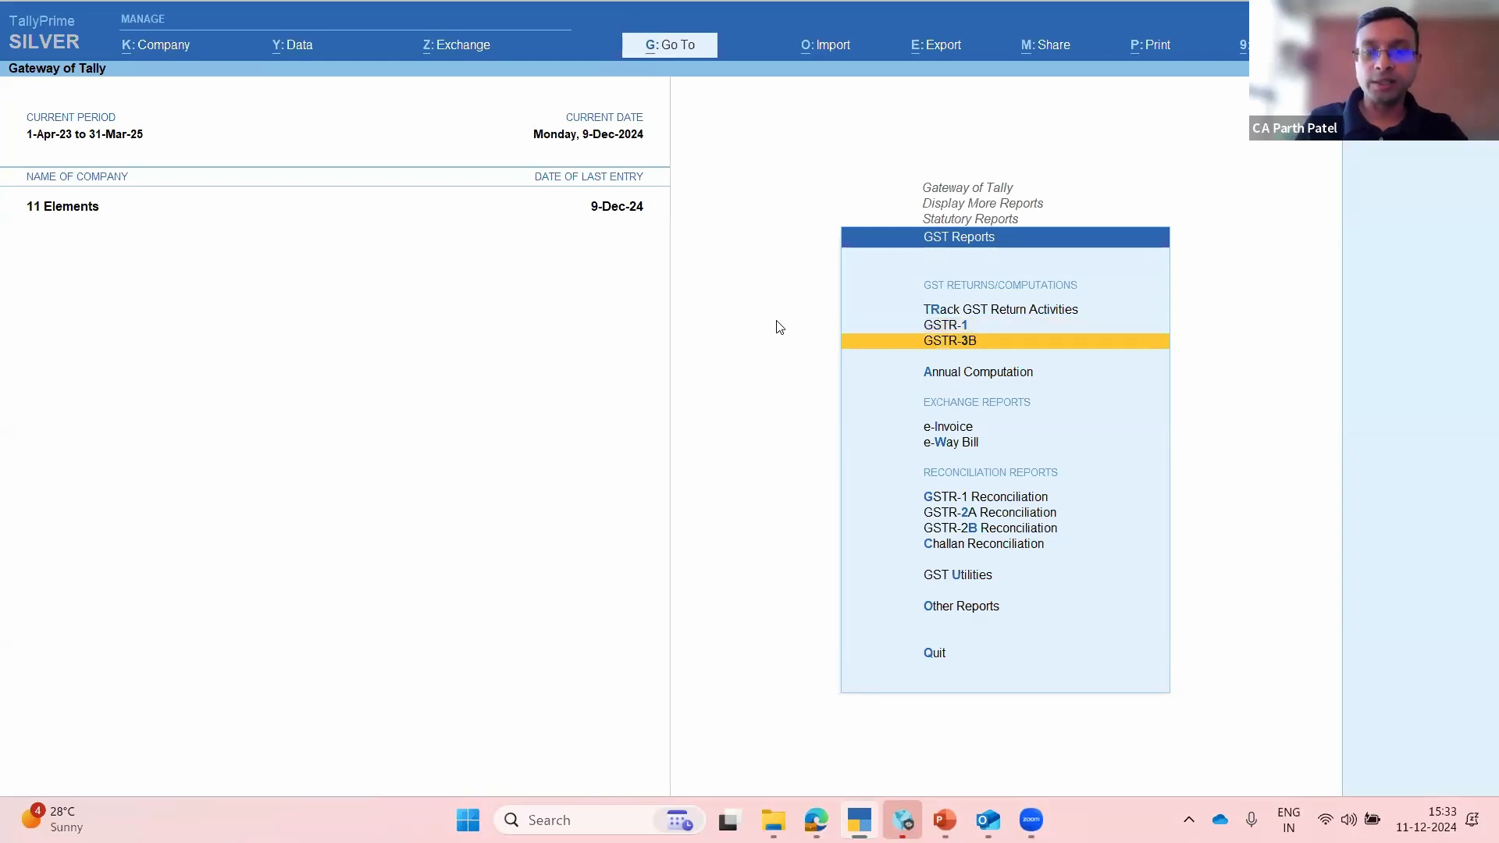
{"action": "key", "text": "Return"}
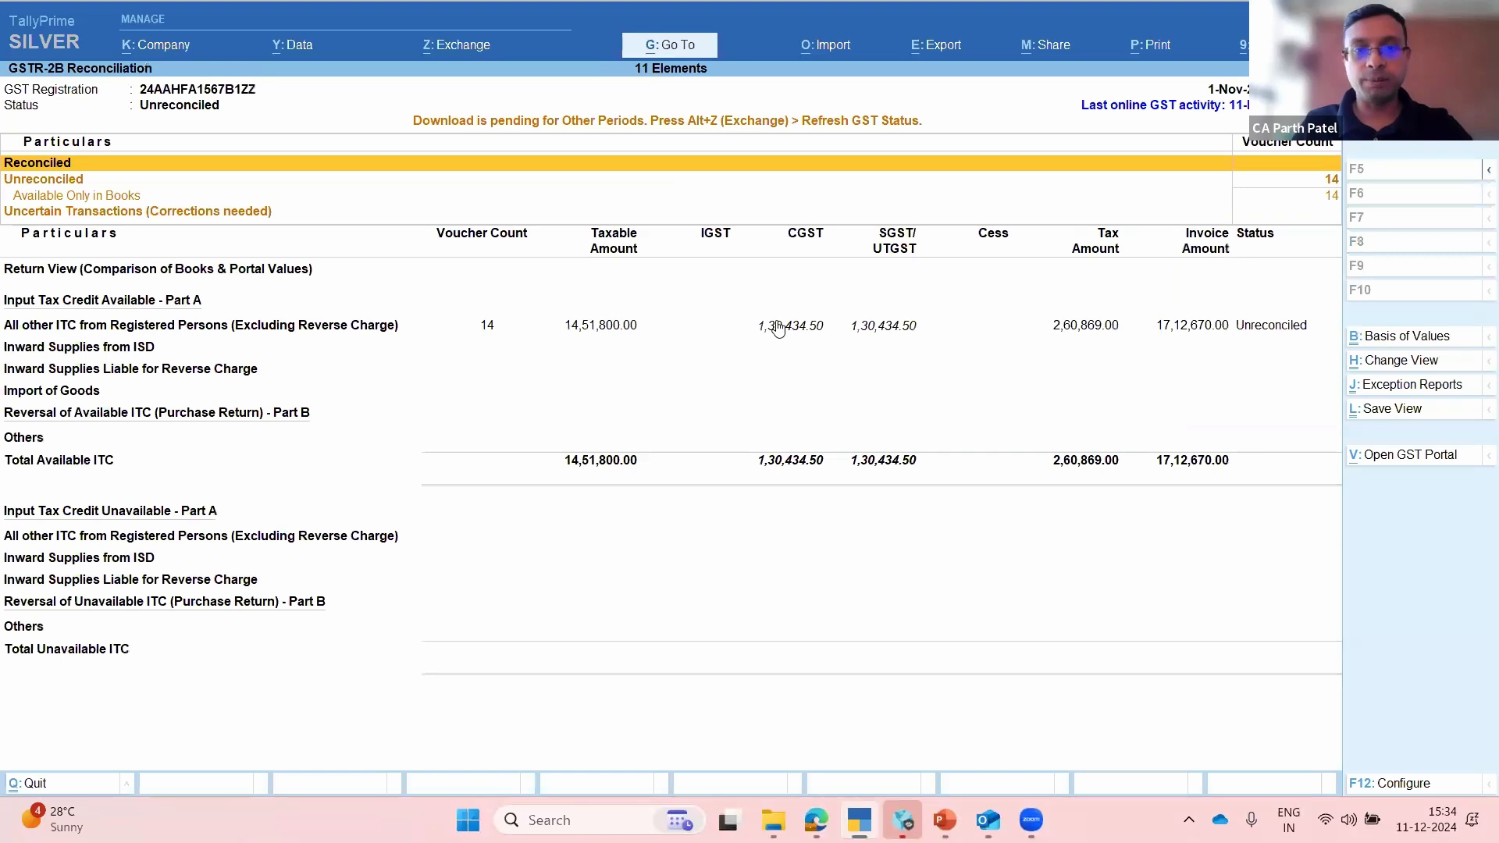
Step: Set the reconciliation report's period to December 2023, entering dec23 as both the start and the end
{"action": "key", "text": "F2"}
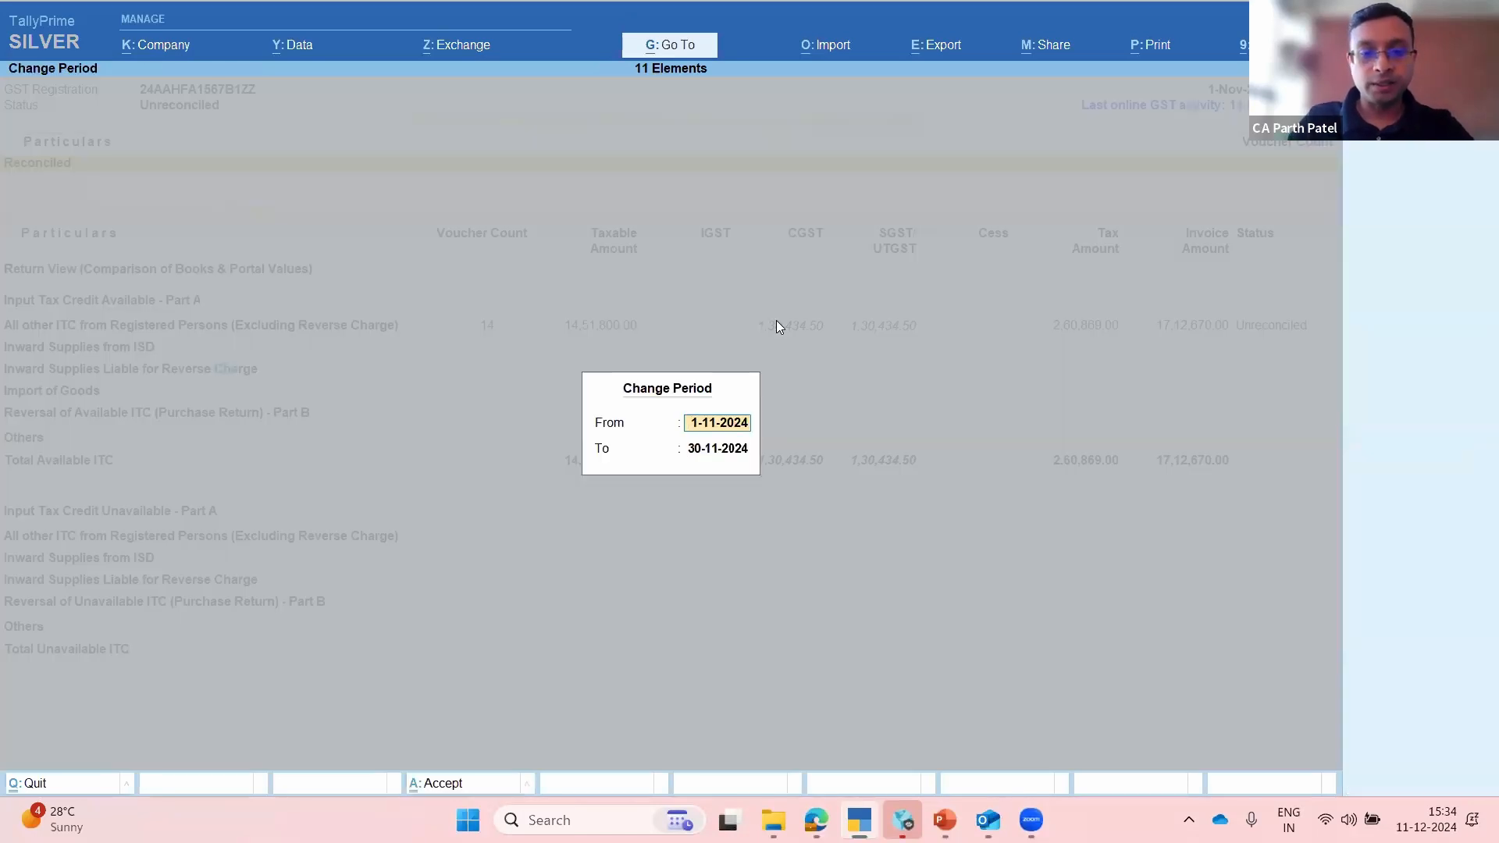
{"action": "type", "text": "ap"}
{"action": "key", "text": "BackSpace"}
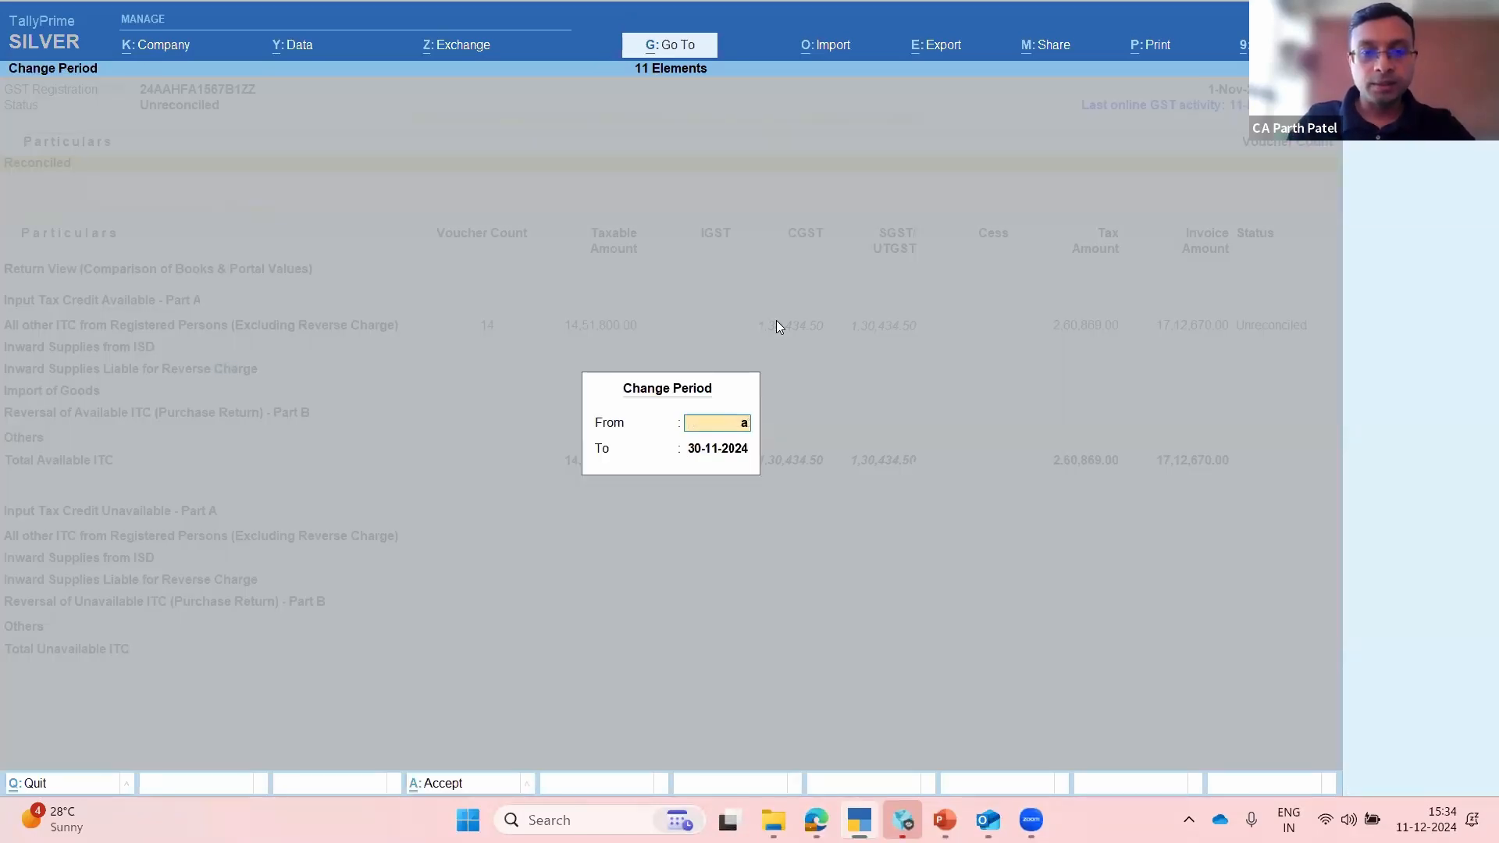
{"action": "key", "text": "BackSpace"}
{"action": "type", "text": "dec23"}
{"action": "key", "text": "Return"}
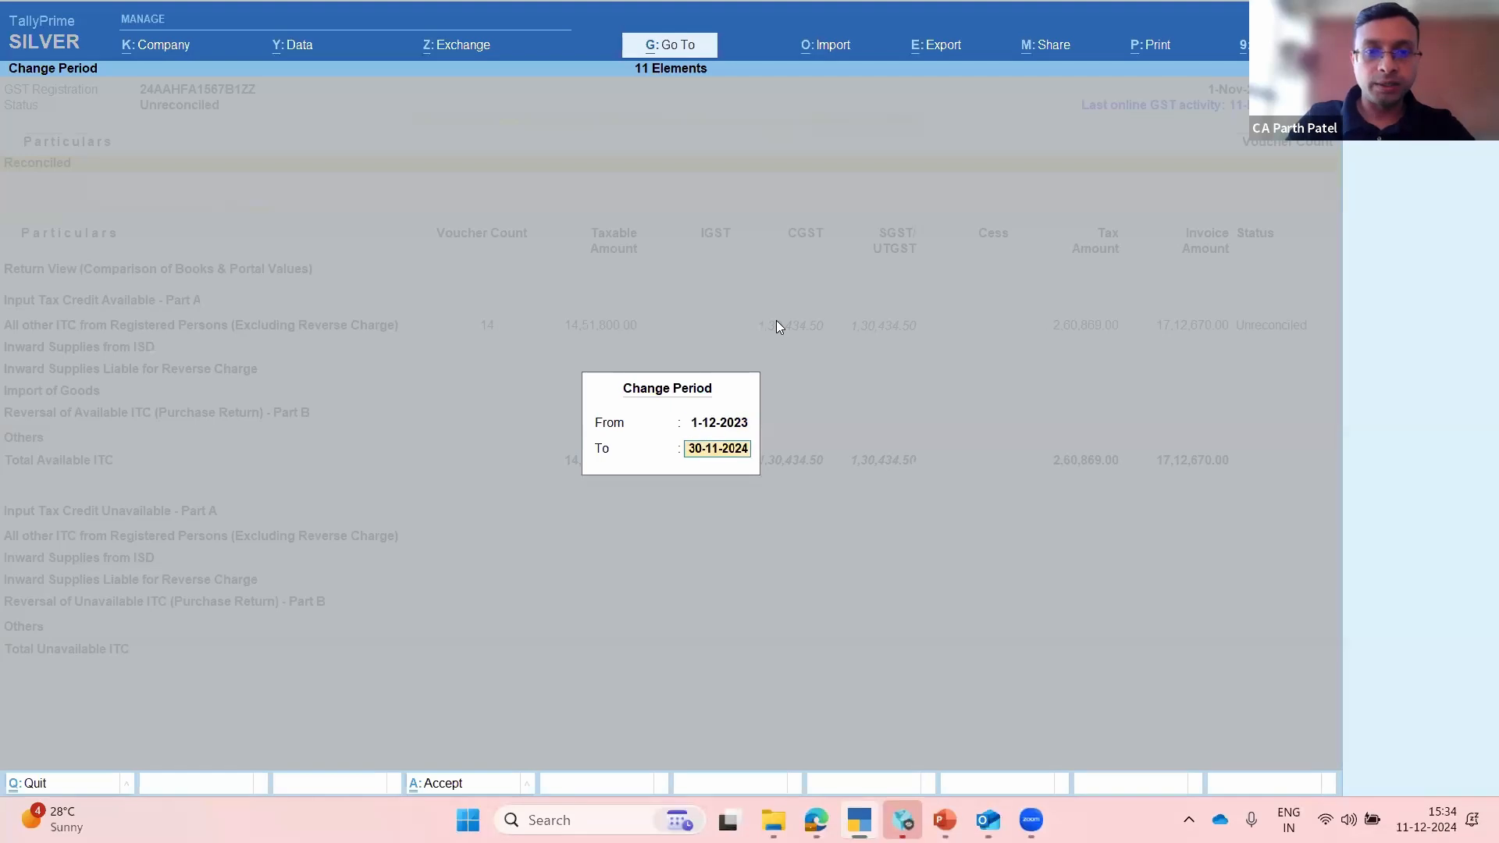
{"action": "type", "text": "dec23"}
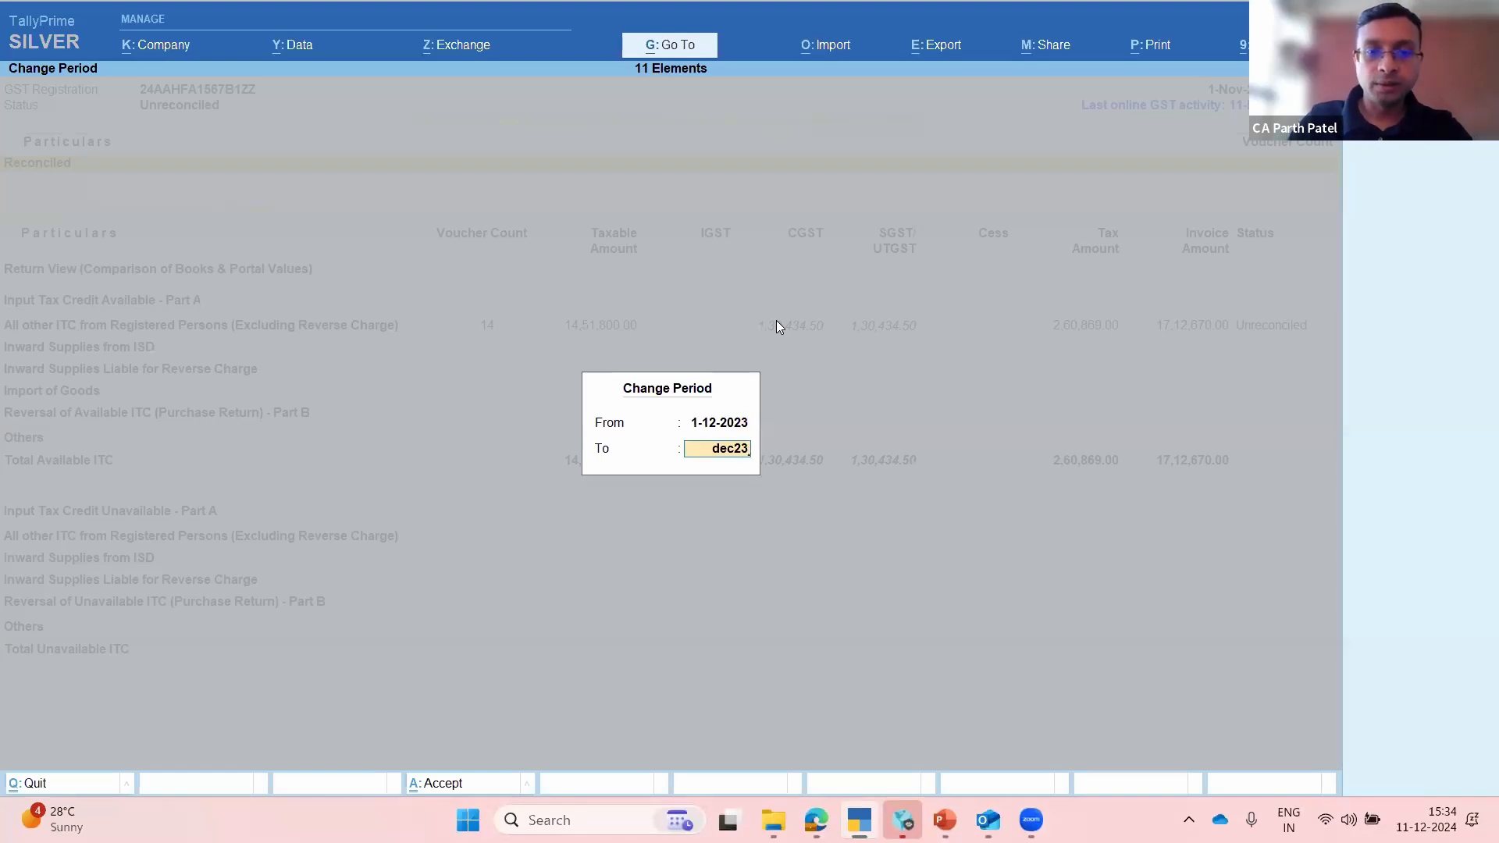
{"action": "key", "text": "Return"}
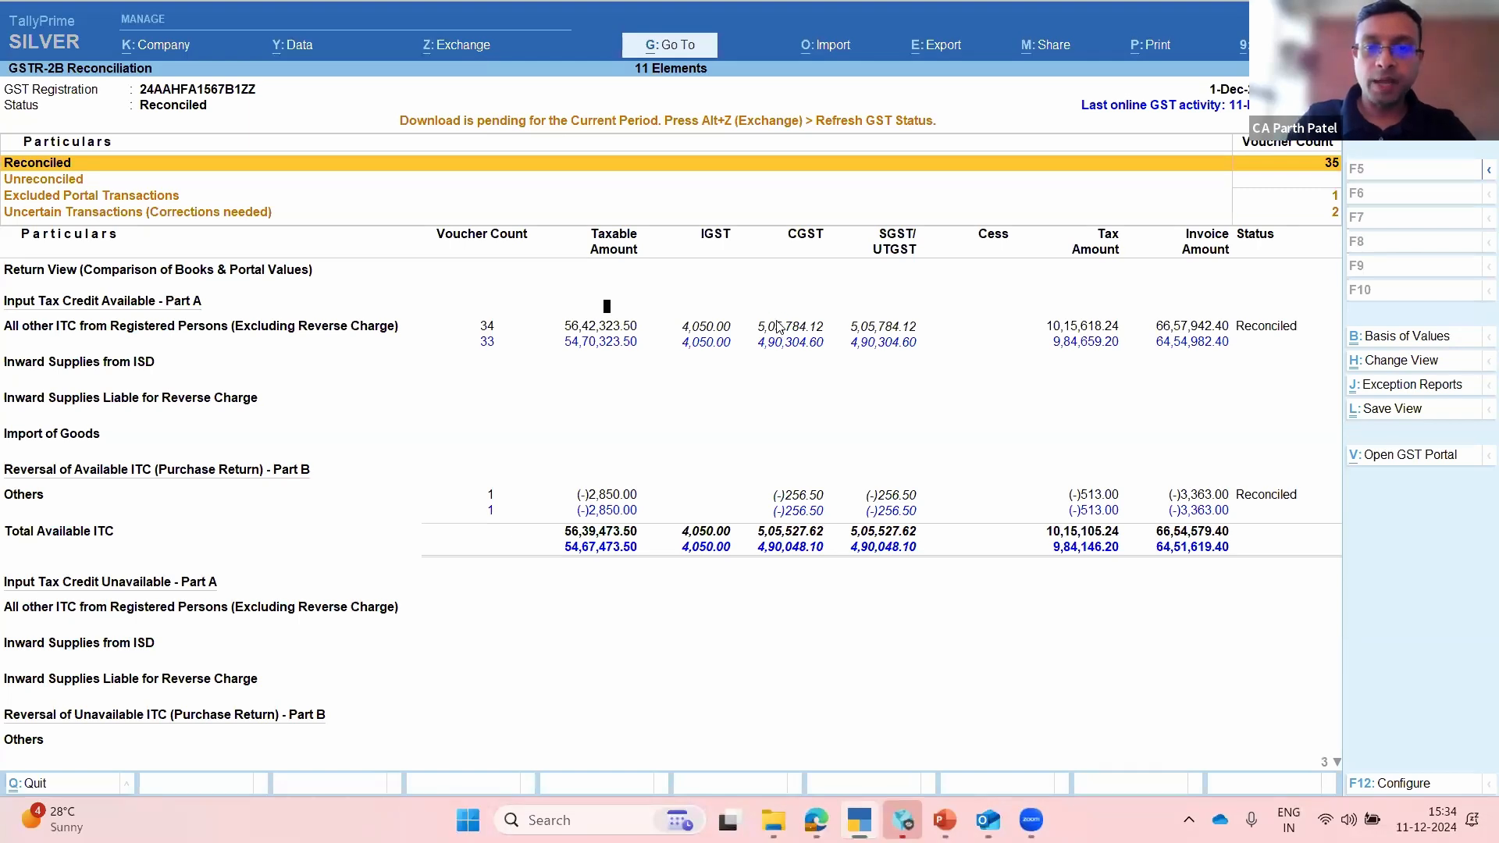
Step: Set Enable Goods and Services Tax (GST) to Yes in the company features and open the company's GST registration details
{"action": "key", "text": "F11"}
{"action": "left_click", "coordinate": [1119, 311]}
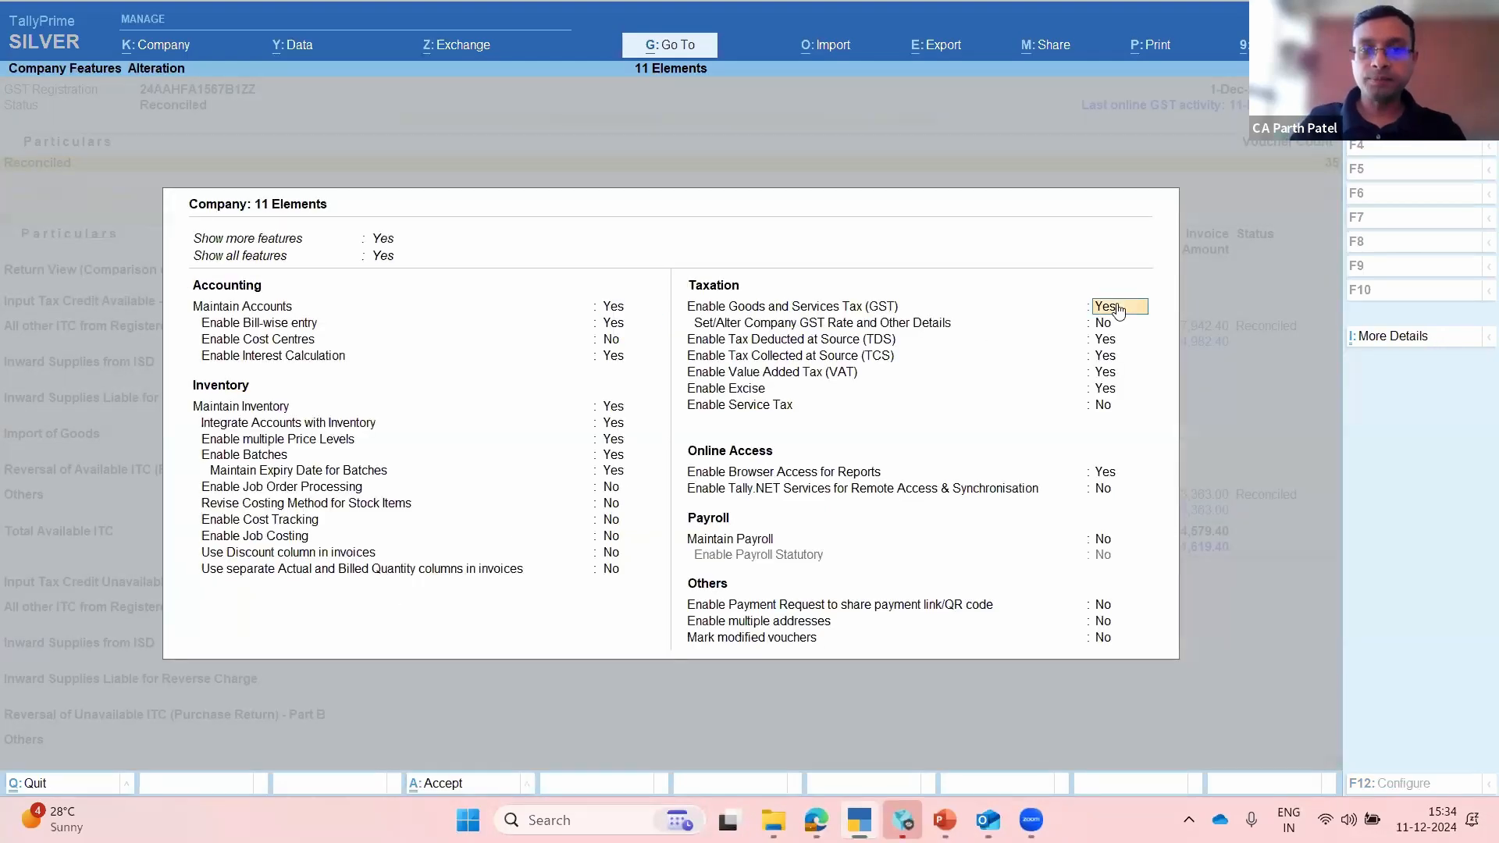
{"action": "type", "text": "y"}
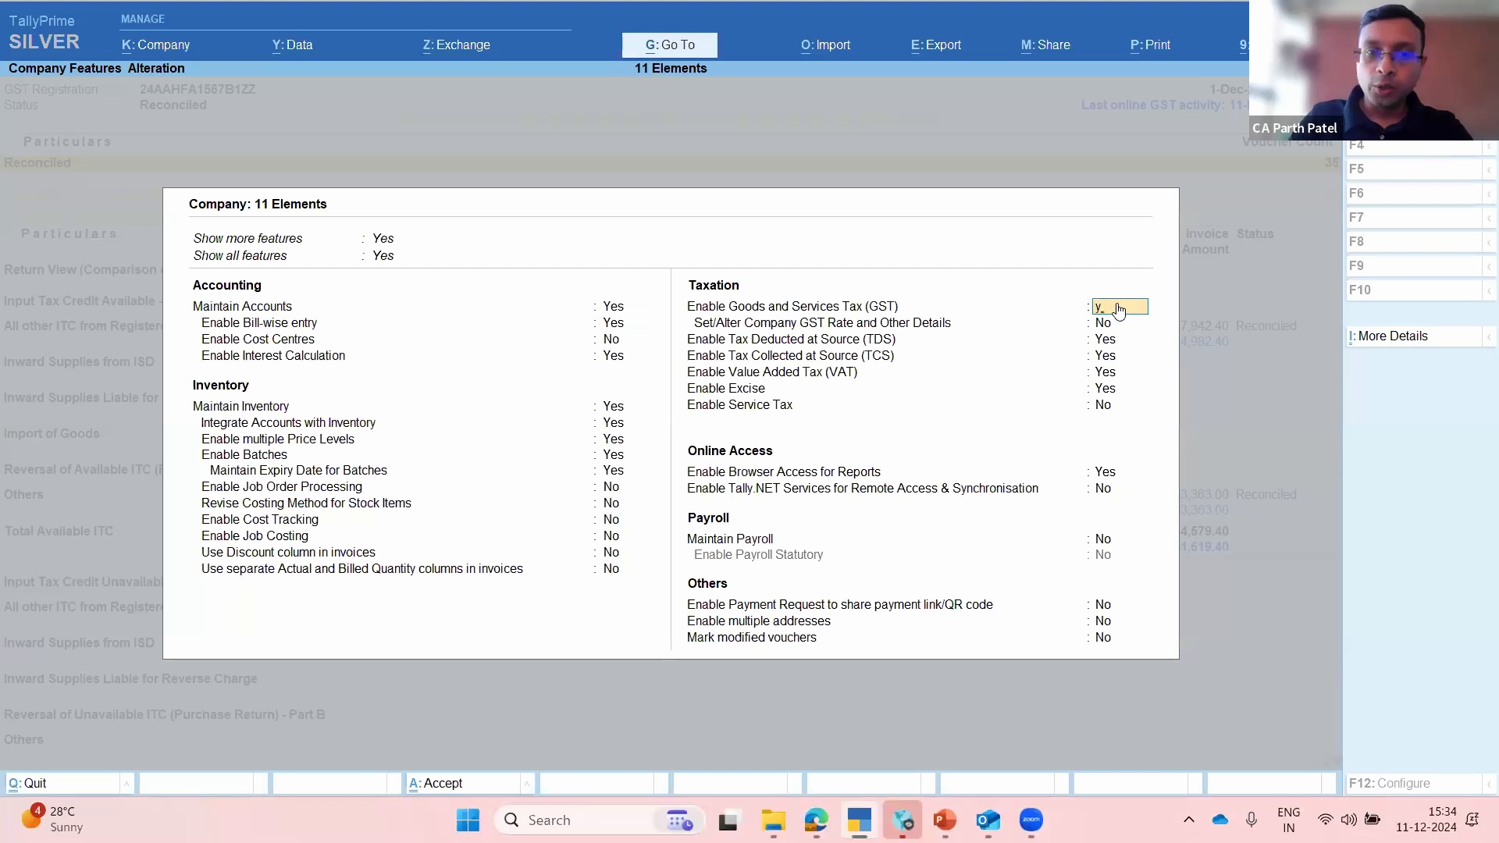
{"action": "key", "text": "Return"}
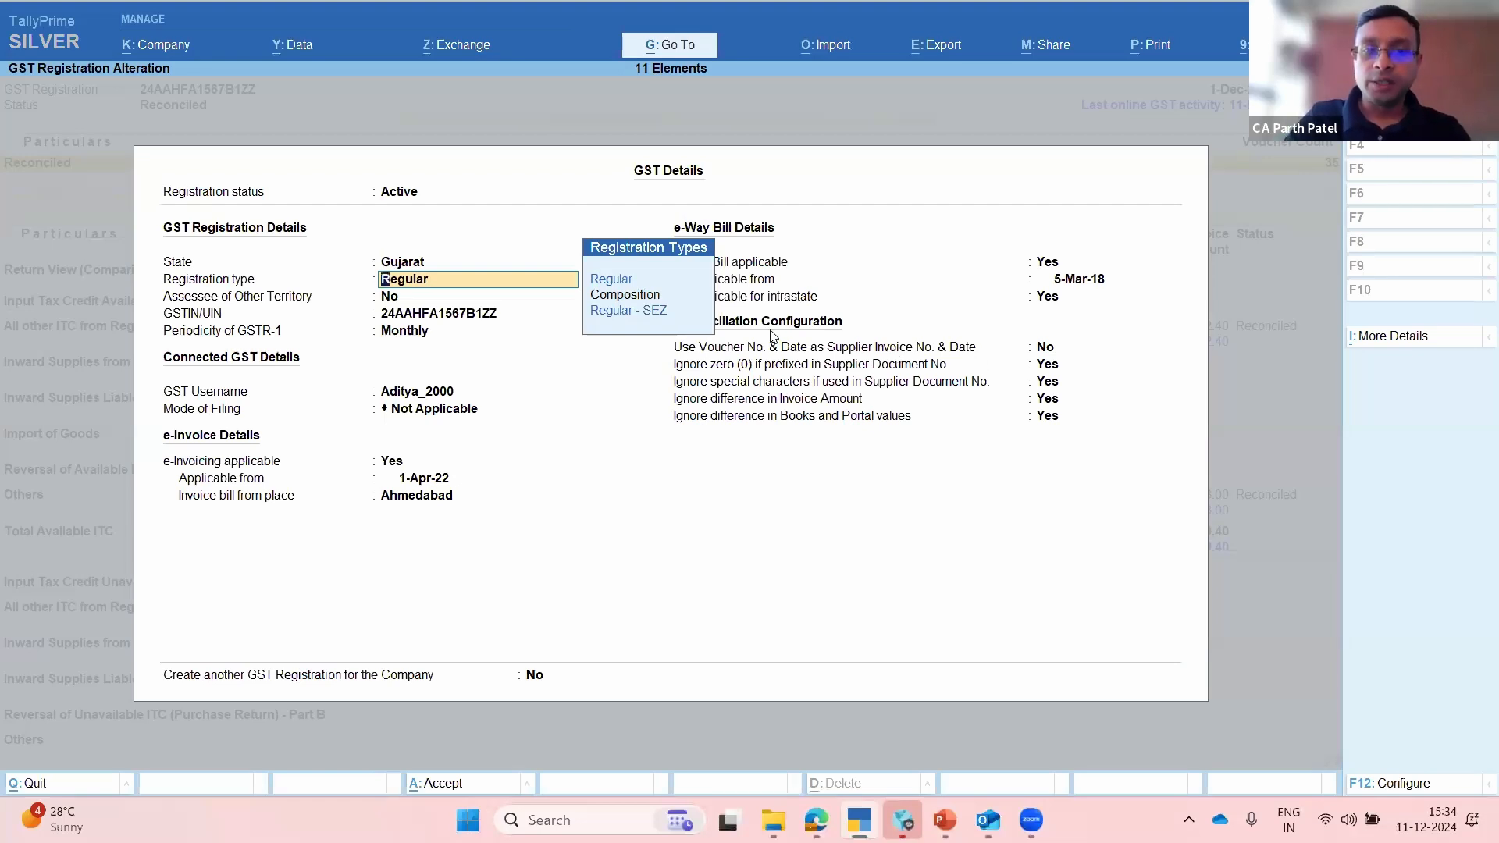
Step: Examine the reconciliation settings for ignoring prefixed zeros and special characters in supplier document numbers and differences in invoice amount
{"action": "left_click", "coordinate": [1046, 365]}
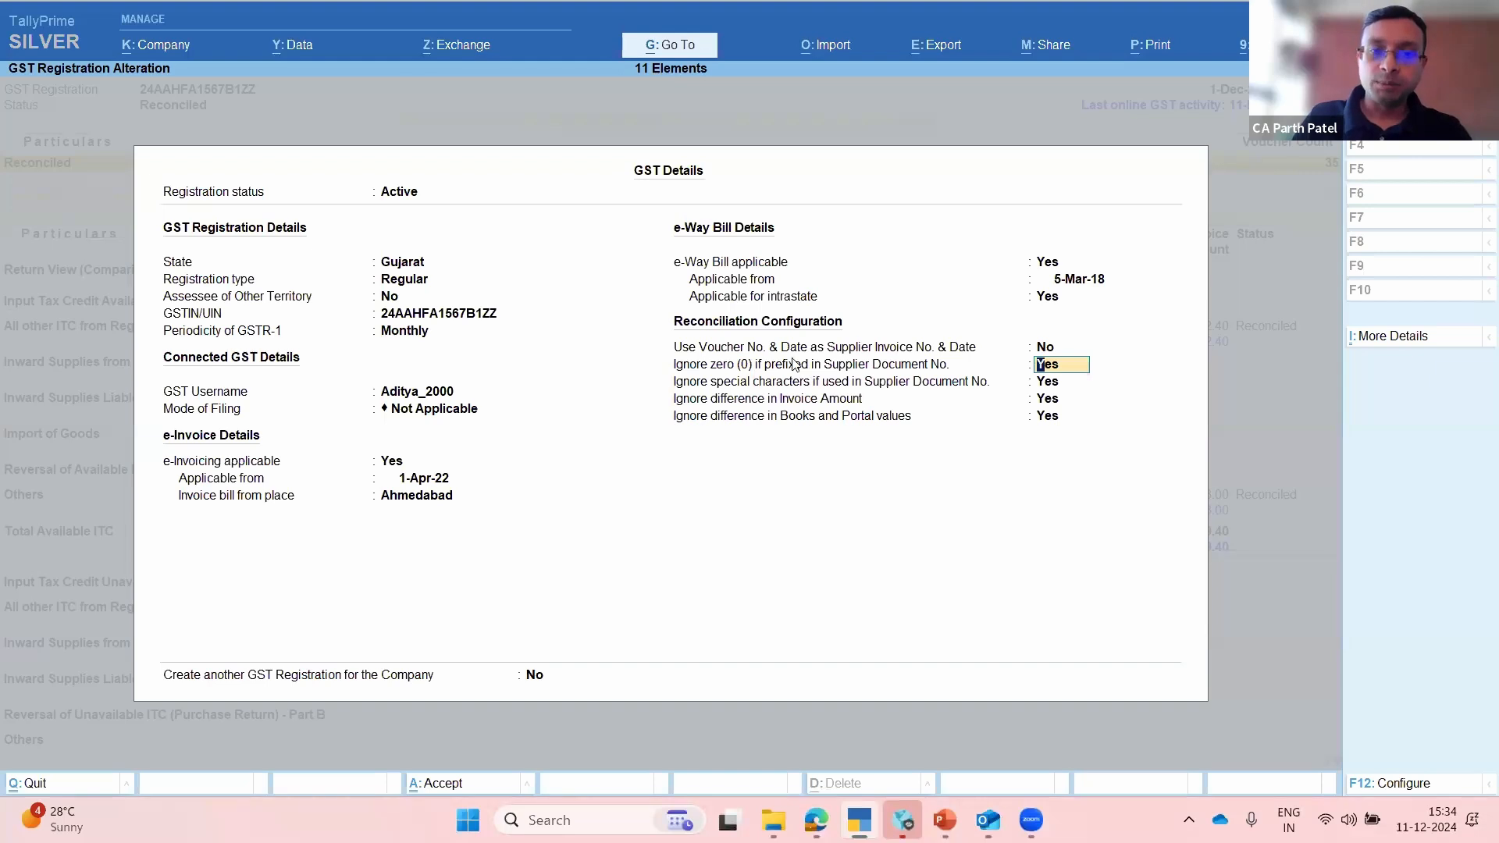
{"action": "left_click", "coordinate": [1060, 380]}
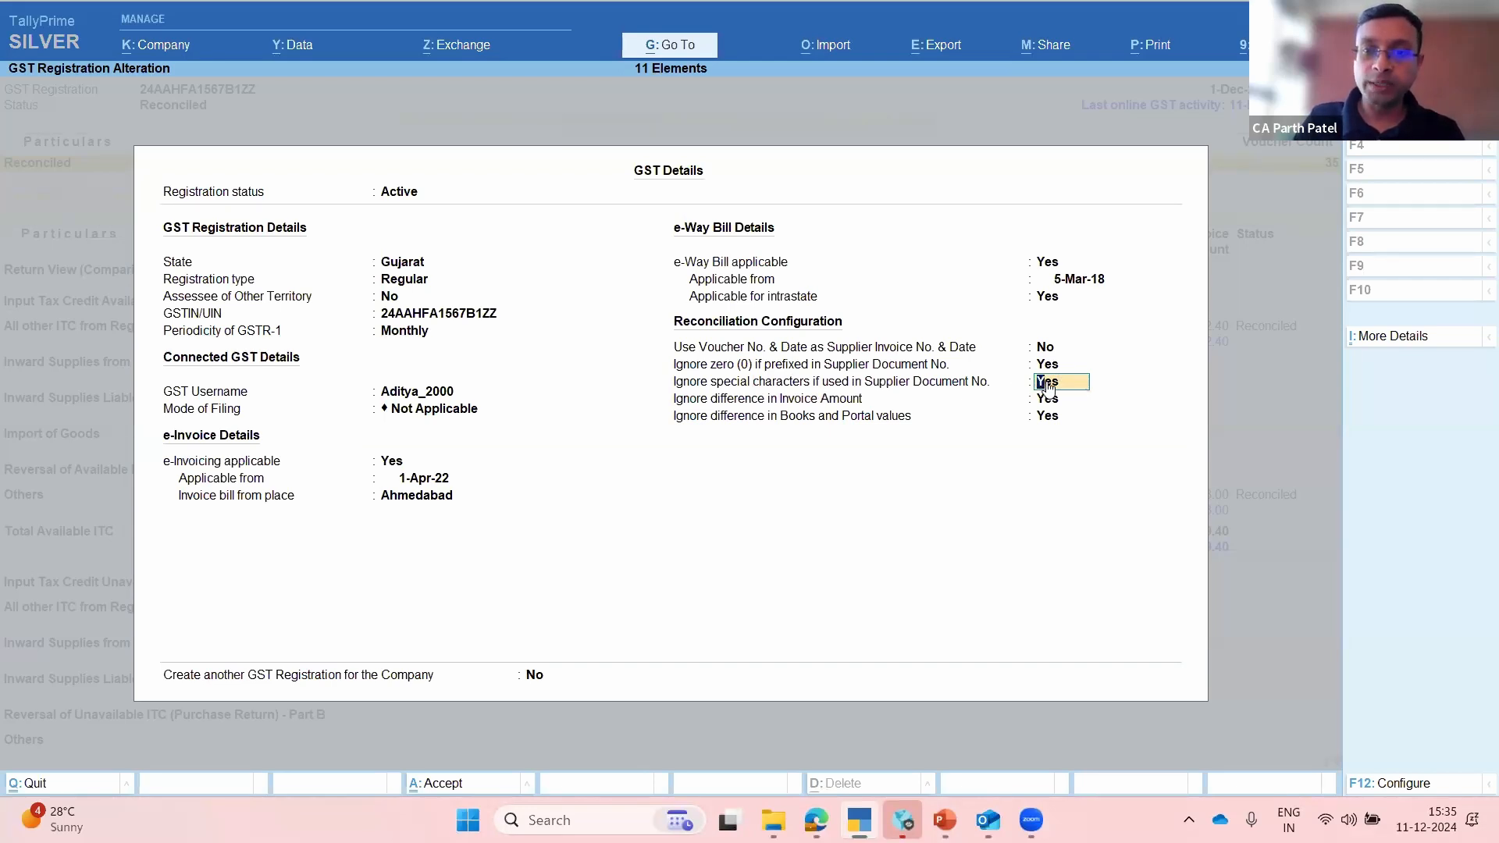
{"action": "key", "text": "Return"}
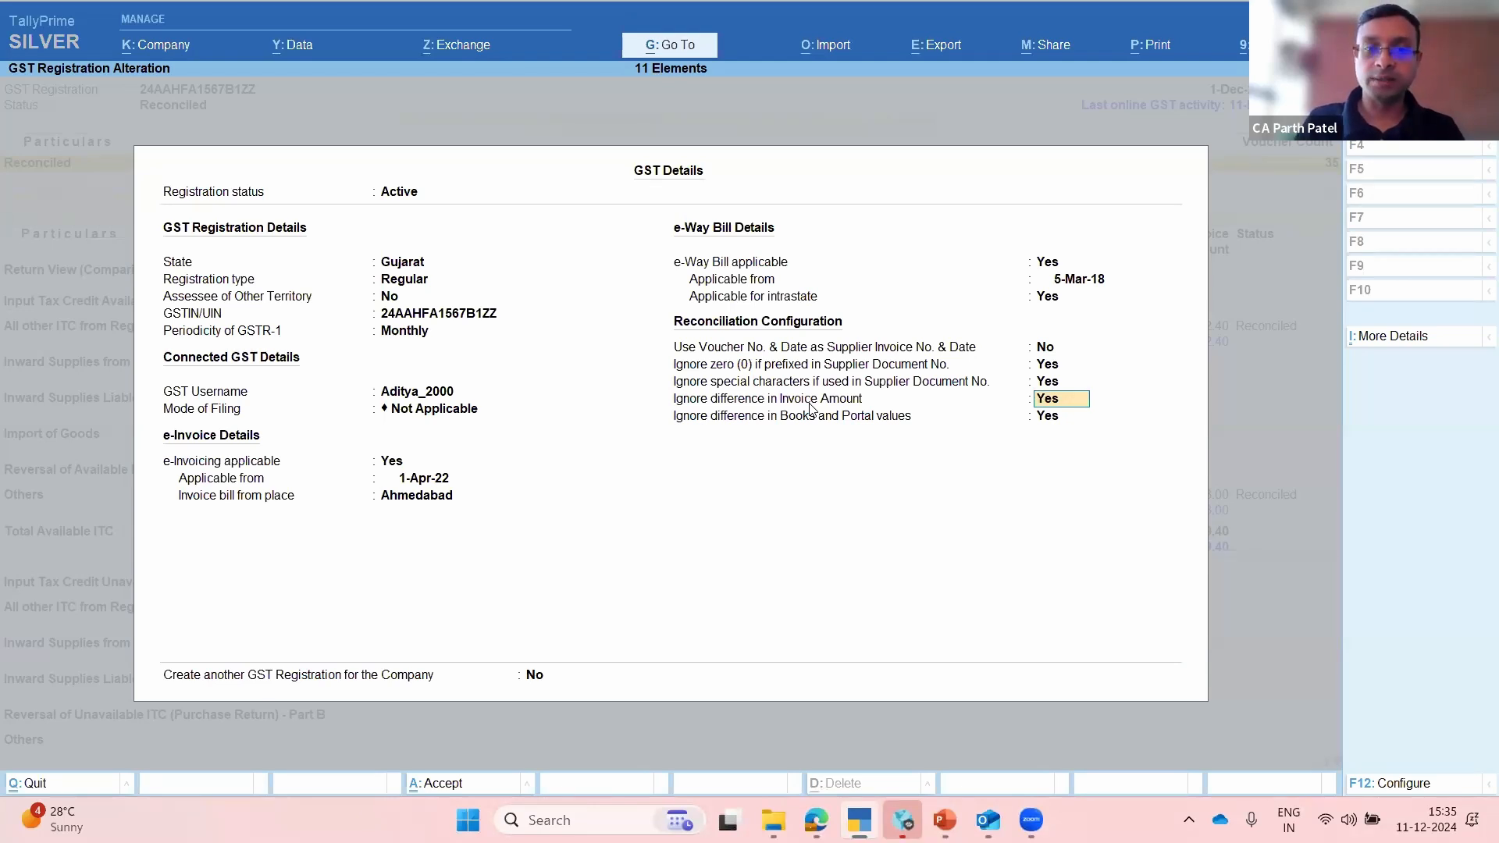
{"action": "key", "text": "Return"}
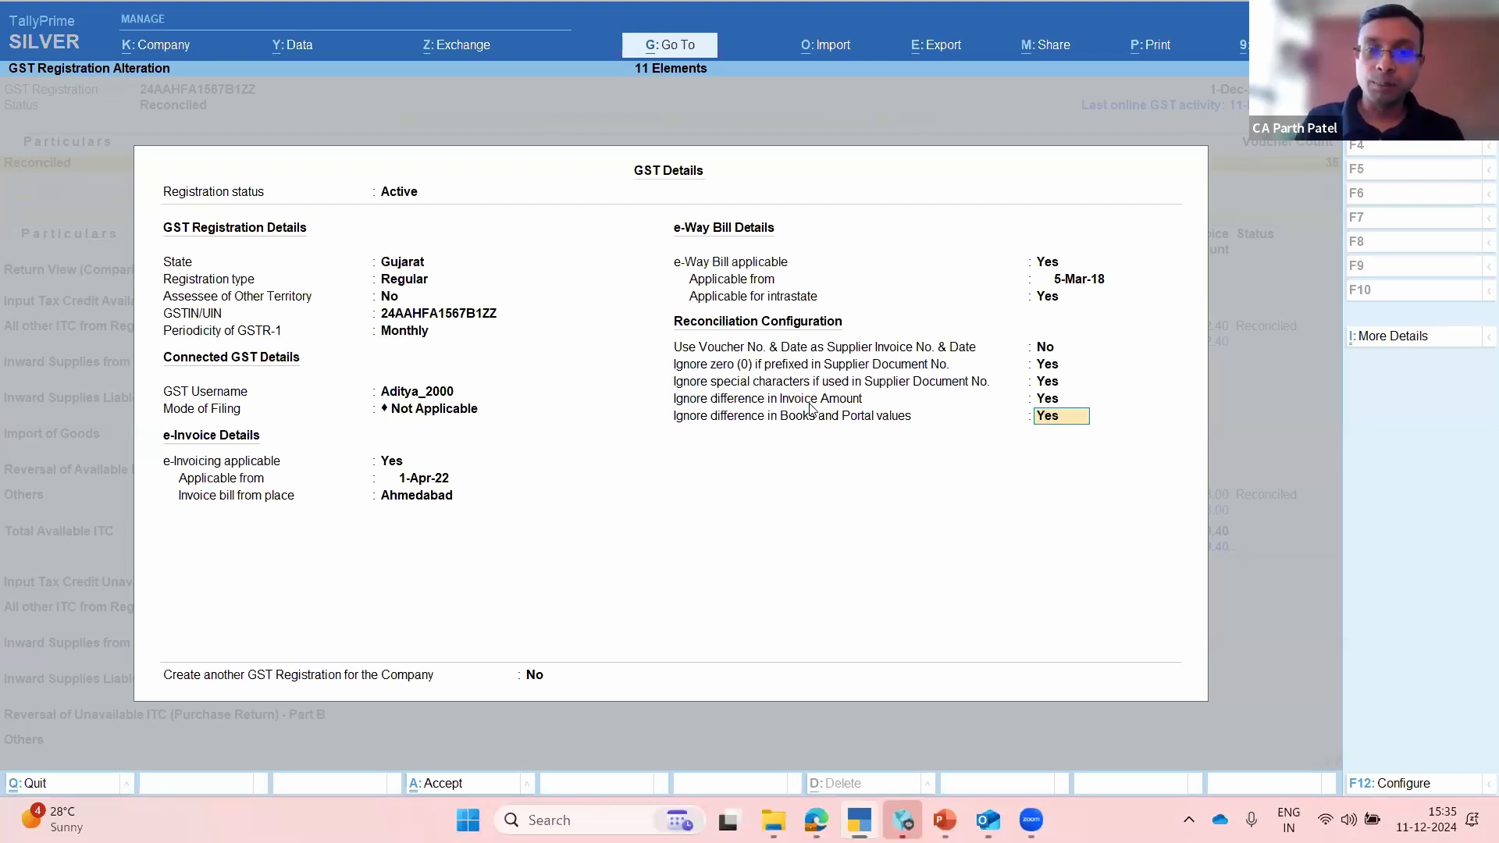
Step: Keep Ignore difference in Books and Portal values at Yes and review its allowed-difference settings without altering them
{"action": "type", "text": "y"}
{"action": "key", "text": "Return"}
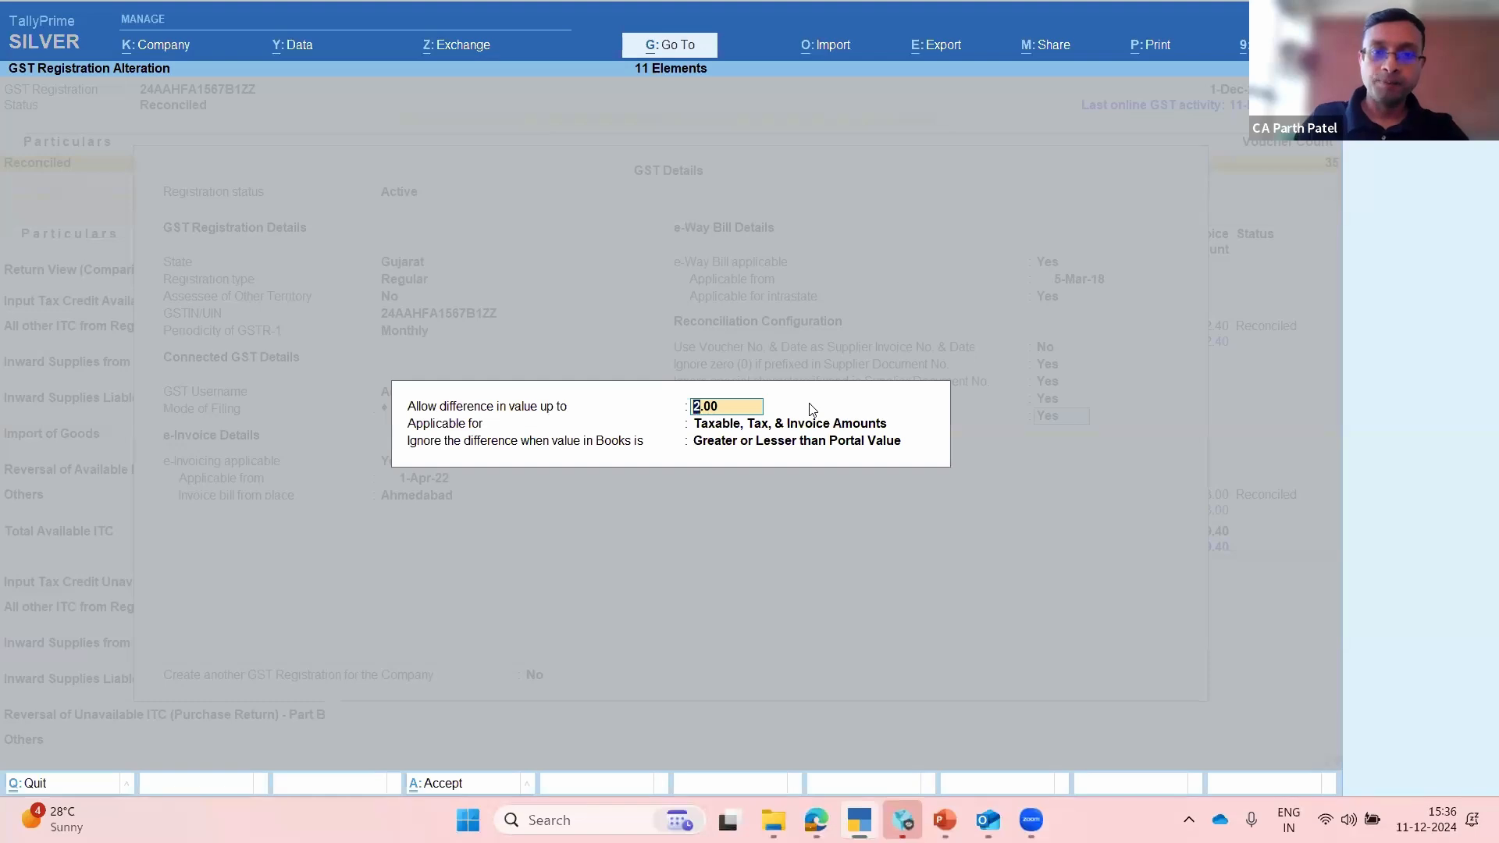
{"action": "key", "text": "Return"}
{"action": "key", "text": "Return"}
{"action": "key", "text": "Return"}
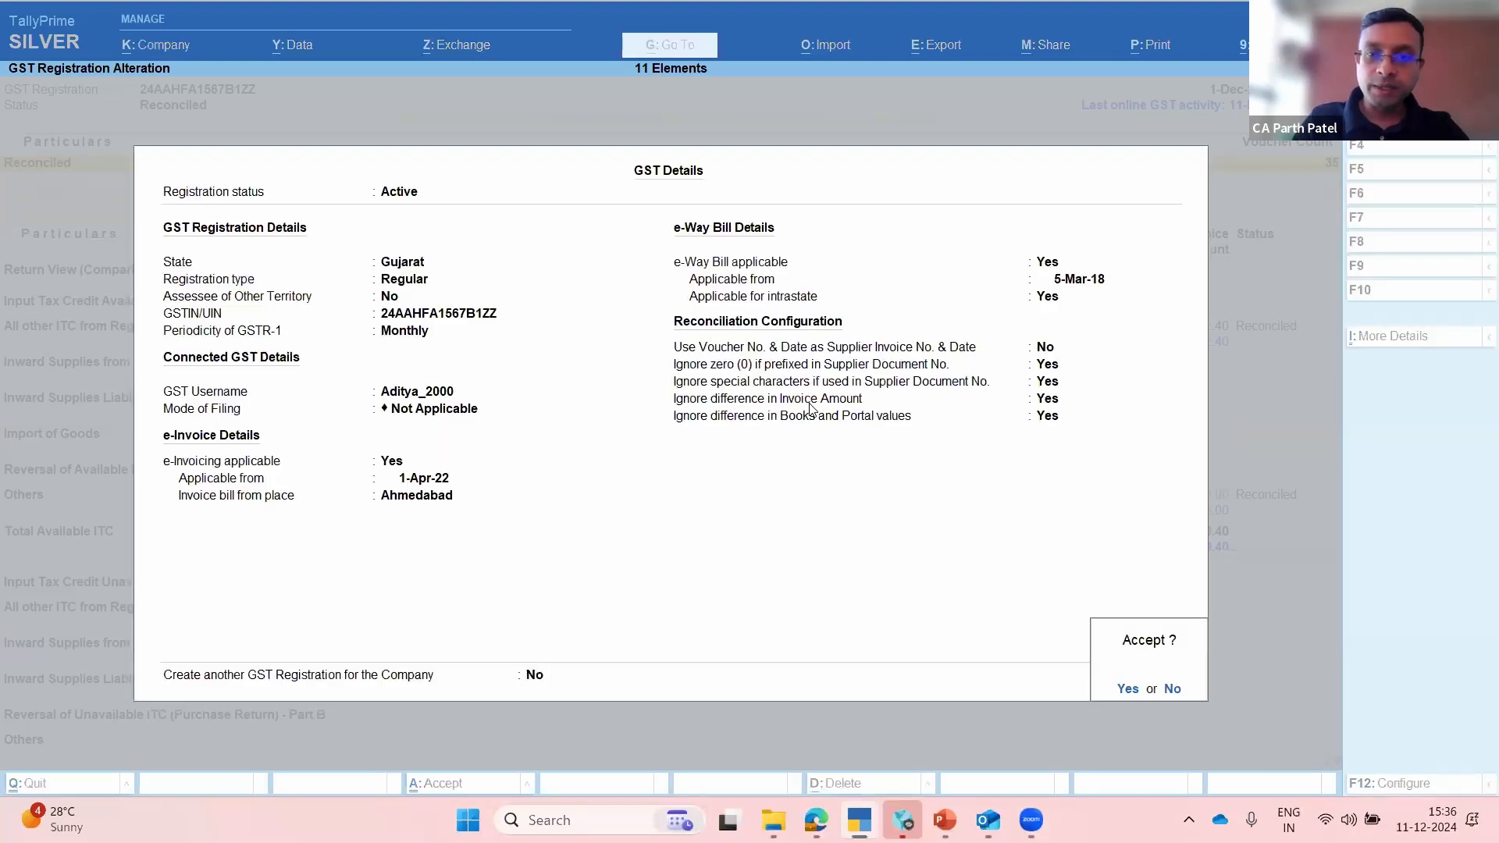
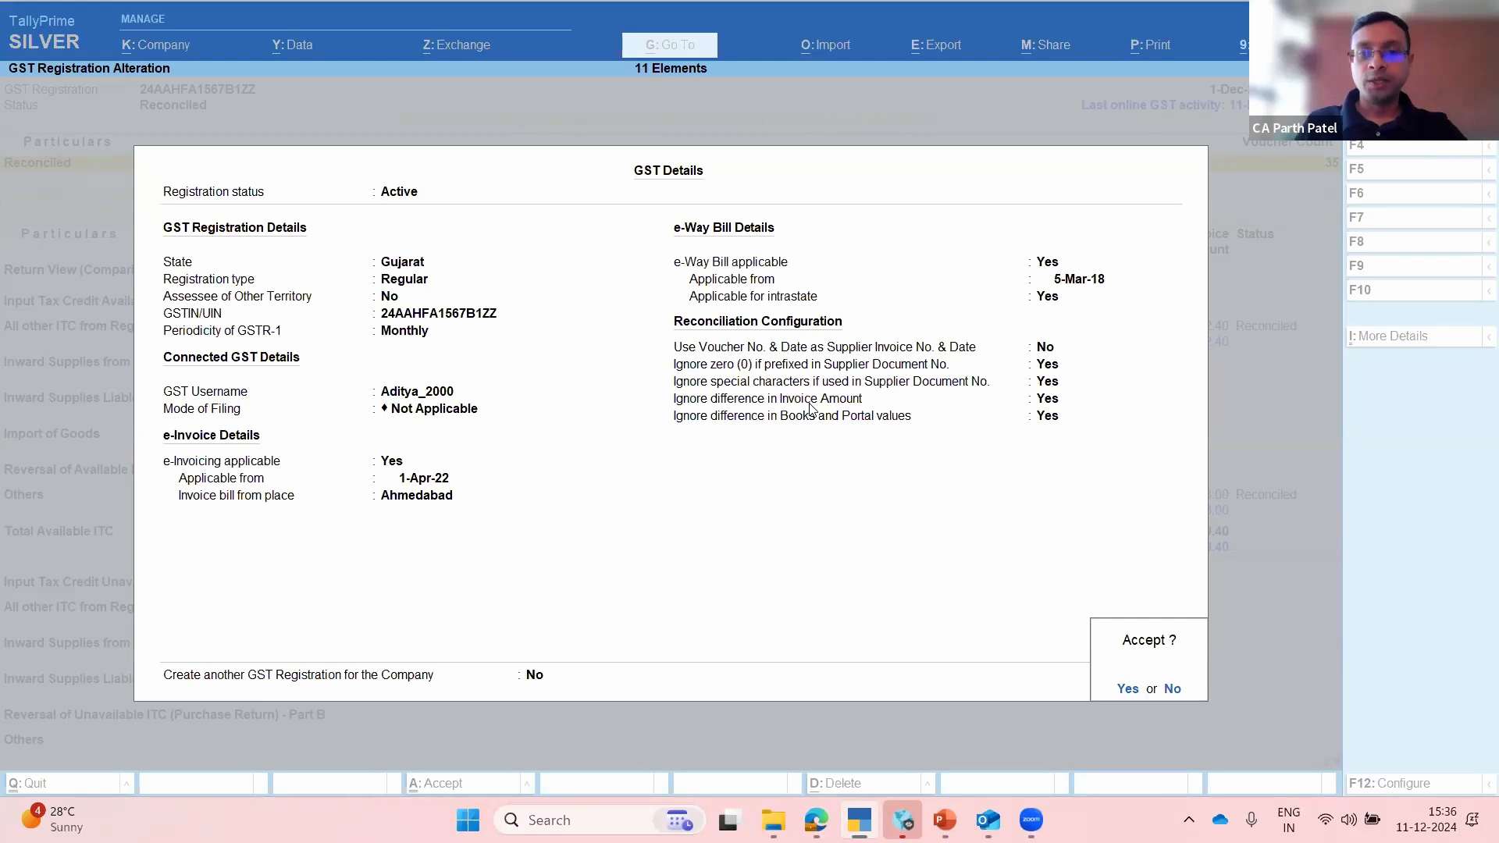
Step: Leave the GST registration details and company features without saving, and close the GSTR-2B Reconciliation report
{"action": "key", "text": "Escape"}
{"action": "key", "text": "Escape"}
{"action": "key", "text": "y"}
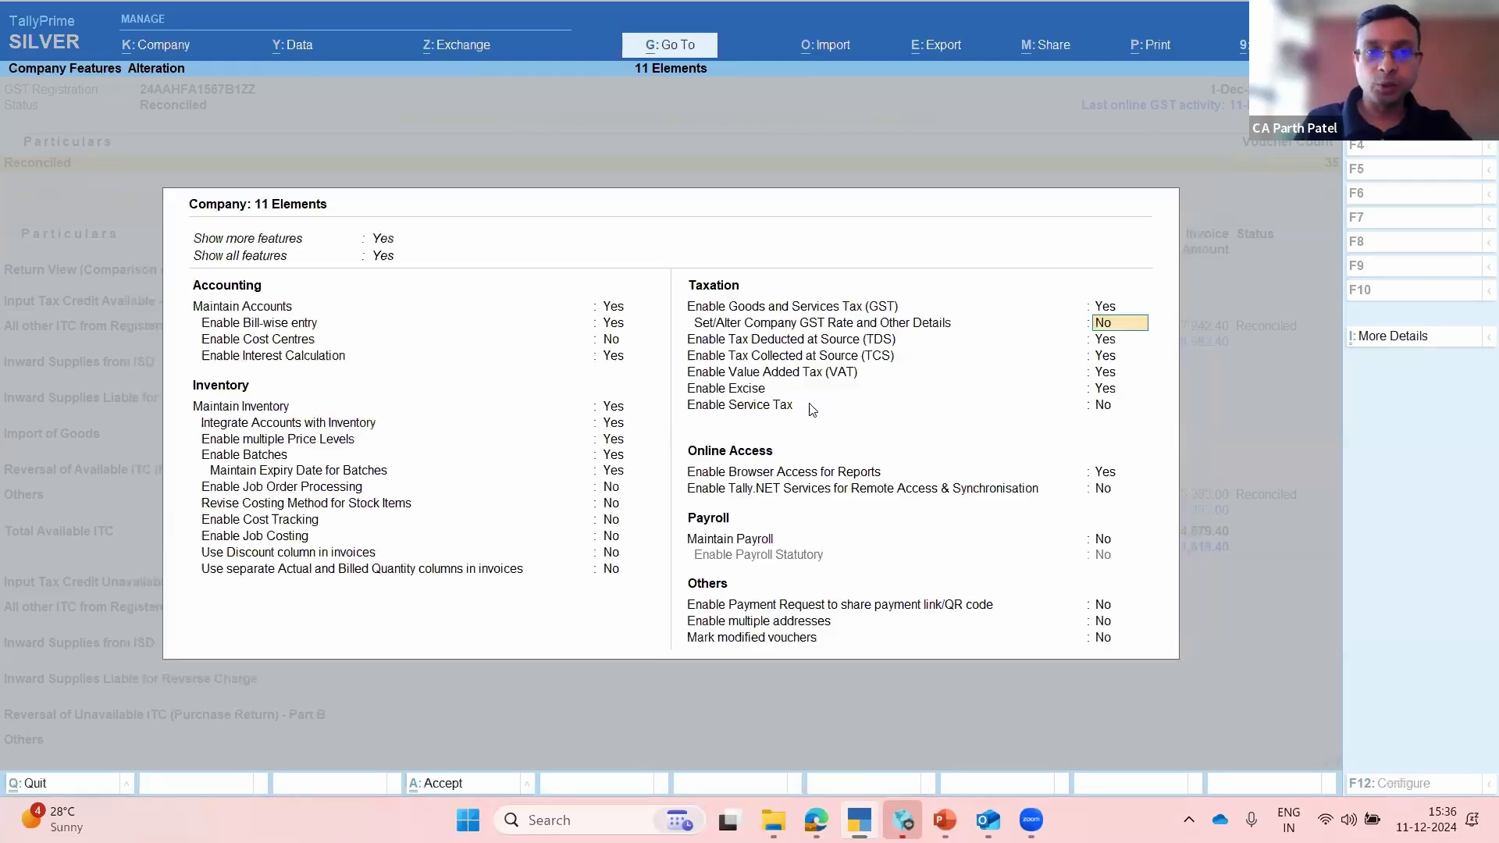
{"action": "key", "text": "BackSpace"}
{"action": "key", "text": "Escape"}
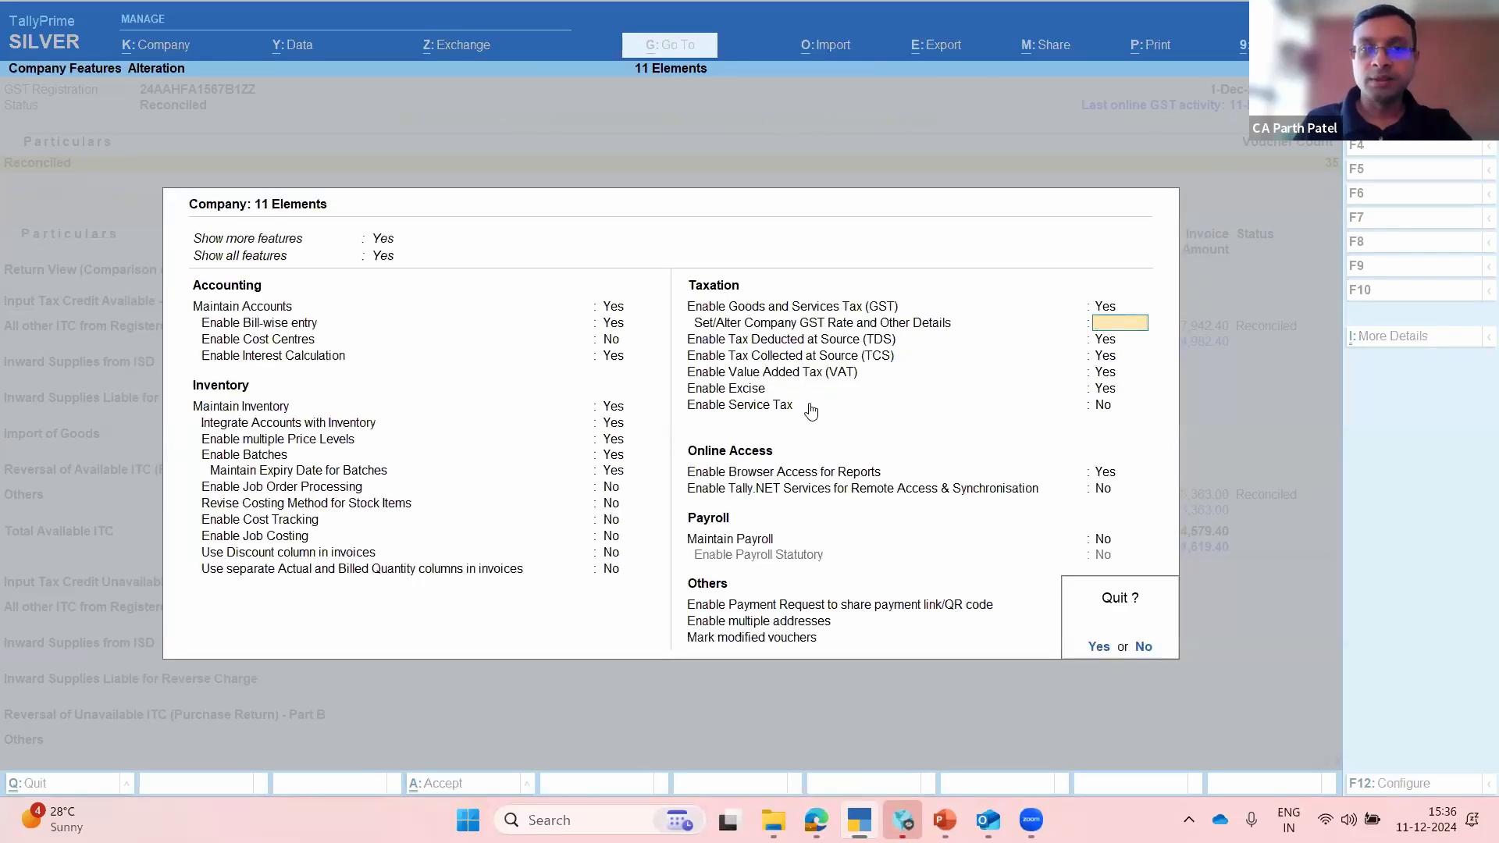
{"action": "key", "text": "y"}
{"action": "key", "text": "Escape"}
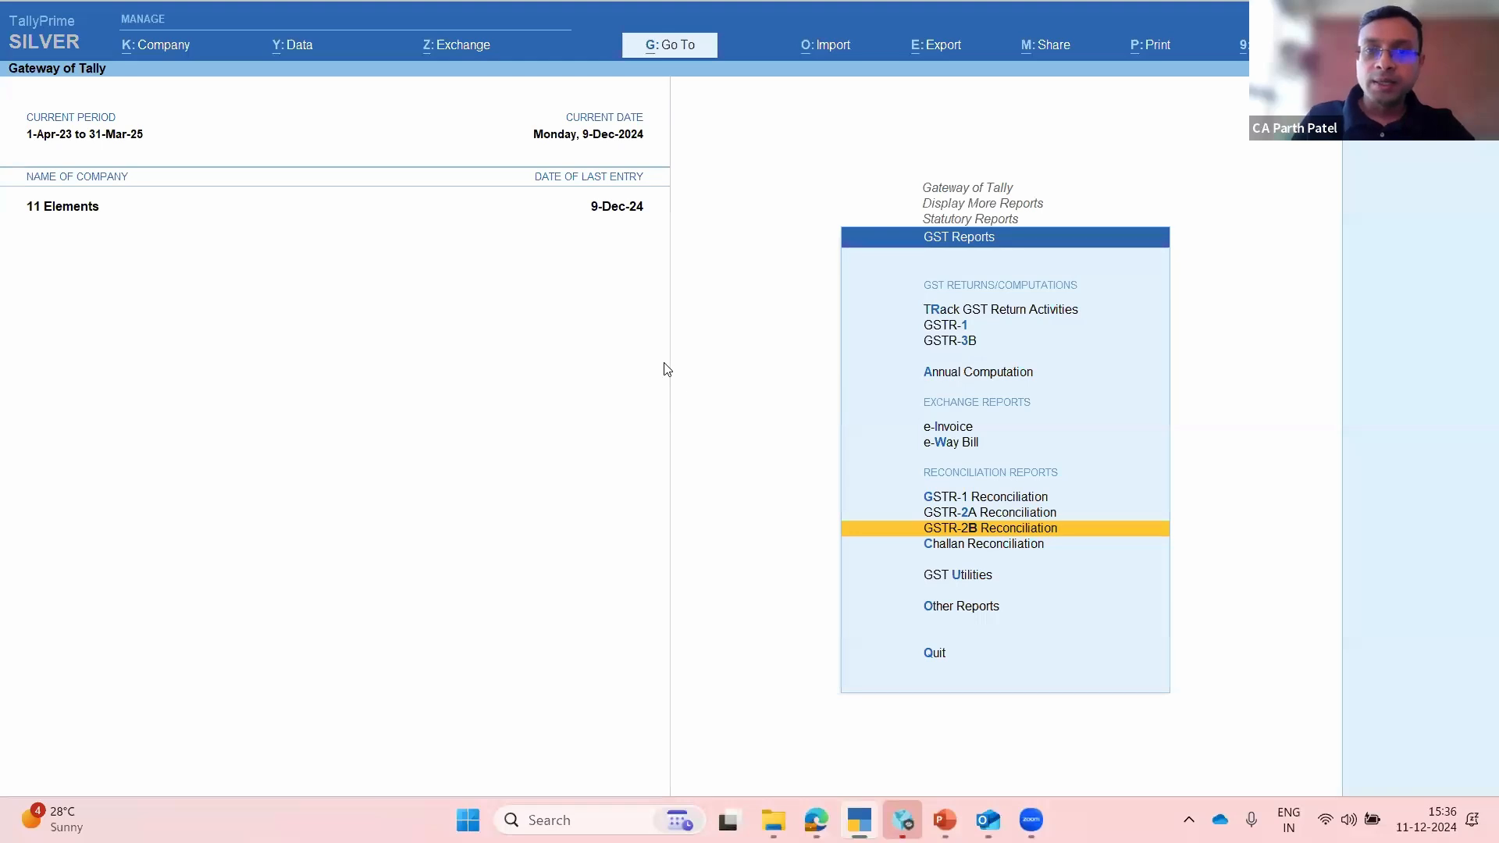
Step: Back out of the GST, statutory and other report lists to the Gateway of Tally
{"action": "key", "text": "Escape"}
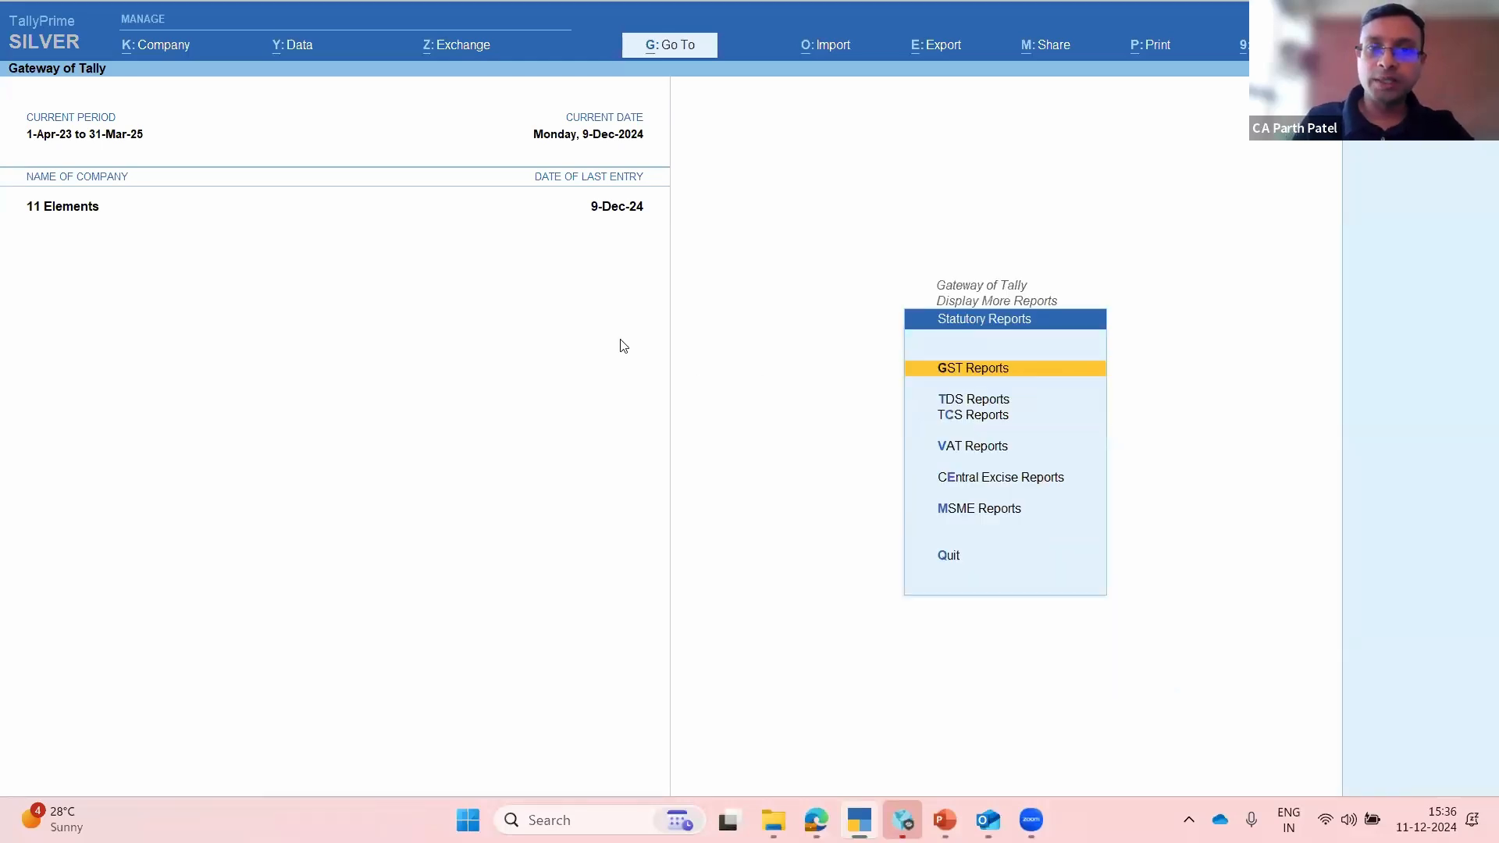
{"action": "key", "text": "Escape"}
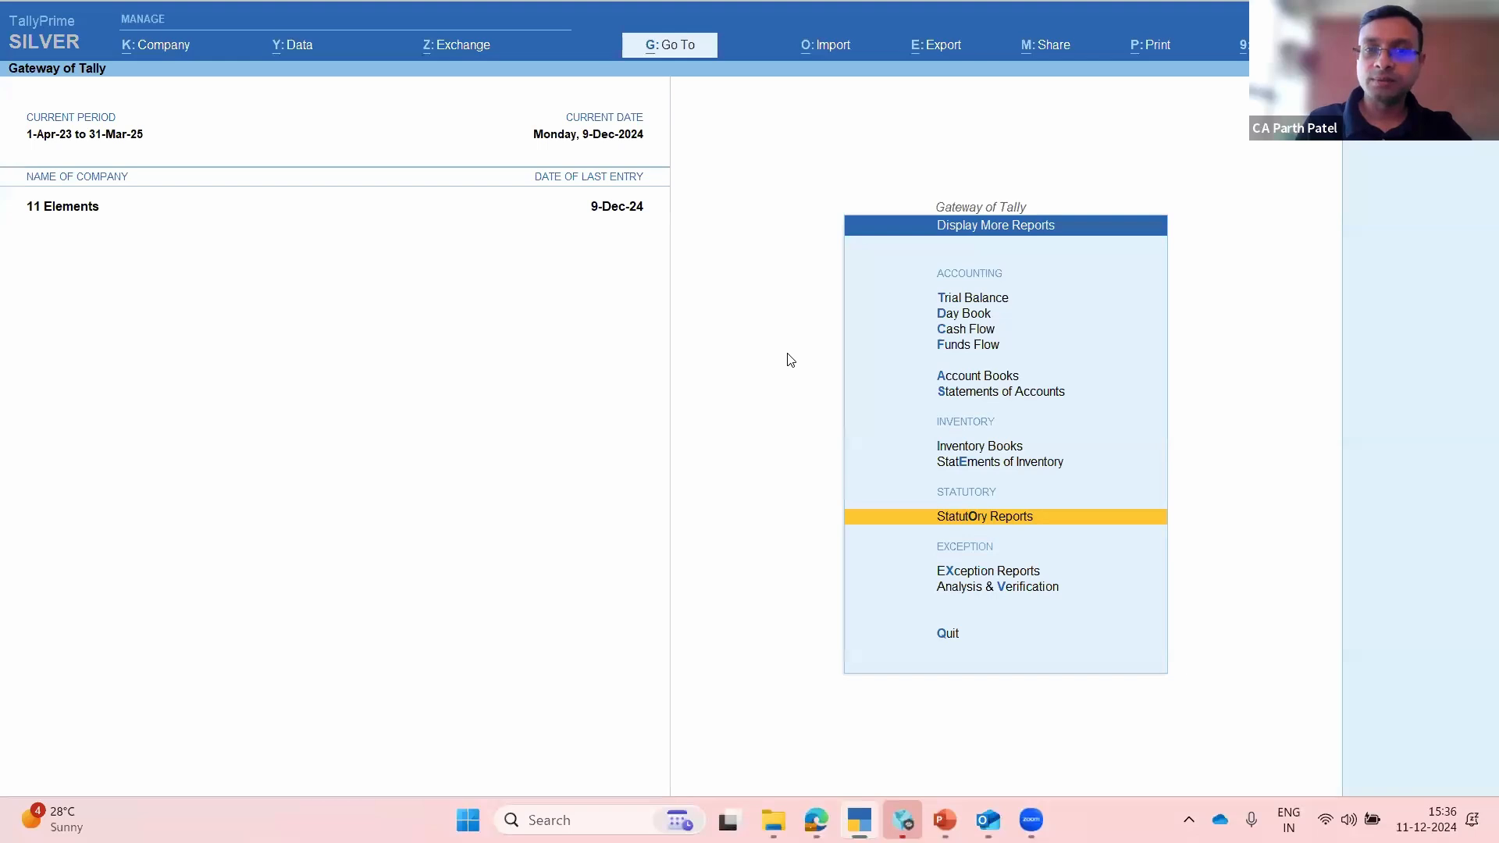
{"action": "key", "text": "Escape"}
{"action": "key", "text": "Up"}
{"action": "key", "text": "Up"}
{"action": "key", "text": "Up"}
{"action": "key", "text": "Up"}
{"action": "key", "text": "Up"}
{"action": "key", "text": "Up"}
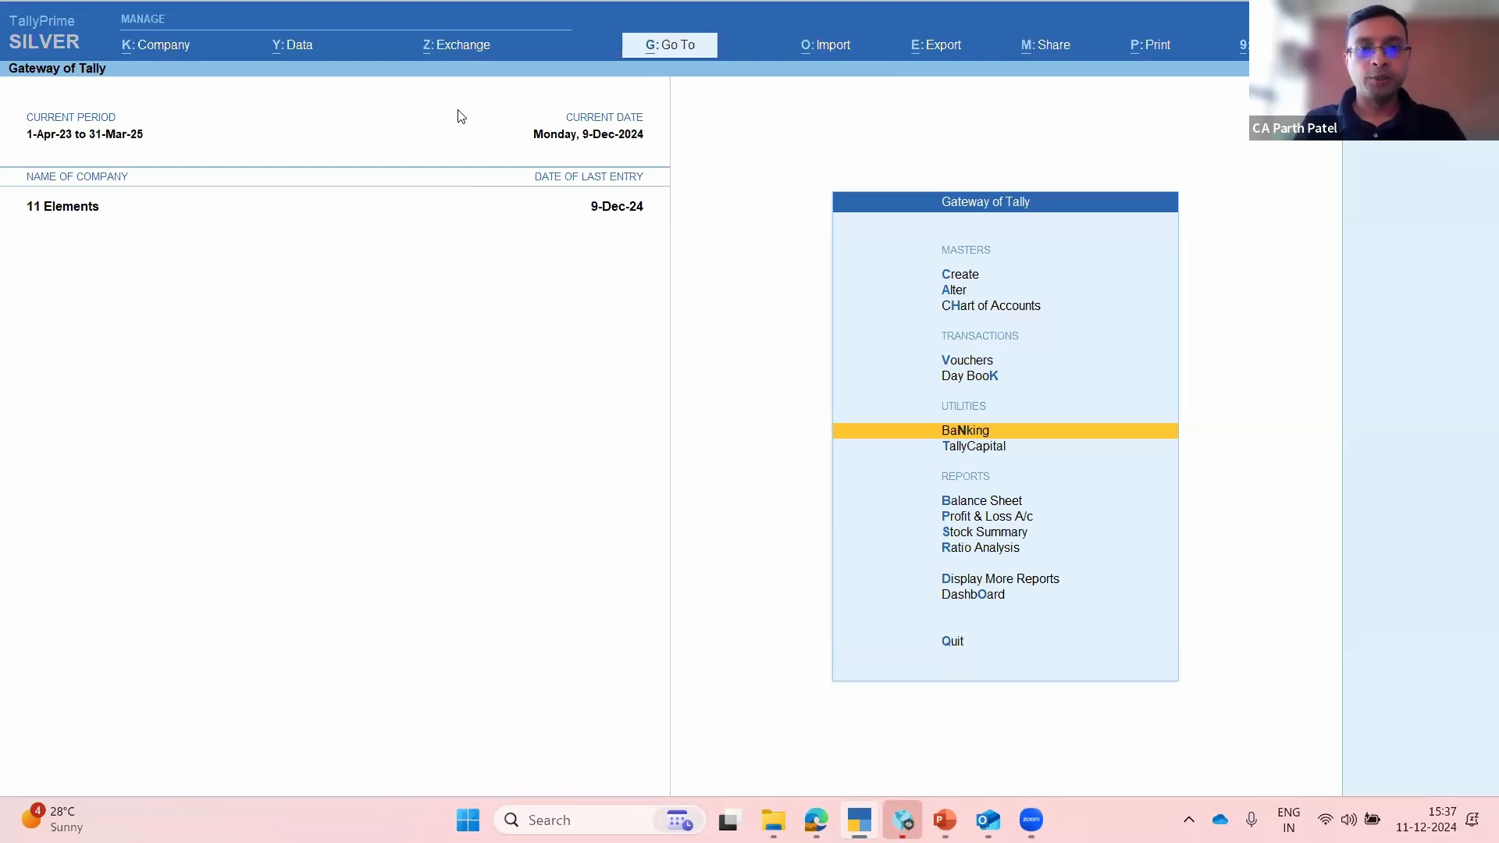
Step: Open Download GST Returns from the GST data exchange options
{"action": "key", "text": "alt+z"}
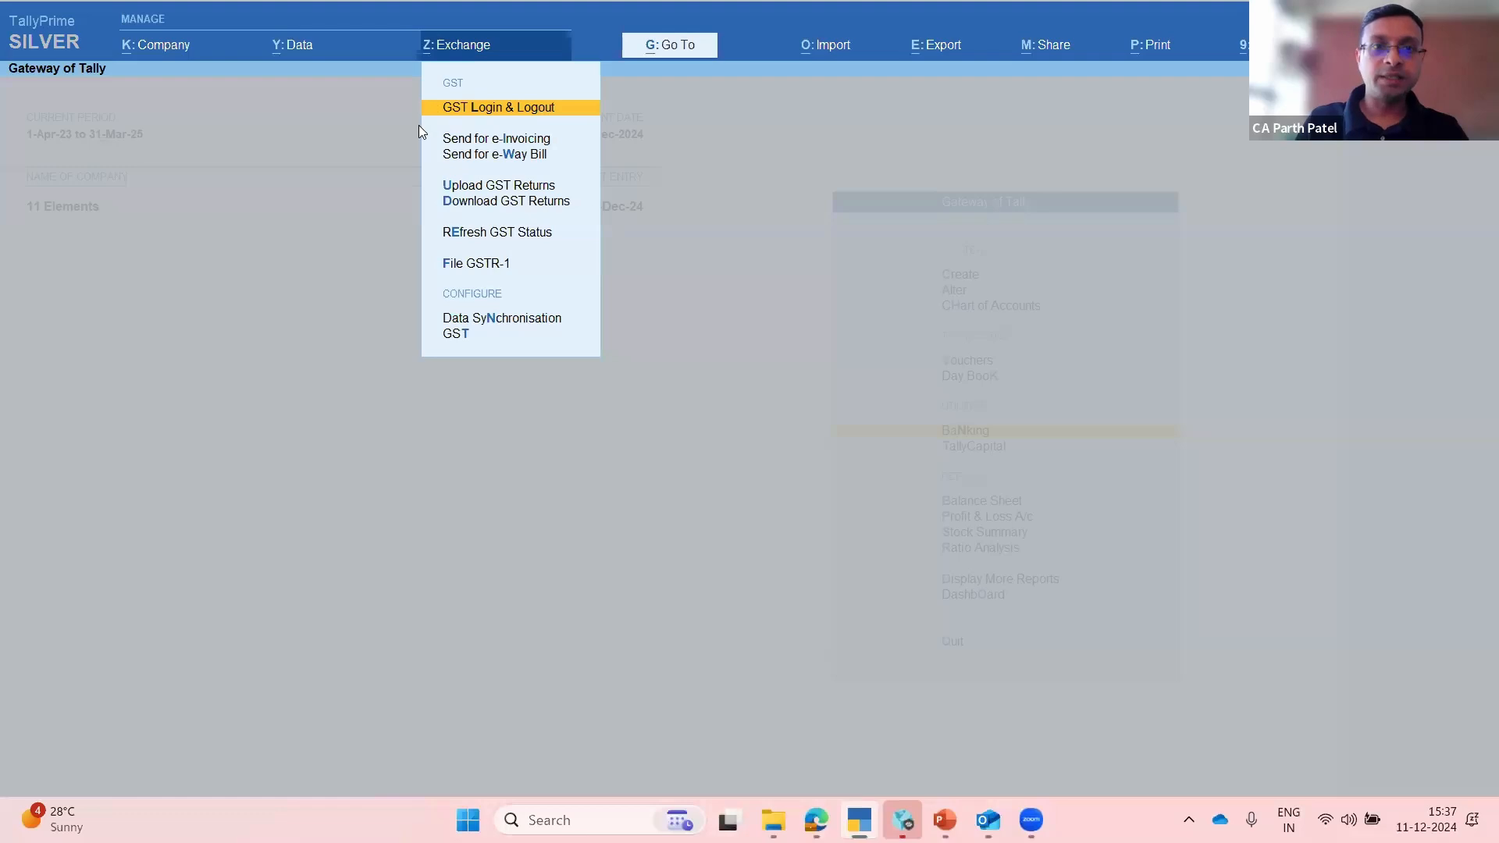
{"action": "key", "text": "Down"}
{"action": "key", "text": "Down"}
{"action": "key", "text": "Down"}
{"action": "key", "text": "Down"}
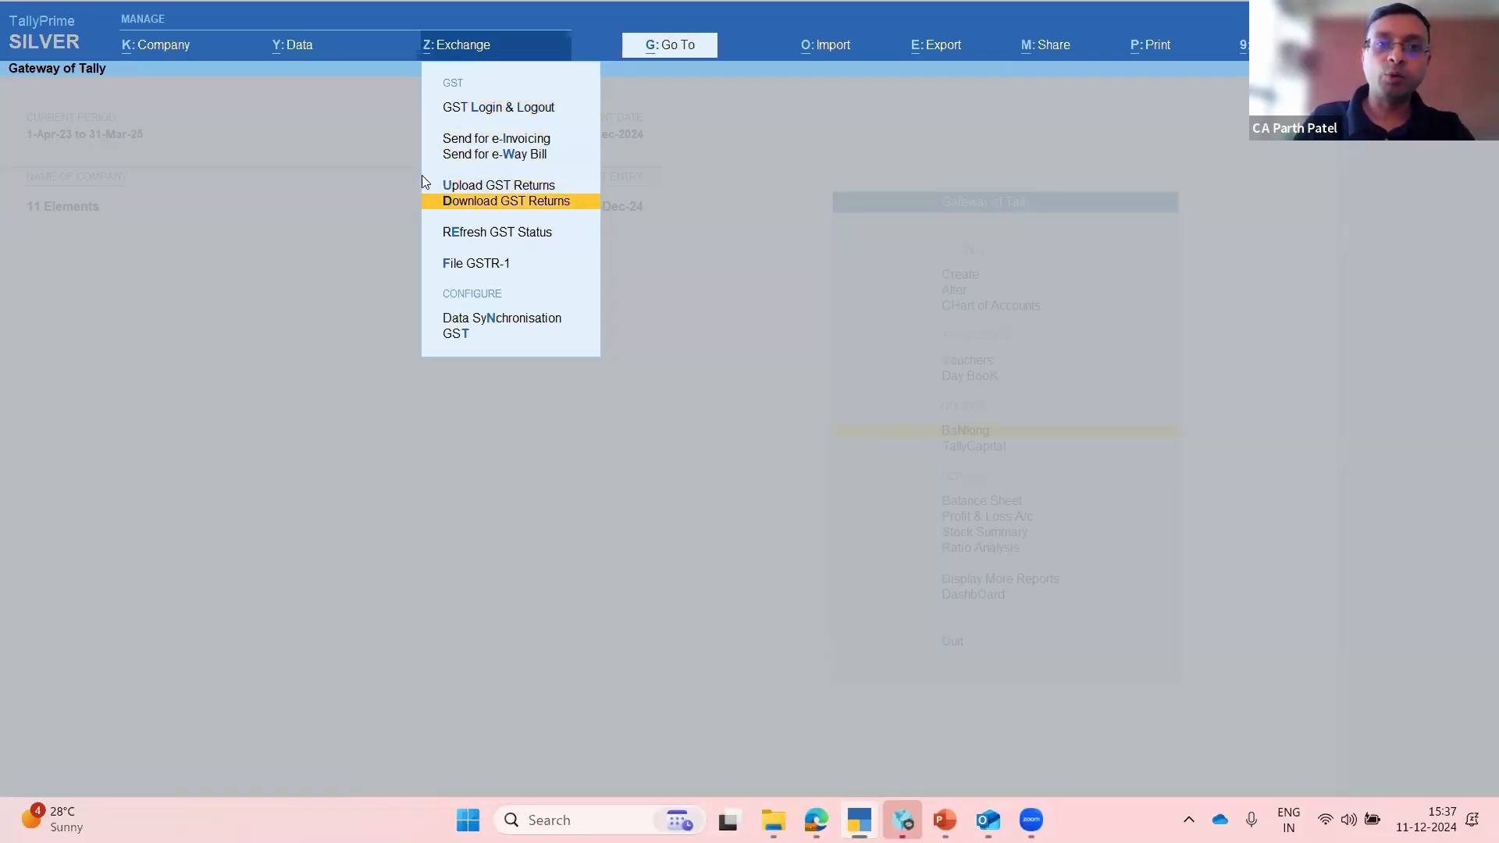
{"action": "key", "text": "Return"}
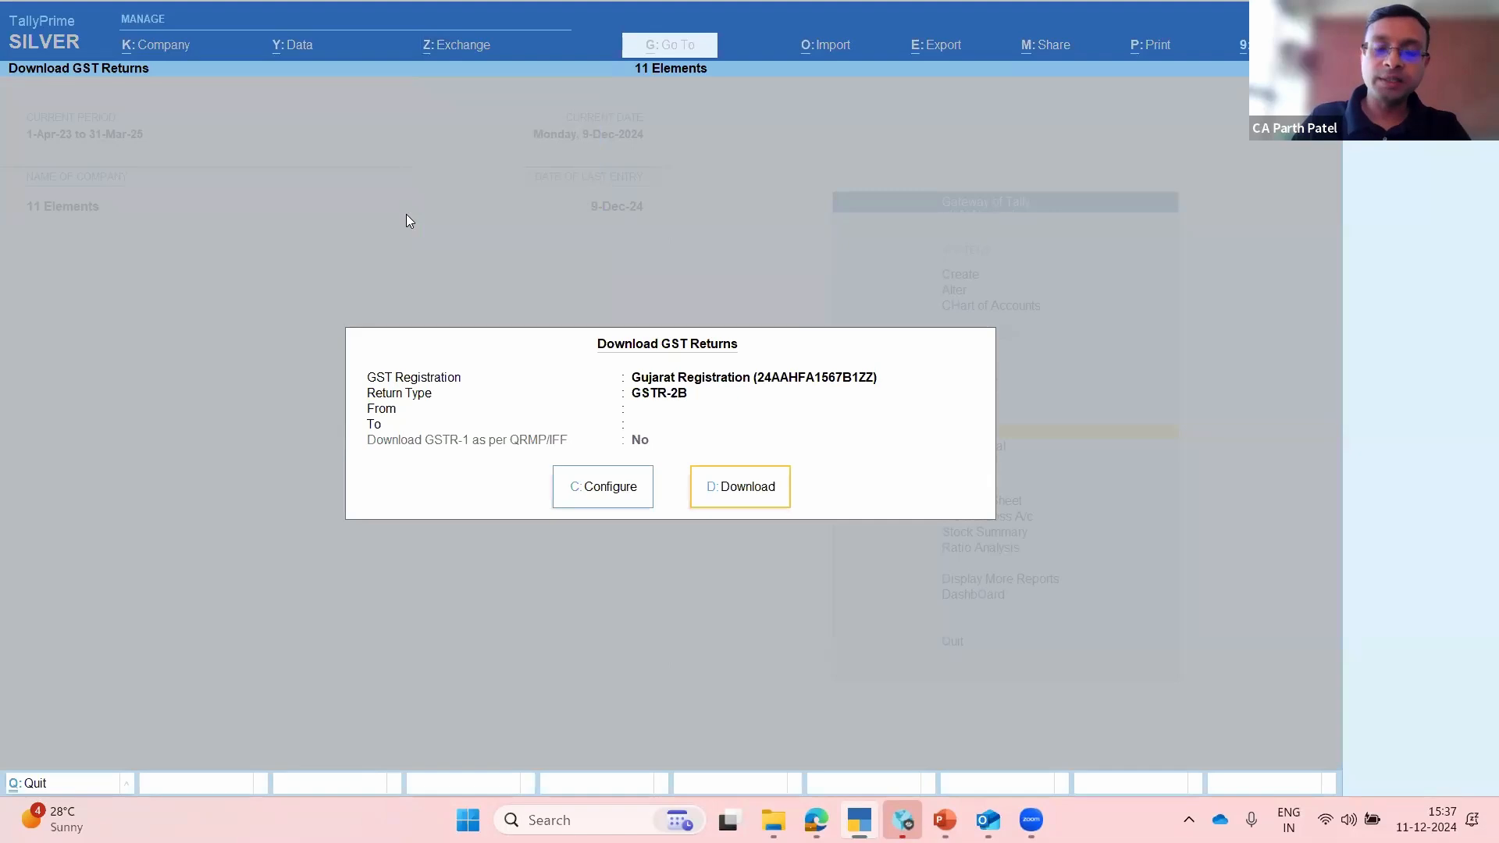
Step: Configure the download's return type as GSTR-3B only
{"action": "key", "text": "Left"}
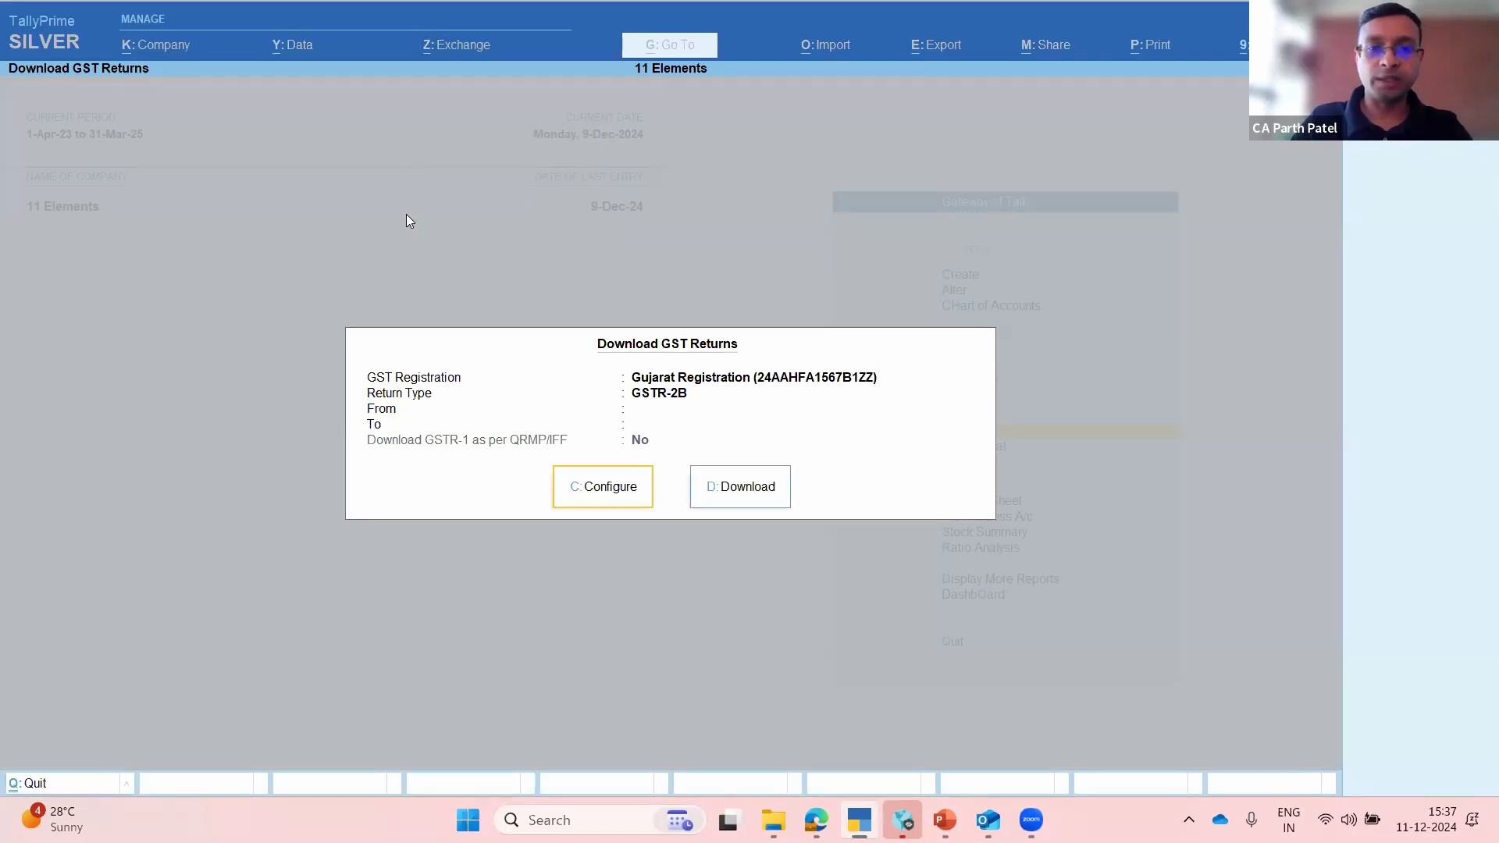
{"action": "key", "text": "Return"}
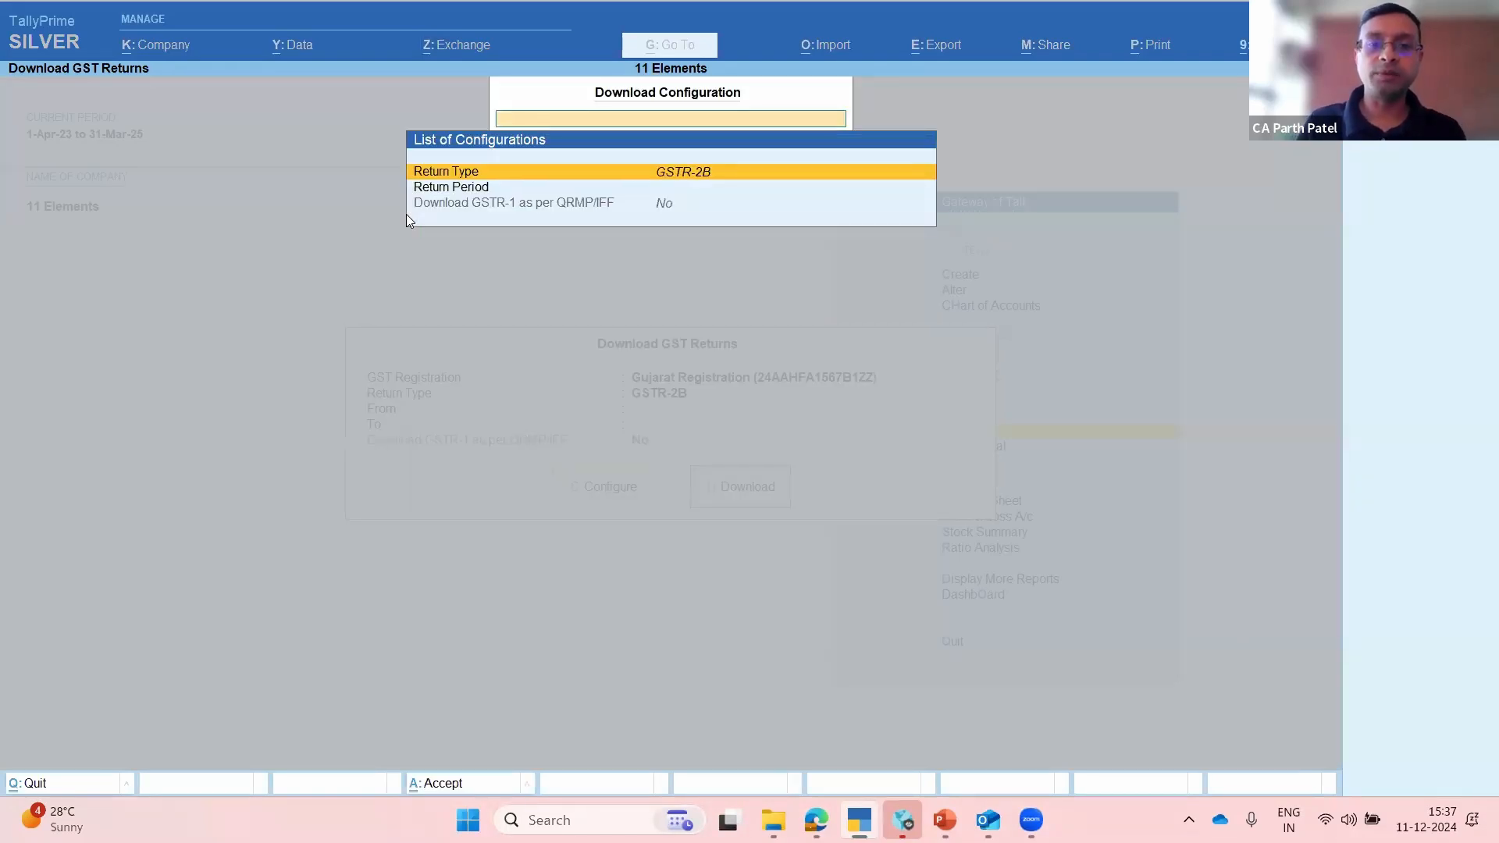
{"action": "key", "text": "Return"}
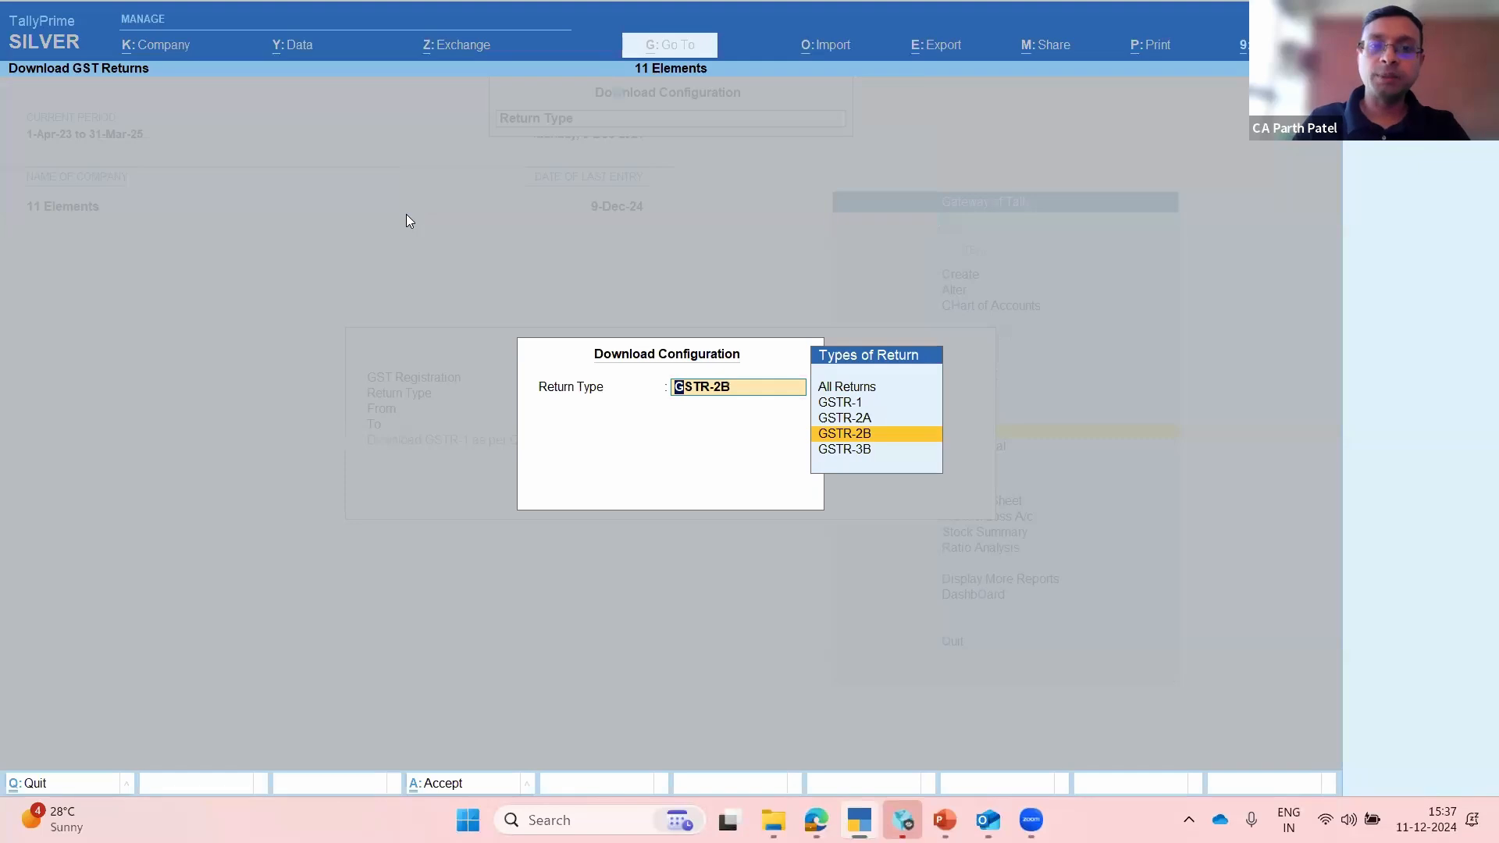
{"action": "key", "text": "Down"}
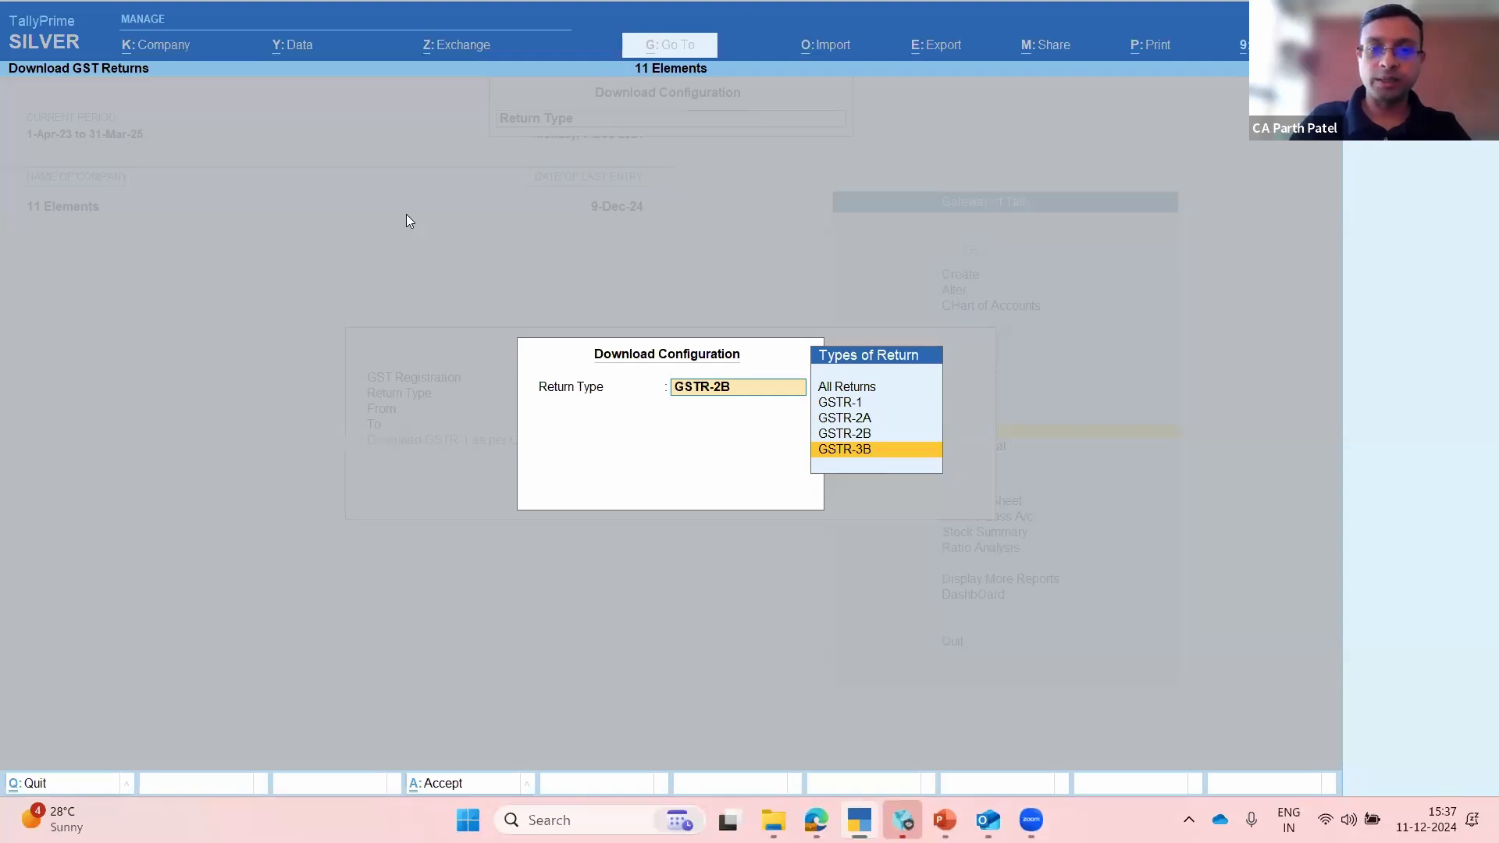
{"action": "key", "text": "Return"}
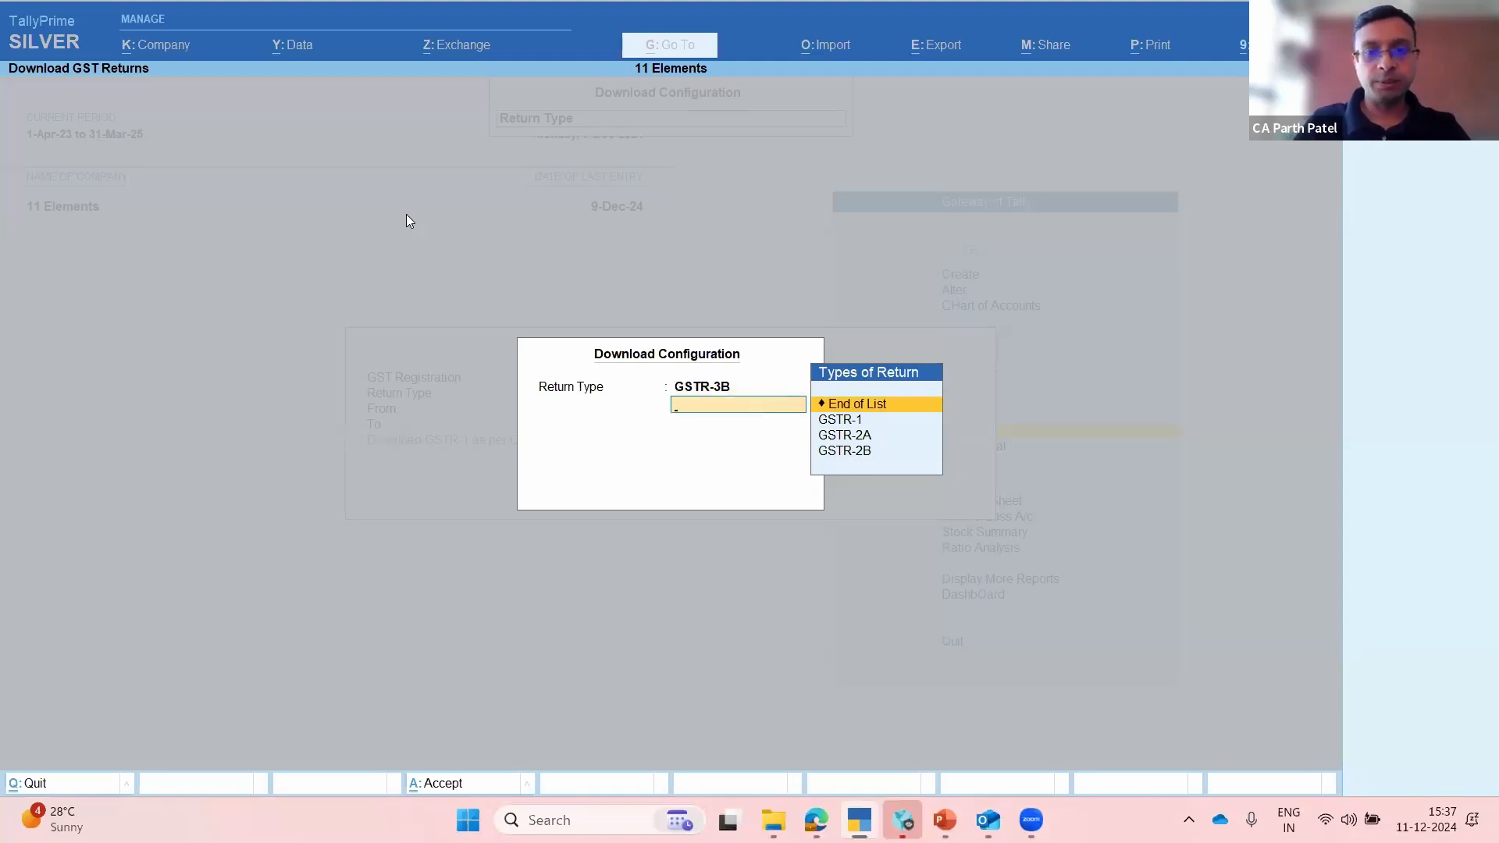
{"action": "key", "text": "Return"}
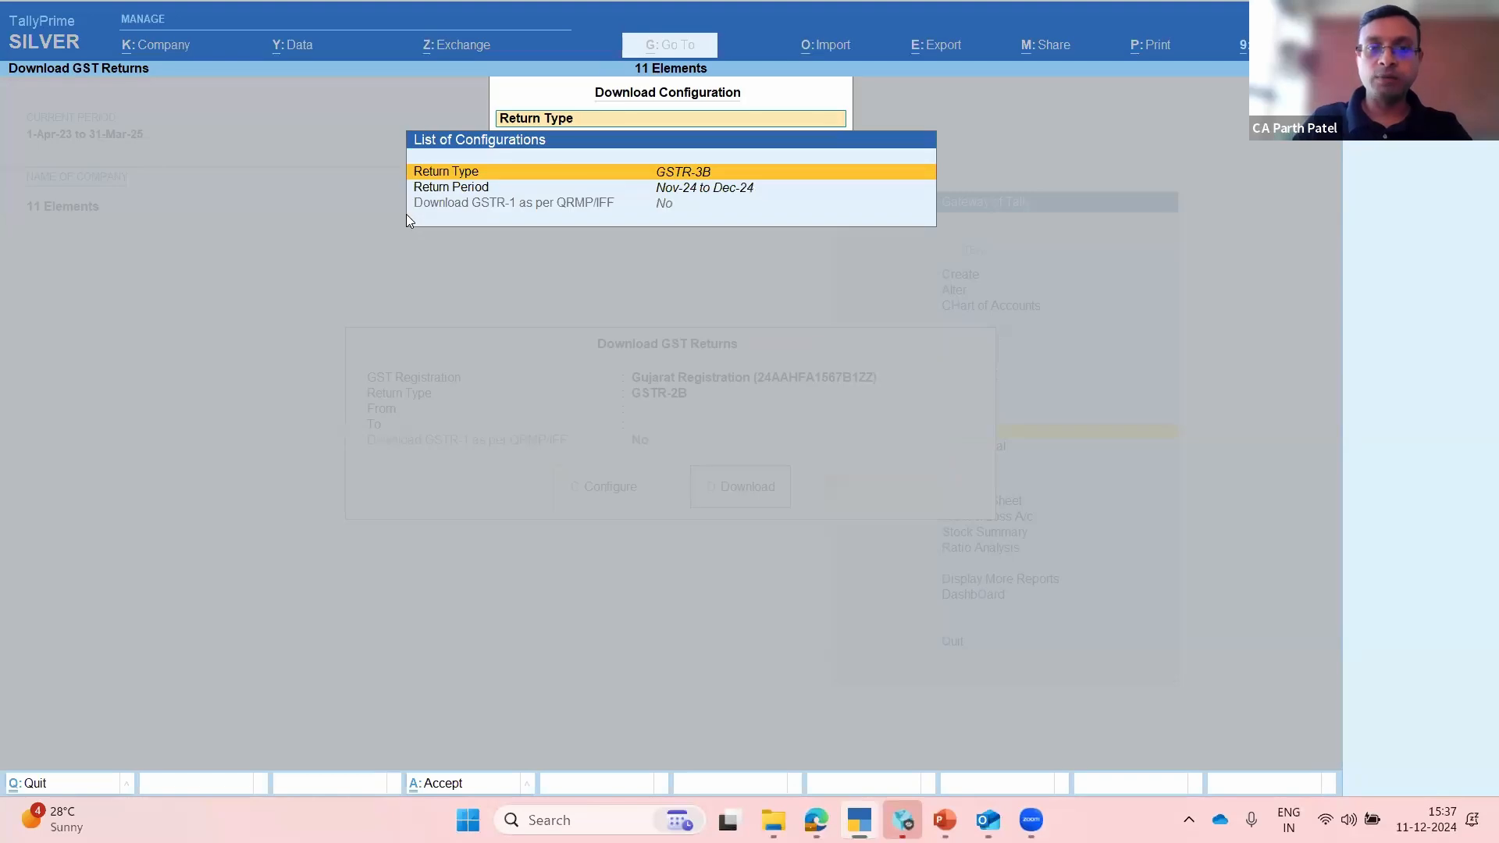
Step: Set the download's return period from Apr-23 to Mar-24 and accept the download configuration
{"action": "key", "text": "Down"}
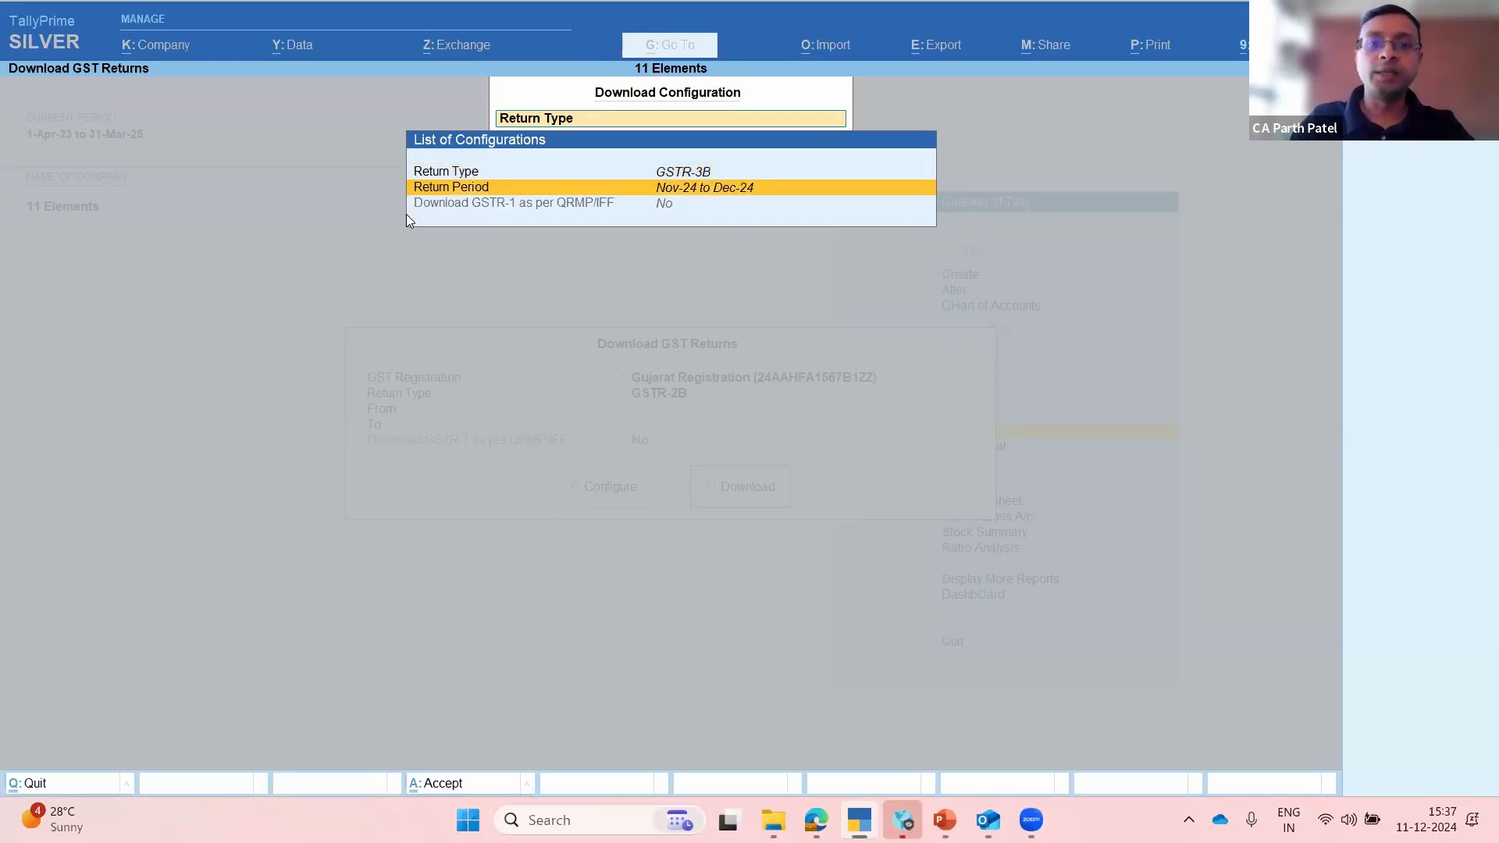
{"action": "key", "text": "Return"}
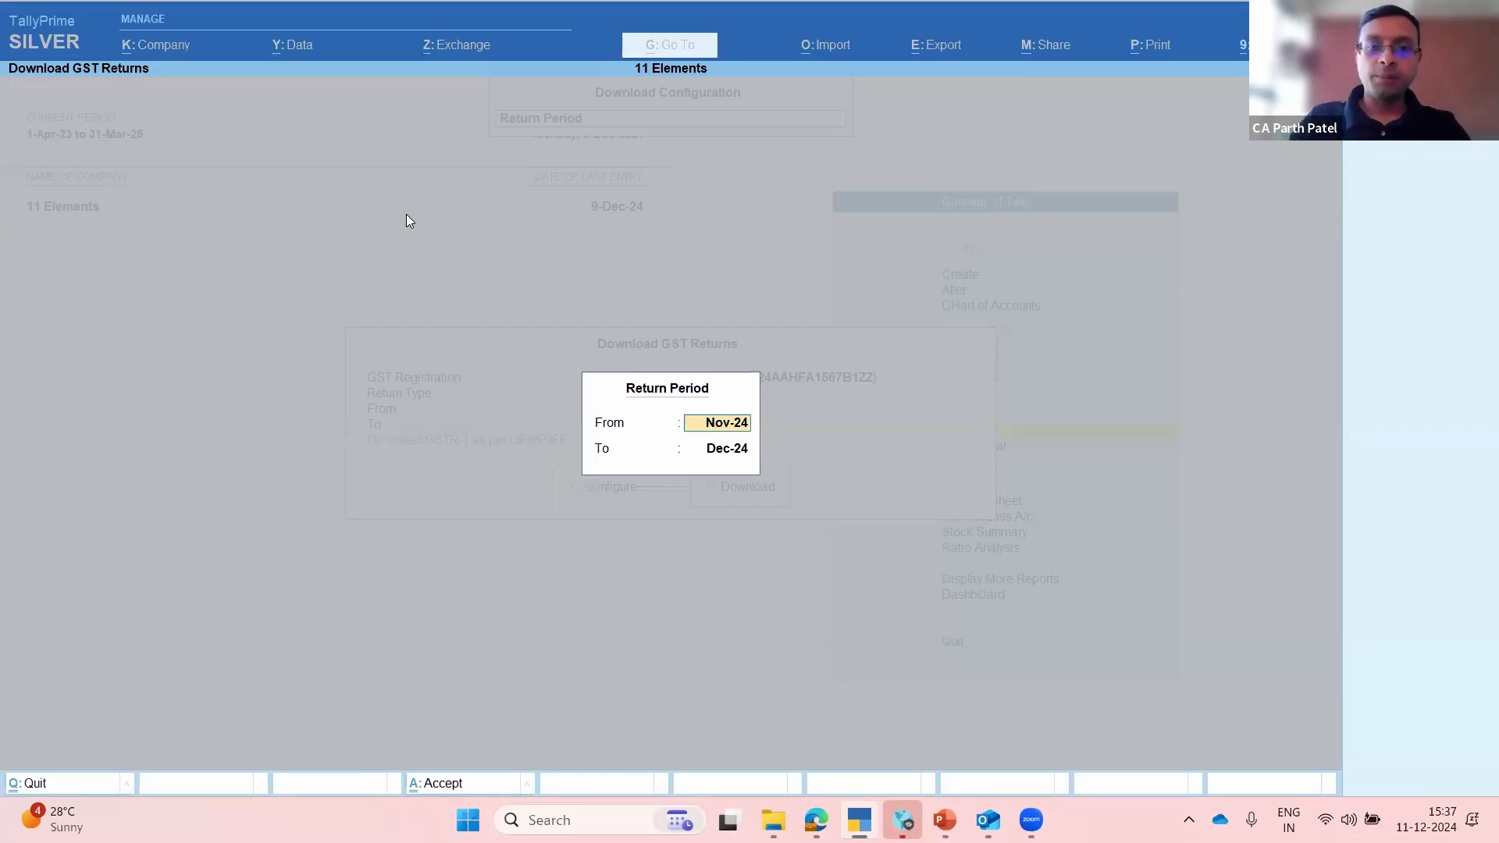
{"action": "type", "text": "a"}
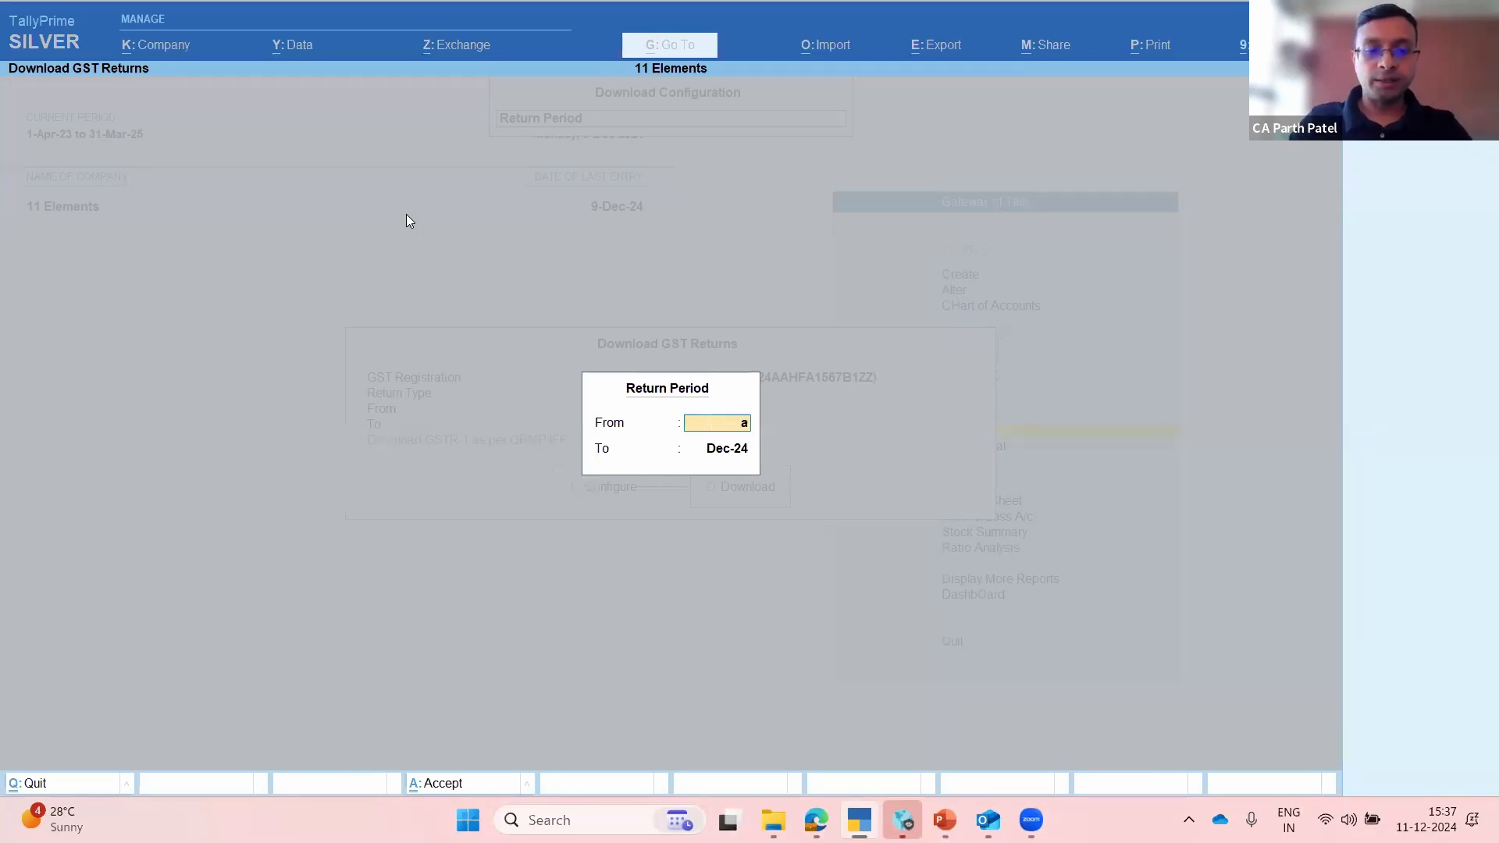
{"action": "type", "text": "pr23"}
{"action": "key", "text": "Return"}
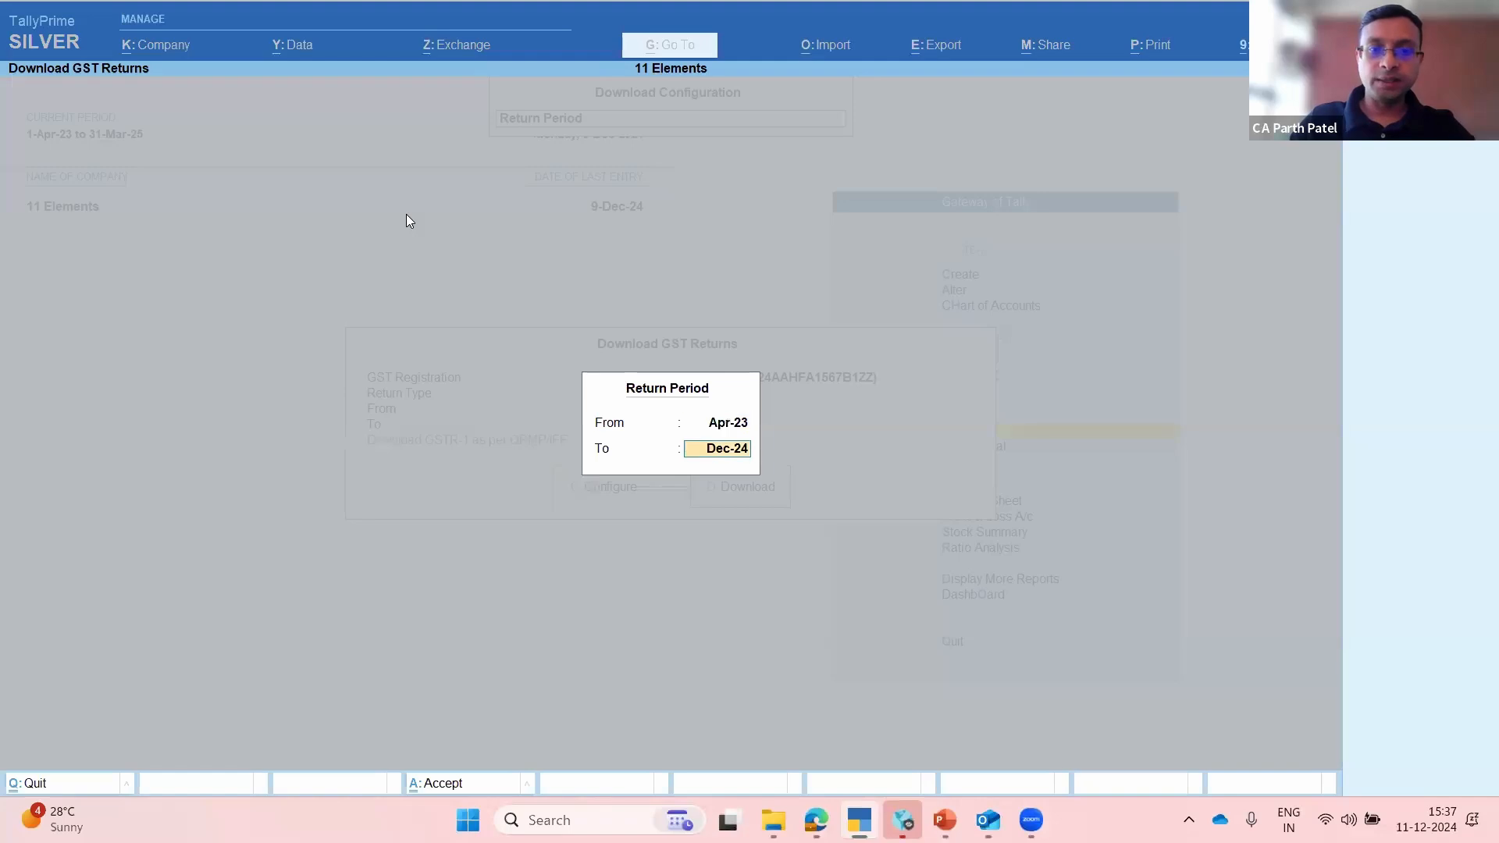
{"action": "type", "text": "mar24"}
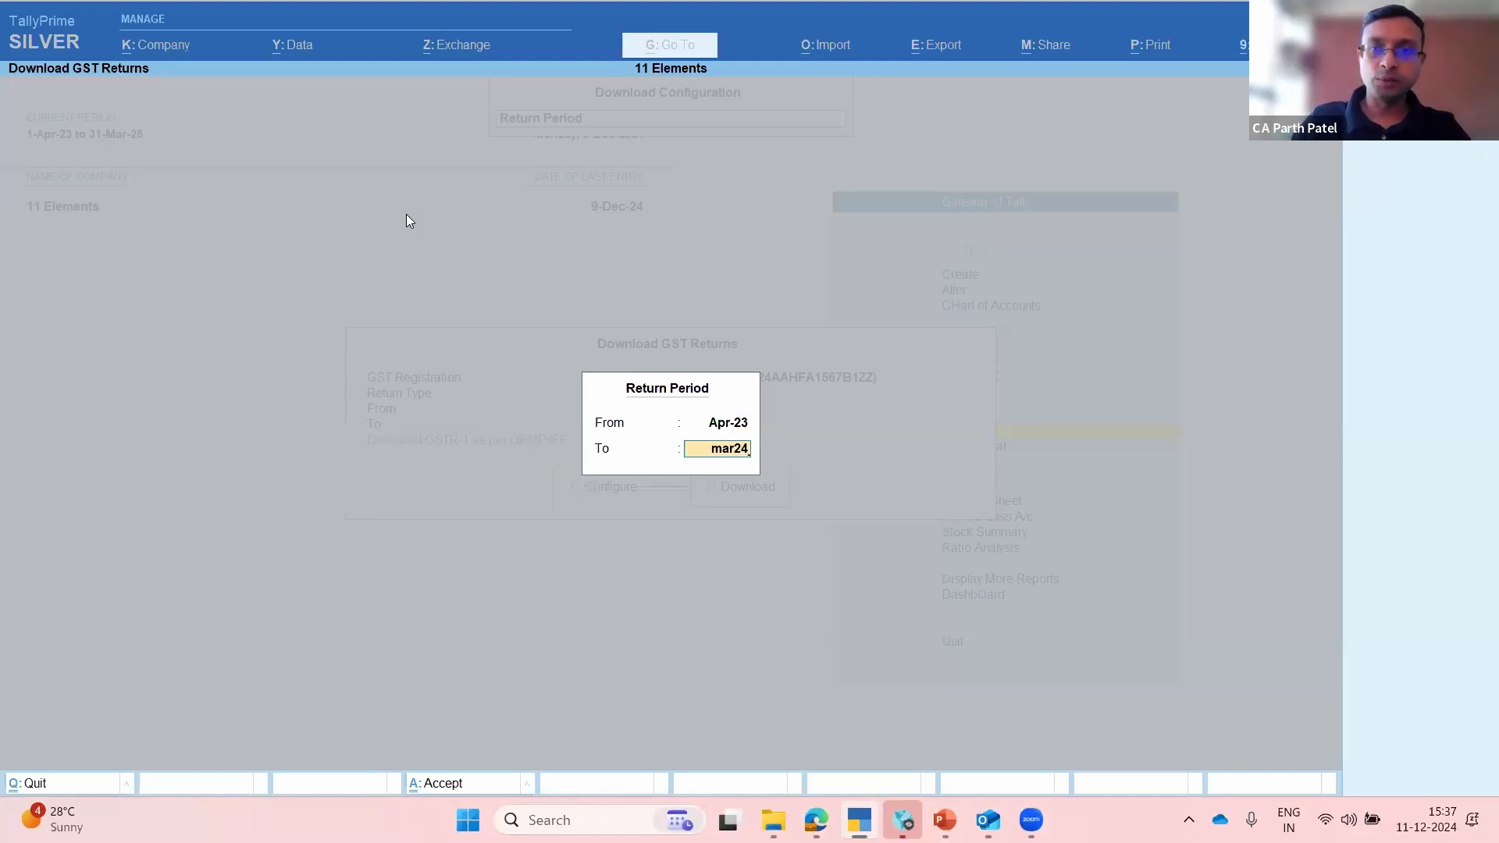
{"action": "key", "text": "Return"}
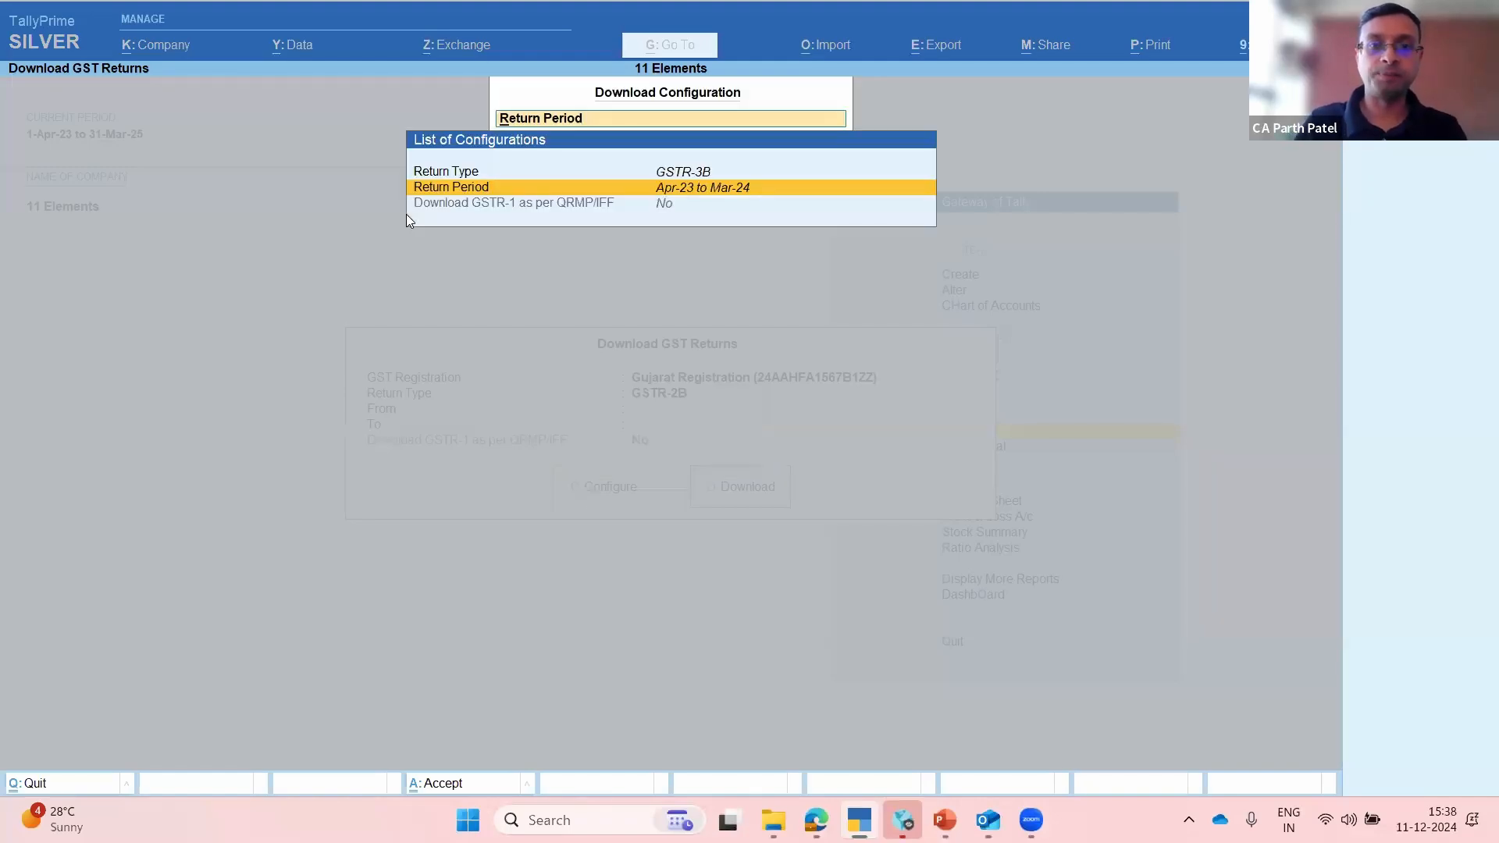
{"action": "key", "text": "Down"}
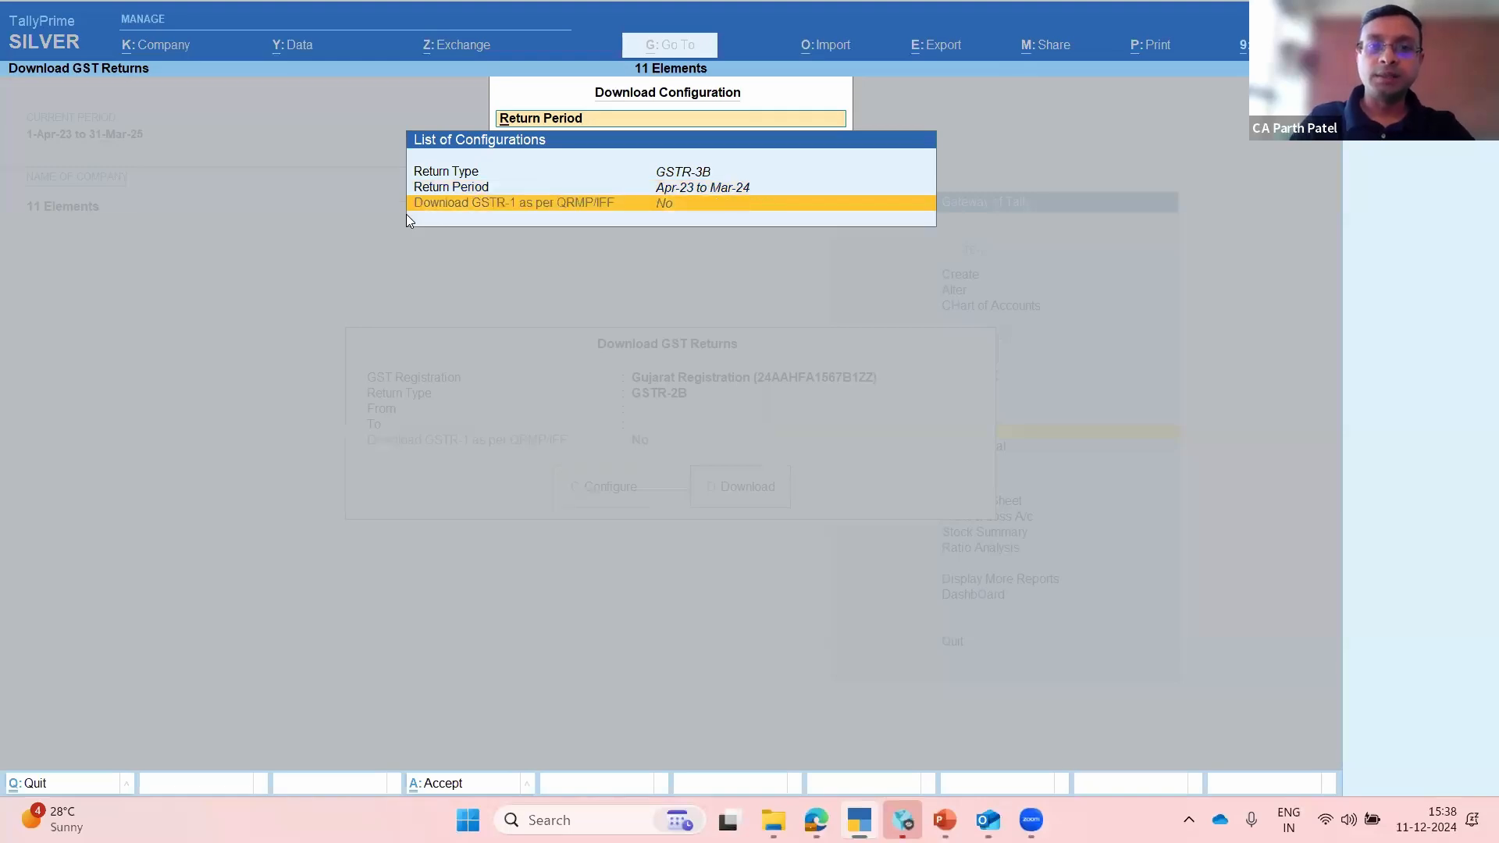
{"action": "key", "text": "Up"}
{"action": "key", "text": "Up"}
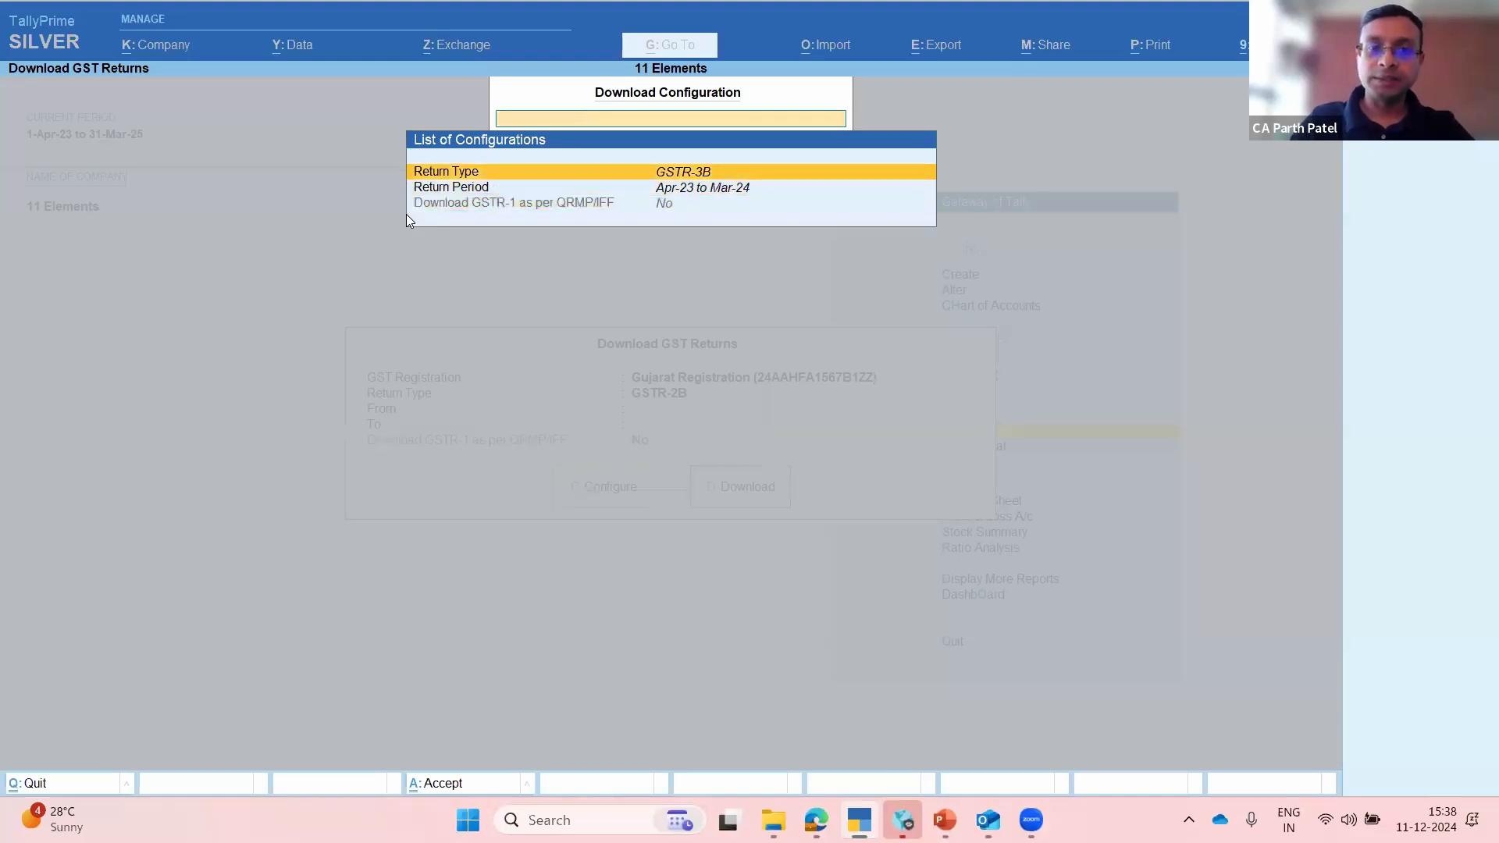
{"action": "key", "text": "ctrl+a"}
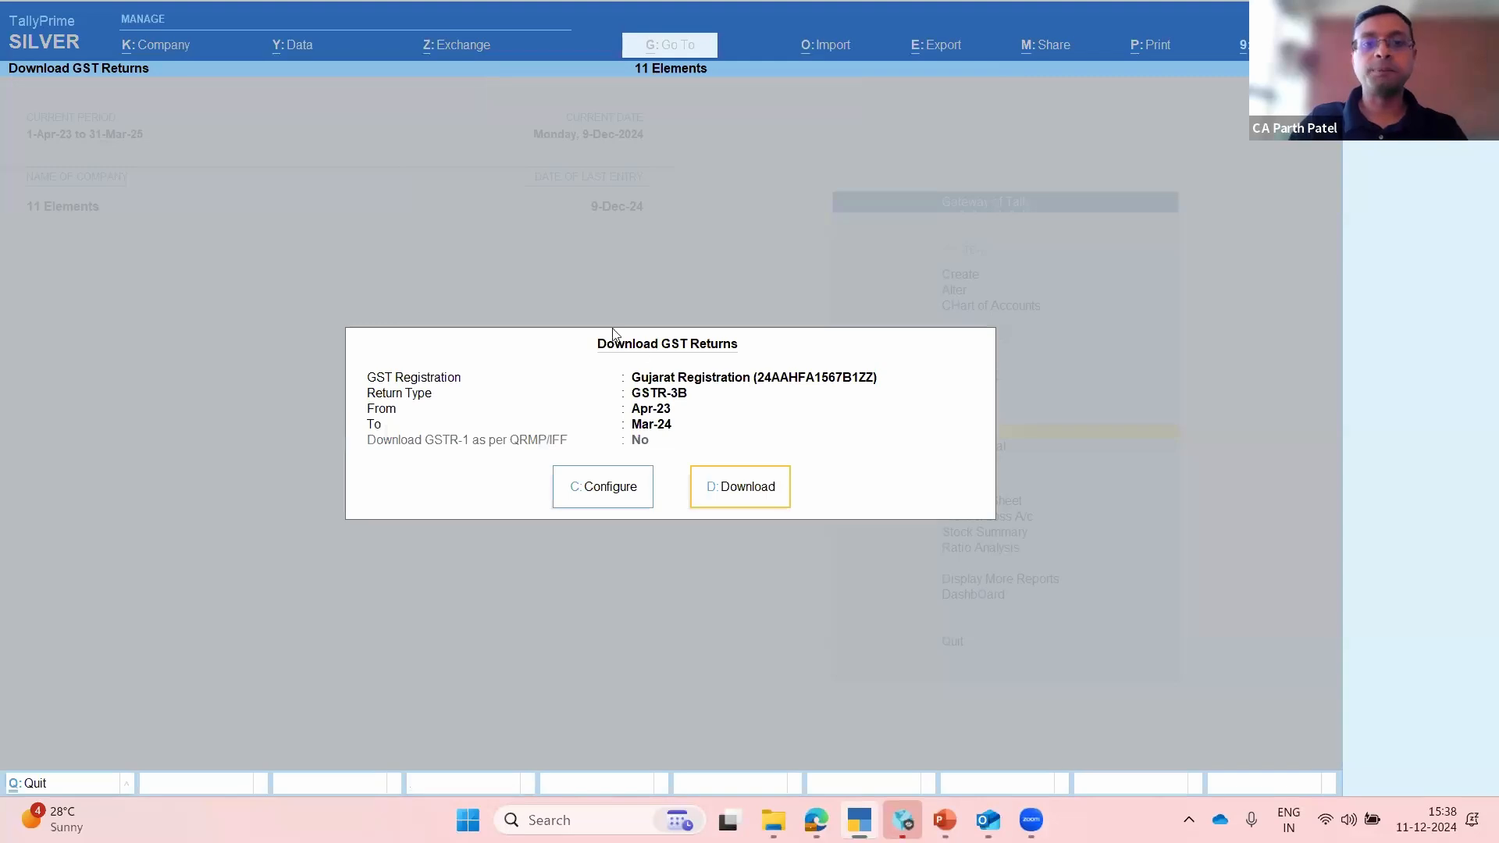
Step: Download the configured GSTR-3B returns, overriding the previously downloaded data, and stay at the Gateway of Tally
{"action": "left_click", "coordinate": [767, 487]}
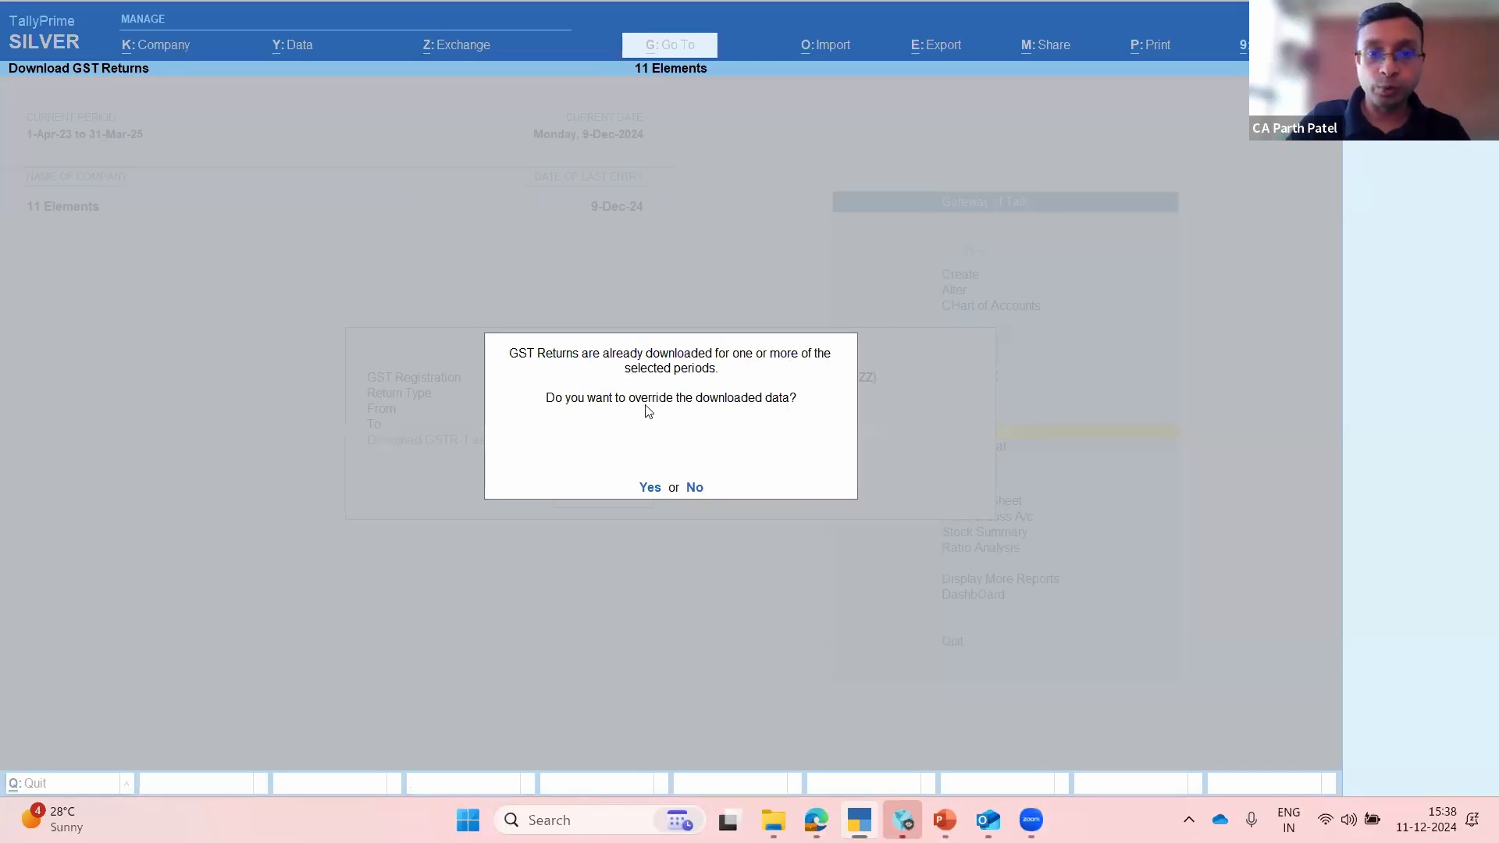
{"action": "left_click", "coordinate": [649, 488]}
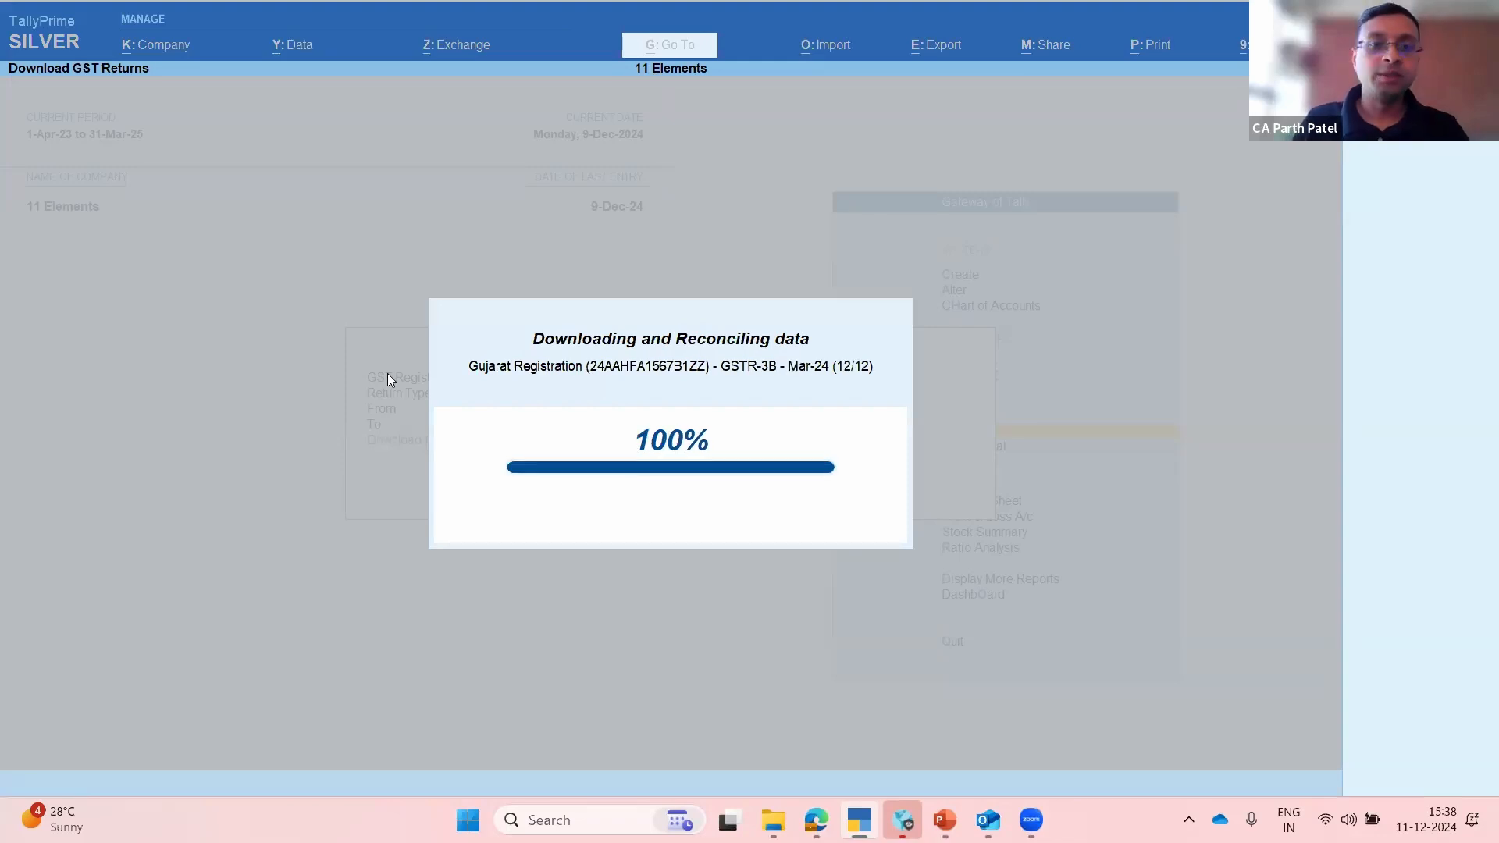
{"action": "key", "text": "Return"}
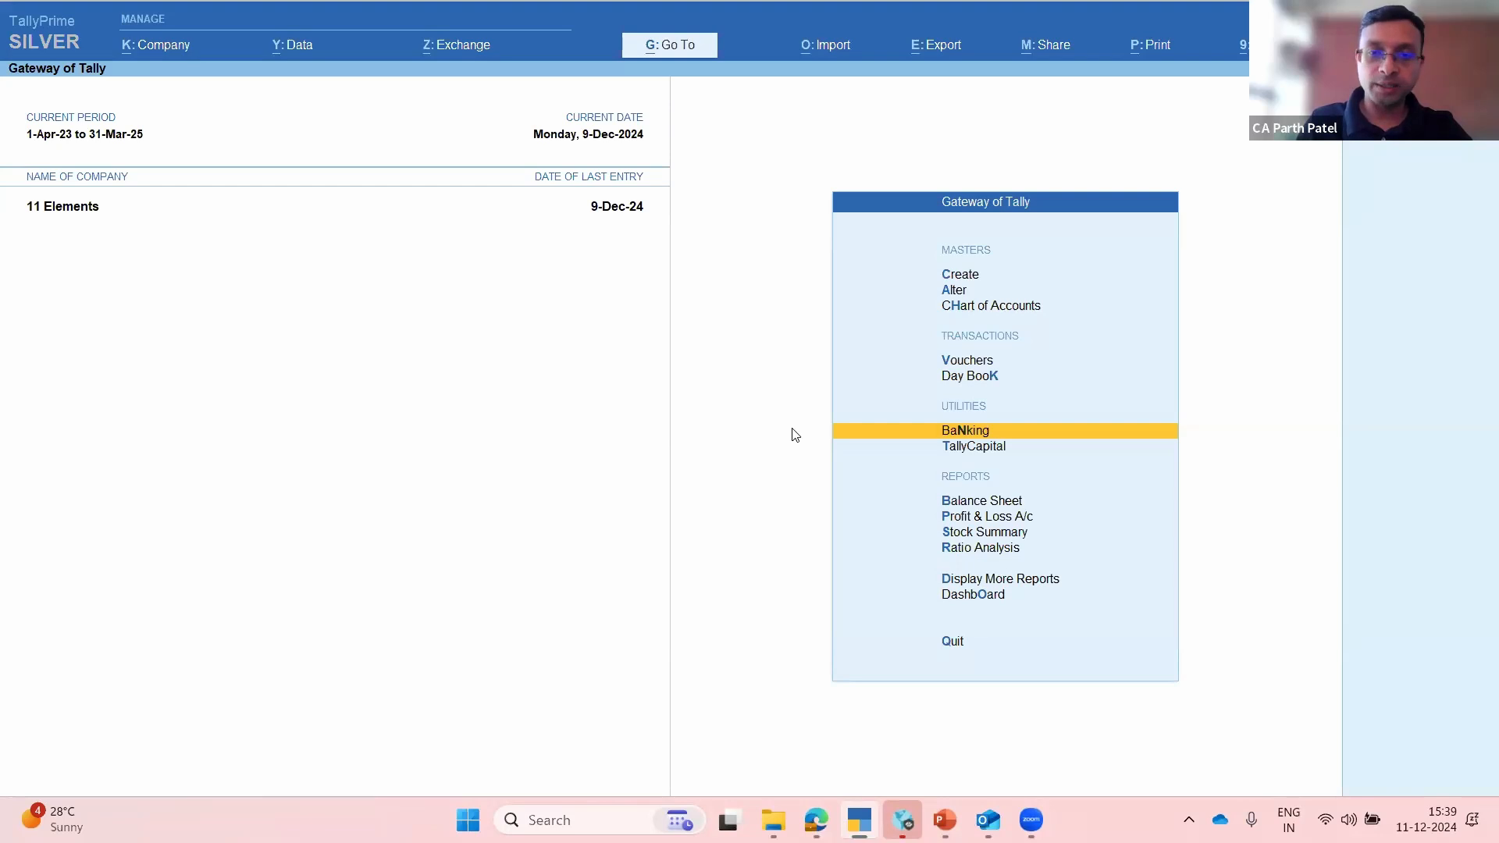
{"action": "key", "text": "Escape"}
{"action": "key", "text": "n"}
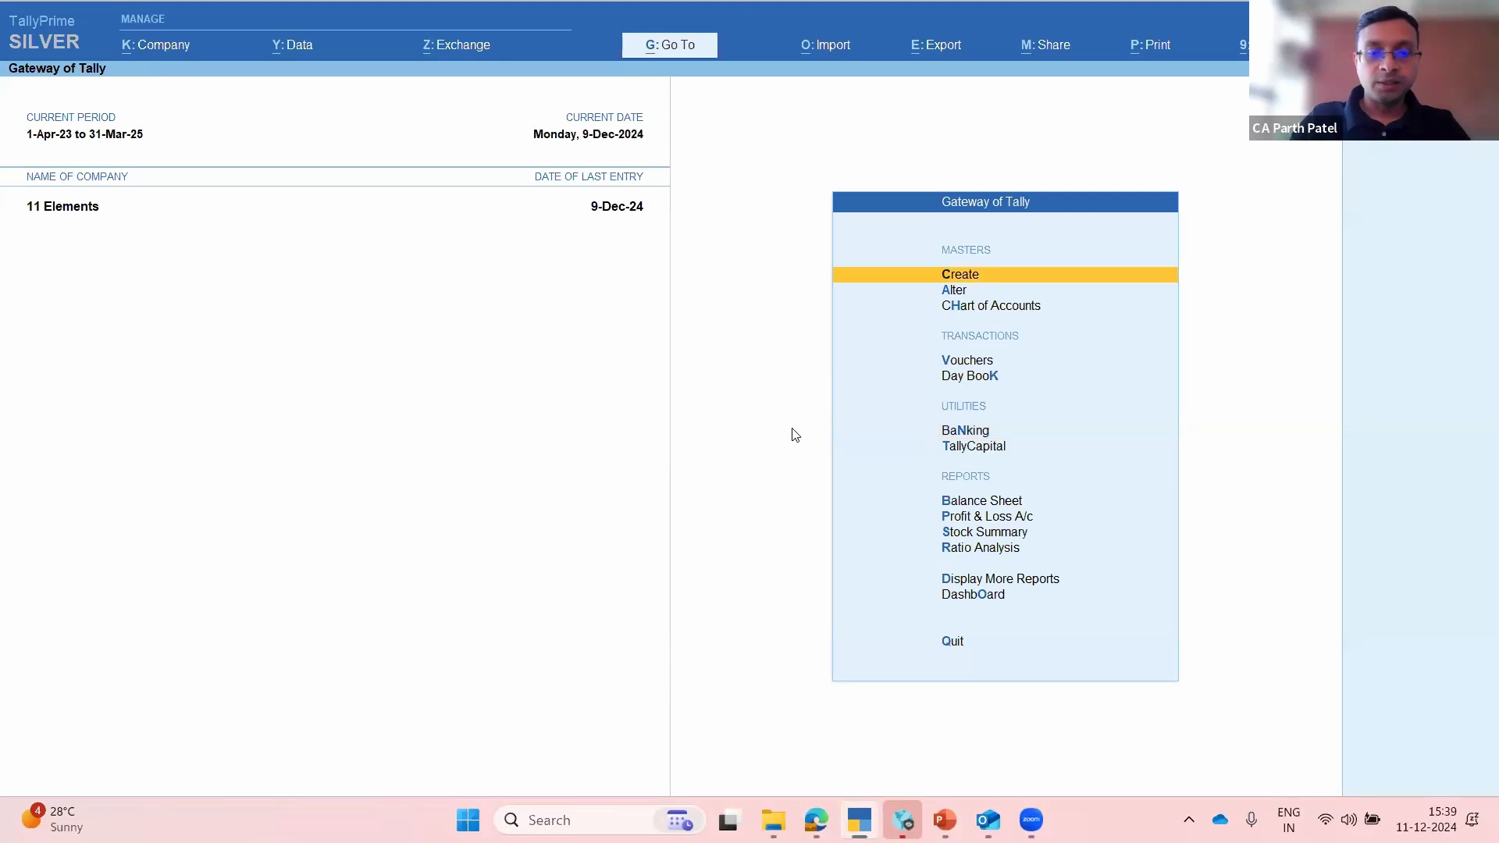
Step: Open the GSTR-3B report from the Gateway of Tally
{"action": "key", "text": "alt+g"}
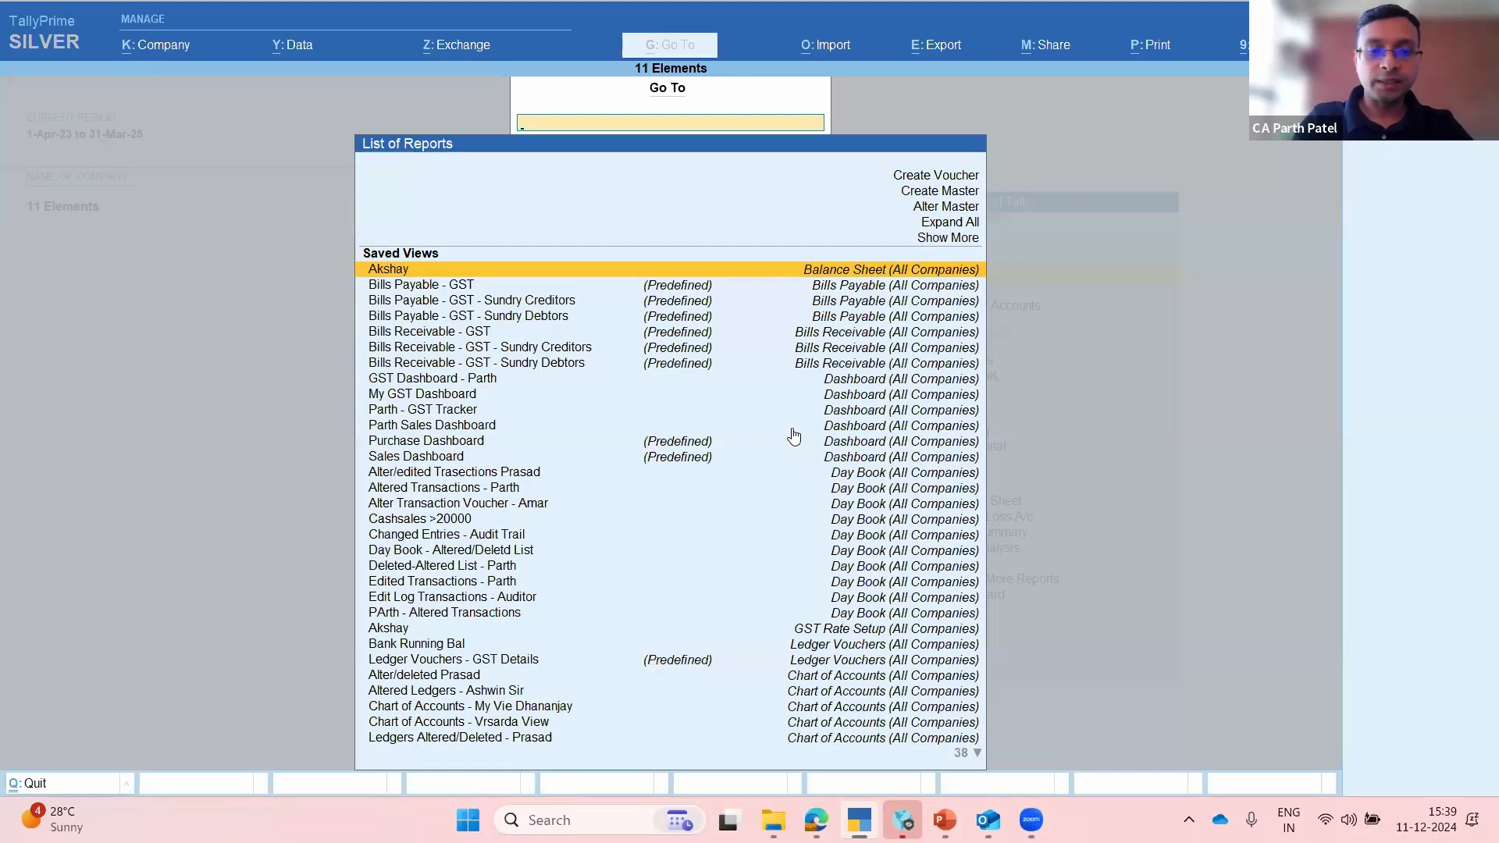
{"action": "type", "text": "Gstr3b"}
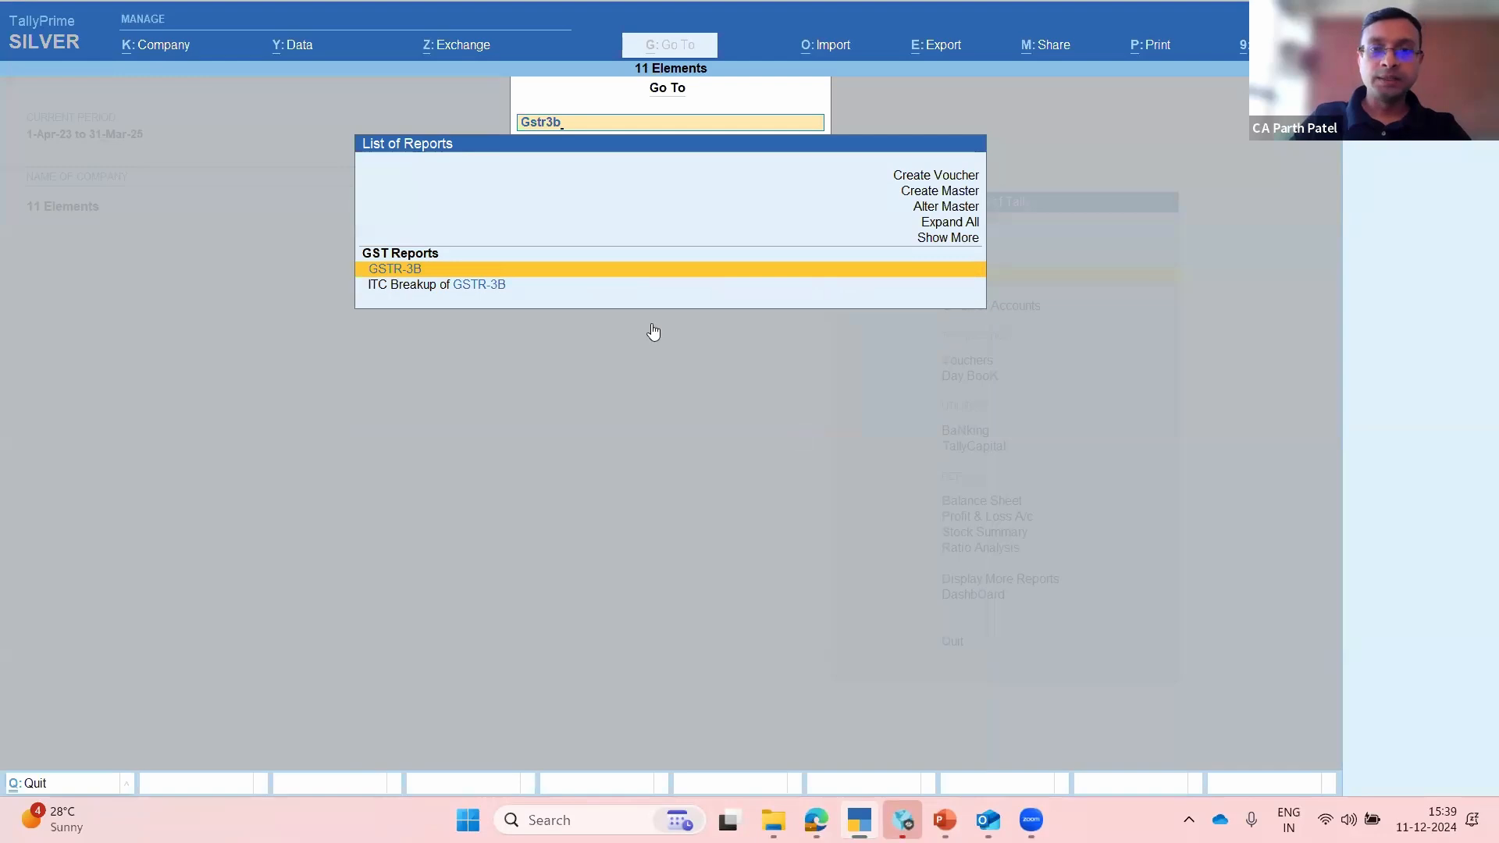
{"action": "key", "text": "Return"}
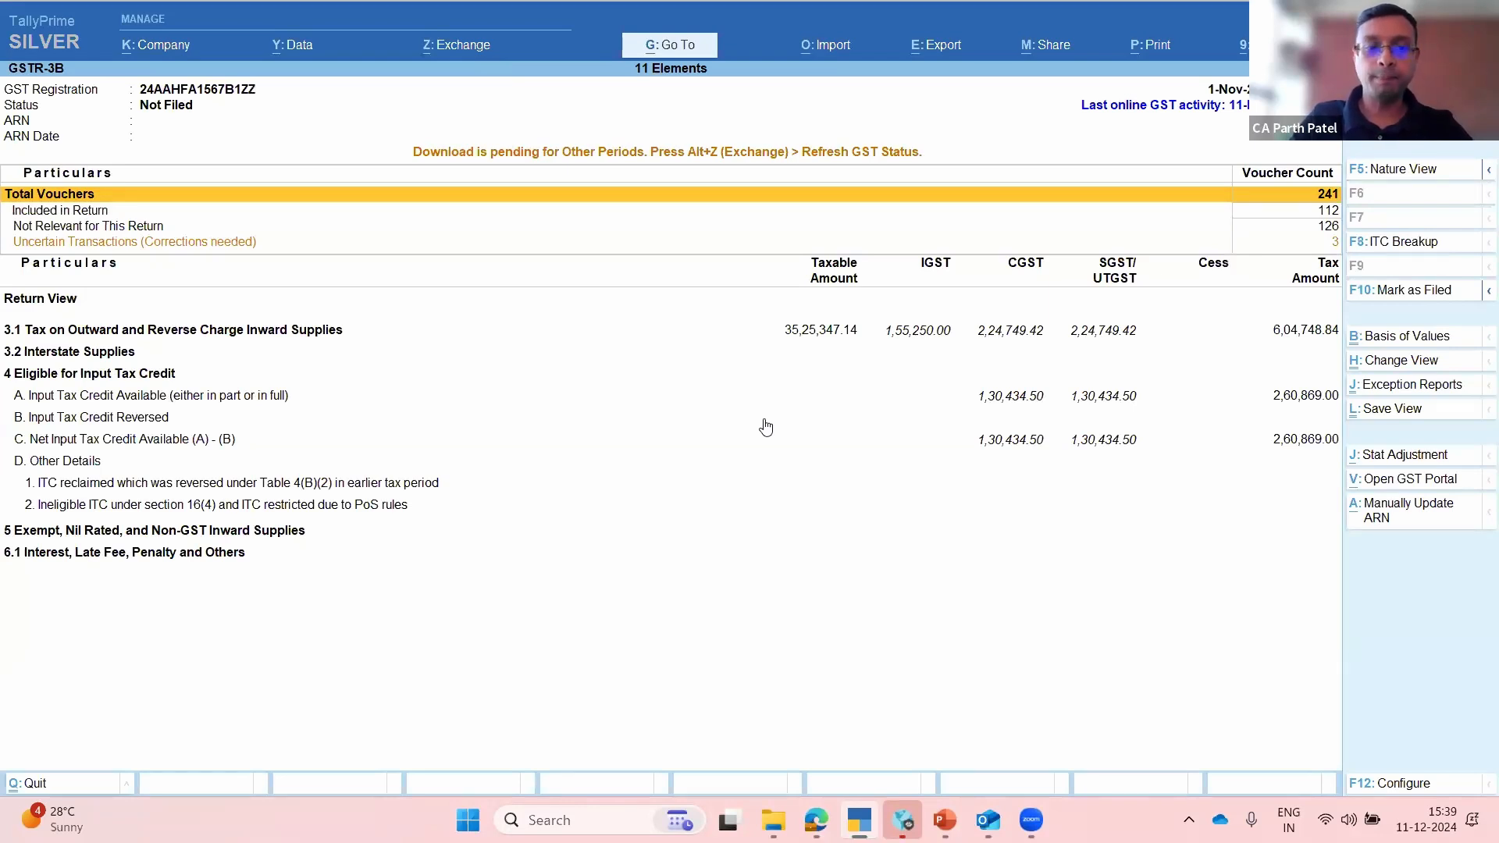
Step: Set the GSTR-3B report period from April 2023 to March 2024
{"action": "key", "text": "alt+F2"}
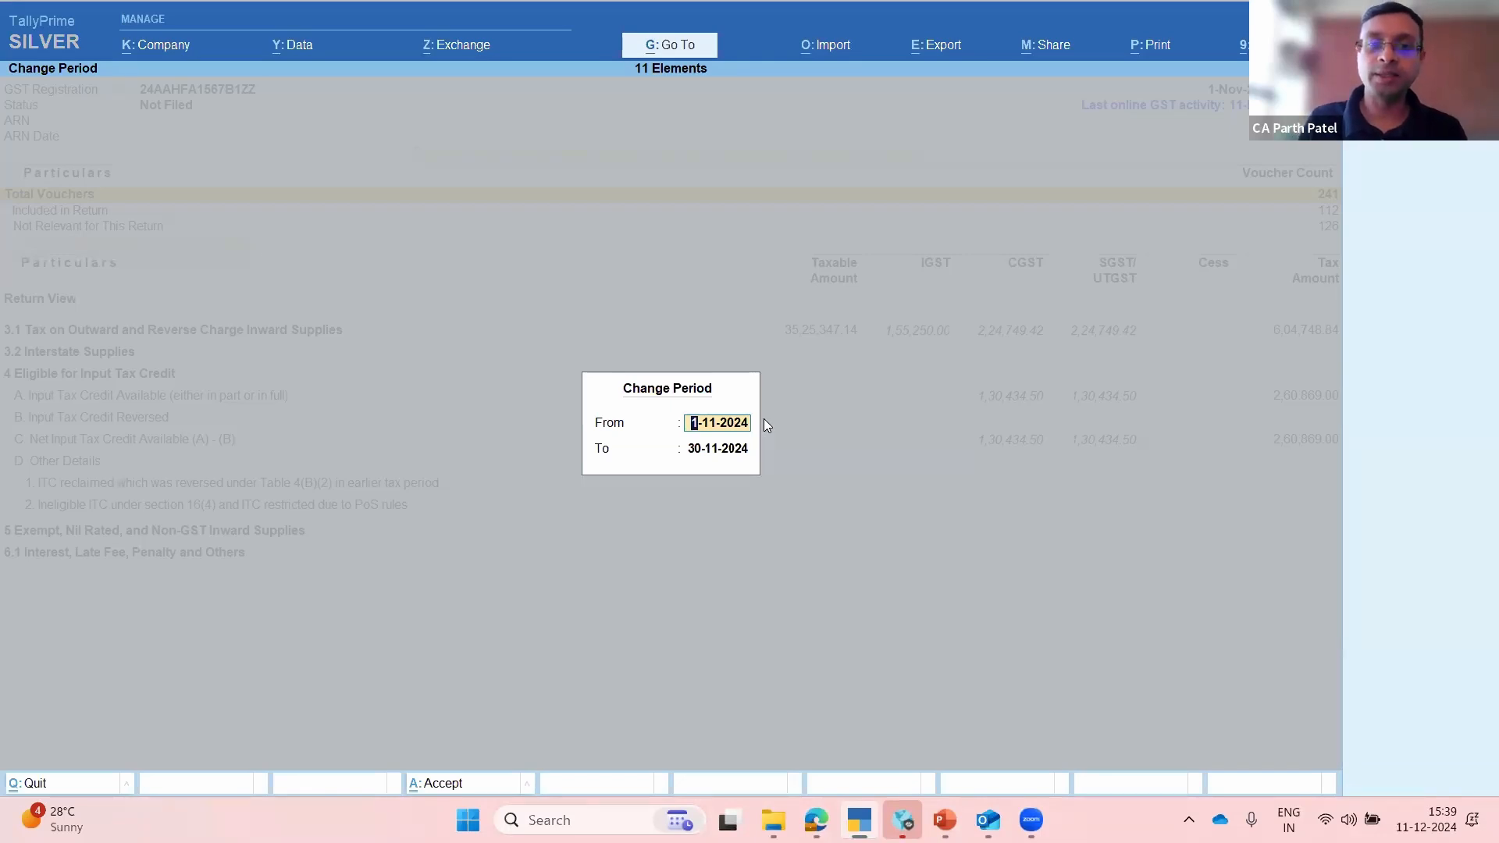
{"action": "type", "text": "apr"}
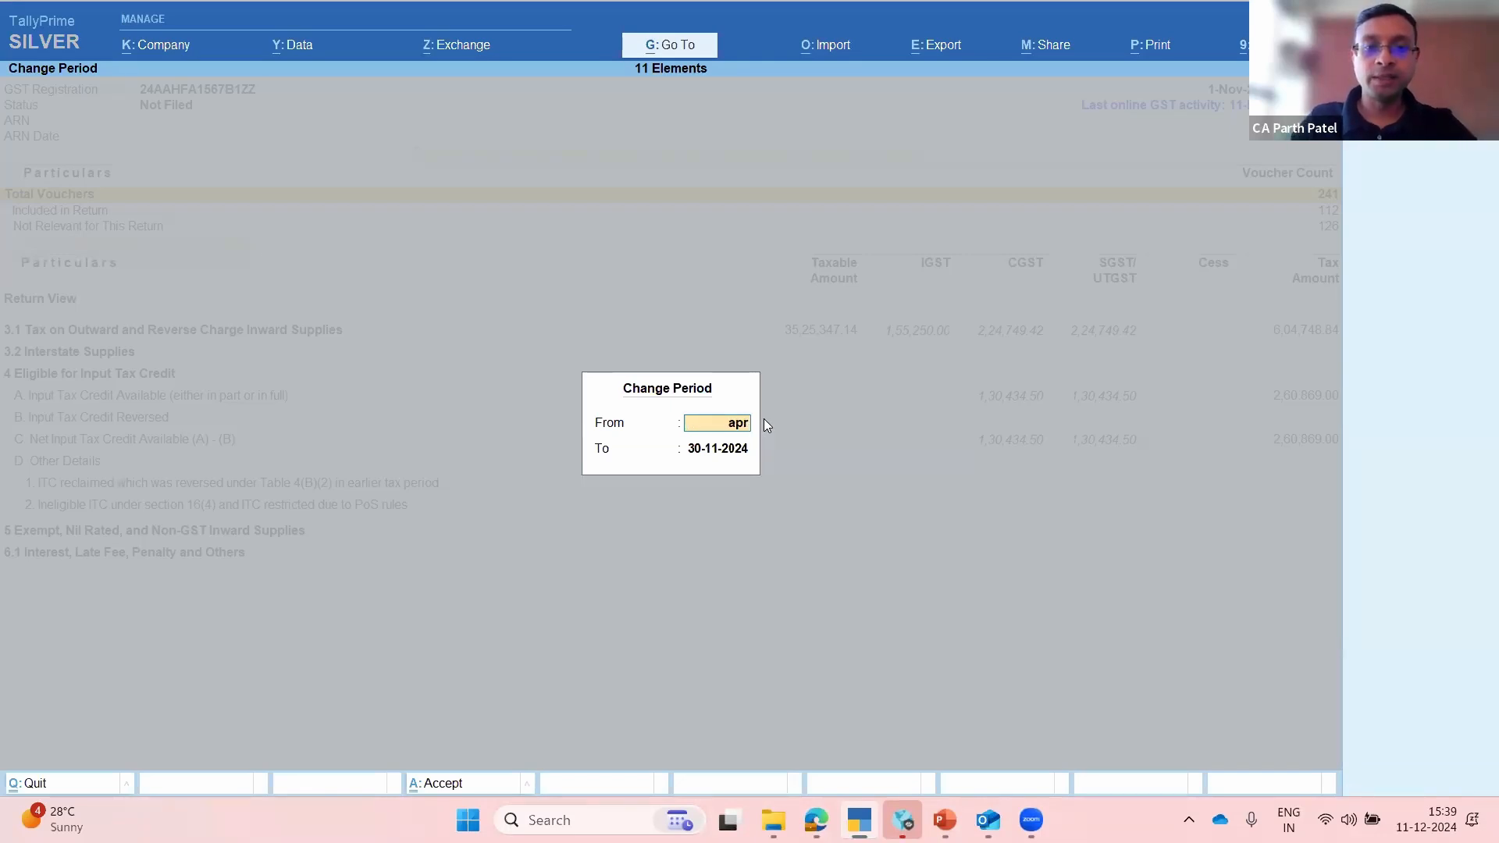
{"action": "type", "text": "23"}
{"action": "key", "text": "Return"}
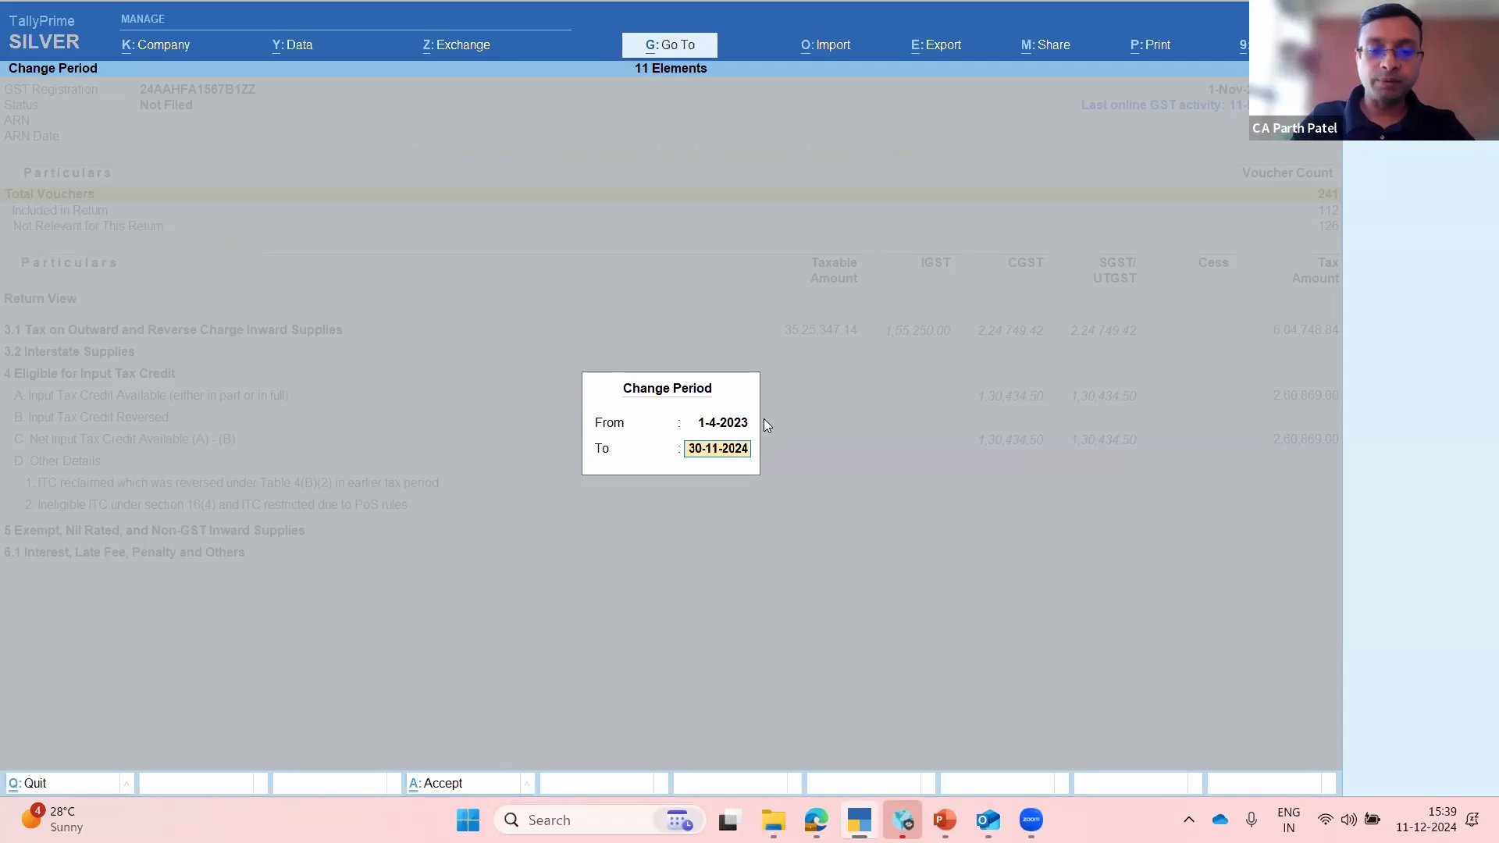
{"action": "type", "text": "ma"}
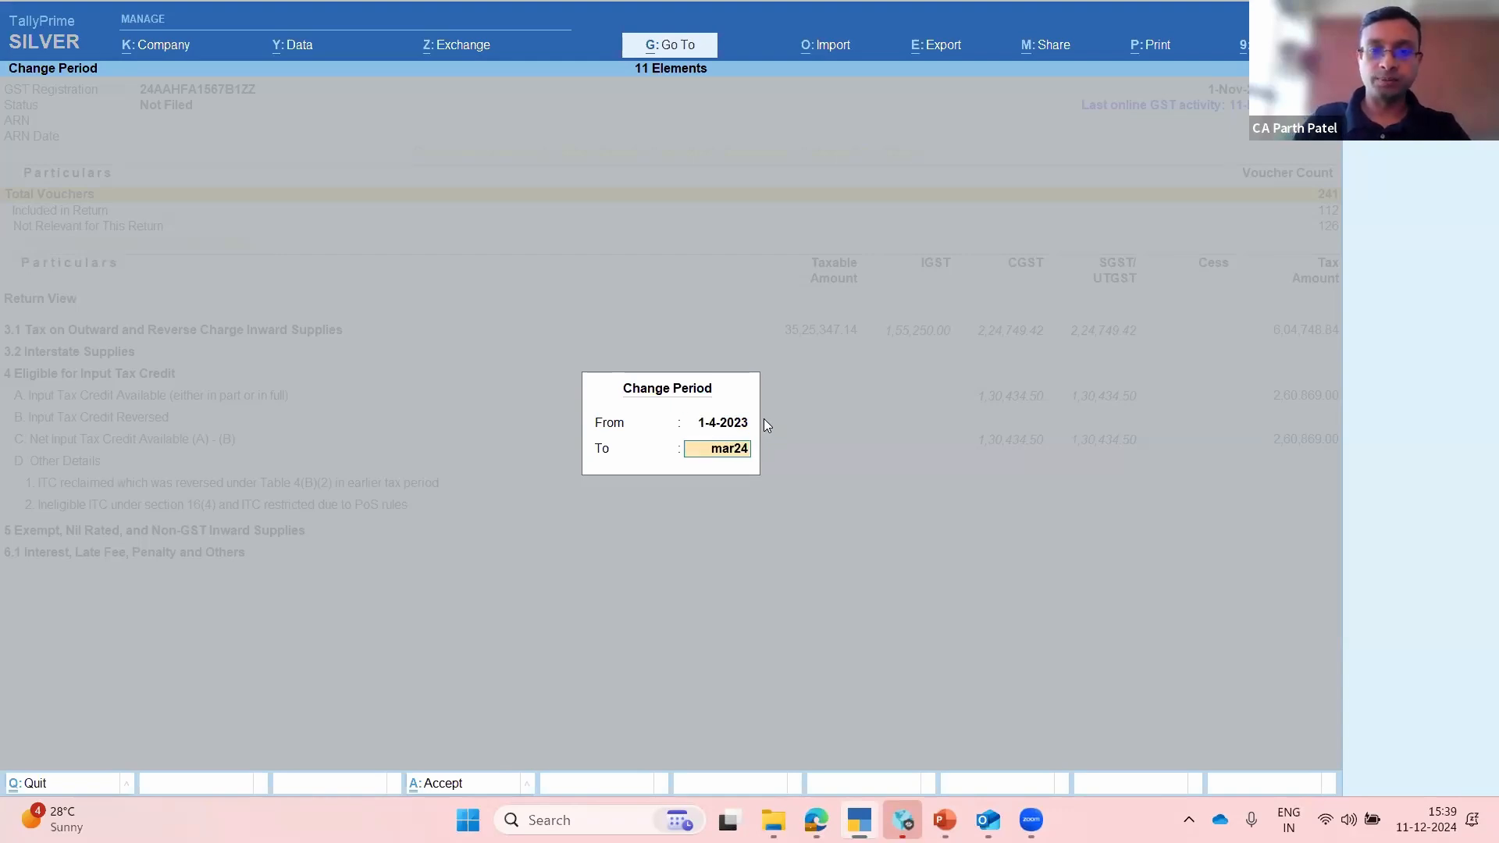
{"action": "type", "text": "r24"}
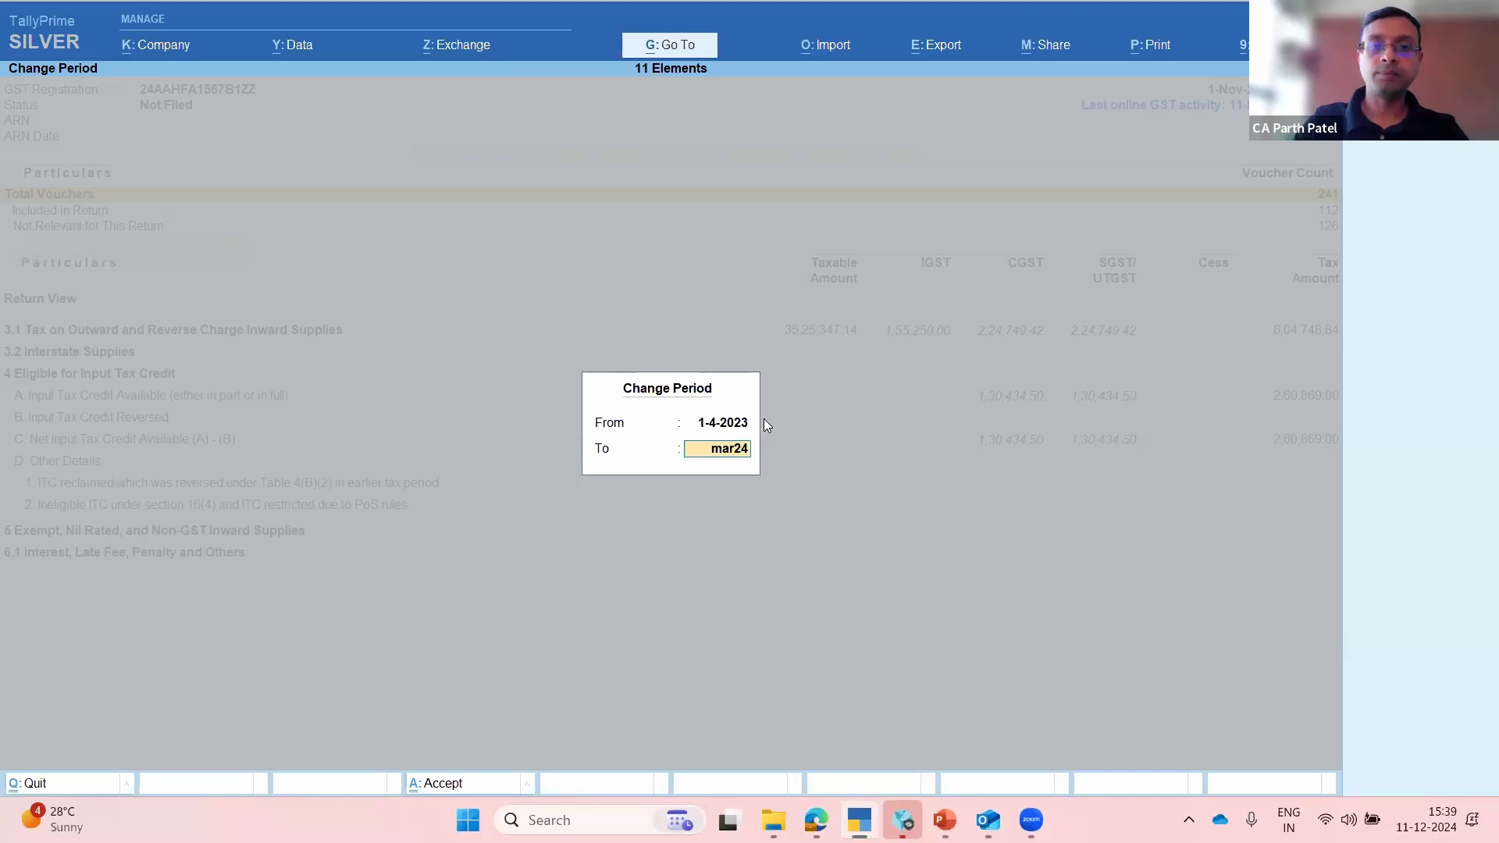
{"action": "key", "text": "Return"}
{"action": "key", "text": "Down"}
{"action": "key", "text": "Down"}
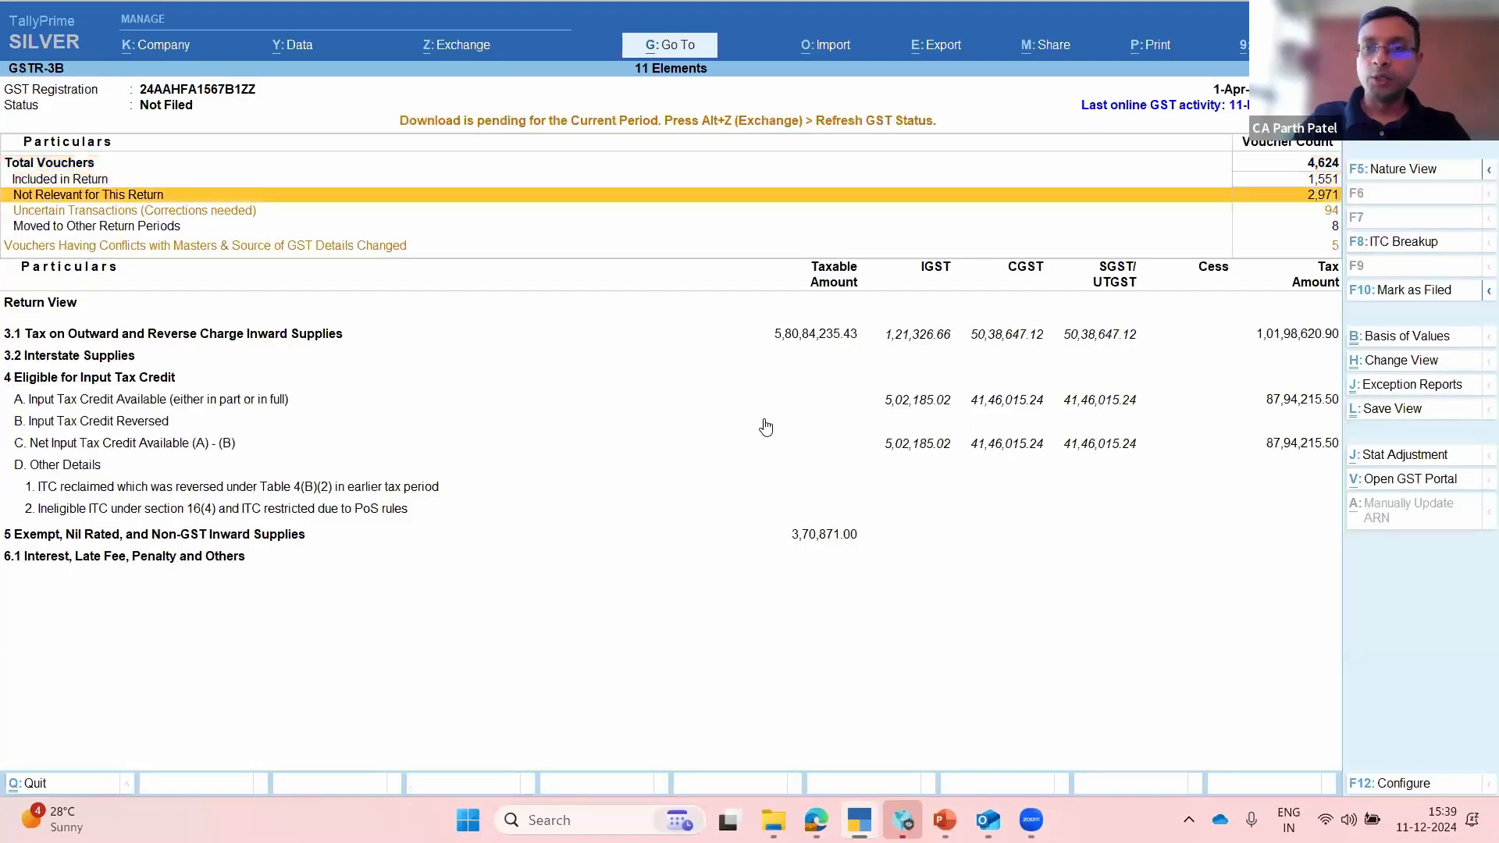
{"action": "key", "text": "Up"}
{"action": "key", "text": "Up"}
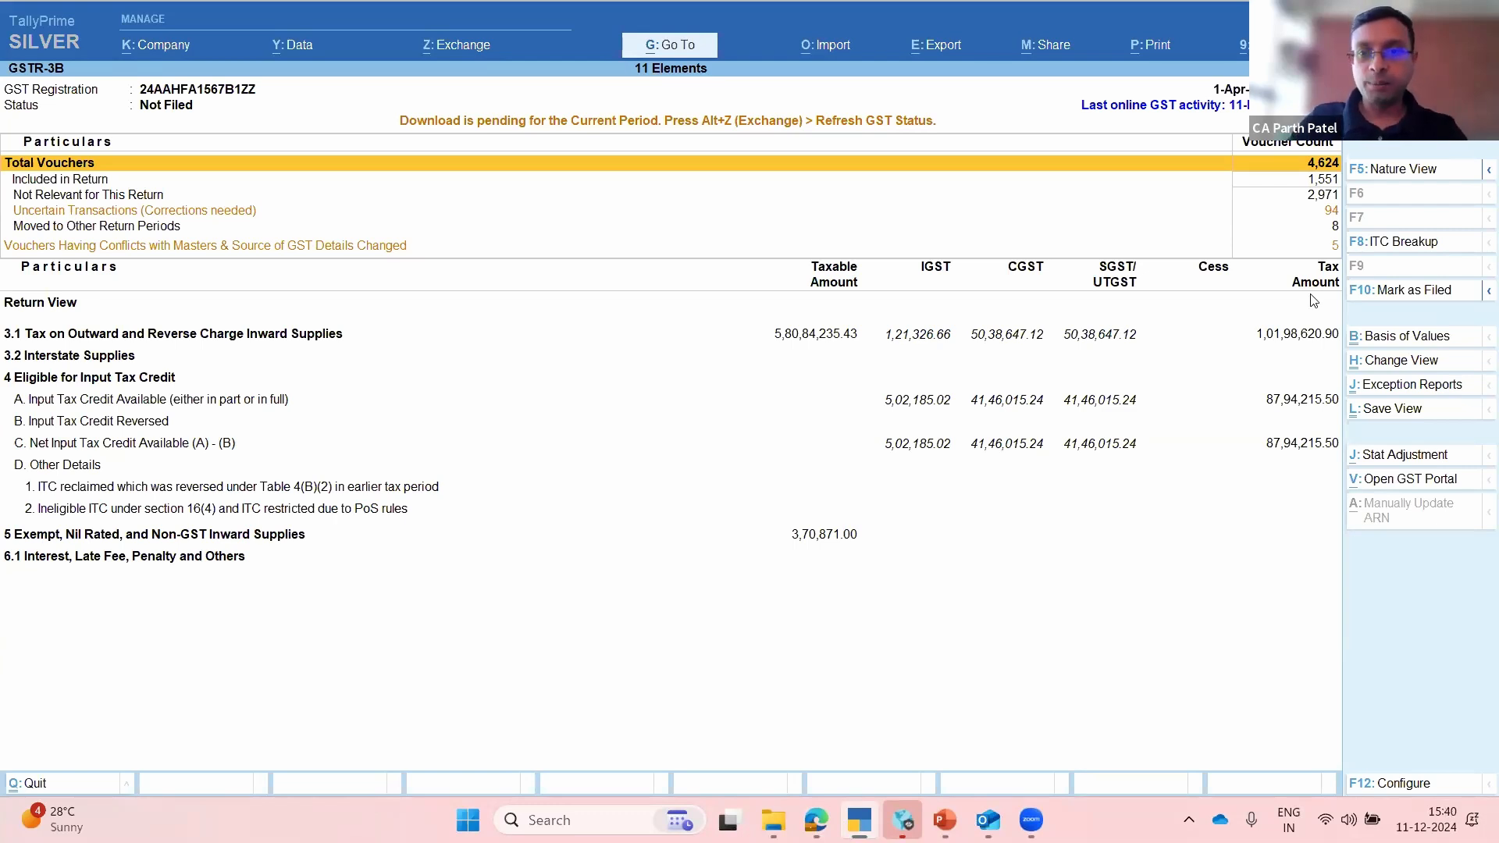
Step: Set the report's method of showing values from Portal to Comparison of Books & Portal Values
{"action": "left_click", "coordinate": [1410, 337]}
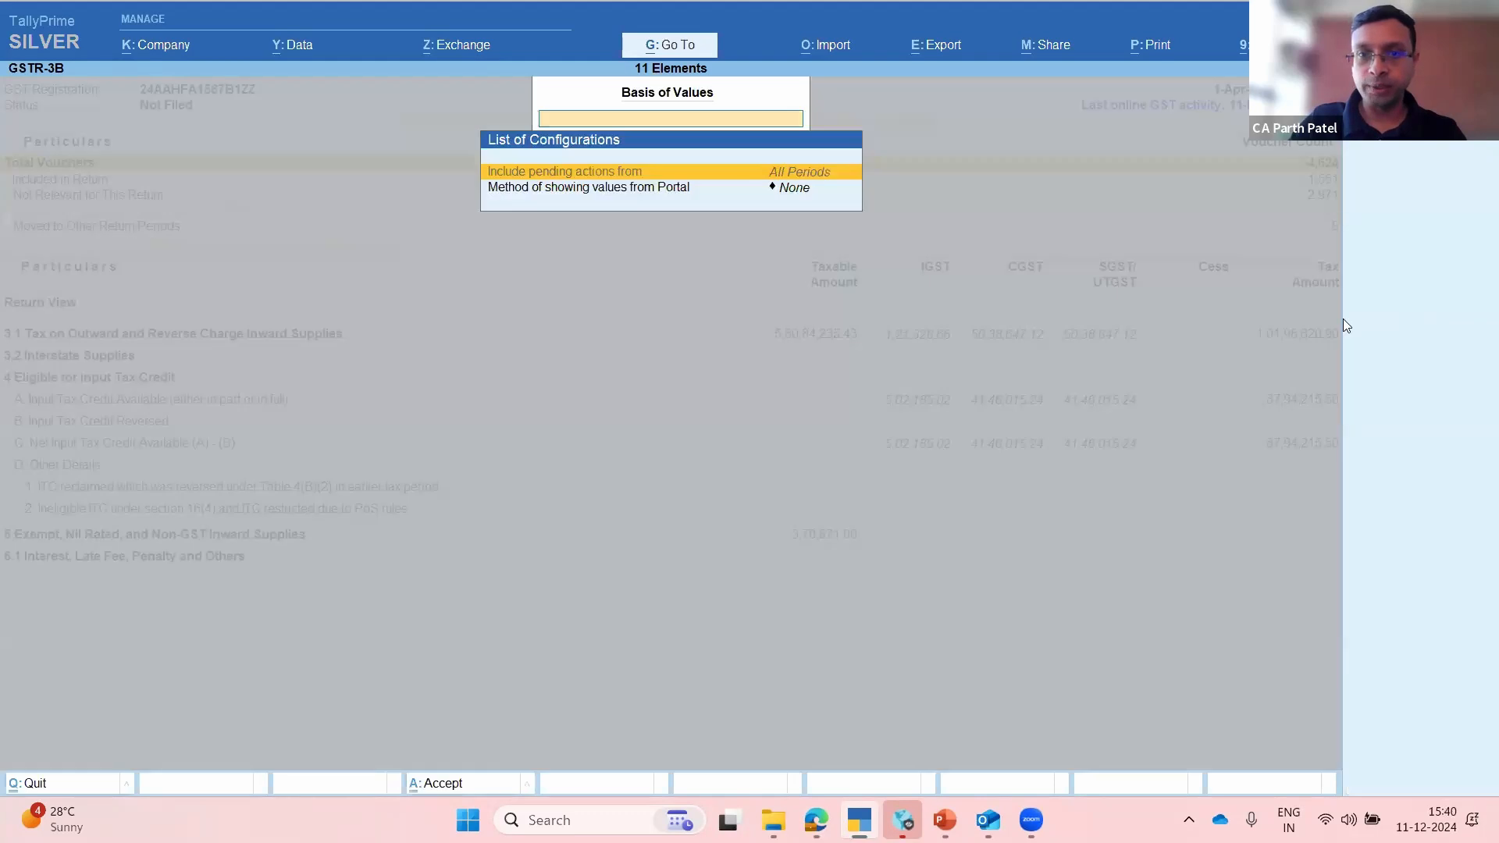
{"action": "key", "text": "Down"}
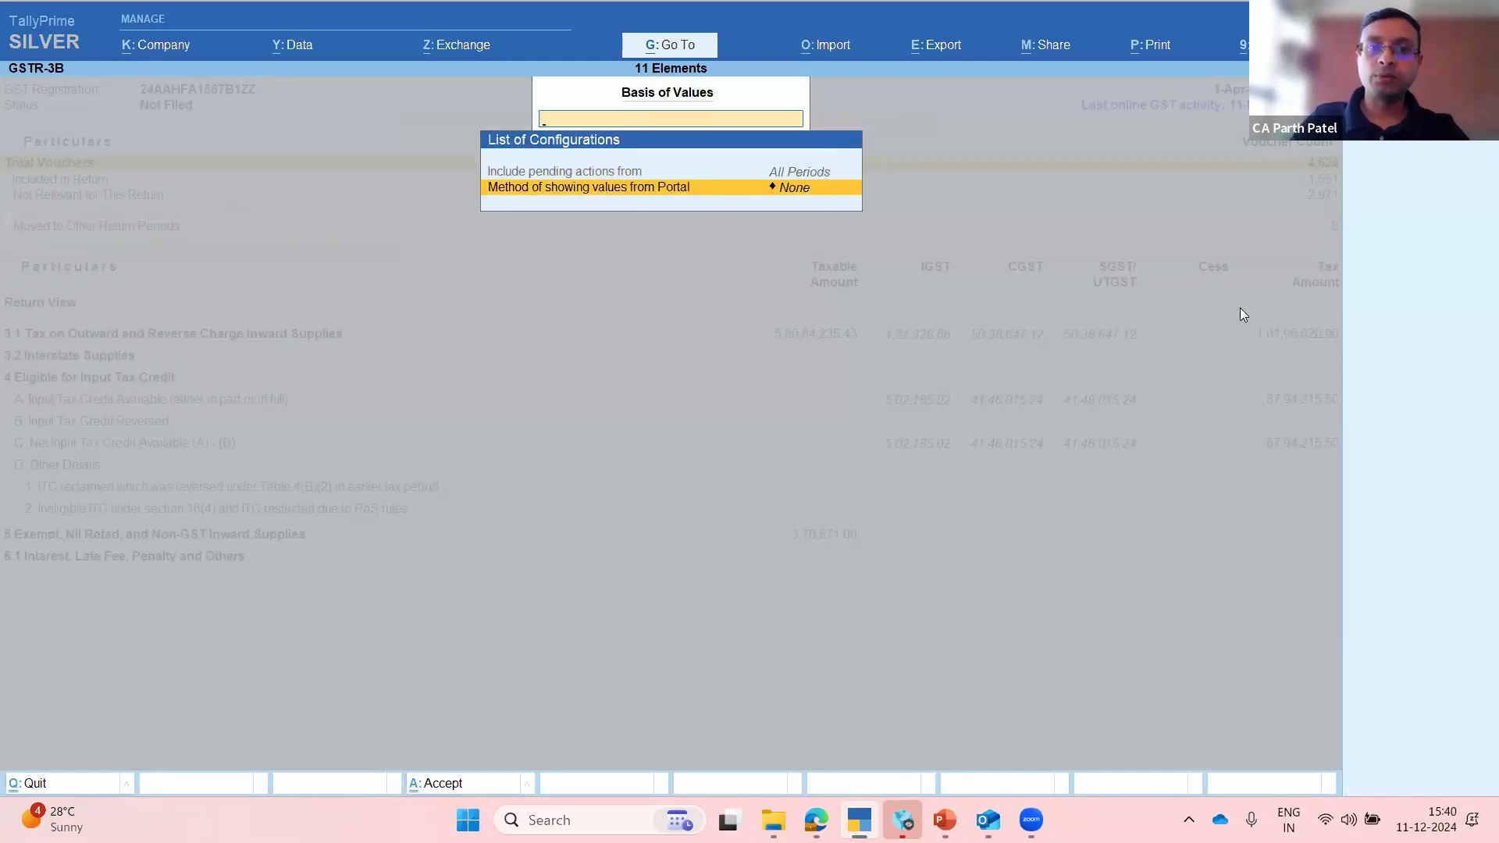
{"action": "key", "text": "Return"}
{"action": "key", "text": "Down"}
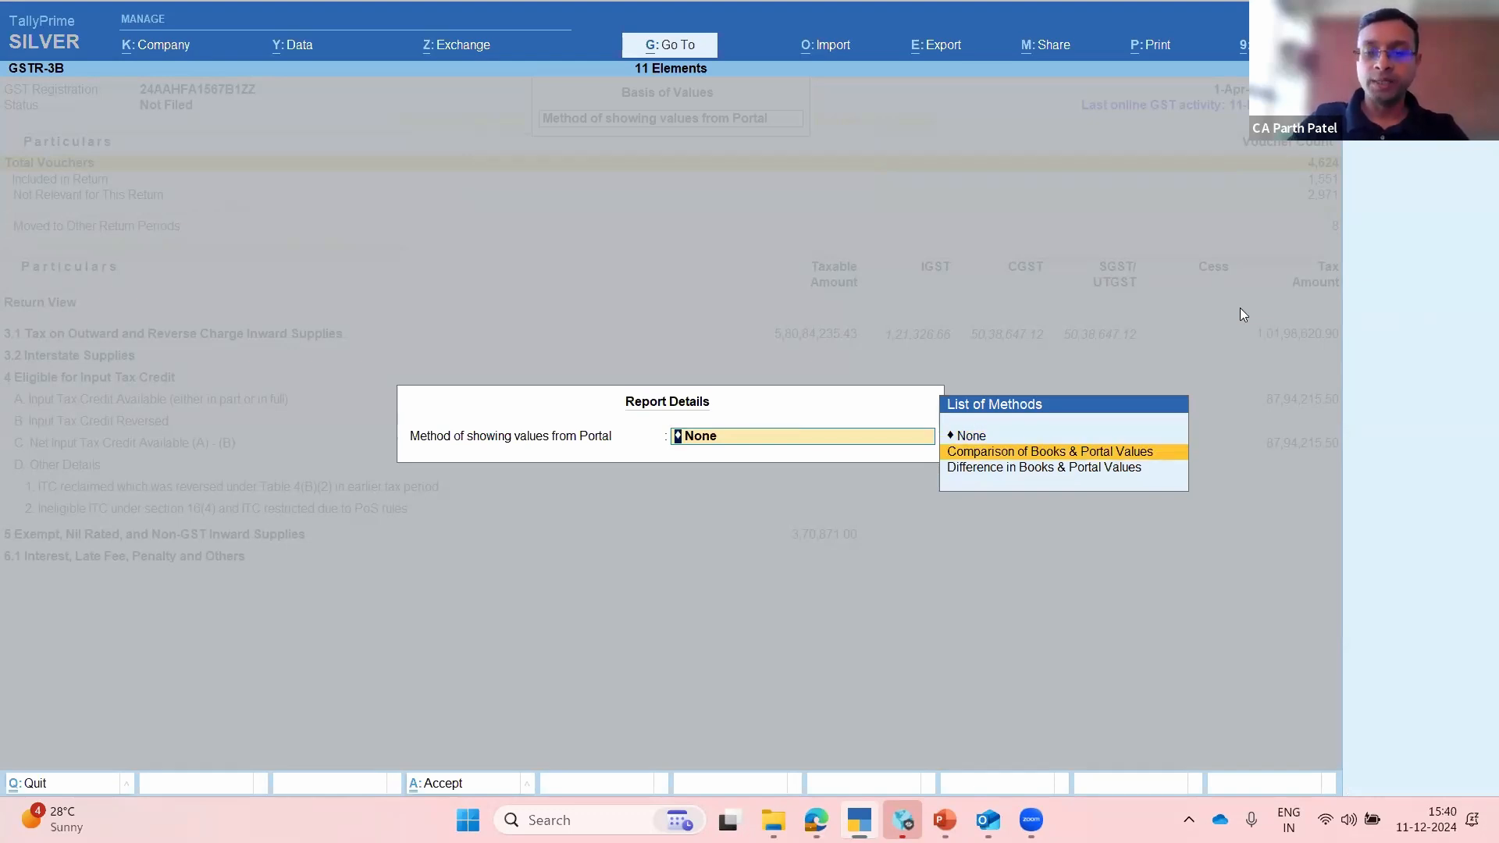
{"action": "key", "text": "Return"}
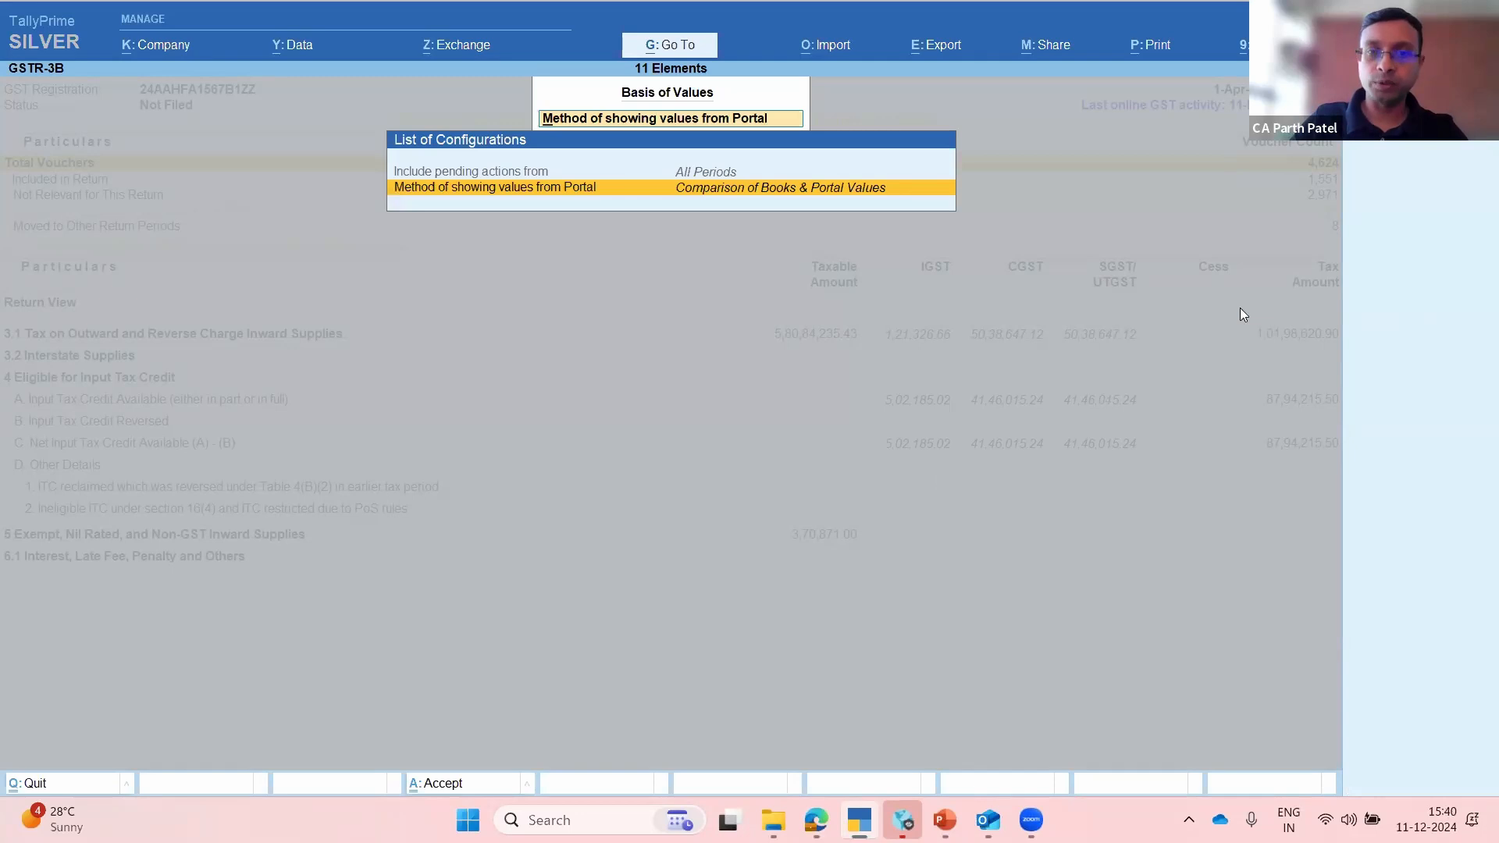
{"action": "key", "text": "Escape"}
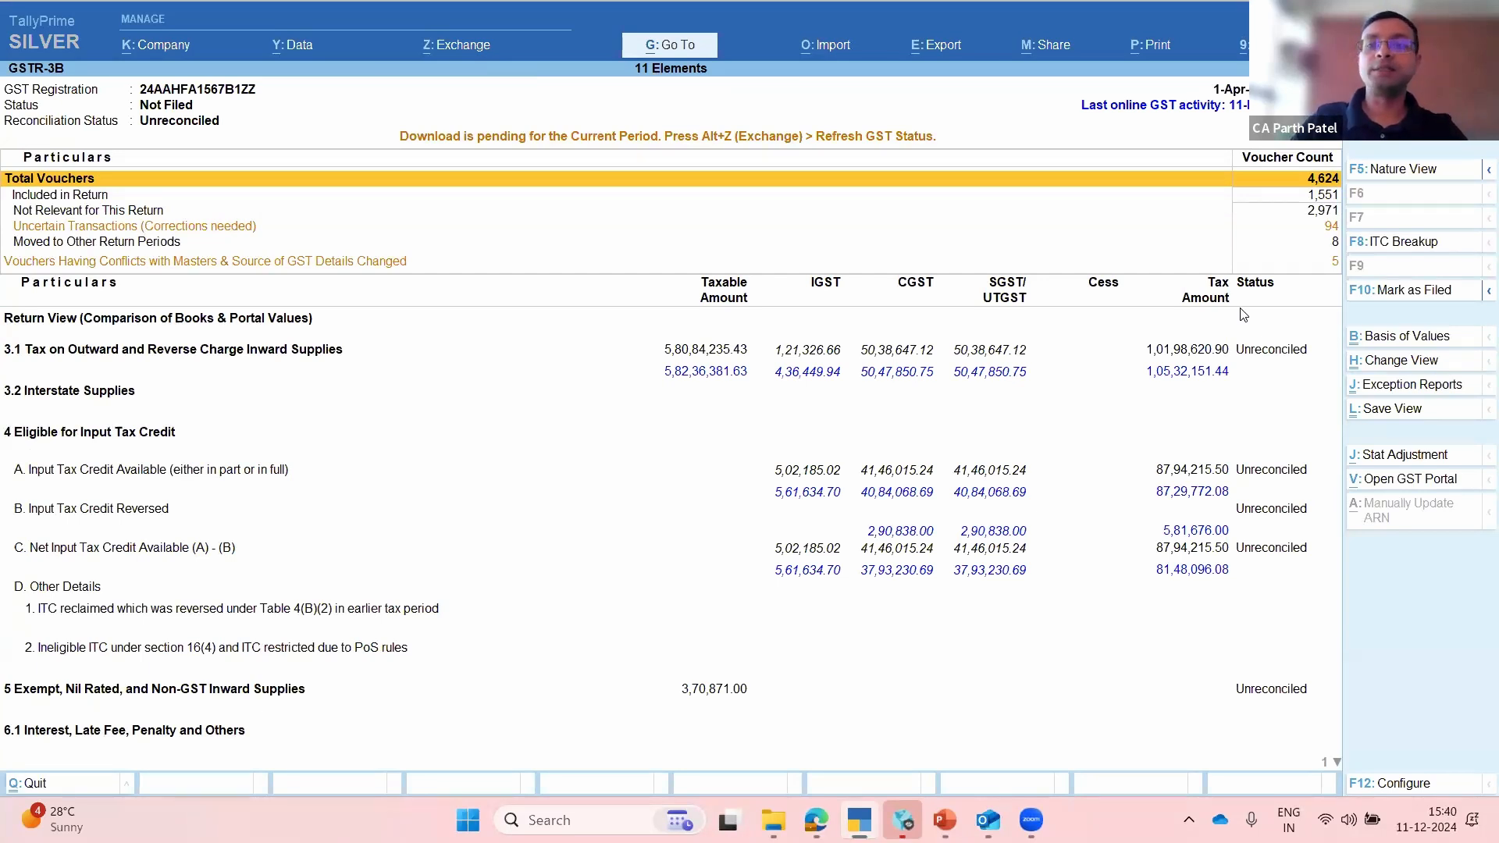
Step: Examine the books and portal values and their reconciliation status across the full-year GSTR-3B, focusing on section 3.1 outward supplies and the uncertain transactions
{"action": "key", "text": "Down"}
{"action": "key", "text": "Down"}
{"action": "key", "text": "Down"}
{"action": "key", "text": "Down"}
{"action": "key", "text": "Down"}
{"action": "key", "text": "Down"}
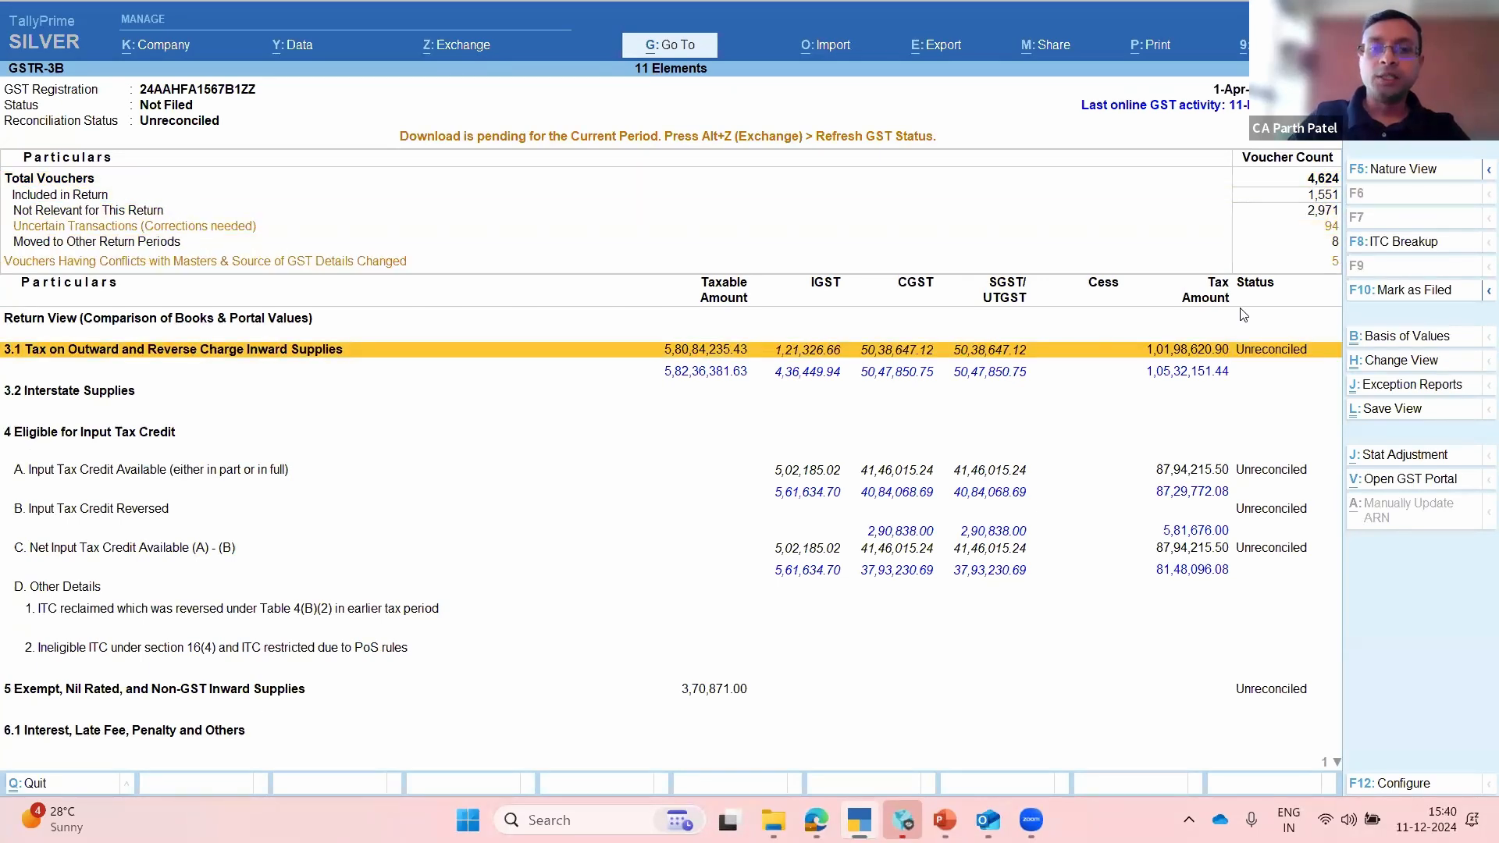
{"action": "key", "text": "Down"}
{"action": "key", "text": "Up"}
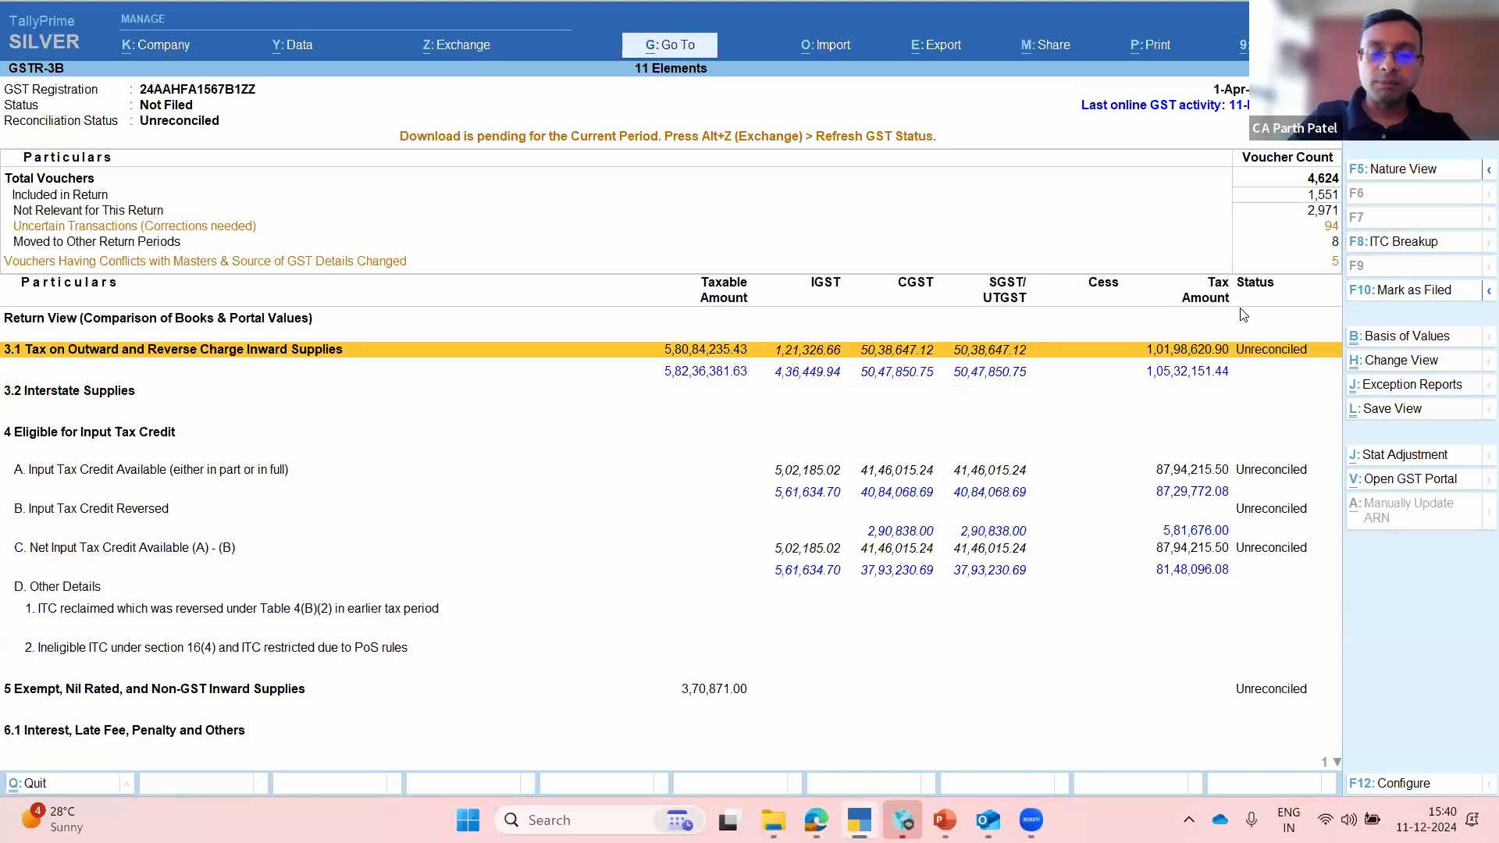
{"action": "key", "text": "Down"}
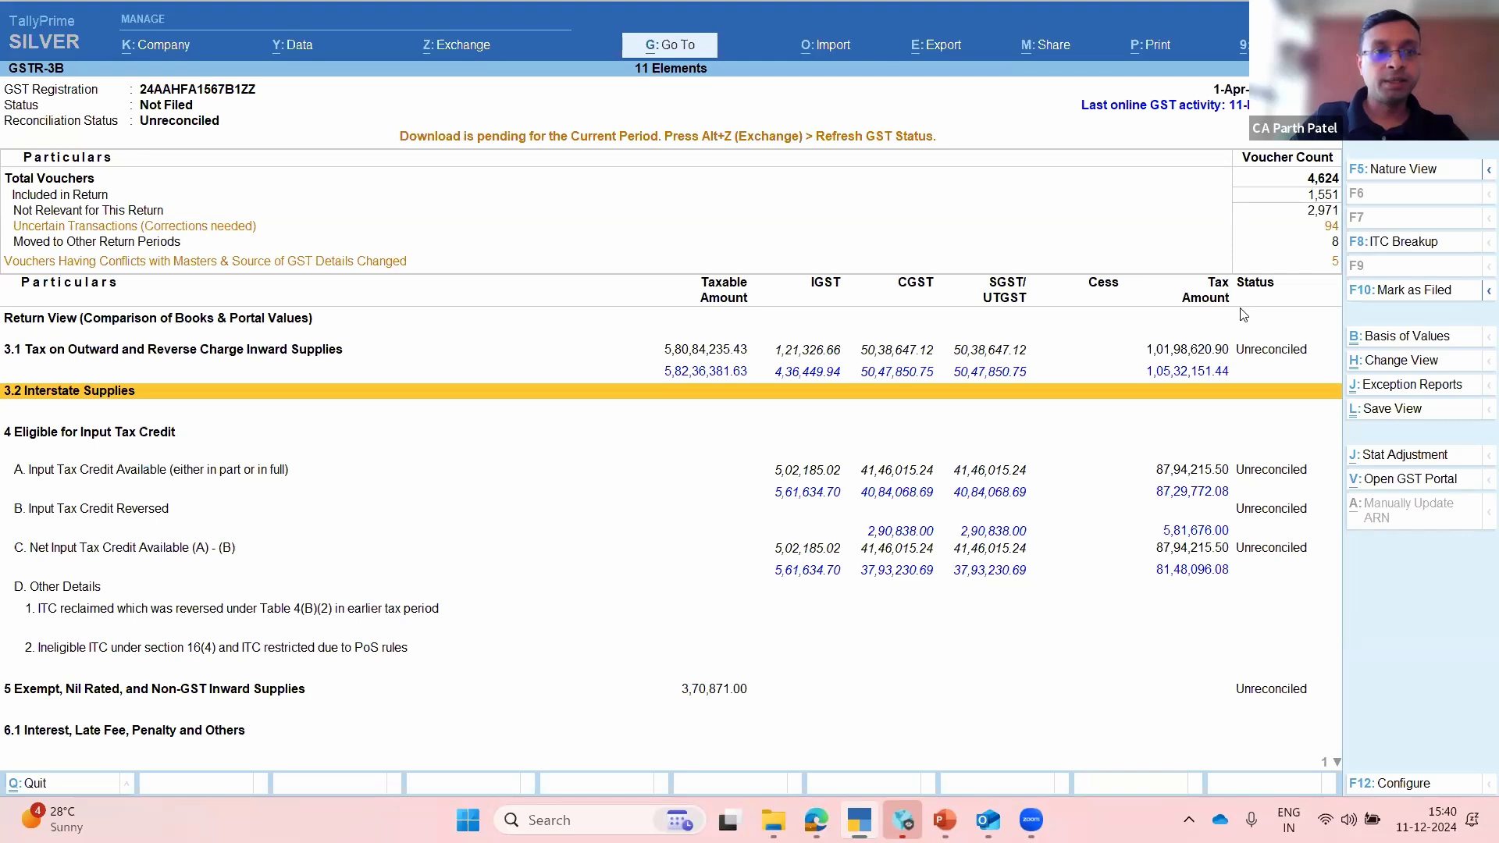
{"action": "key", "text": "Up"}
{"action": "key", "text": "Up"}
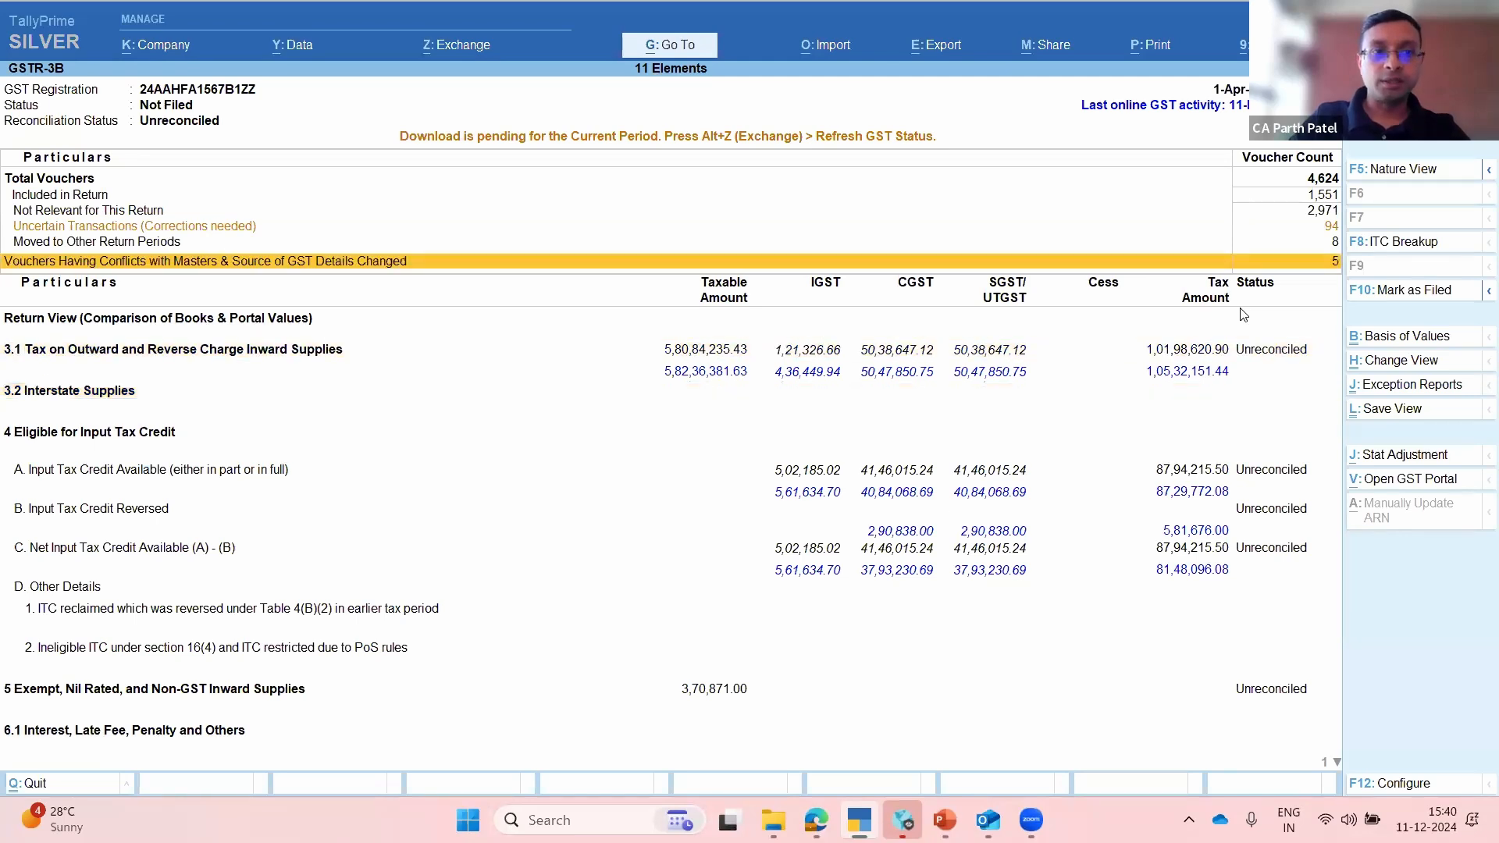
{"action": "key", "text": "Up"}
{"action": "key", "text": "Up"}
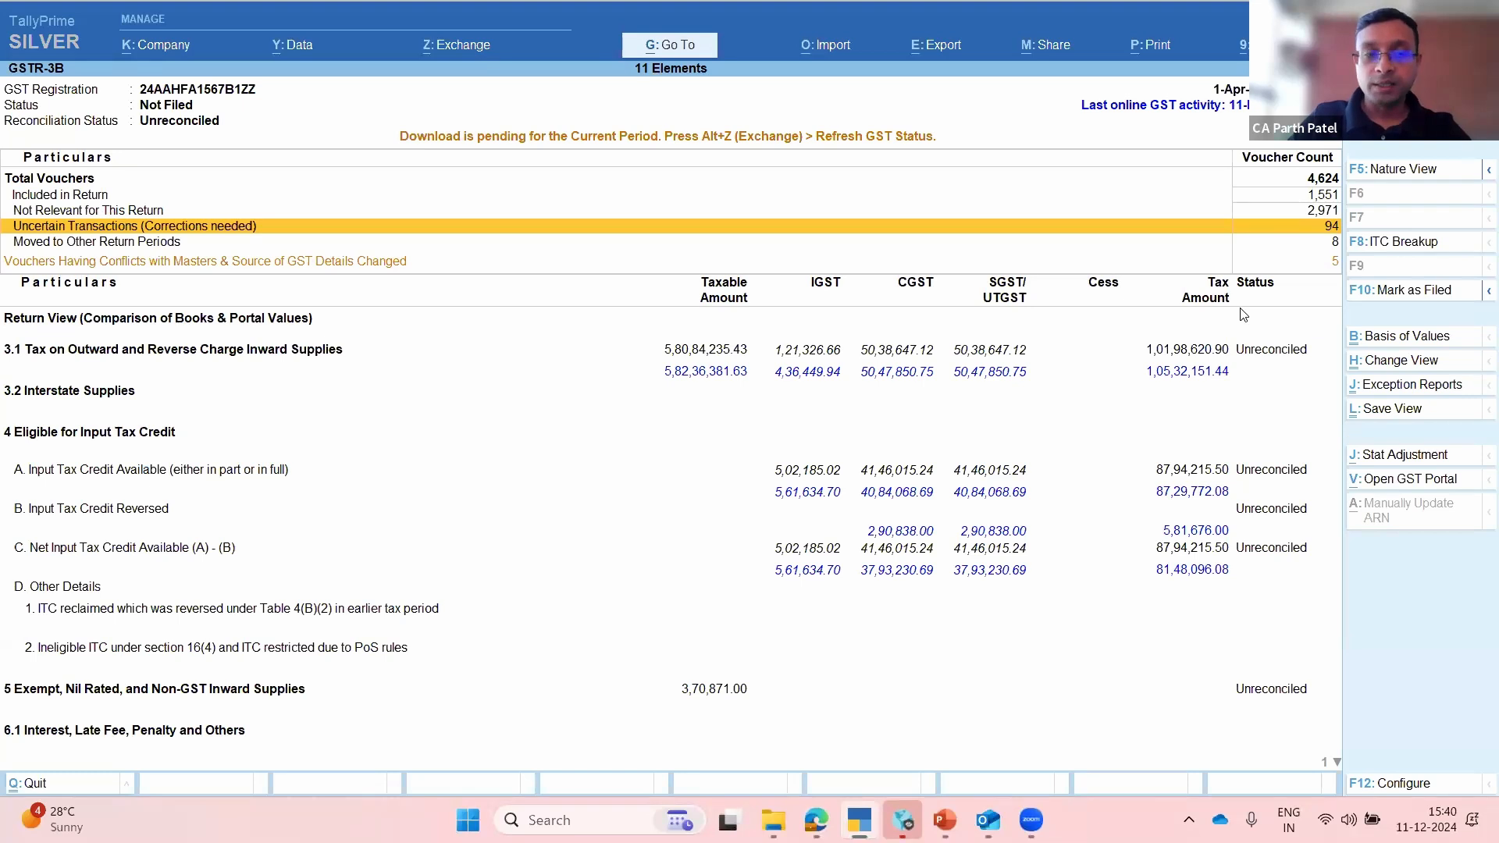
{"action": "key", "text": "Down"}
{"action": "key", "text": "Down"}
{"action": "key", "text": "Down"}
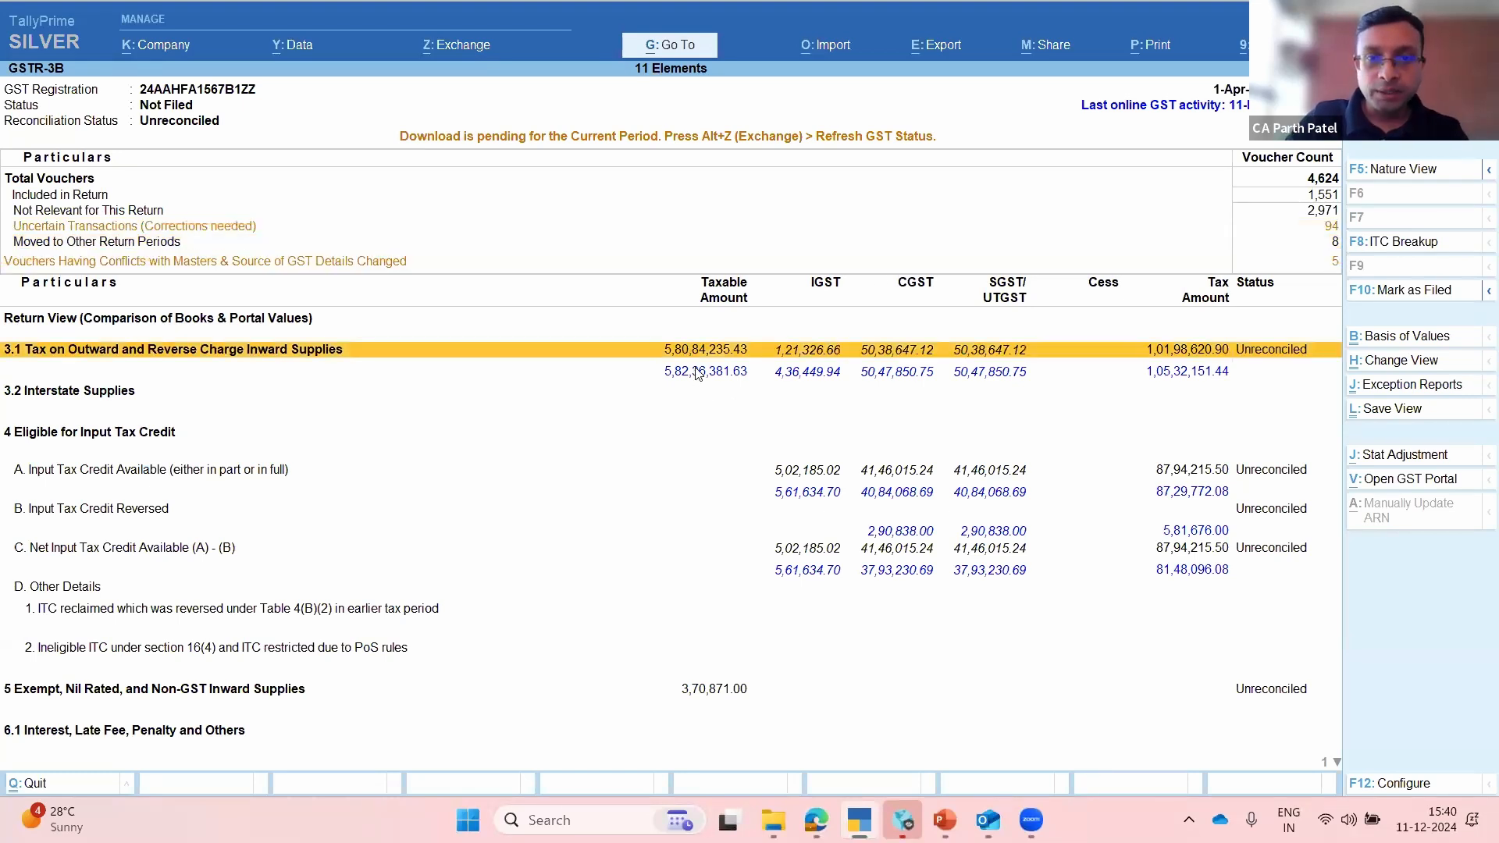
{"action": "key", "text": "Down"}
{"action": "key", "text": "Up"}
{"action": "key", "text": "Down"}
{"action": "key", "text": "Down"}
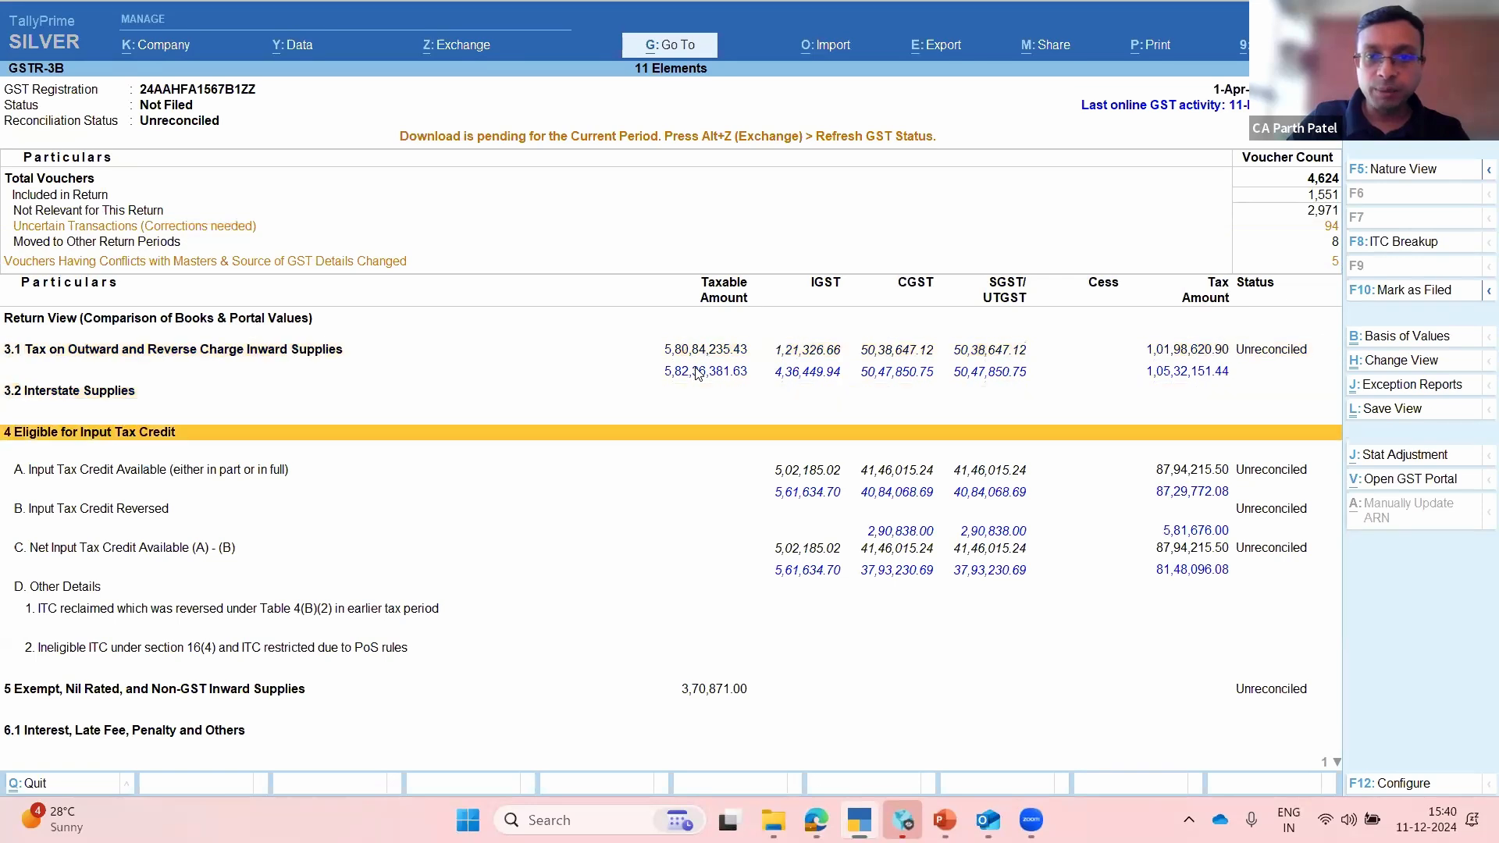
{"action": "key", "text": "Down"}
{"action": "key", "text": "Up"}
{"action": "key", "text": "Up"}
{"action": "key", "text": "Up"}
{"action": "key", "text": "Down"}
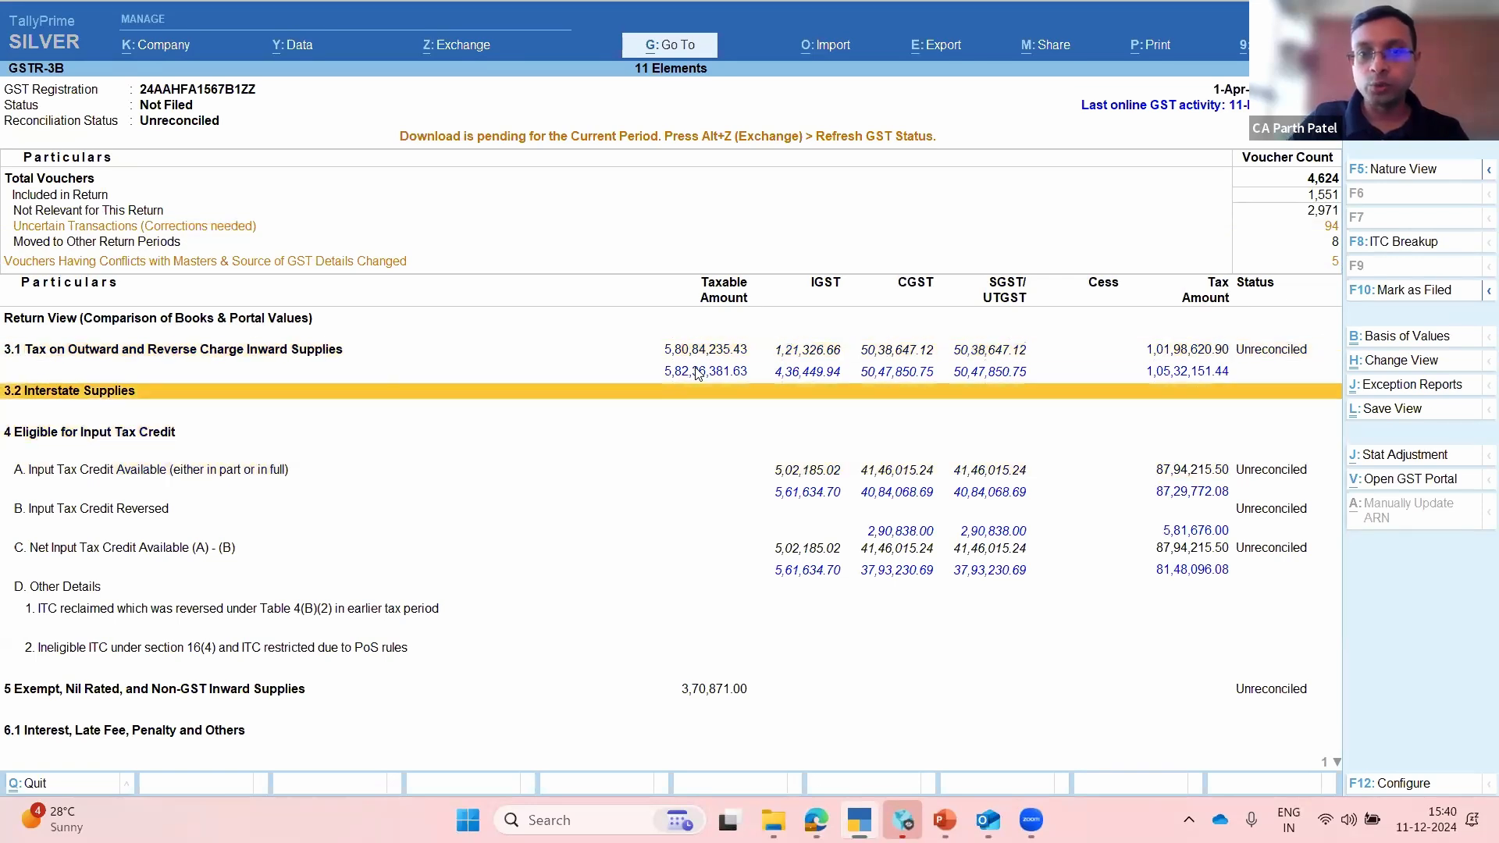
{"action": "key", "text": "Up"}
{"action": "key", "text": "Down"}
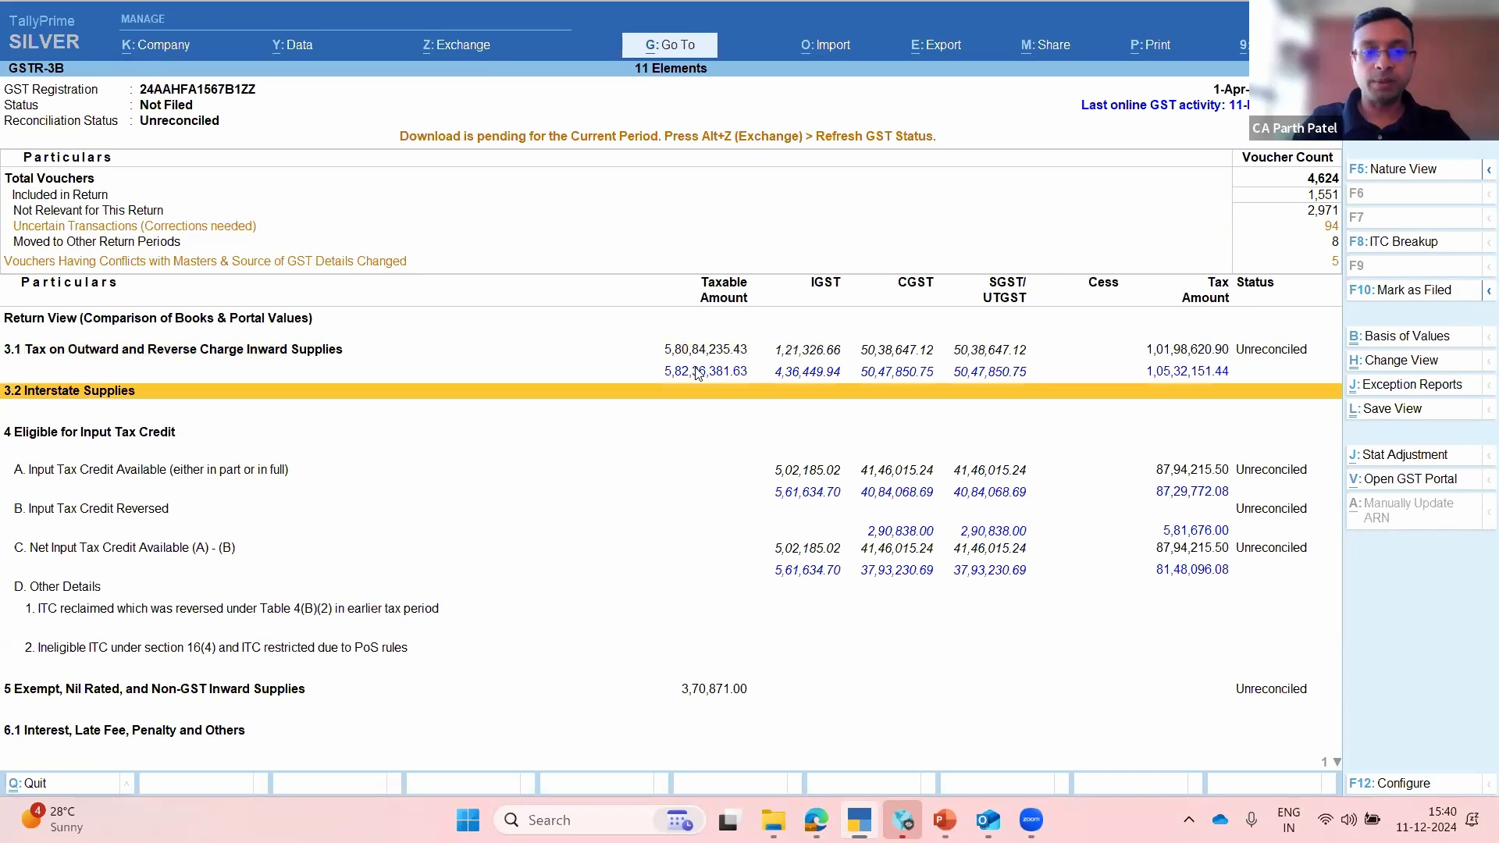
Step: Narrow the GSTR-3B report period to April 2023 only
{"action": "key", "text": "alt+F2"}
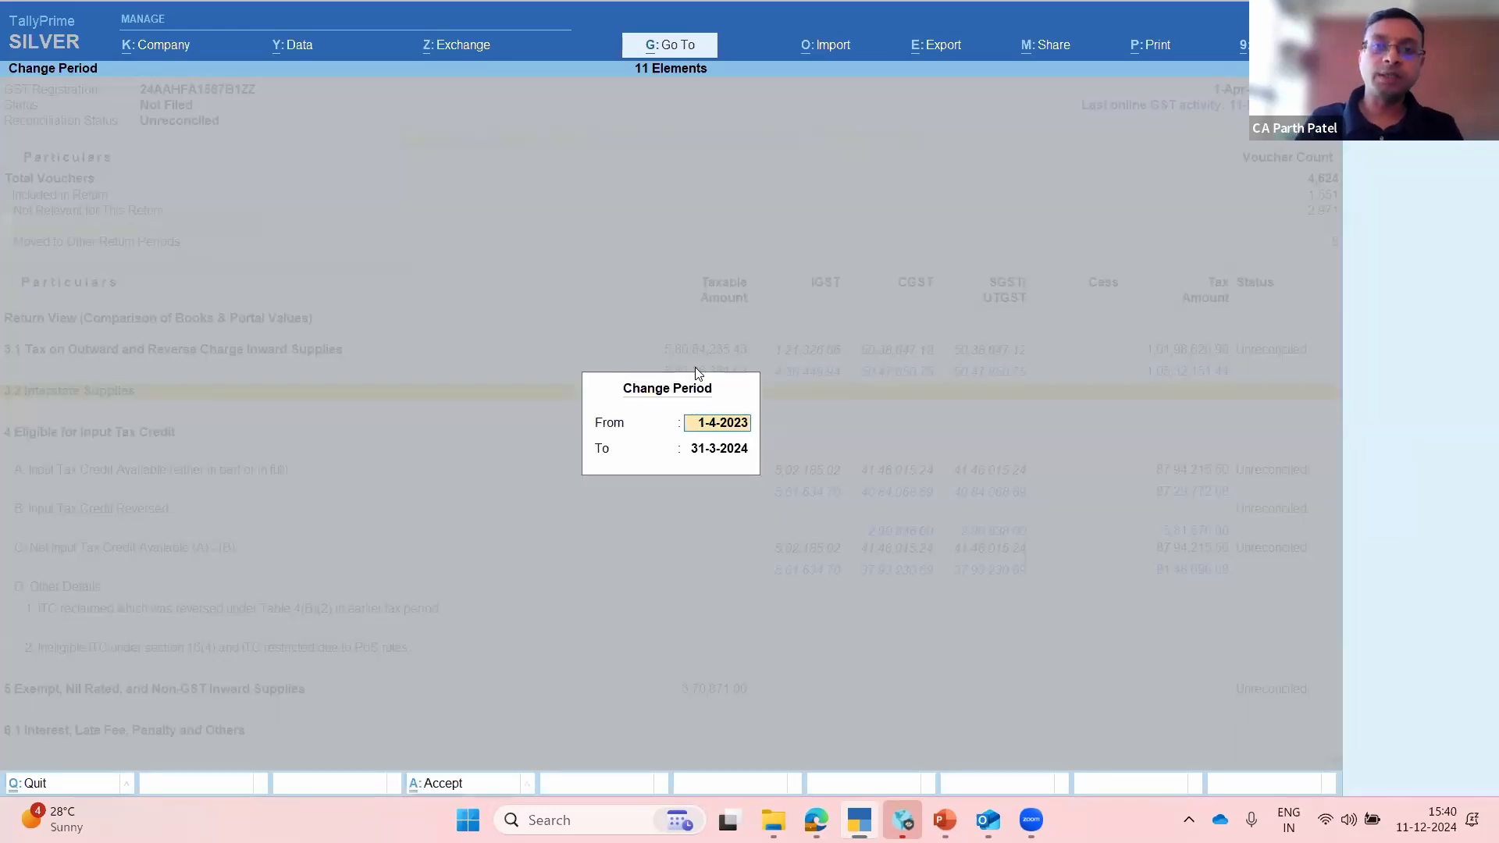
{"action": "key", "text": "Return"}
{"action": "type", "text": "a"}
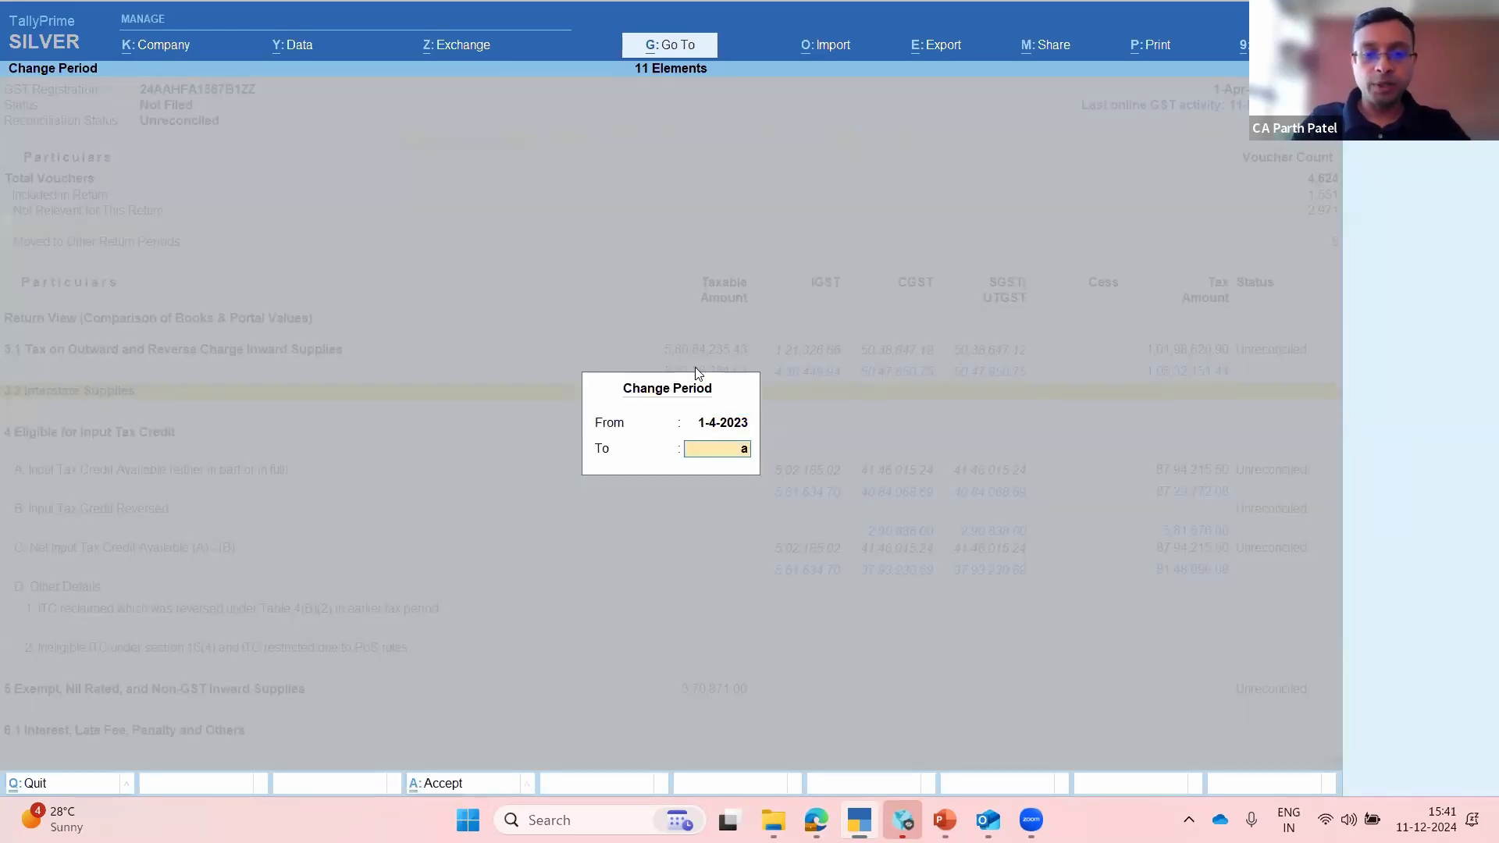
{"action": "type", "text": "pr23"}
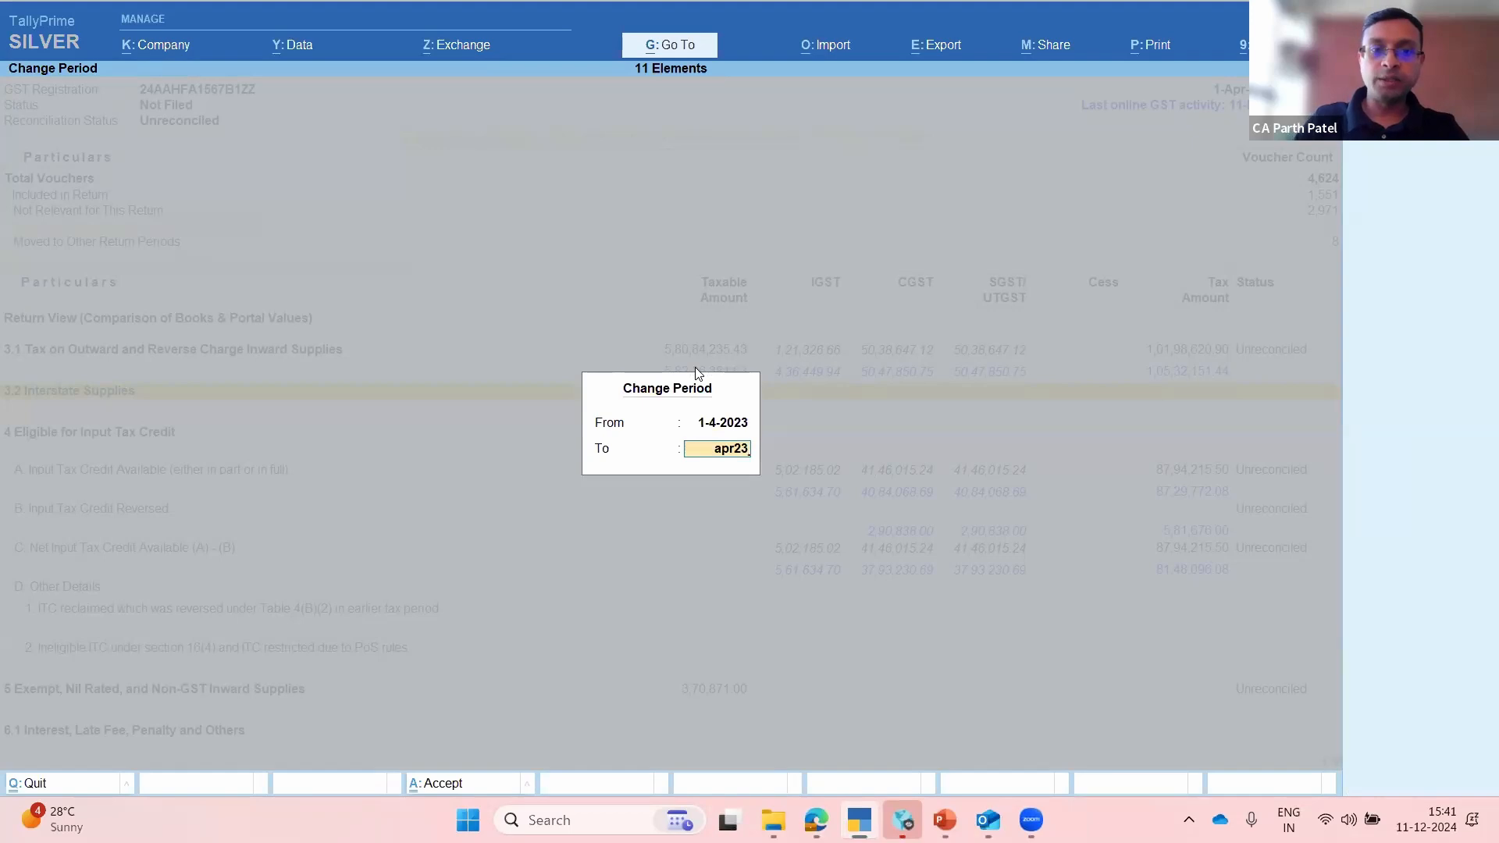
{"action": "key", "text": "Return"}
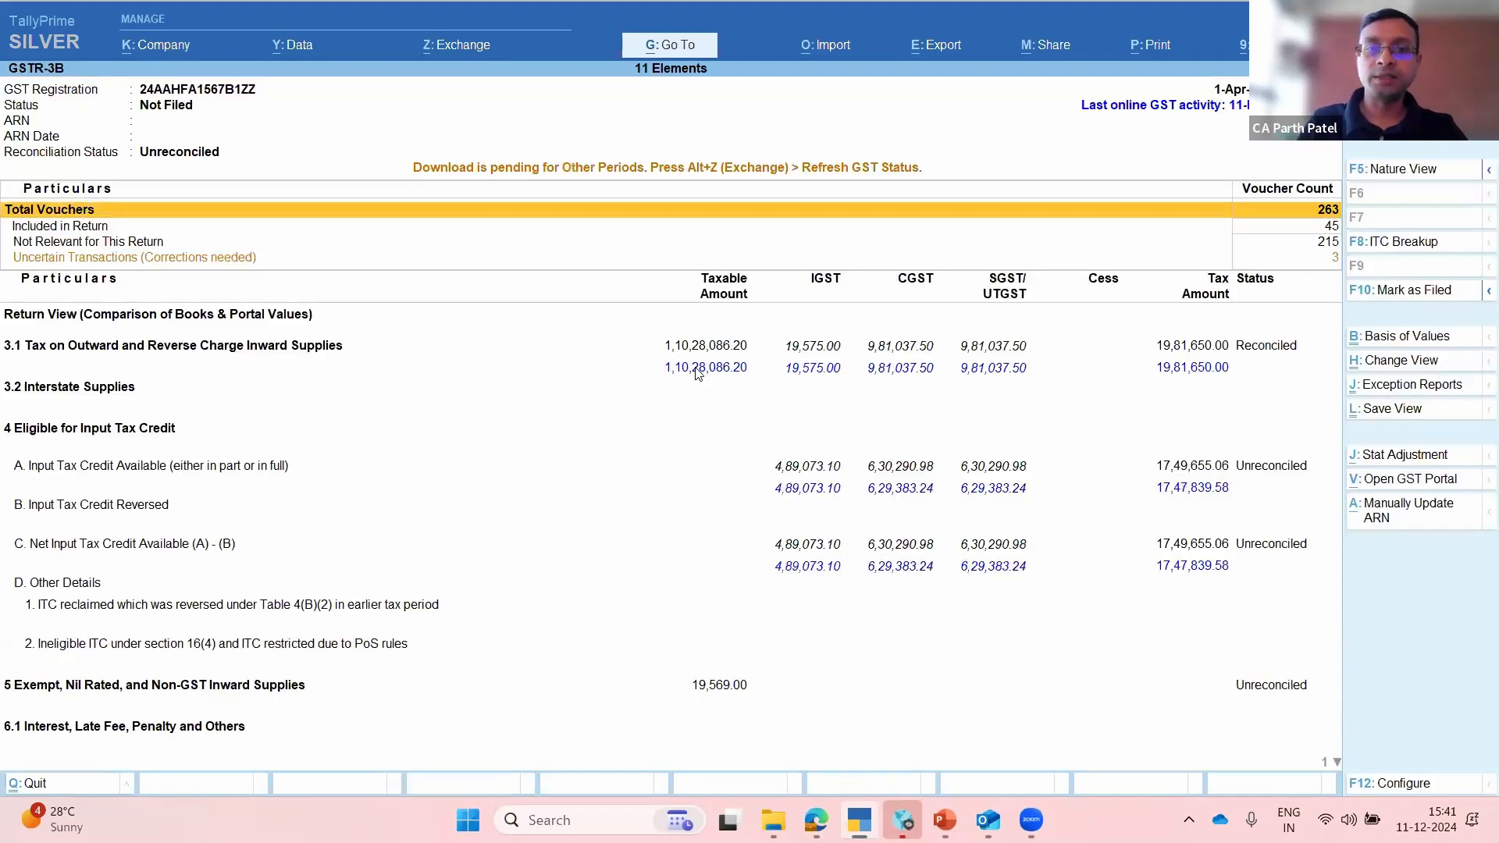
Step: Compare the books and portal values for section 3.1 outward and reverse charge supplies in the April 2023 return
{"action": "key", "text": "Down"}
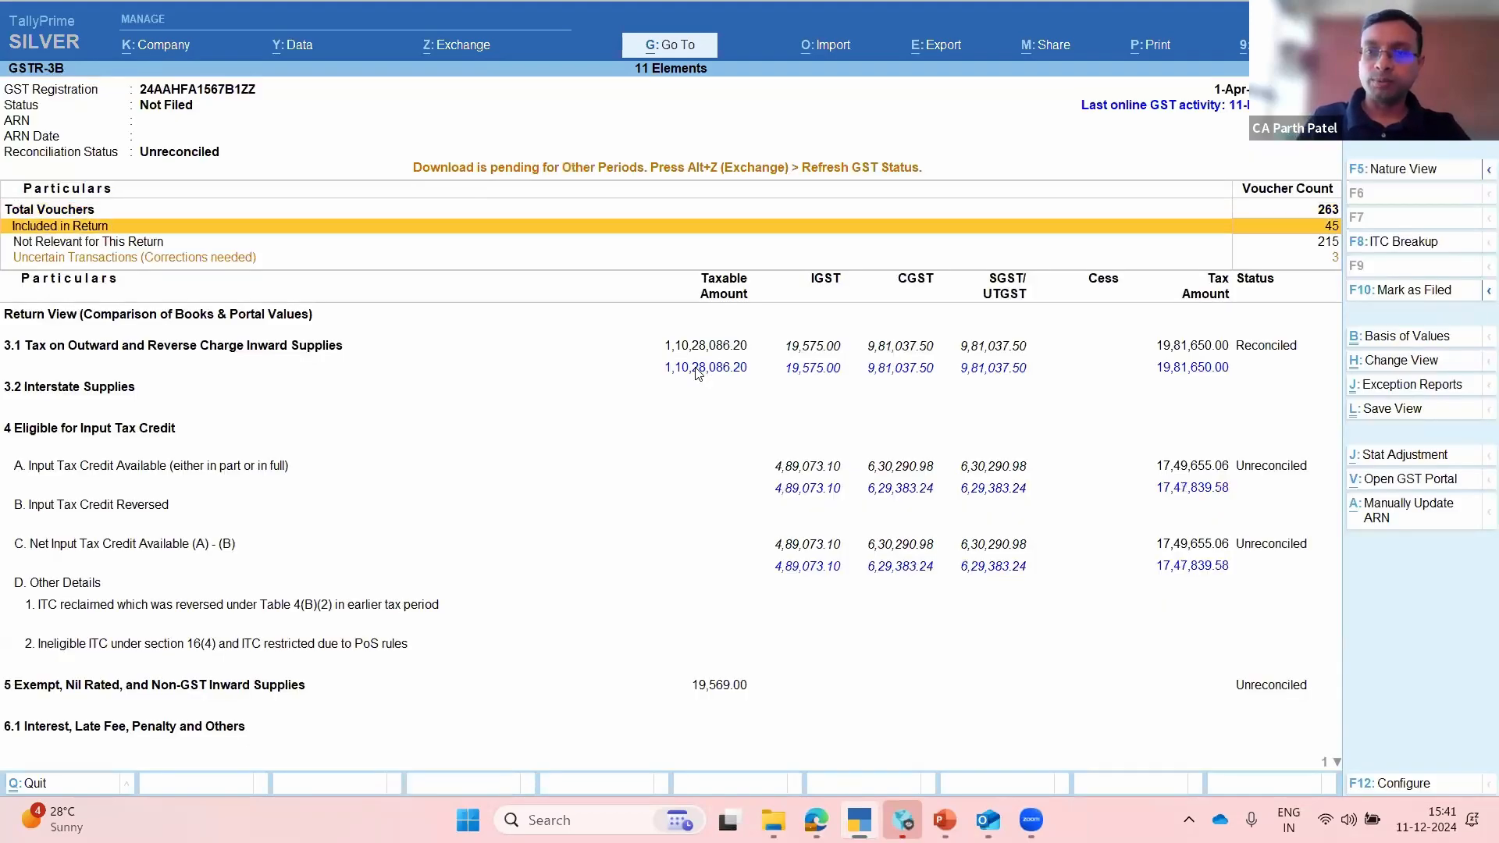
{"action": "key", "text": "Down"}
{"action": "key", "text": "Down"}
{"action": "key", "text": "Down"}
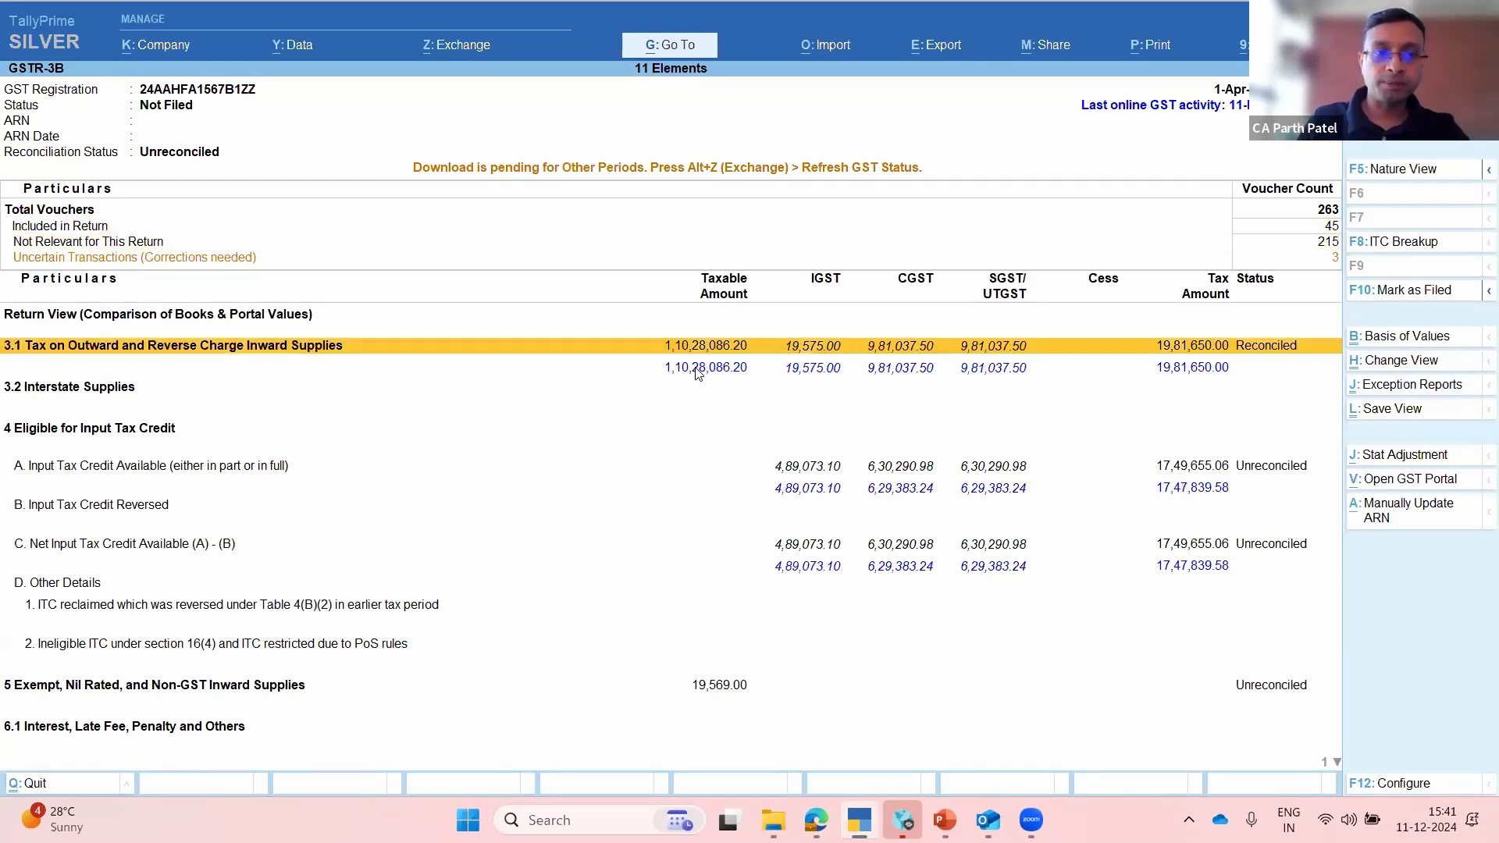
{"action": "key", "text": "Down"}
{"action": "key", "text": "Up"}
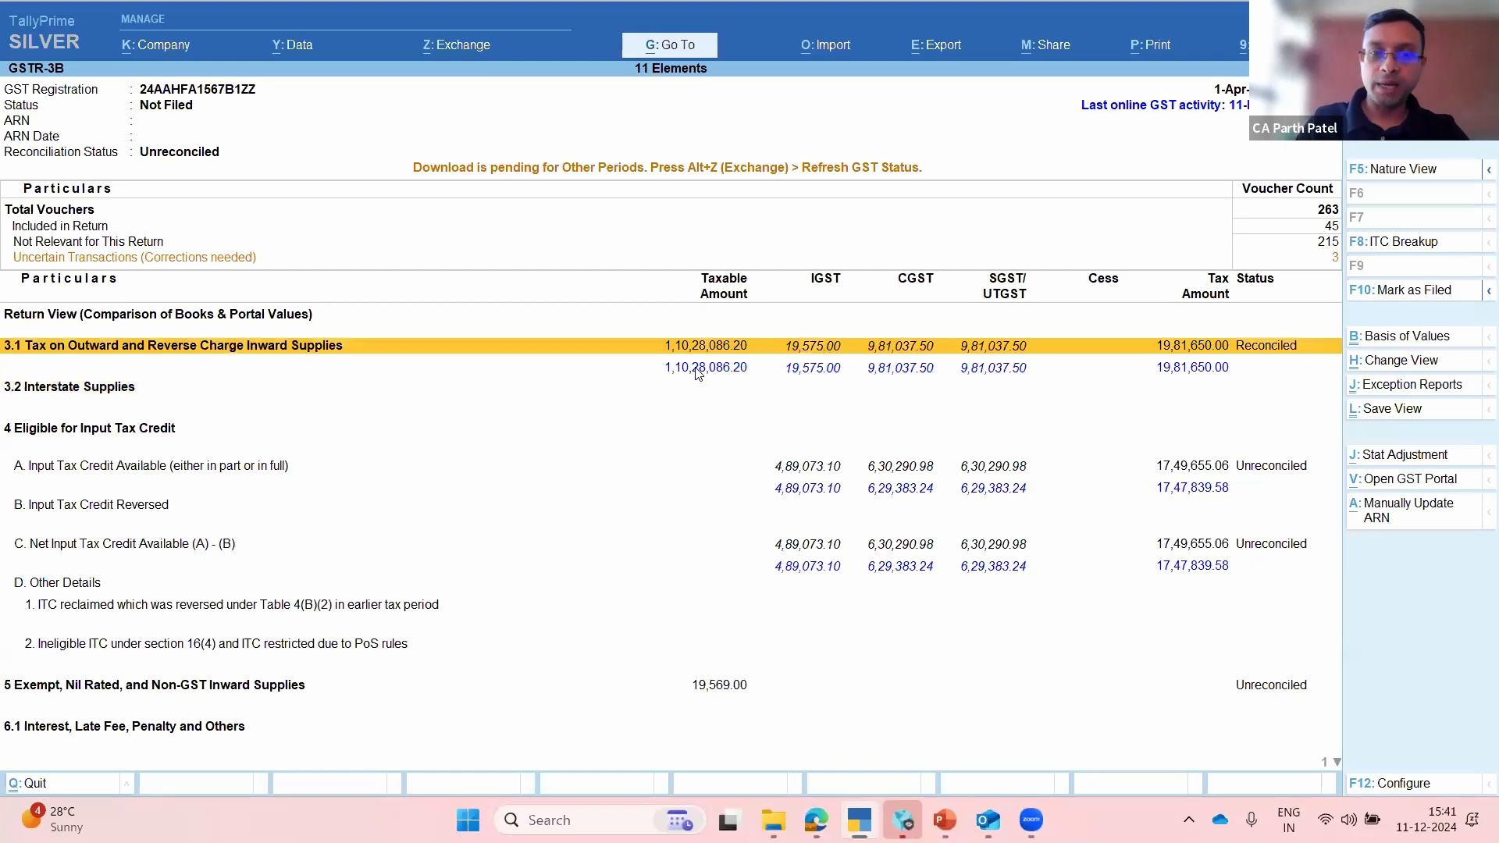
{"action": "key", "text": "Down"}
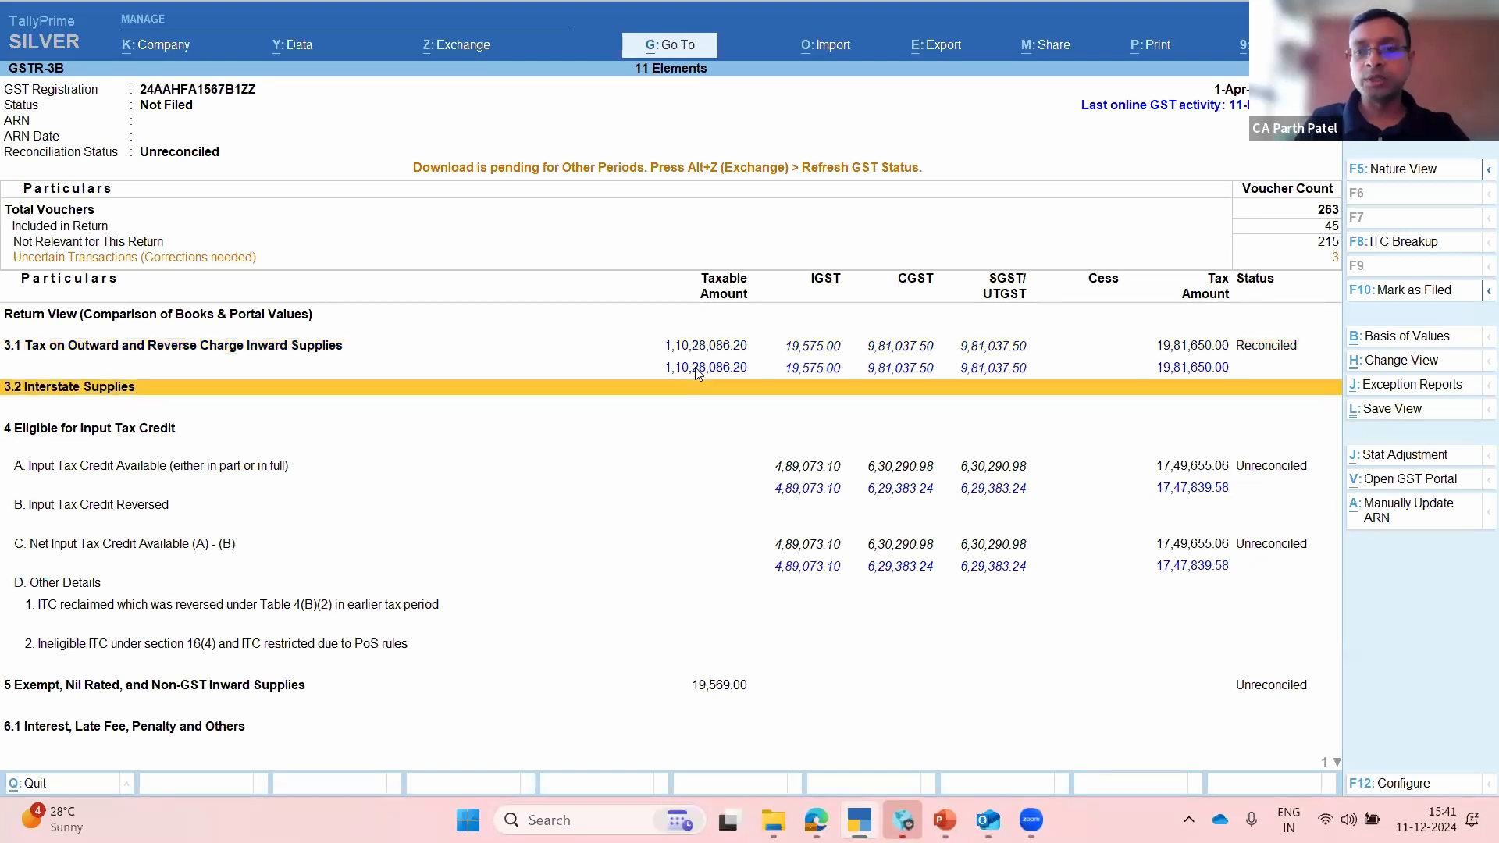
{"action": "key", "text": "Up"}
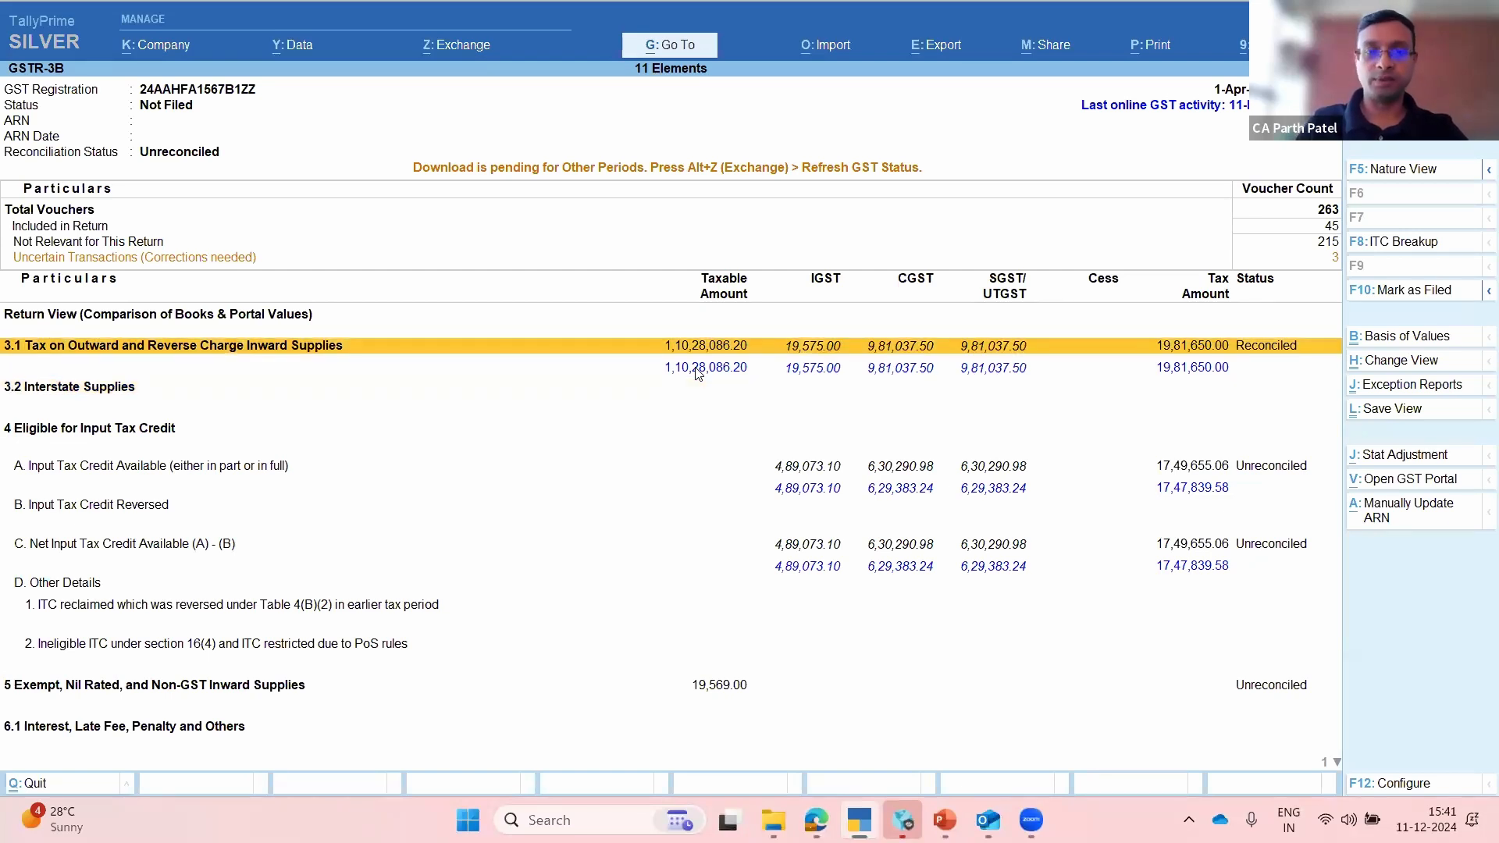
Step: Change the GSTR-3B report period to May 2023 only
{"action": "key", "text": "alt+F2"}
{"action": "type", "text": "ma"}
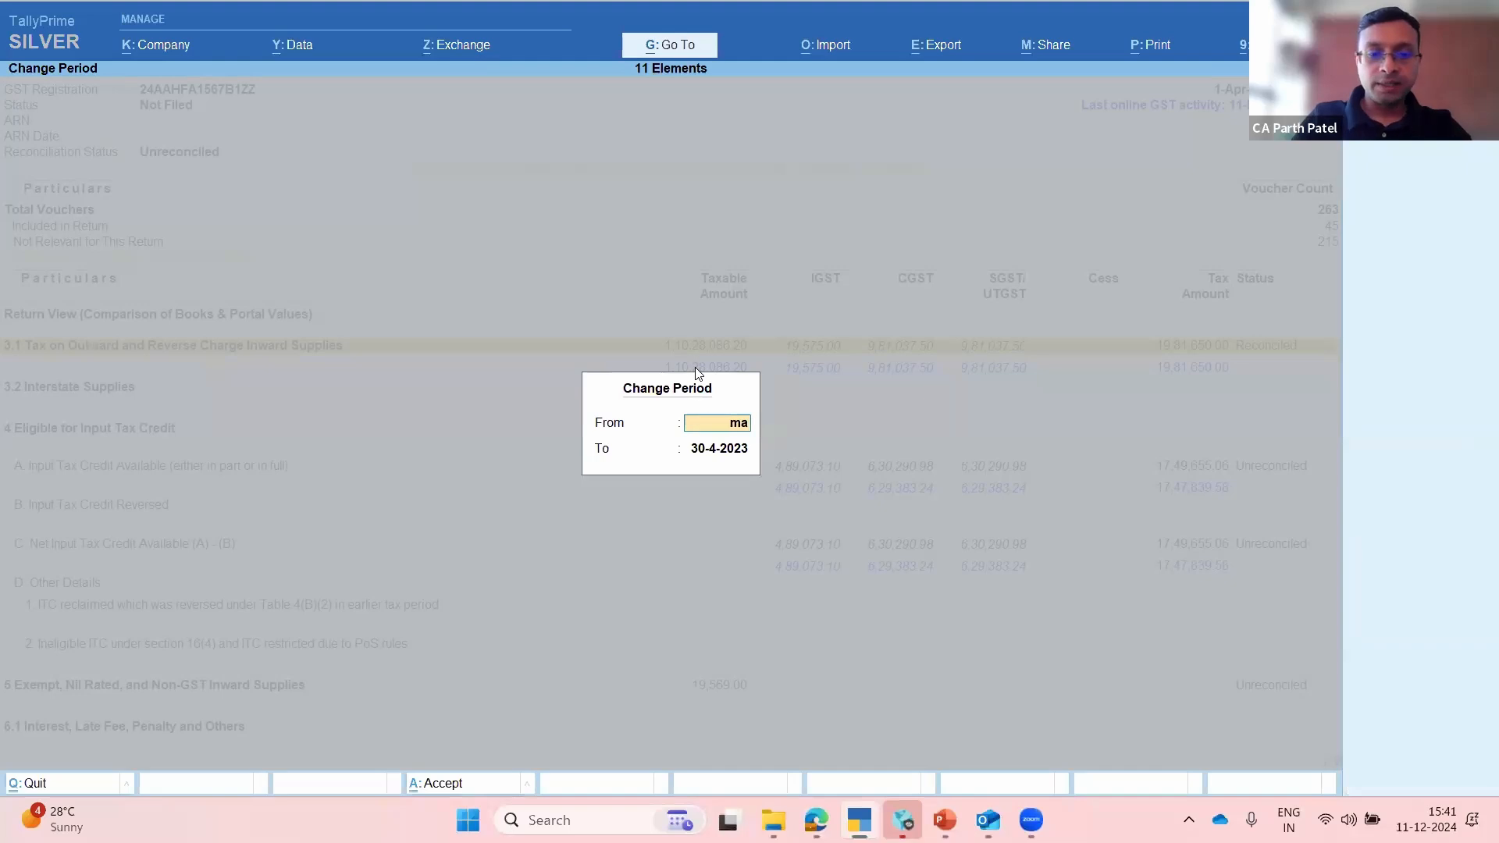
{"action": "type", "text": "y23"}
{"action": "key", "text": "Return"}
{"action": "type", "text": "may23"}
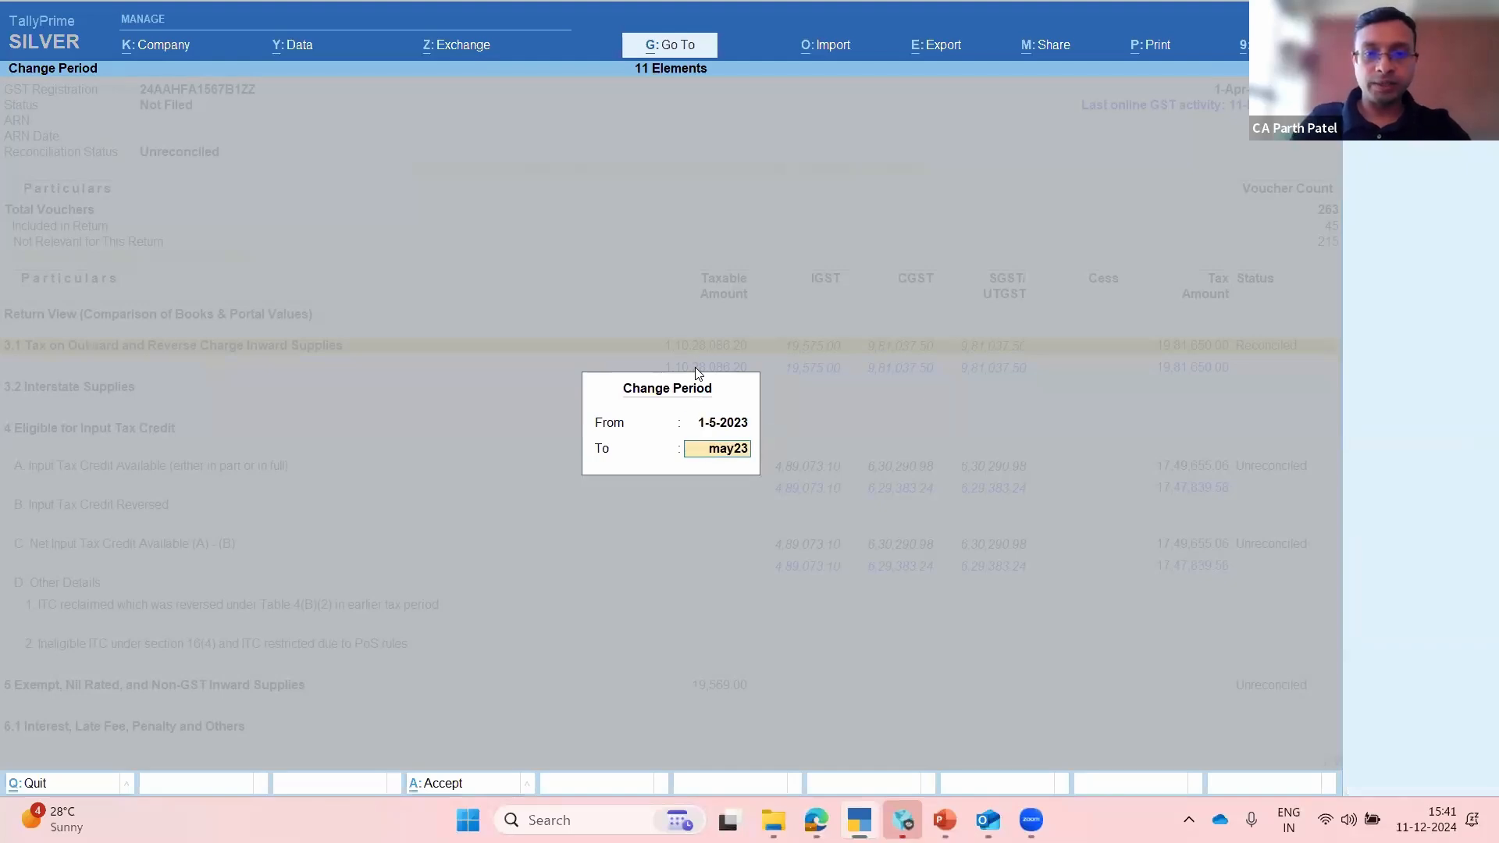
{"action": "key", "text": "Return"}
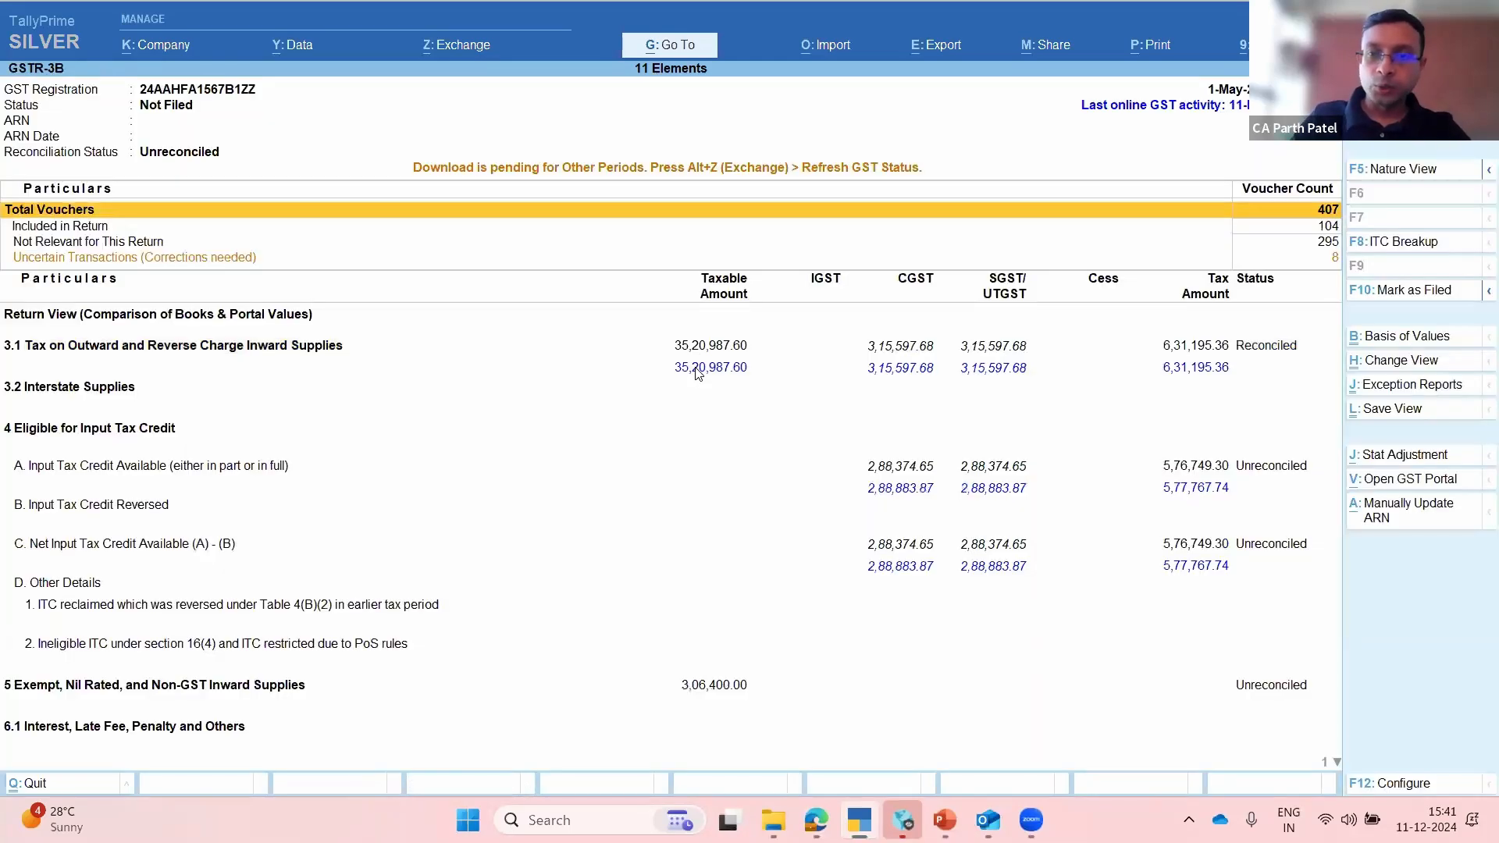
Step: Compare the books and portal values and status for section 3.1 outward supplies and section 4A input tax credit in the May 2023 return
{"action": "key", "text": "Down"}
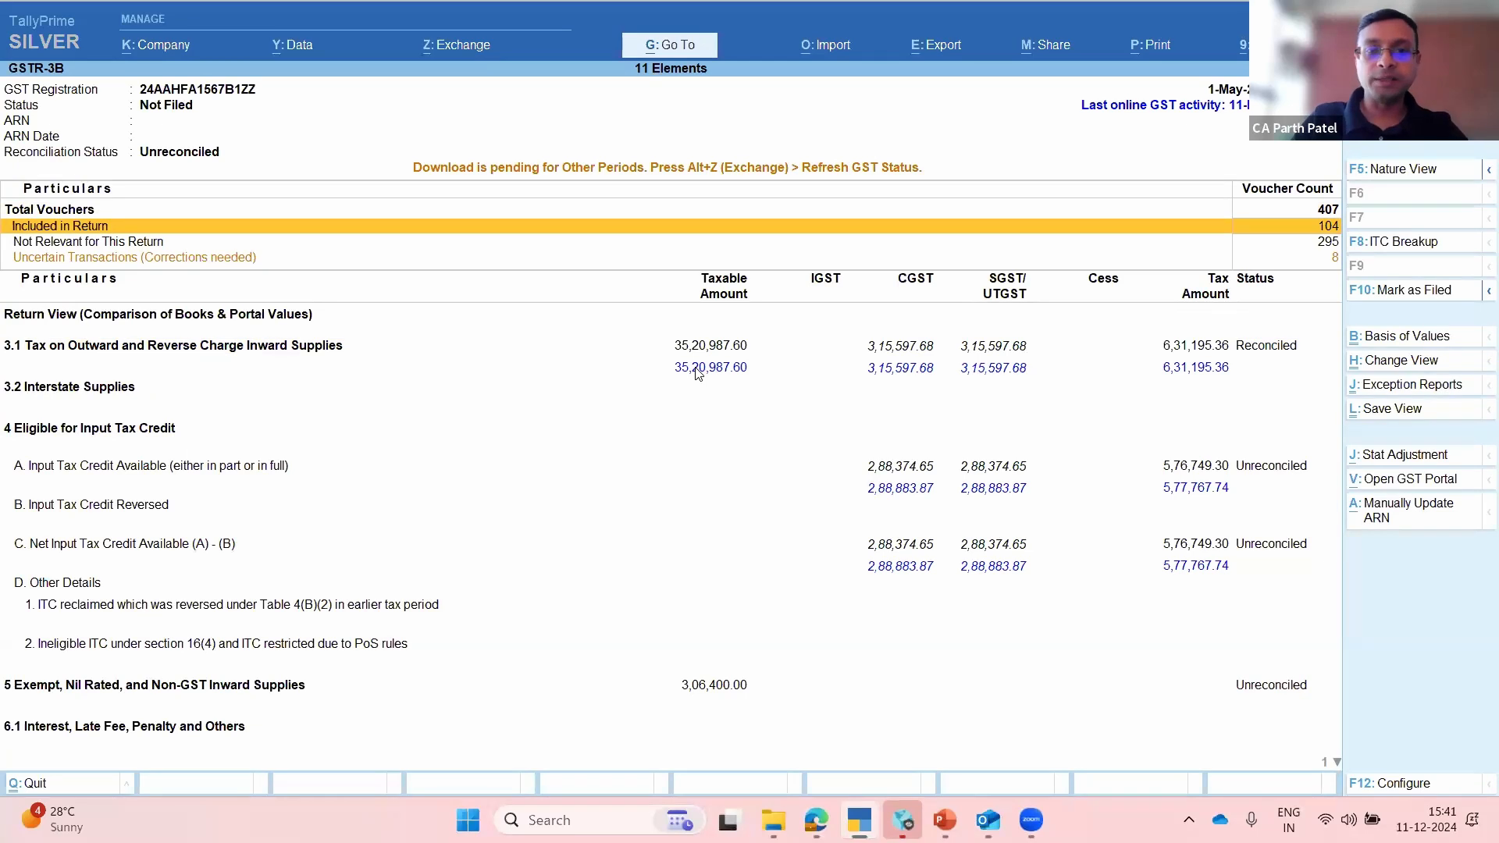
{"action": "key", "text": "Down"}
{"action": "key", "text": "Down"}
{"action": "key", "text": "Down"}
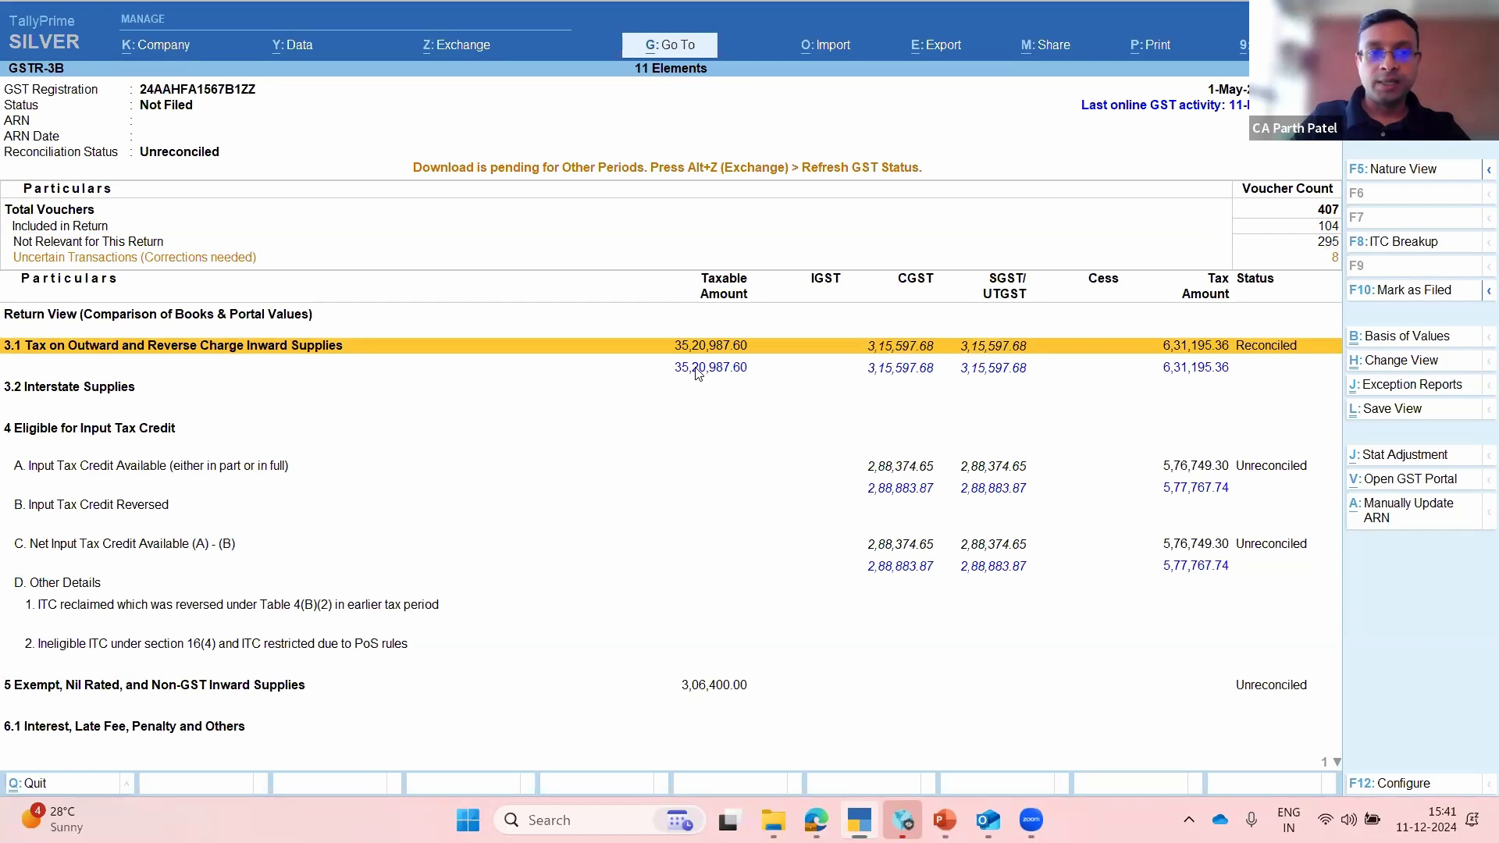
{"action": "key", "text": "Down"}
{"action": "key", "text": "Down"}
{"action": "key", "text": "Down"}
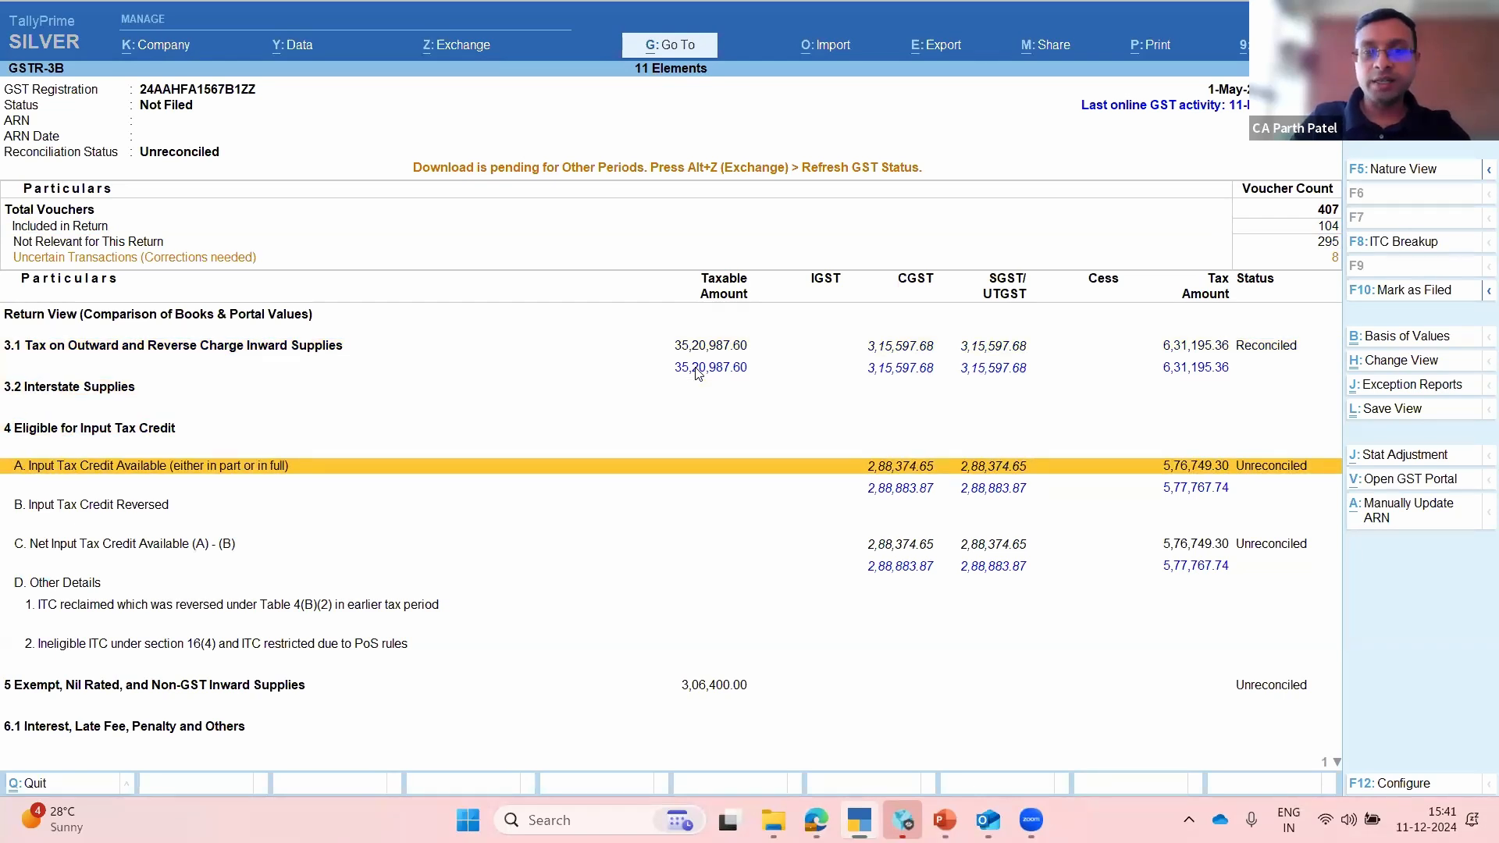
{"action": "key", "text": "Up"}
{"action": "key", "text": "Up"}
{"action": "key", "text": "Up"}
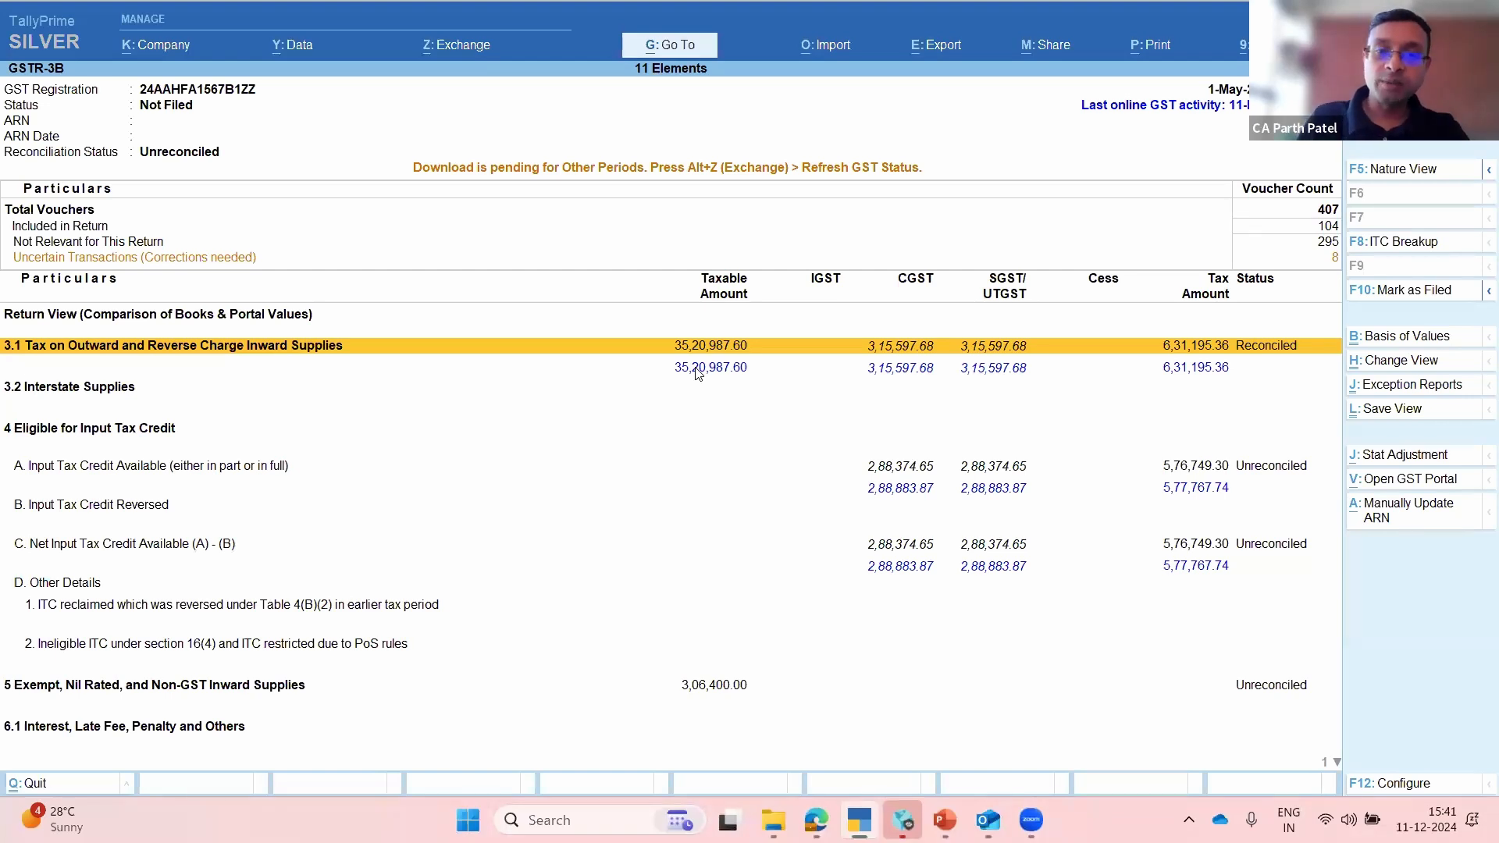
{"action": "key", "text": "Down"}
{"action": "key", "text": "Down"}
{"action": "key", "text": "Down"}
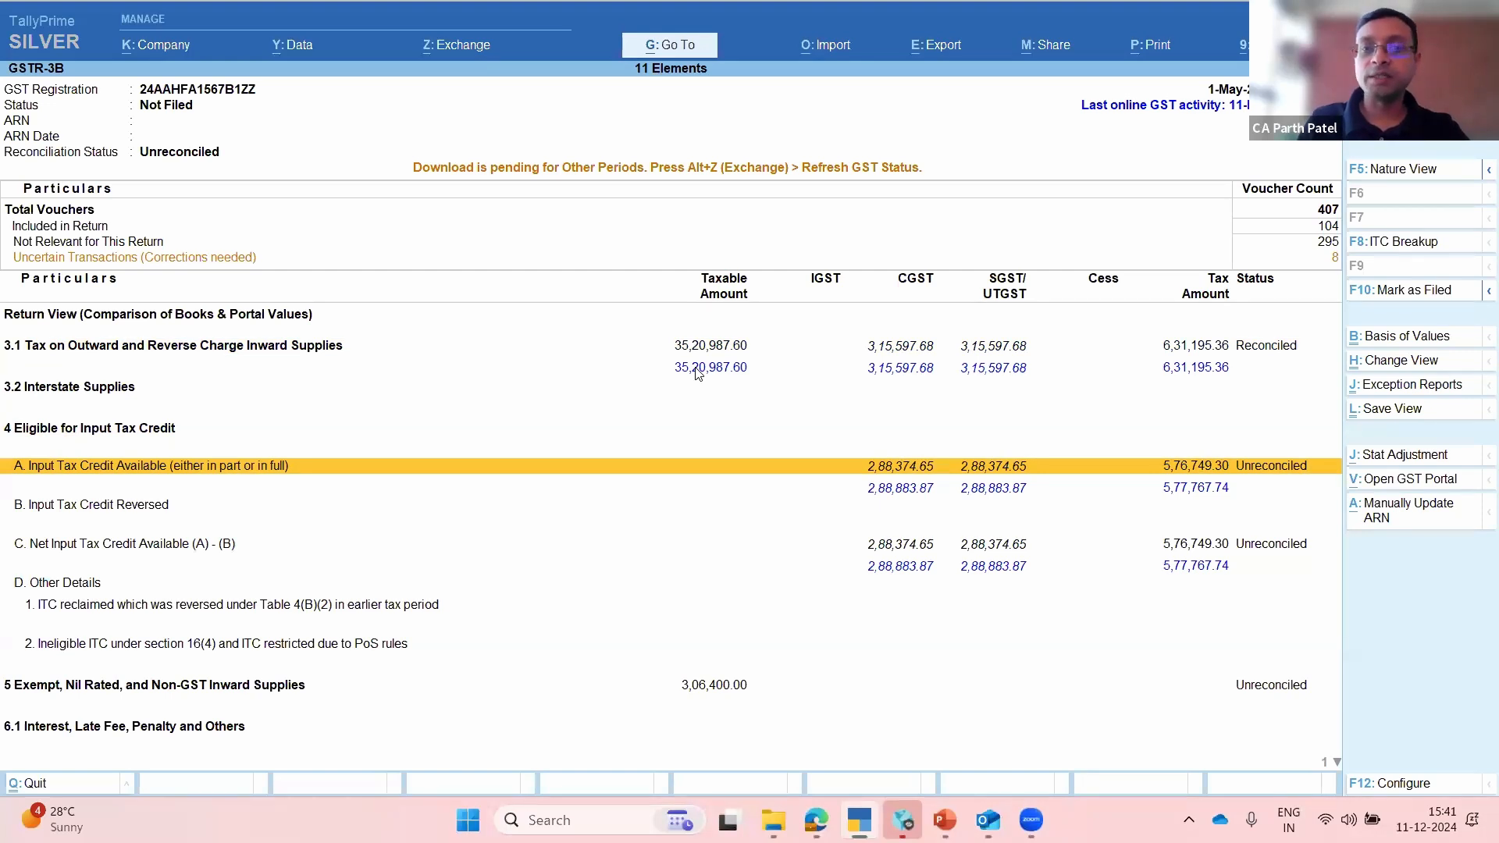
{"action": "key", "text": "Up"}
{"action": "key", "text": "Up"}
{"action": "key", "text": "Up"}
{"action": "key", "text": "Up"}
{"action": "key", "text": "Down"}
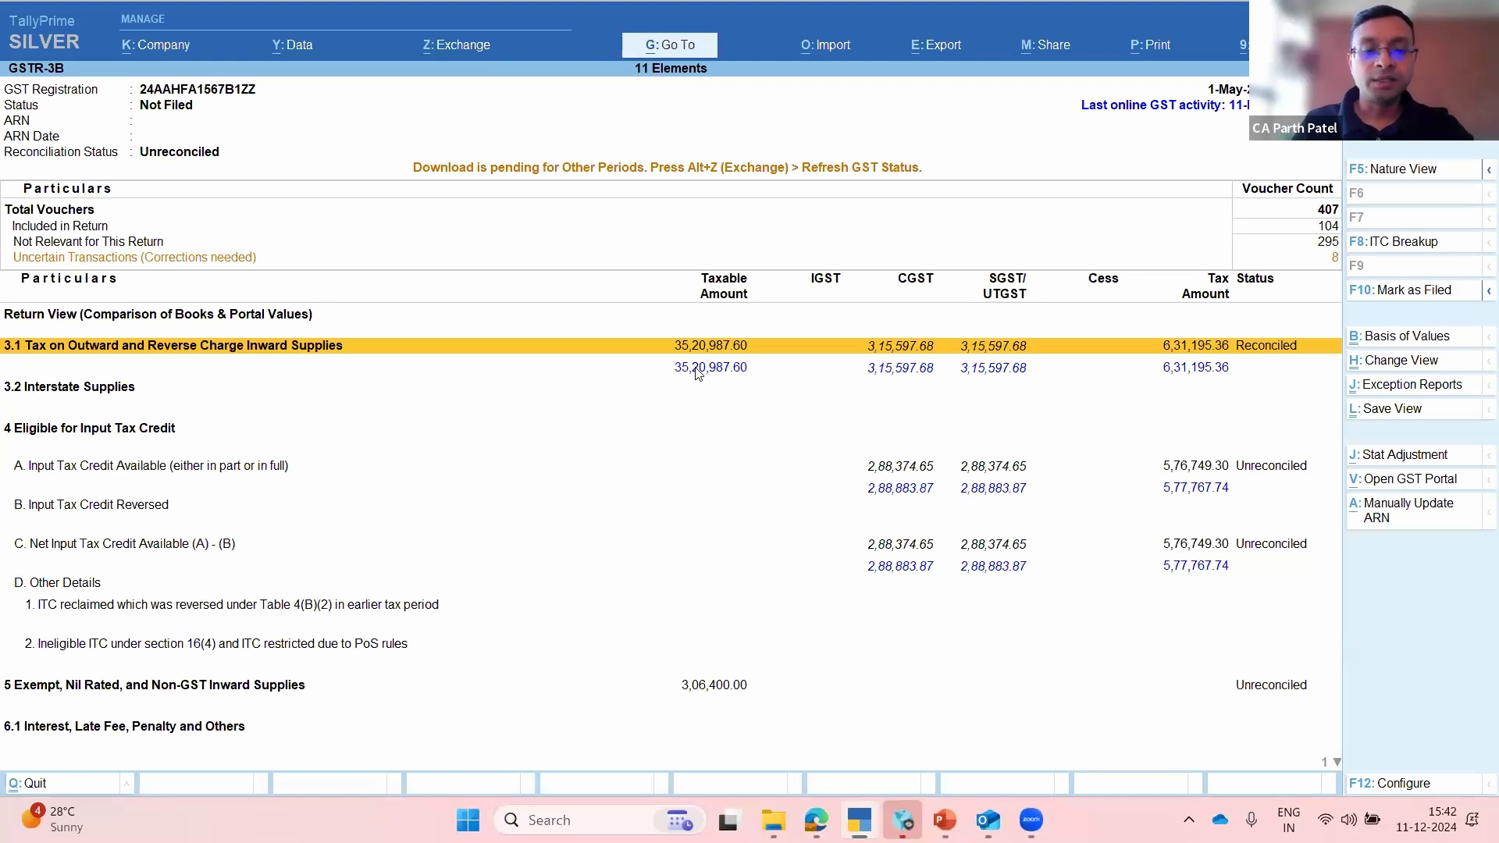
Step: Change the GSTR-3B report period to June 2023 only
{"action": "key", "text": "F2"}
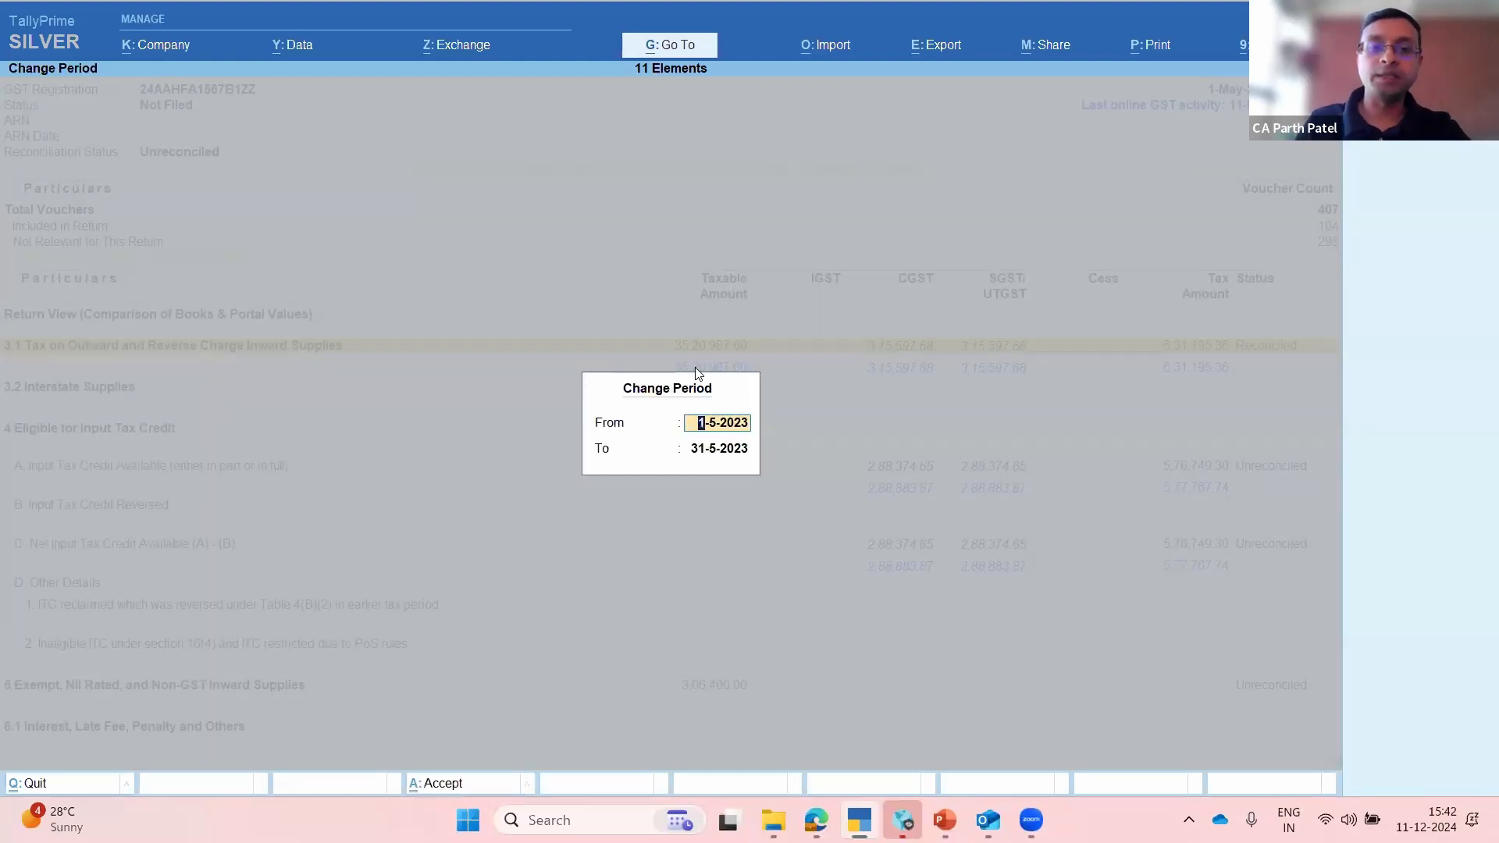
{"action": "type", "text": "jun"}
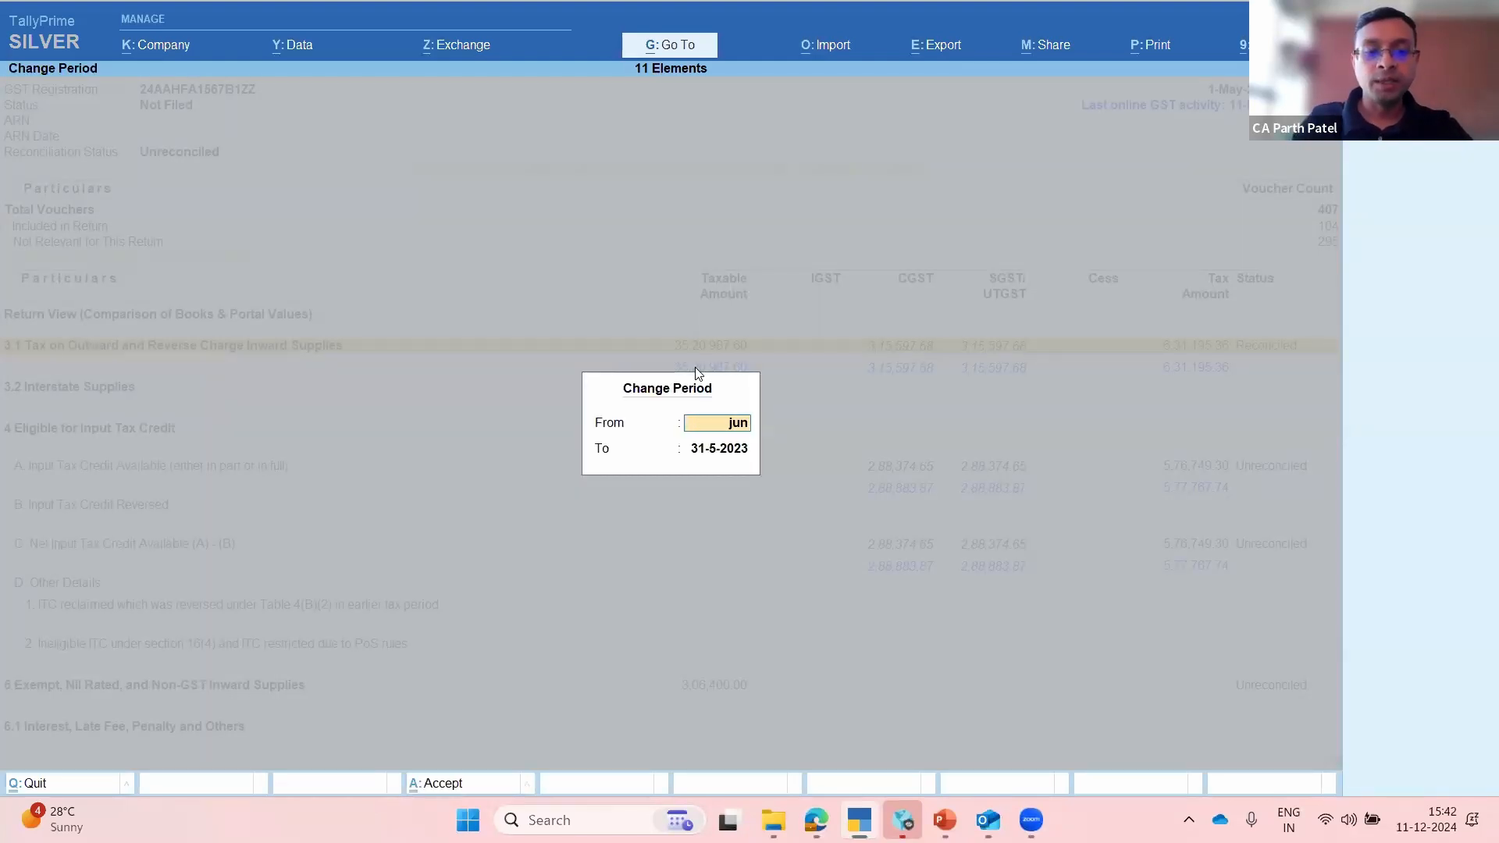
{"action": "type", "text": "e2"}
{"action": "key", "text": "Return"}
{"action": "type", "text": "june"}
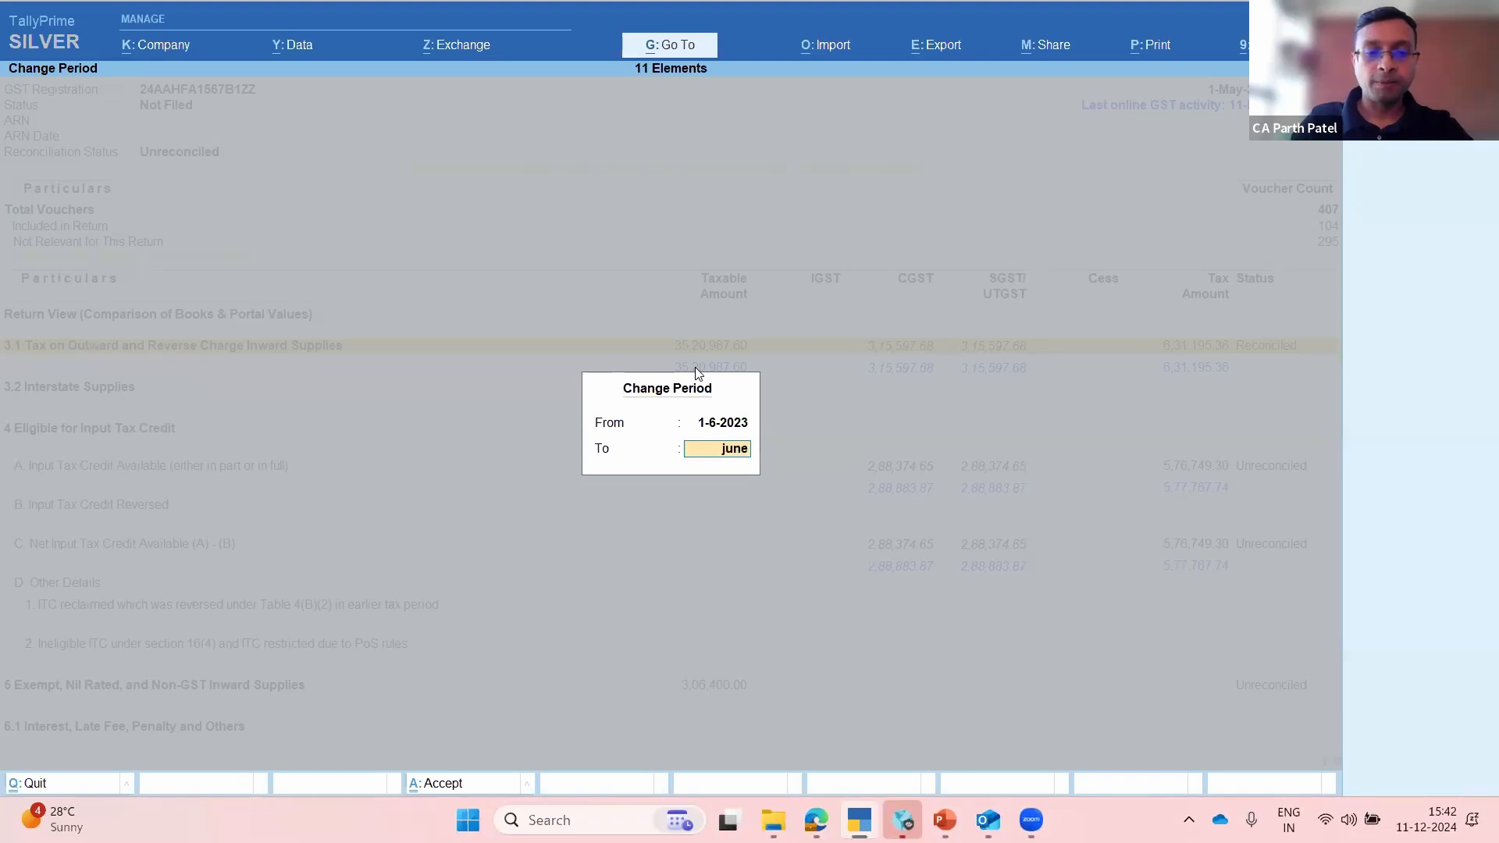
{"action": "type", "text": "23"}
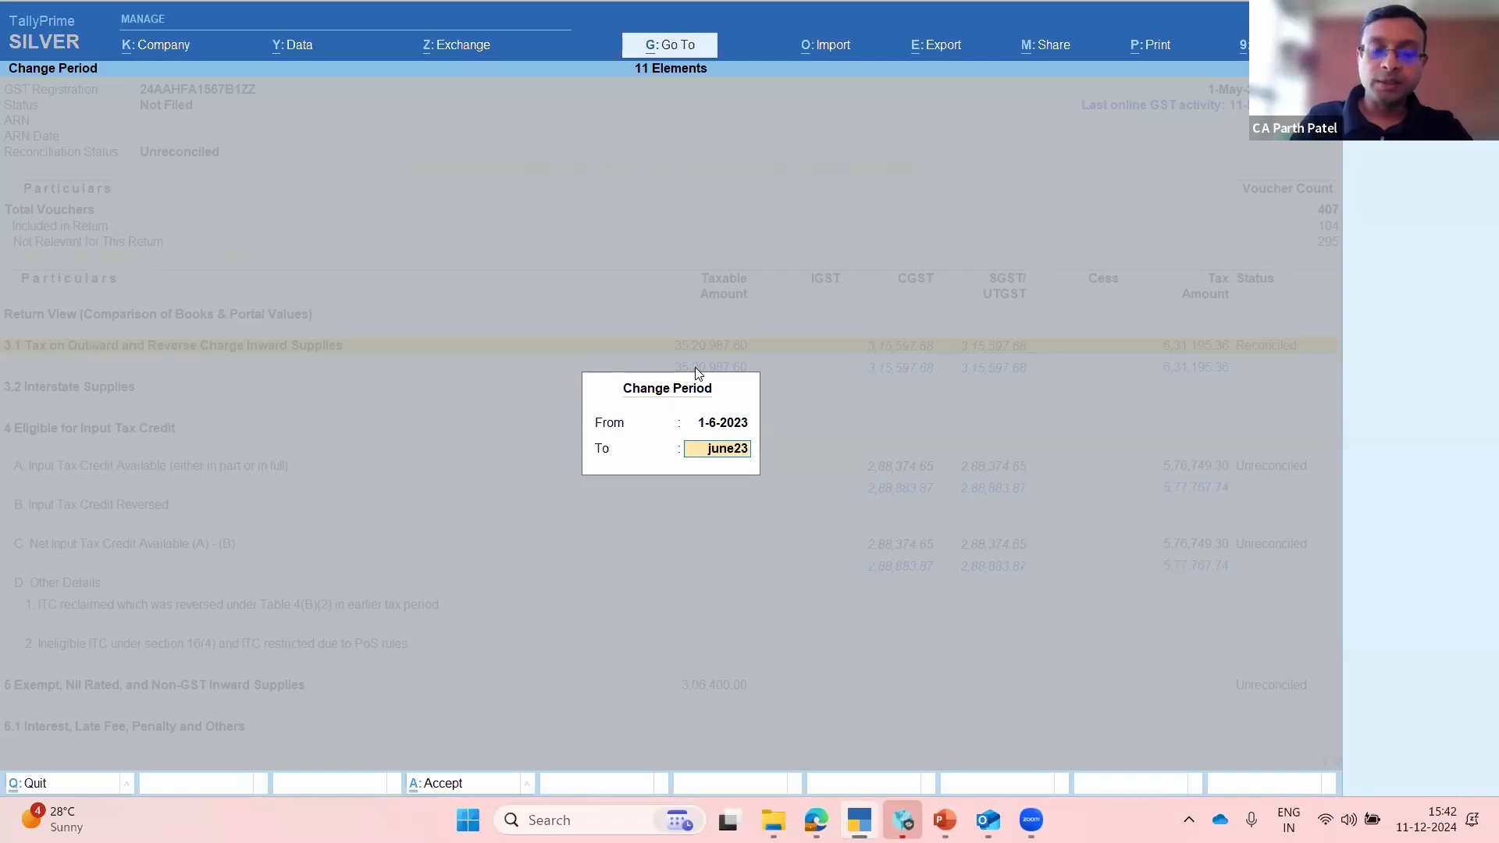
{"action": "key", "text": "Return"}
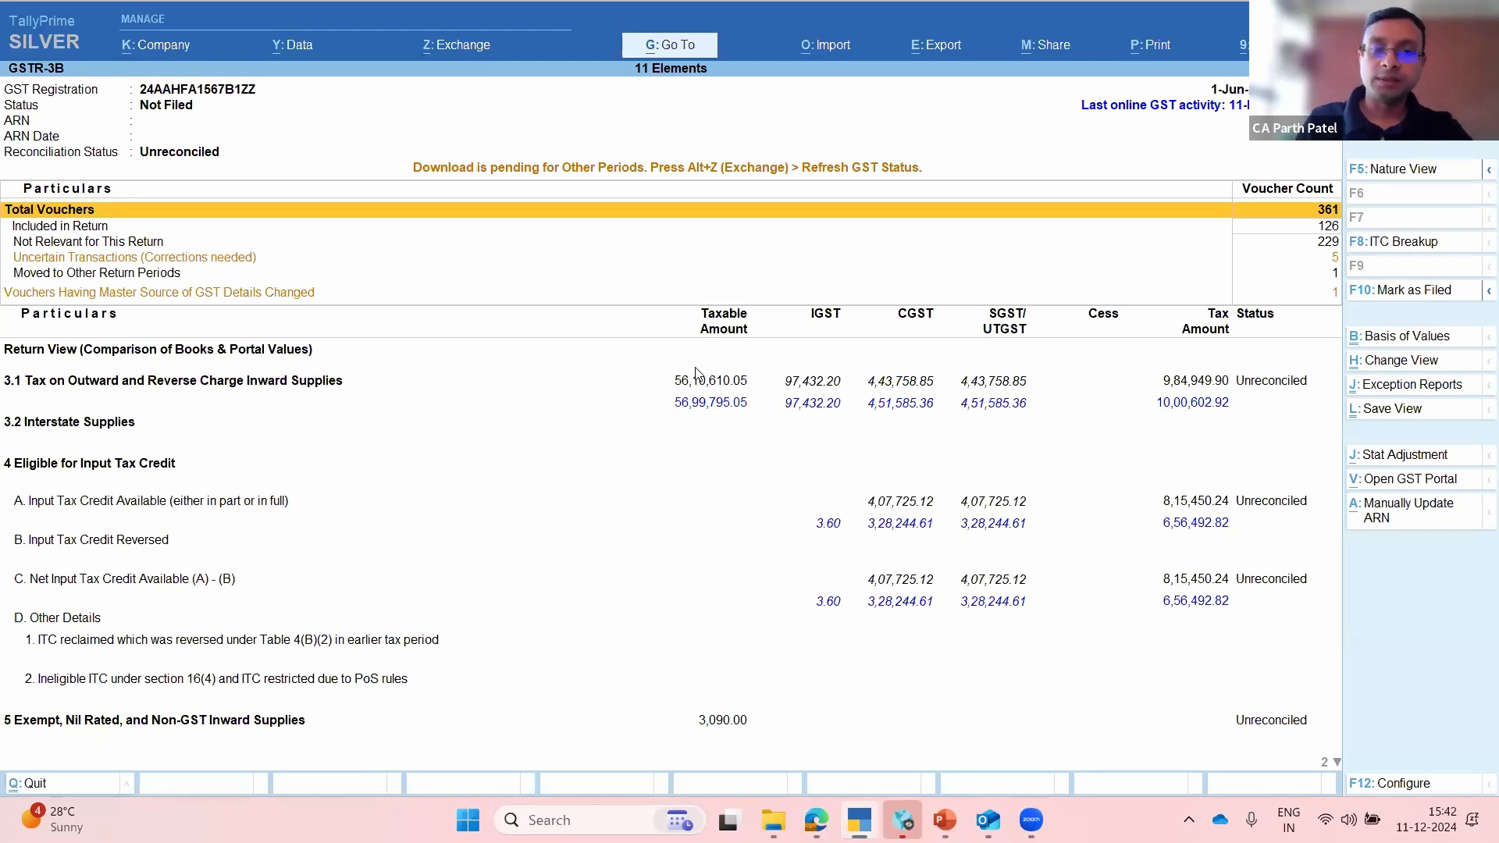
Step: Close the June 2023 GSTR-3B report and return to the Gateway of Tally
{"action": "key", "text": "Down"}
{"action": "key", "text": "Escape"}
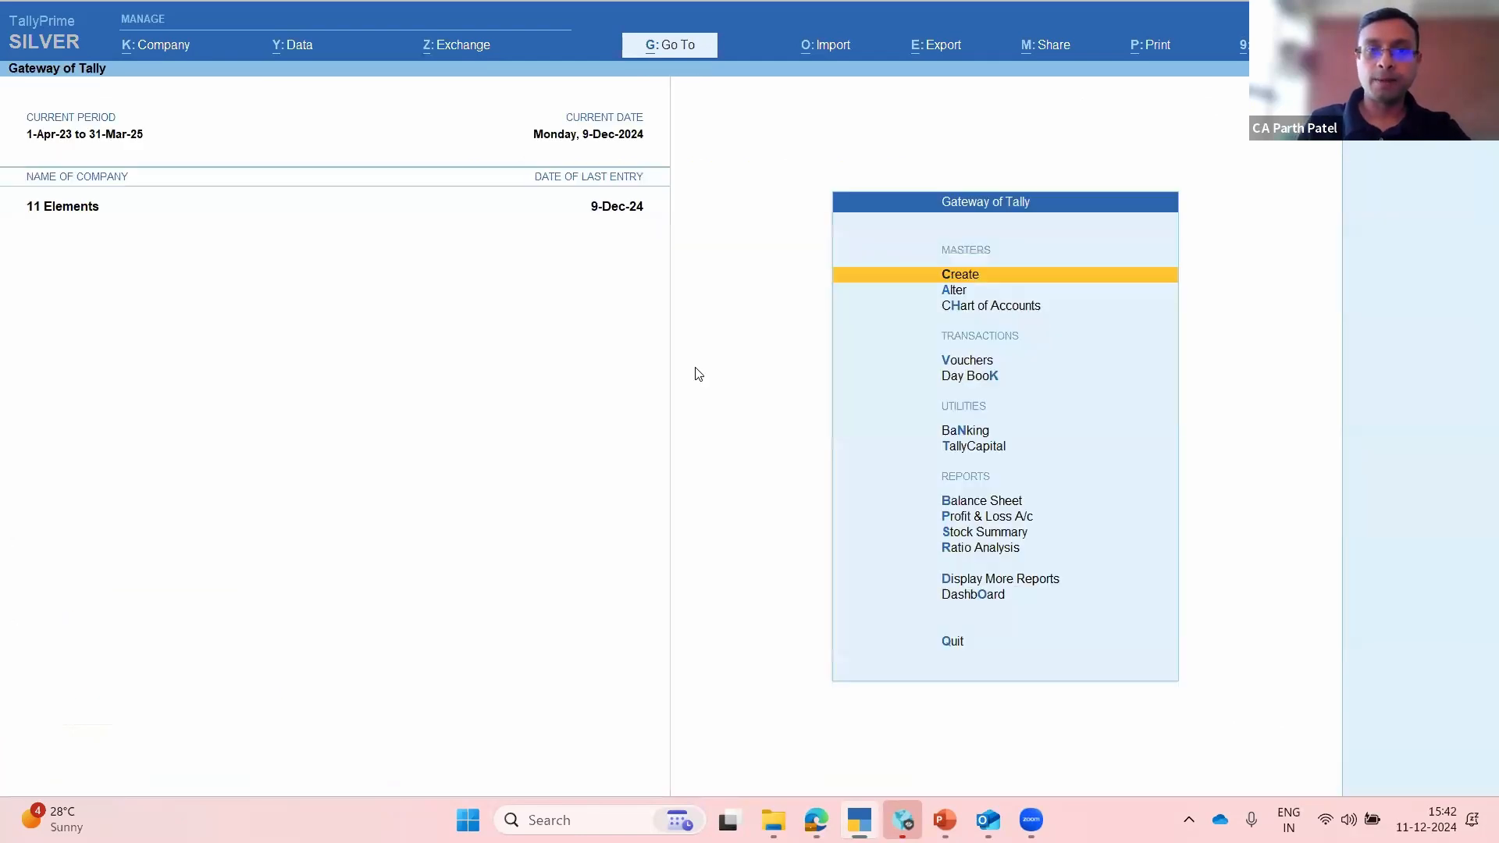
{"action": "key", "text": "Escape"}
{"action": "key", "text": "Escape"}
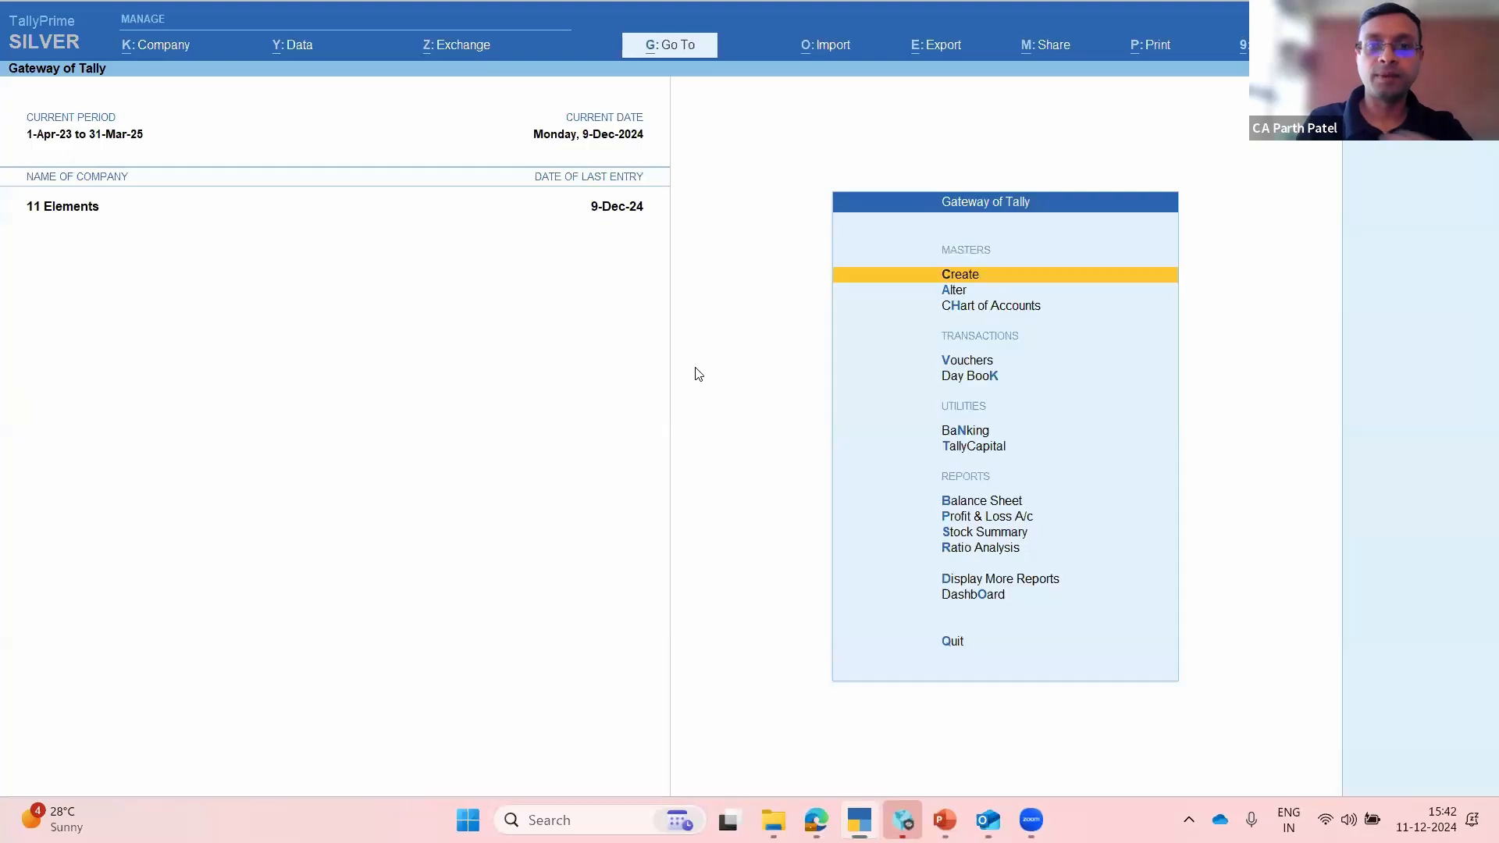
{"action": "key", "text": "Down"}
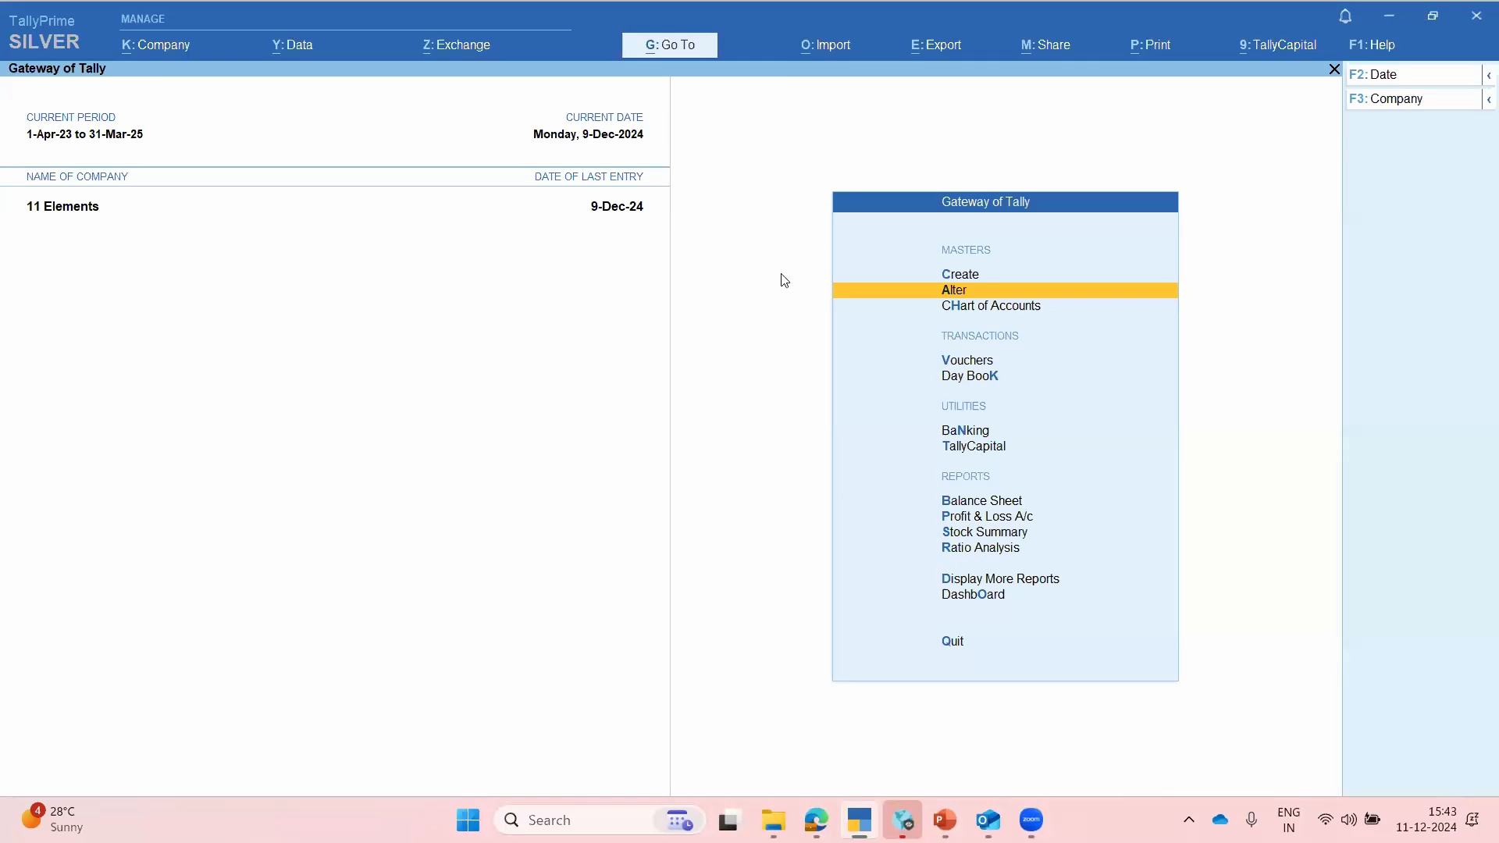
{"action": "key", "text": "Down"}
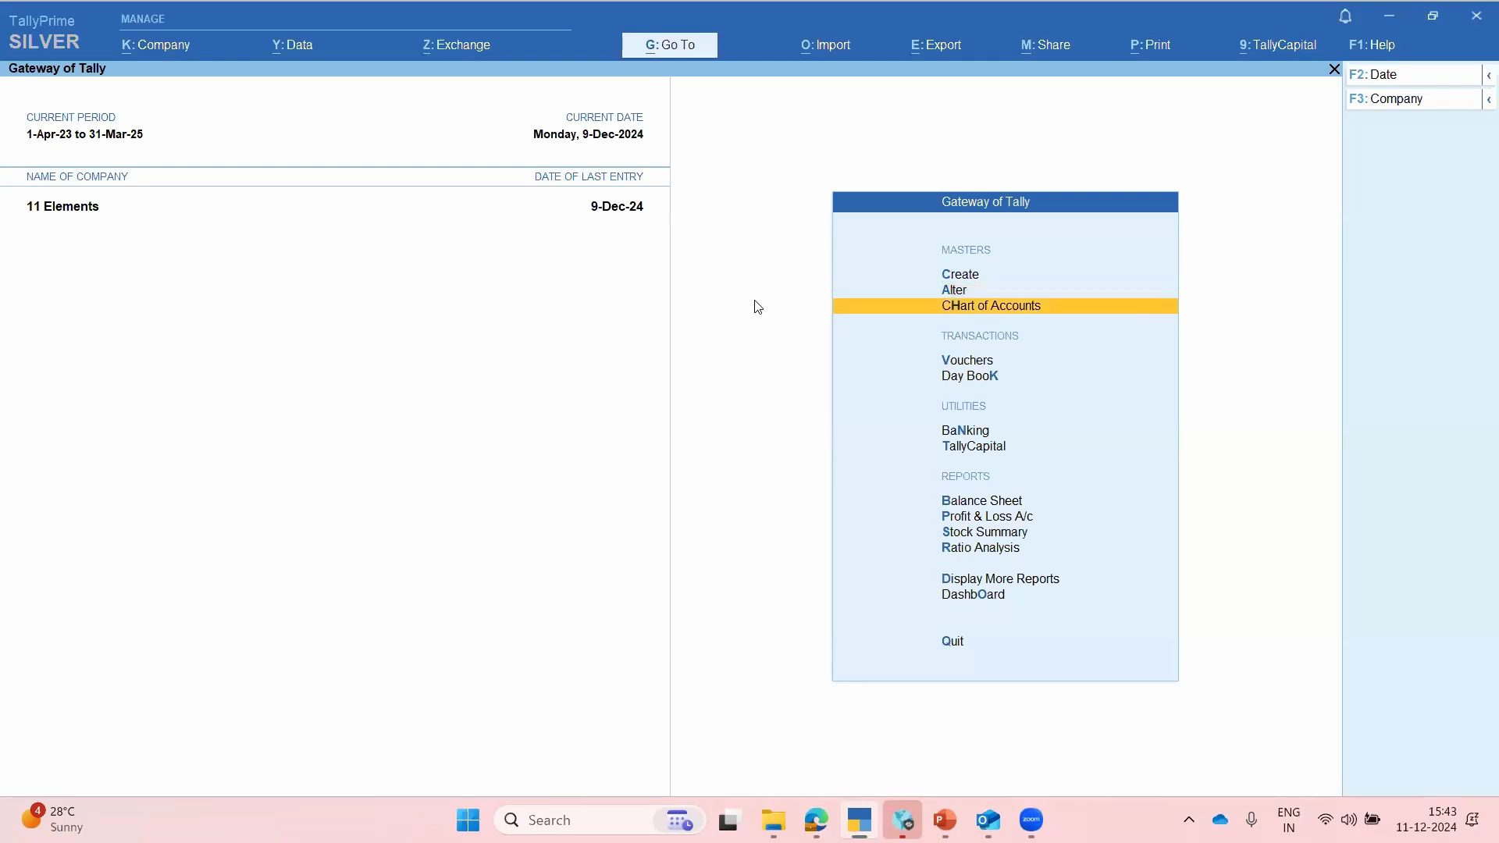
{"action": "key", "text": "Up"}
{"action": "key", "text": "Down"}
{"action": "key", "text": "Up"}
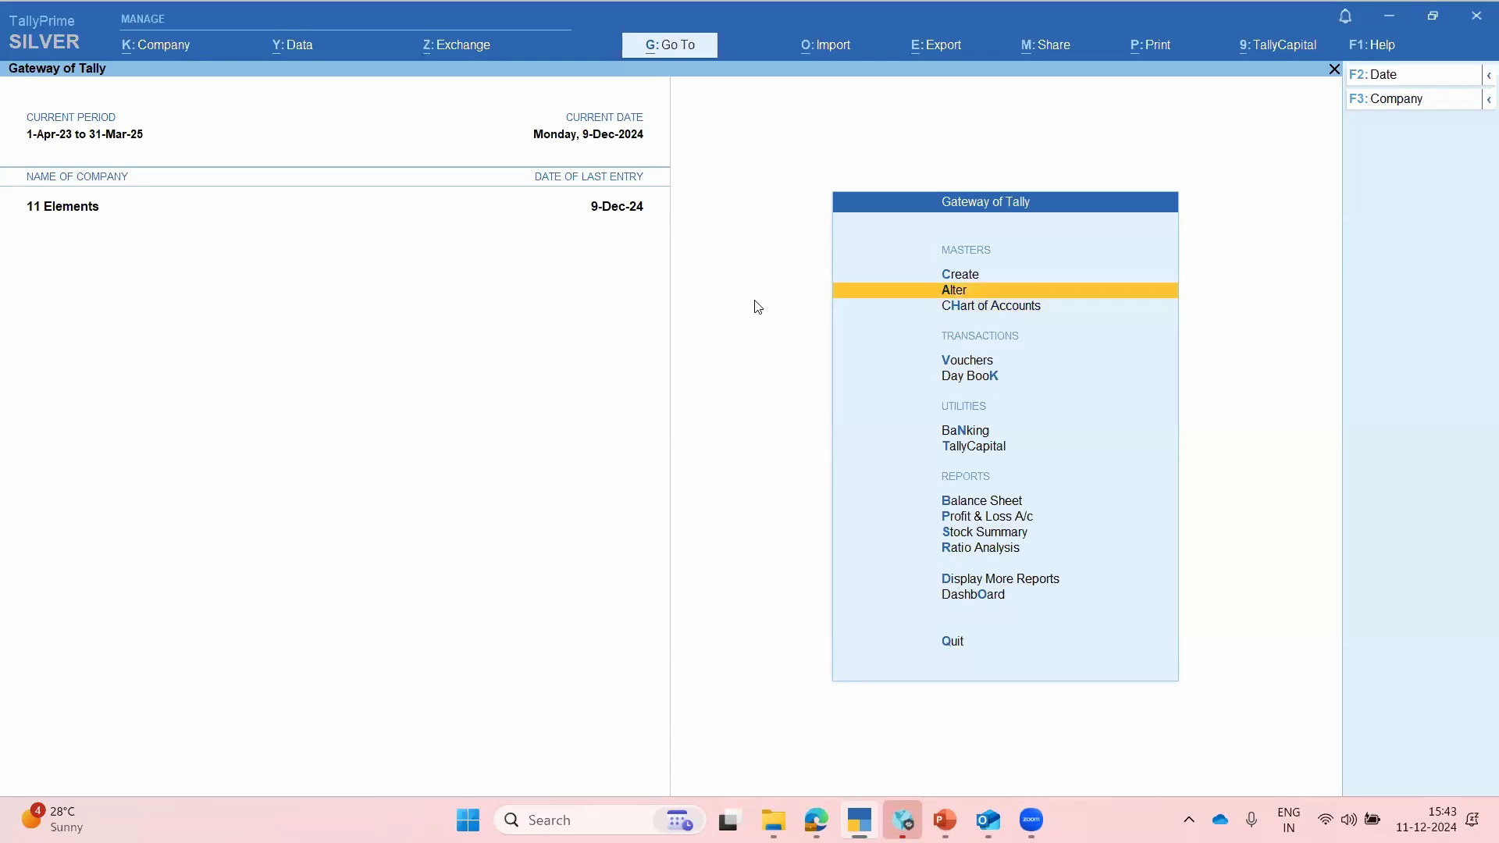
{"action": "key", "text": "Down"}
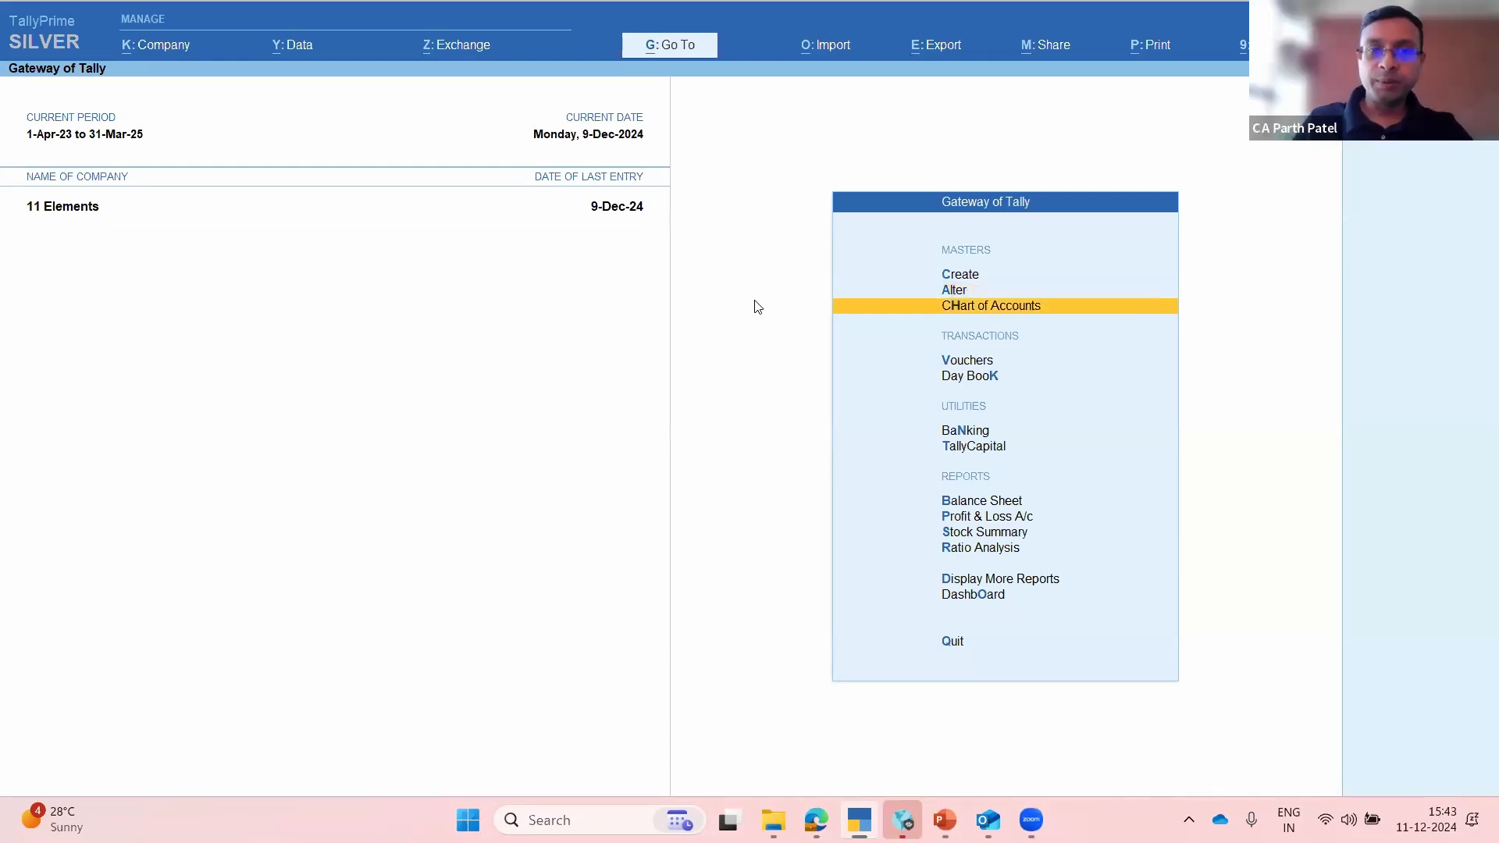
{"action": "key", "text": "Down"}
{"action": "key", "text": "Up"}
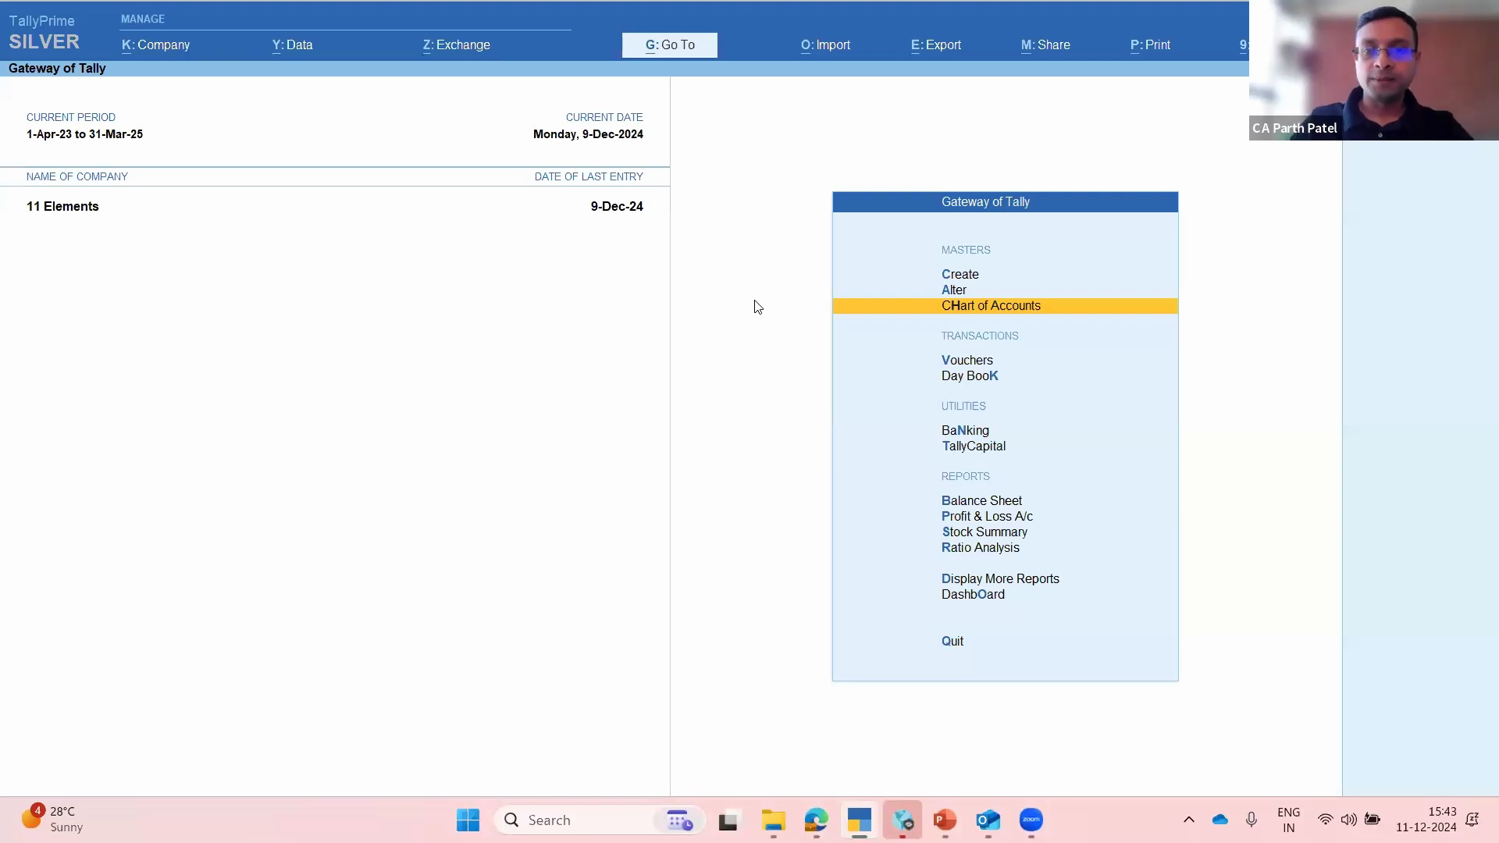
{"action": "key", "text": "Down"}
{"action": "key", "text": "Down"}
{"action": "key", "text": "Down"}
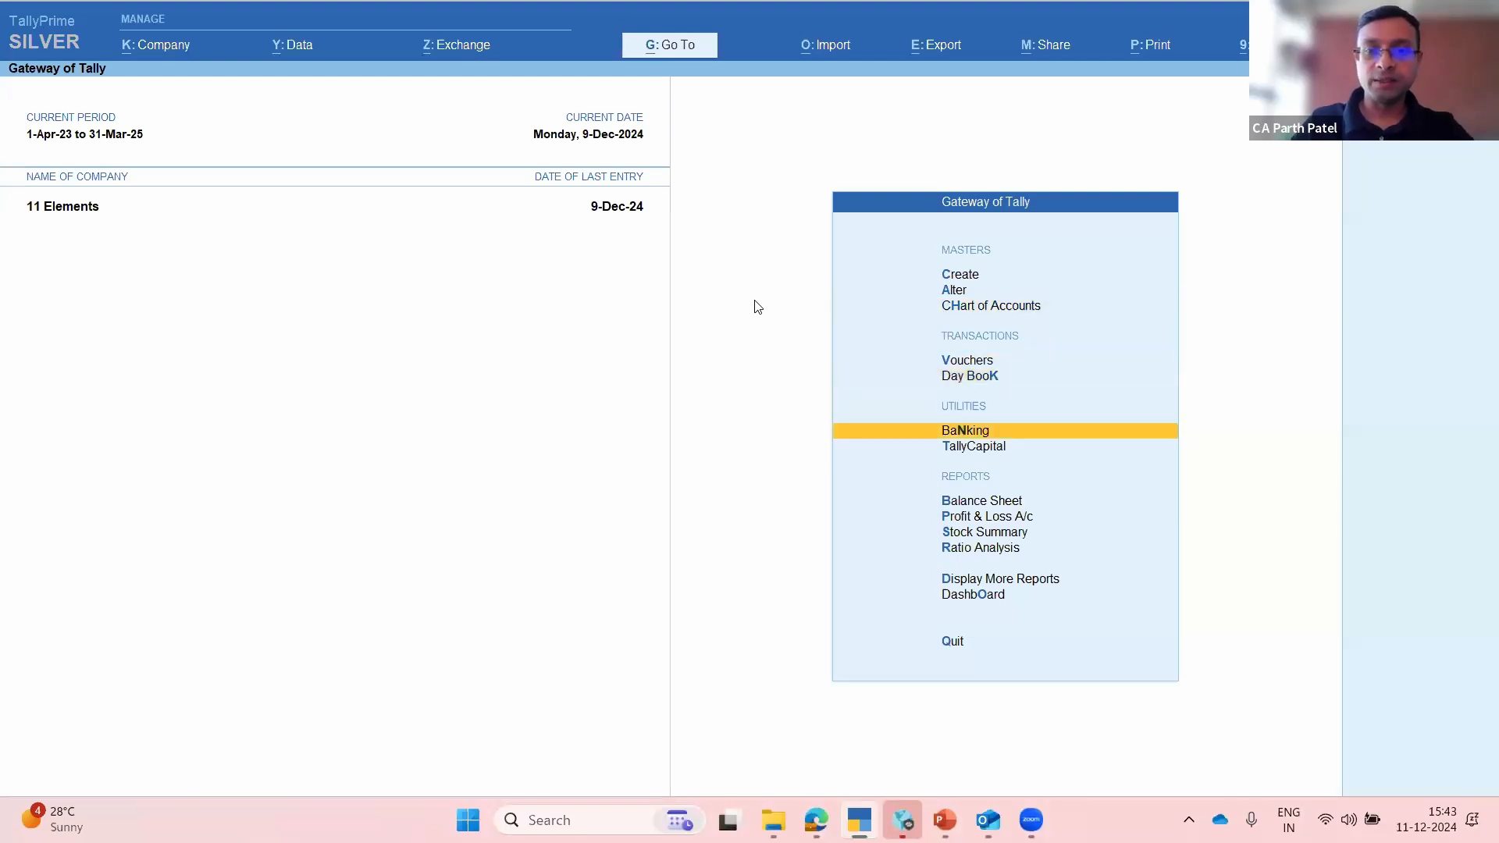
{"action": "key", "text": "Up"}
Step: Open the GSTR-1 return from the statutory GST reports
{"action": "key", "text": "d"}
{"action": "key", "text": "o"}
{"action": "key", "text": "g"}
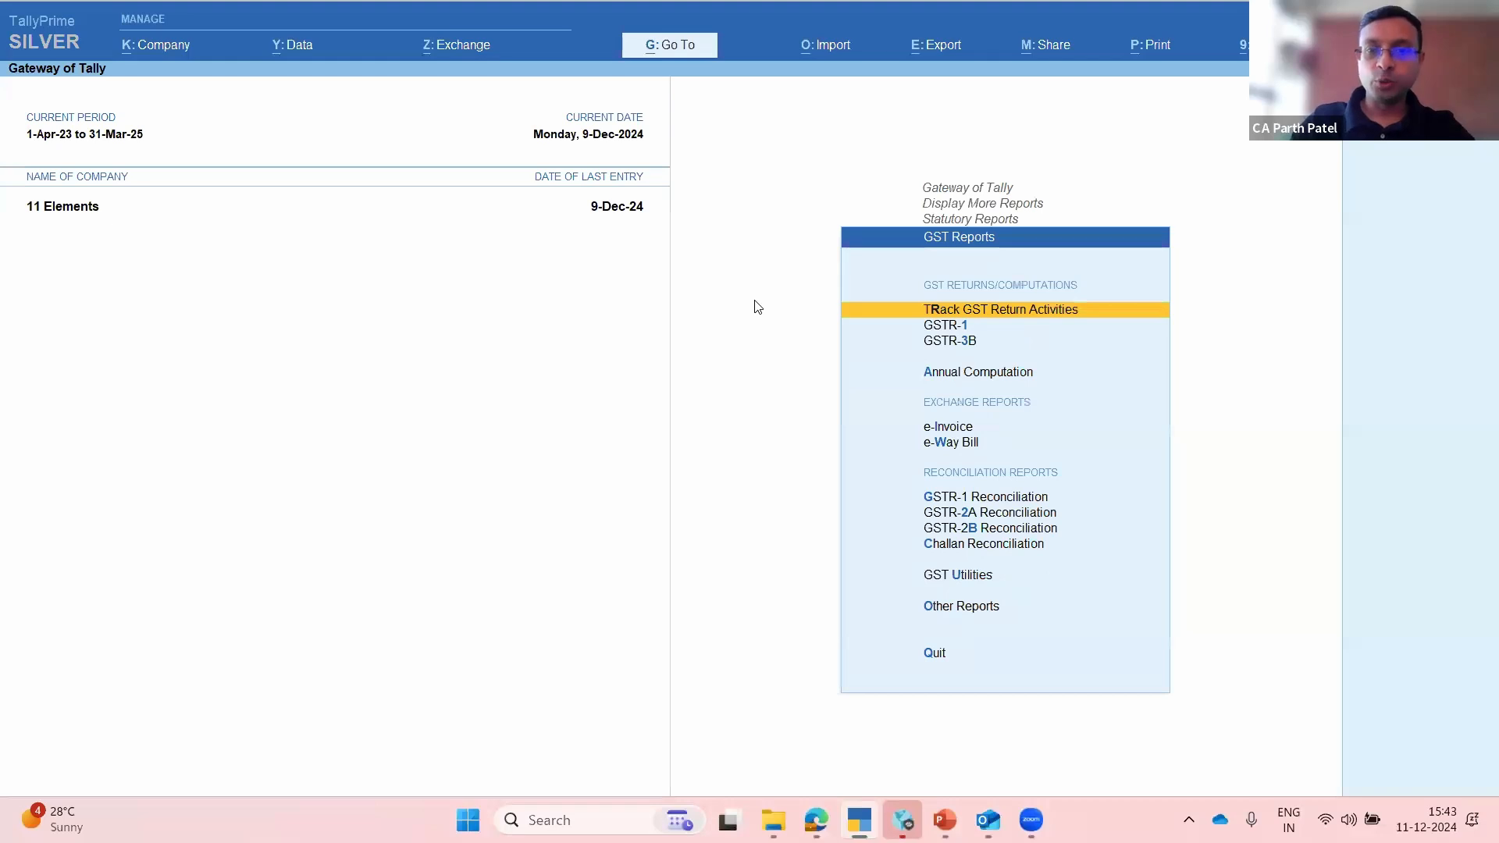
{"action": "key", "text": "1"}
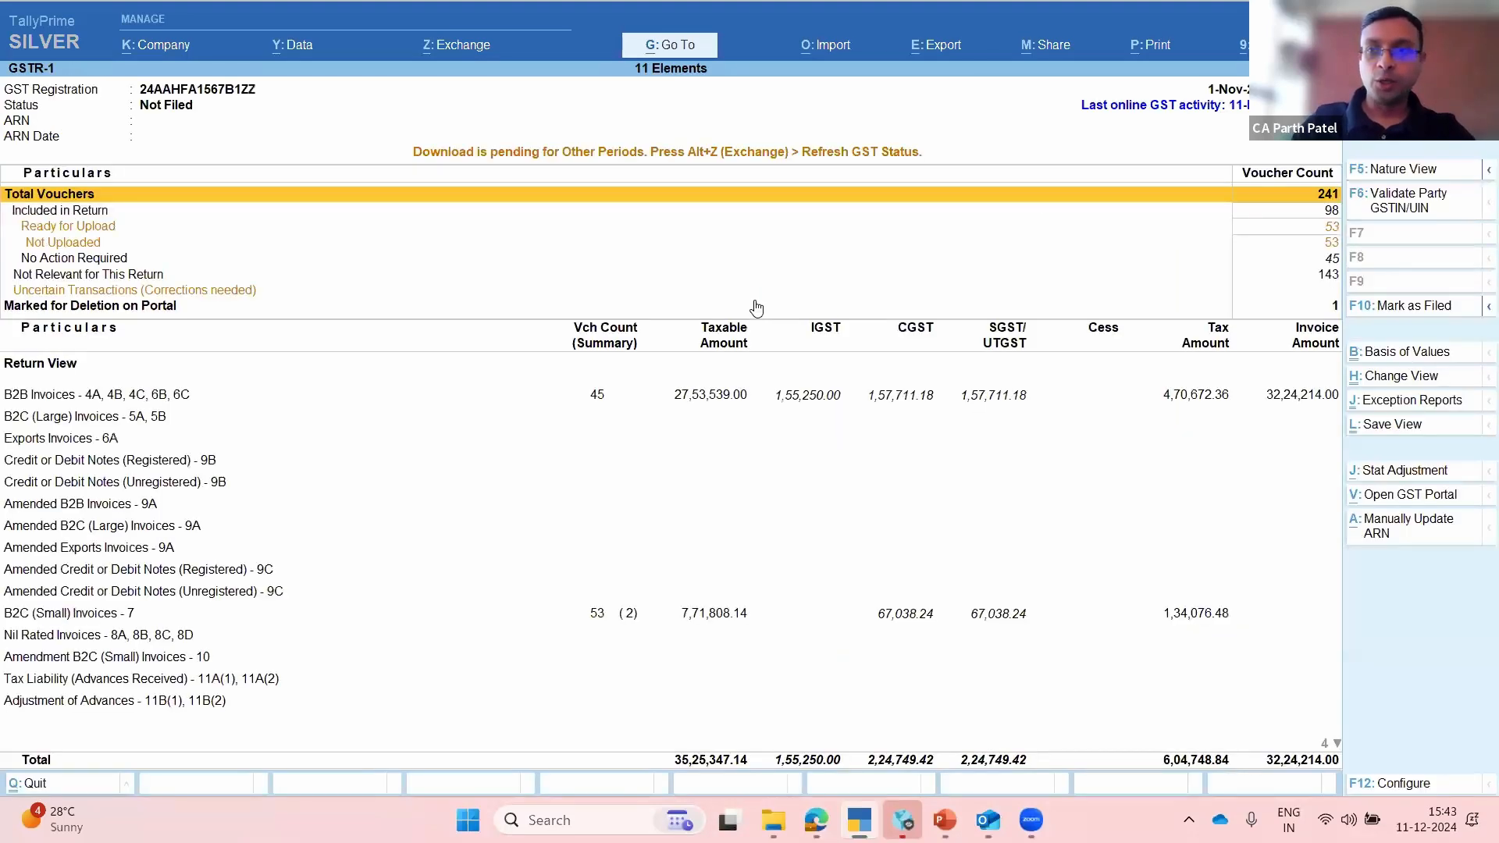
Step: Start validating the party GSTIN/UINs of the November 2024 GSTR-1 and fetch all parties' details from the GST portal
{"action": "key", "text": "Down"}
{"action": "key", "text": "Down"}
{"action": "key", "text": "Up"}
{"action": "key", "text": "Down"}
{"action": "key", "text": "Down"}
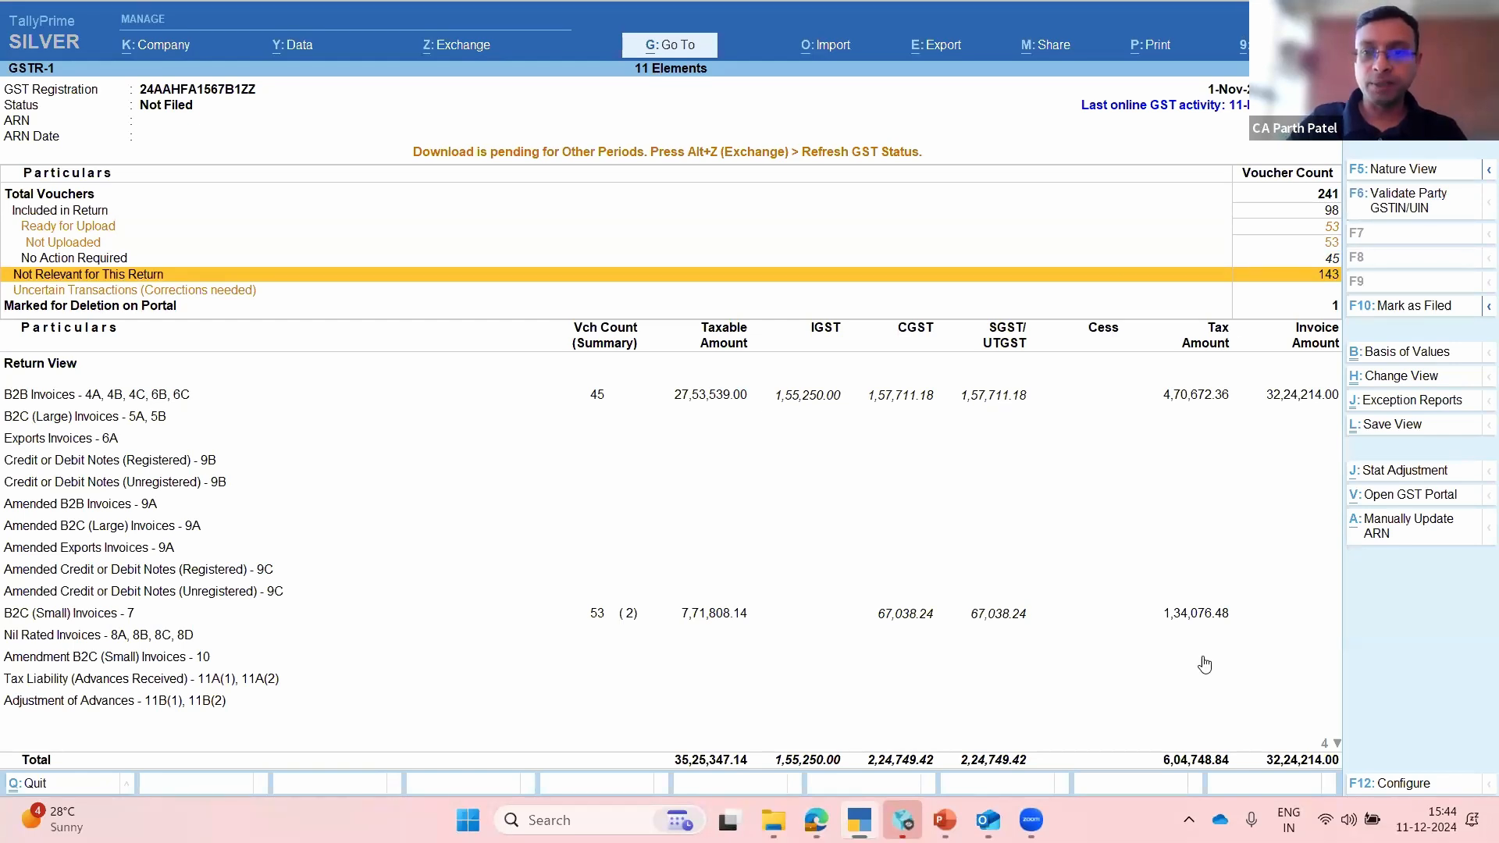
{"action": "left_click", "coordinate": [1439, 206]}
{"action": "left_click", "coordinate": [1417, 462]}
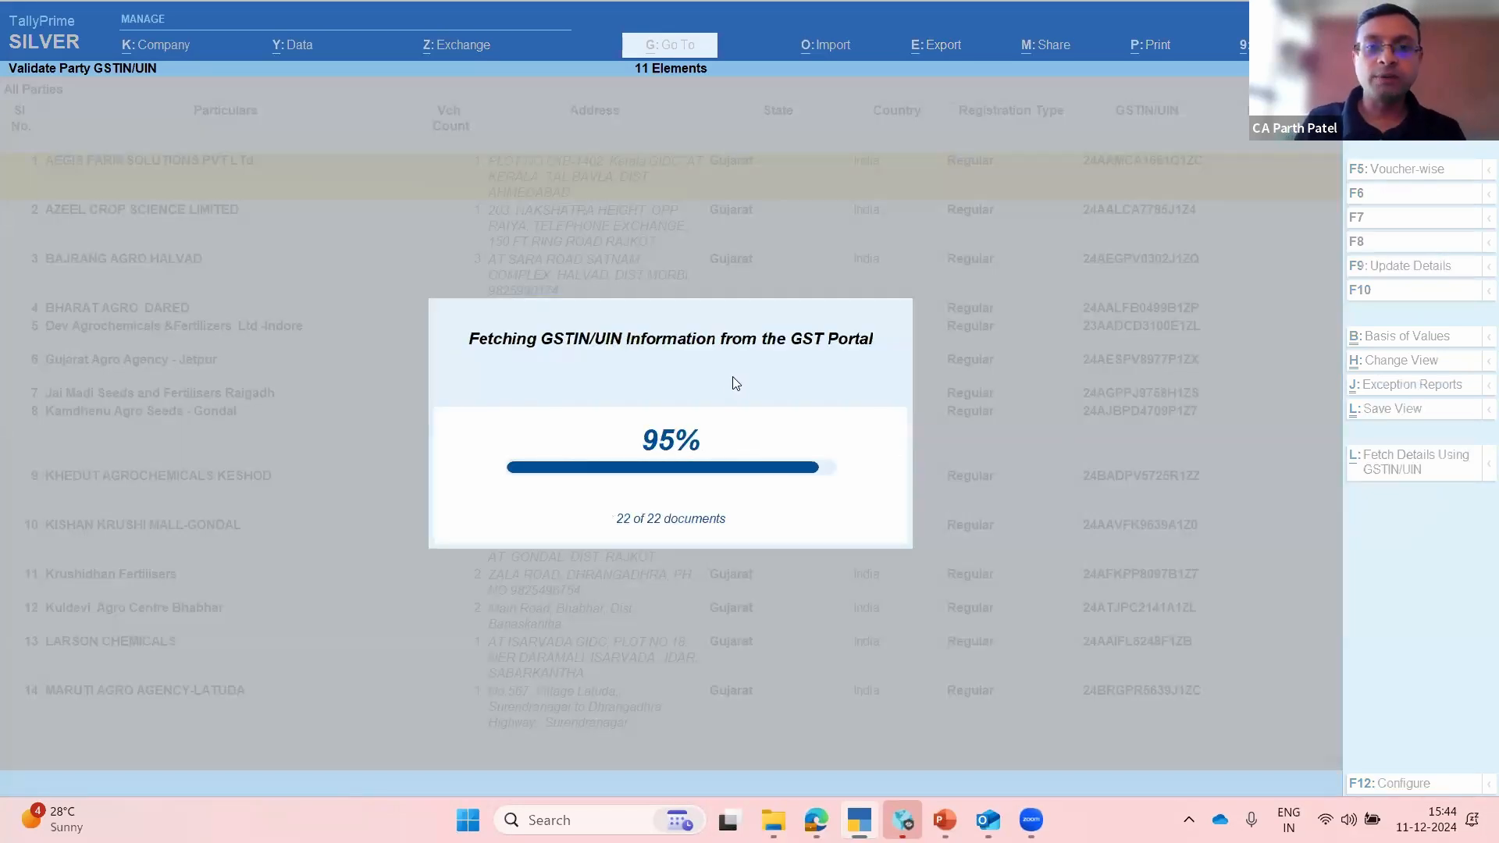
Step: Review the fetched GSTIN/UIN status and registration details of every party in the validation list
{"action": "key", "text": "Down"}
{"action": "key", "text": "Down"}
{"action": "key", "text": "Down"}
{"action": "key", "text": "Down"}
{"action": "key", "text": "Down"}
{"action": "key", "text": "Down"}
{"action": "key", "text": "Down"}
{"action": "key", "text": "Down"}
{"action": "key", "text": "Down"}
{"action": "key", "text": "Down"}
{"action": "key", "text": "Down"}
{"action": "key", "text": "Down"}
{"action": "key", "text": "Down"}
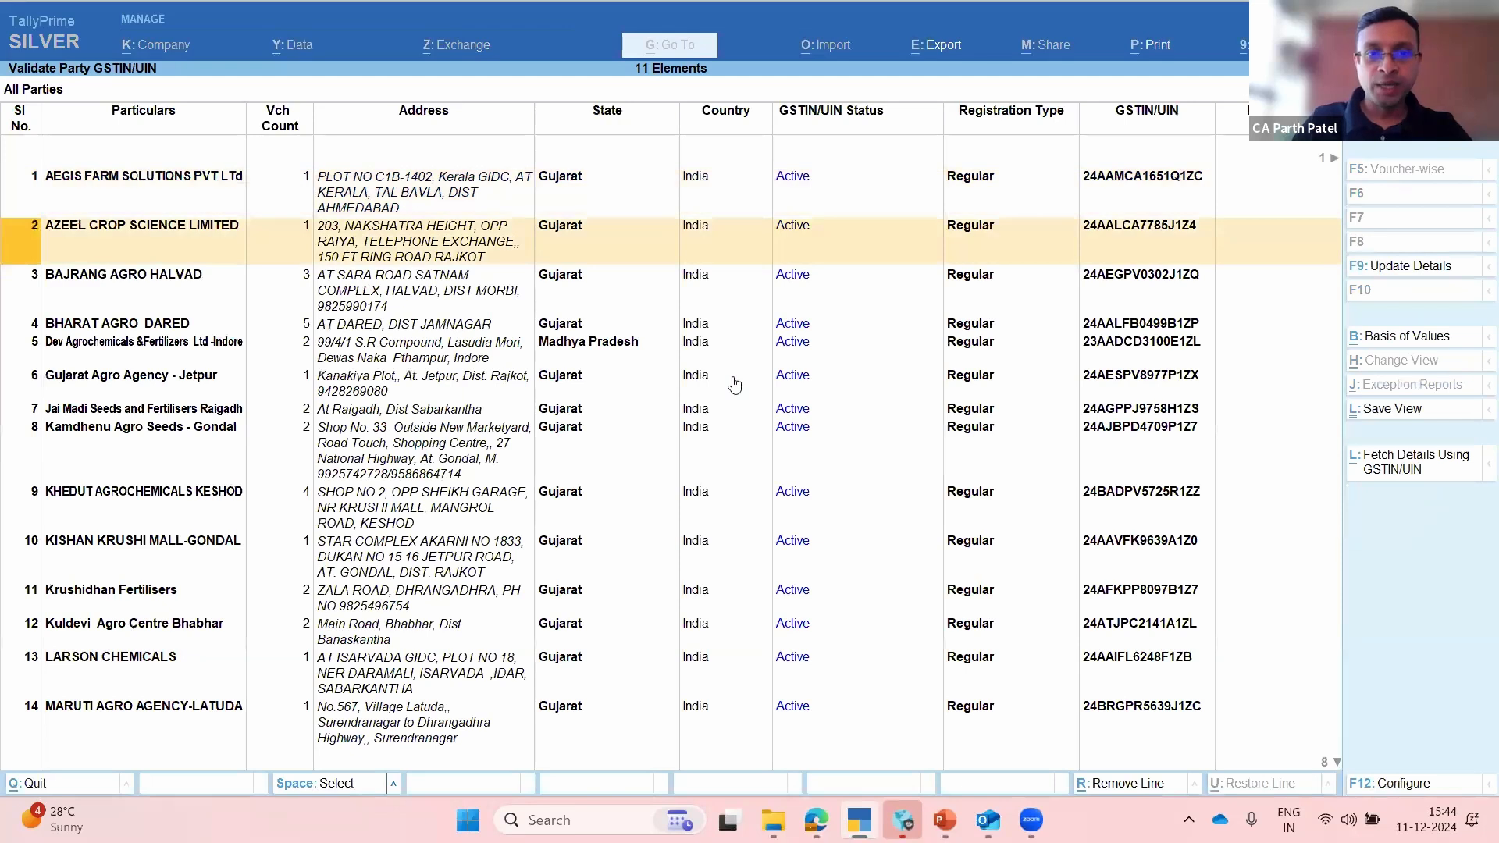
{"action": "key", "text": "Down"}
{"action": "key", "text": "Down"}
{"action": "key", "text": "Down"}
{"action": "key", "text": "Down"}
{"action": "key", "text": "Down"}
{"action": "key", "text": "Down"}
{"action": "key", "text": "Down"}
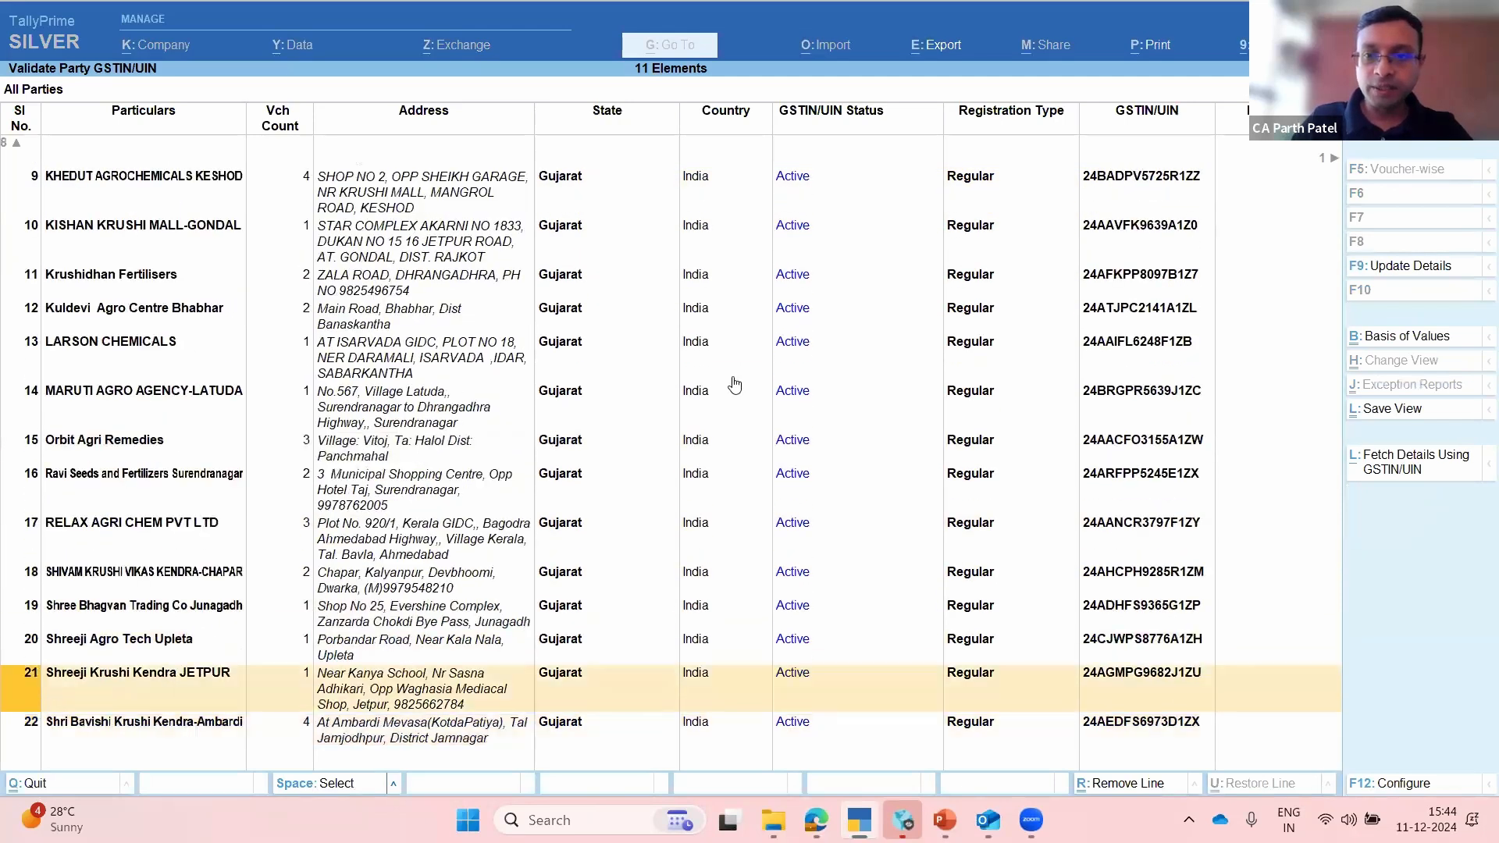
{"action": "key", "text": "Up"}
{"action": "key", "text": "Up"}
{"action": "key", "text": "Up"}
{"action": "key", "text": "Up"}
{"action": "key", "text": "Up"}
{"action": "key", "text": "Up"}
{"action": "key", "text": "Up"}
{"action": "key", "text": "Up"}
{"action": "key", "text": "Up"}
{"action": "key", "text": "Down"}
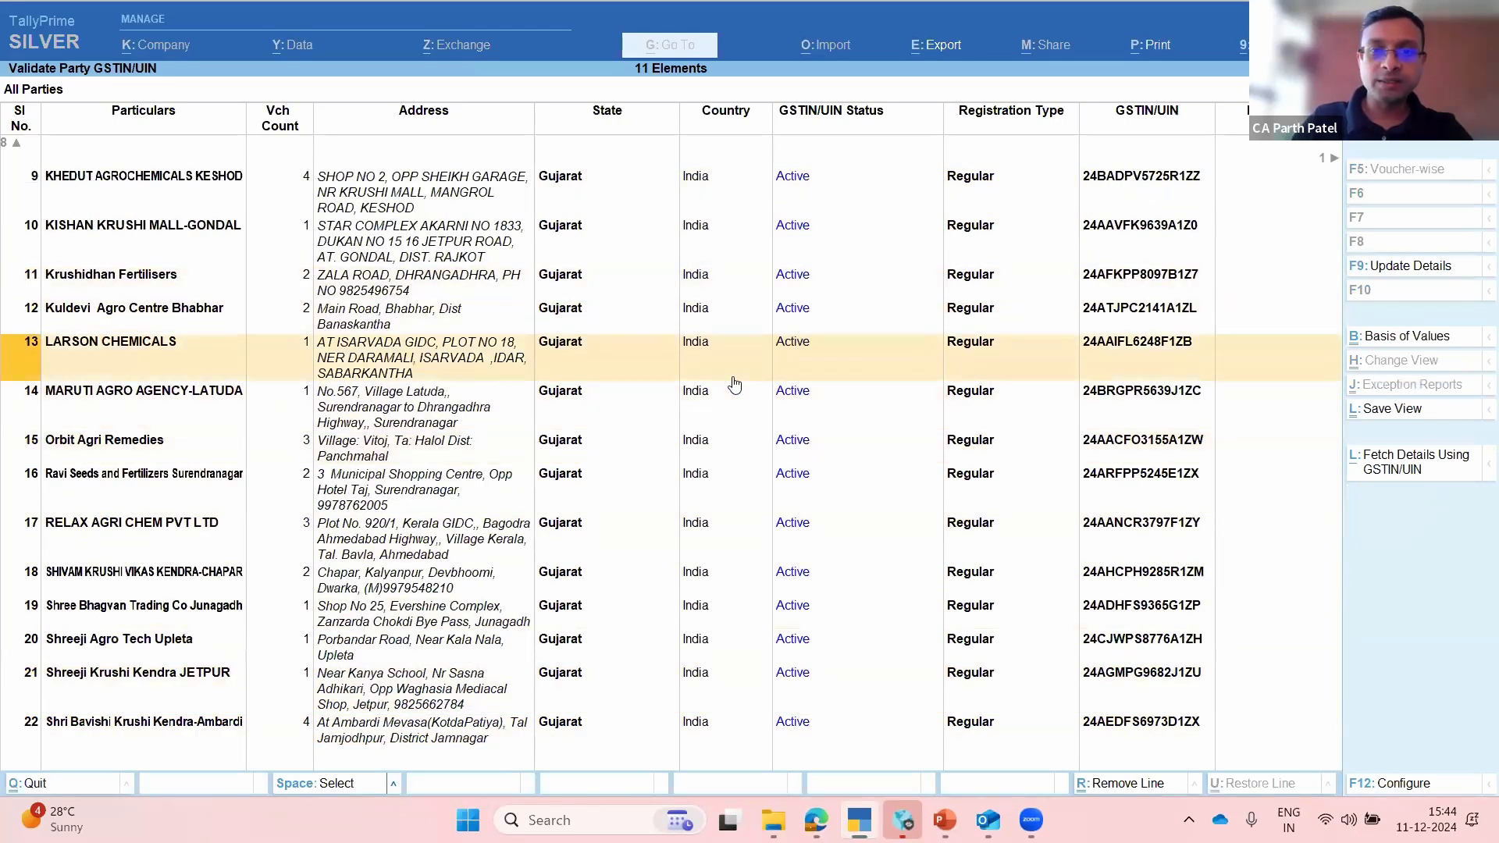
Step: Inspect the GSTIN/UIN status and registration type of LARSON CHEMICALS by briefly marking its line and unmarking it
{"action": "key", "text": "Right"}
{"action": "key", "text": "Right"}
{"action": "key", "text": "Right"}
{"action": "key", "text": "Right"}
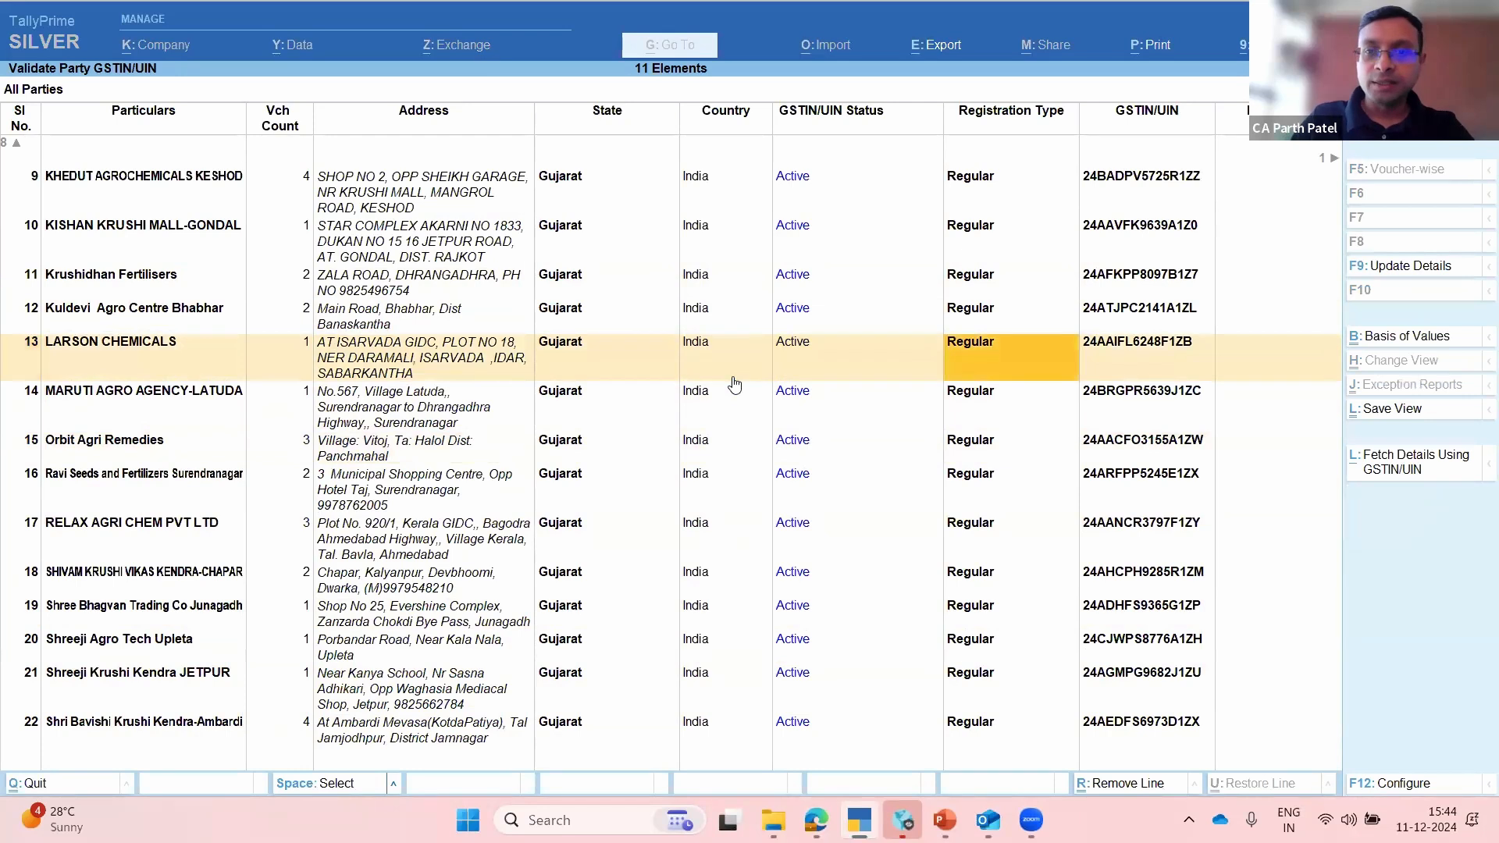
{"action": "key", "text": "space"}
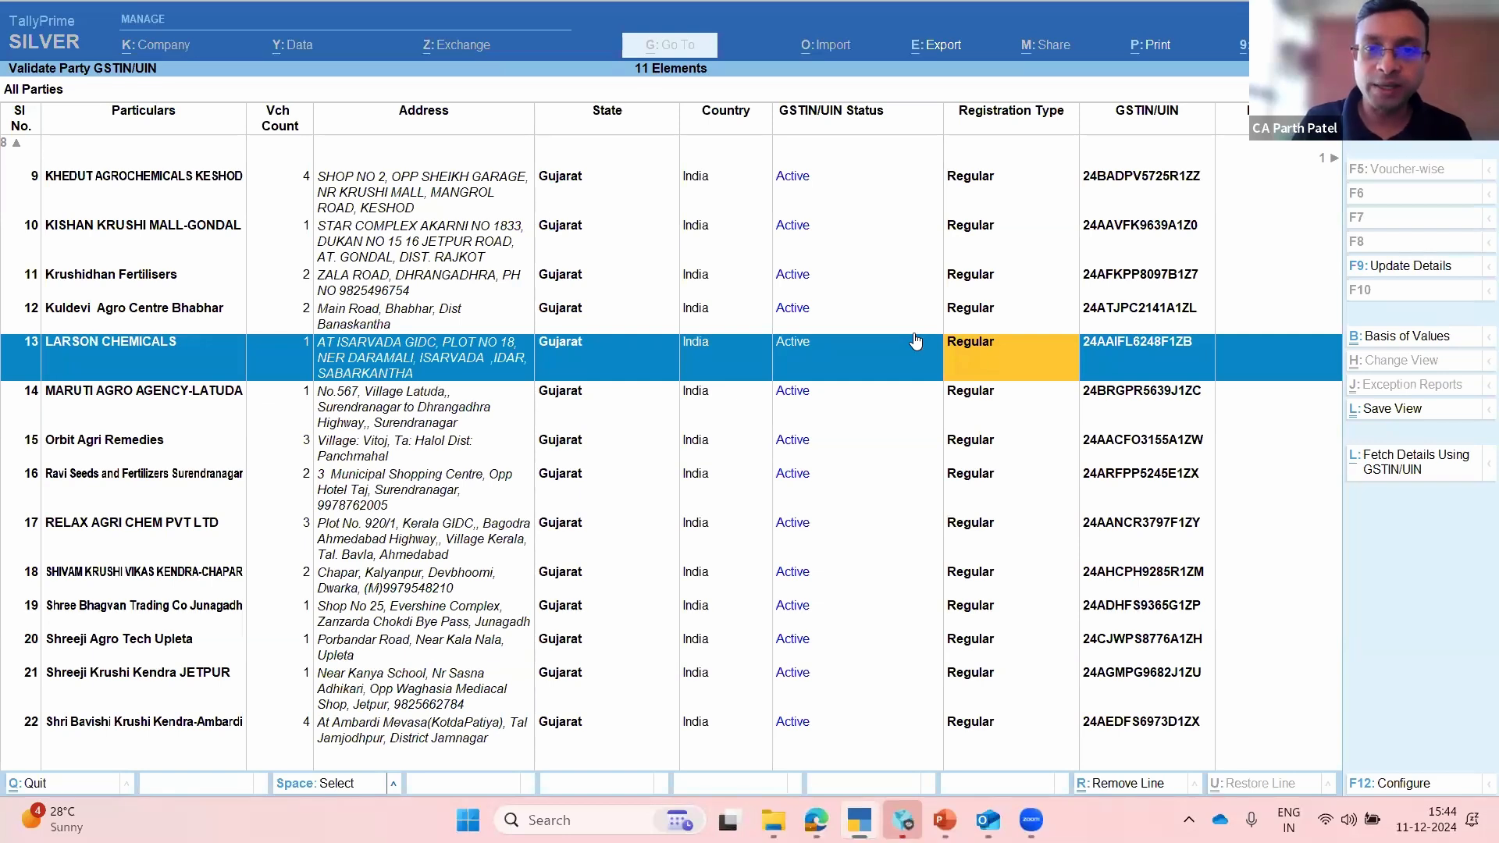
{"action": "left_click", "coordinate": [914, 334]}
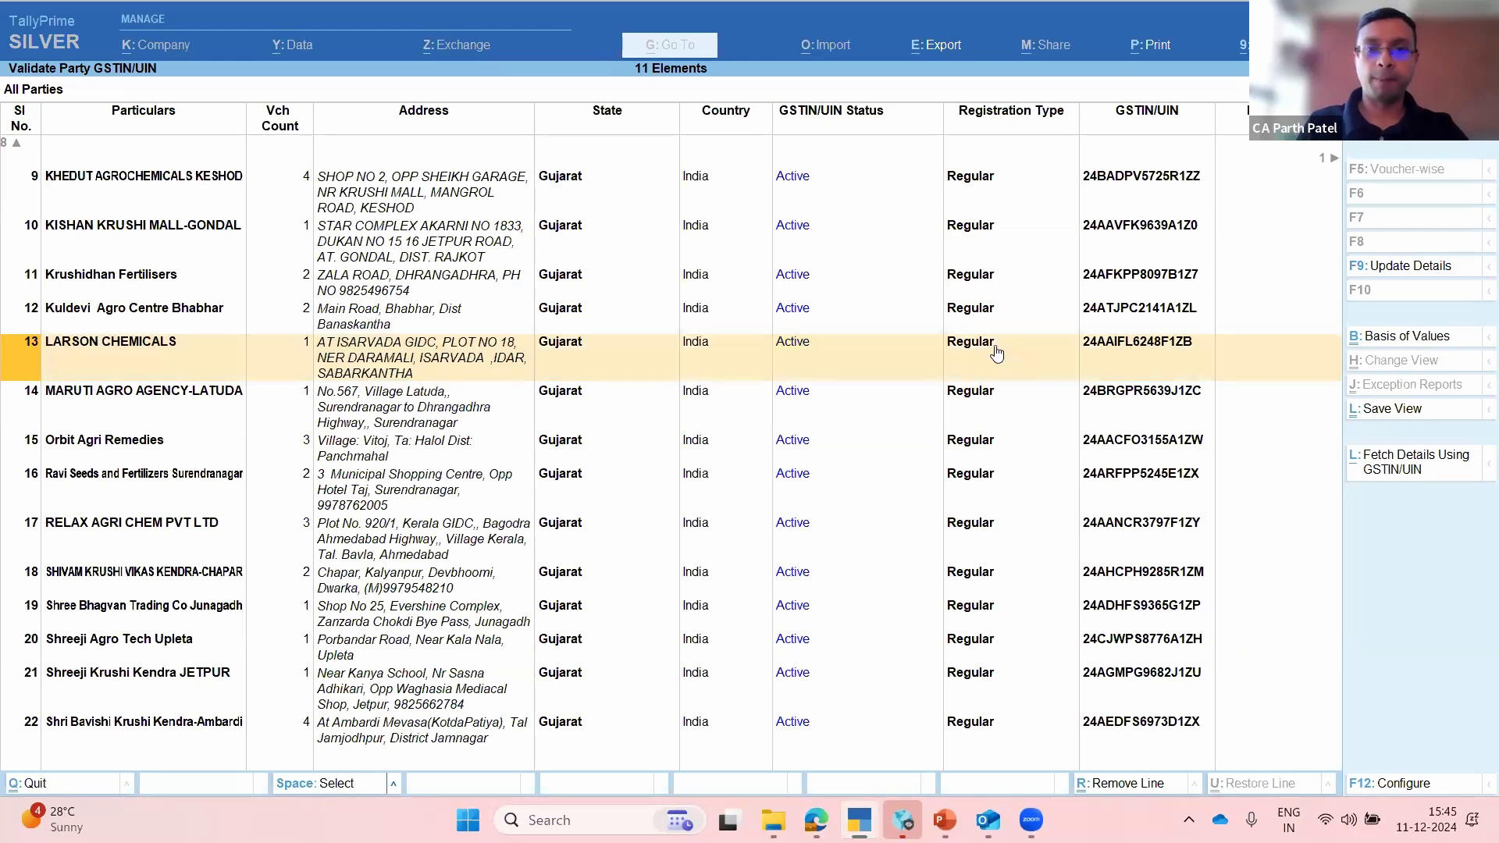
Step: Leave the party validation list and look at the uncertain and Marked for Deletion on Portal entries in the GSTR-1 voucher summary
{"action": "key", "text": "Escape"}
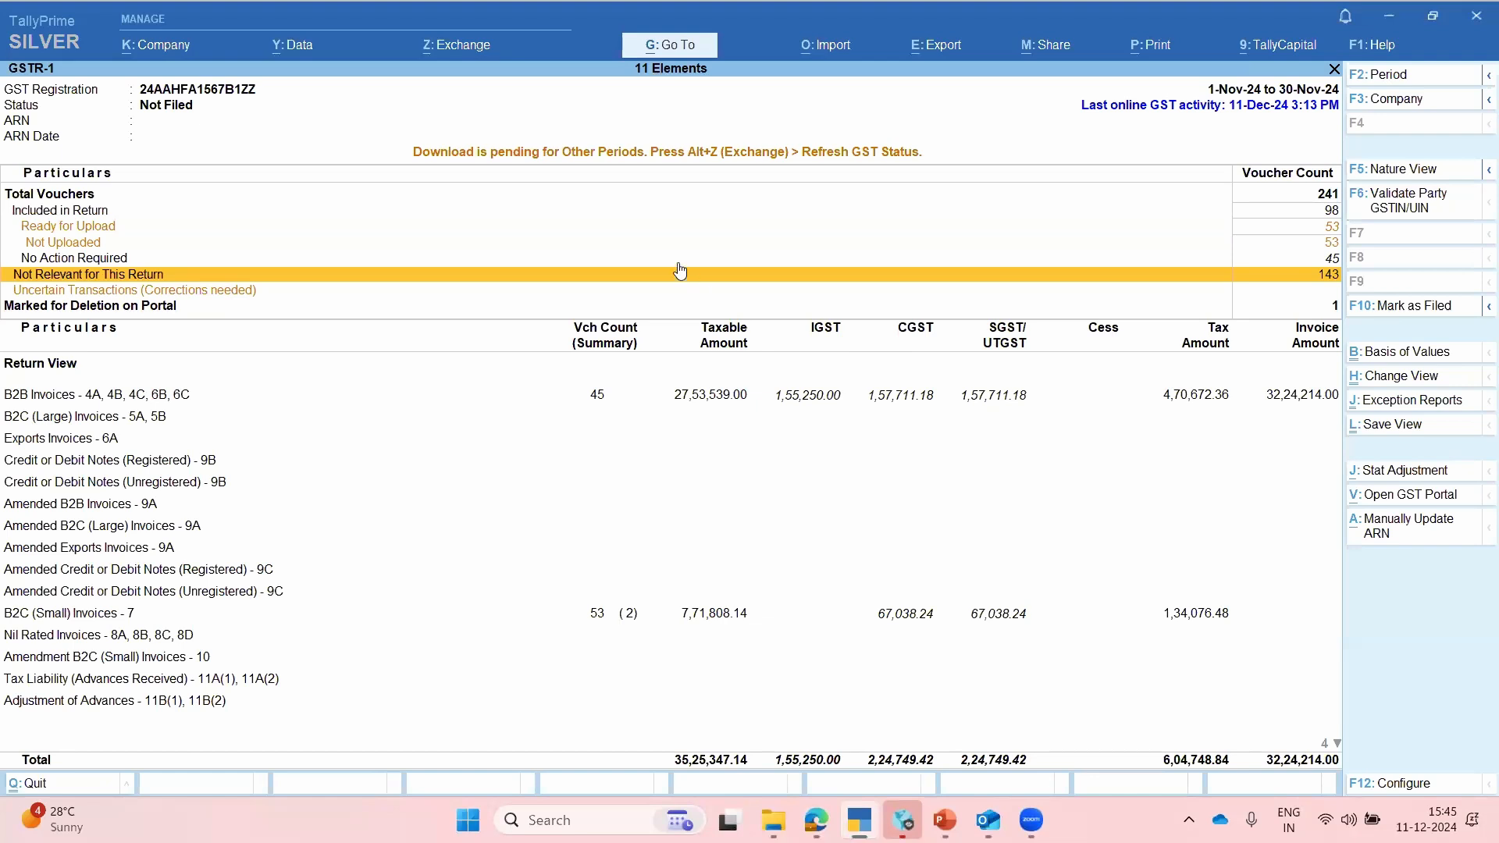
{"action": "key", "text": "Down"}
{"action": "key", "text": "Down"}
{"action": "key", "text": "Down"}
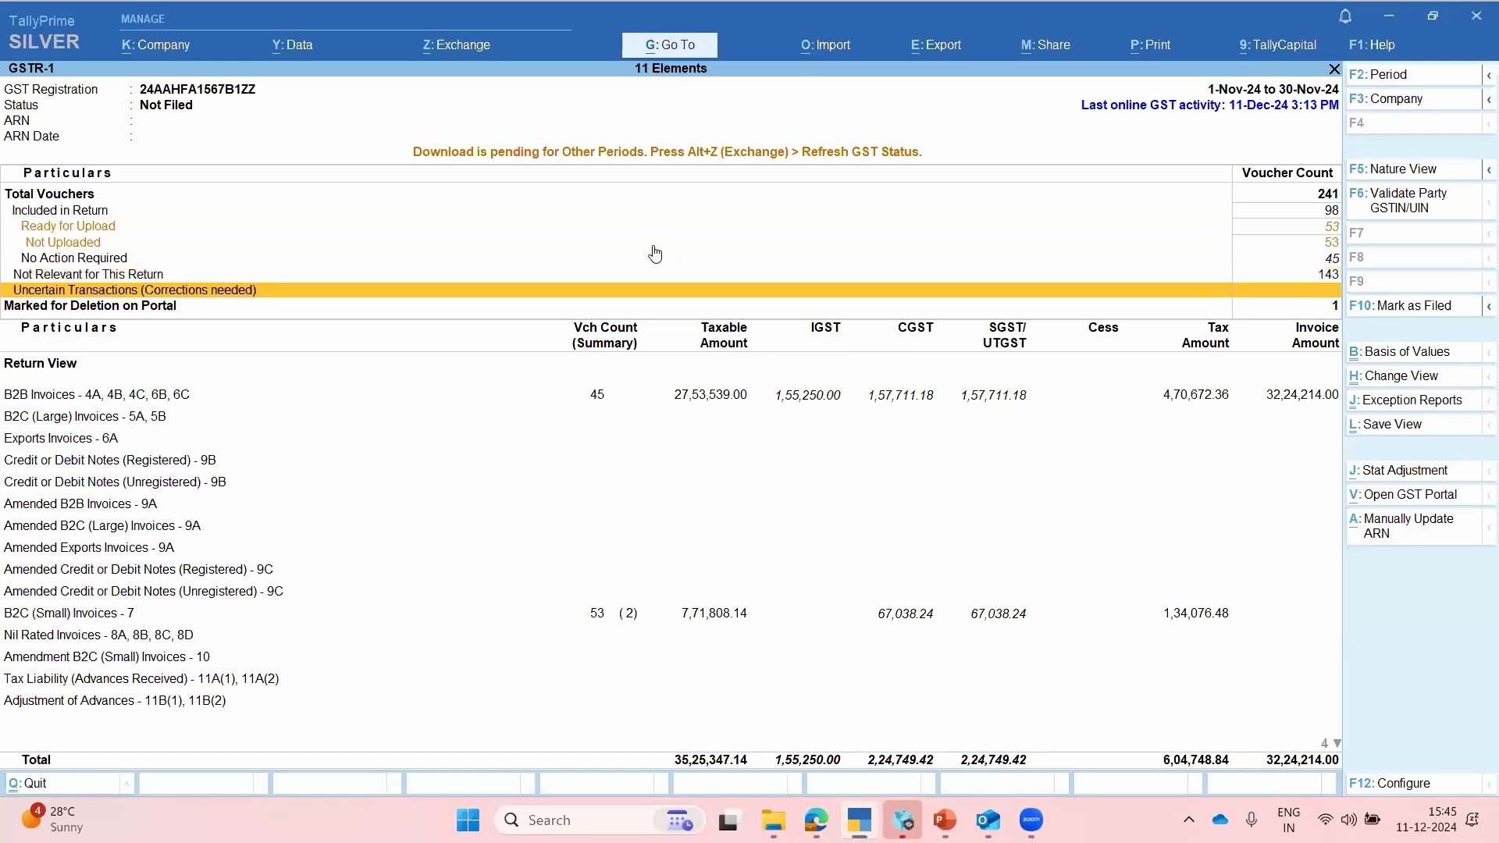
{"action": "key", "text": "Up"}
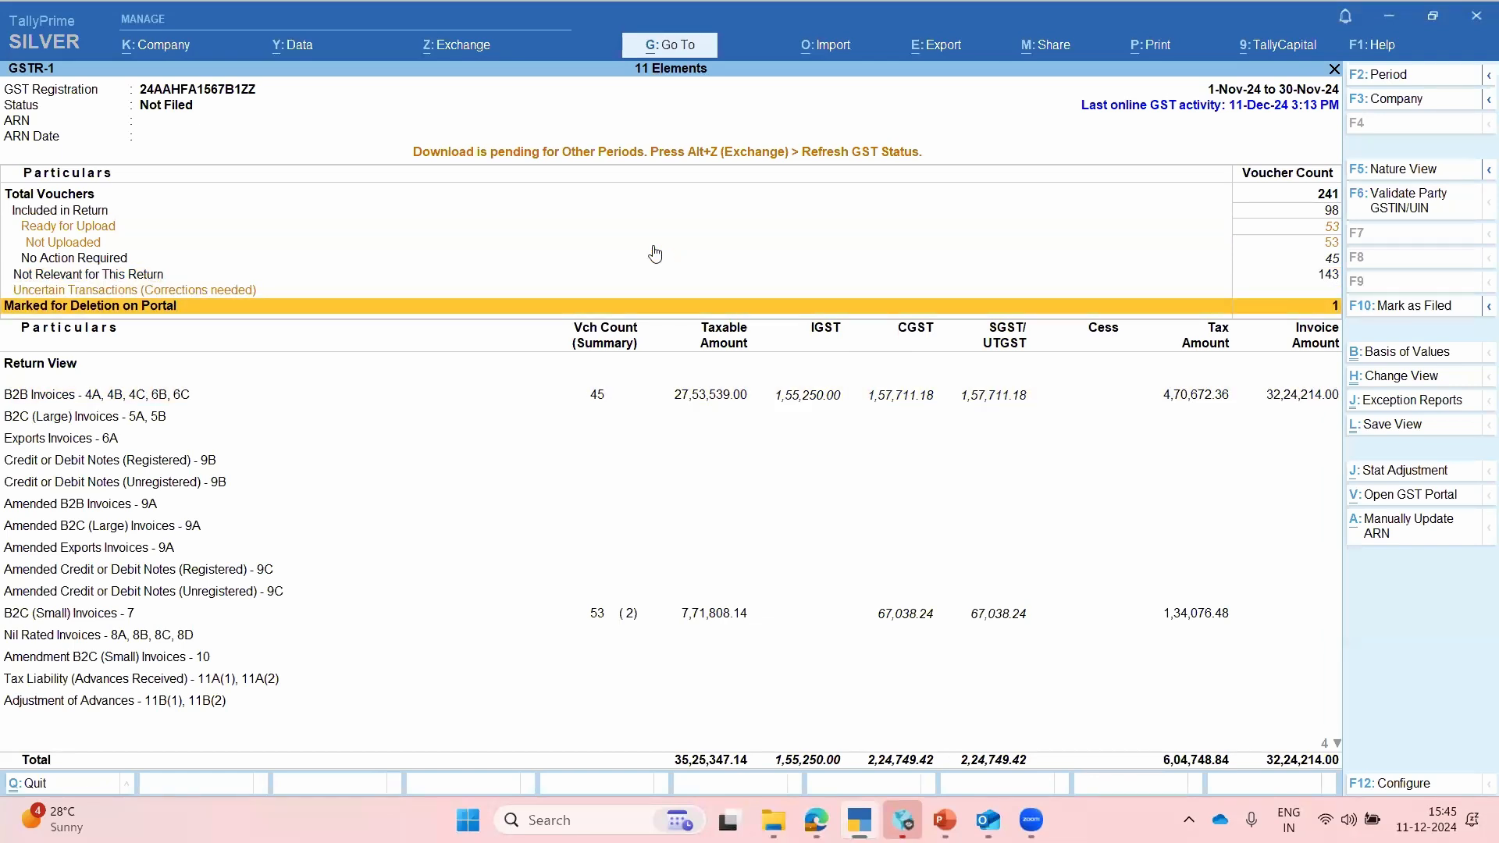
Step: Leave the GSTR-1 return and open the GSTR-2A Reconciliation report, going through its reconciled, unreconciled and uncertain transaction lines
{"action": "key", "text": "Down"}
{"action": "key", "text": "Escape"}
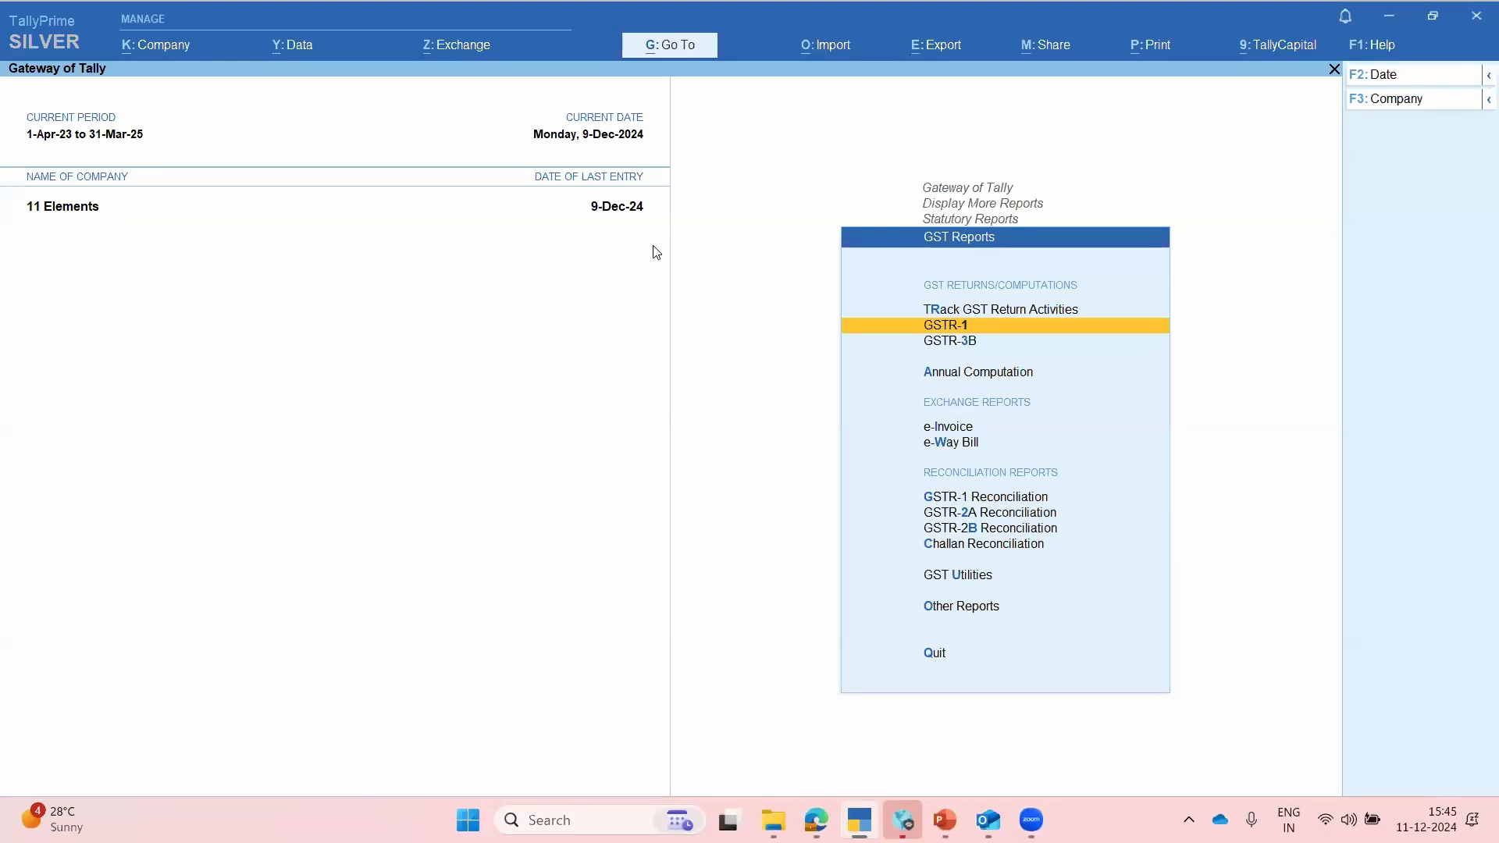
{"action": "key", "text": "Down"}
{"action": "key", "text": "Down"}
{"action": "key", "text": "Down"}
{"action": "key", "text": "Down"}
{"action": "key", "text": "Down"}
{"action": "key", "text": "Down"}
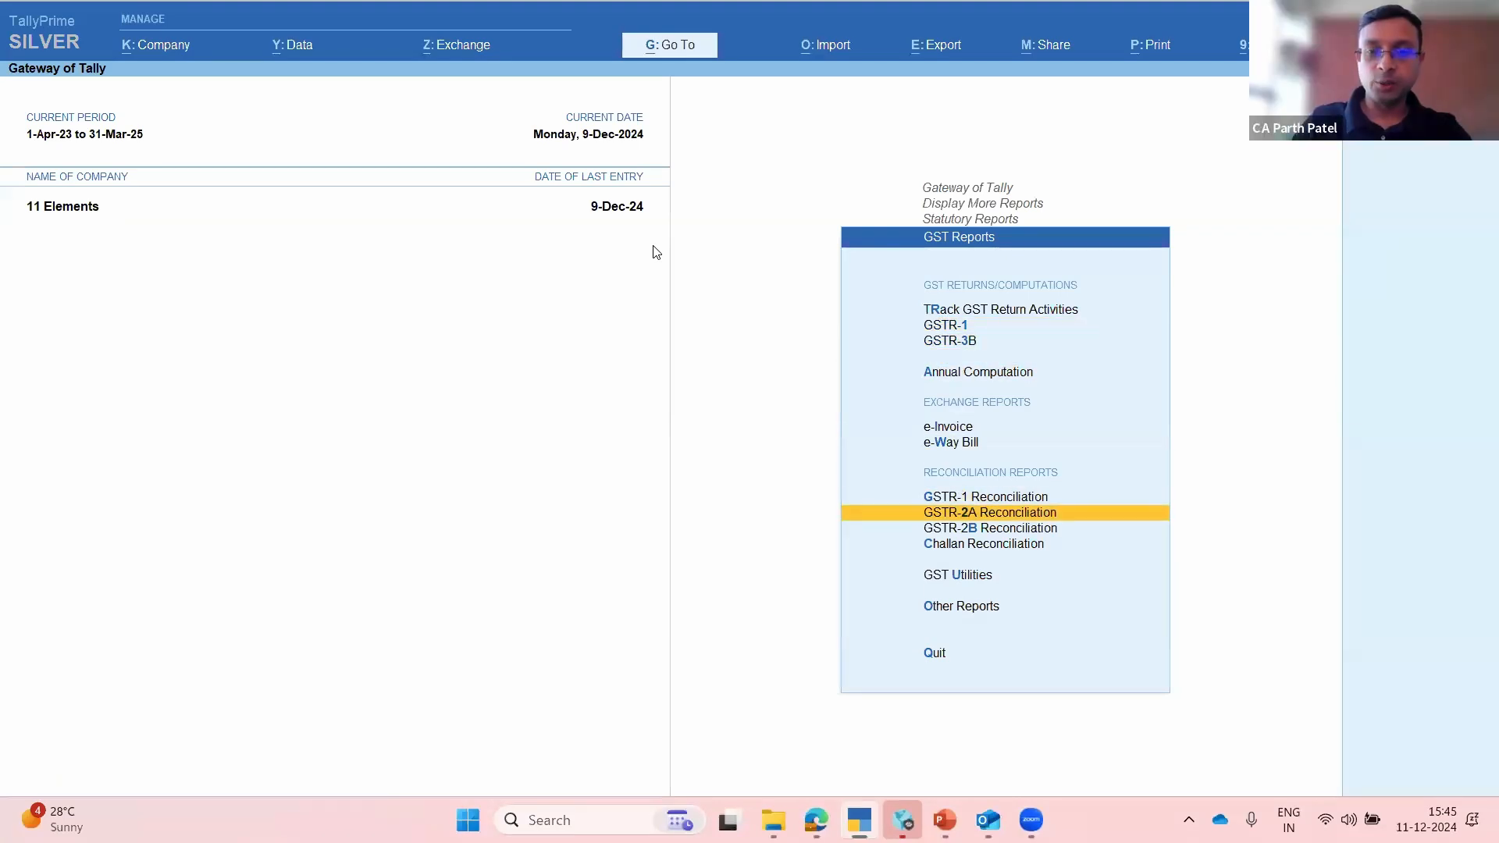
{"action": "key", "text": "Return"}
{"action": "key", "text": "Down"}
{"action": "key", "text": "Down"}
{"action": "key", "text": "Down"}
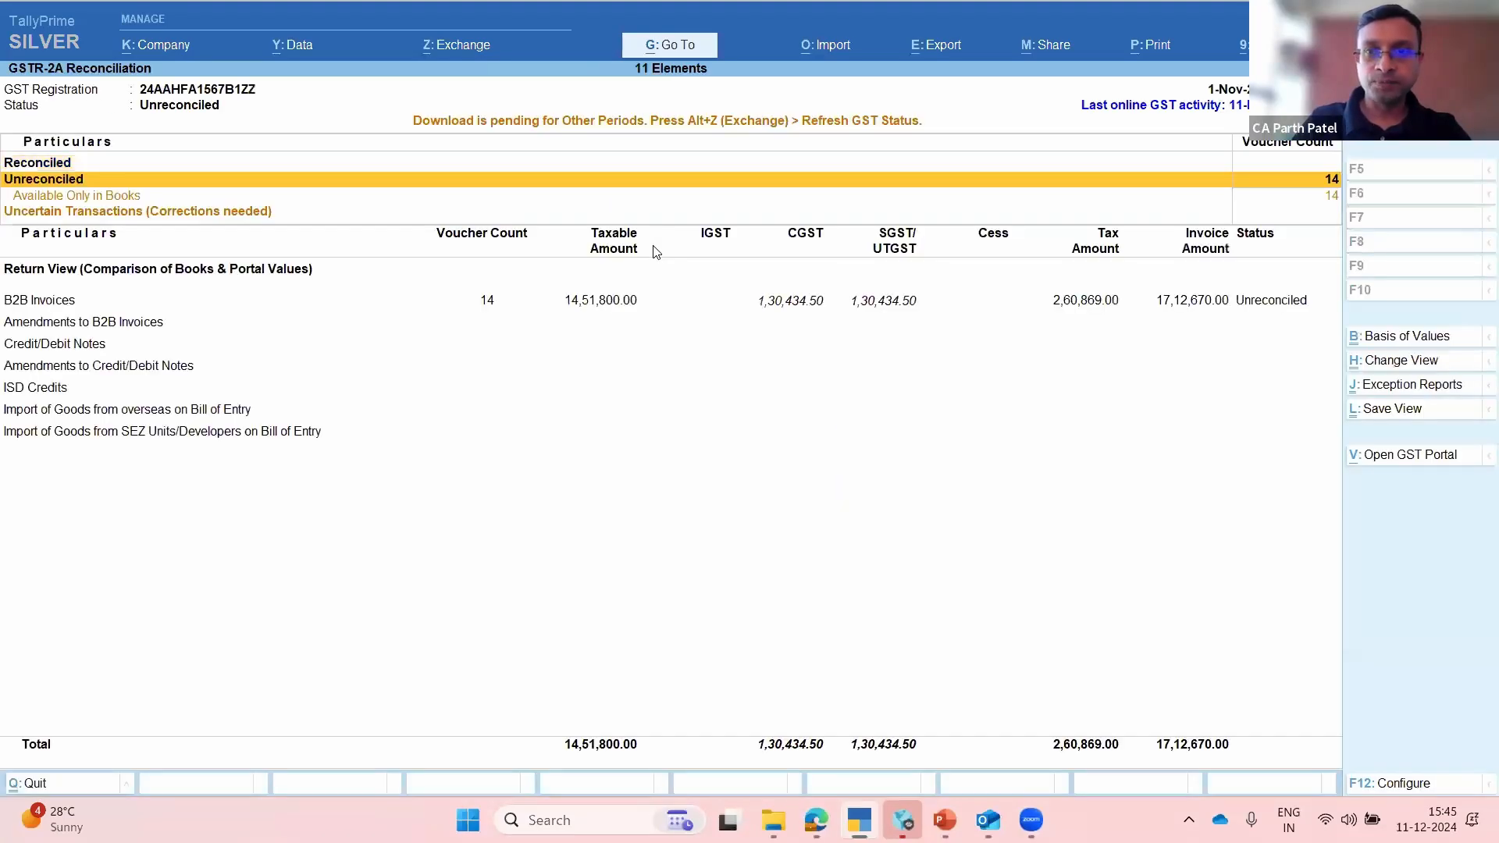
{"action": "key", "text": "Down"}
{"action": "key", "text": "Up"}
Step: Change the GSTR-2A Reconciliation period to March 2023
{"action": "key", "text": "alt+F2"}
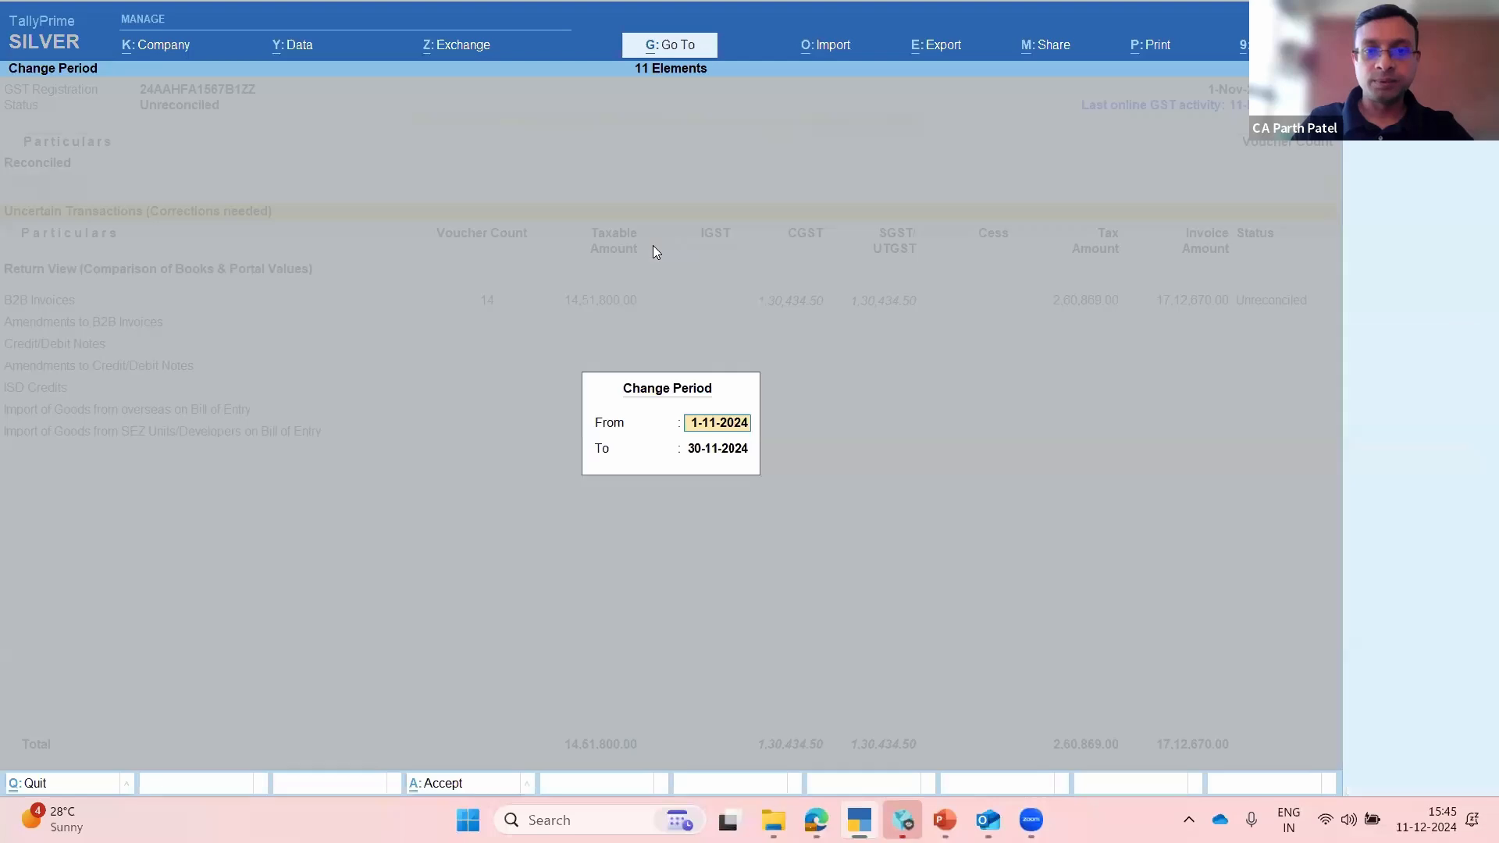
{"action": "key", "text": "Return"}
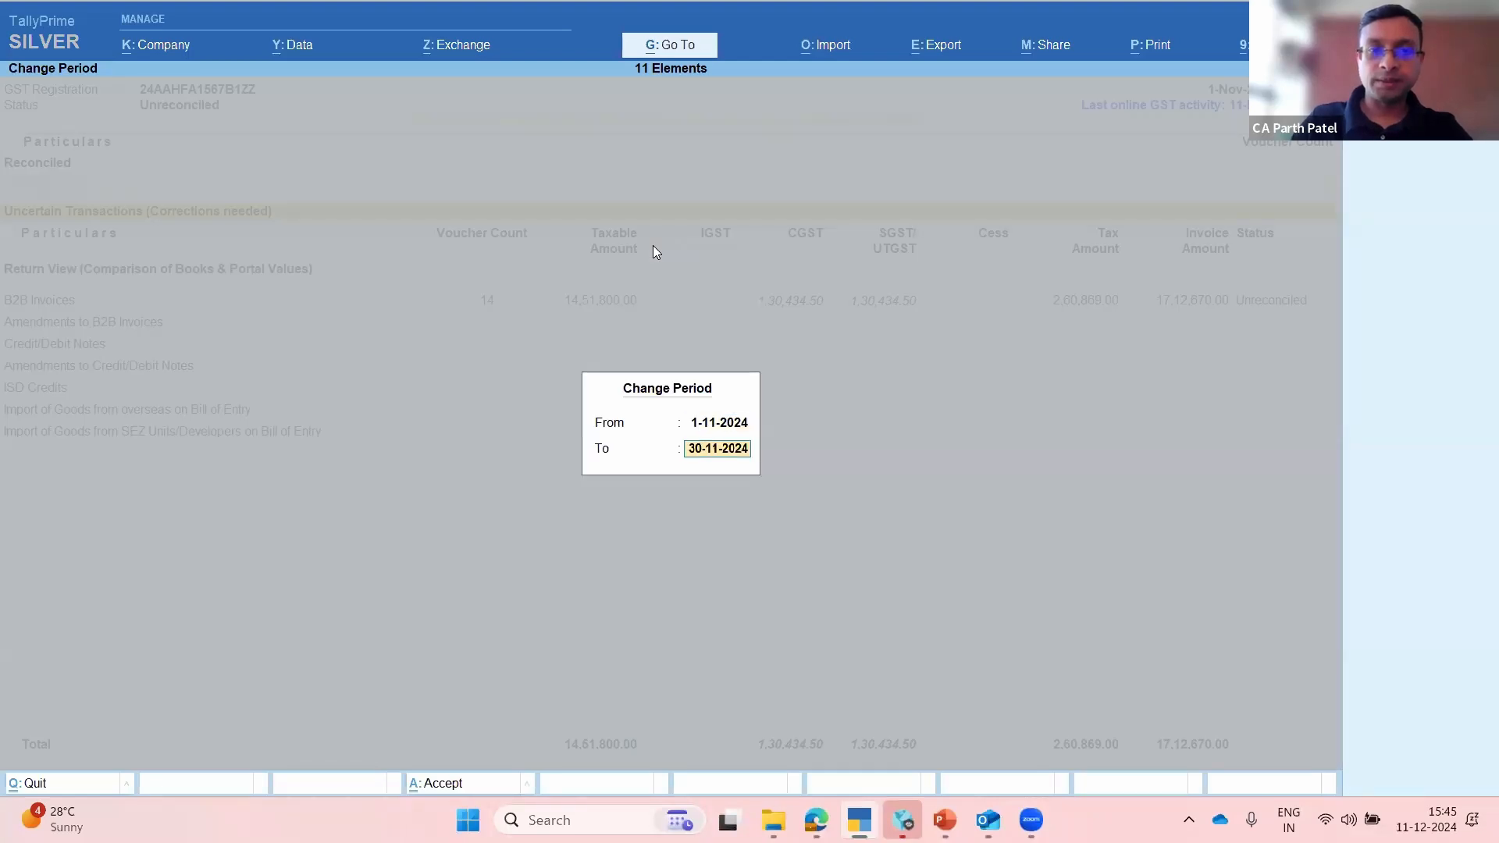
{"action": "key", "text": "Return"}
{"action": "key", "text": "alt+F2"}
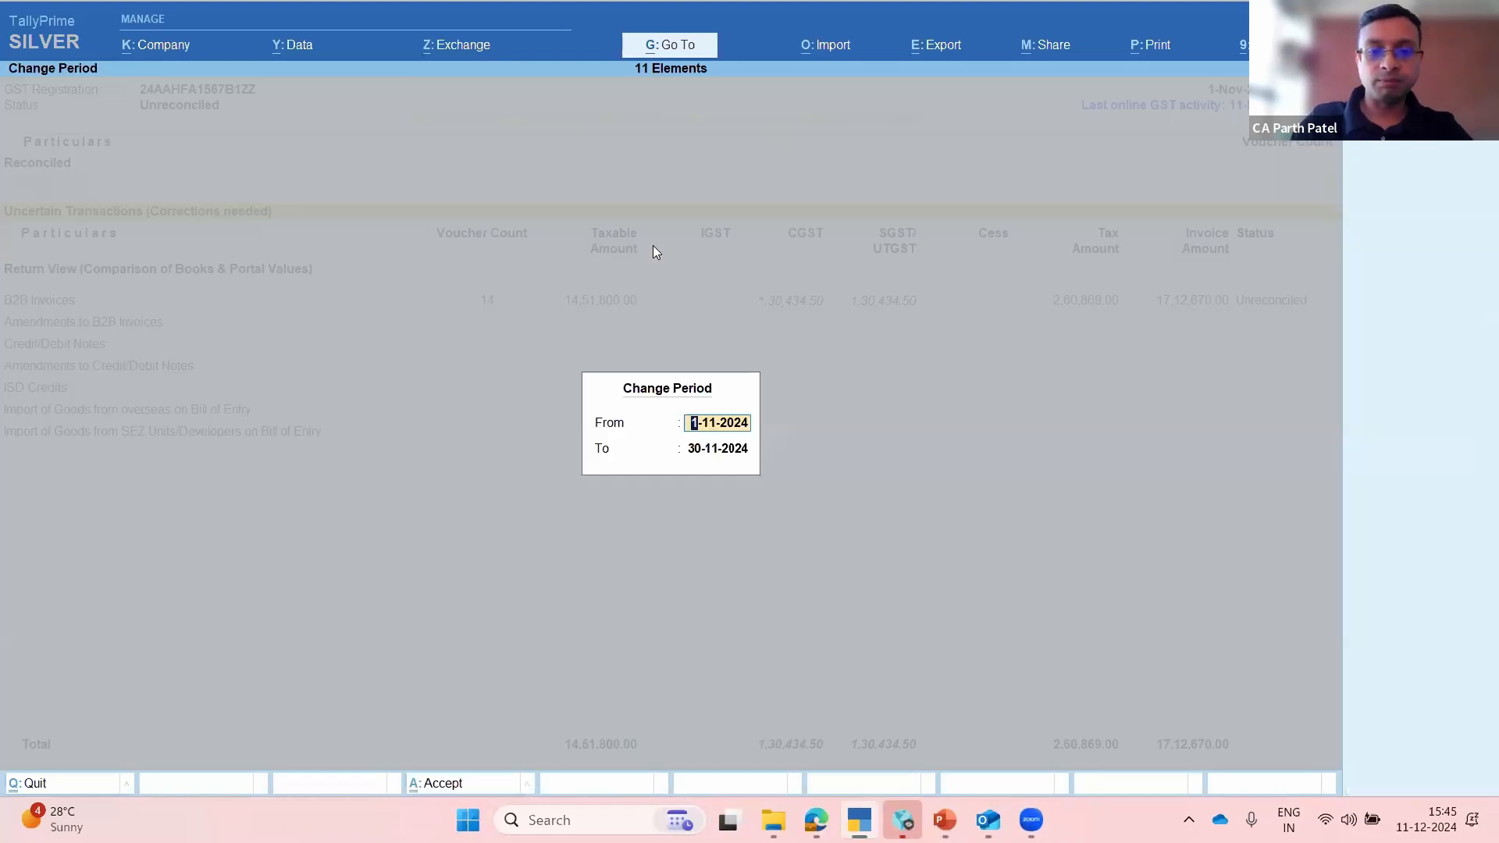
{"action": "type", "text": "mar23"}
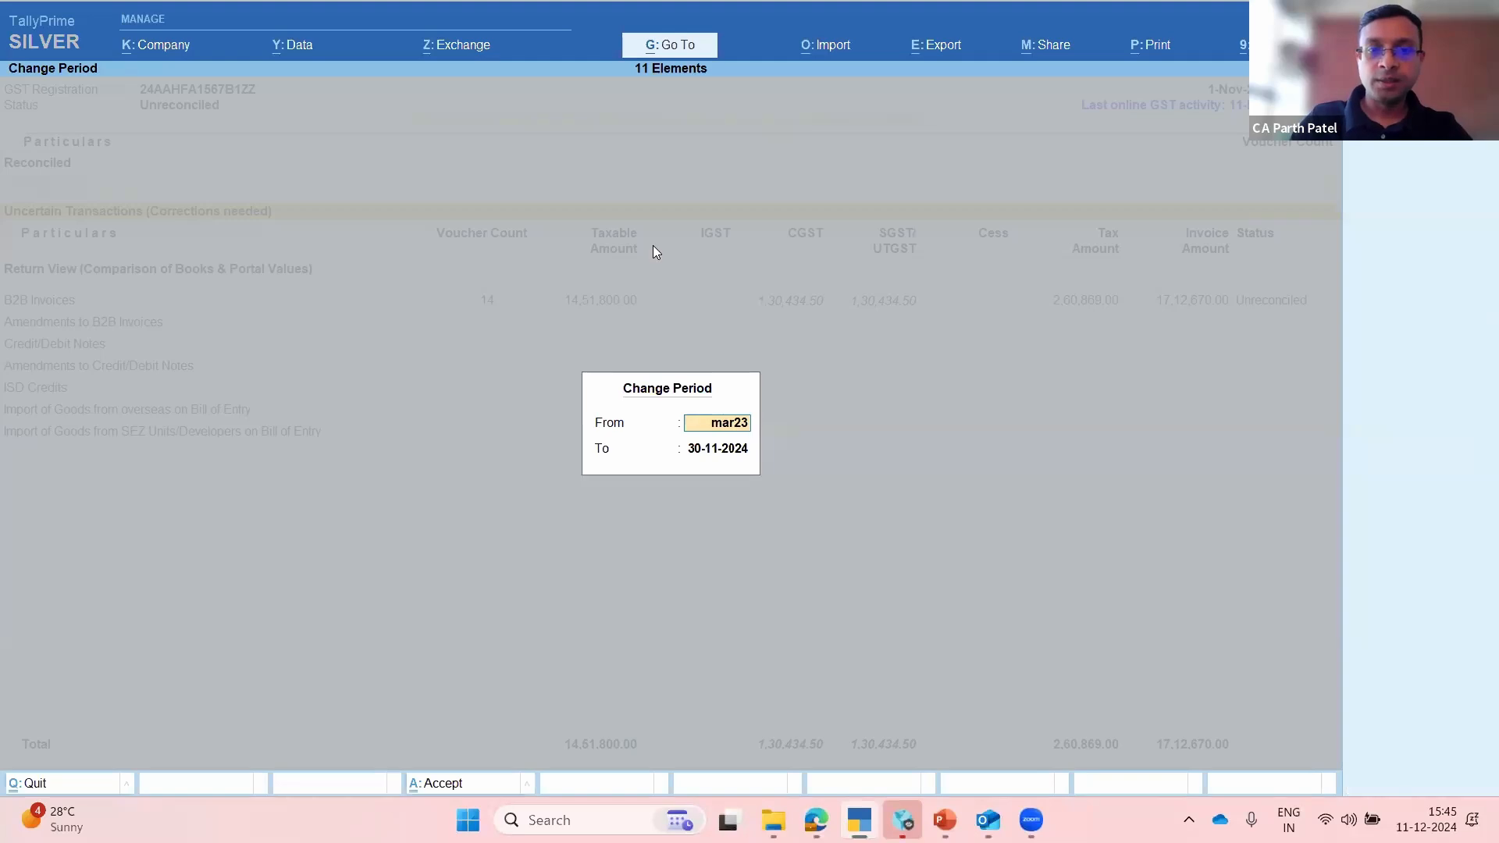
{"action": "key", "text": "Return"}
{"action": "type", "text": "mar23"}
{"action": "key", "text": "Return"}
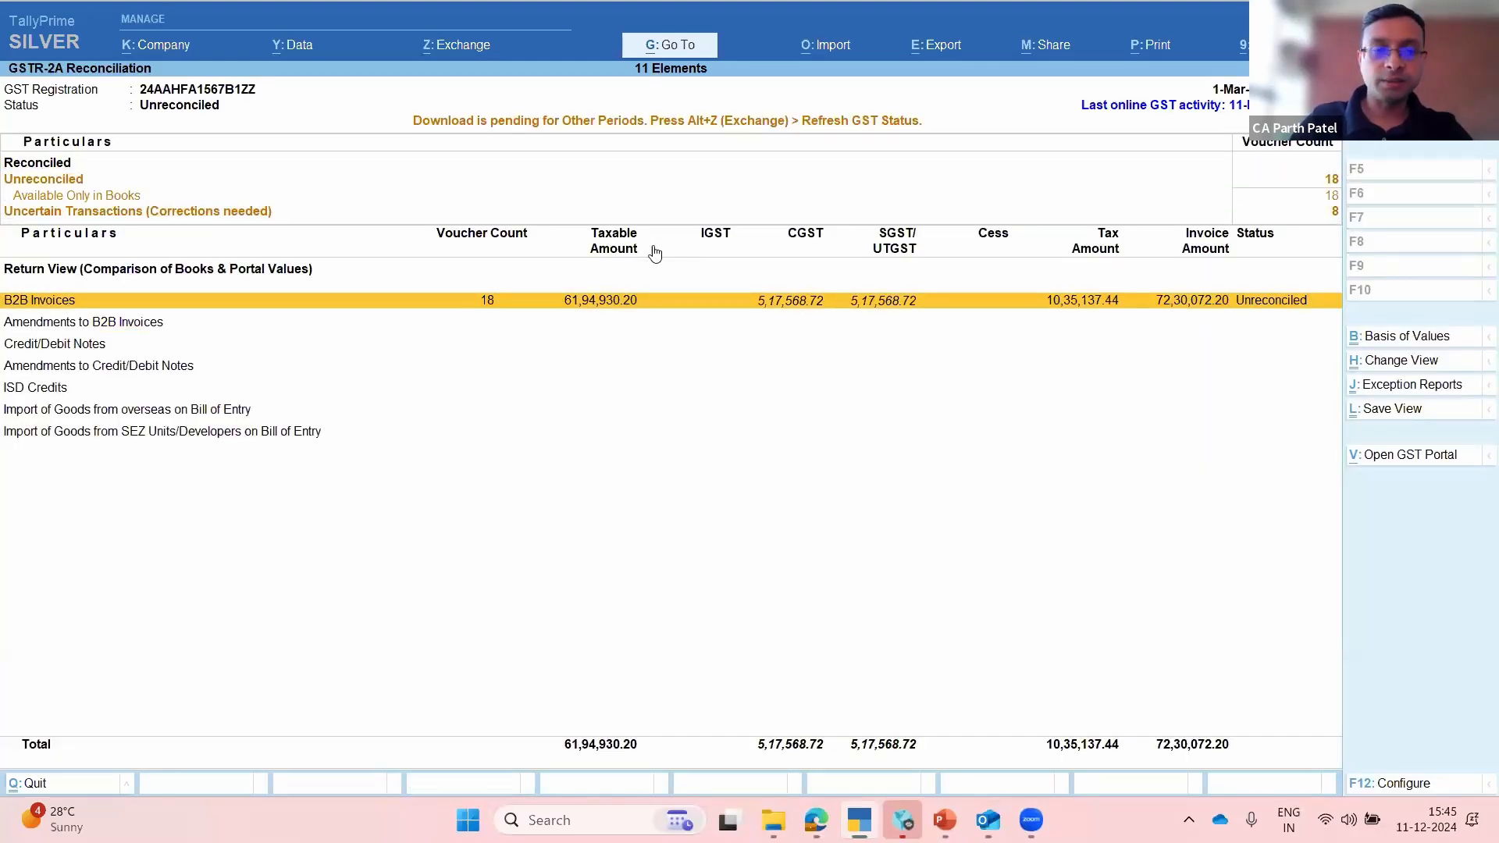
Step: Drill down from B2B Invoices to the voucher register of Shree Sai Enterprise
{"action": "key", "text": "Return"}
{"action": "key", "text": "Down"}
{"action": "key", "text": "Down"}
{"action": "key", "text": "Down"}
{"action": "key", "text": "Down"}
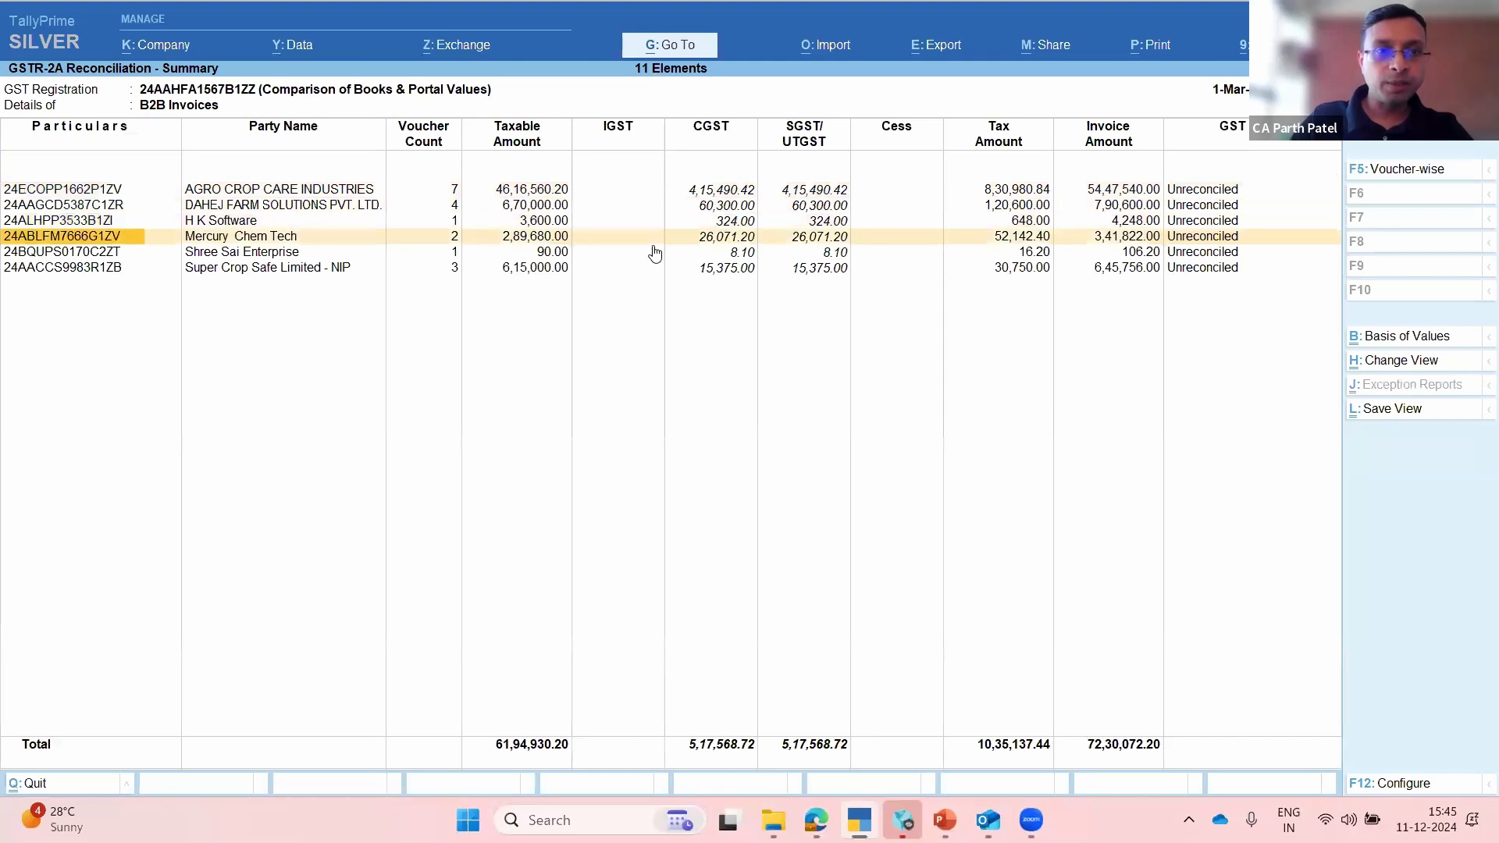
{"action": "key", "text": "Return"}
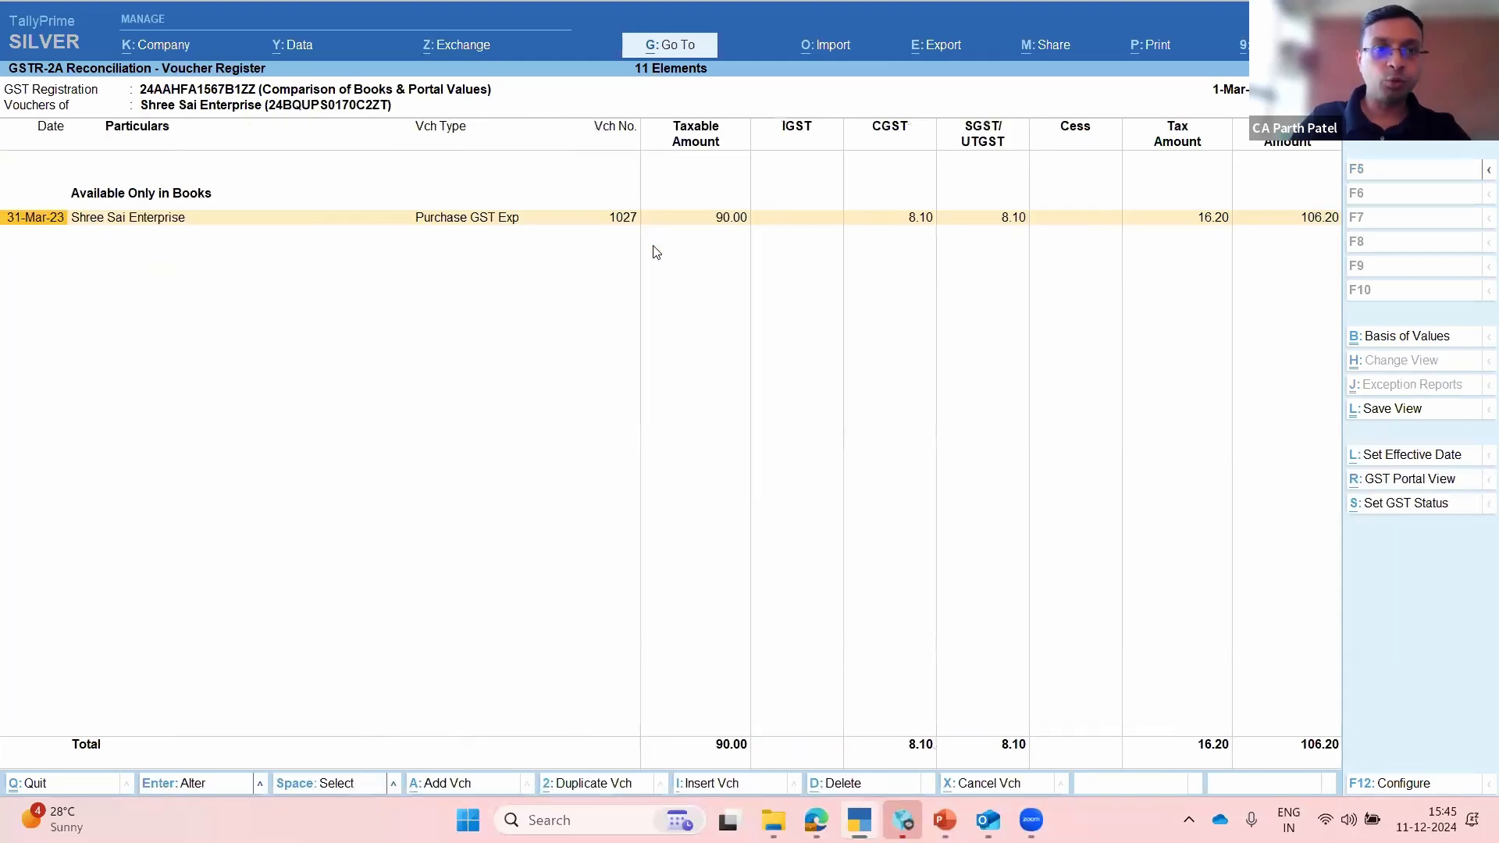
Step: Select the Shree Sai Enterprise purchase voucher and set its GSTR-2A return effective date to 1-Mar-23
{"action": "key", "text": "space"}
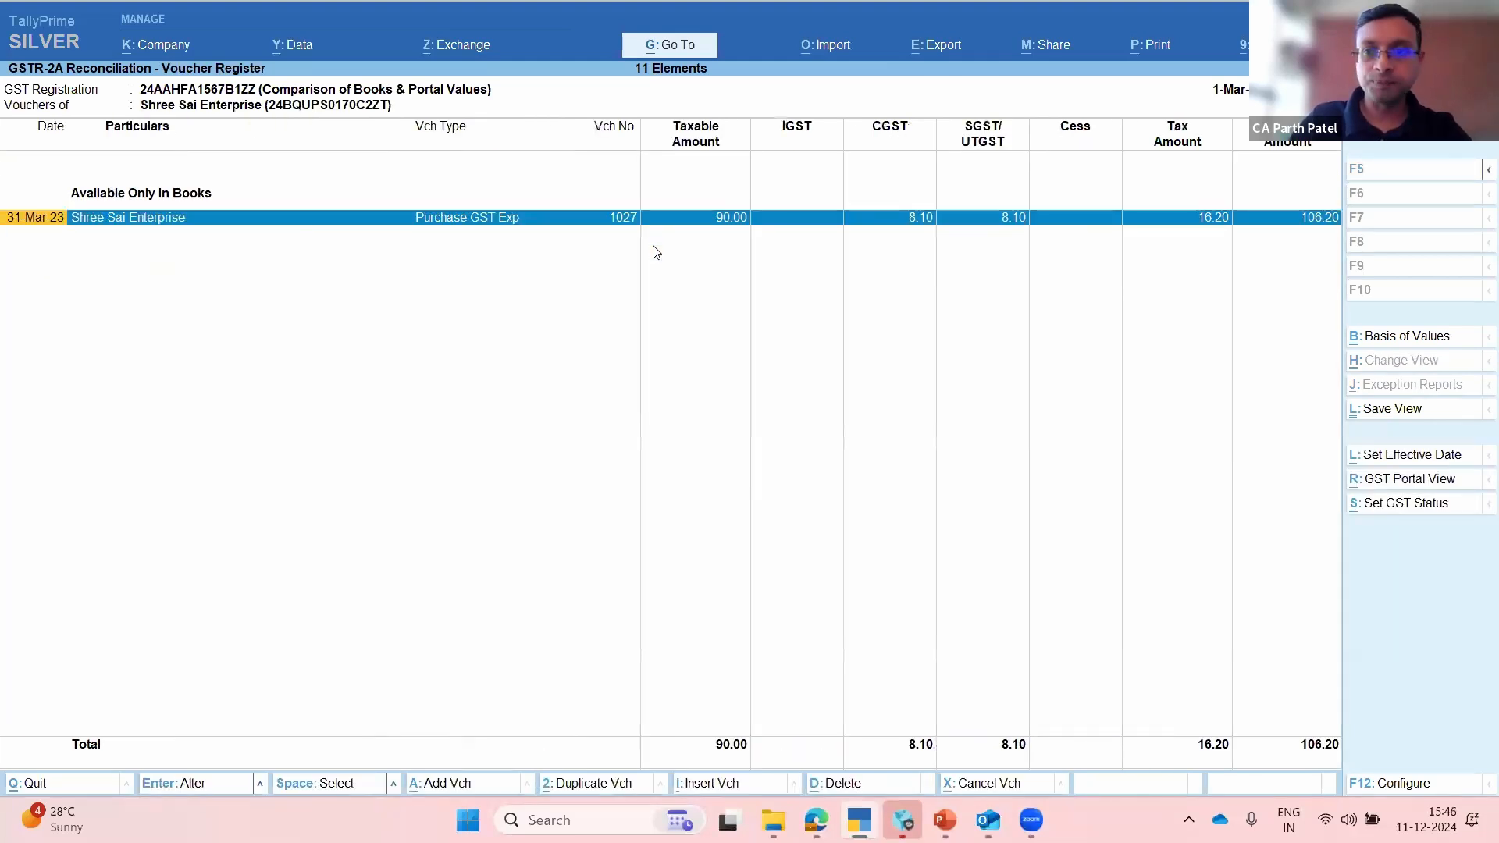
{"action": "left_click", "coordinate": [1431, 463]}
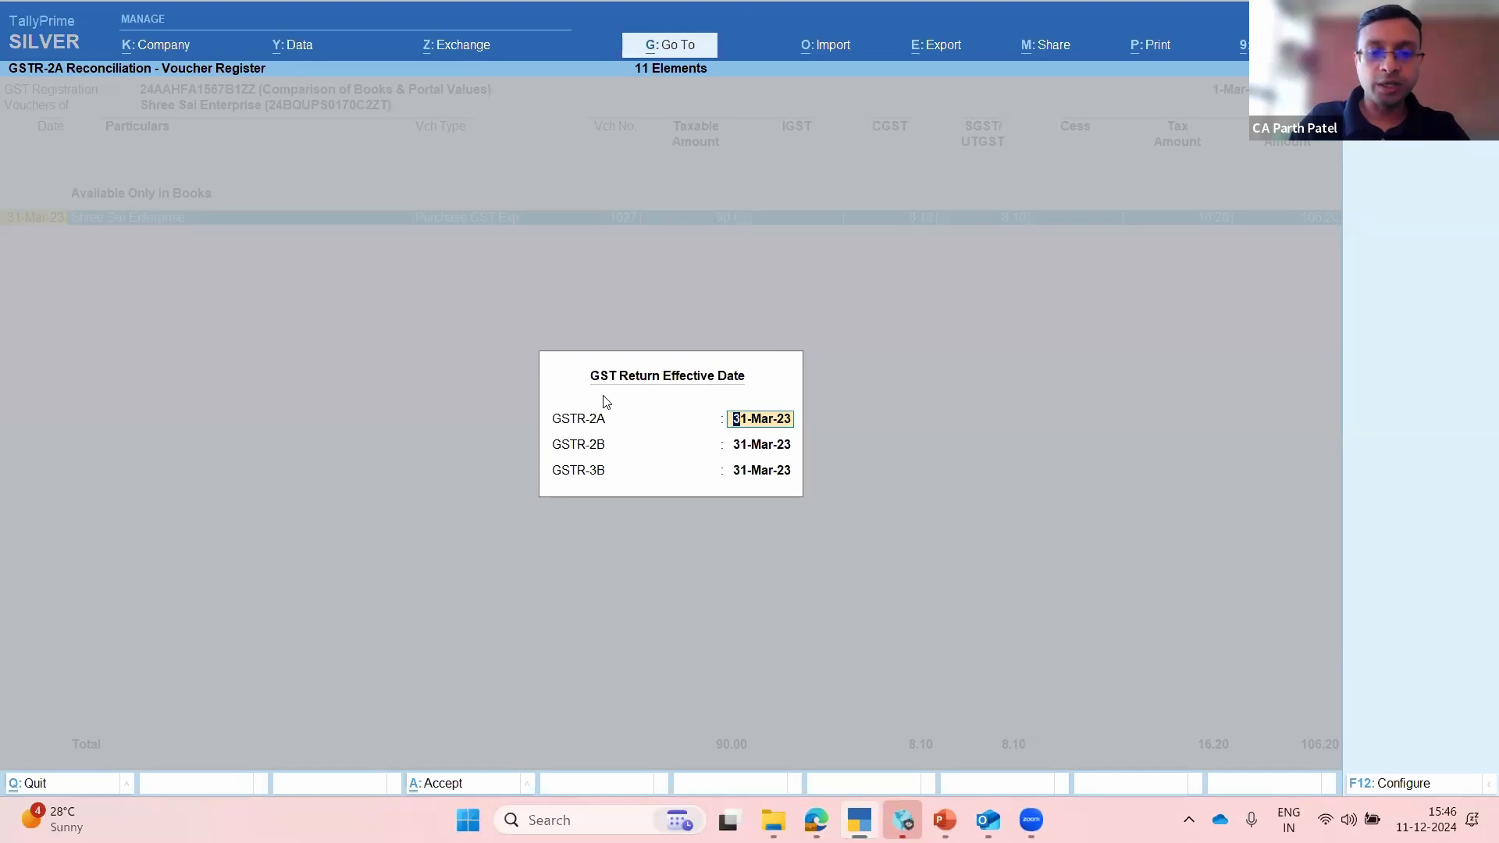
{"action": "type", "text": "apr"}
{"action": "type", "text": "24"}
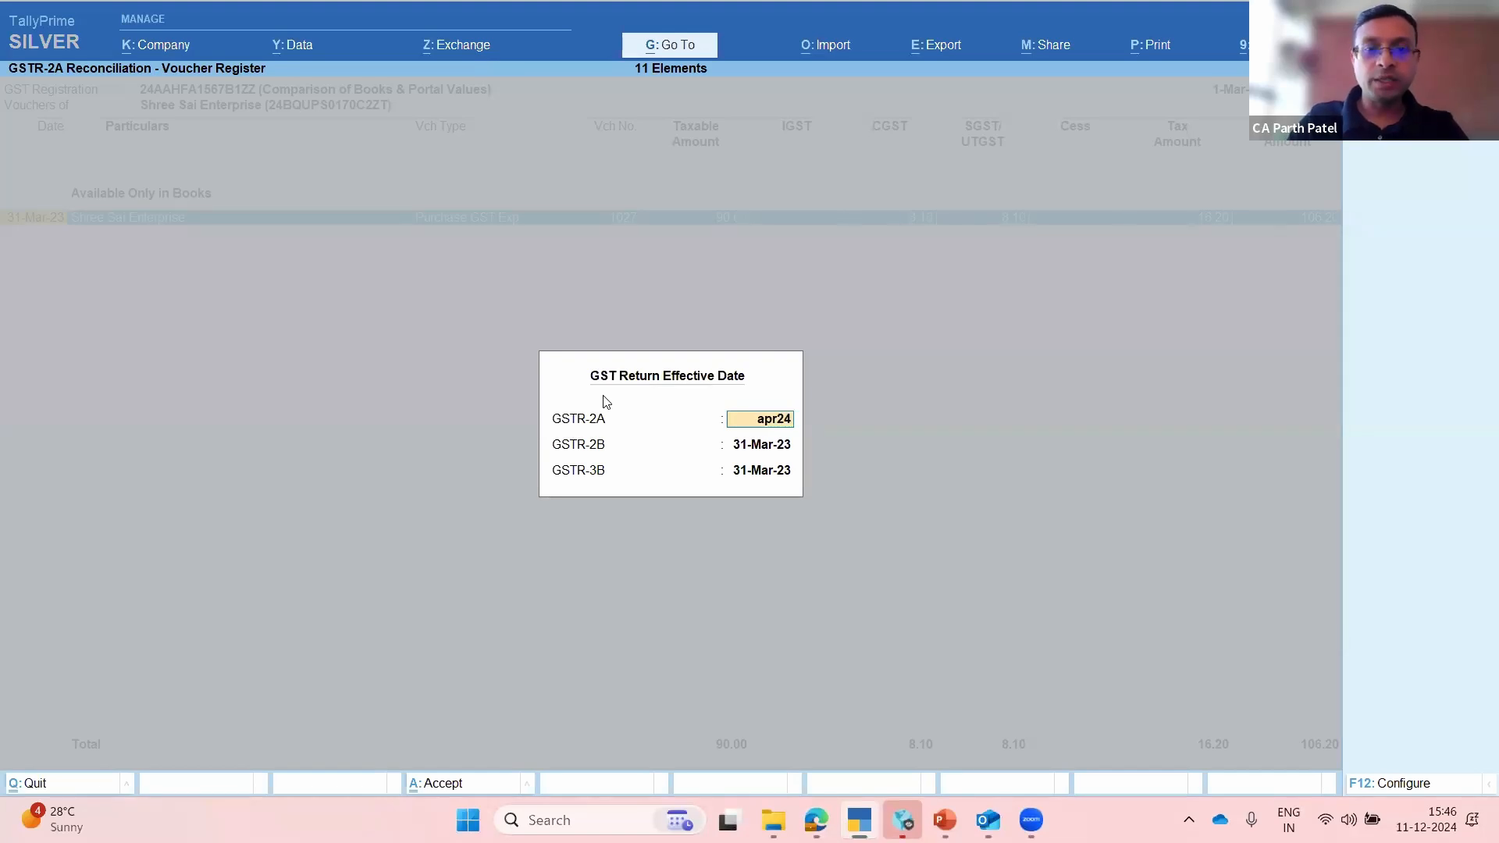
{"action": "key", "text": "Return"}
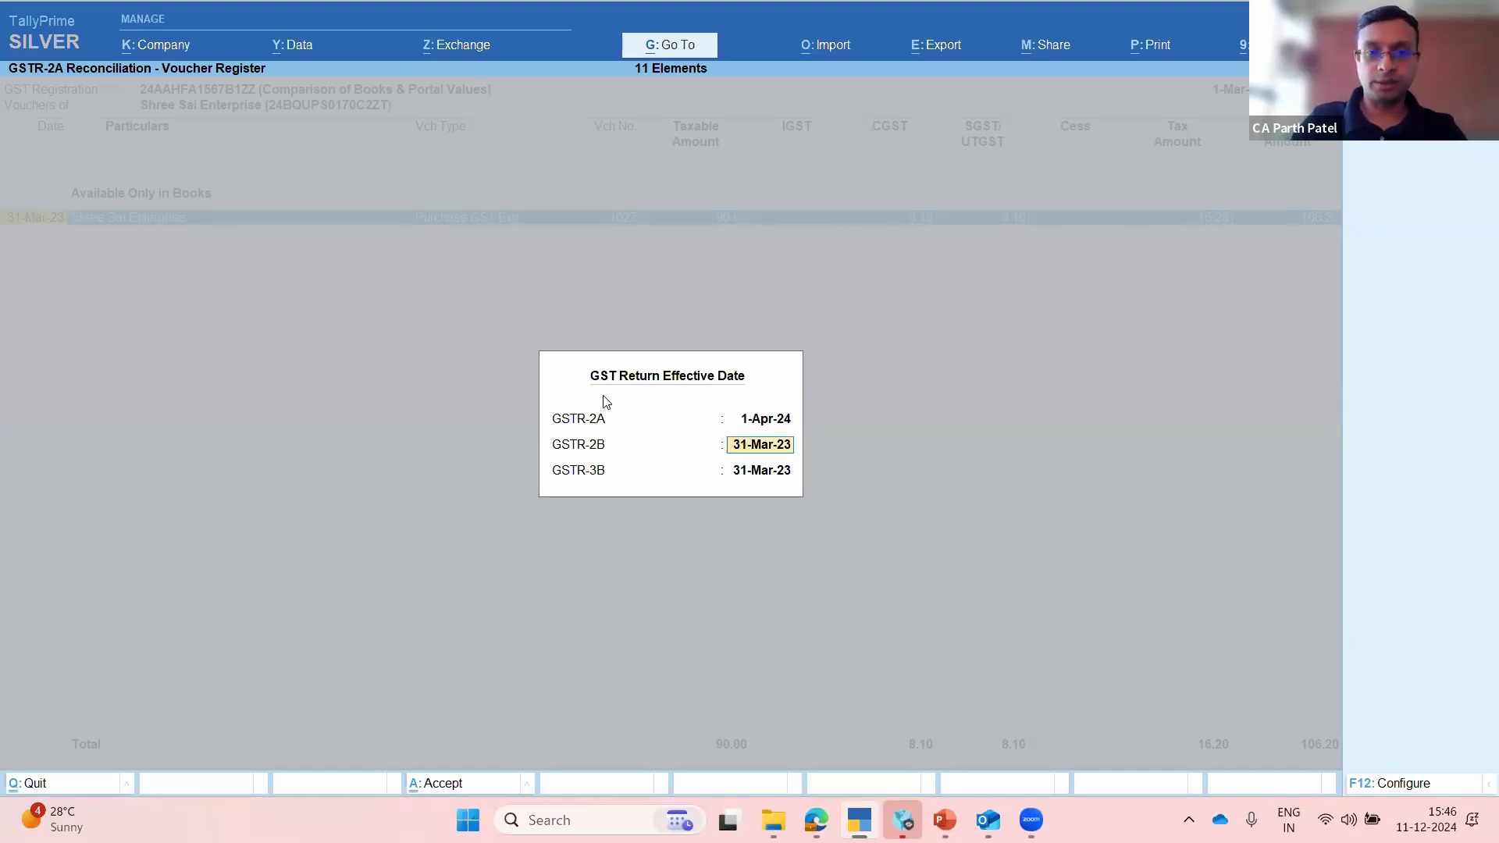
{"action": "key", "text": "Up"}
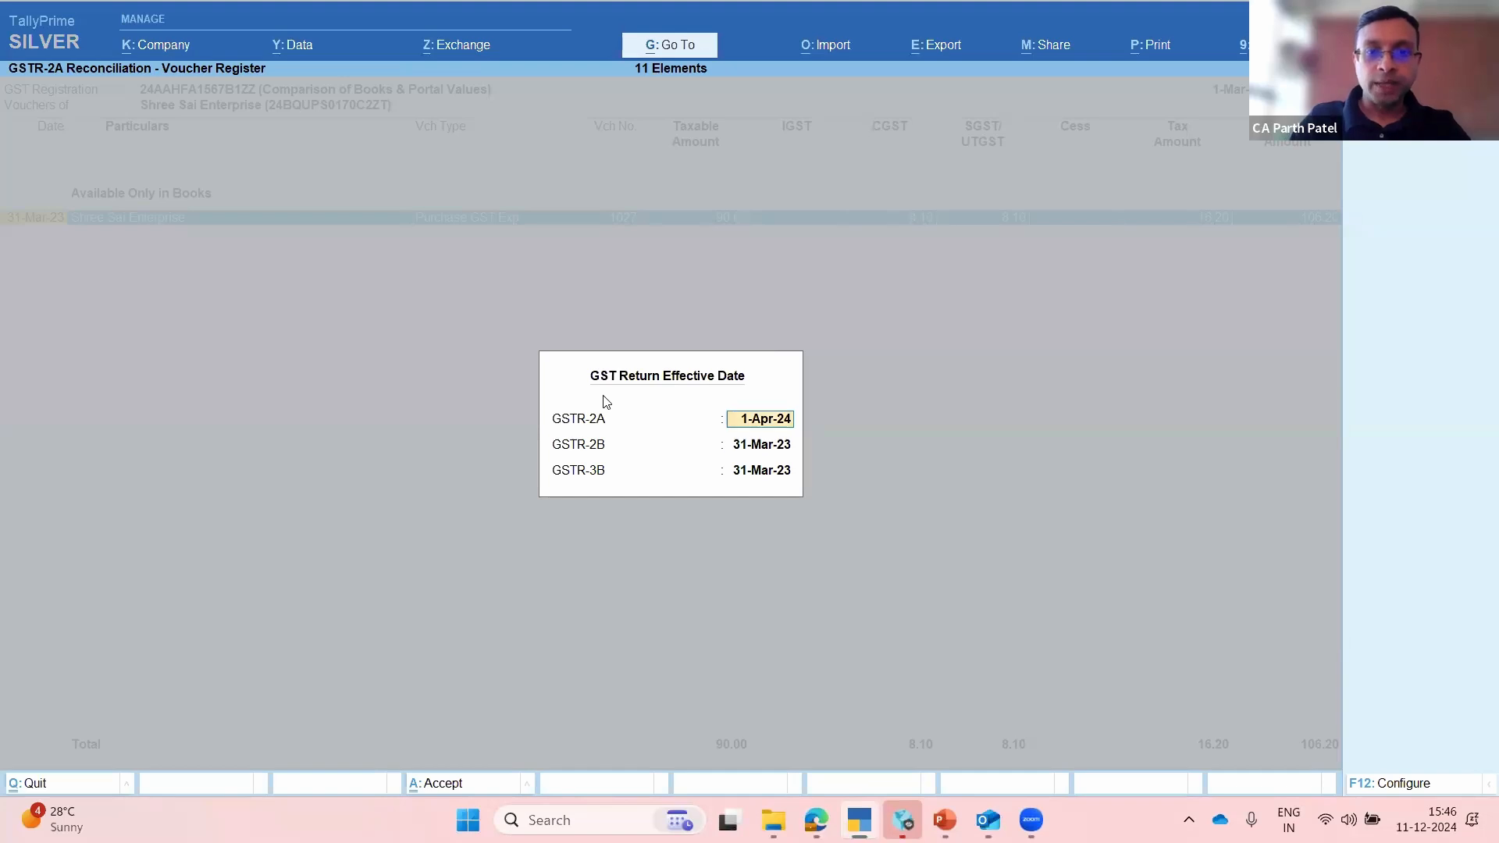
{"action": "type", "text": "mar"}
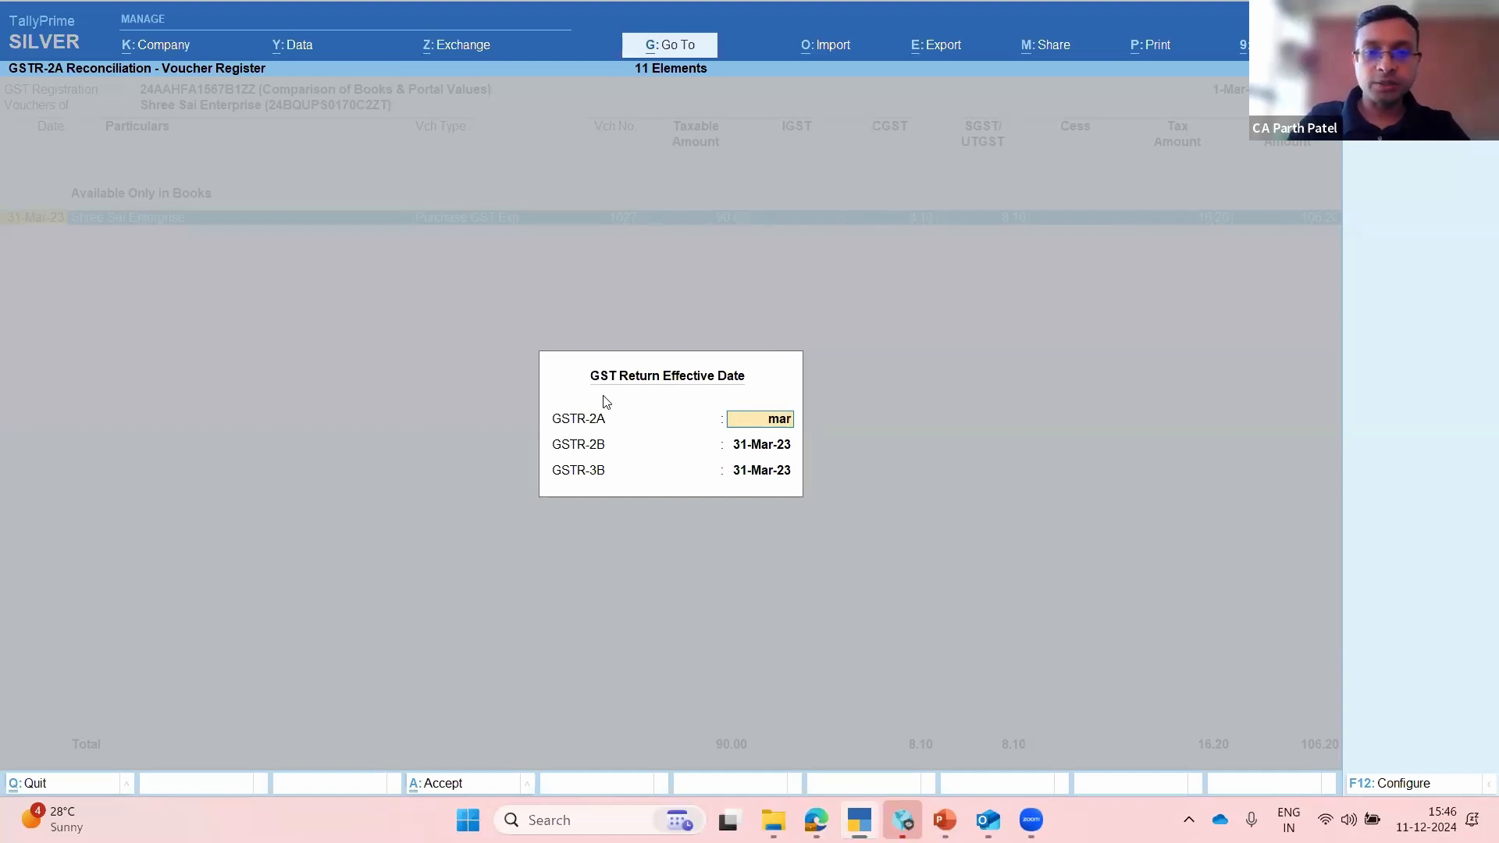
{"action": "type", "text": "23"}
{"action": "key", "text": "Return"}
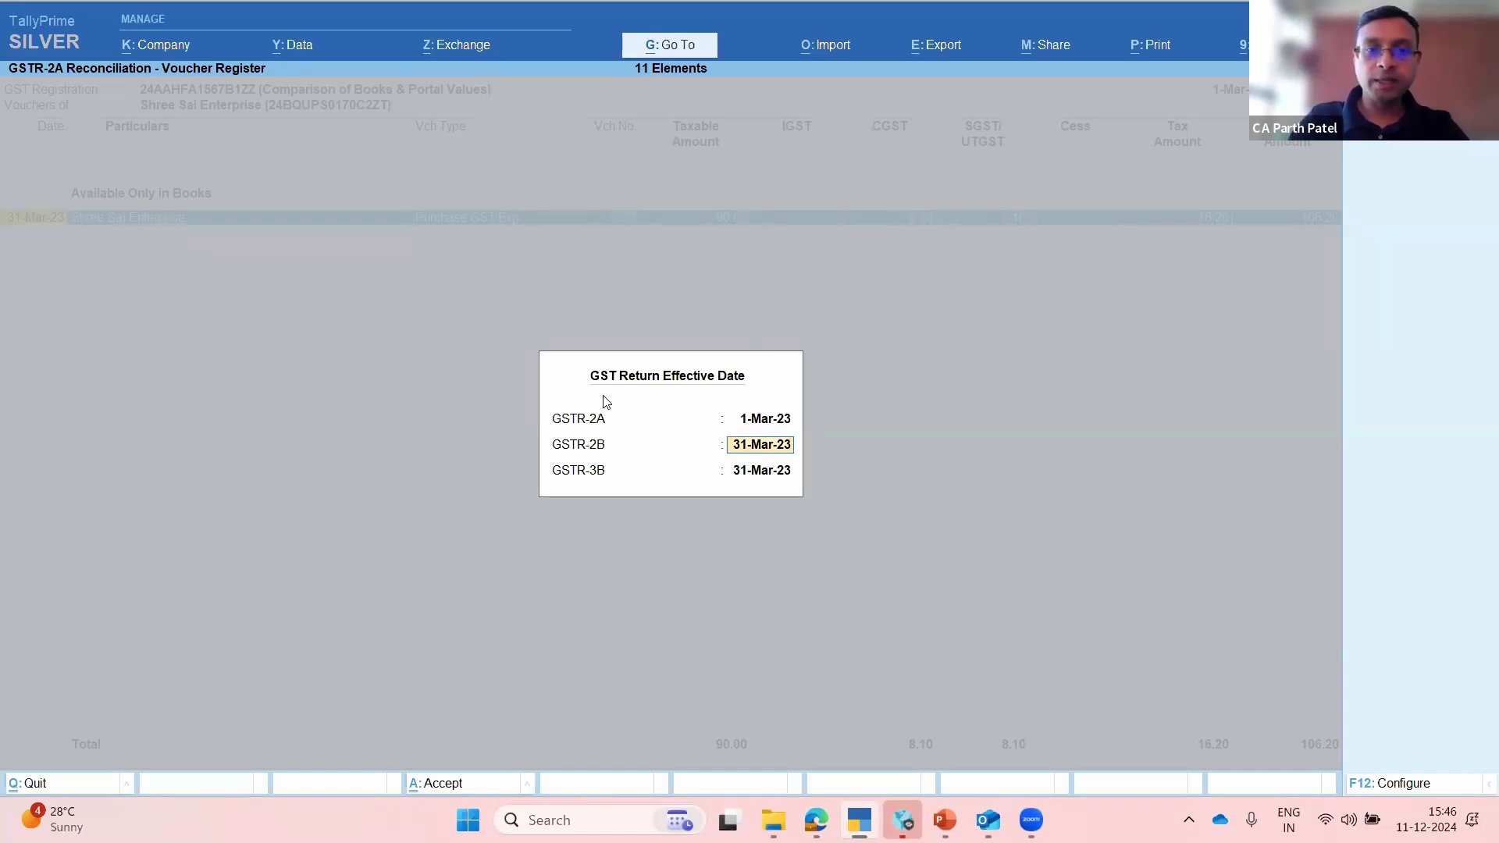
Step: Set the voucher's GSTR-2B and GSTR-3B effective dates to 1-Apr-24 and accept the changes
{"action": "type", "text": "apr"}
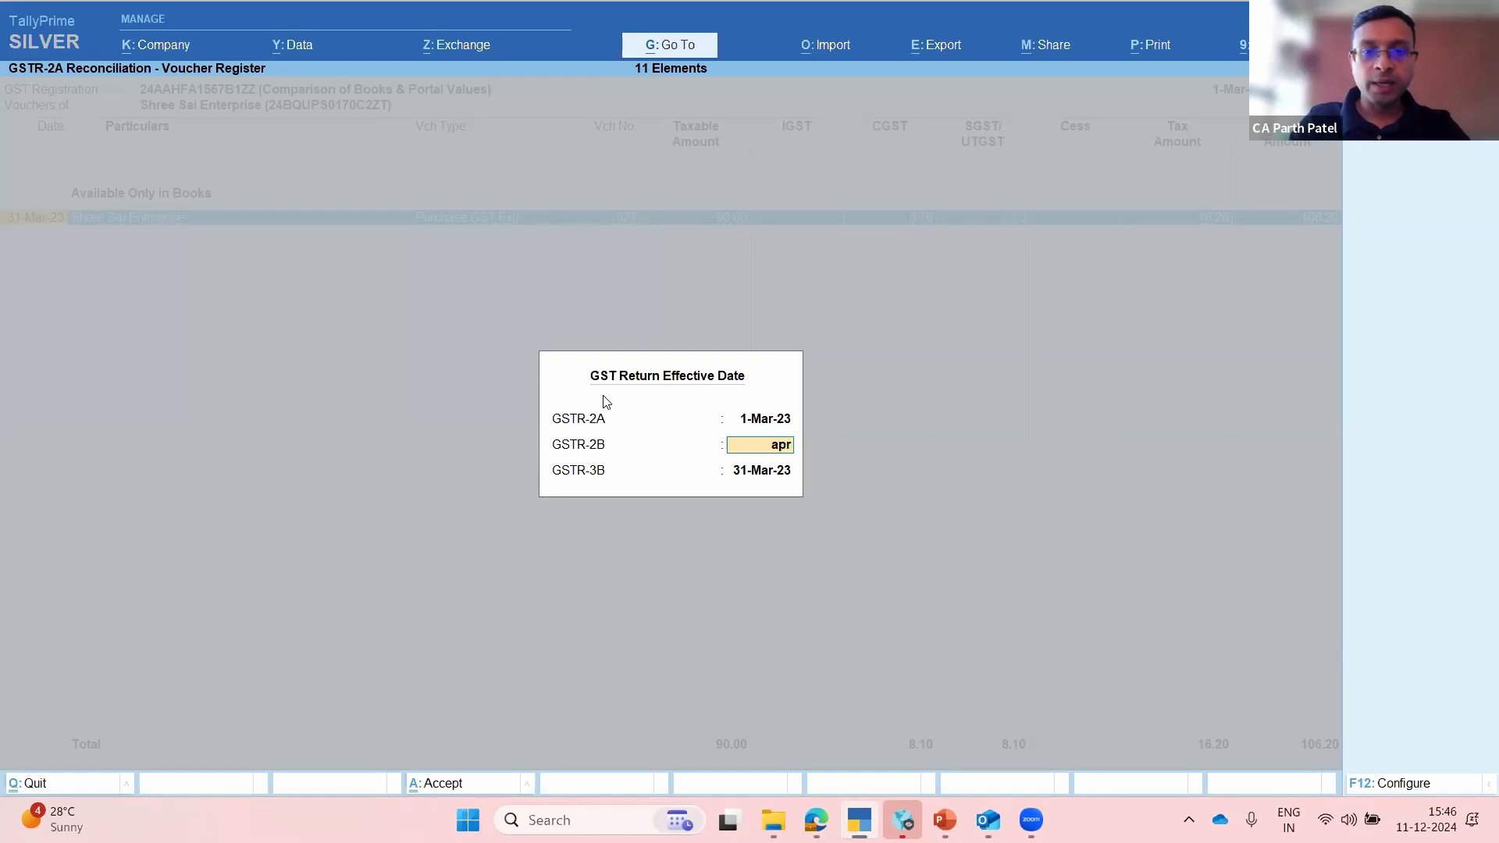
{"action": "type", "text": "23"}
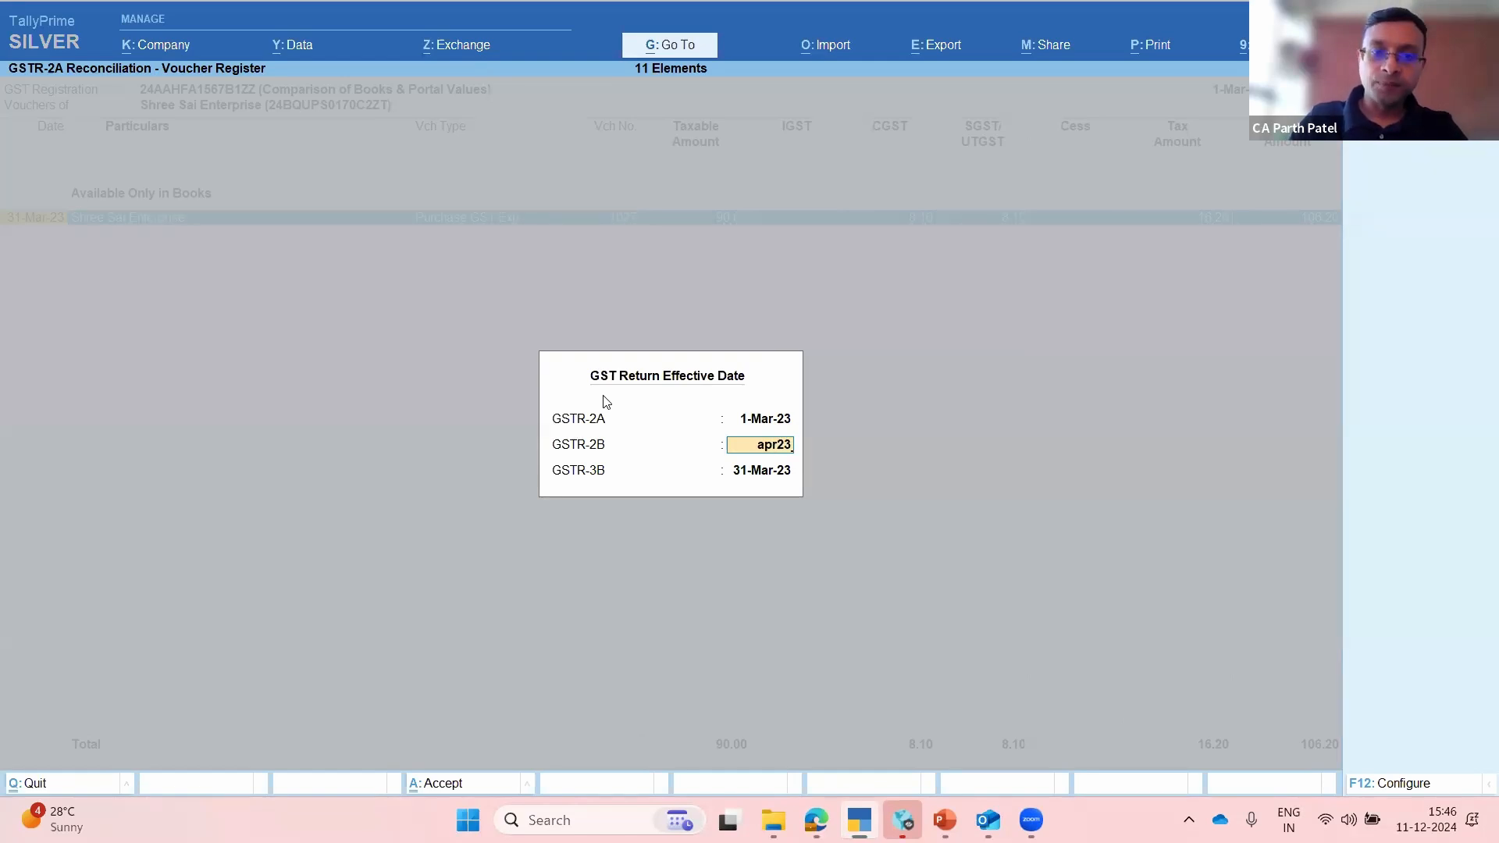
{"action": "key", "text": "BackSpace"}
{"action": "type", "text": "4"}
{"action": "key", "text": "Return"}
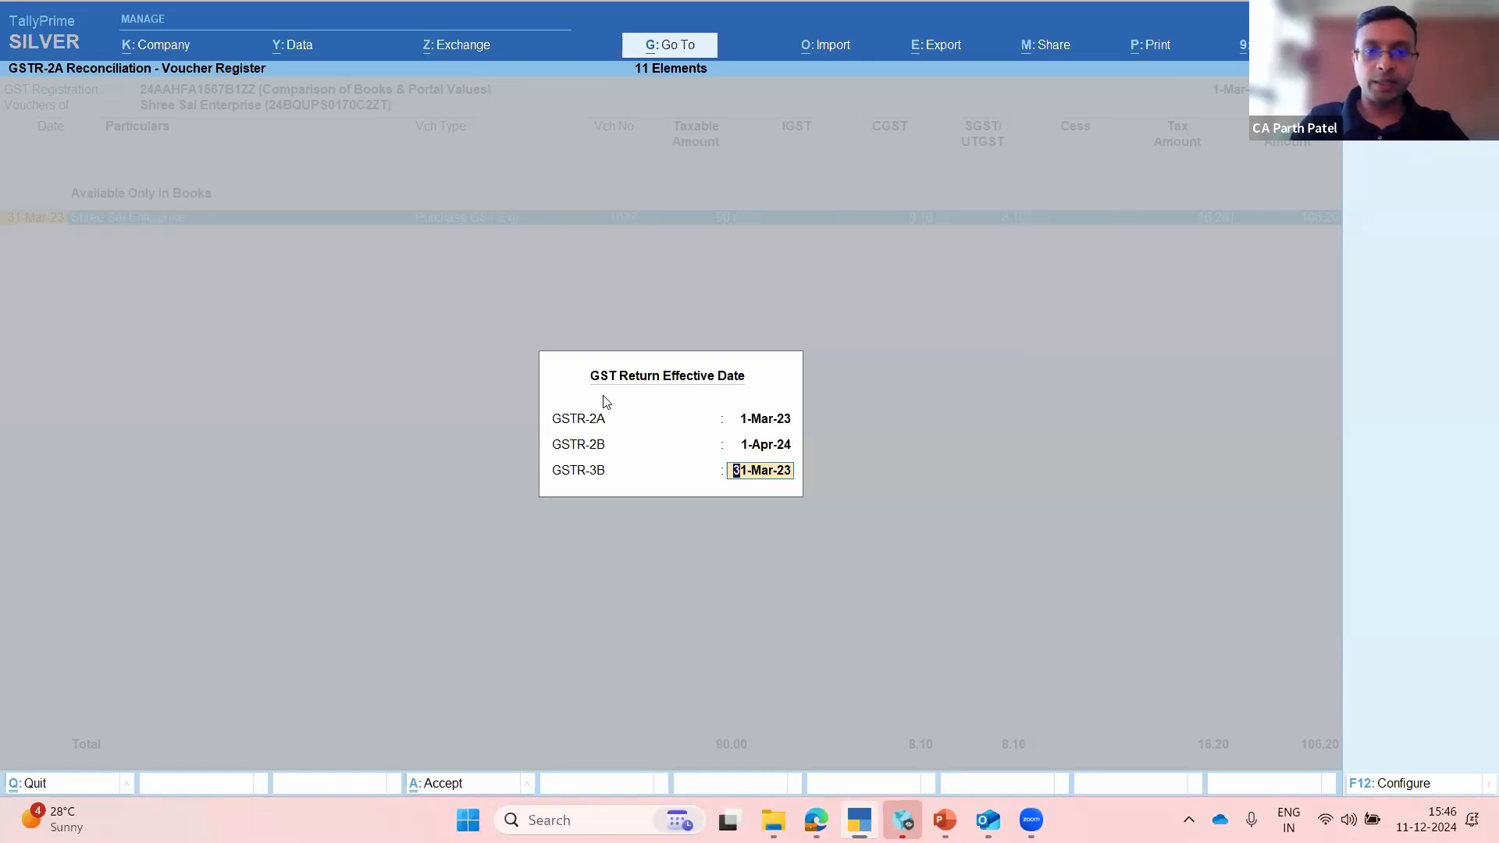
{"action": "type", "text": "a"}
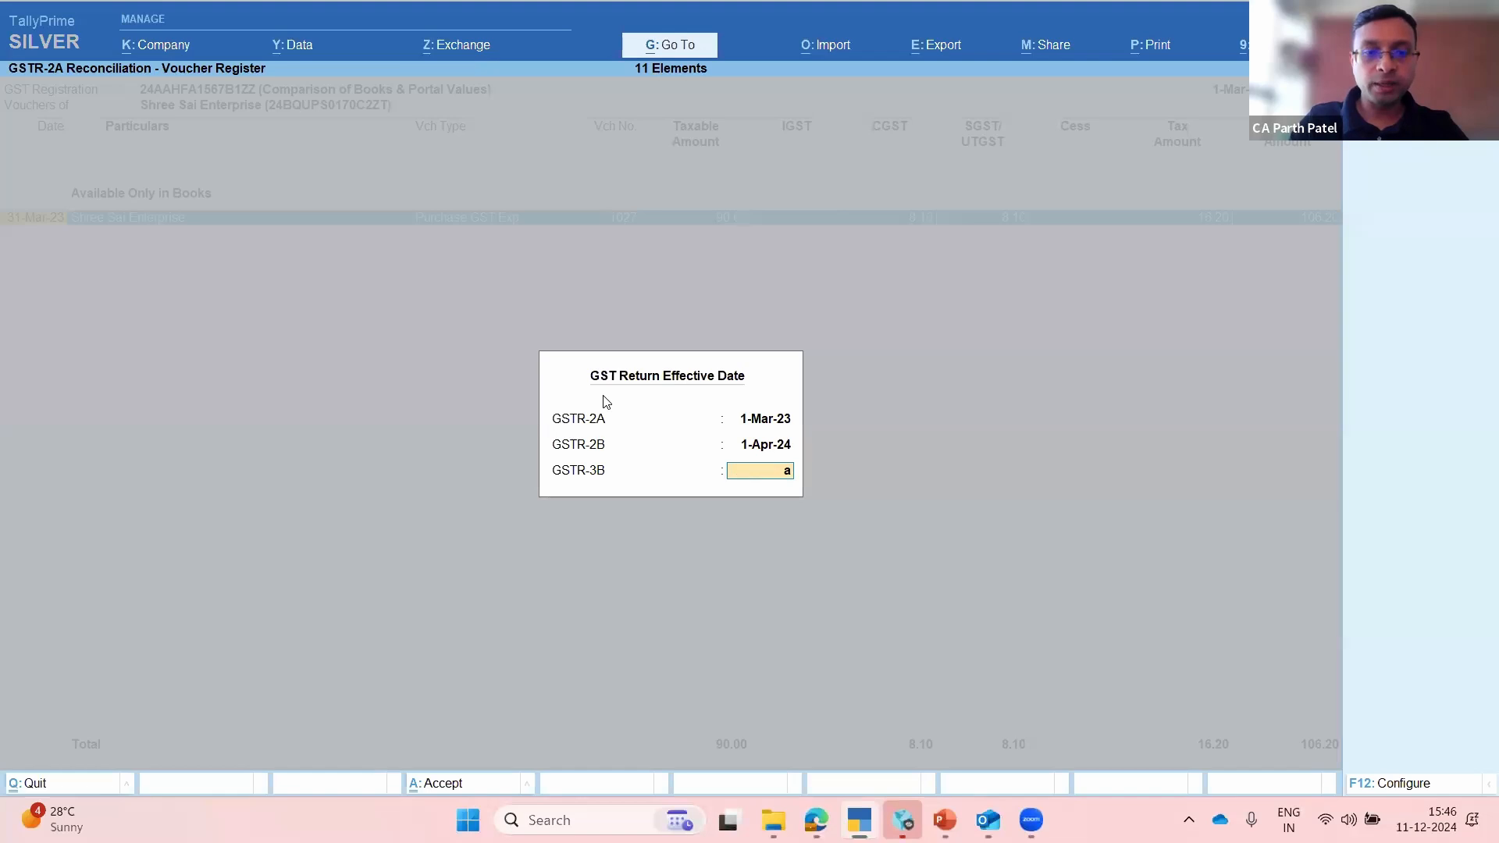
{"action": "type", "text": "pr24"}
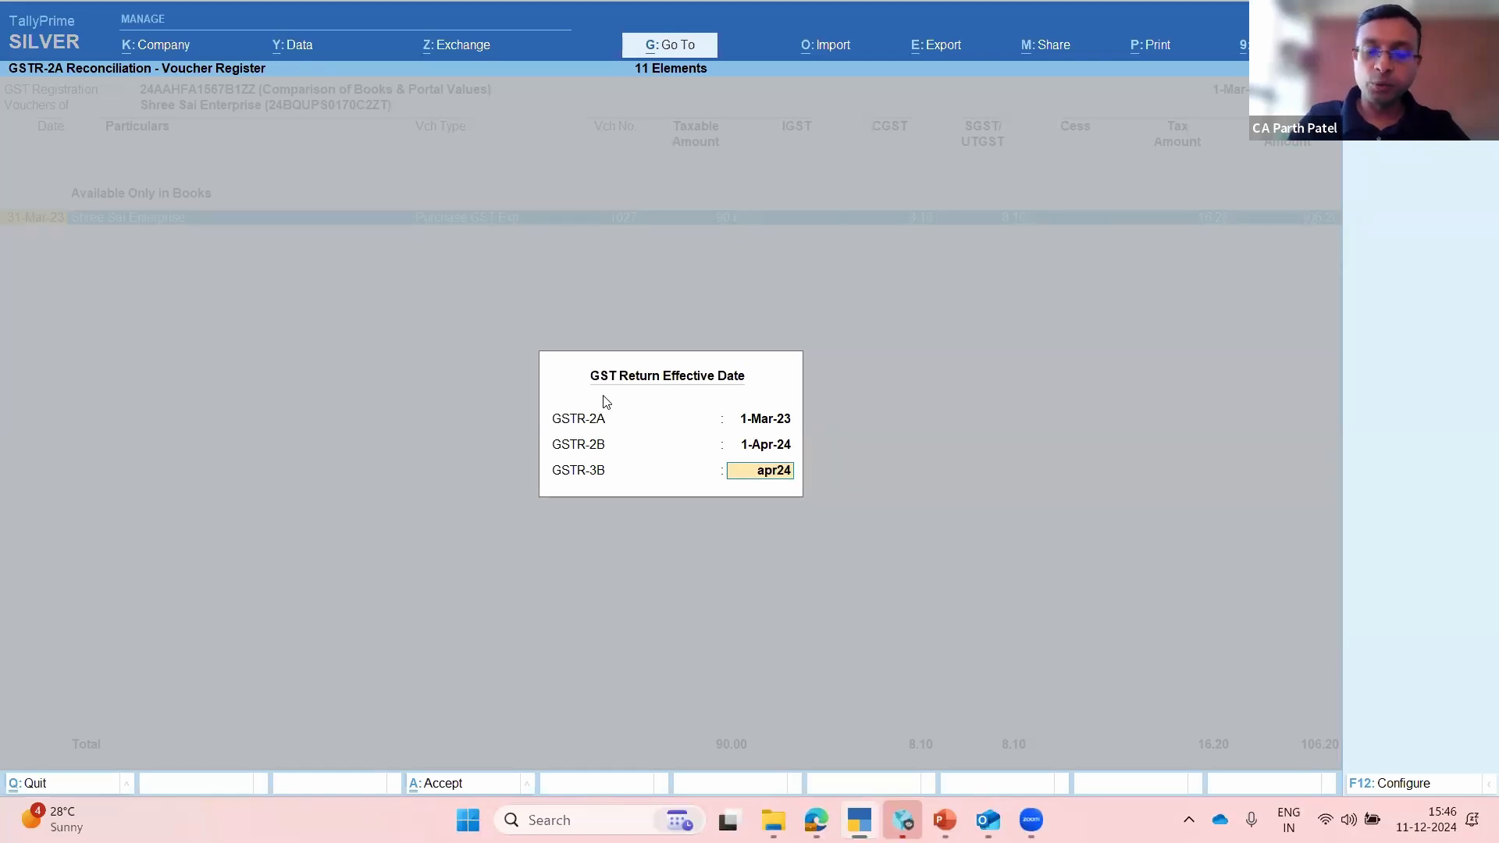
{"action": "key", "text": "Return"}
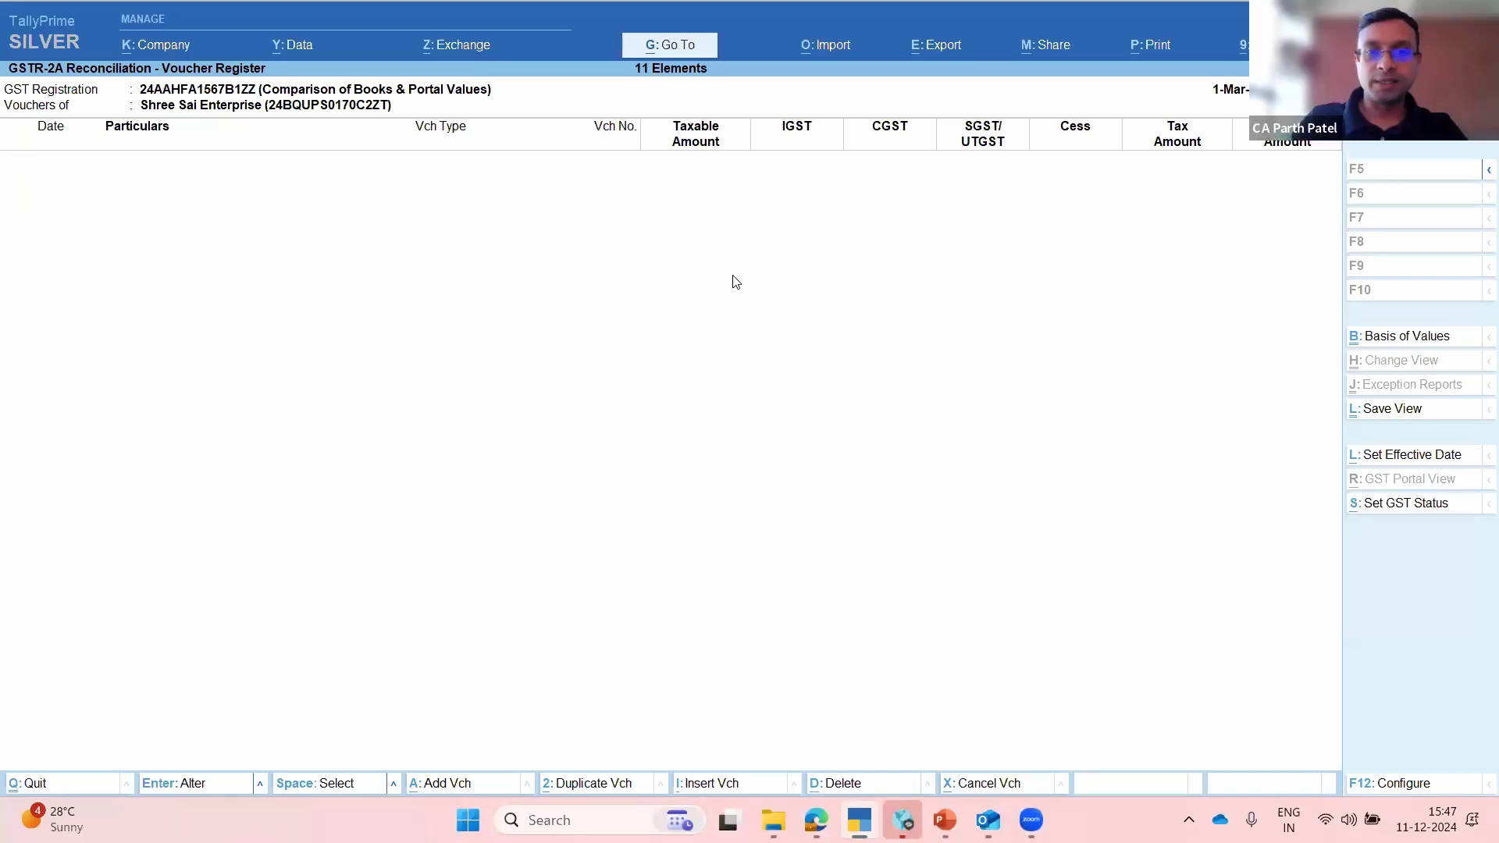
Step: Review the company's GST registration details, including the Mode of Filing options, from the company features and leave without saving
{"action": "key", "text": "F11"}
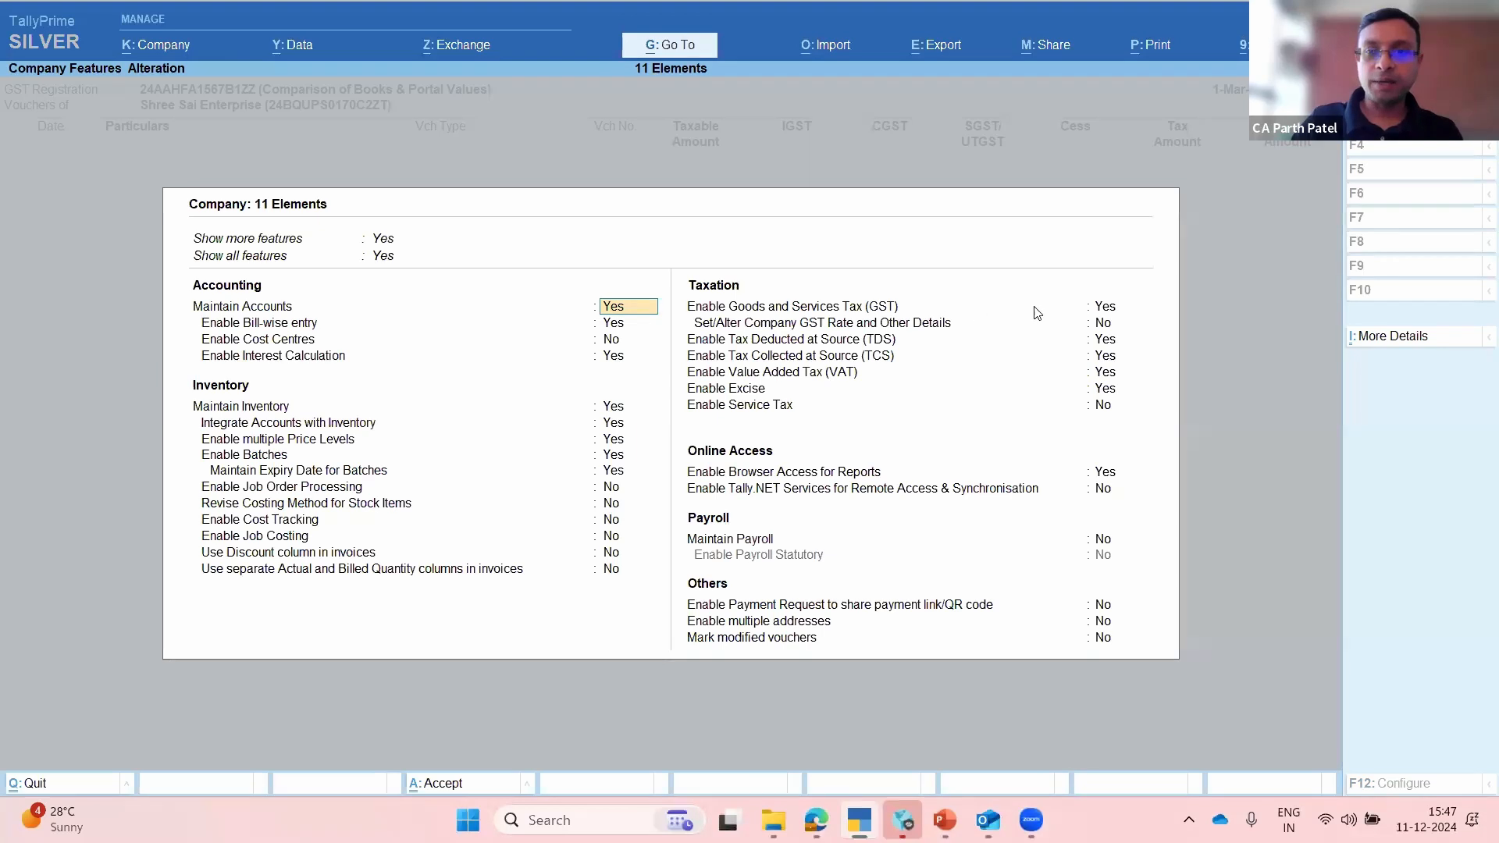
{"action": "left_click", "coordinate": [1107, 310]}
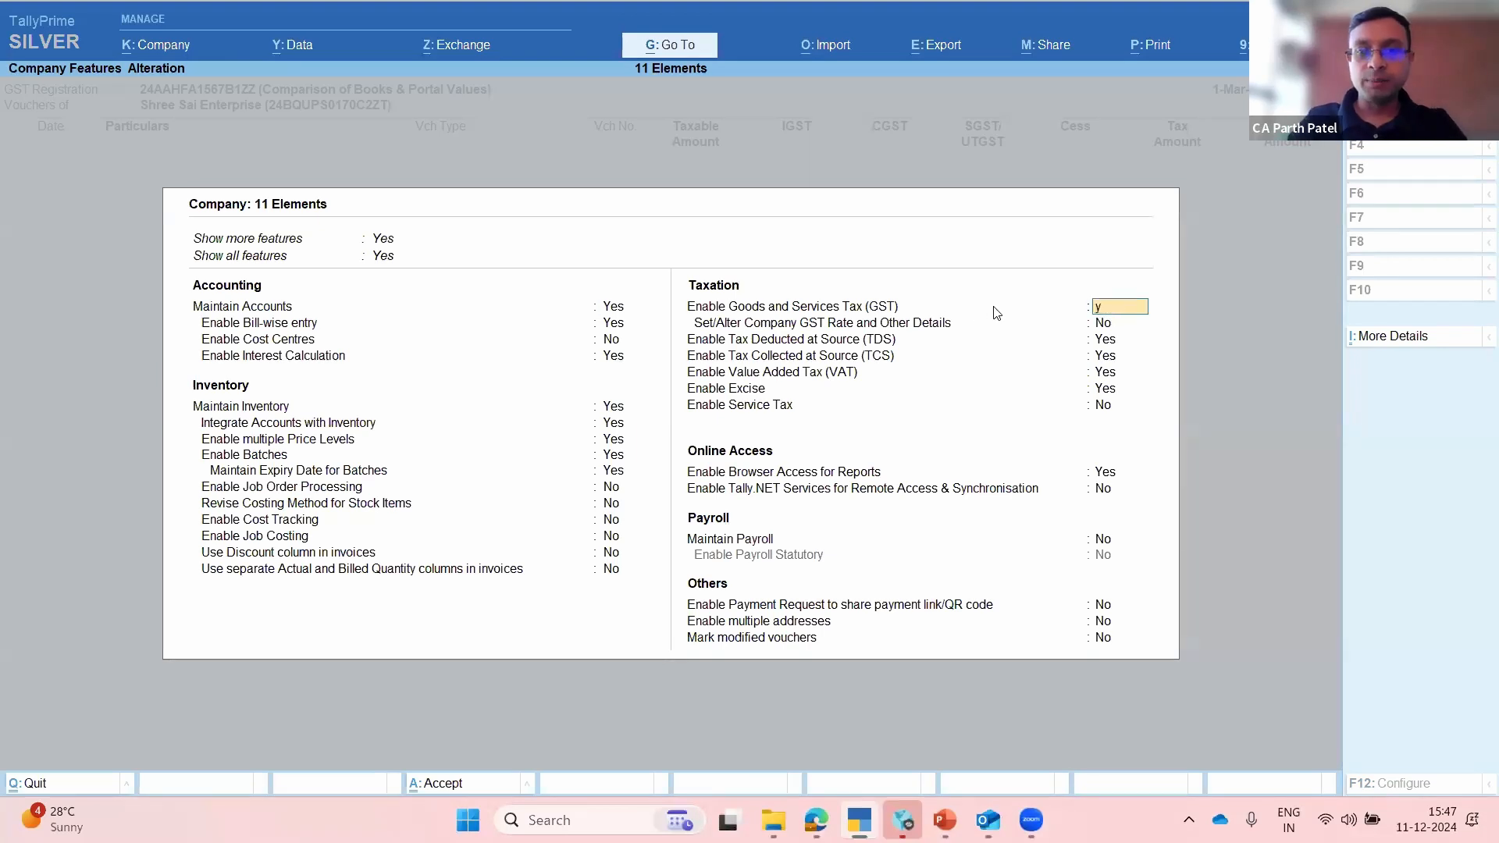
{"action": "key", "text": "Return"}
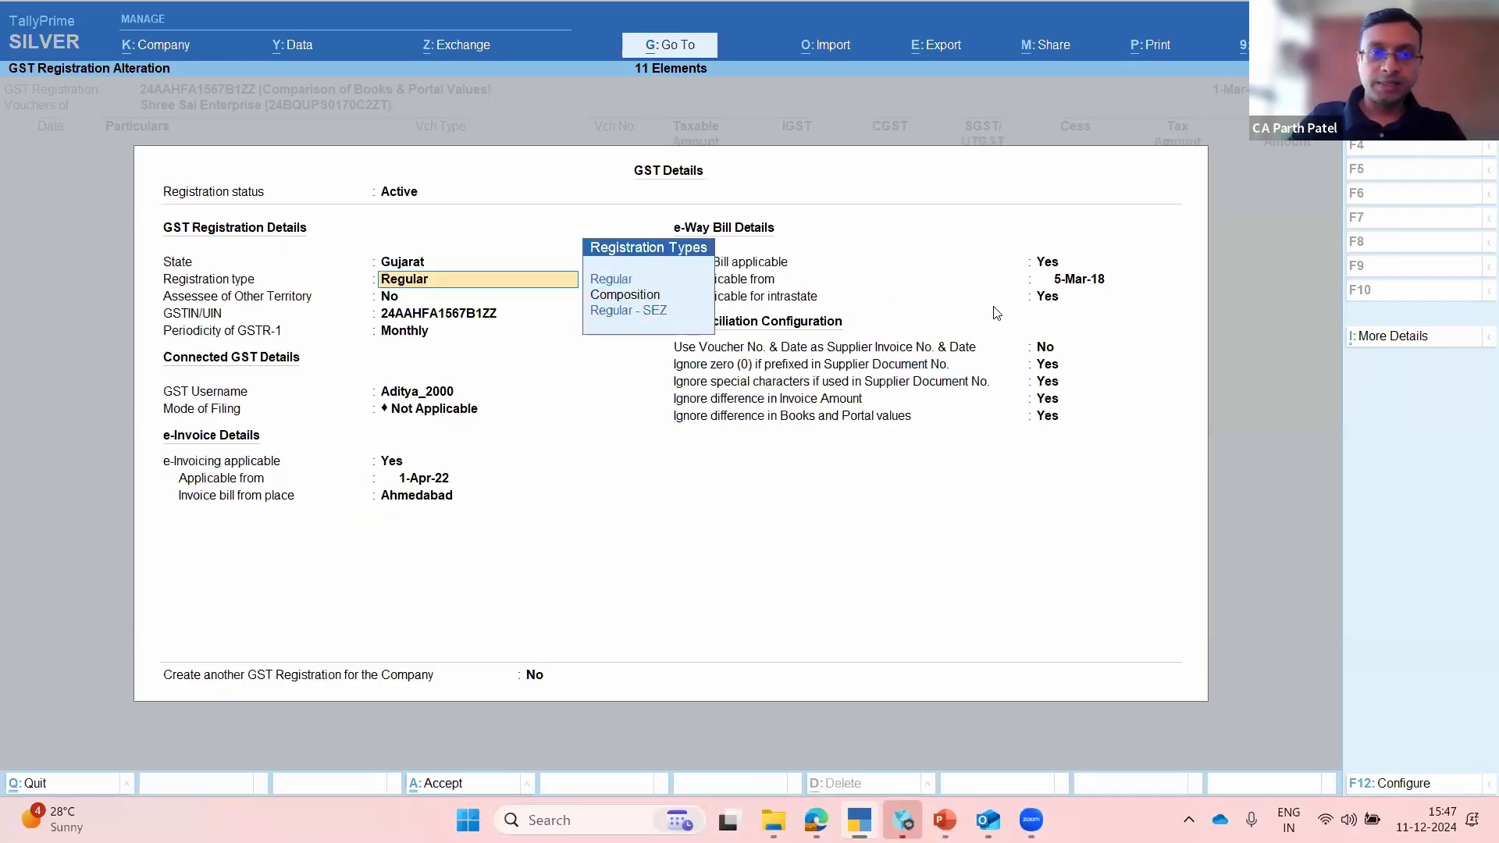
{"action": "key", "text": "Return"}
{"action": "key", "text": "Return"}
{"action": "key", "text": "Return"}
{"action": "key", "text": "Return"}
{"action": "key", "text": "Return"}
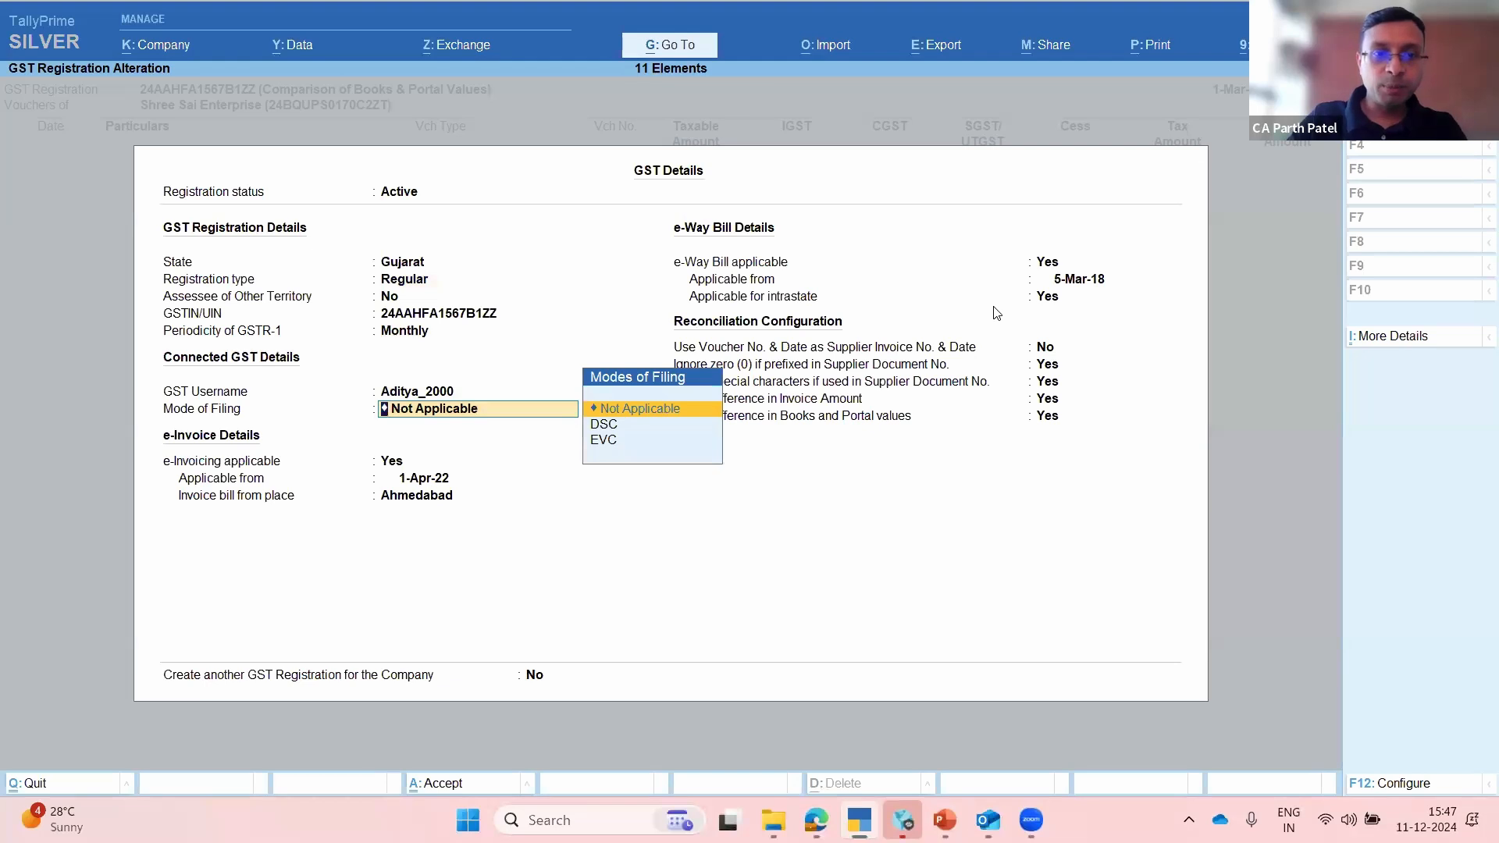
{"action": "key", "text": "Escape"}
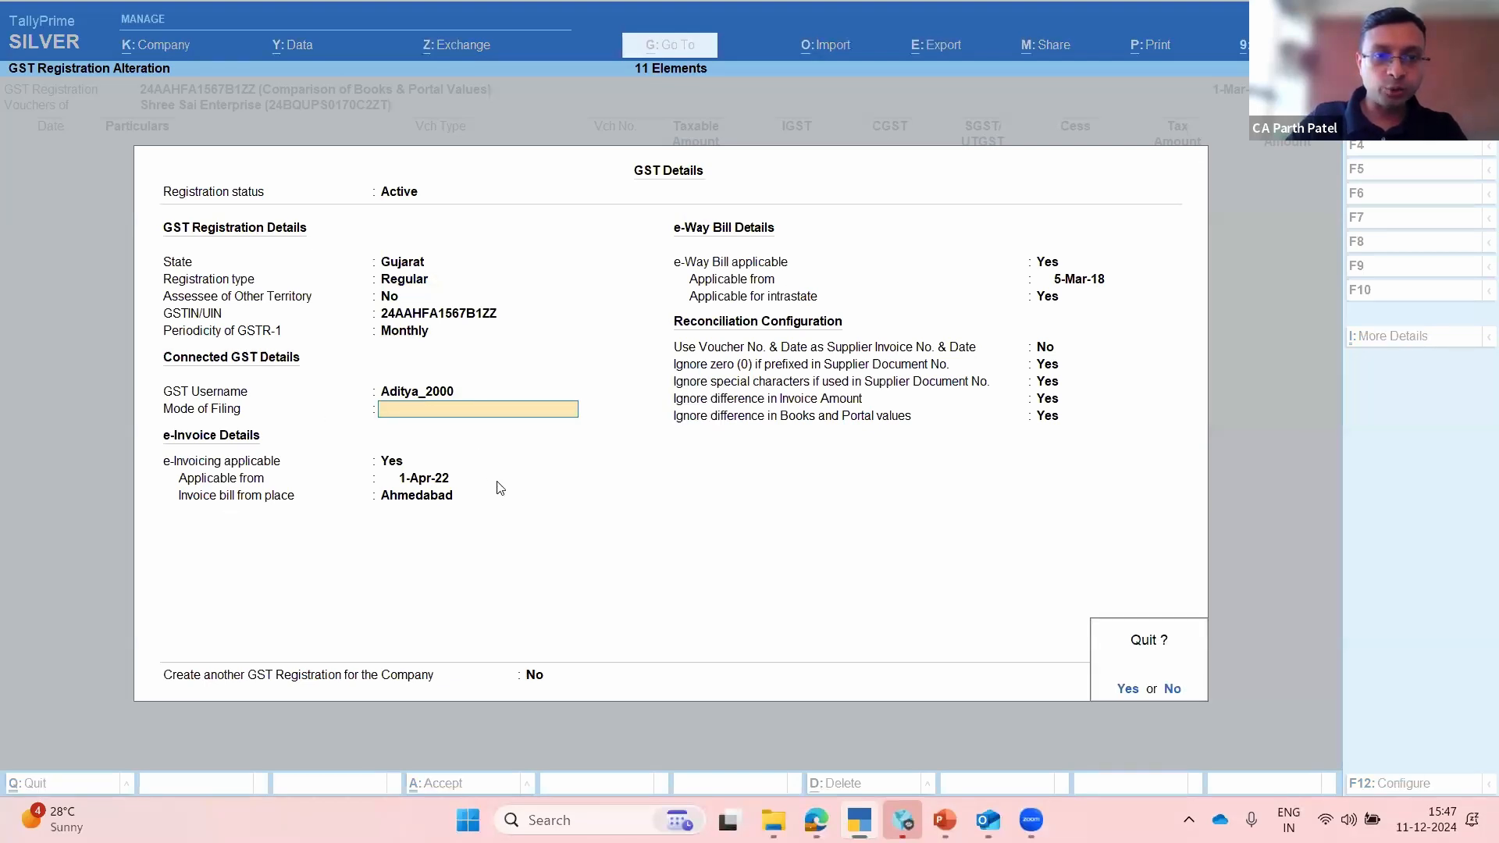
{"action": "key", "text": "y"}
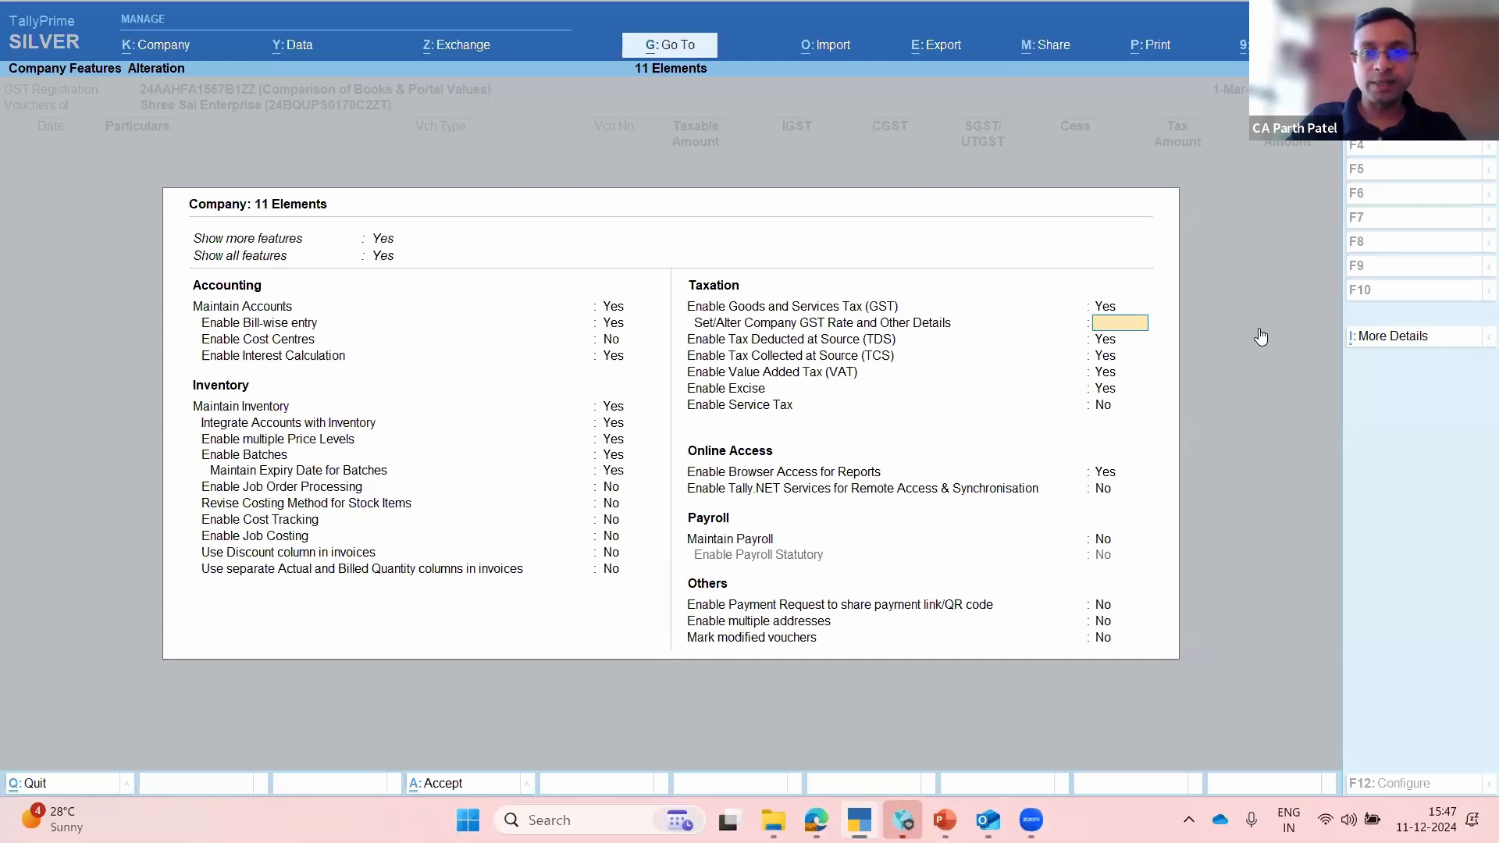
{"action": "key", "text": "Escape"}
{"action": "key", "text": "y"}
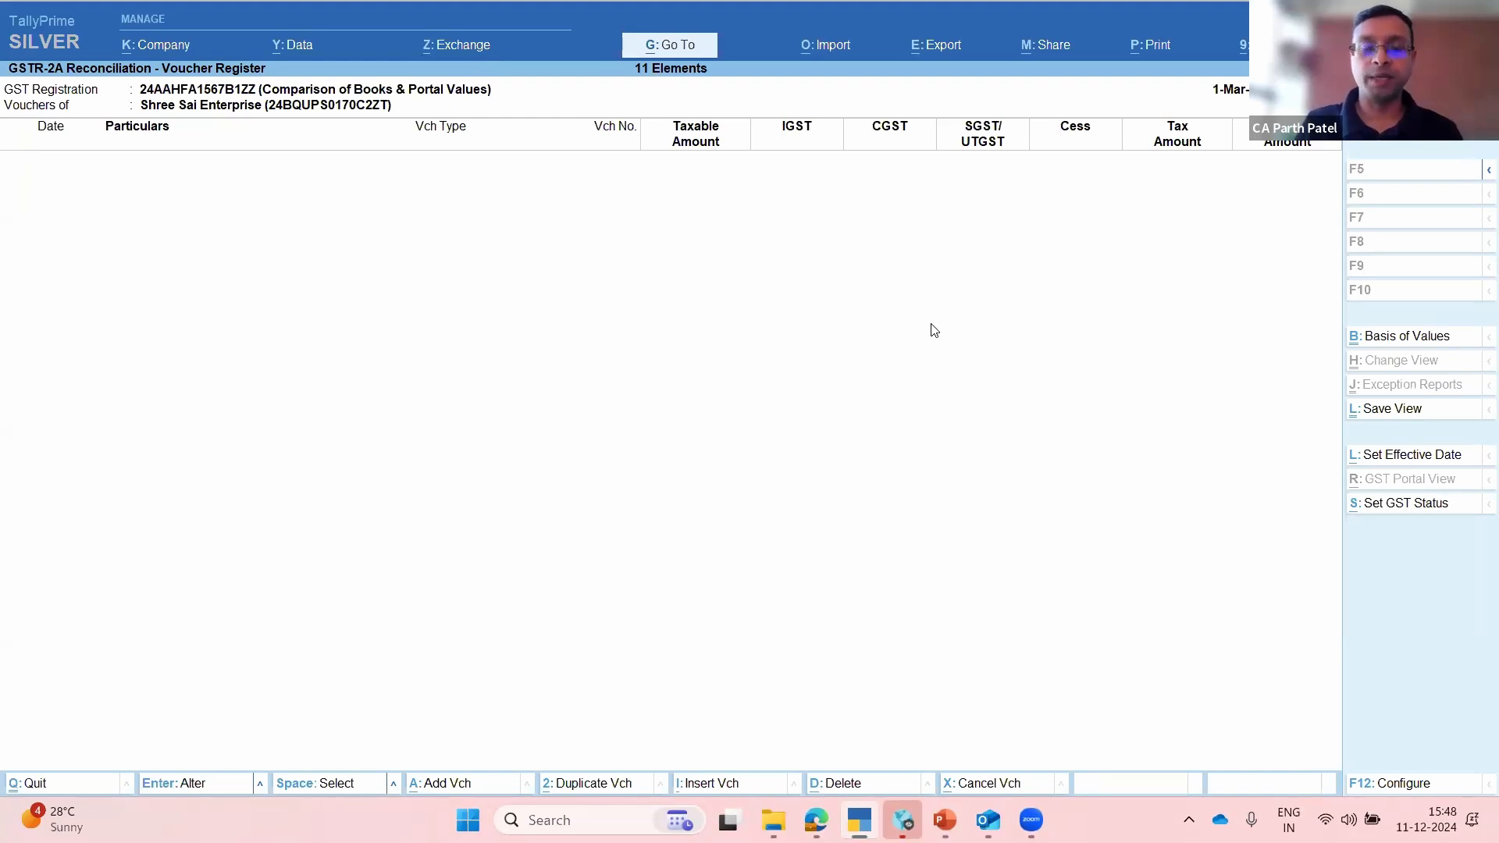
Step: Leave the GSTR-2A Reconciliation reports and return to the list of GST reports
{"action": "key", "text": "Escape"}
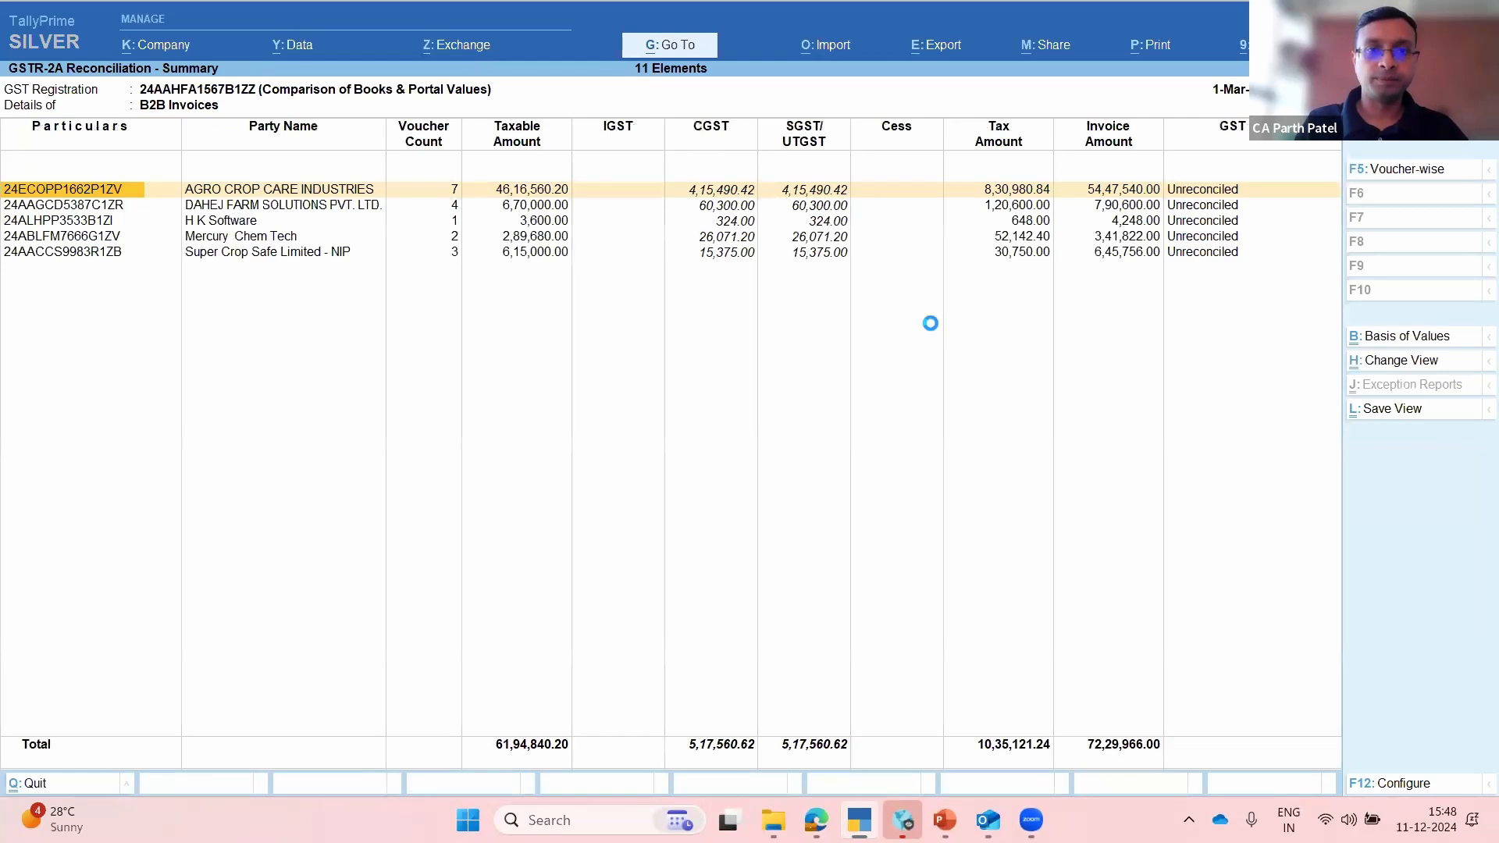
{"action": "key", "text": "Escape"}
{"action": "key", "text": "Escape"}
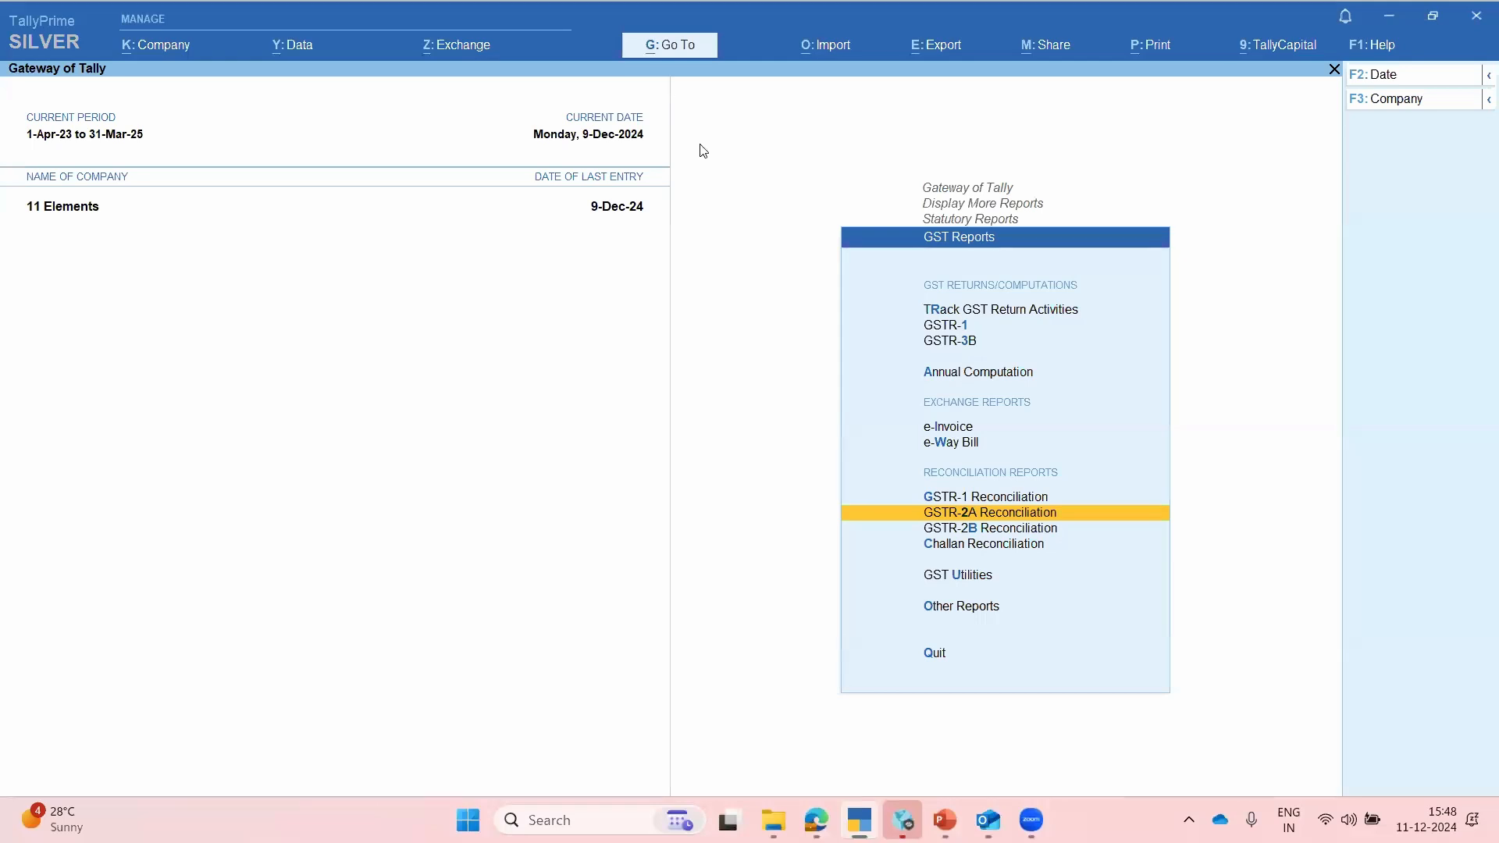
Step: Open the GST returns import form, view the available return types, and leave without importing
{"action": "key", "text": "Return"}
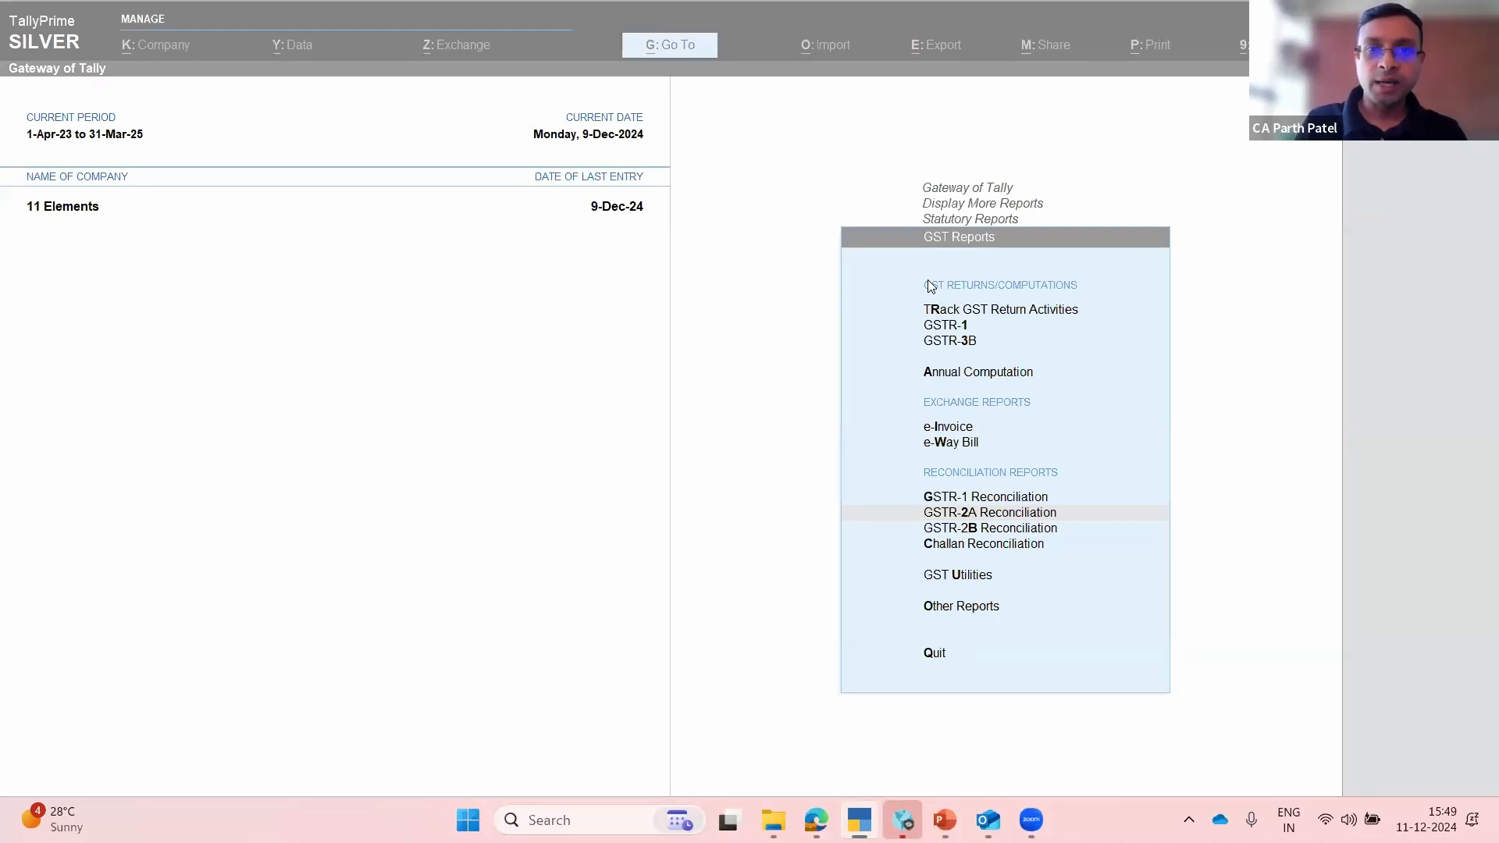
{"action": "left_click", "coordinate": [843, 134]}
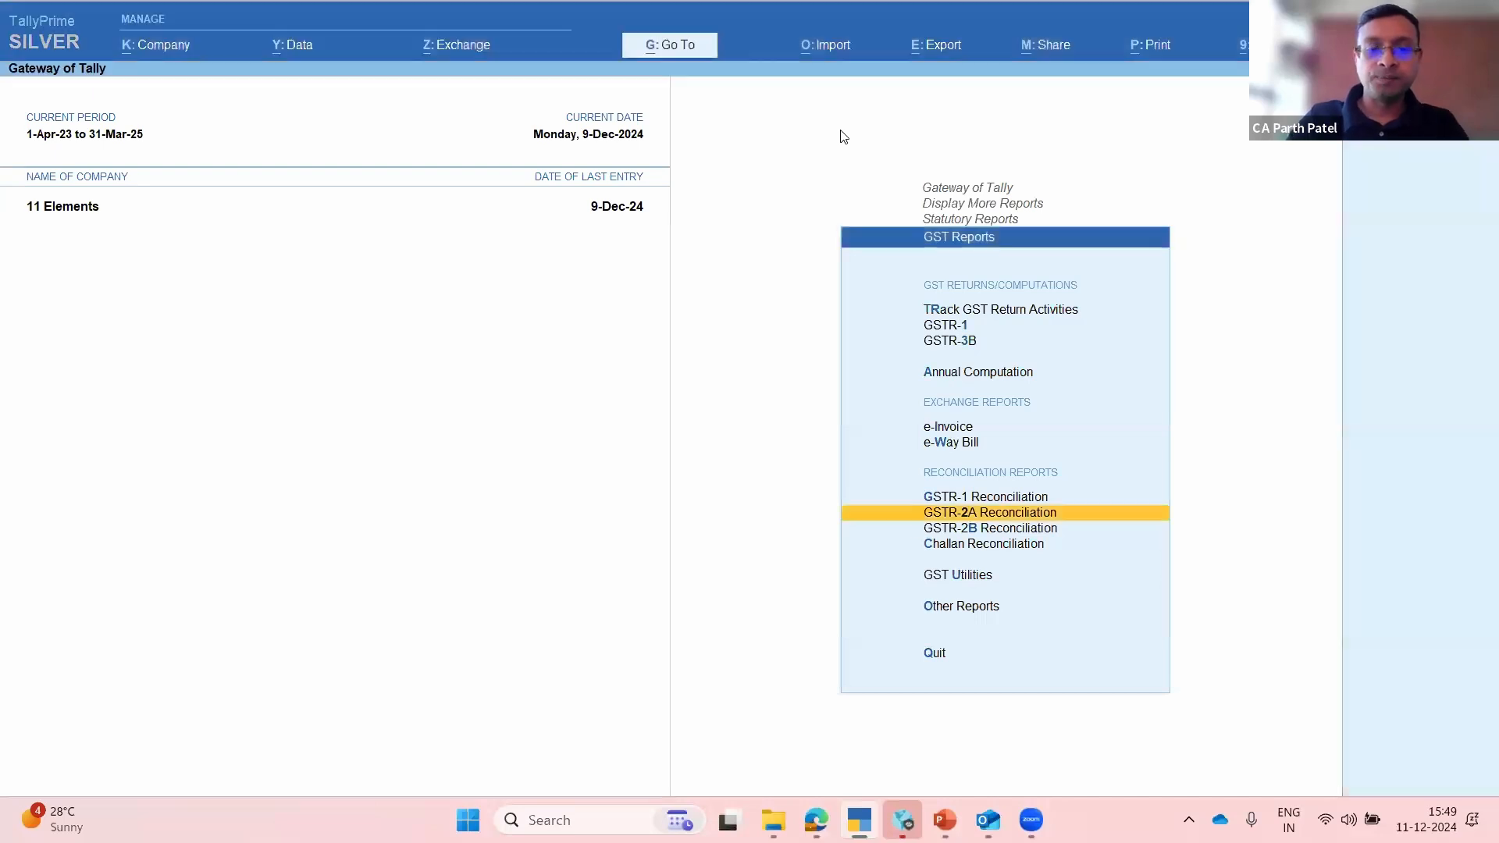
{"action": "key", "text": "alt+o"}
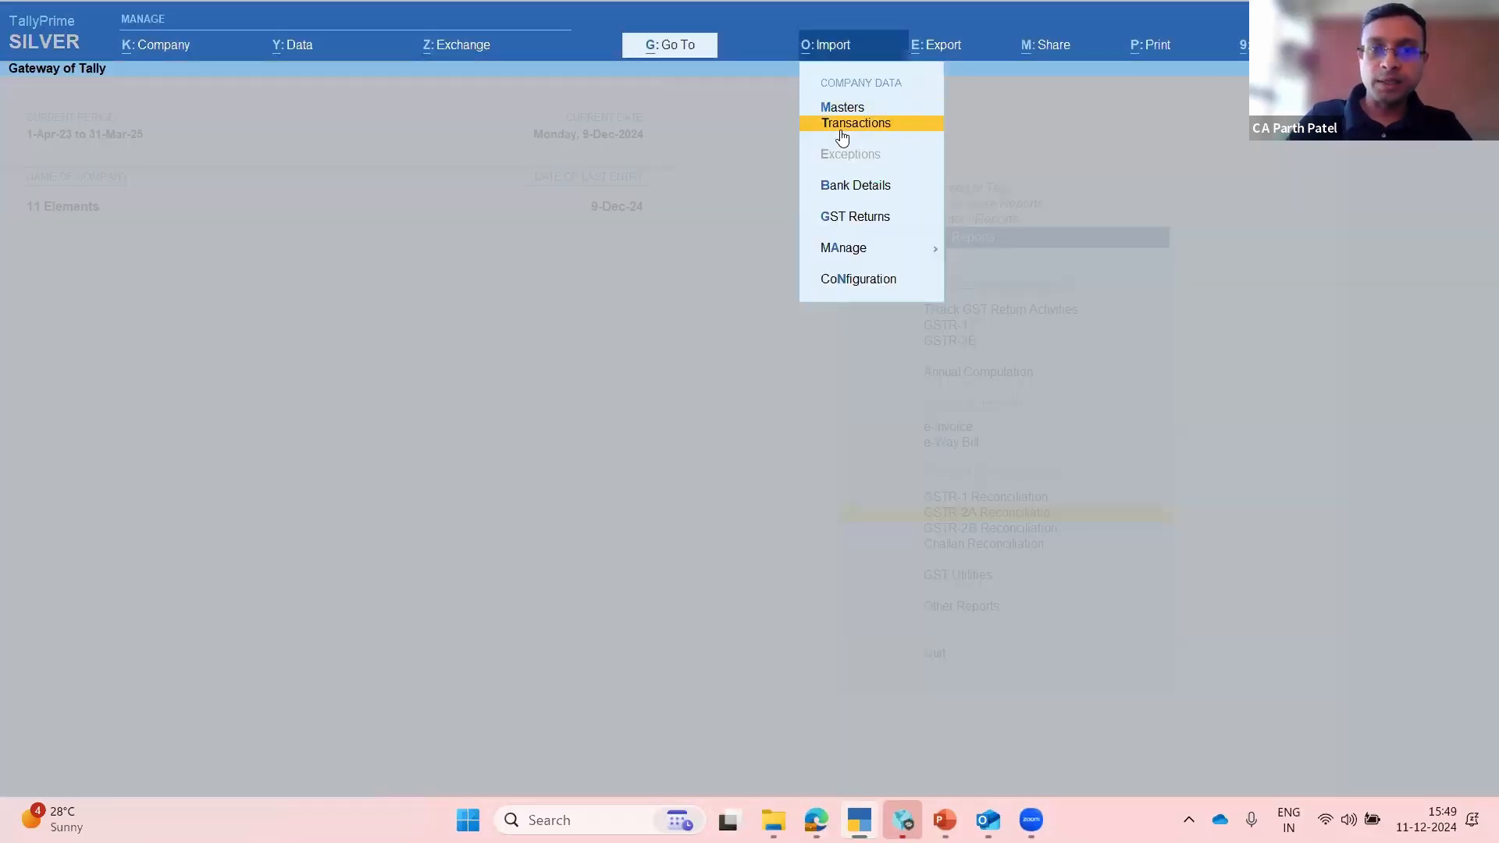
{"action": "key", "text": "g"}
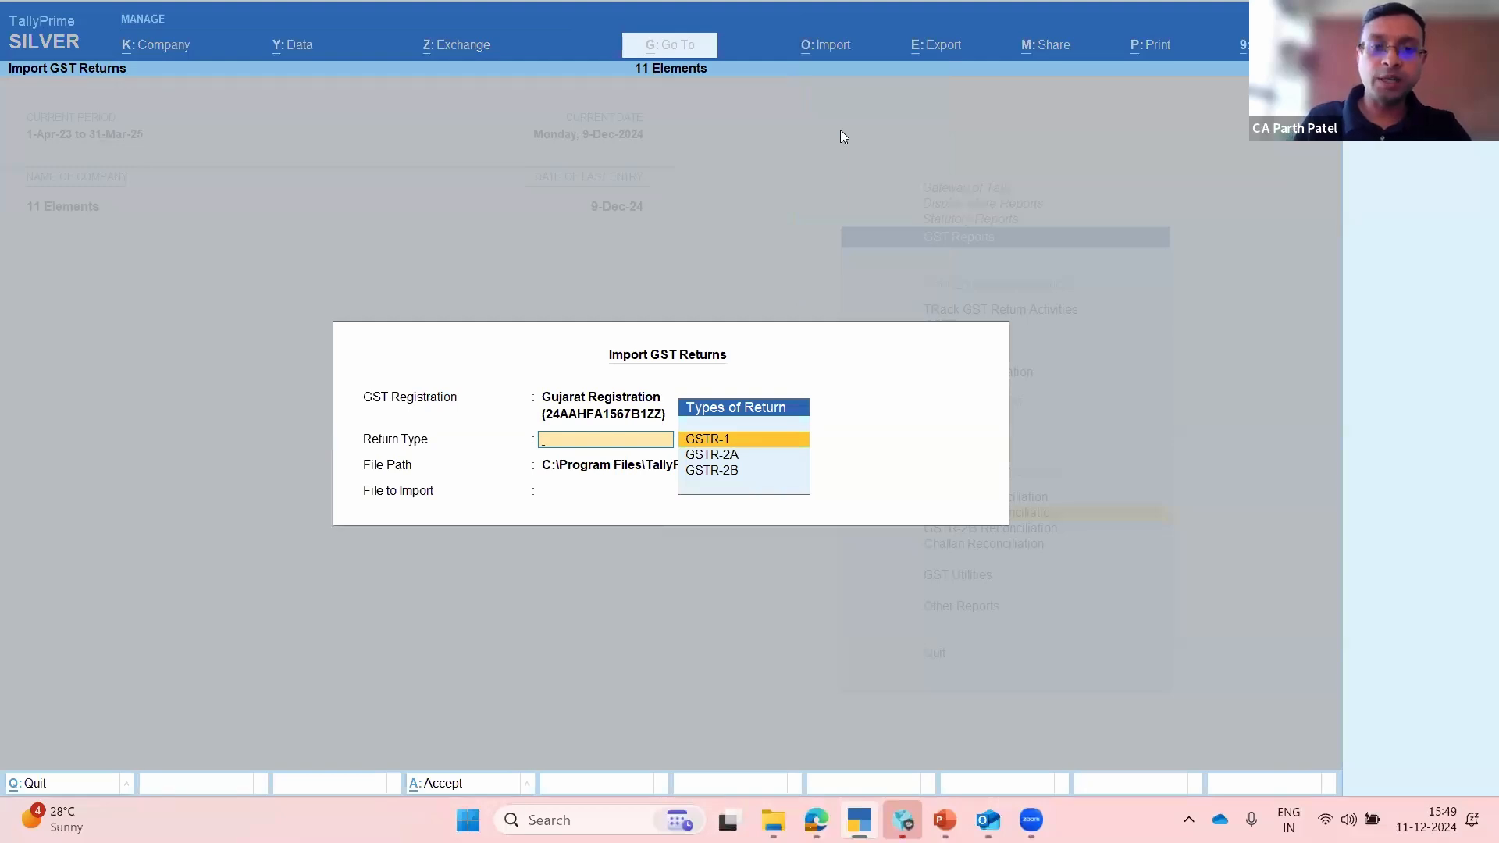
{"action": "key", "text": "Escape"}
{"action": "key", "text": "y"}
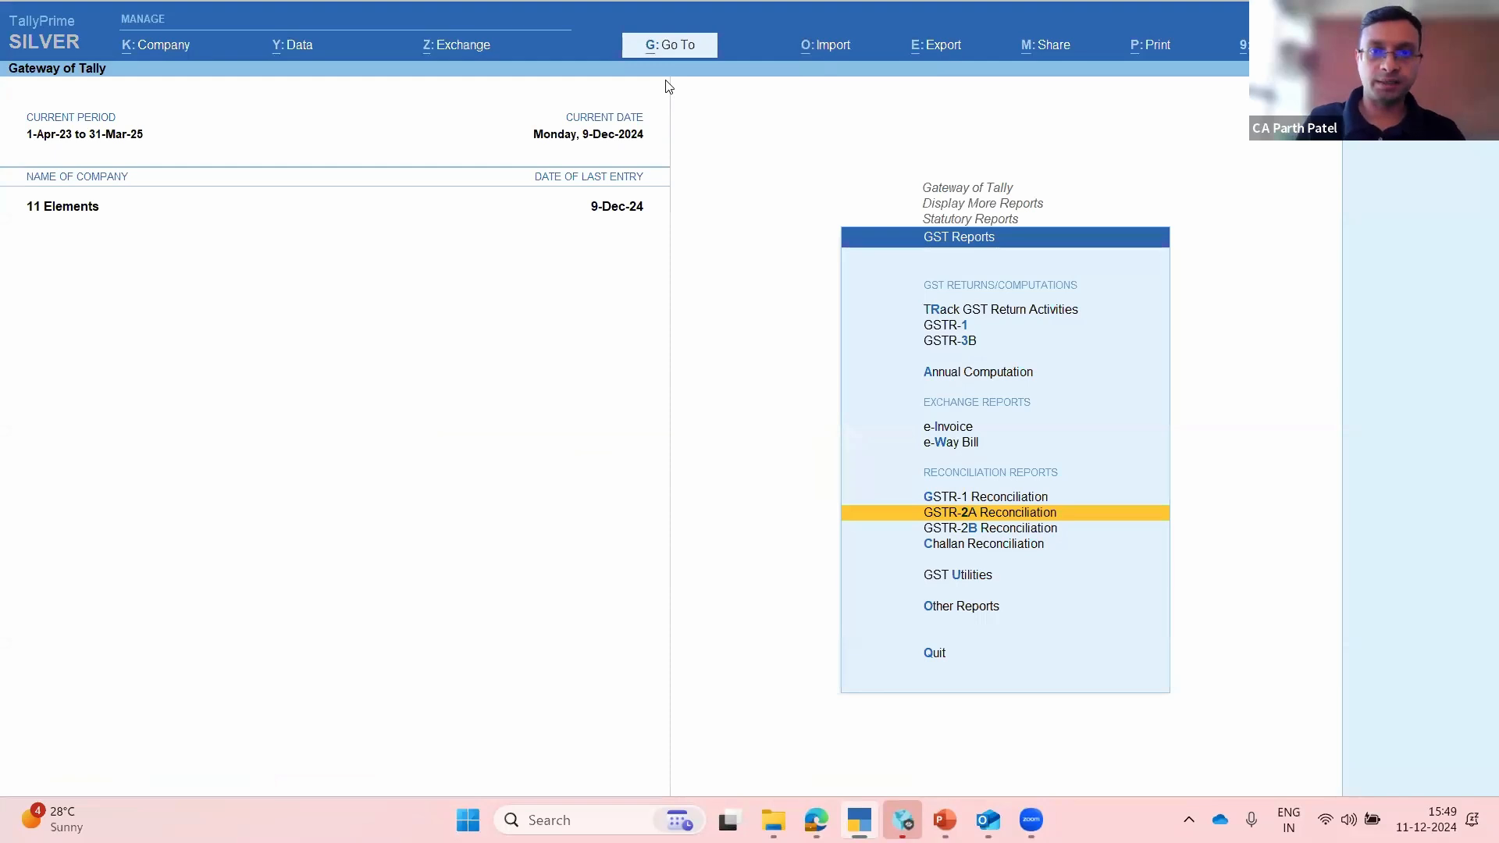
Step: Switch to the 5.1 presentation in PowerPoint
{"action": "key", "text": "Return"}
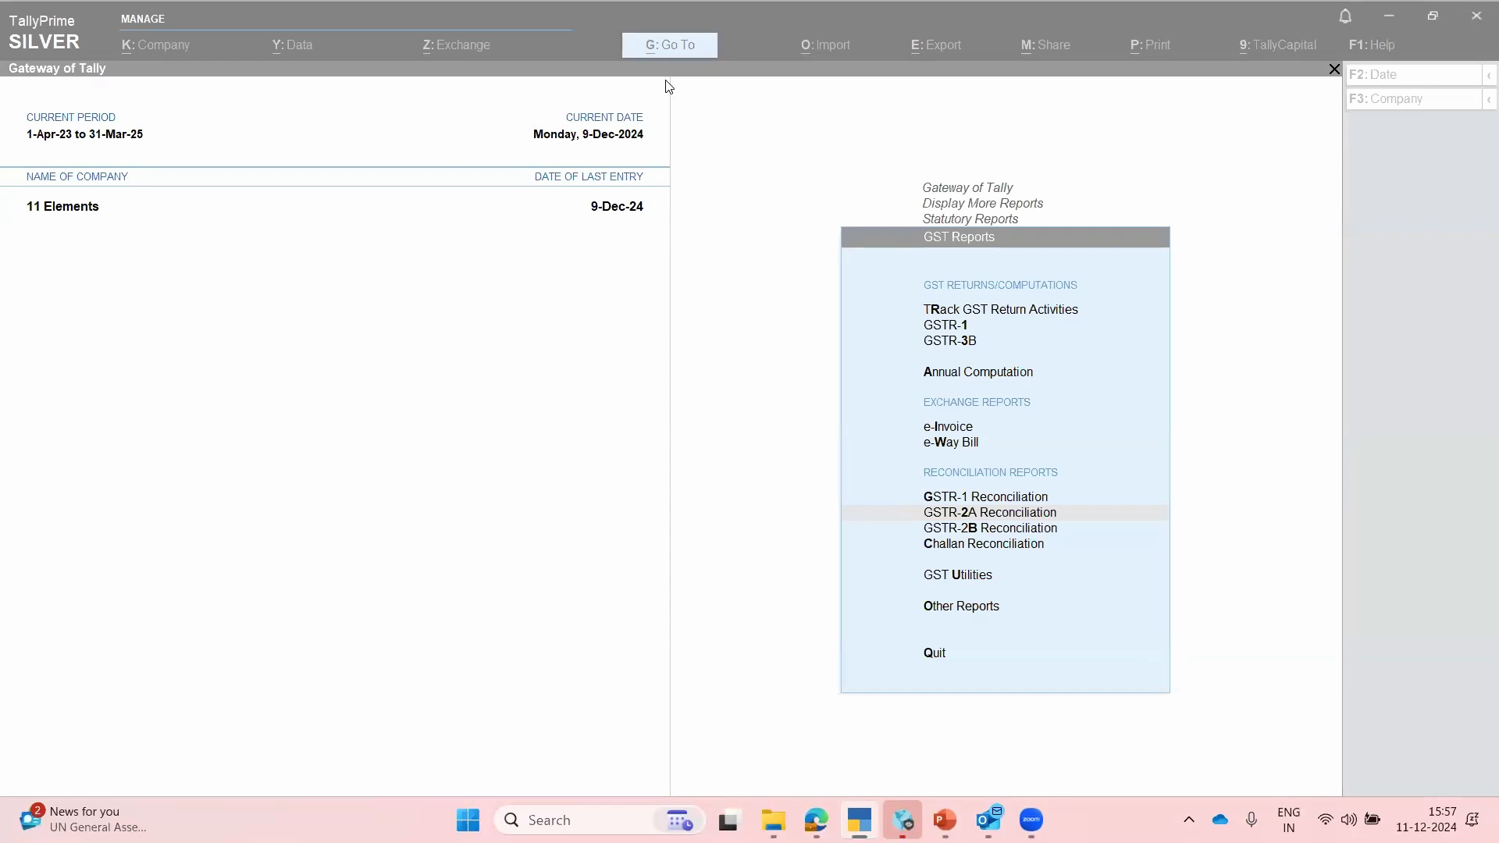
{"action": "left_click", "coordinate": [748, 199]}
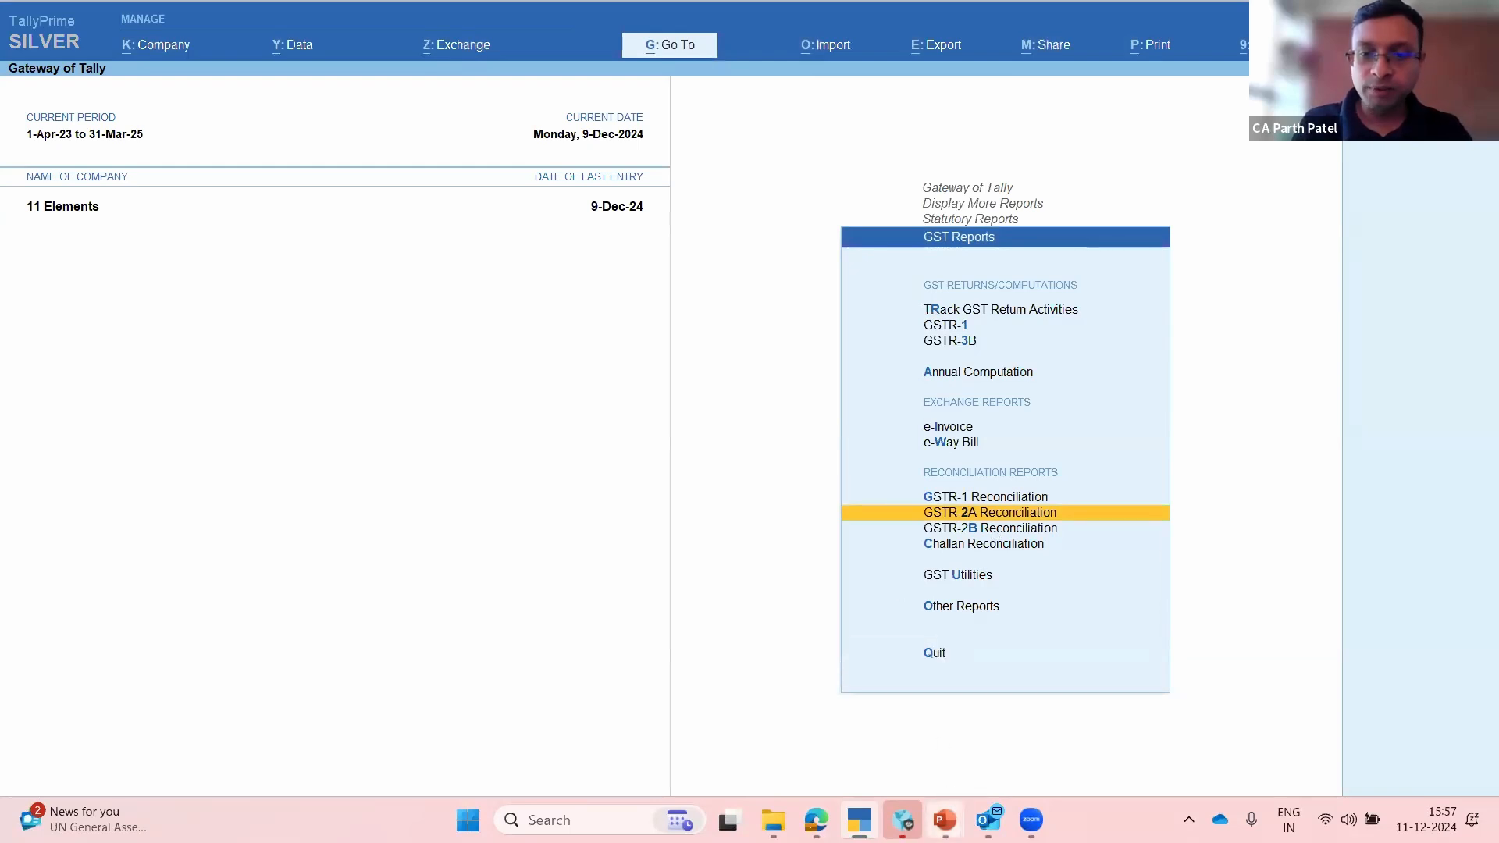
{"action": "mouse_move", "coordinate": [944, 820]}
{"action": "left_click", "coordinate": [1011, 719]}
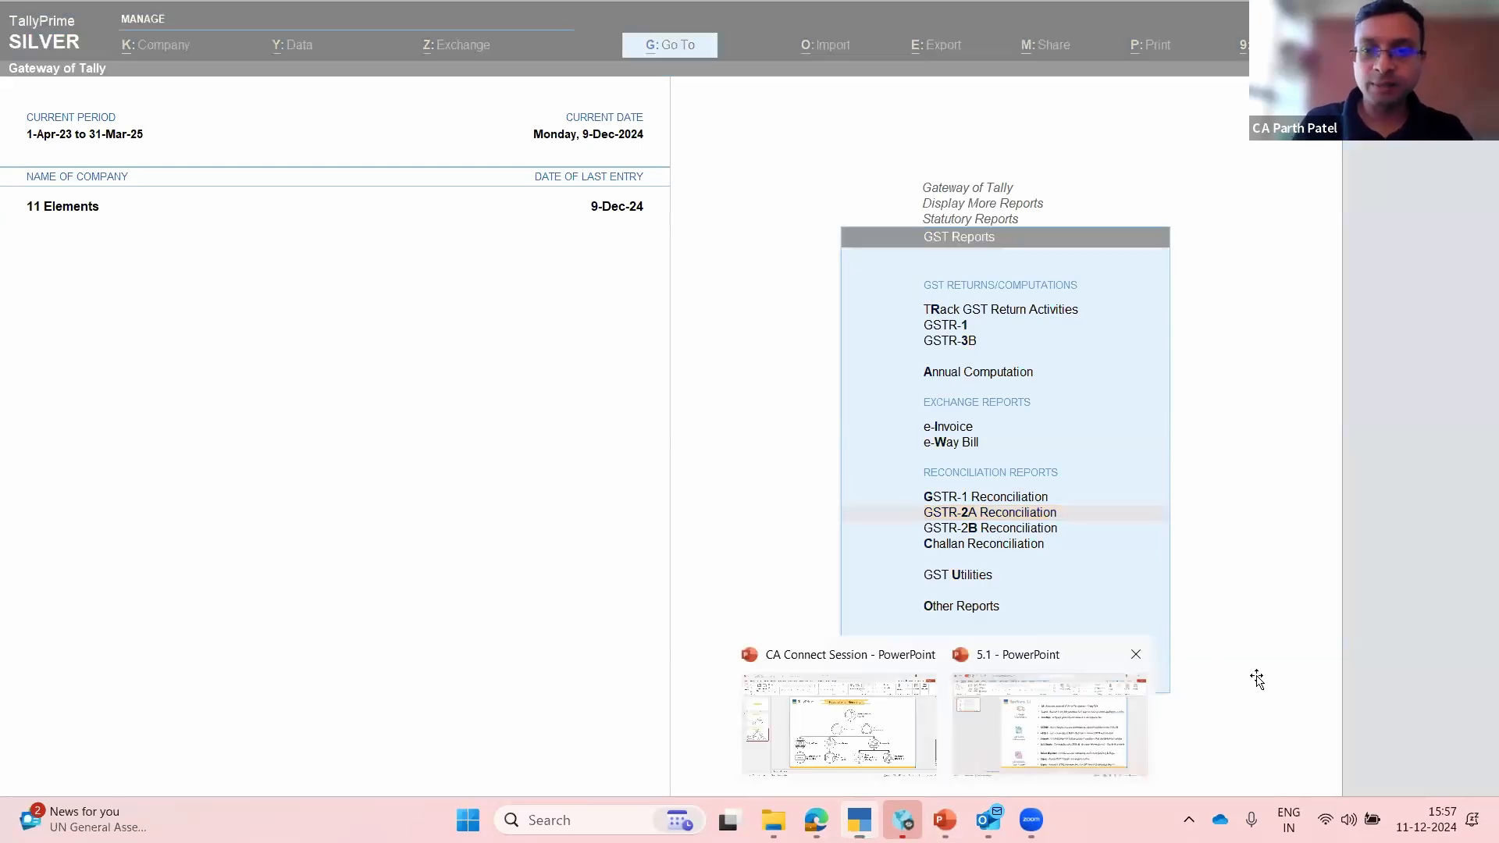
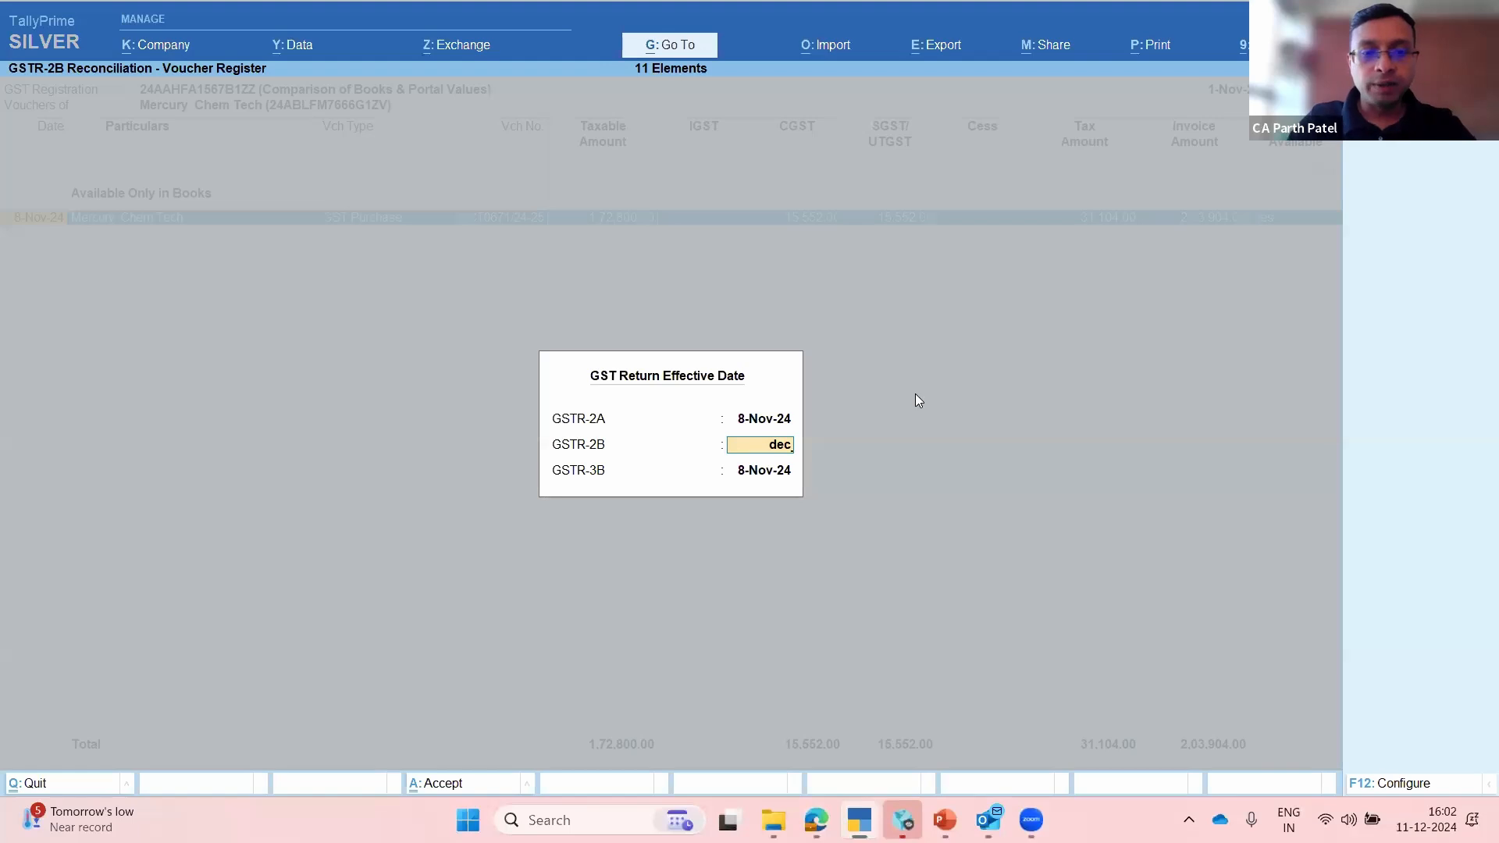
Step: Set the Mercury Chem Tech purchase voucher's GSTR-2B effective date to 1-Dec-24 and its GSTR-3B effective date to dec24
{"action": "type", "text": "-24"}
{"action": "key", "text": "Return"}
{"action": "type", "text": "dec"}
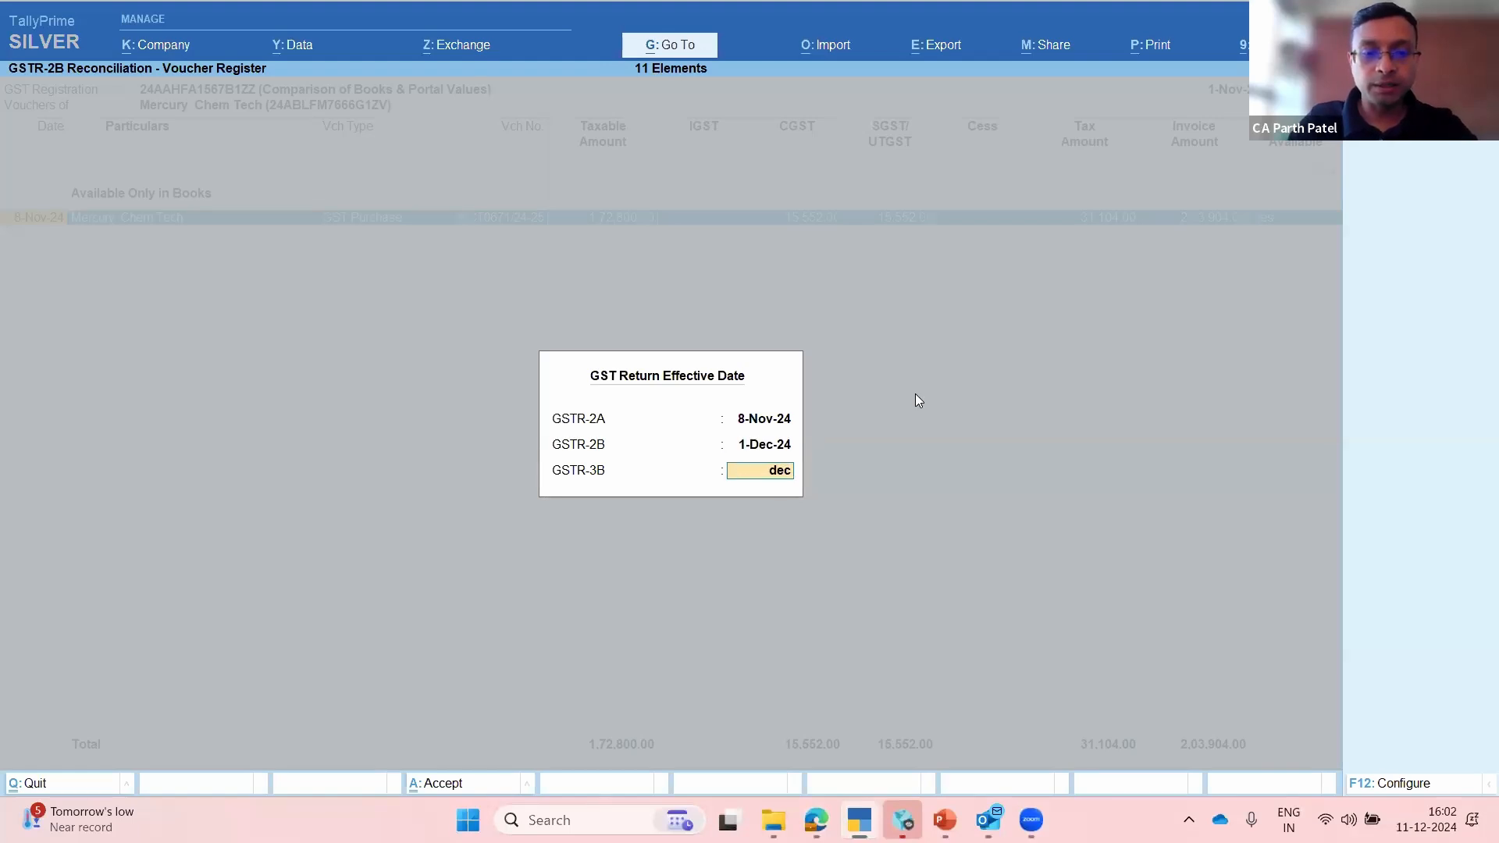
{"action": "type", "text": "24"}
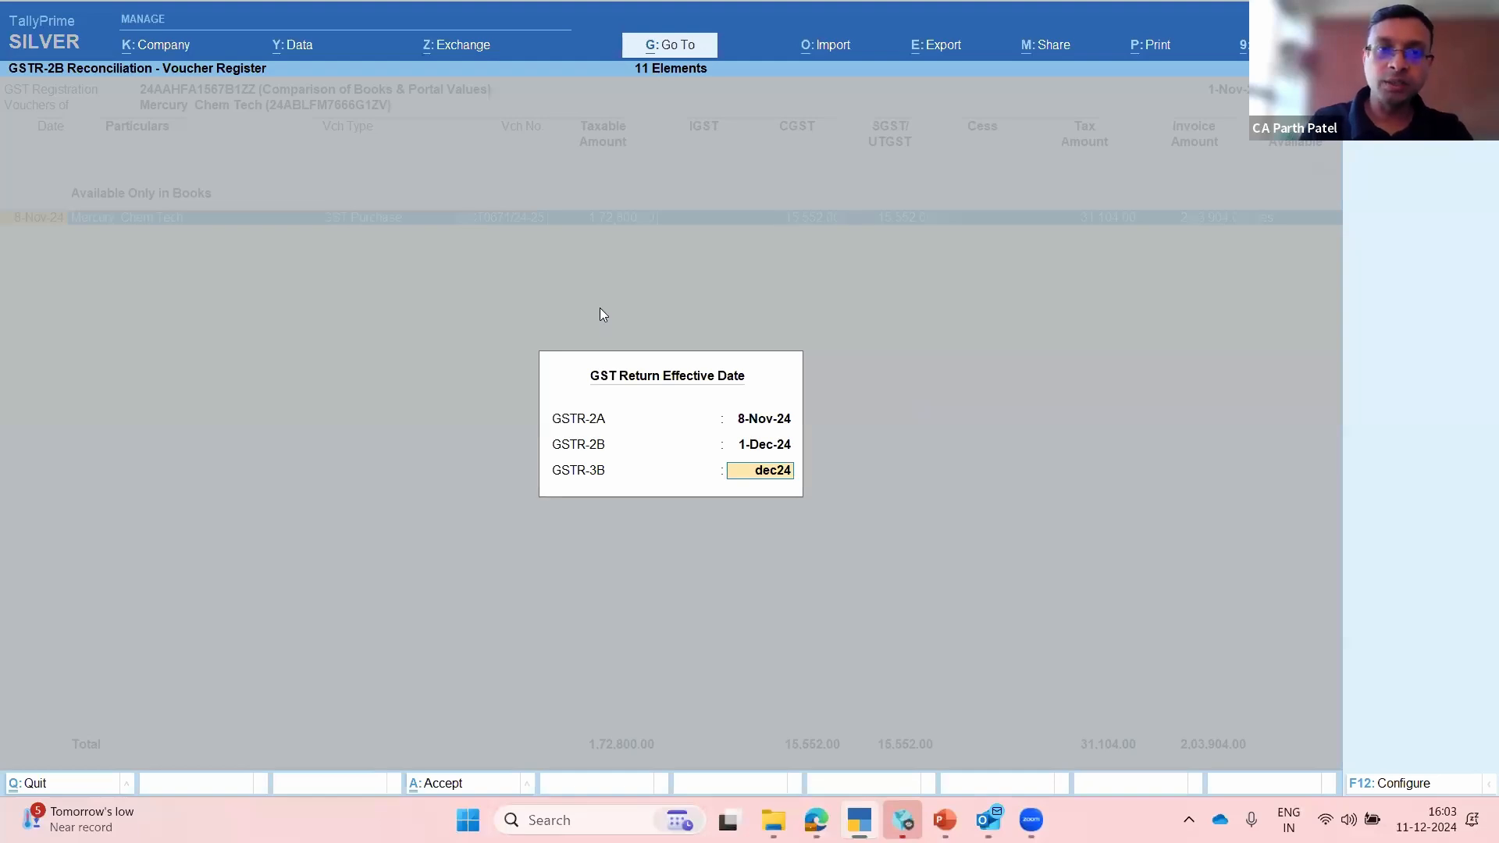
{"action": "key", "text": "Return"}
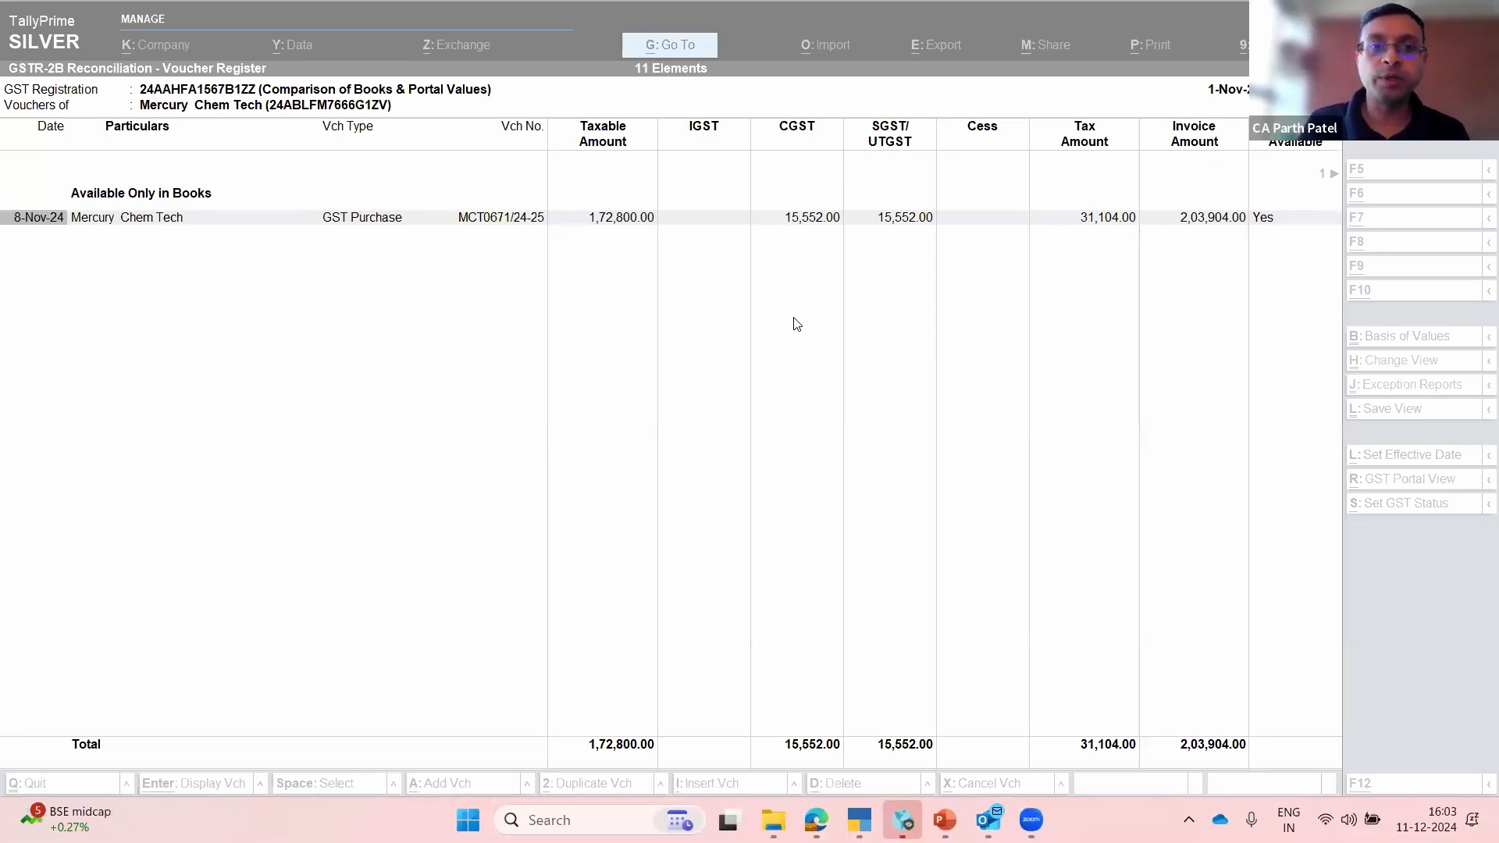
Step: Leave the Mercury Chem Tech voucher register and return to the GSTR-2B Reconciliation summary
{"action": "left_click", "coordinate": [341, 244]}
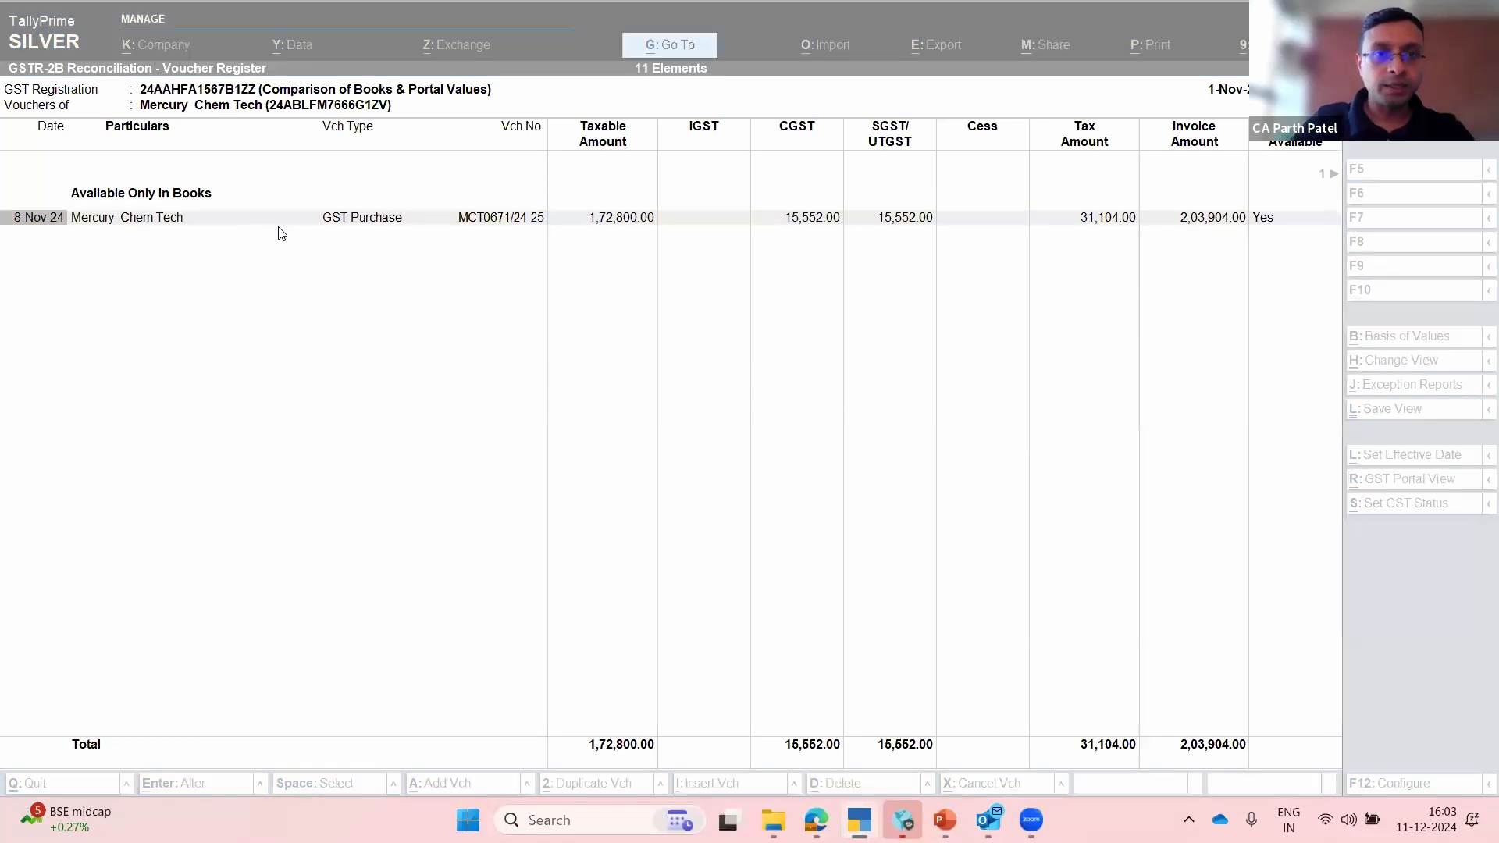
{"action": "left_click", "coordinate": [294, 241]}
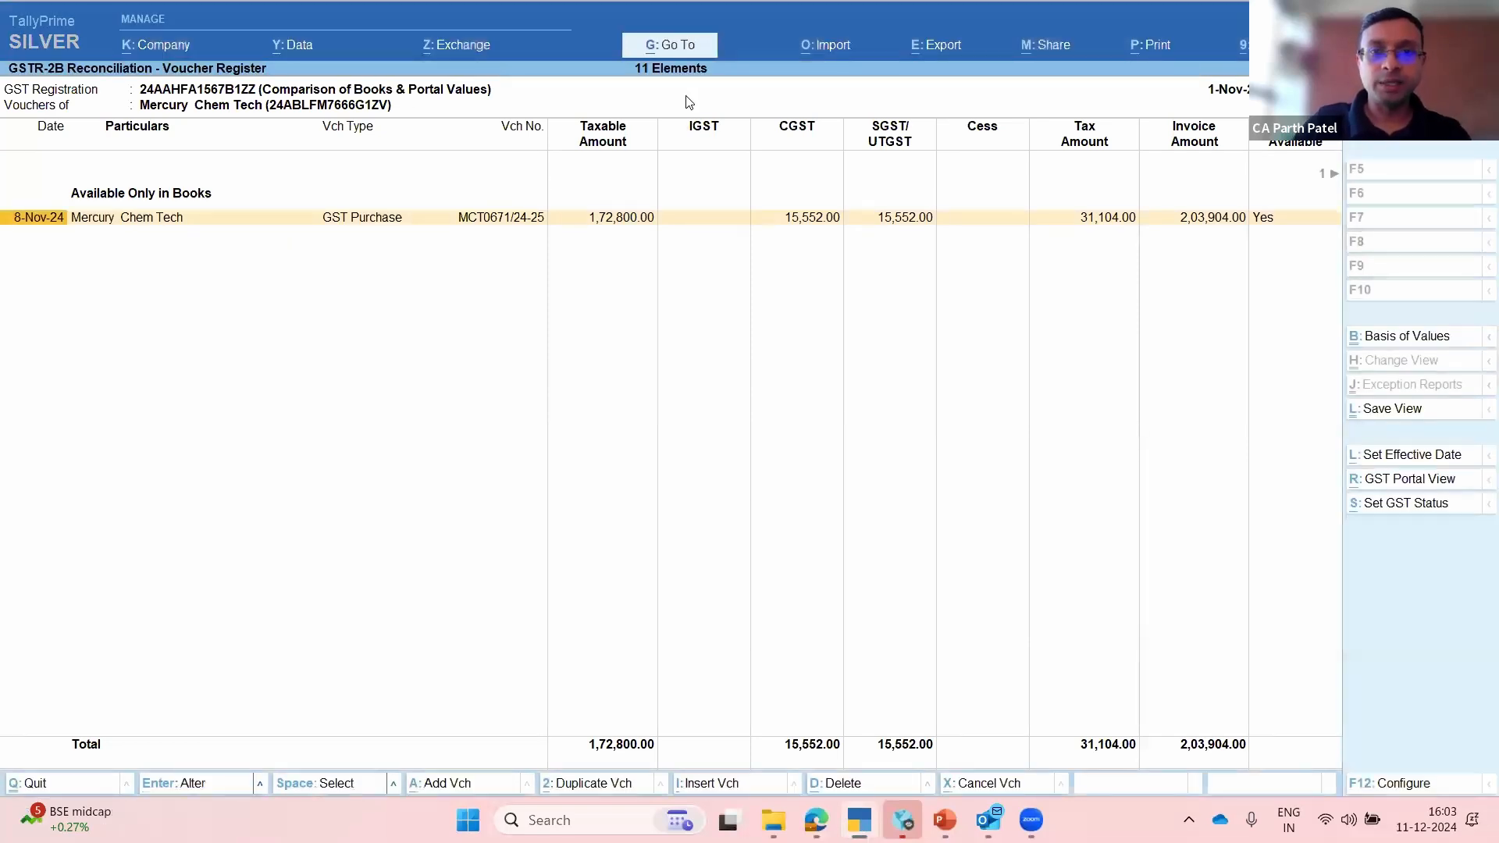
{"action": "left_click", "coordinate": [381, 225]}
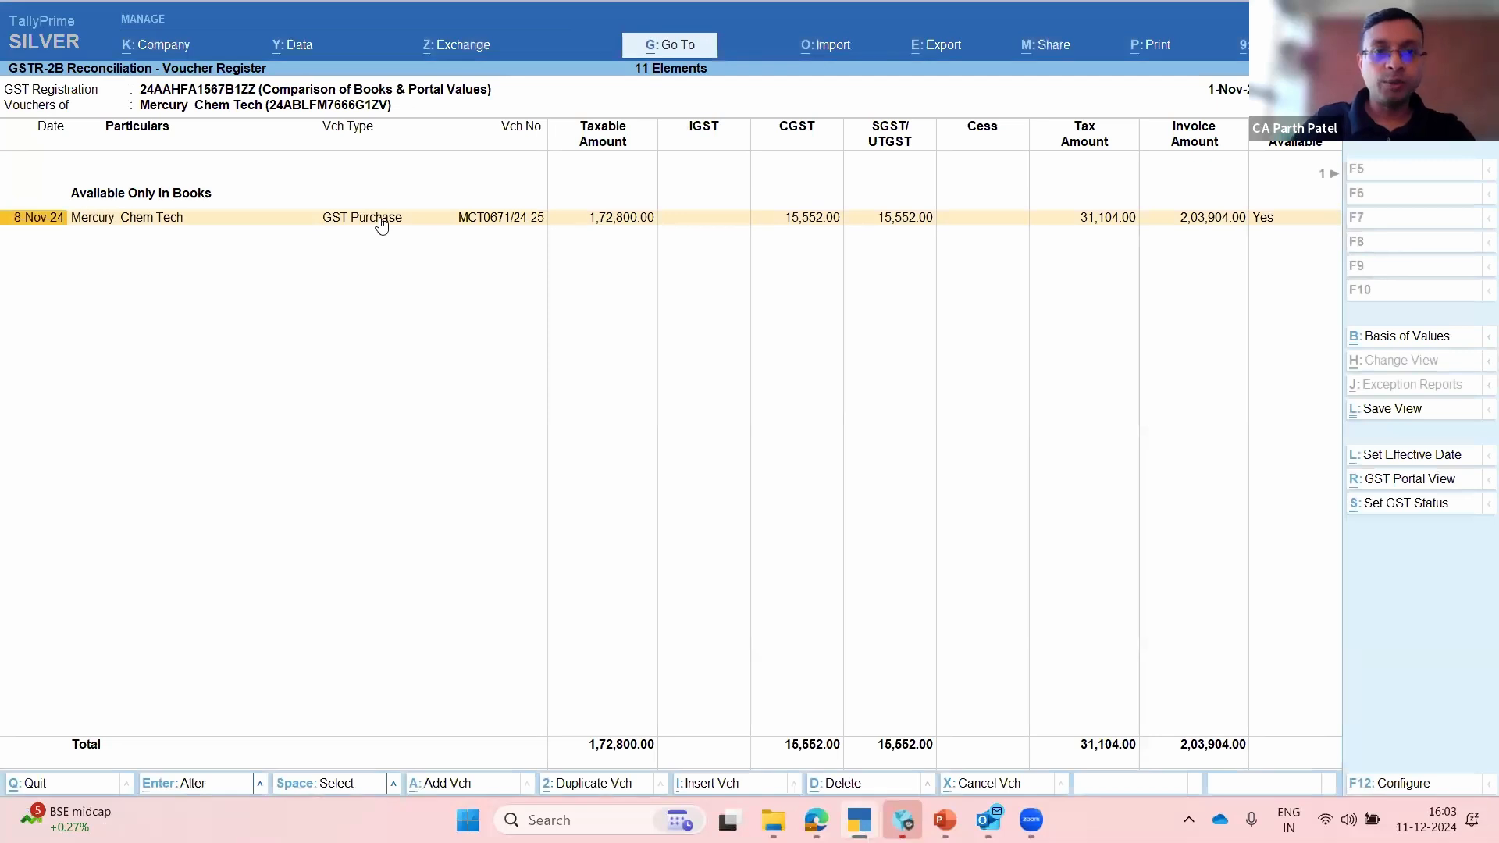
{"action": "key", "text": "Escape"}
{"action": "key", "text": "Escape"}
{"action": "key", "text": "Escape"}
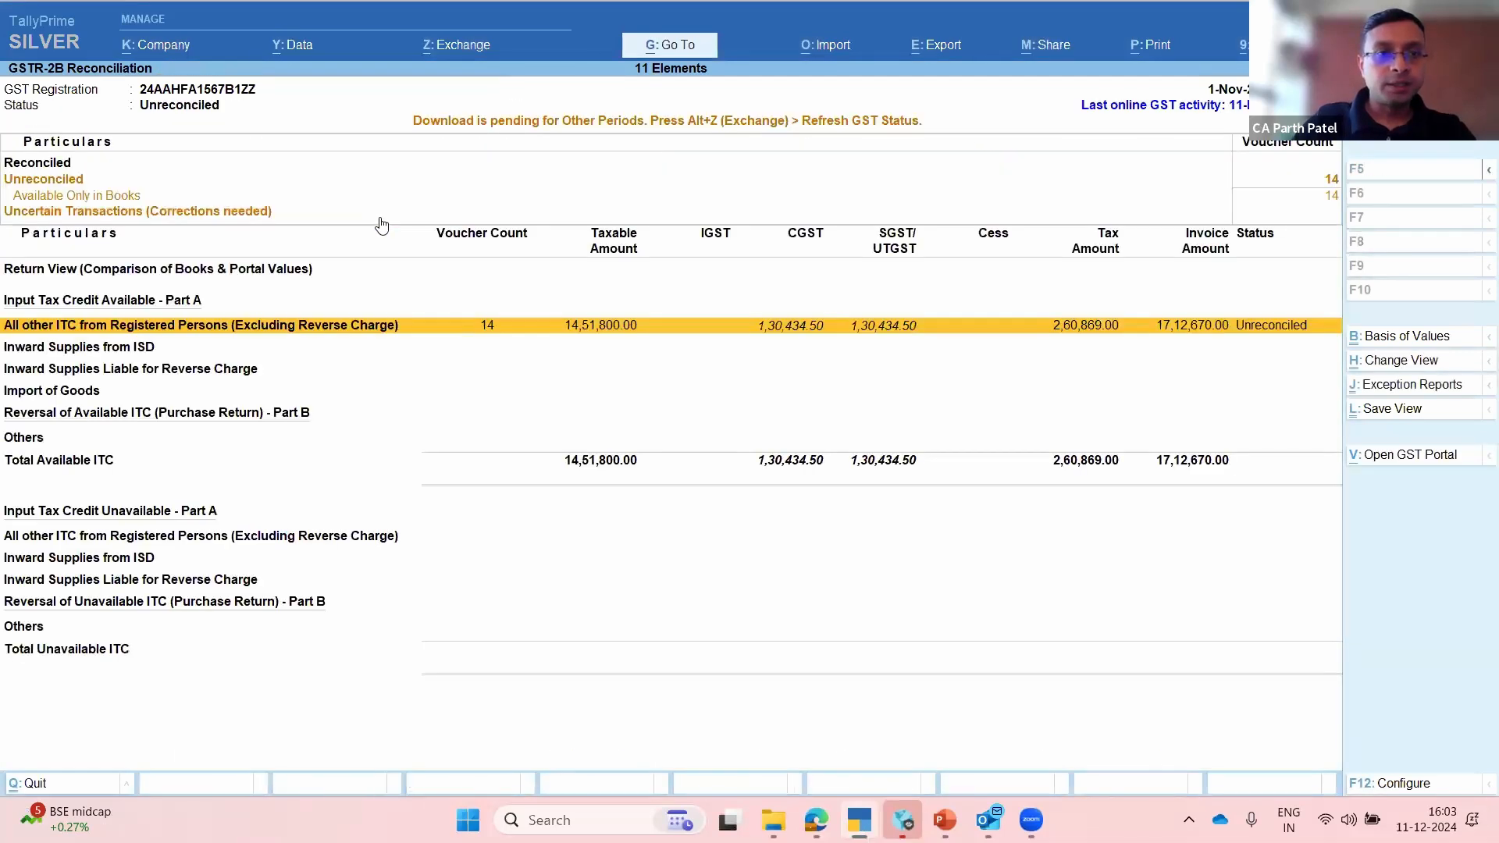
Step: Change the GSTR-2B Reconciliation period to start on 1-4-2023, entering m24 as the end date
{"action": "key", "text": "Up"}
{"action": "key", "text": "Down"}
{"action": "key", "text": "Down"}
{"action": "key", "text": "alt+F2"}
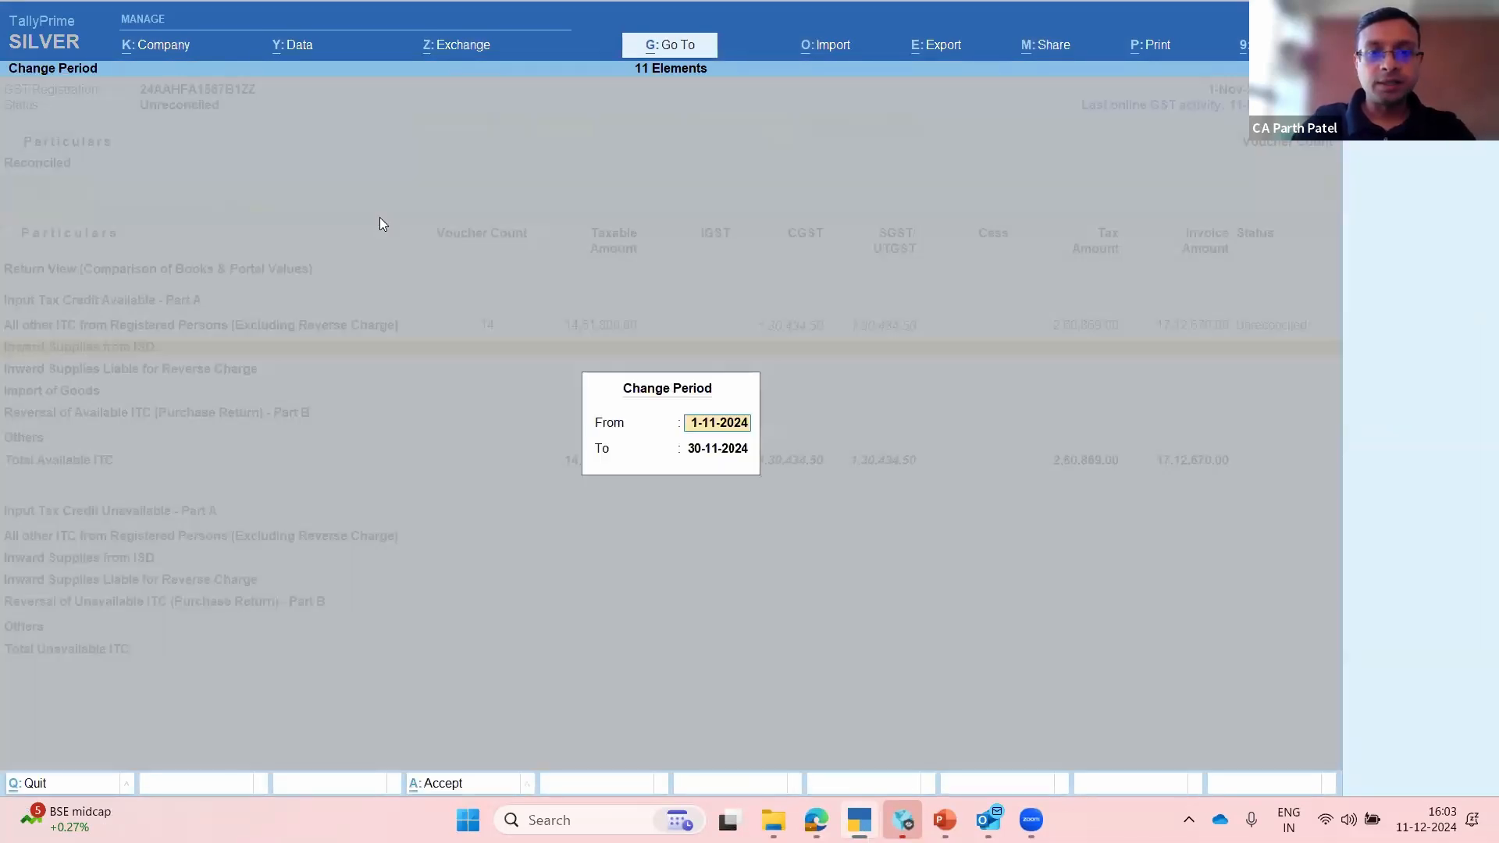
{"action": "type", "text": "a2"}
{"action": "key", "text": "Return"}
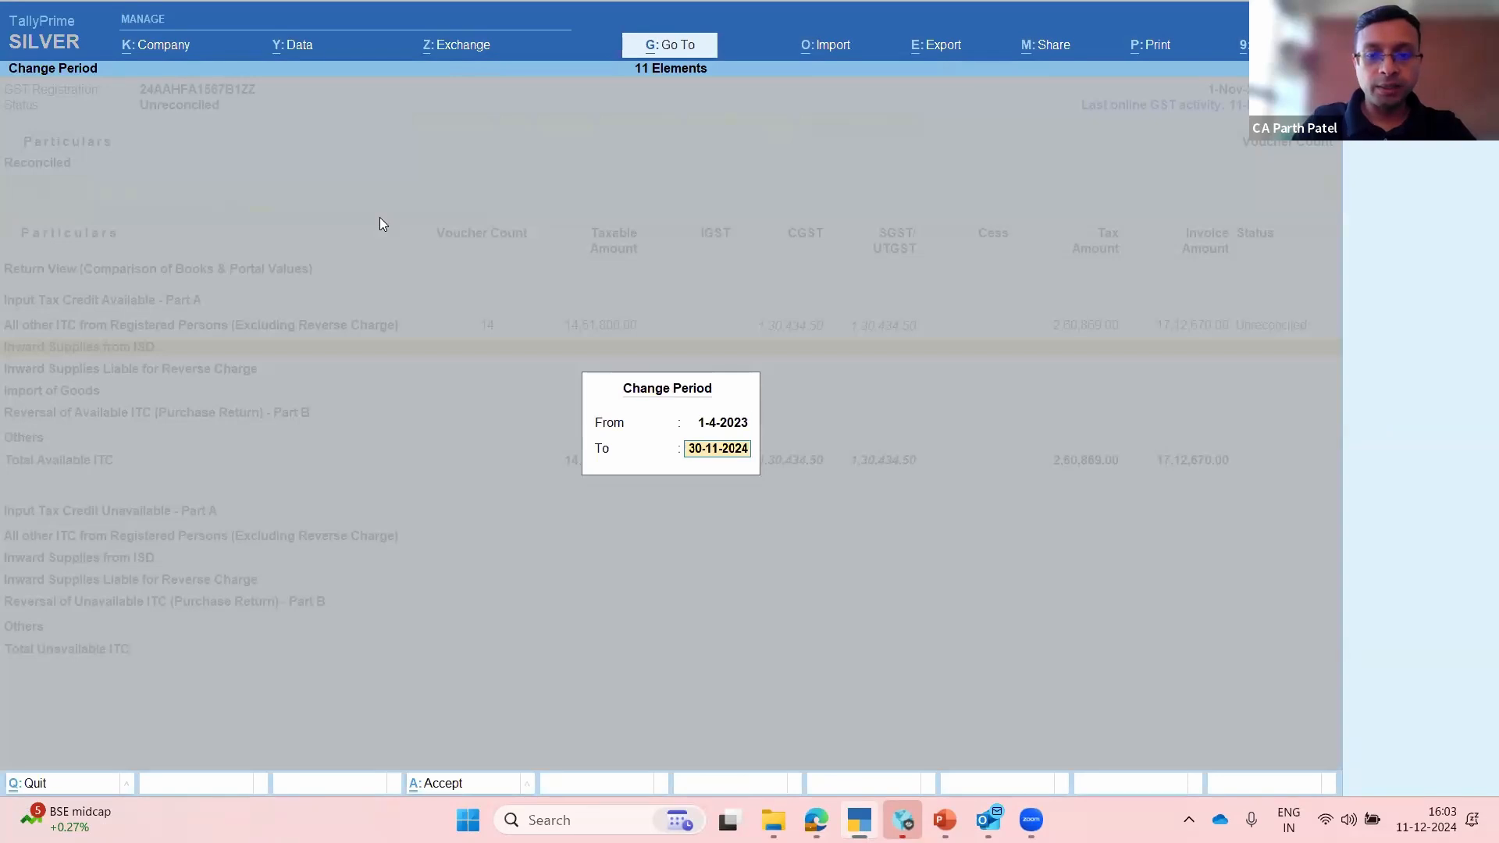
{"action": "type", "text": "m24"}
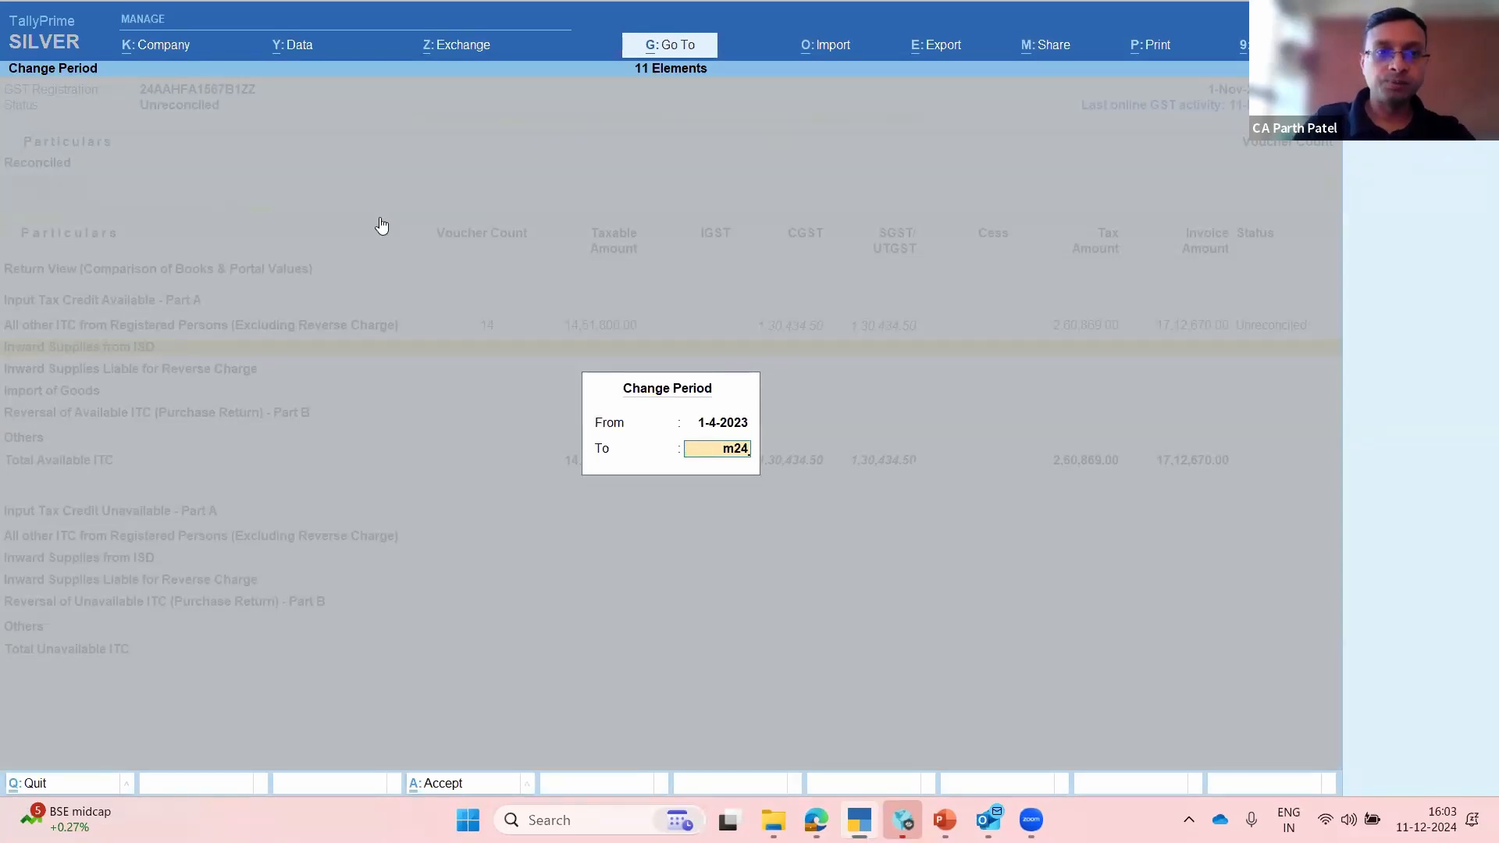
{"action": "key", "text": "Return"}
Step: Open the register of unreconciled vouchers that are Available Only on Portal
{"action": "left_click", "coordinate": [380, 220]}
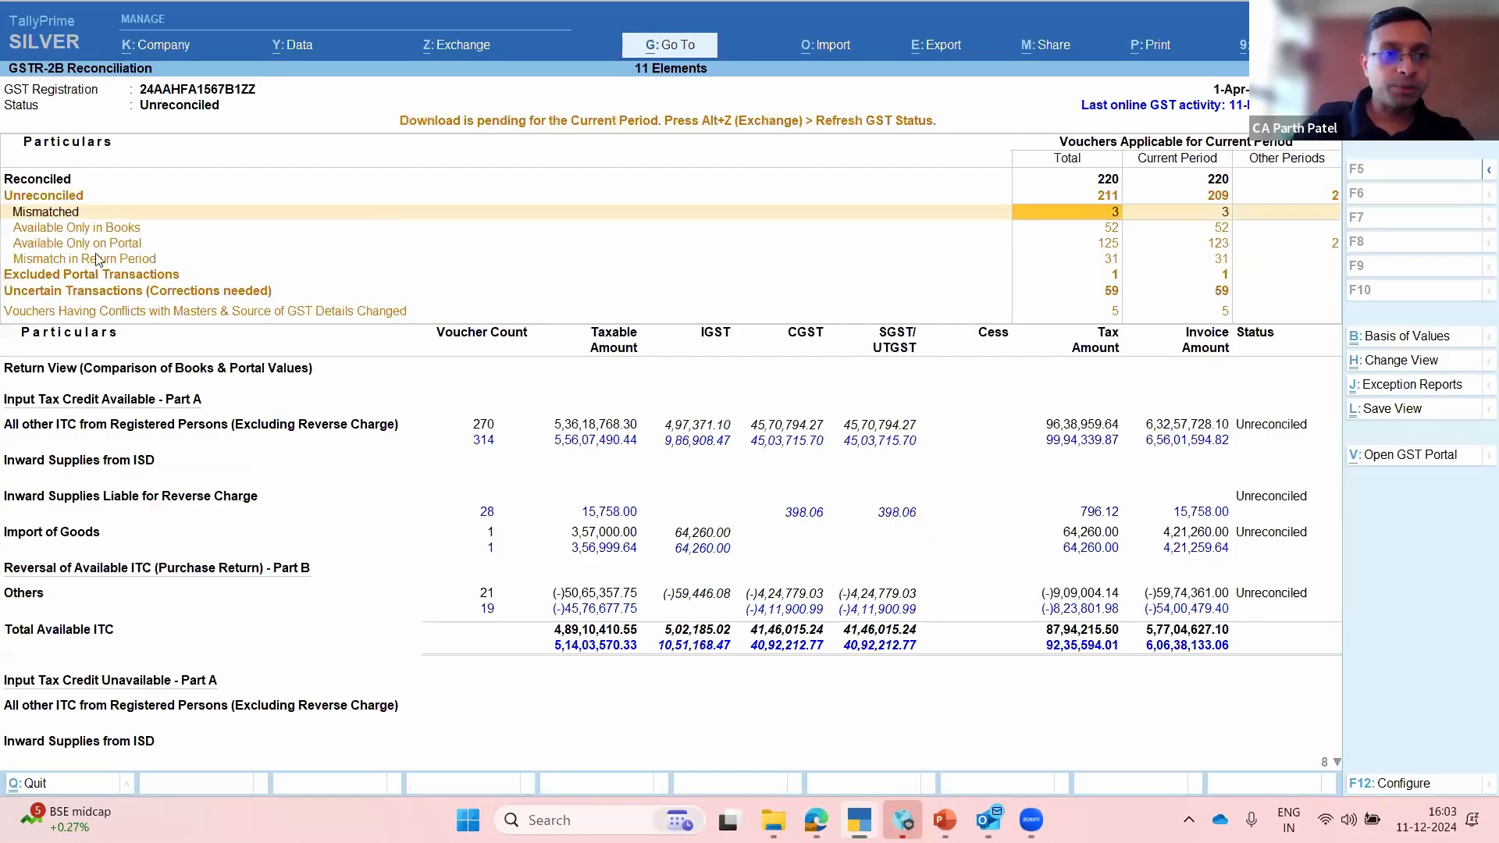
{"action": "left_click", "coordinate": [93, 244]}
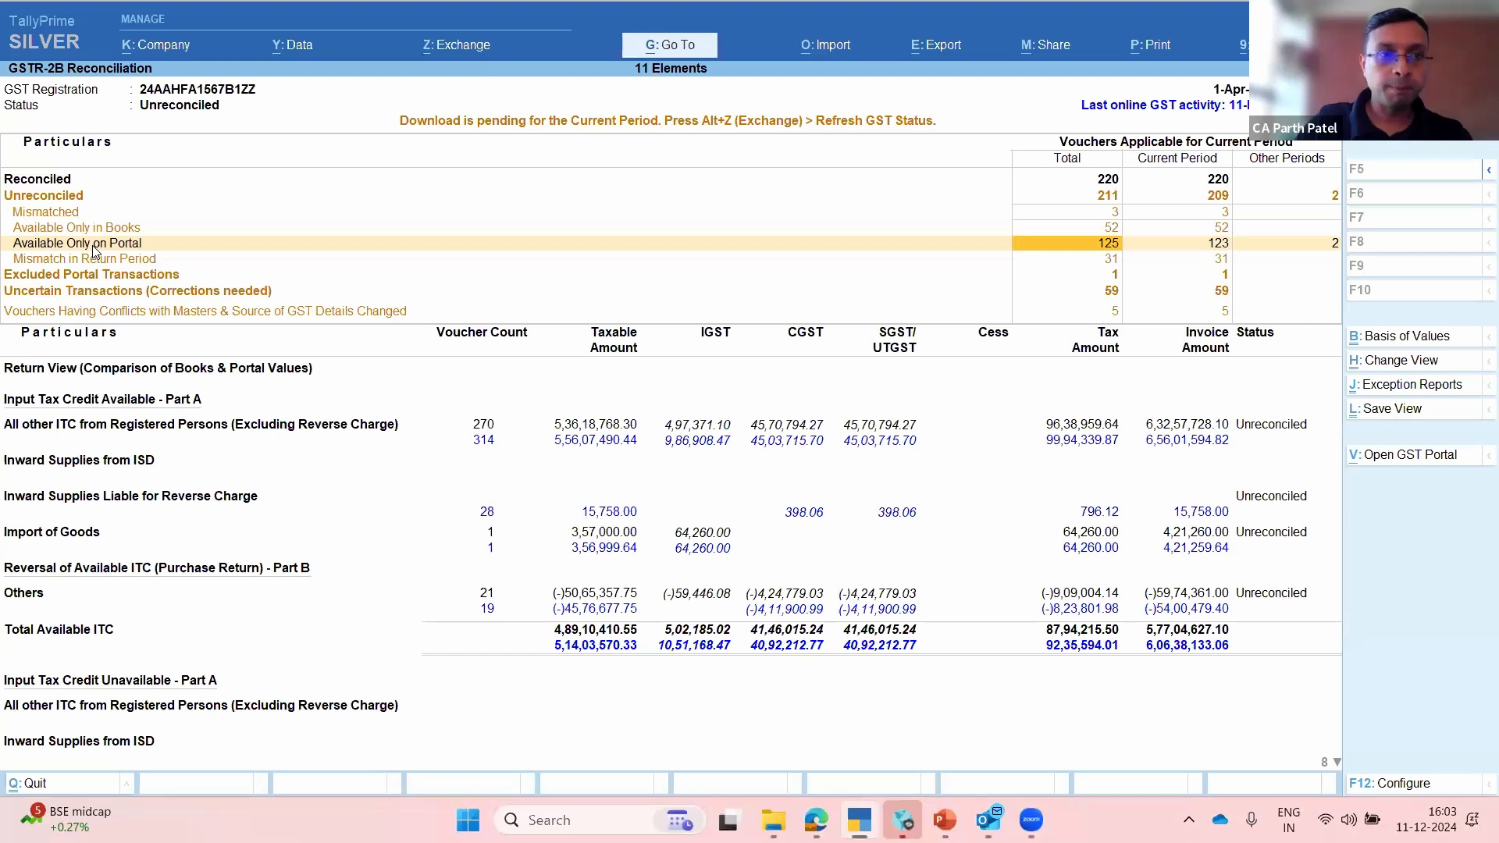
{"action": "left_click", "coordinate": [93, 246]}
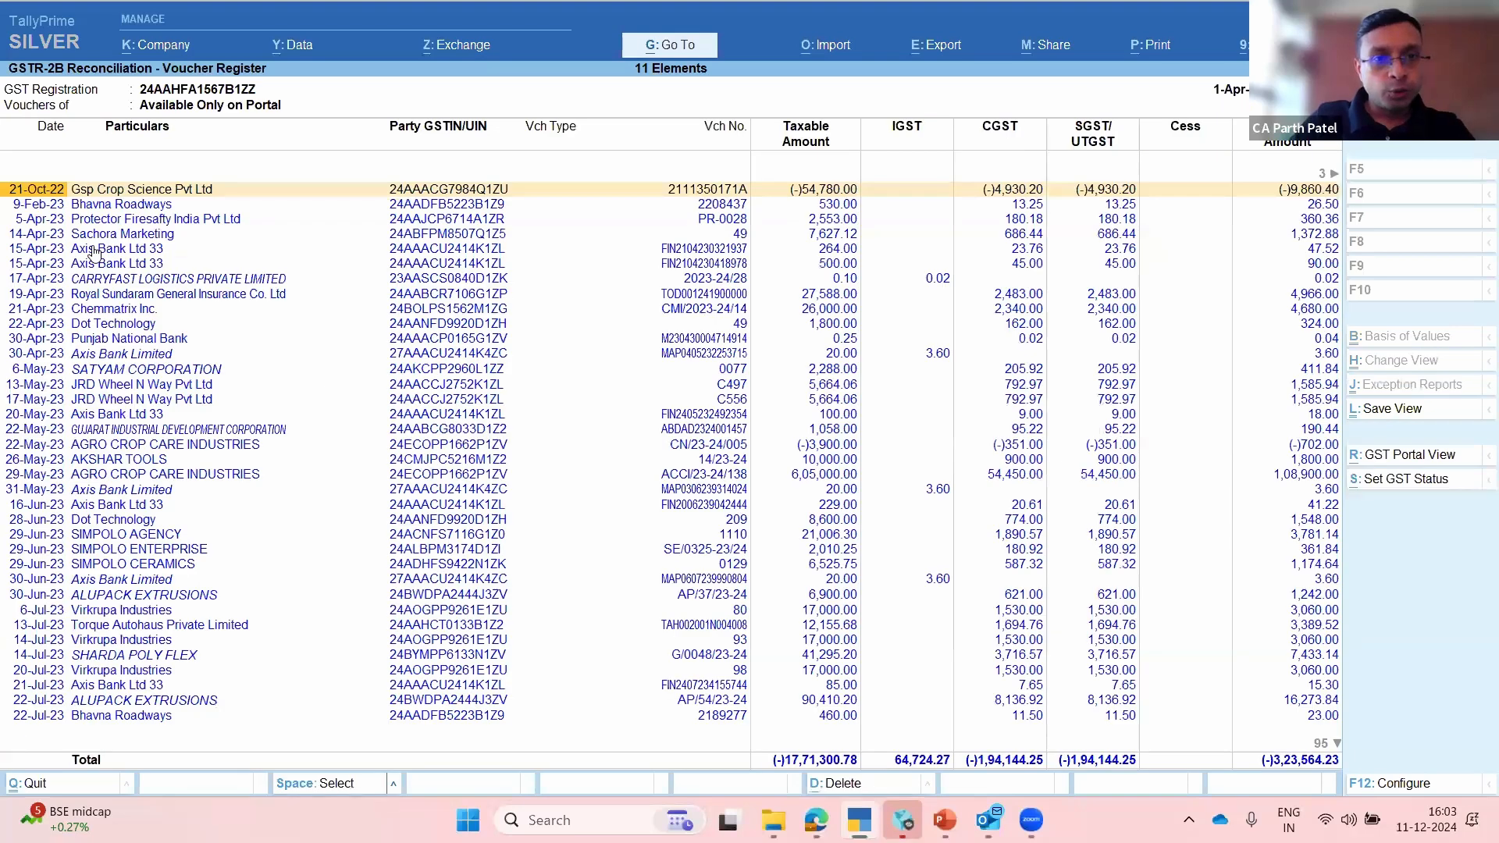
Step: Check the GST status options of the 5-Apr-23 Protector Firesafty India Pvt Ltd voucher, keep System Inferred, and leave the register
{"action": "key", "text": "Down"}
{"action": "key", "text": "Down"}
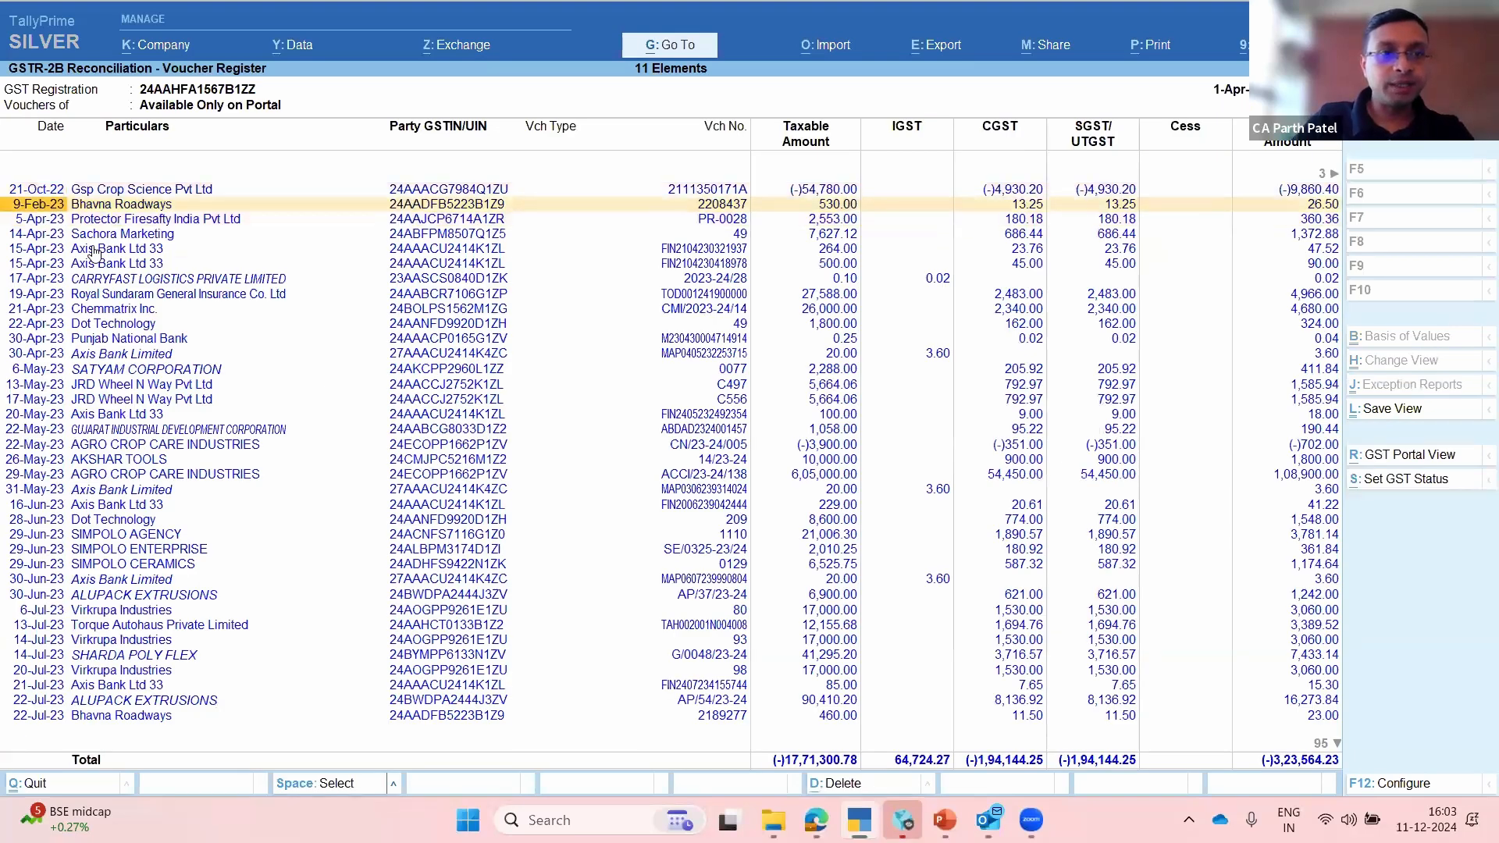
{"action": "key", "text": "space"}
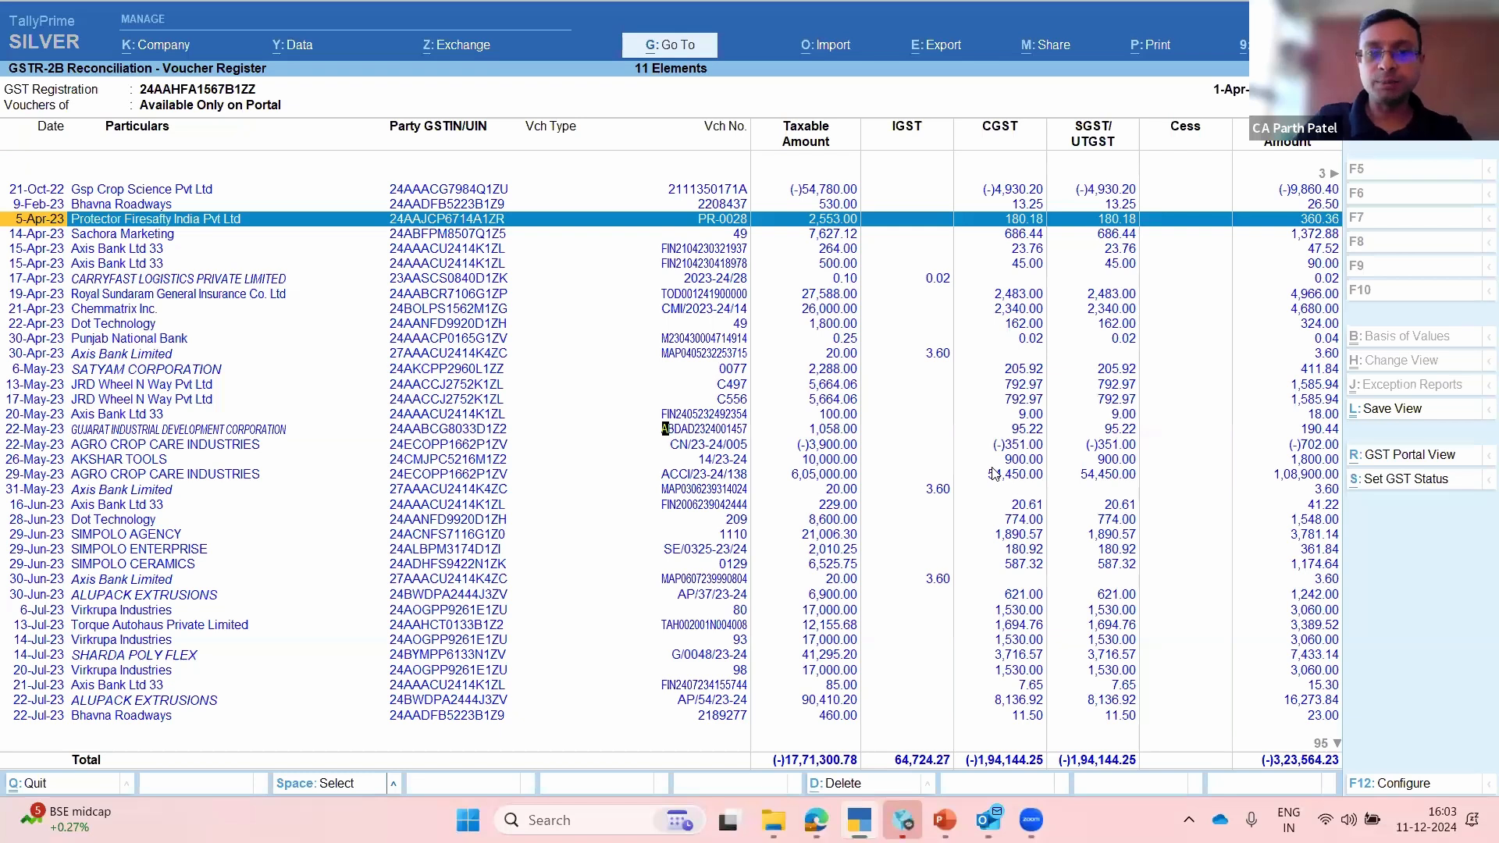
{"action": "key", "text": "alt+s"}
{"action": "key", "text": "Down"}
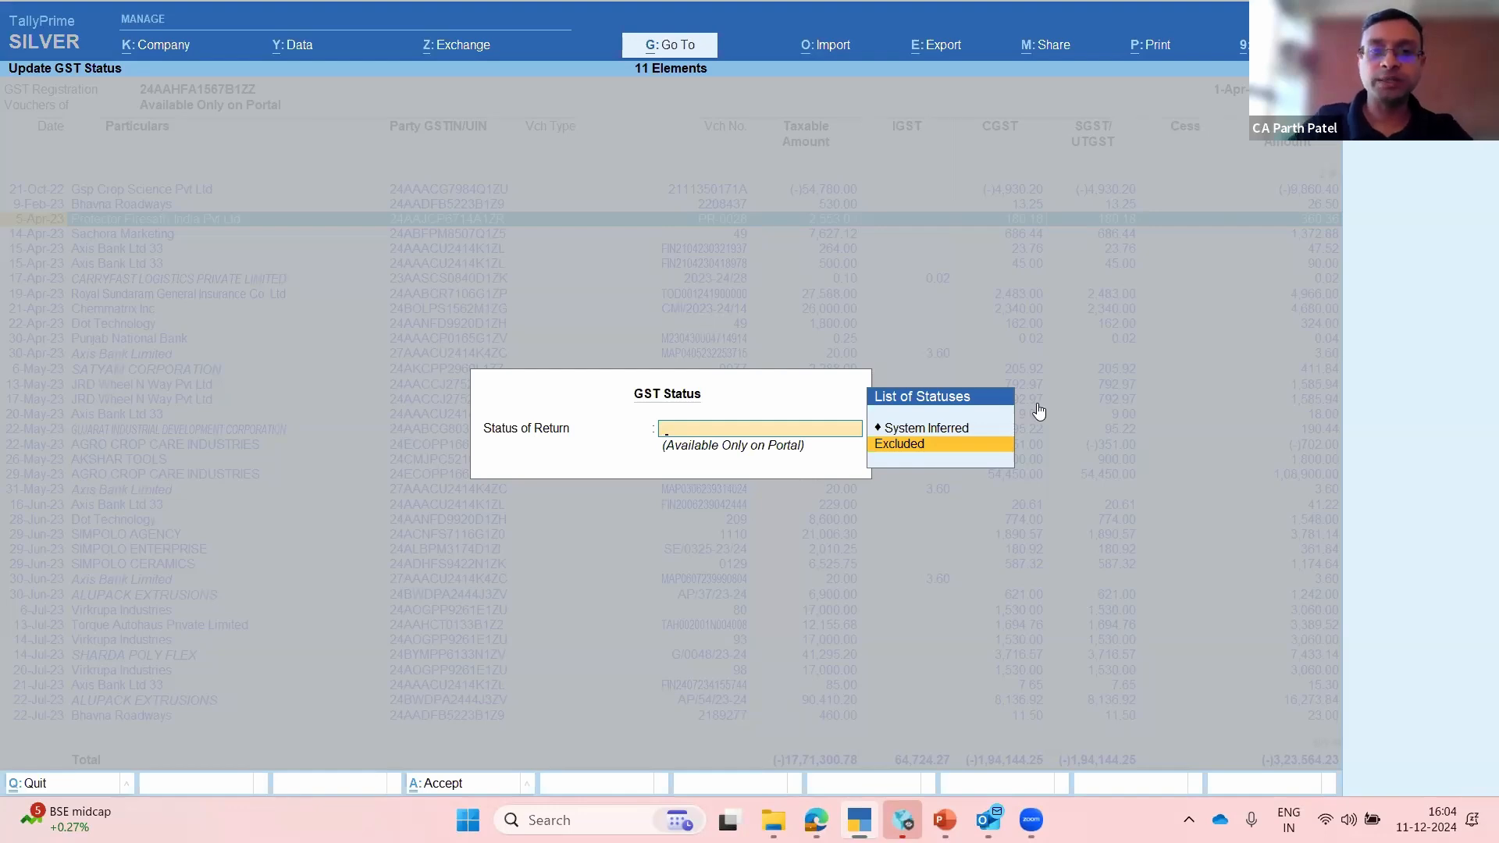
{"action": "key", "text": "Up"}
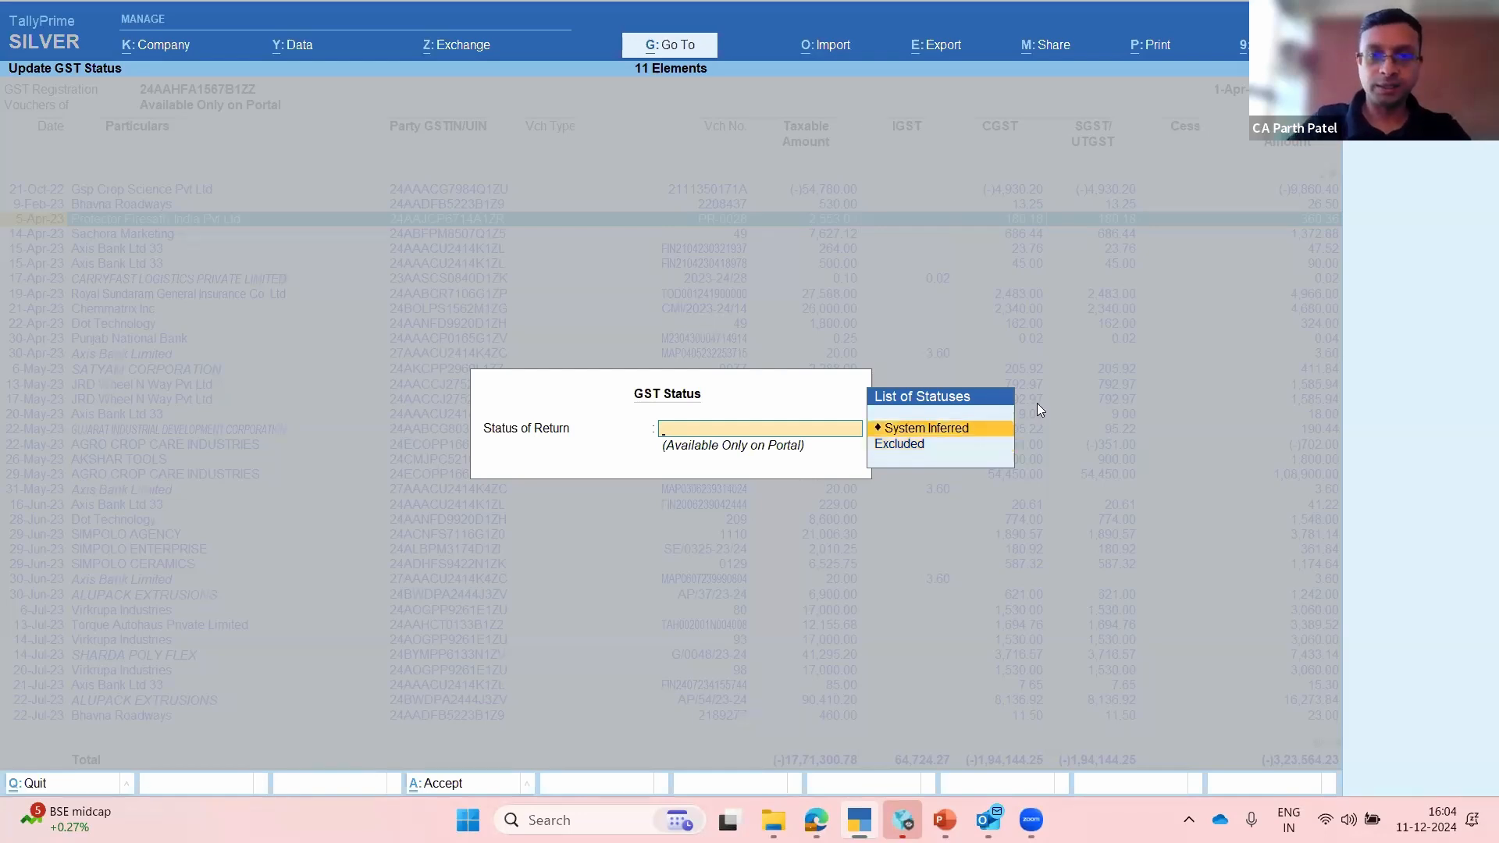
{"action": "key", "text": "Return"}
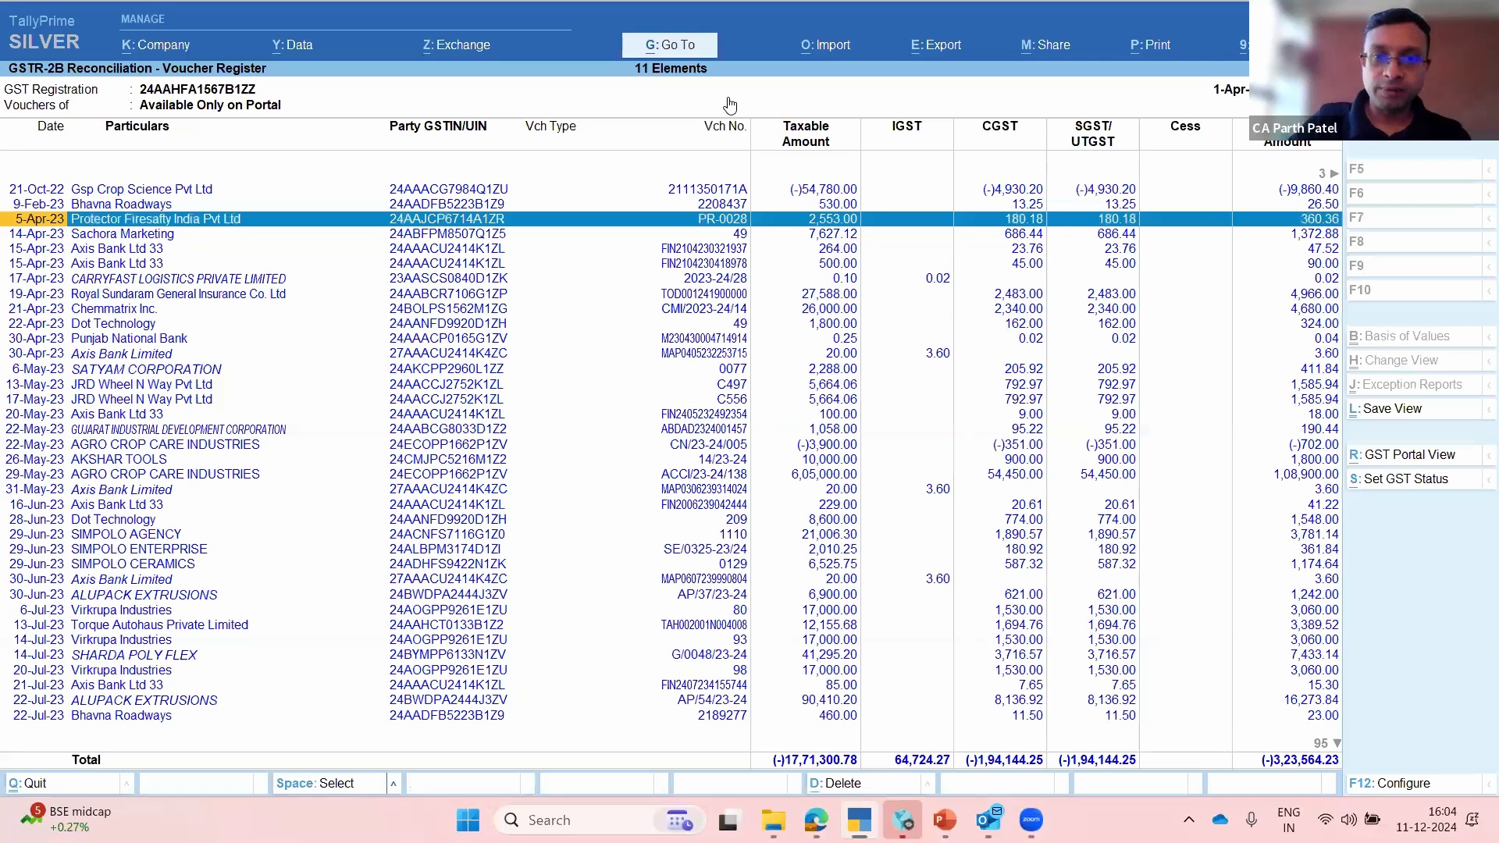
{"action": "key", "text": "space"}
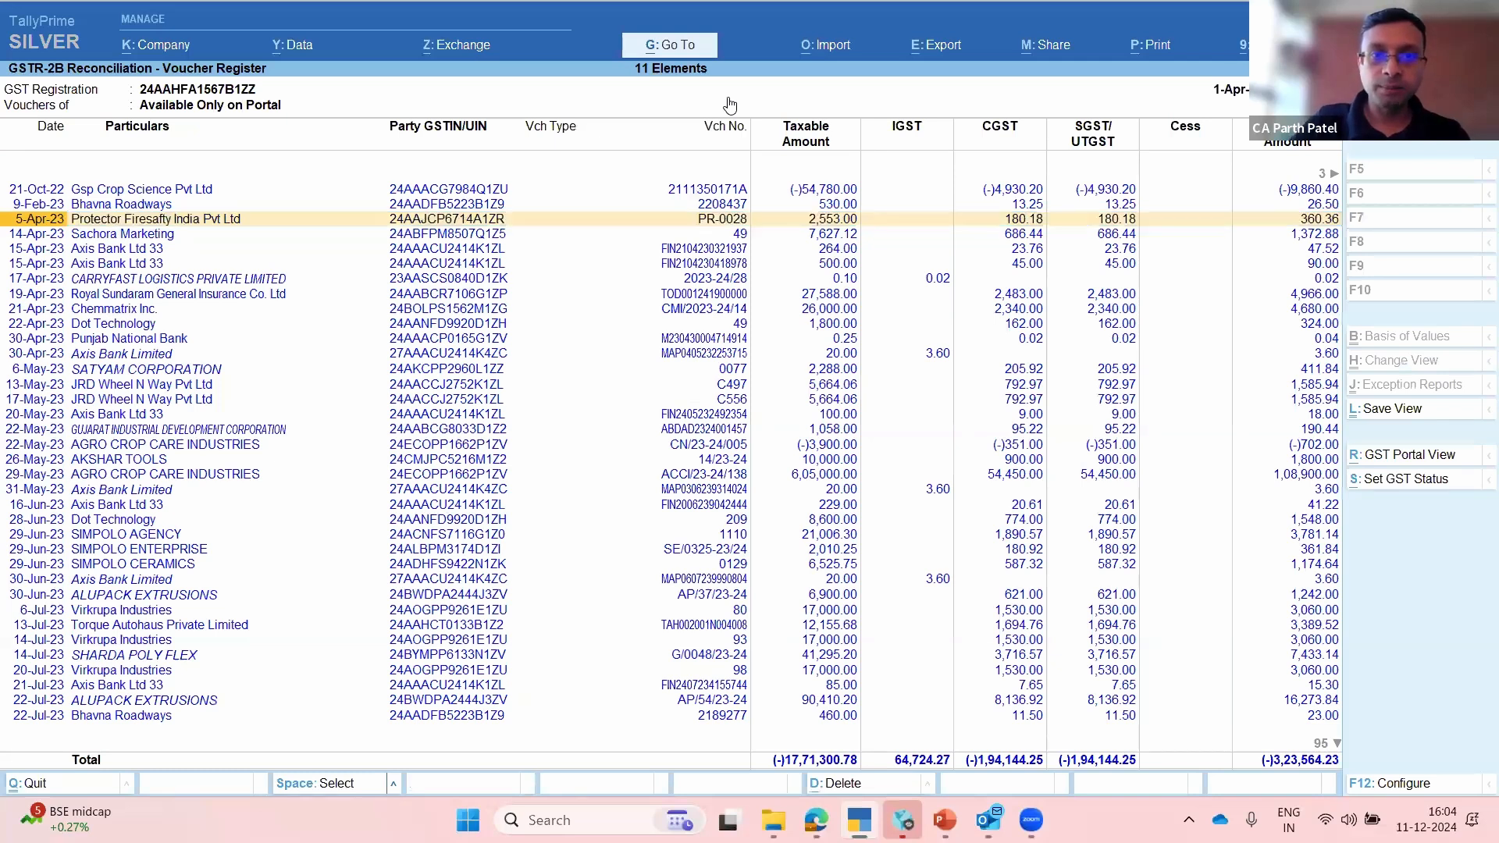
{"action": "key", "text": "Escape"}
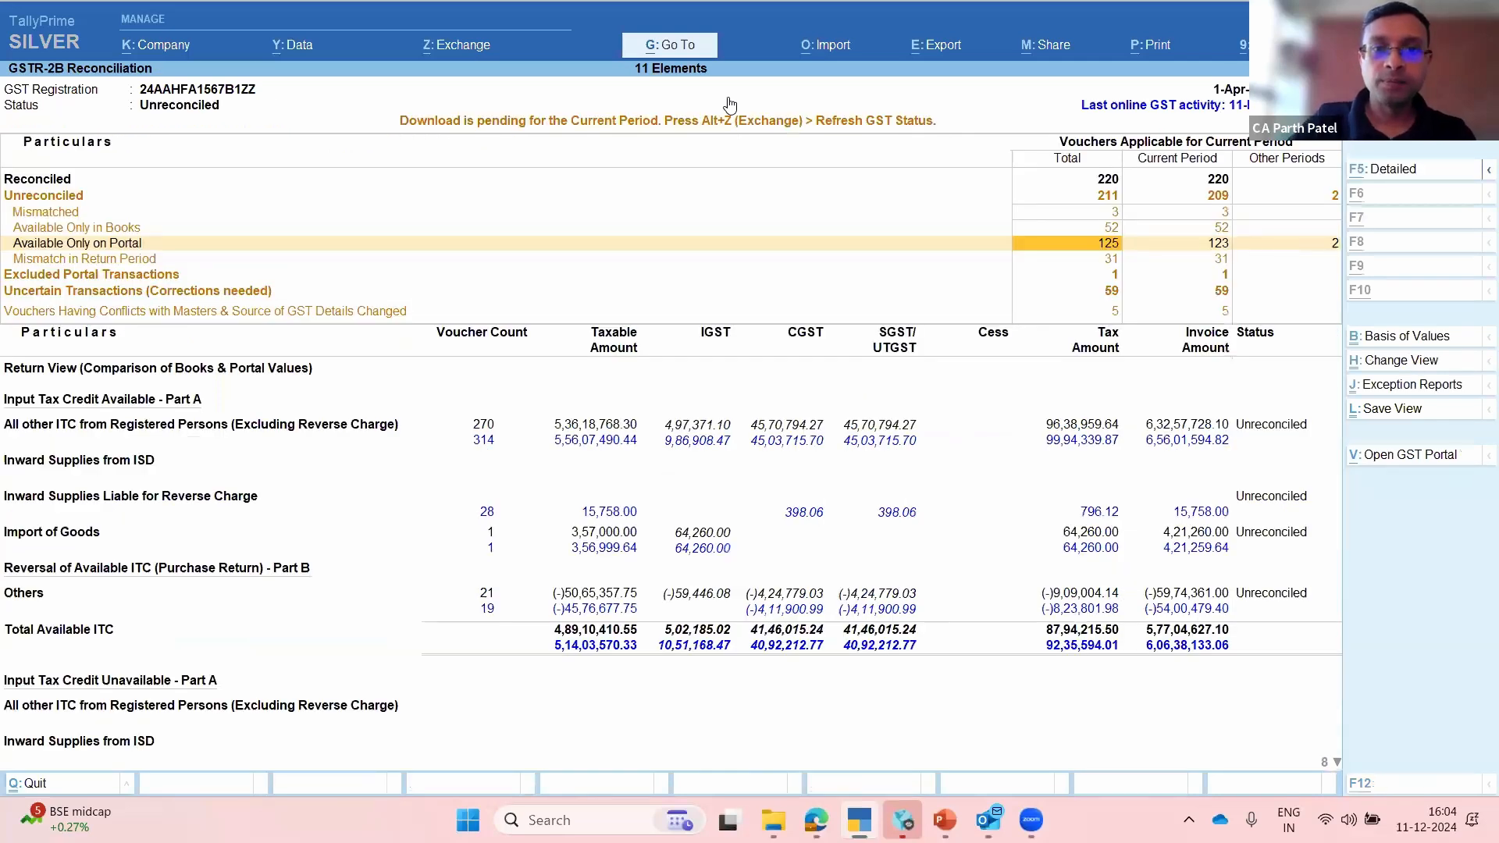
{"action": "key", "text": "Escape"}
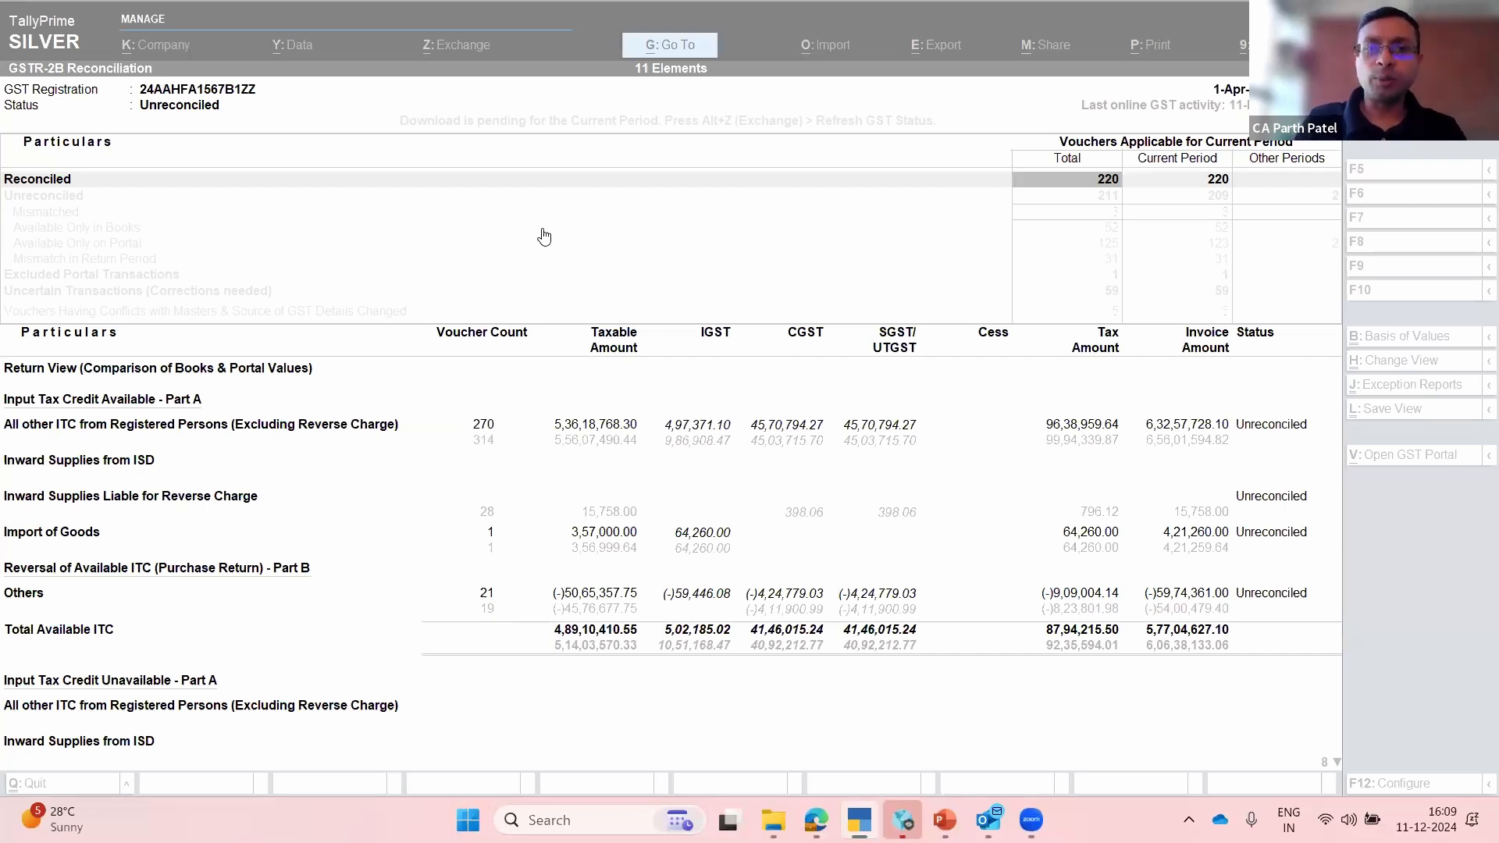
{"action": "left_click", "coordinate": [985, 257]}
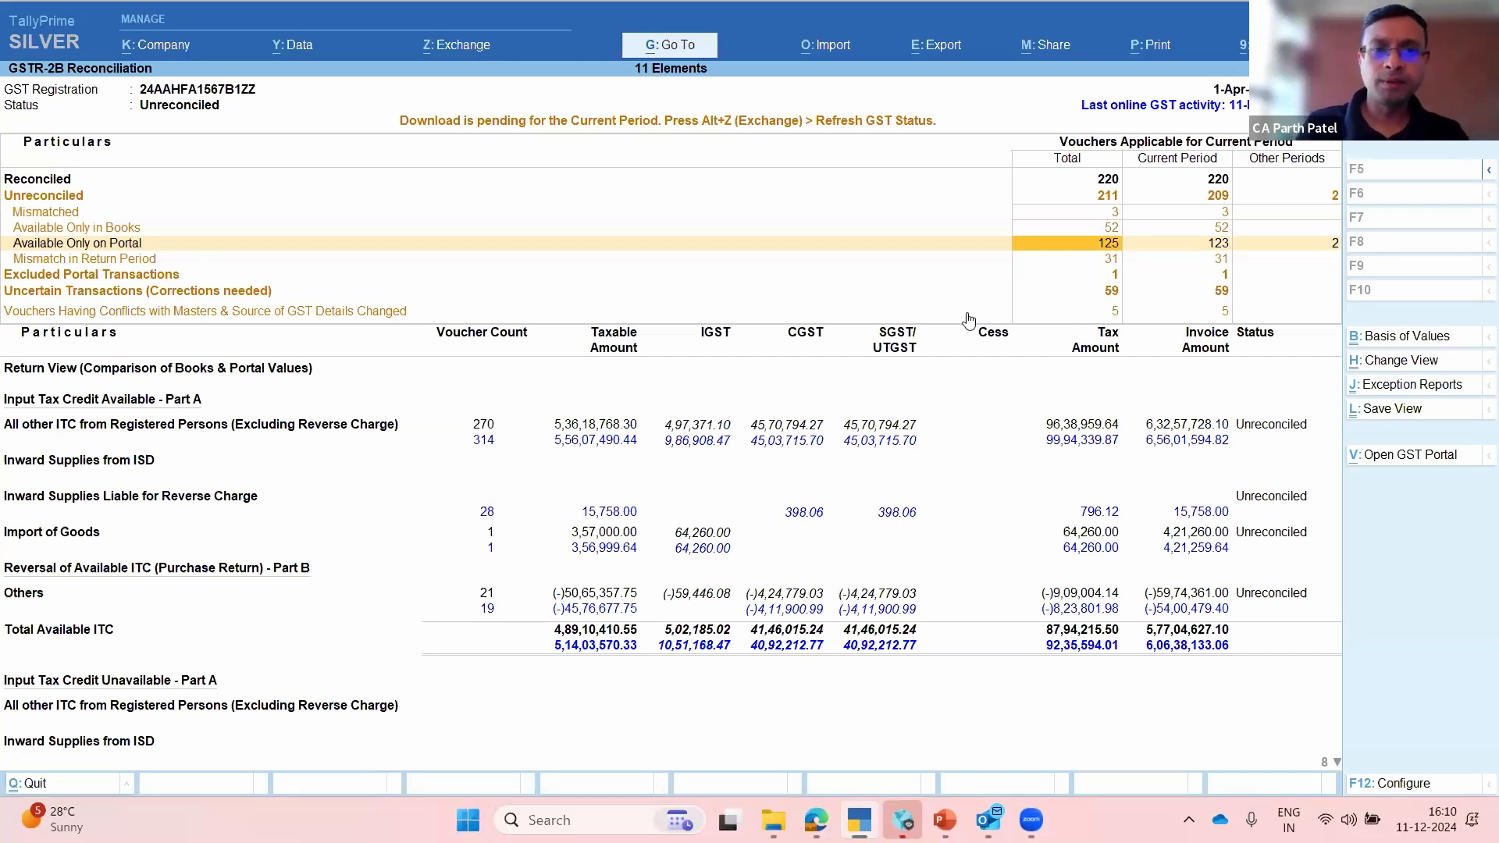
{"action": "key", "text": "Return"}
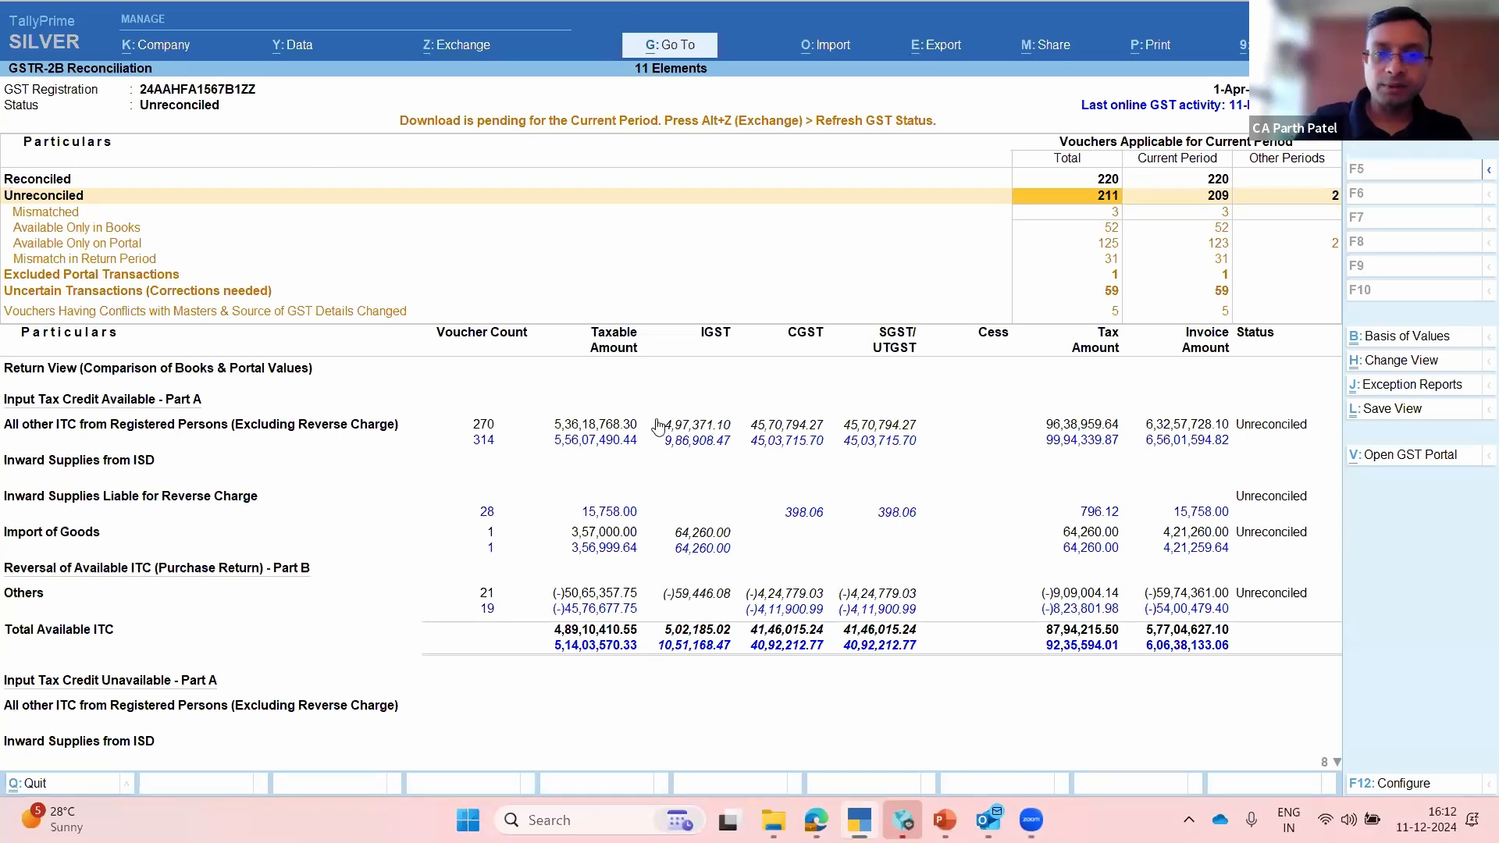
Step: Open the company's GST registration details from the company features and accept them with Create another GST Registration set to Yes
{"action": "key", "text": "F11"}
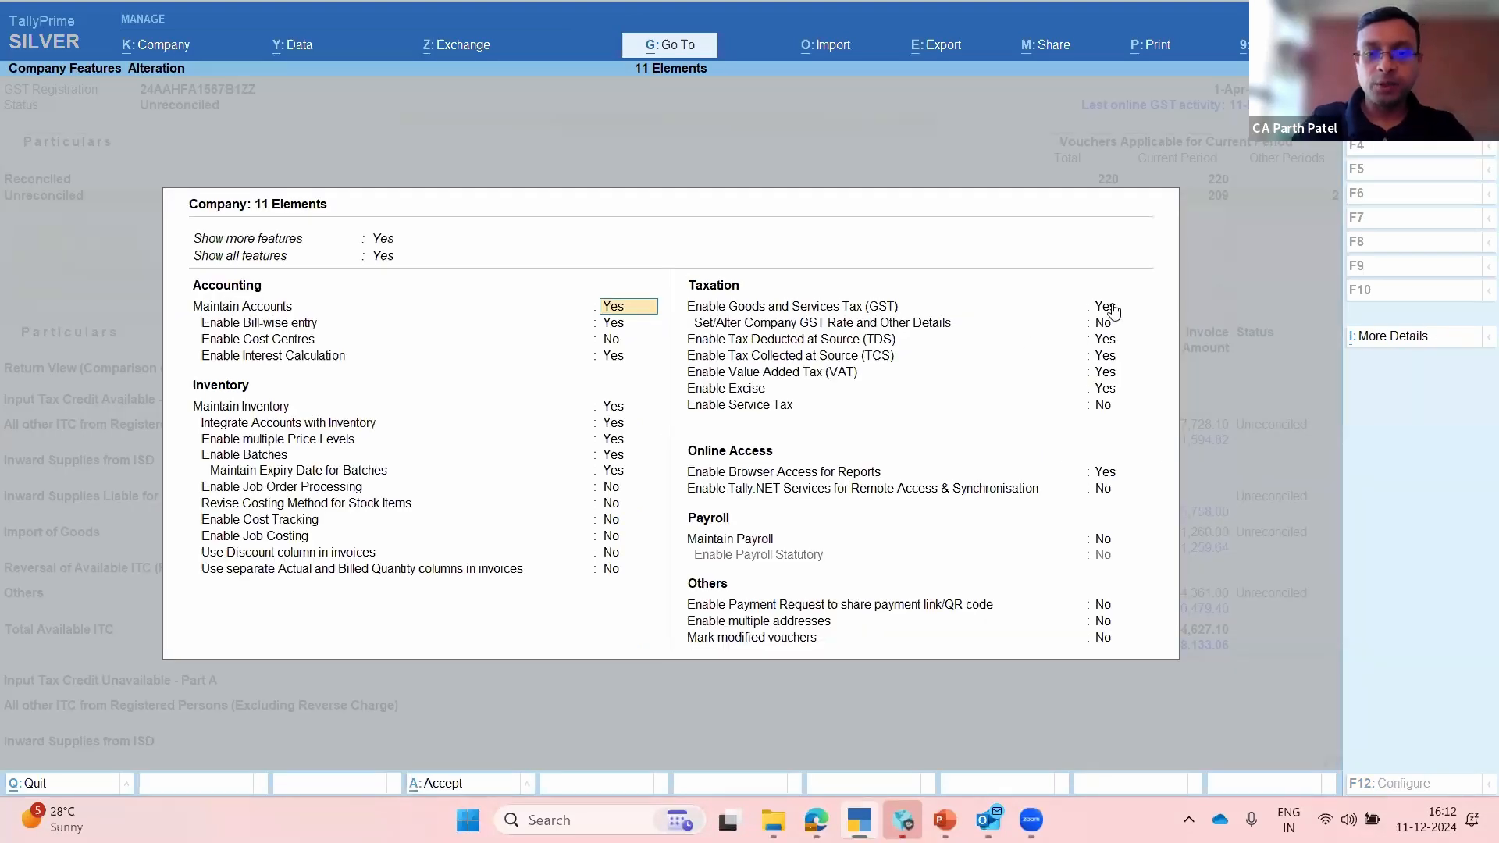
{"action": "left_click", "coordinate": [1109, 307]}
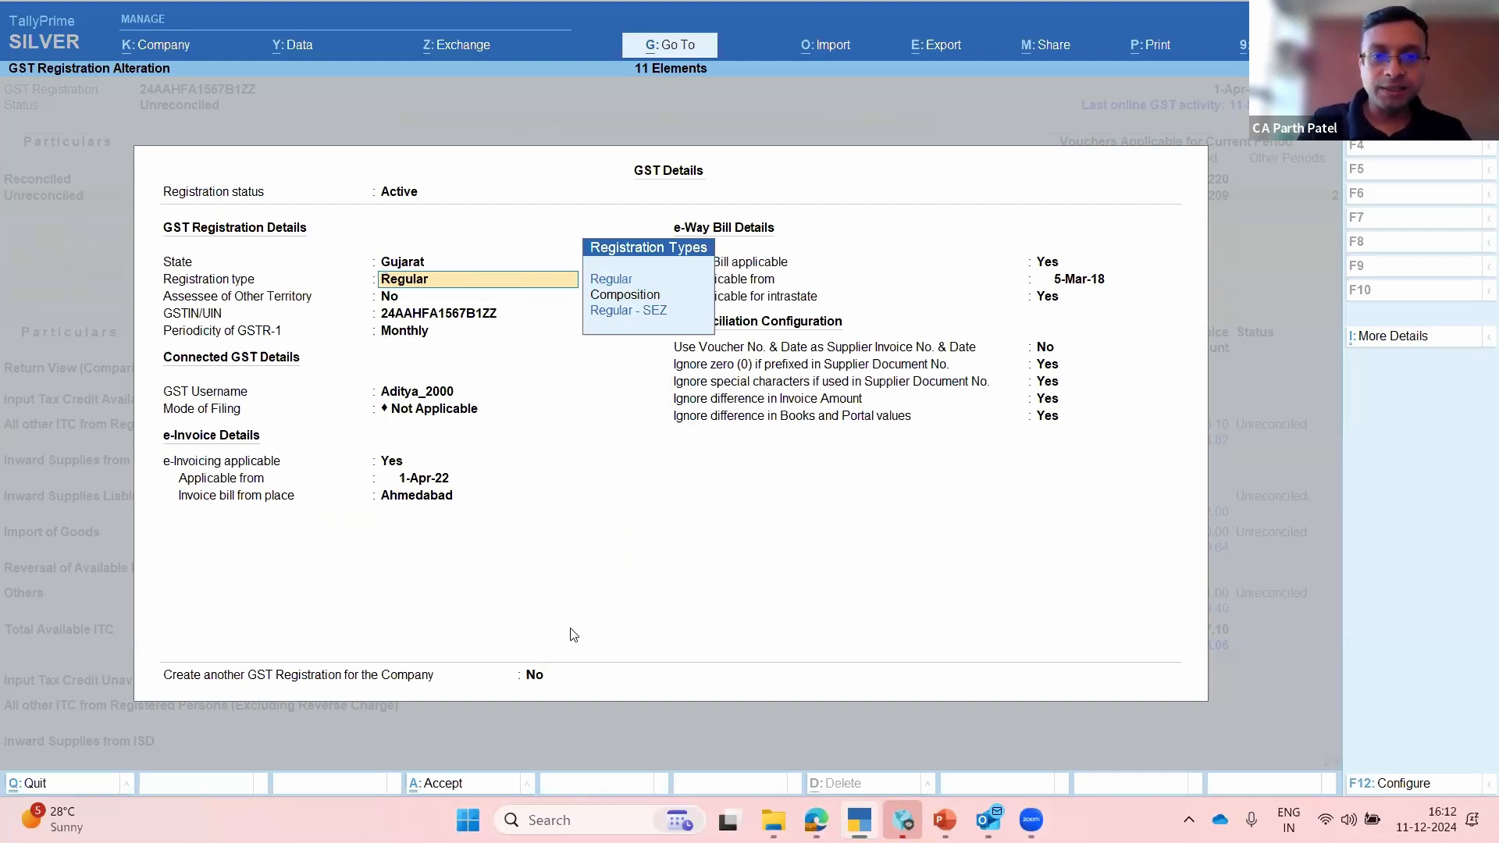
{"action": "left_click", "coordinate": [534, 678]}
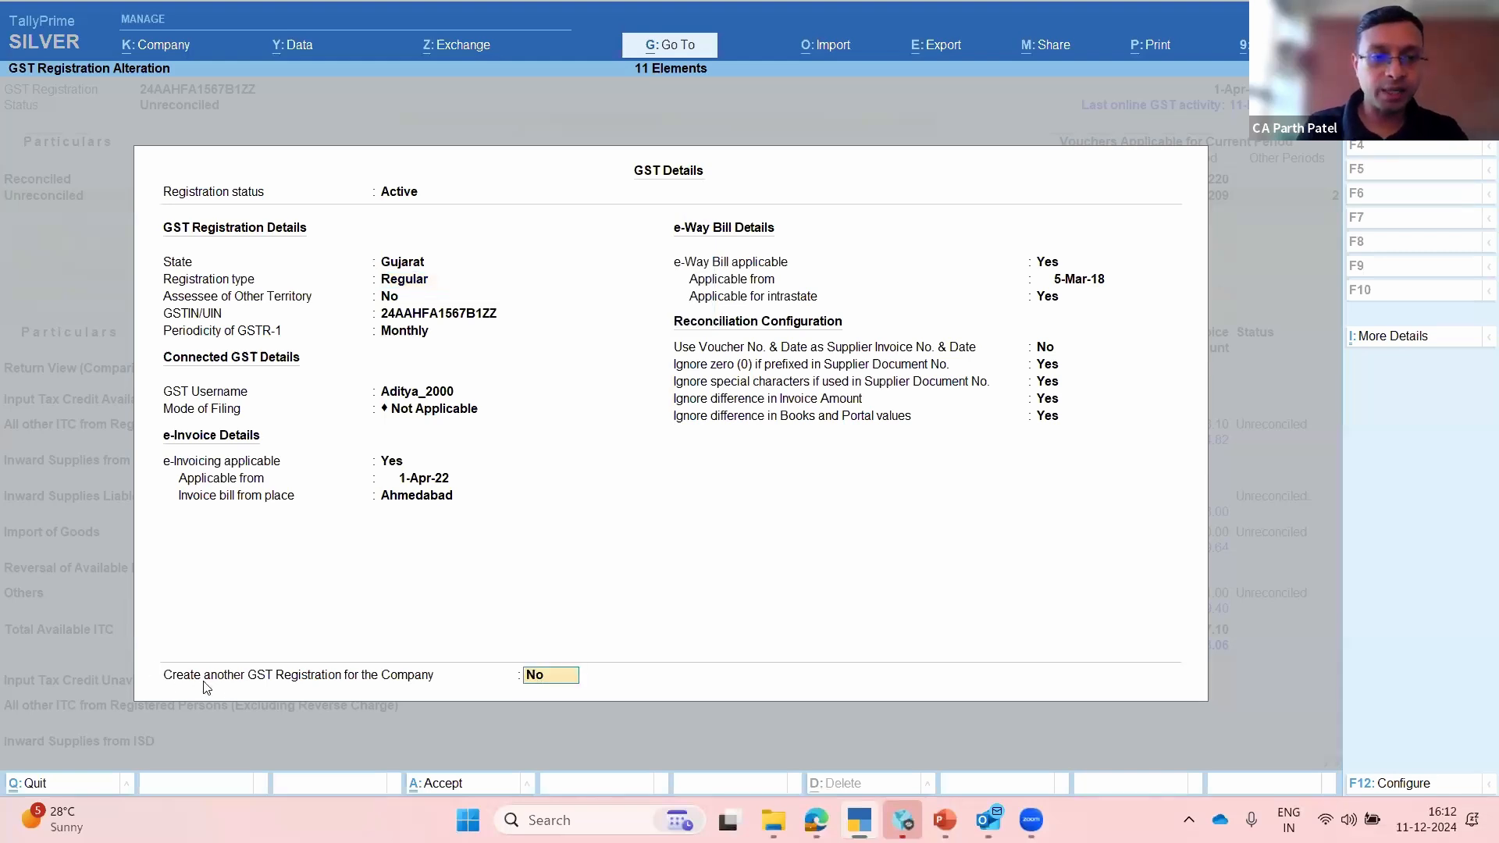
{"action": "key", "text": "y"}
{"action": "key", "text": "Return"}
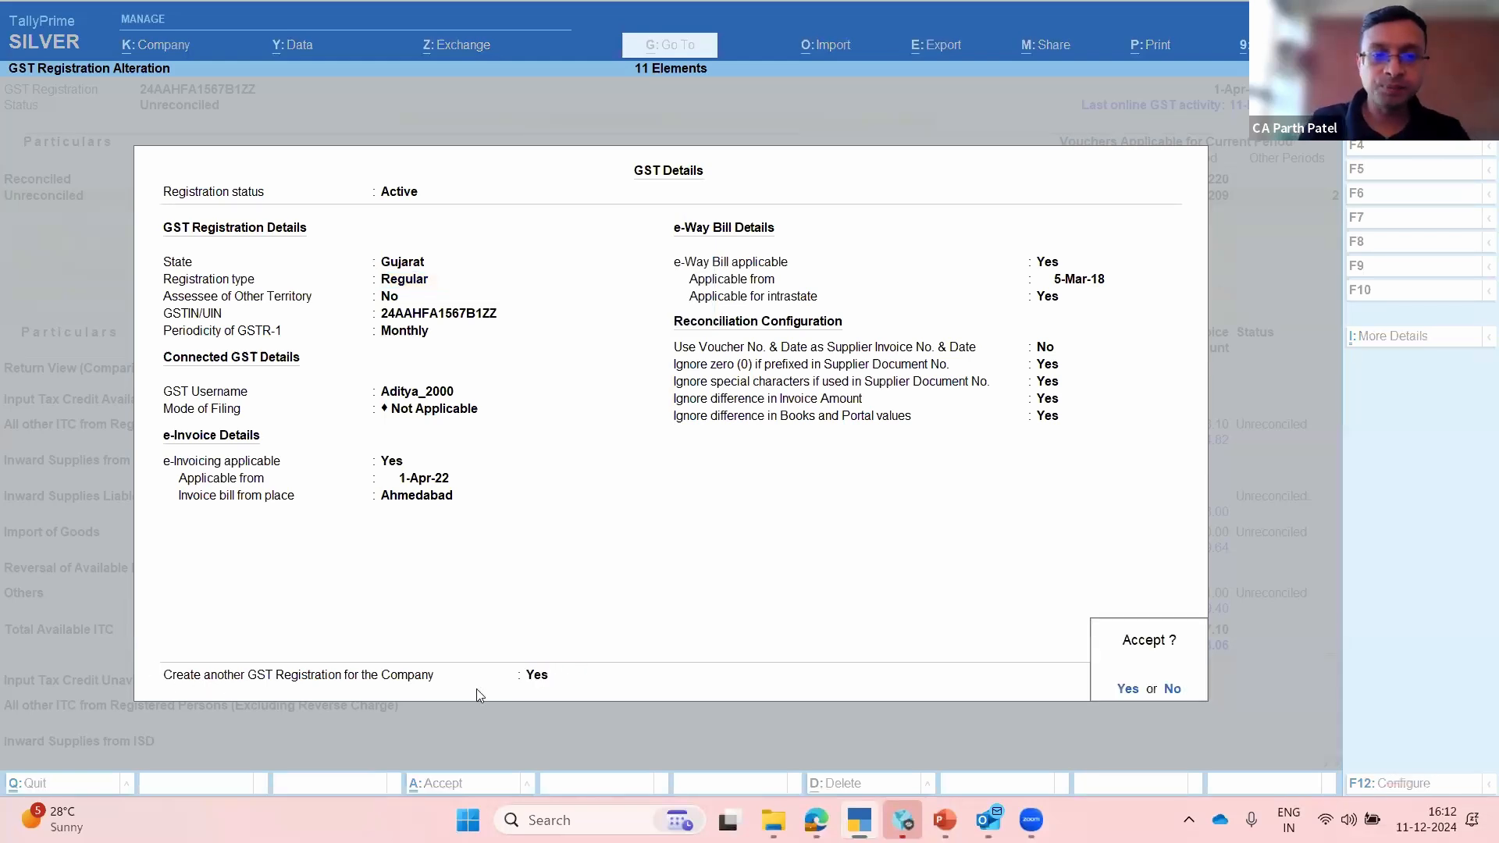
{"action": "key", "text": "Return"}
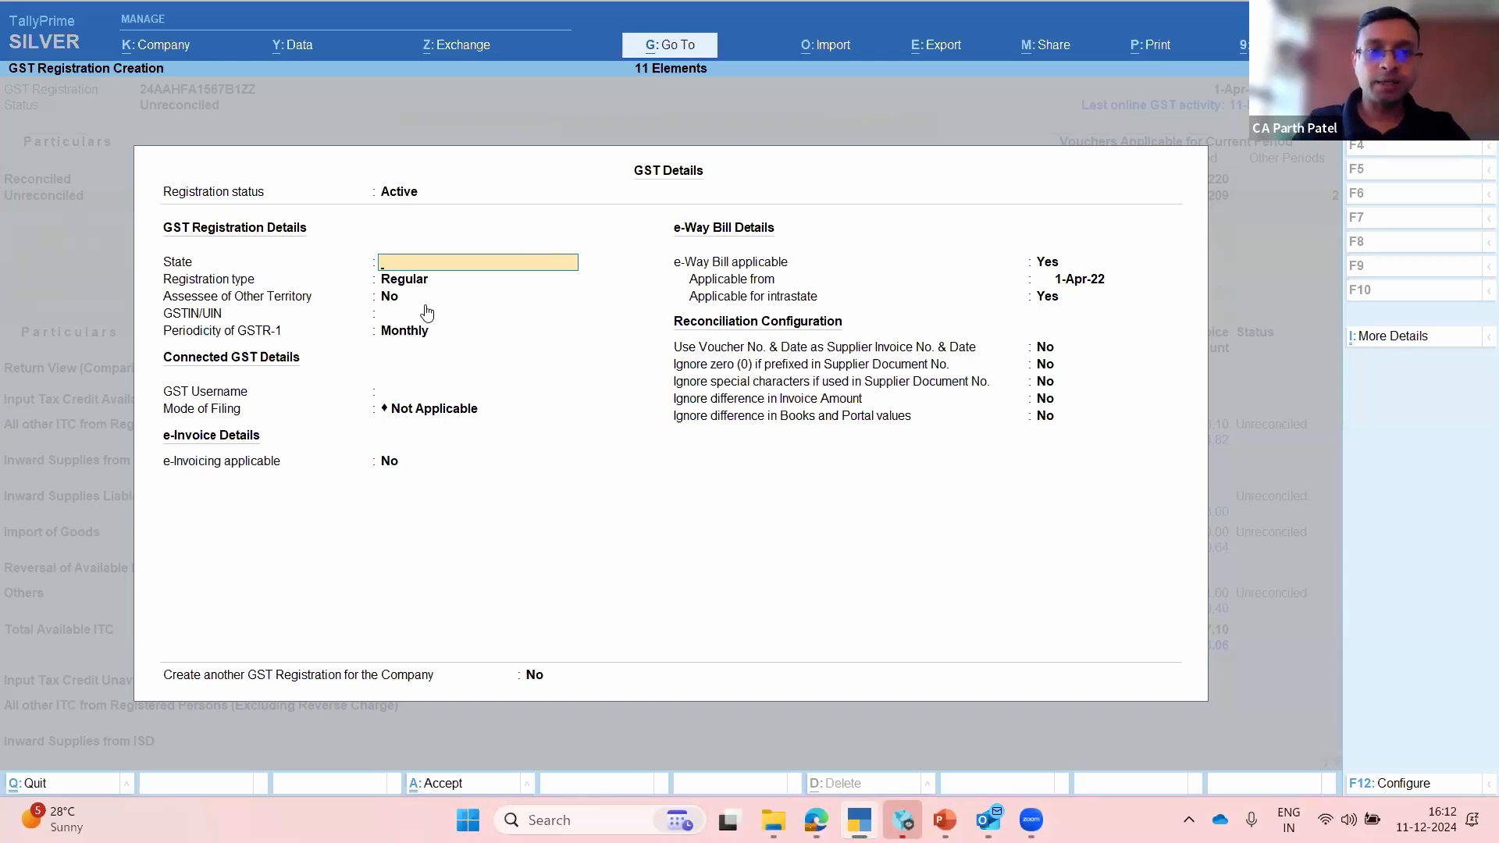
Step: Fill in the new GST registration with state Maharashtra, registration type Regular and Assessee of Other Territory No
{"action": "key", "text": "Return"}
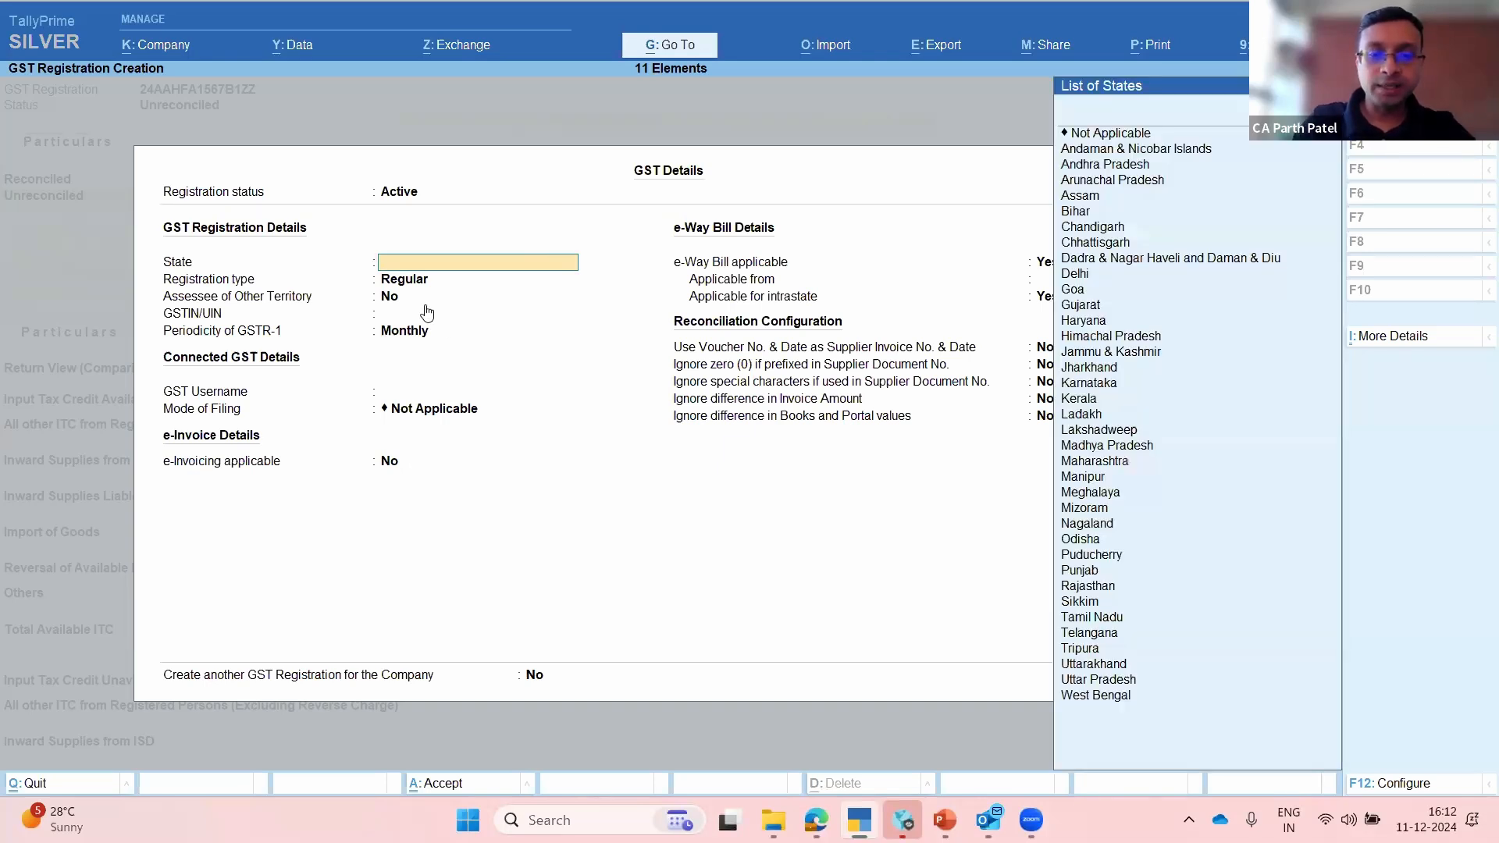
{"action": "type", "text": "Maharashtra"}
{"action": "key", "text": "Return"}
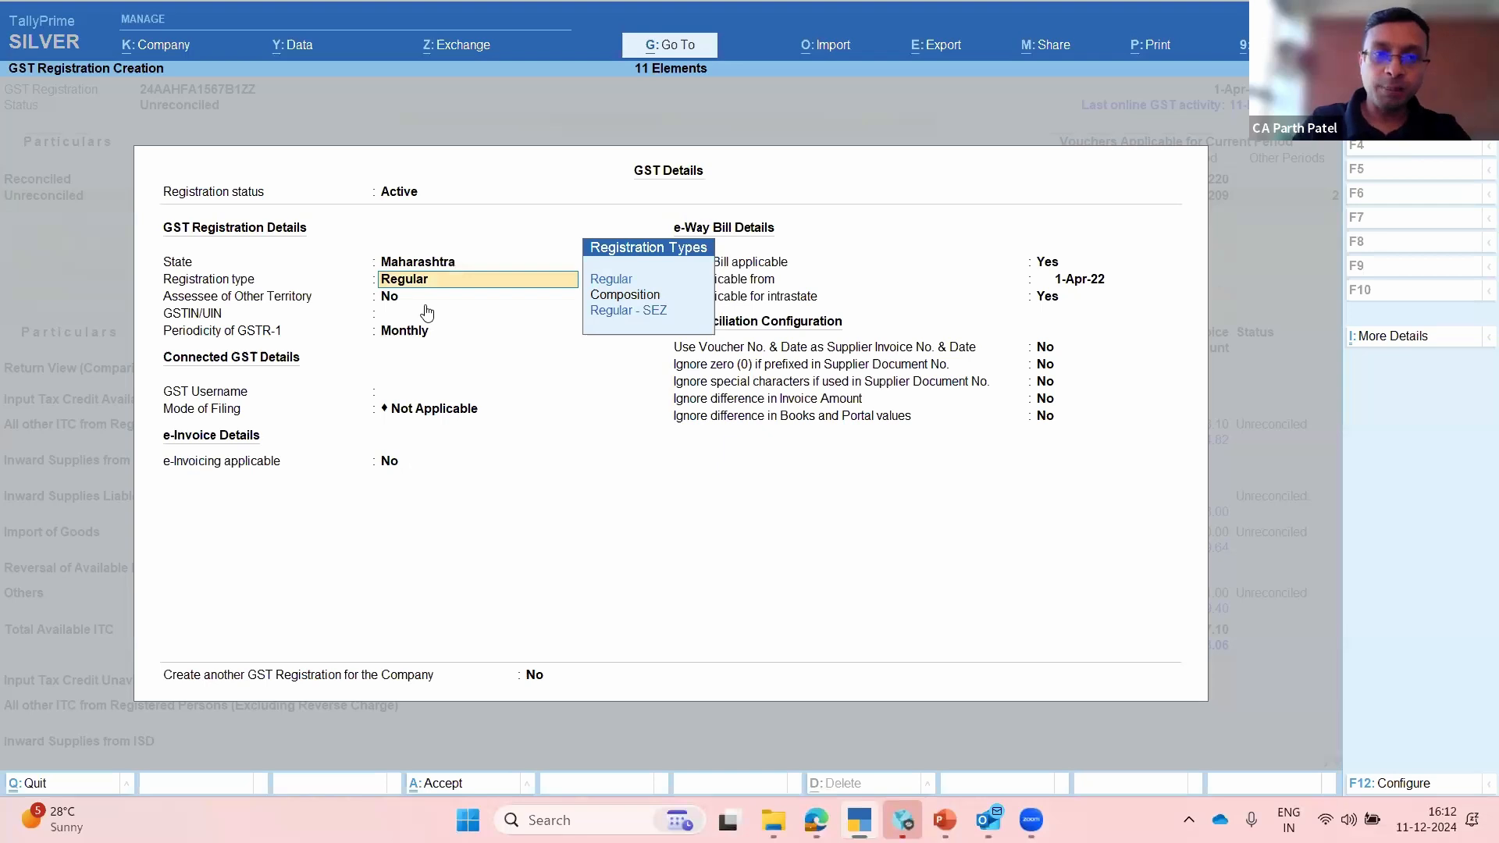
{"action": "key", "text": "Return"}
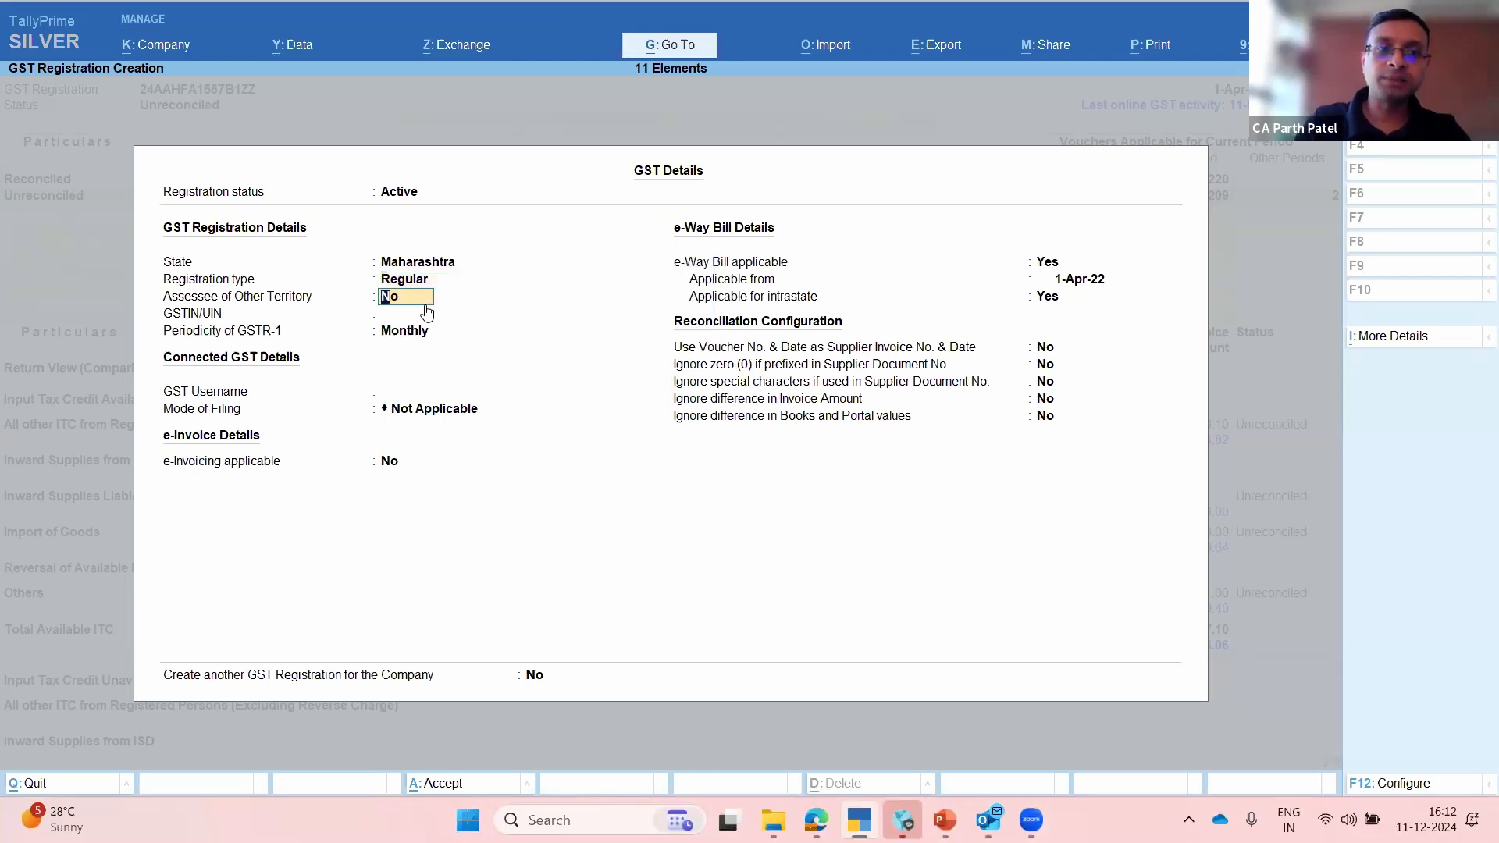
{"action": "key", "text": "Return"}
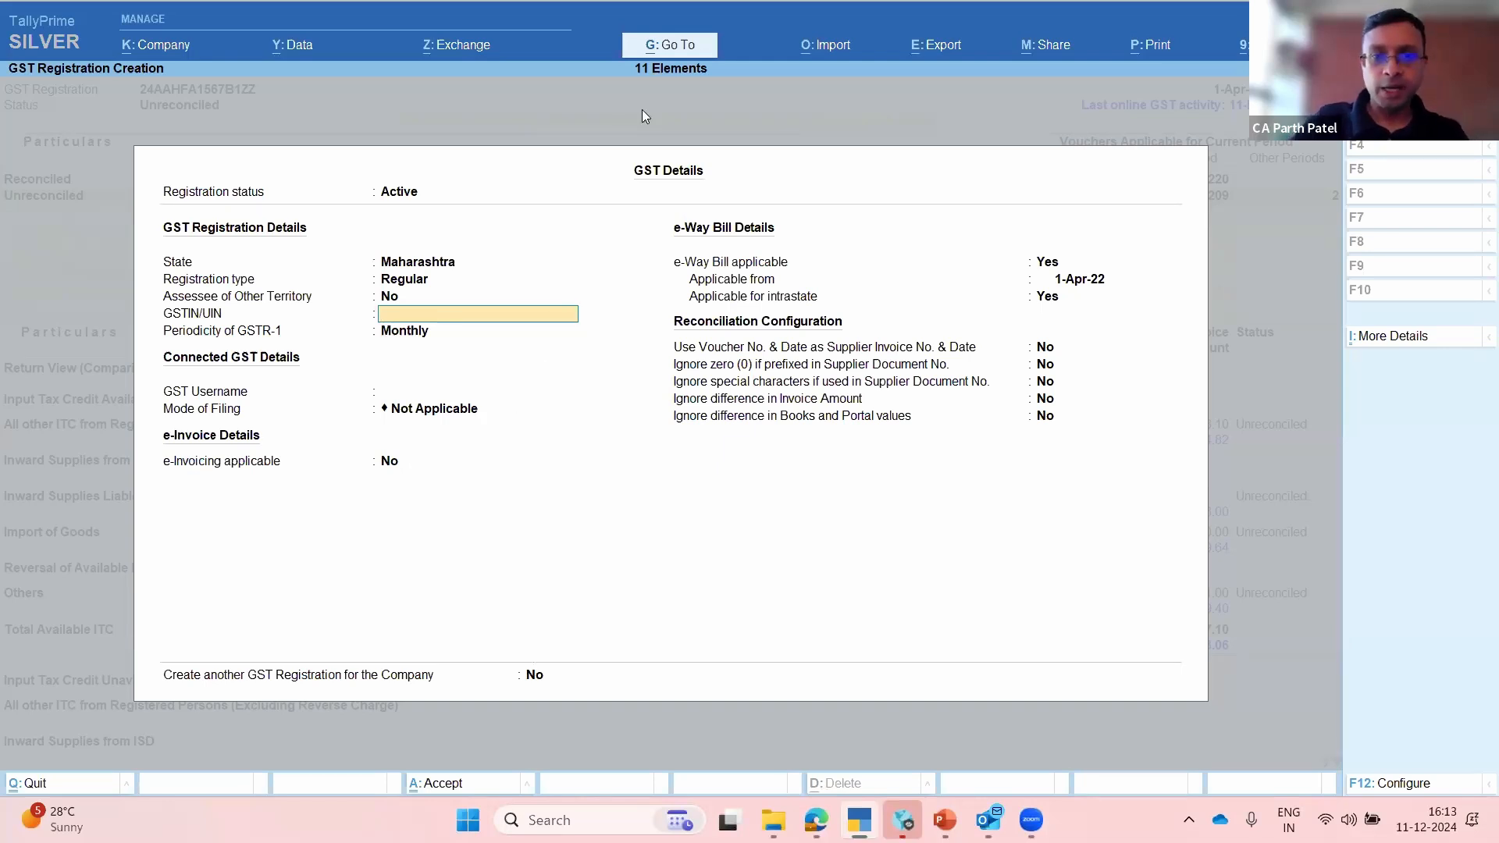
Step: Enter only the state code 27 as the new registration's GSTIN/UIN and continue to the GSTR-1 periodicity
{"action": "key", "text": "alt+Tab"}
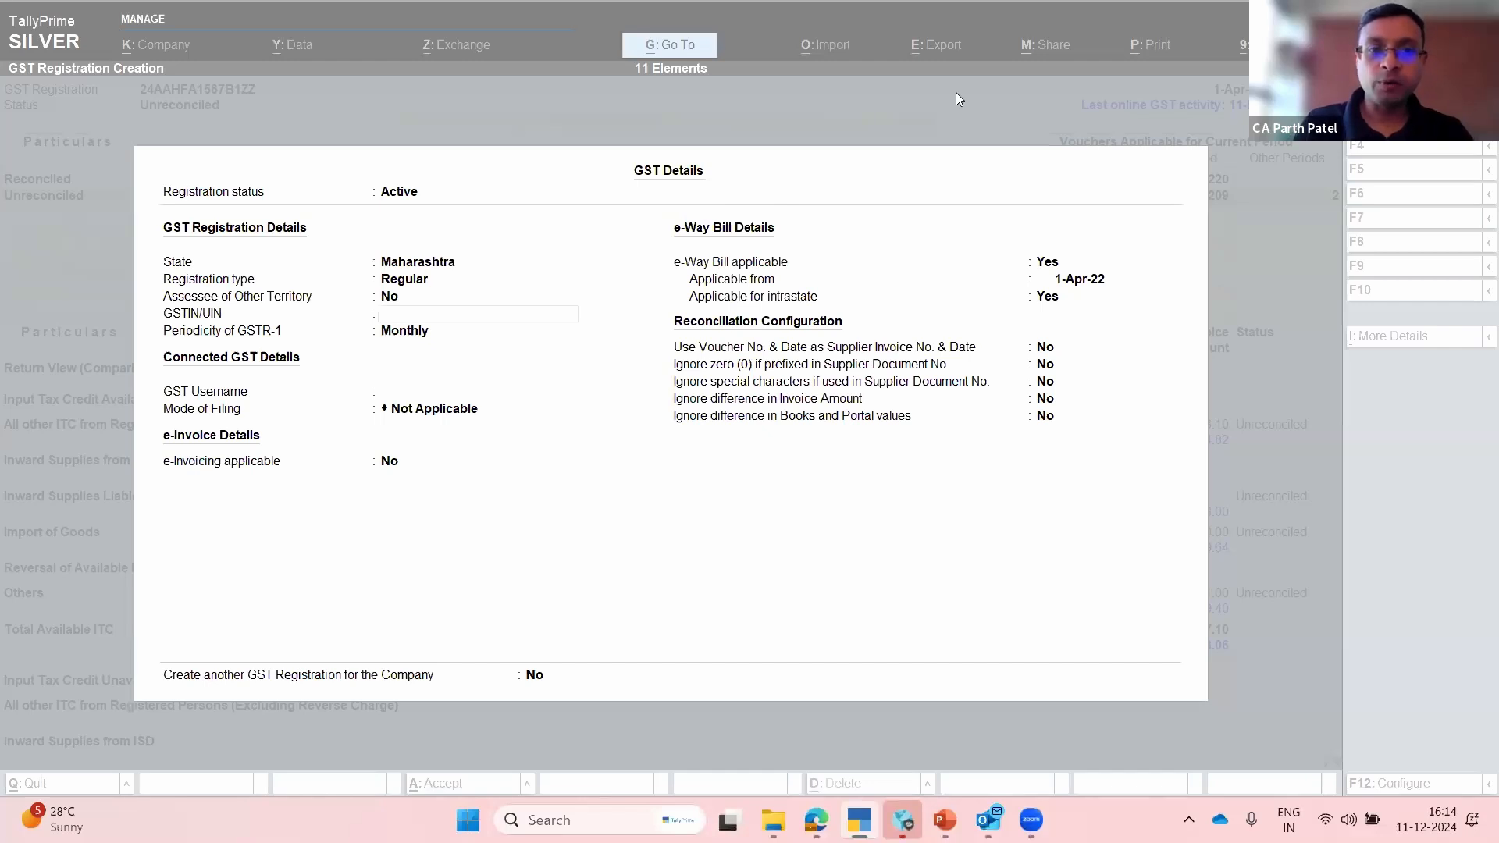
{"action": "left_click", "coordinate": [968, 320]}
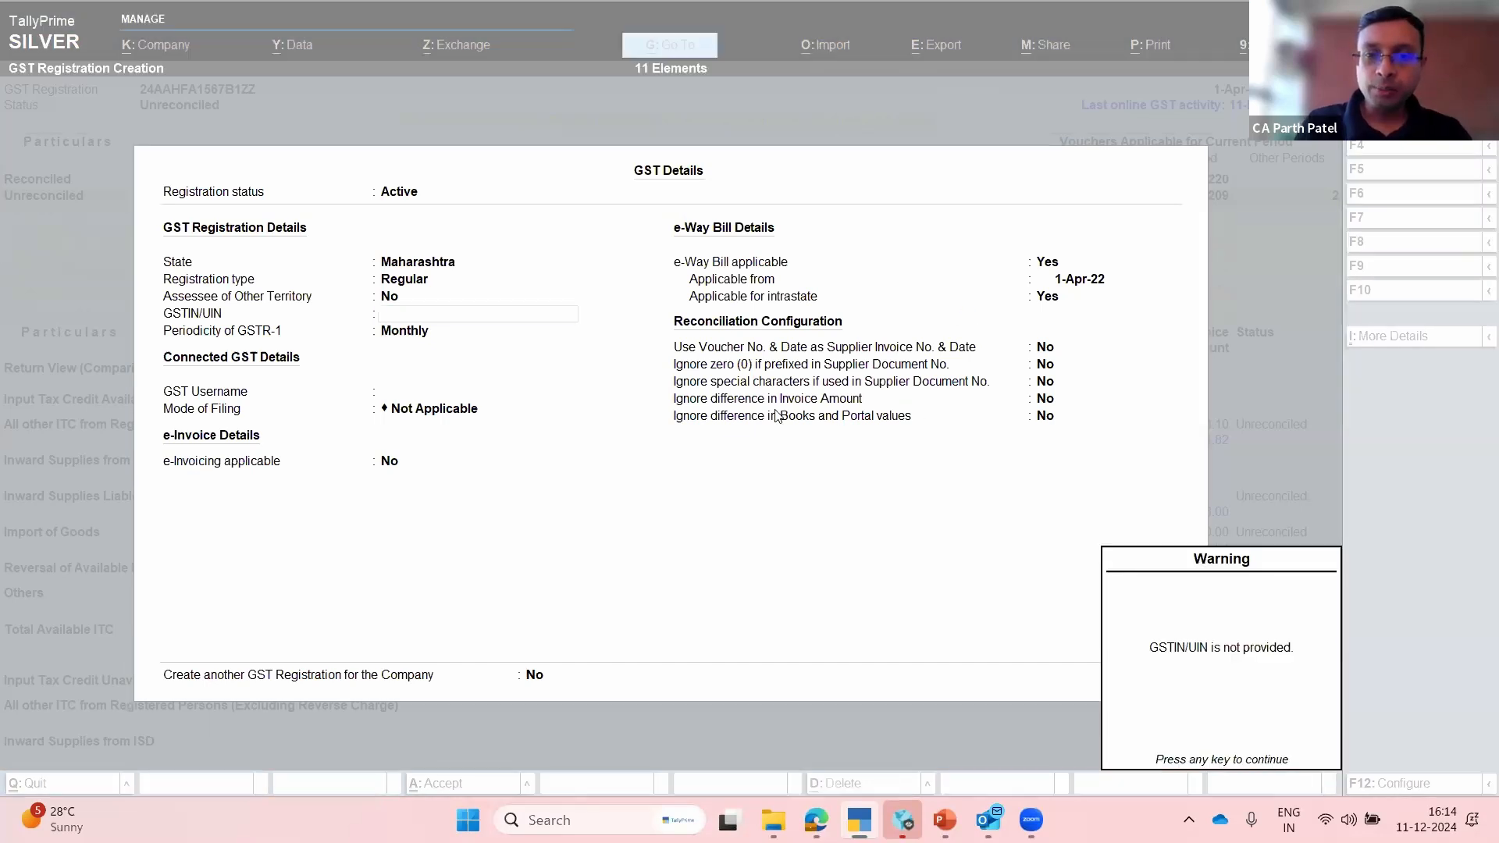
{"action": "left_click", "coordinate": [403, 323]}
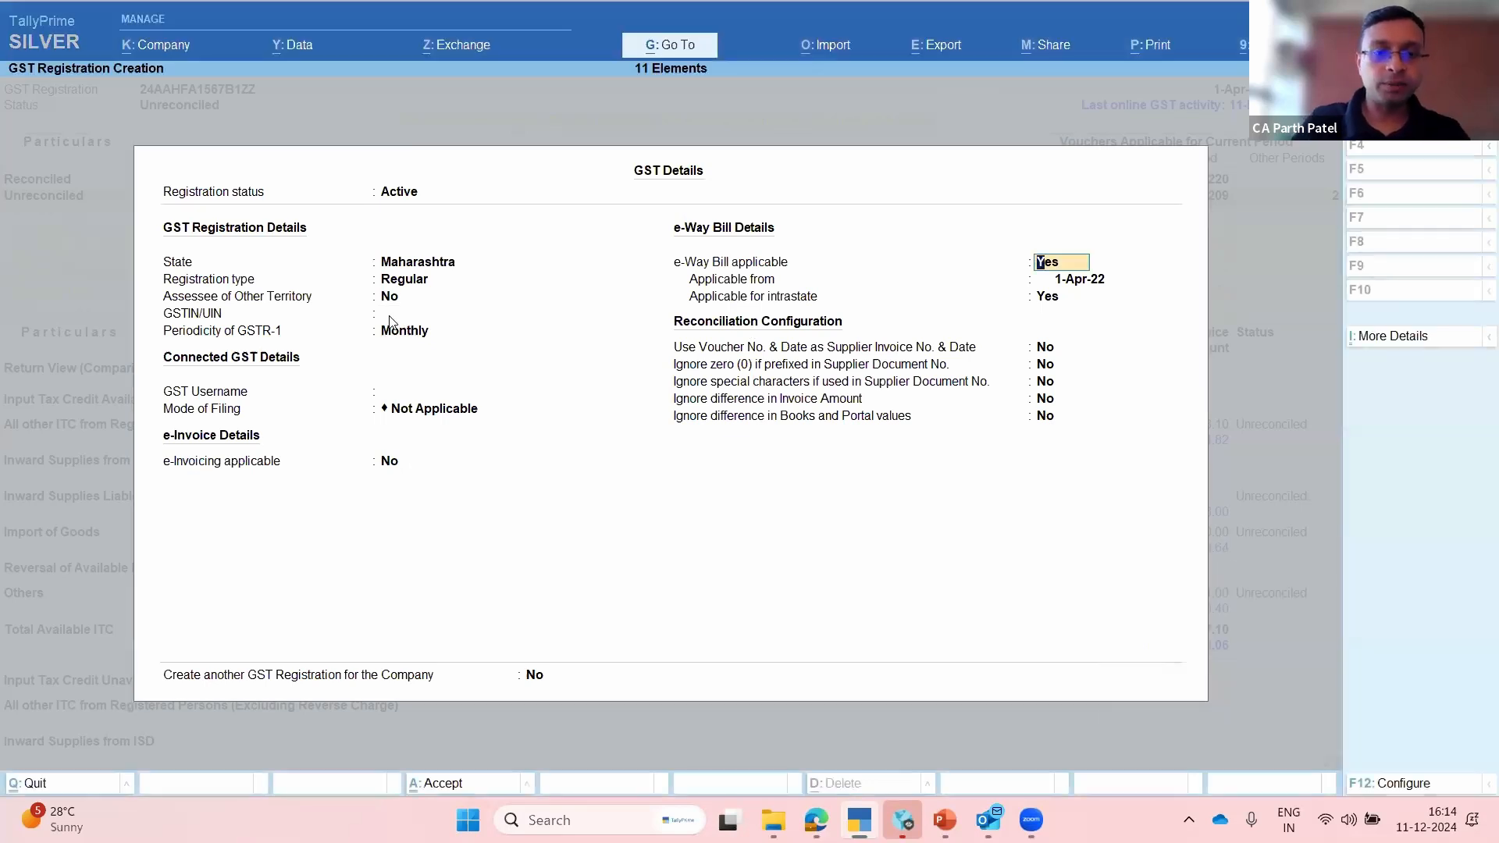
{"action": "left_click", "coordinate": [391, 317]}
{"action": "type", "text": "27"}
{"action": "key", "text": "Return"}
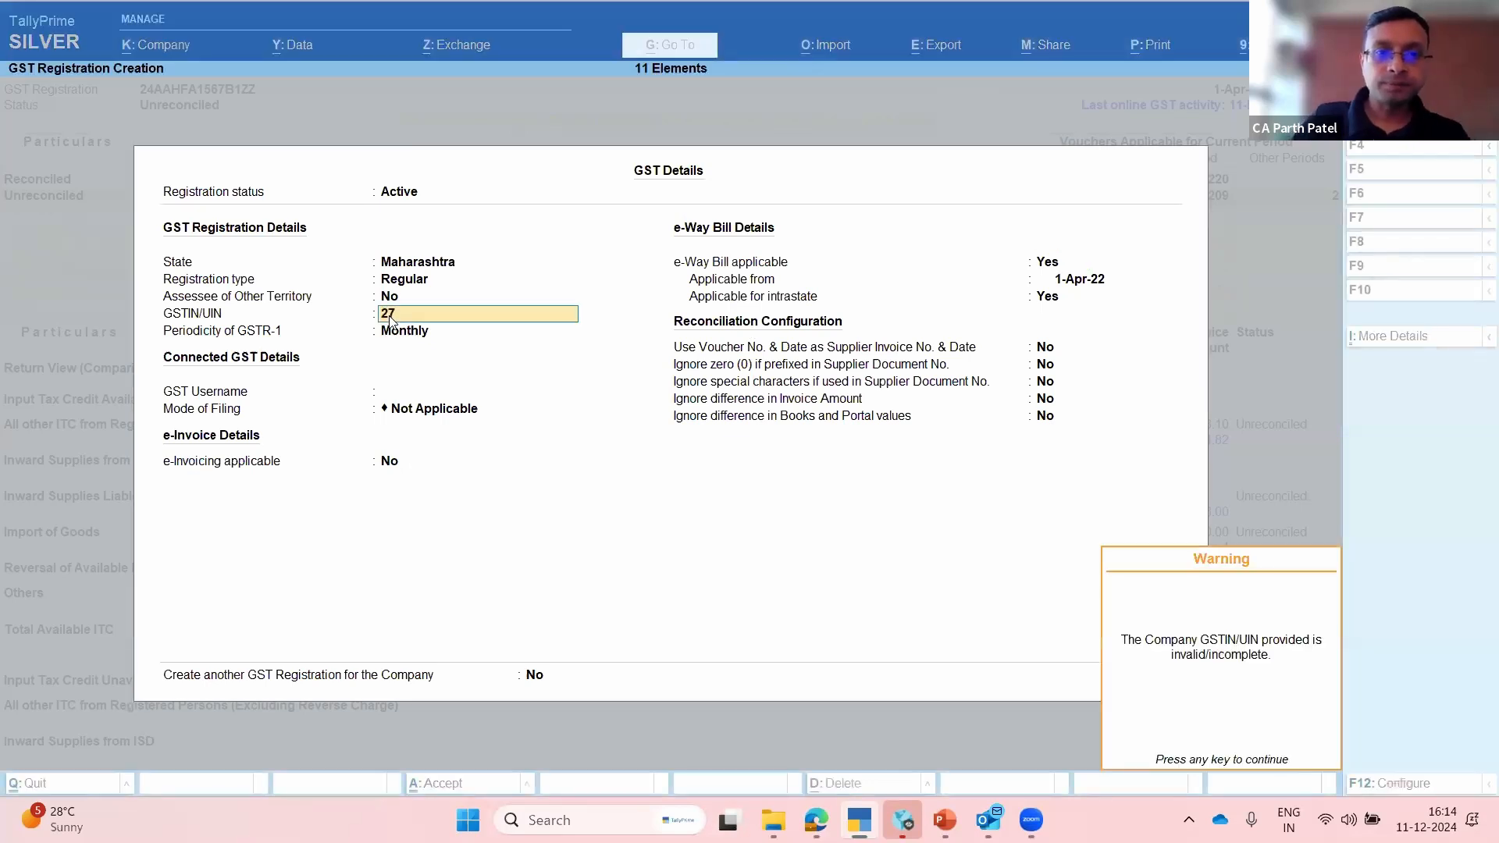
{"action": "key", "text": "Return"}
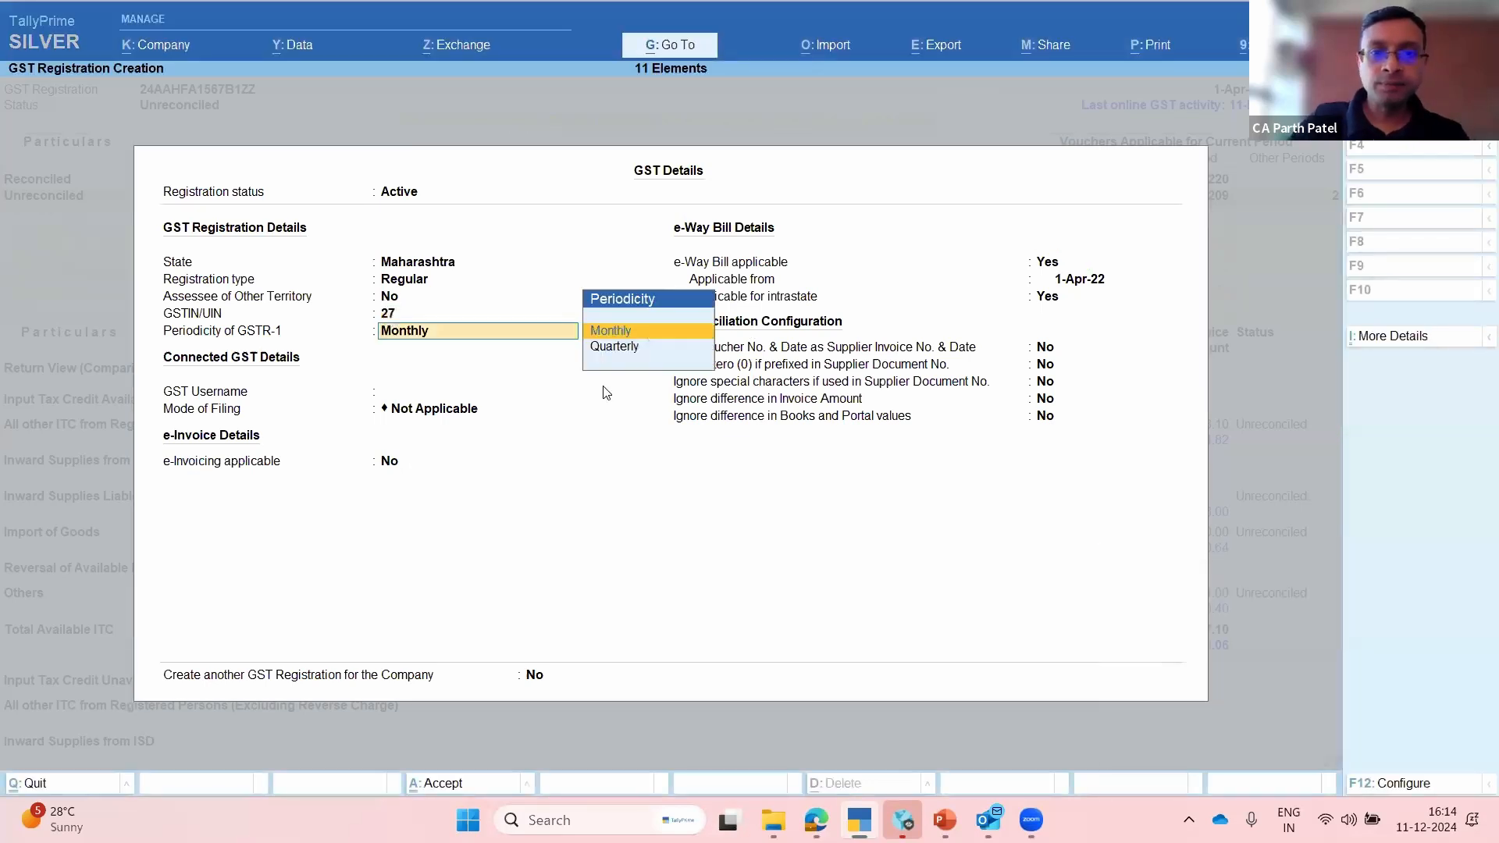
Step: Set Ignore difference in Books and Portal values to Yes, allowing up to 5.00 for Taxable, Tax, & Invoice Amounts
{"action": "left_click", "coordinate": [1046, 420]}
{"action": "type", "text": "y"}
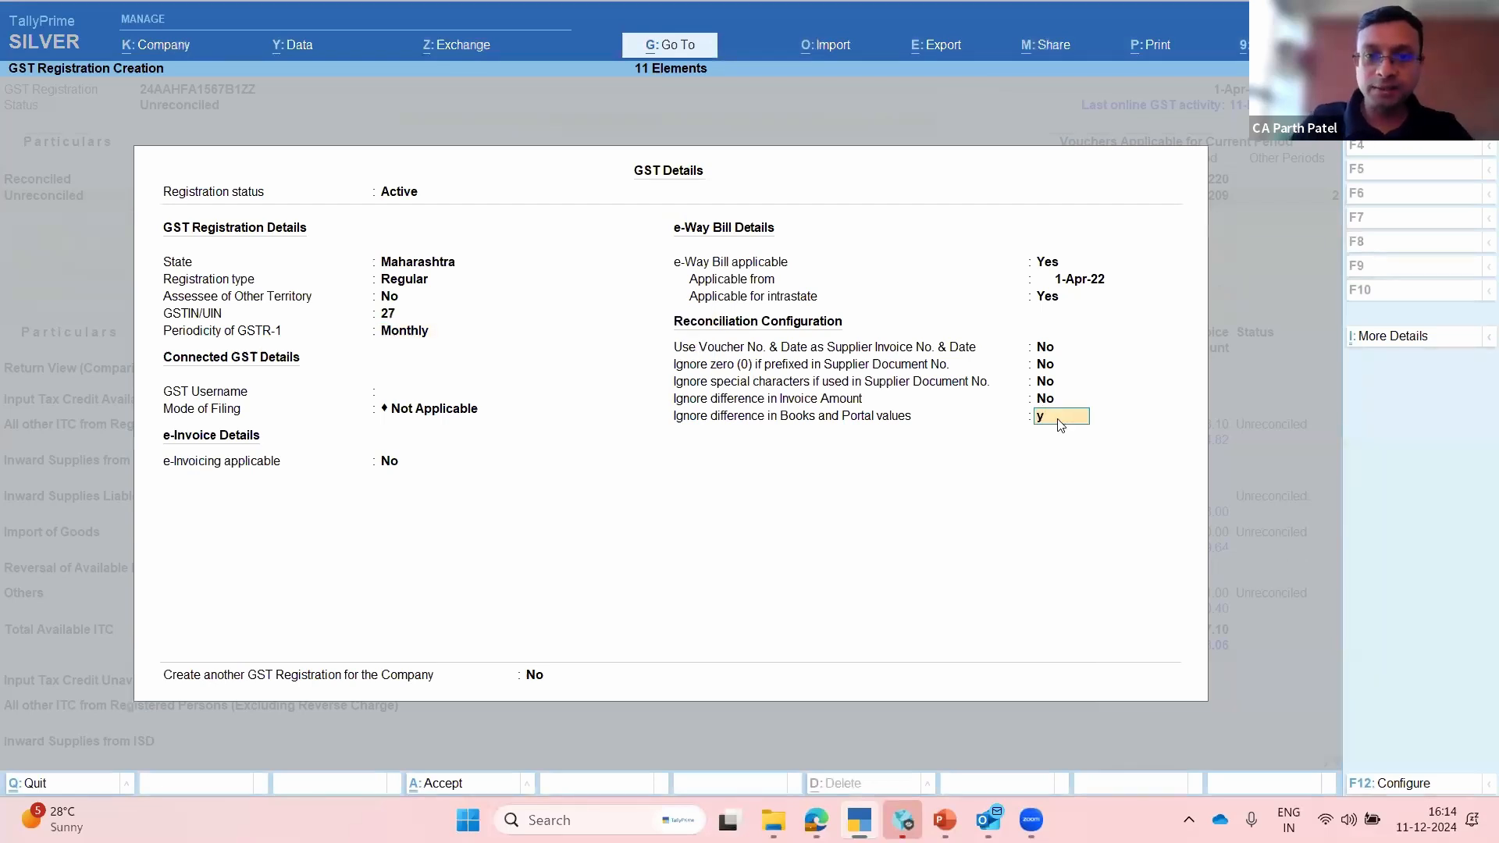
{"action": "key", "text": "Return"}
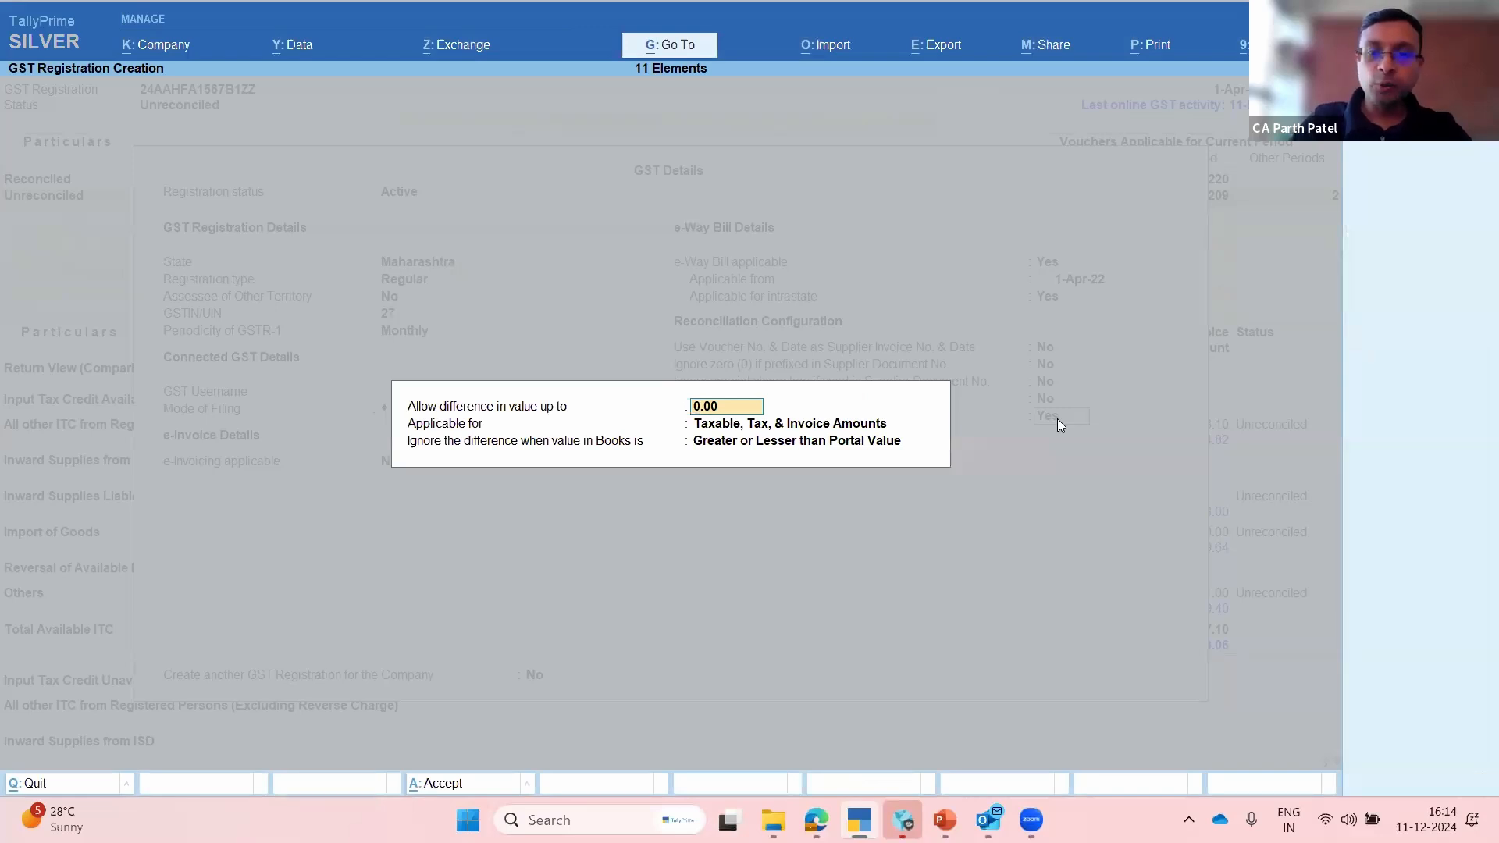
{"action": "type", "text": "5"}
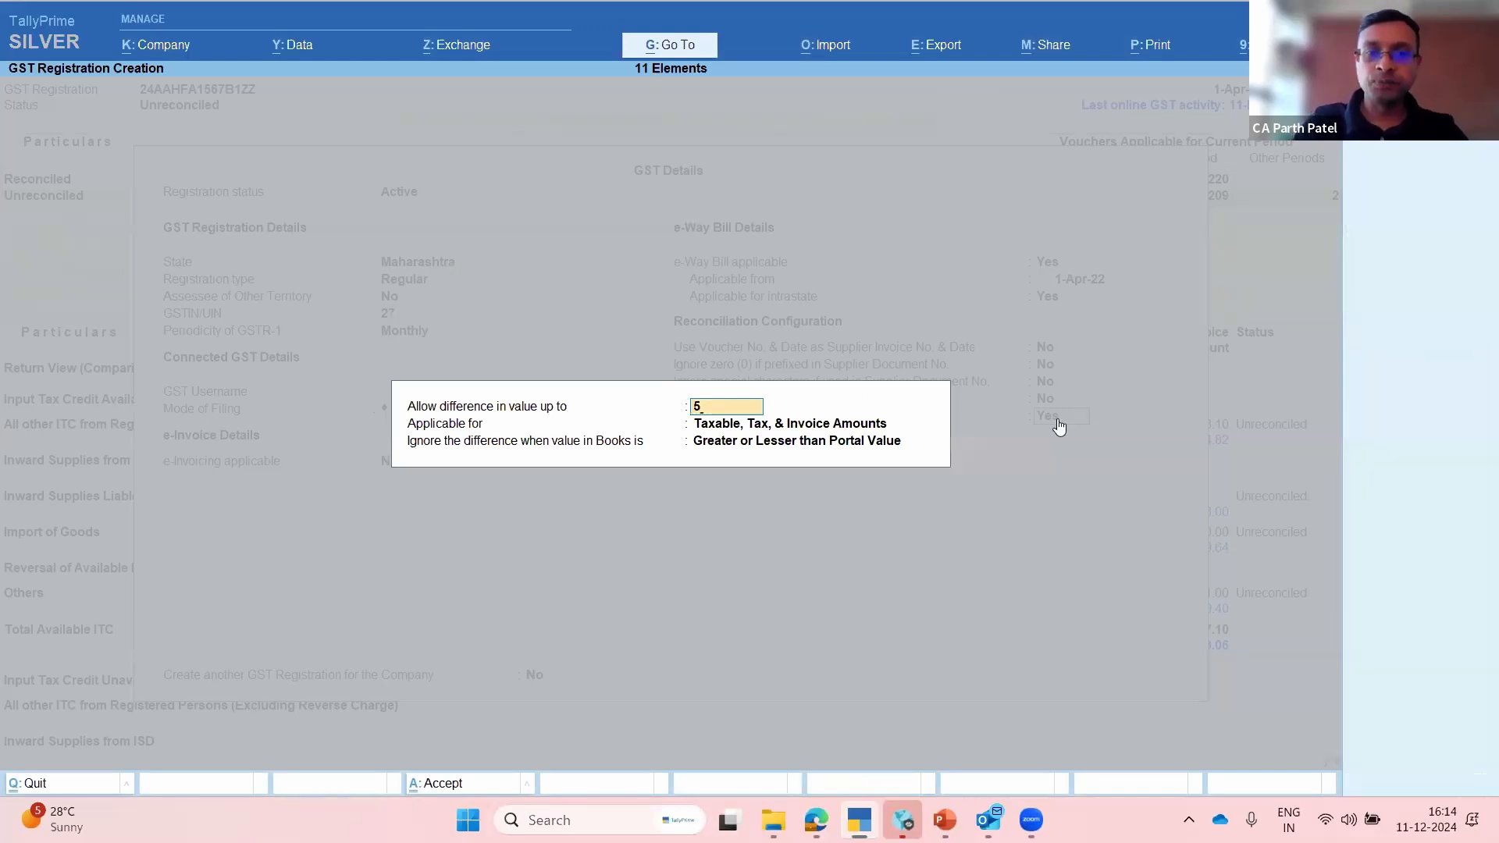
{"action": "key", "text": "Return"}
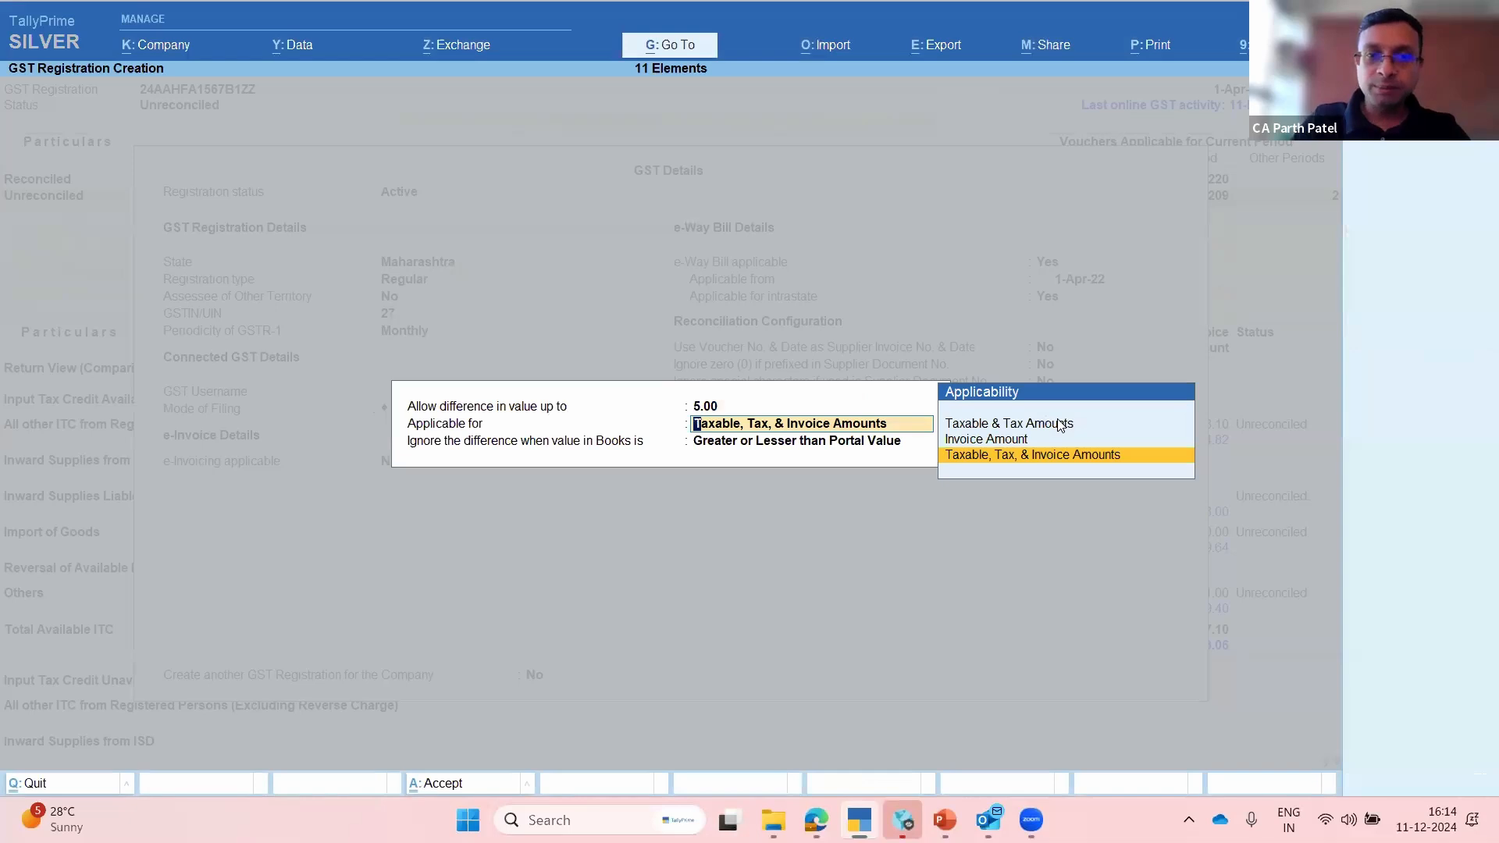
{"action": "key", "text": "ctrl+a"}
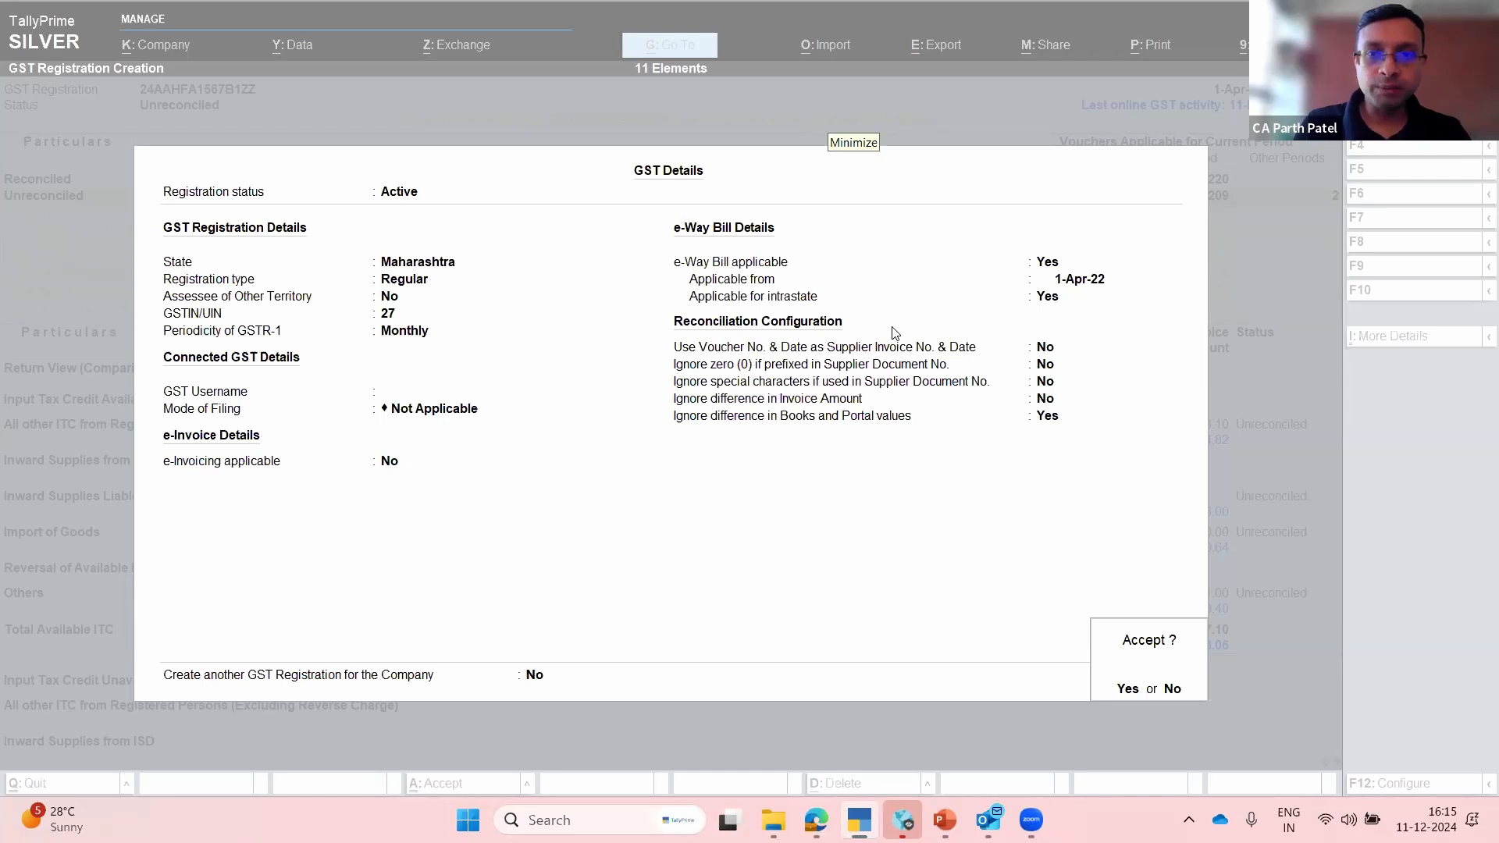
Step: Decline saving the Maharashtra GST registration, abandon its creation, and leave the company features
{"action": "key", "text": "n"}
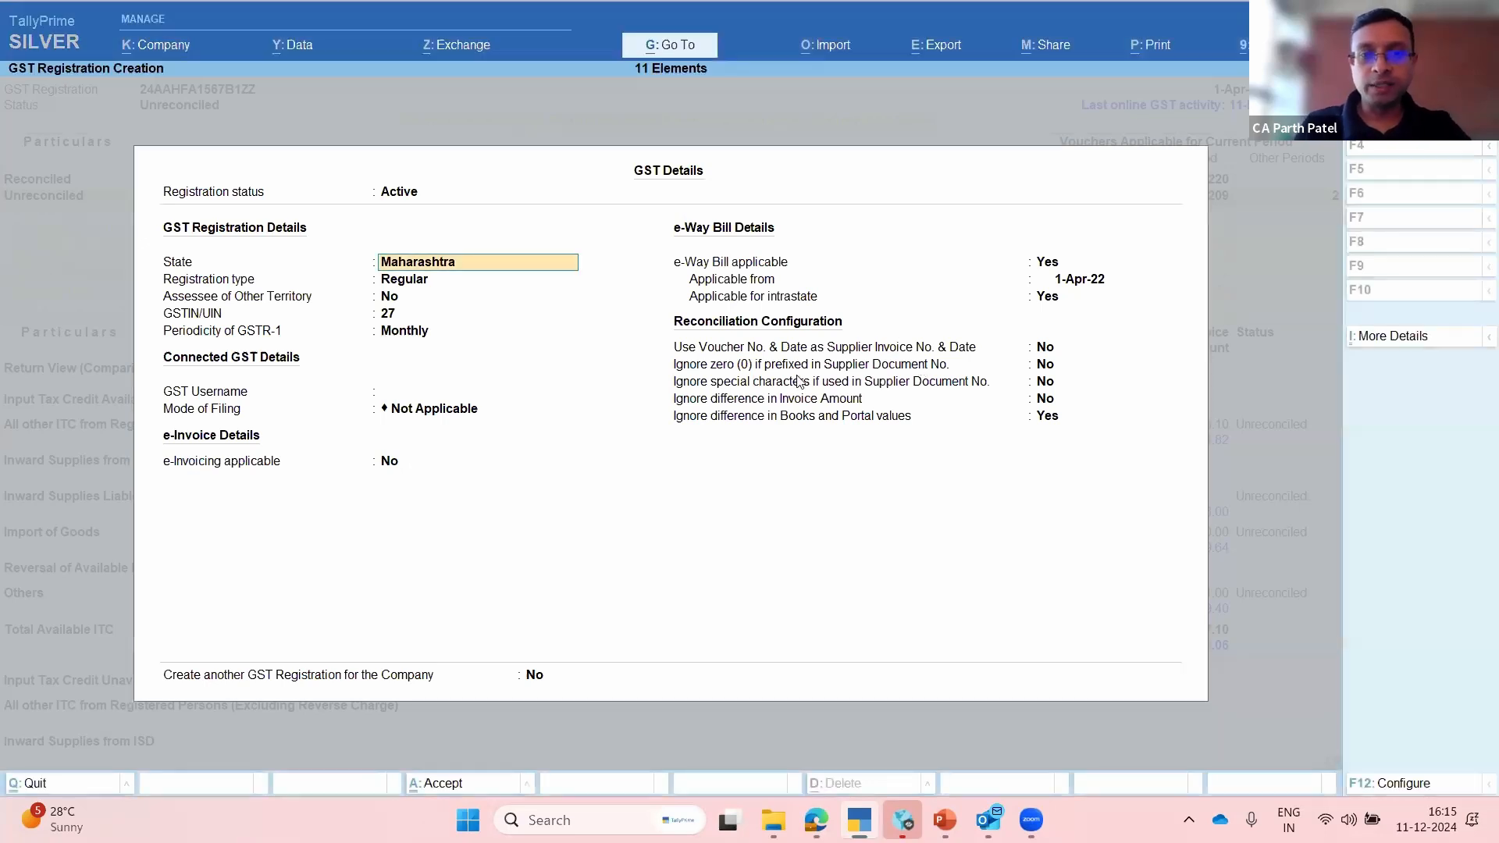
{"action": "key", "text": "Escape"}
{"action": "key", "text": "y"}
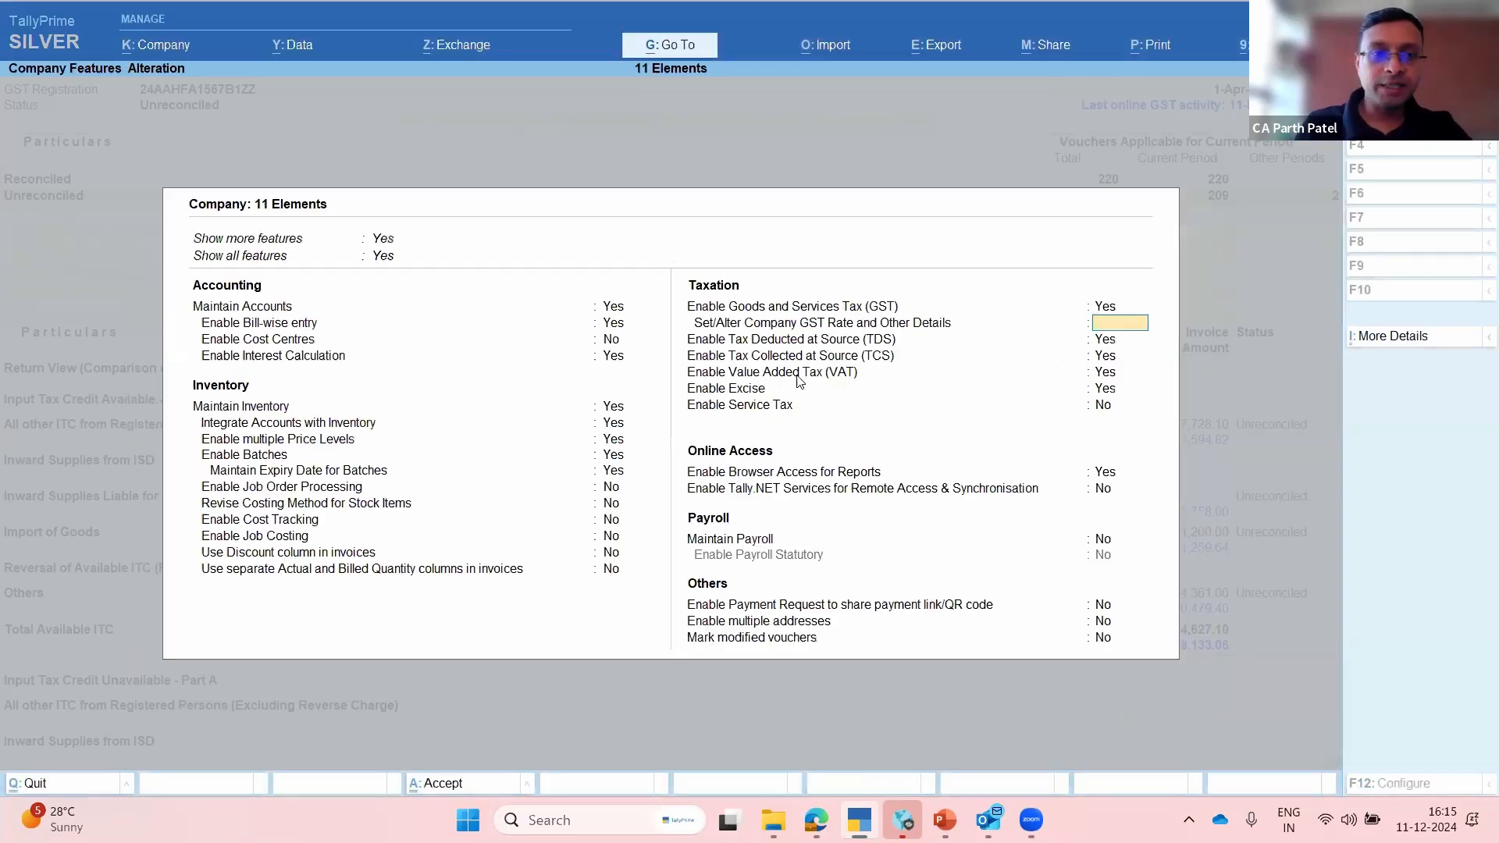
{"action": "key", "text": "Escape"}
Step: Look through the GSTR-2B Reconciliation summary down to All other ITC from Registered Persons
{"action": "key", "text": "Down"}
{"action": "key", "text": "Down"}
{"action": "key", "text": "Down"}
{"action": "key", "text": "Down"}
{"action": "key", "text": "Down"}
{"action": "key", "text": "Down"}
{"action": "key", "text": "Down"}
{"action": "key", "text": "Down"}
{"action": "key", "text": "Down"}
{"action": "key", "text": "Down"}
{"action": "key", "text": "Down"}
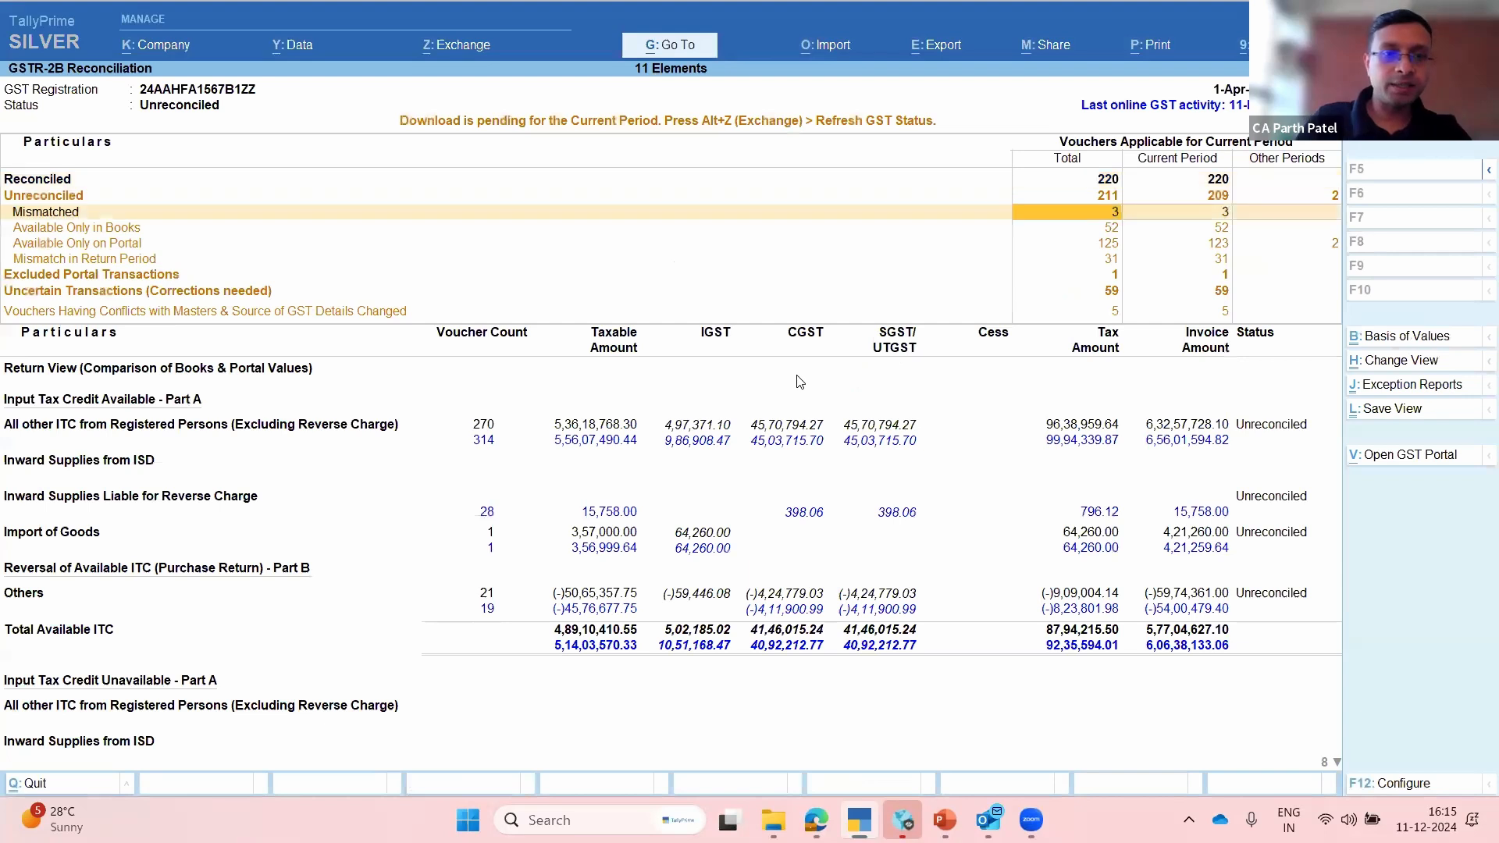
{"action": "key", "text": "Up"}
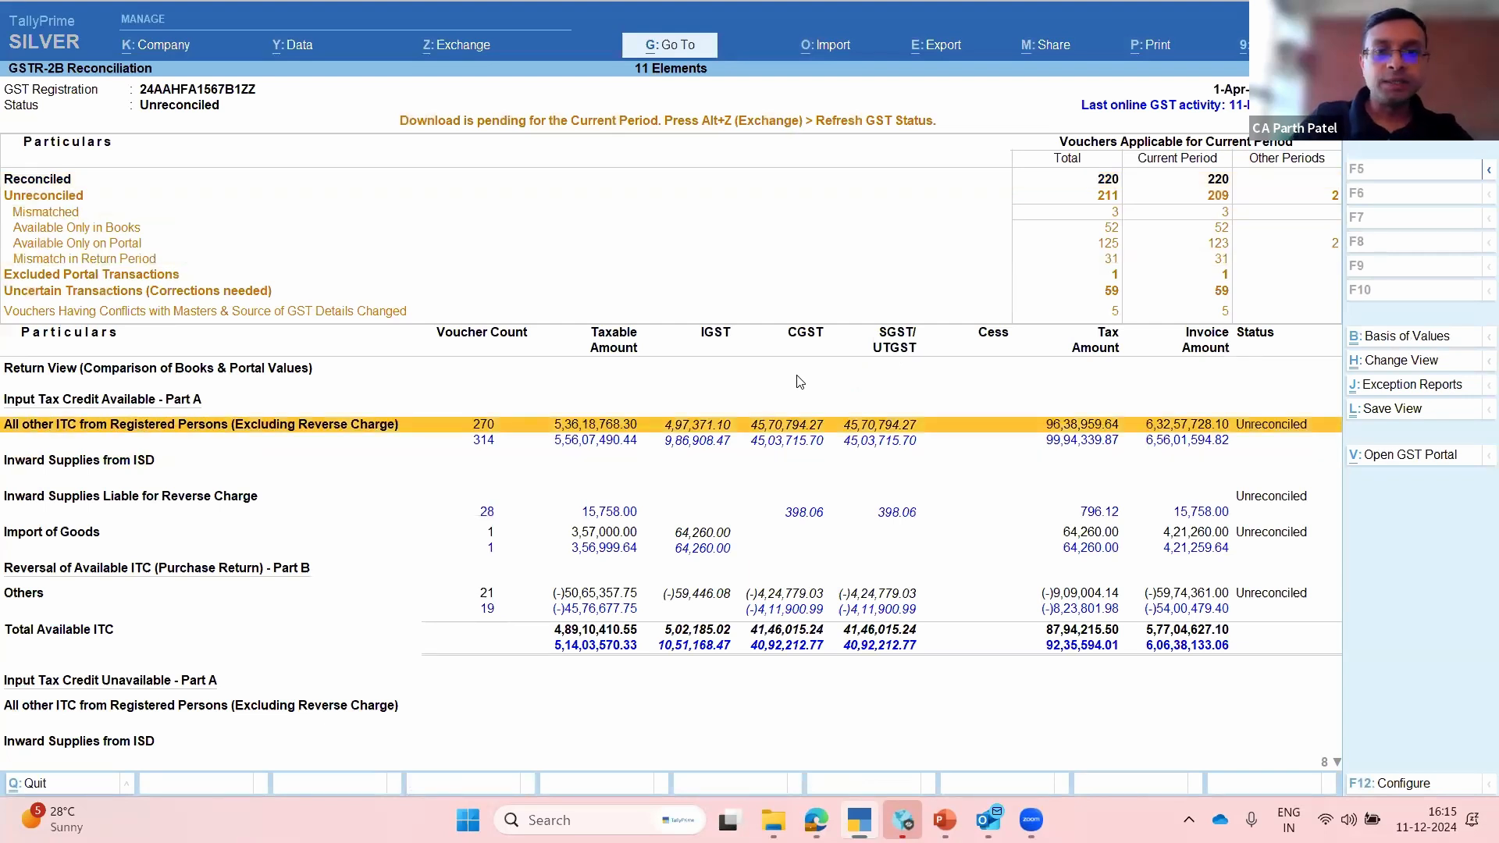
Step: Leave the GSTR-2B Reconciliation and open the GSTR-1 report from the GST Reports
{"action": "key", "text": "Escape"}
{"action": "key", "text": "Up"}
{"action": "key", "text": "Up"}
{"action": "key", "text": "Up"}
{"action": "key", "text": "Up"}
{"action": "key", "text": "Up"}
{"action": "key", "text": "Up"}
{"action": "key", "text": "Up"}
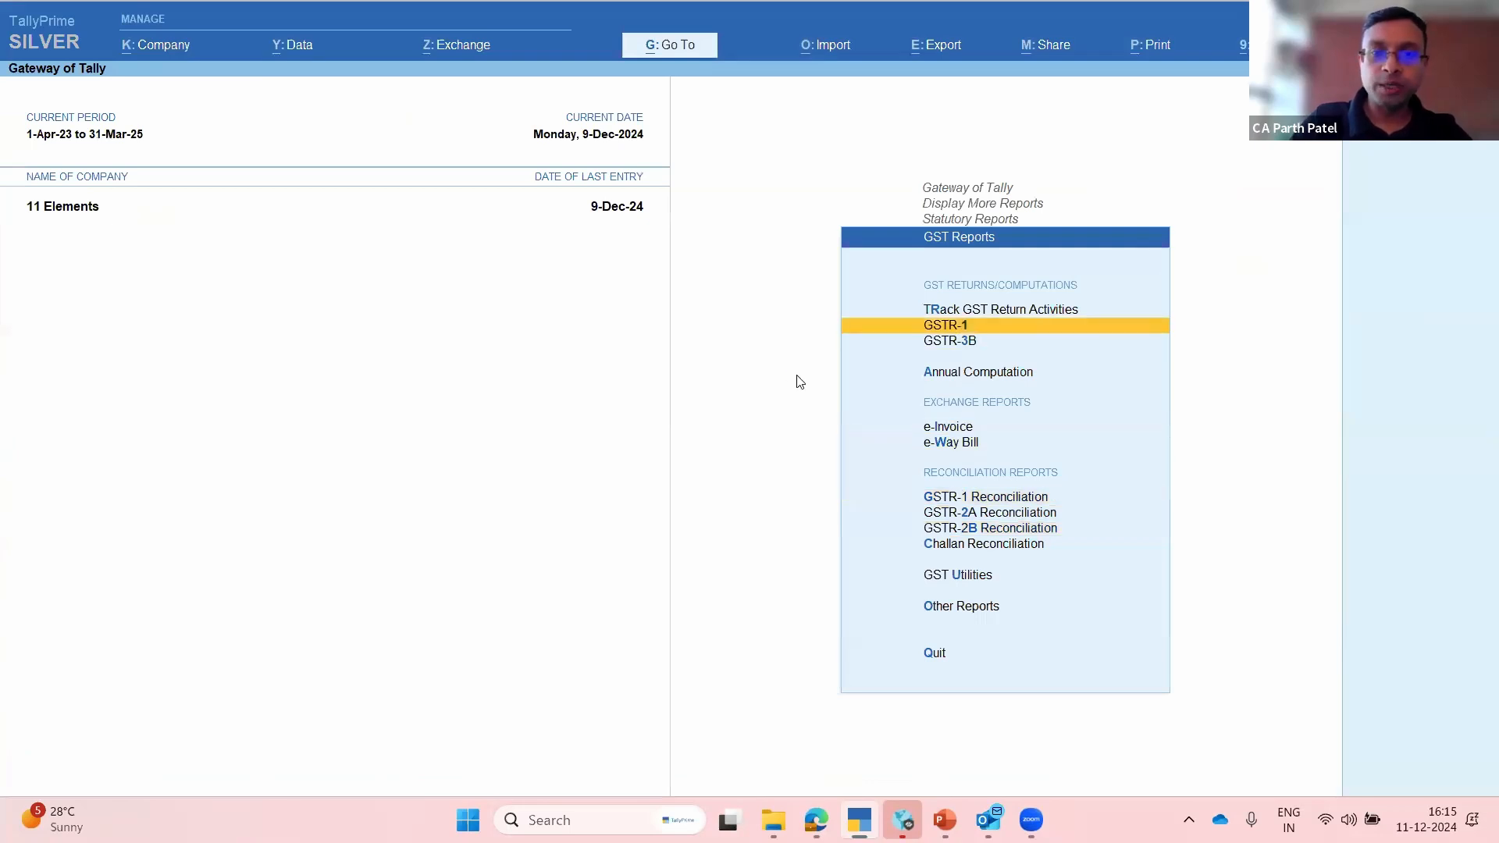
{"action": "key", "text": "Return"}
Step: Drill into the B2B Invoices section of GSTR-1 and open the voucher register of LARSON CHEMICALS
{"action": "key", "text": "Down"}
{"action": "key", "text": "Down"}
{"action": "key", "text": "Down"}
{"action": "key", "text": "Down"}
{"action": "key", "text": "Down"}
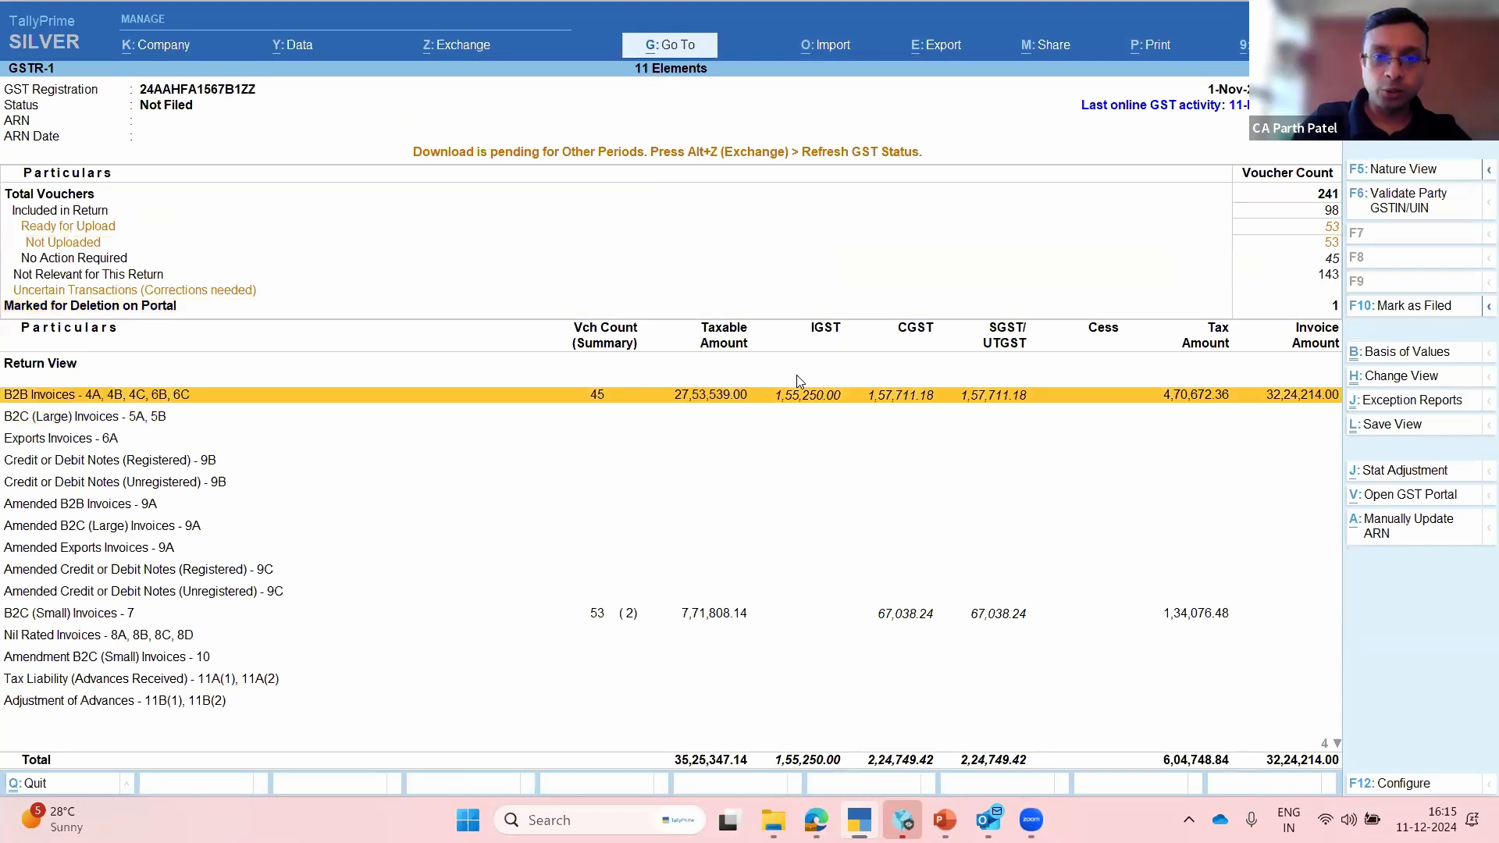
{"action": "left_click", "coordinate": [798, 387]}
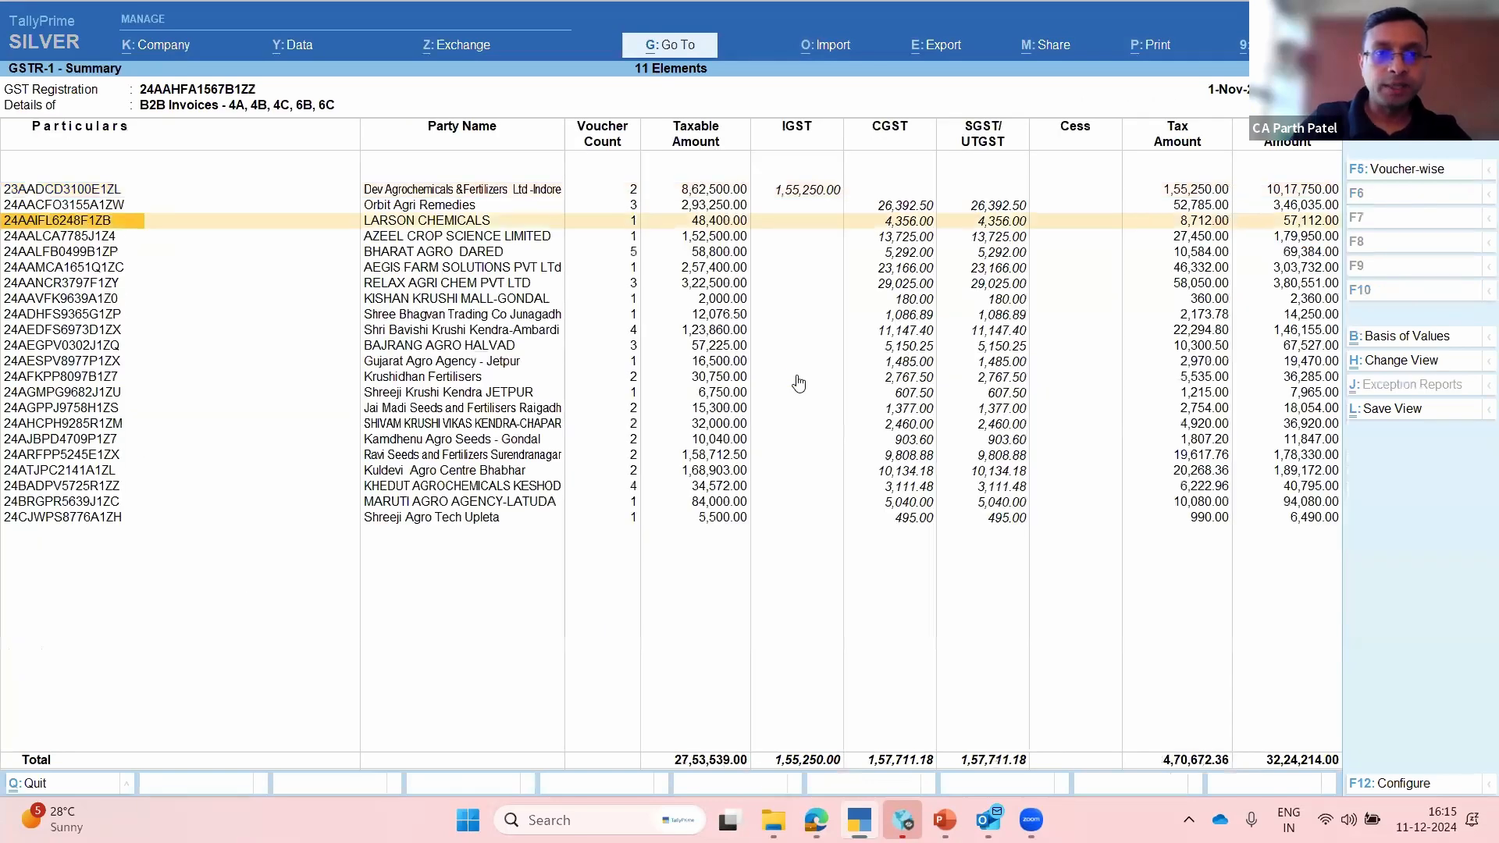
{"action": "key", "text": "Return"}
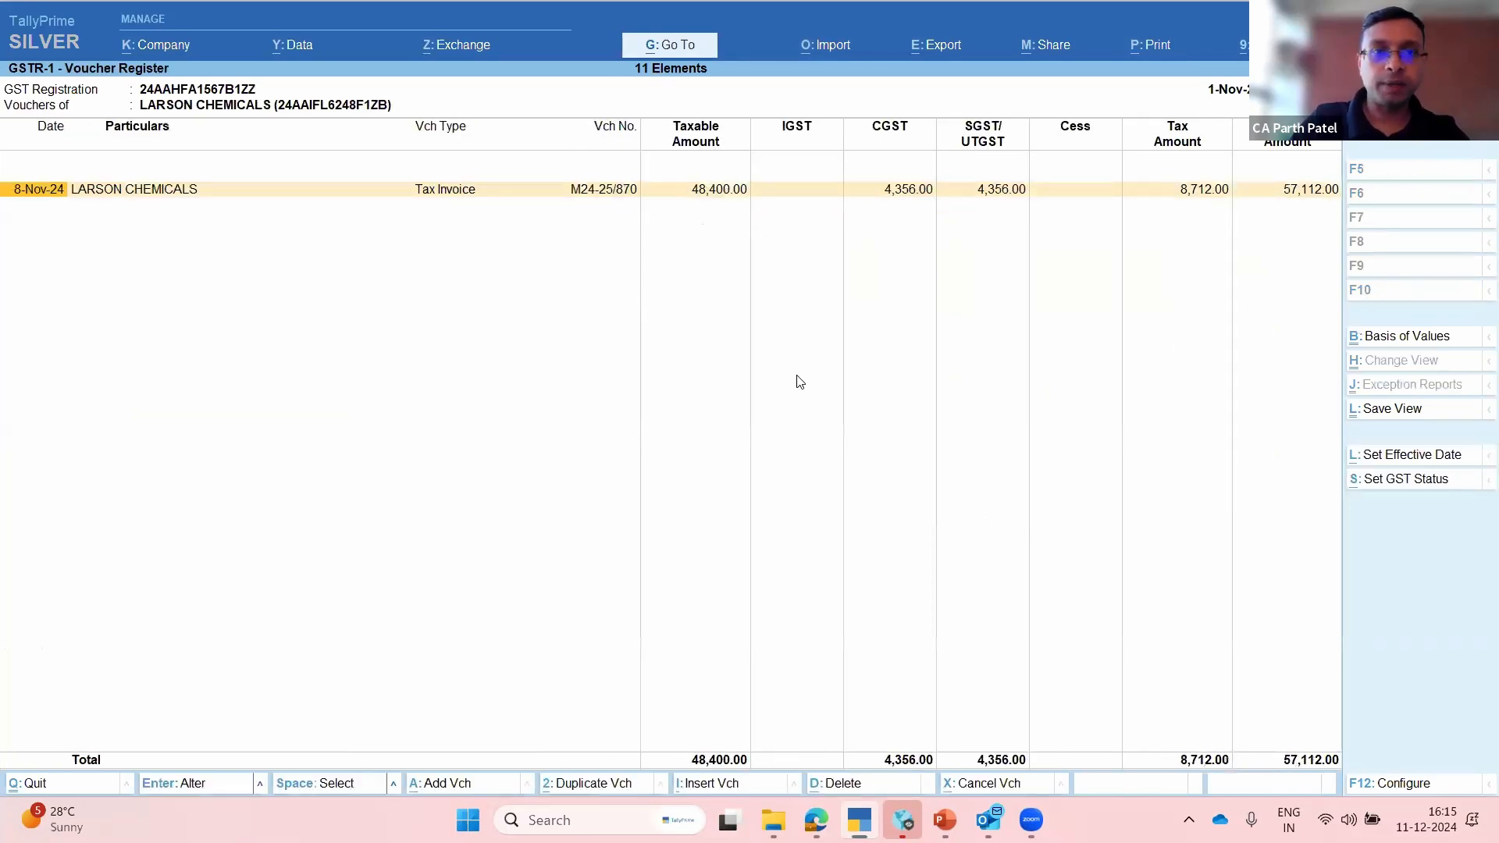
Step: Open the 8-Nov-24 LARSON CHEMICALS tax invoice and bring up its party ledger for alteration
{"action": "key", "text": "Return"}
{"action": "key", "text": "Return"}
{"action": "key", "text": "Return"}
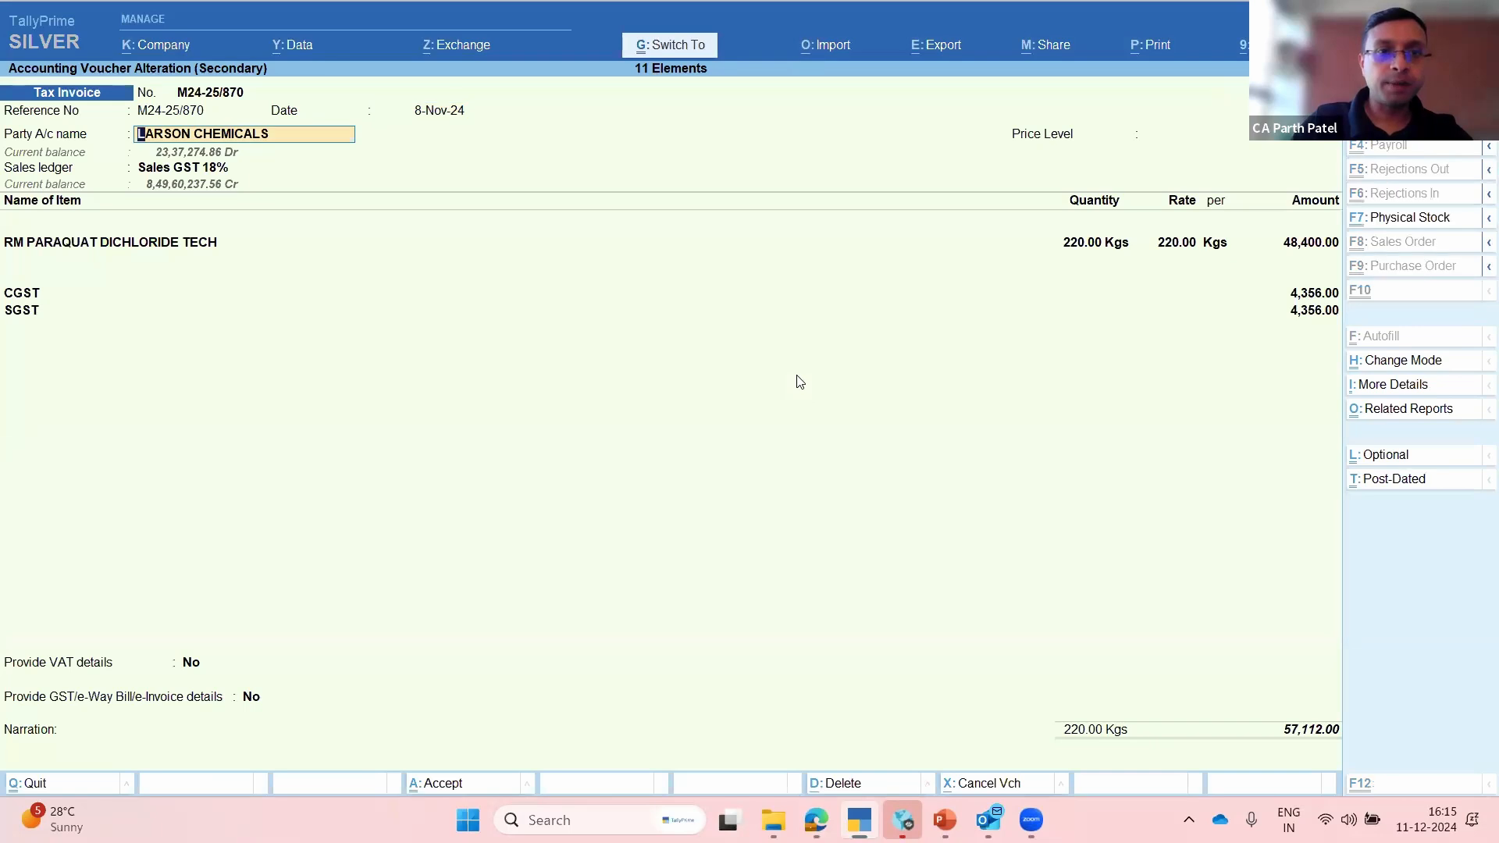
{"action": "key", "text": "ctrl+Return"}
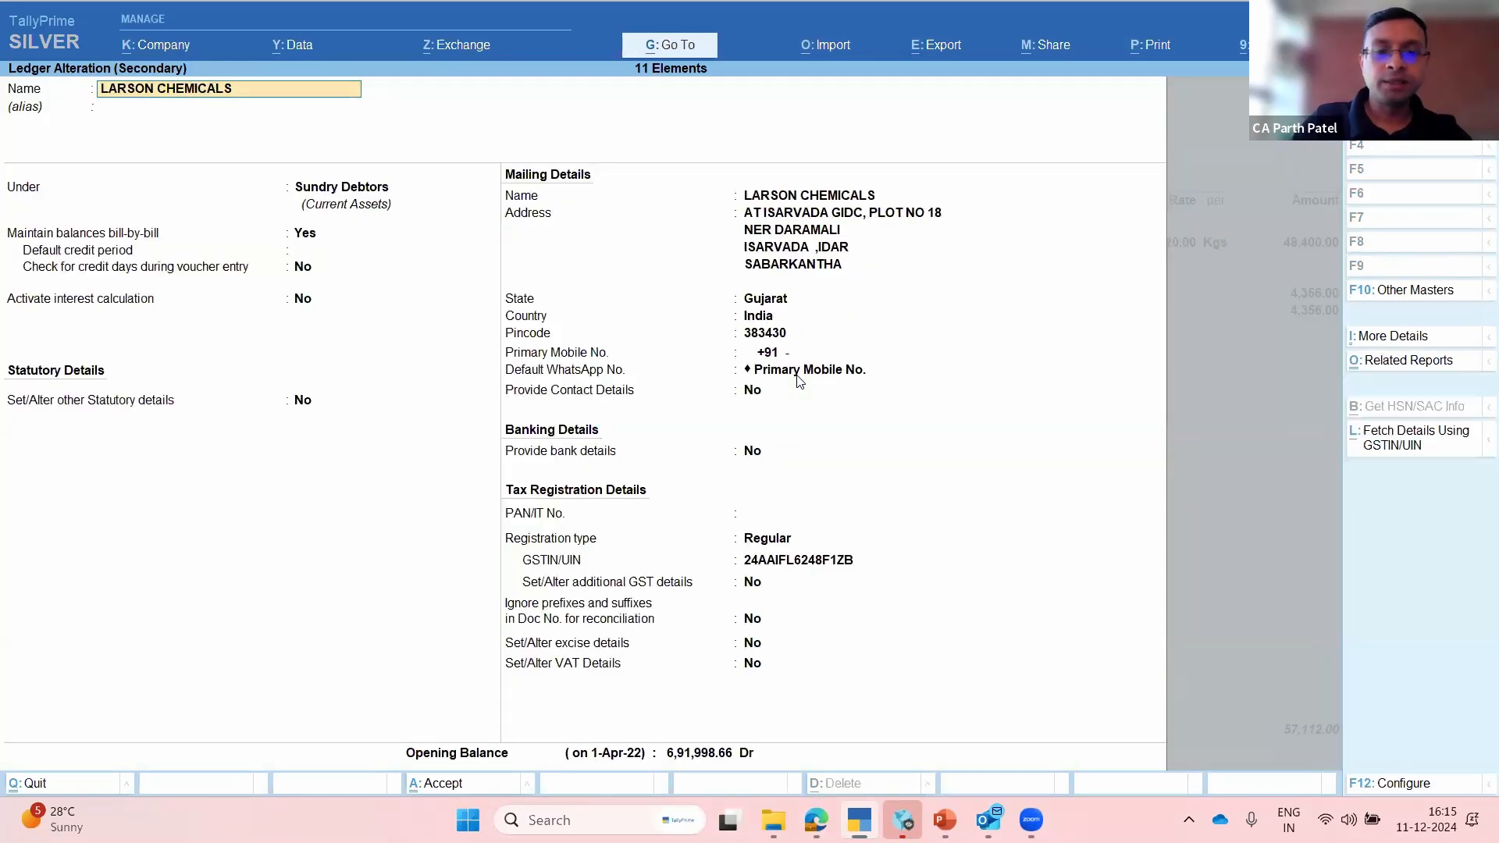
{"action": "left_click", "coordinate": [1419, 364]}
{"action": "key", "text": "Escape"}
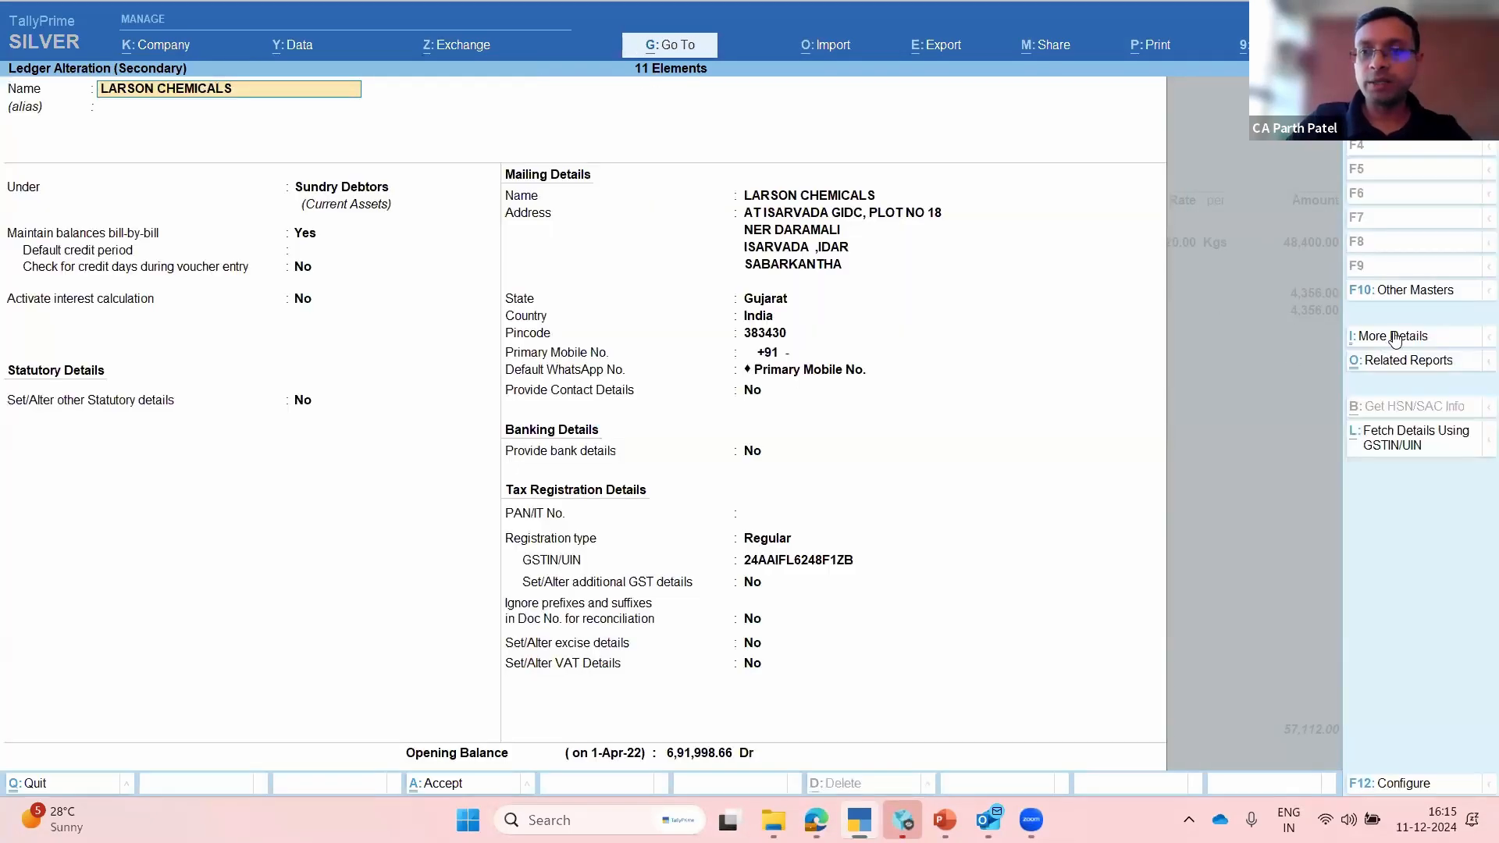
Step: Open GST Registration Details (History) among the additional details of the LARSON CHEMICALS ledger
{"action": "key", "text": "ctrl+i"}
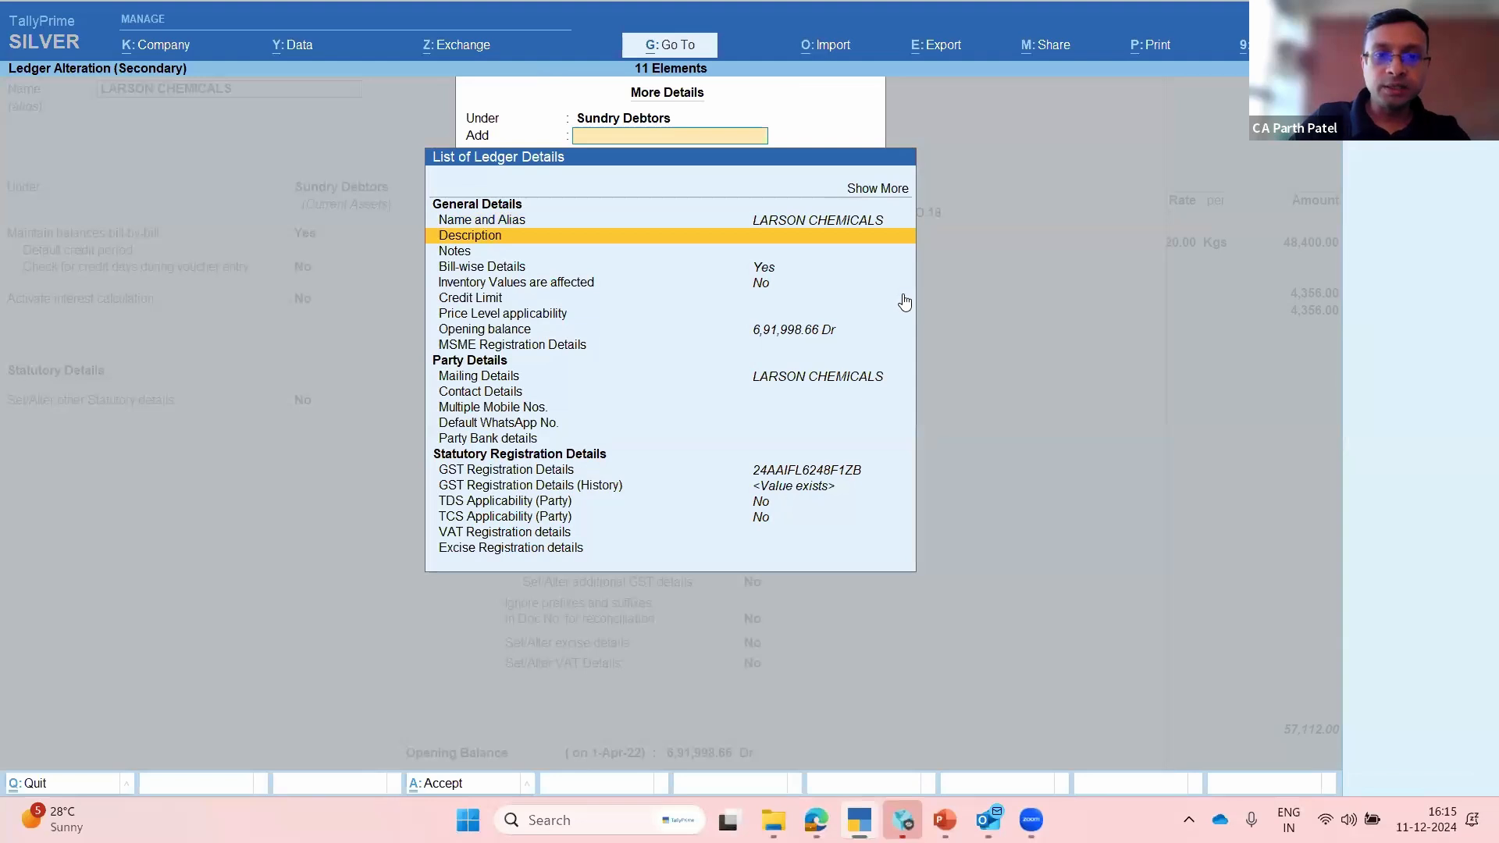
{"action": "key", "text": "Down"}
{"action": "key", "text": "Down"}
{"action": "key", "text": "Down"}
{"action": "key", "text": "Down"}
{"action": "key", "text": "Down"}
{"action": "key", "text": "Down"}
{"action": "key", "text": "Down"}
{"action": "key", "text": "Down"}
{"action": "key", "text": "Down"}
{"action": "key", "text": "Down"}
{"action": "key", "text": "Down"}
{"action": "key", "text": "Down"}
{"action": "key", "text": "Down"}
{"action": "key", "text": "Down"}
{"action": "key", "text": "Return"}
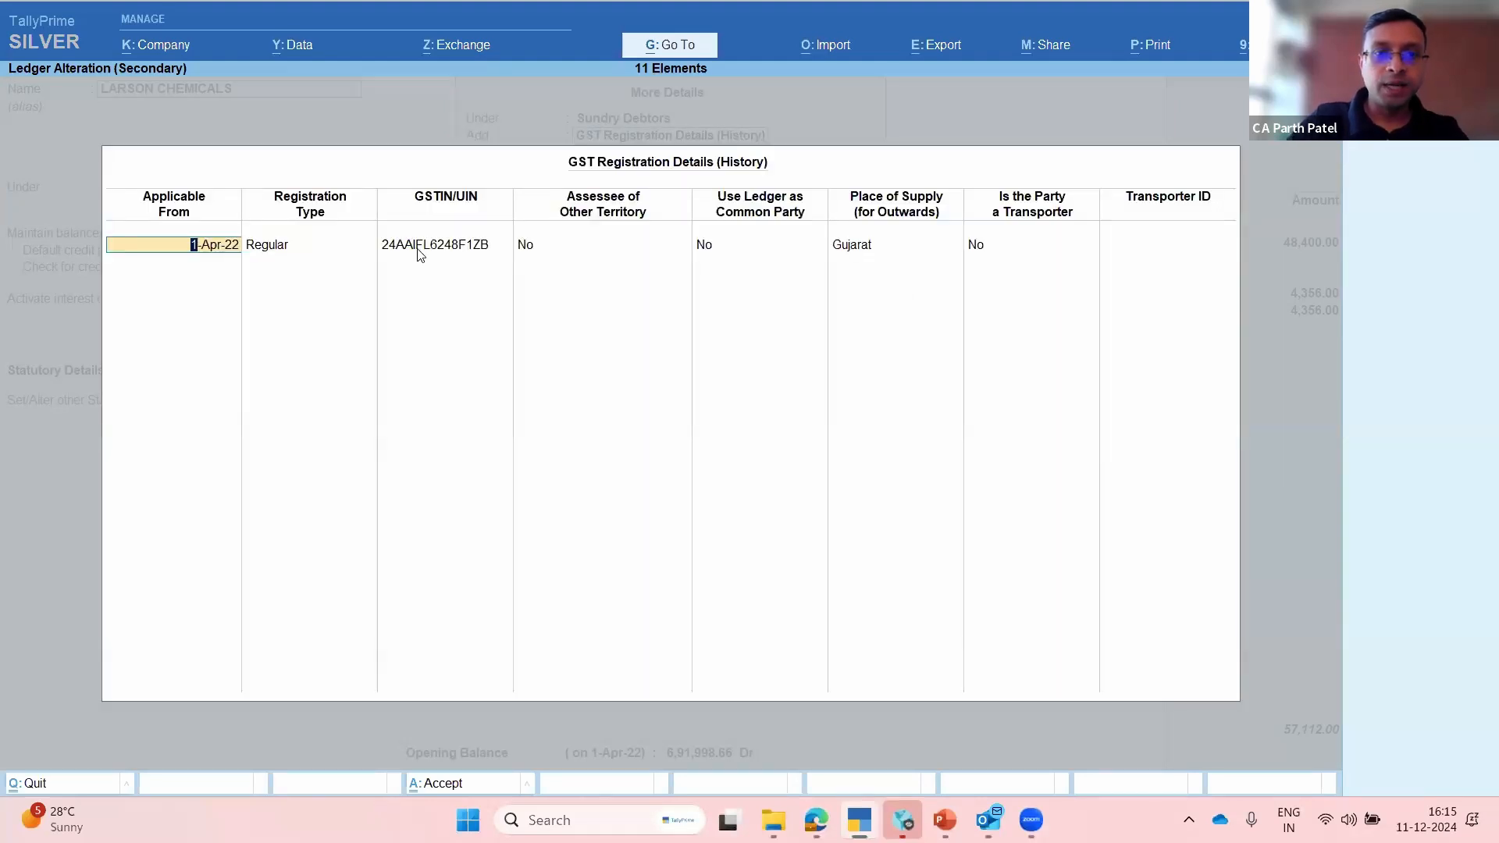
Step: Add a GST registration history entry applicable from 15-Jun-23 with the registration type Unregistered/Consumer
{"action": "left_click", "coordinate": [290, 256]}
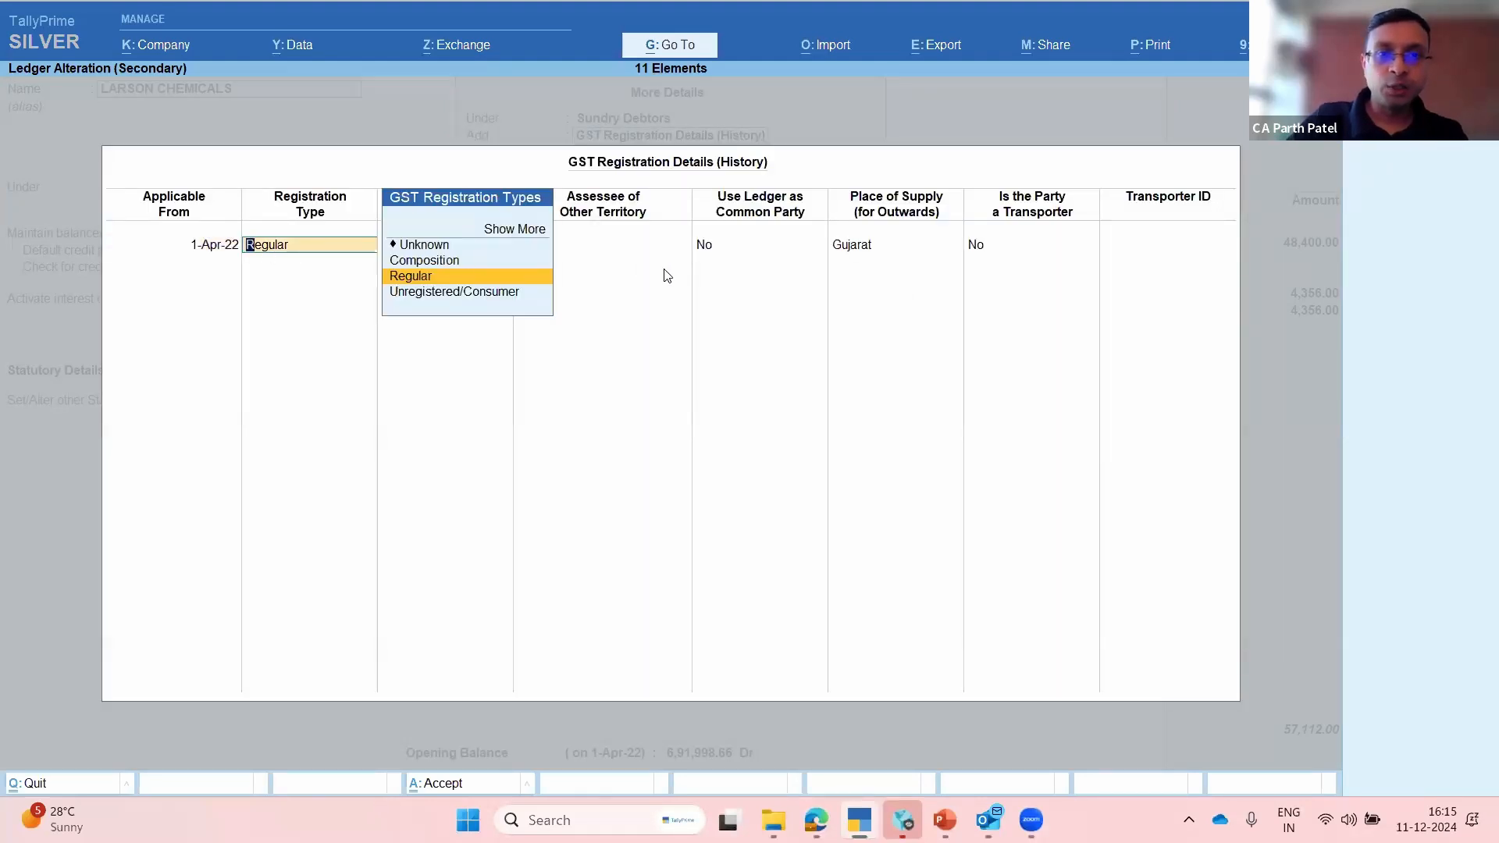
{"action": "key", "text": "Return"}
{"action": "key", "text": "Return"}
{"action": "key", "text": "Return"}
{"action": "key", "text": "Return"}
{"action": "key", "text": "Return"}
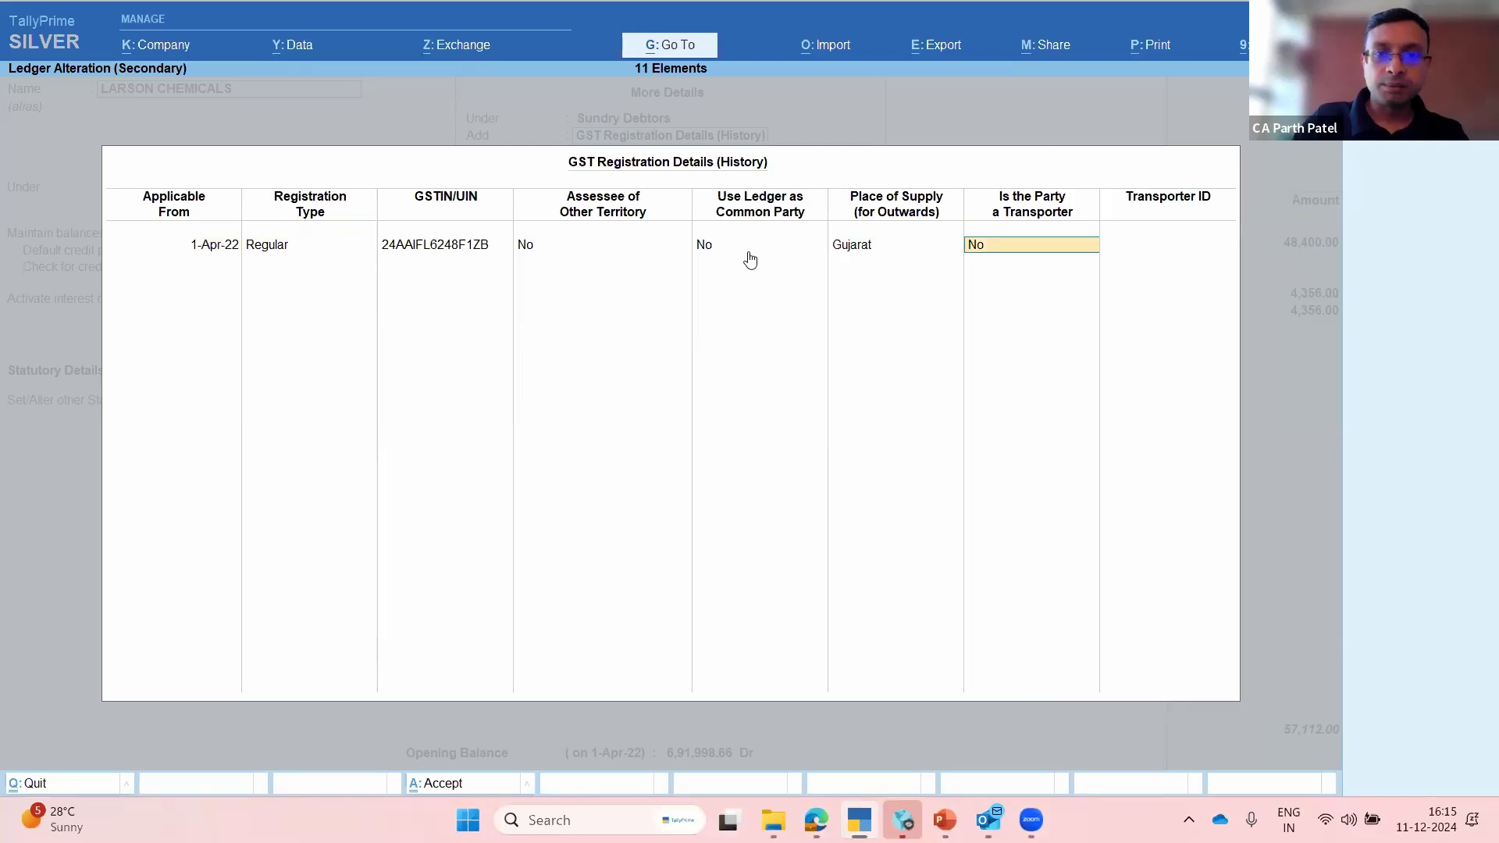
{"action": "key", "text": "Return"}
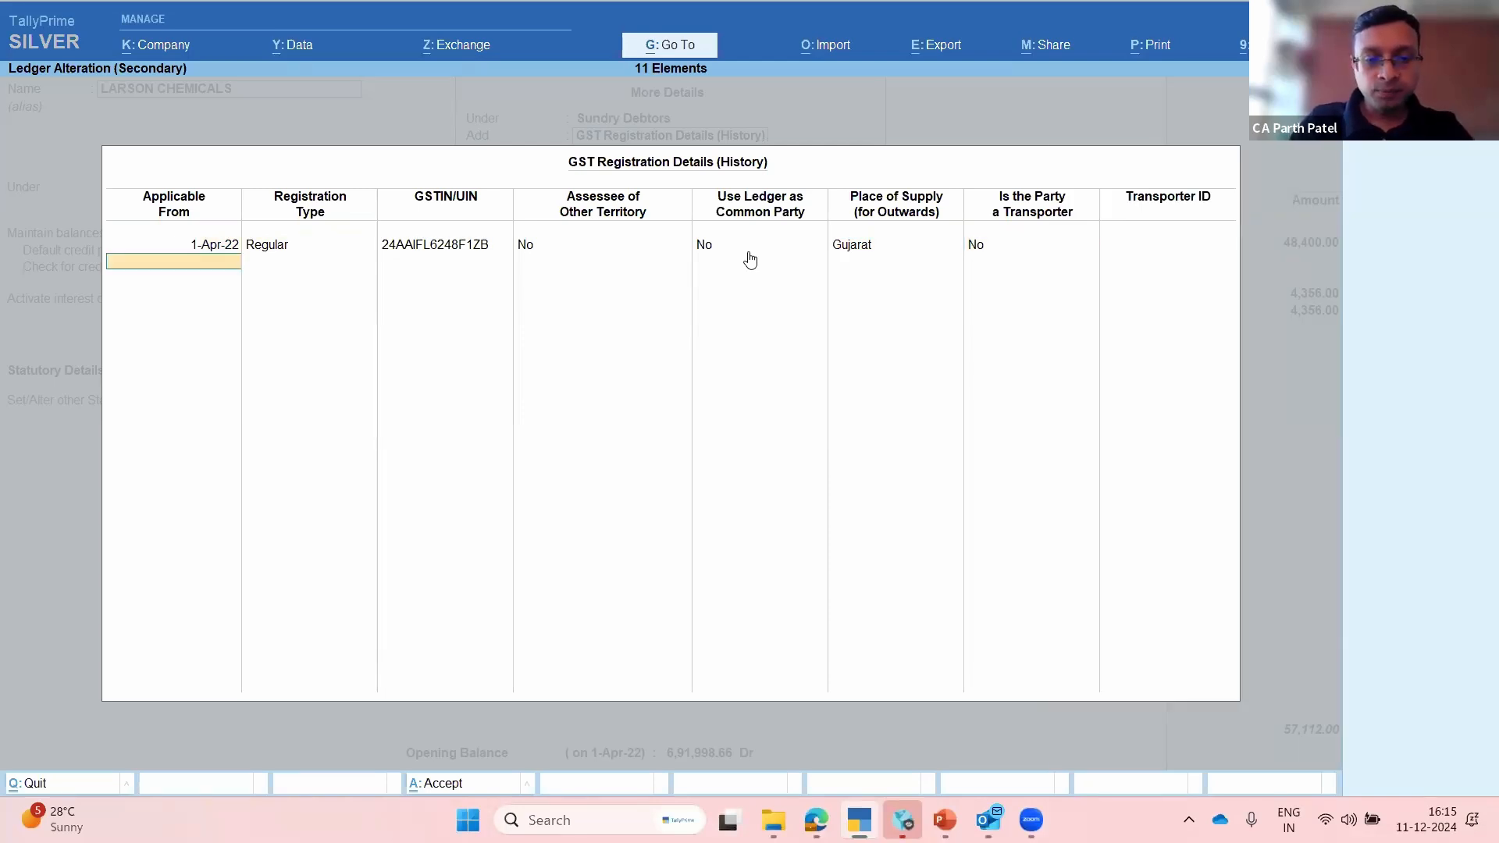
{"action": "type", "text": "15.jun"}
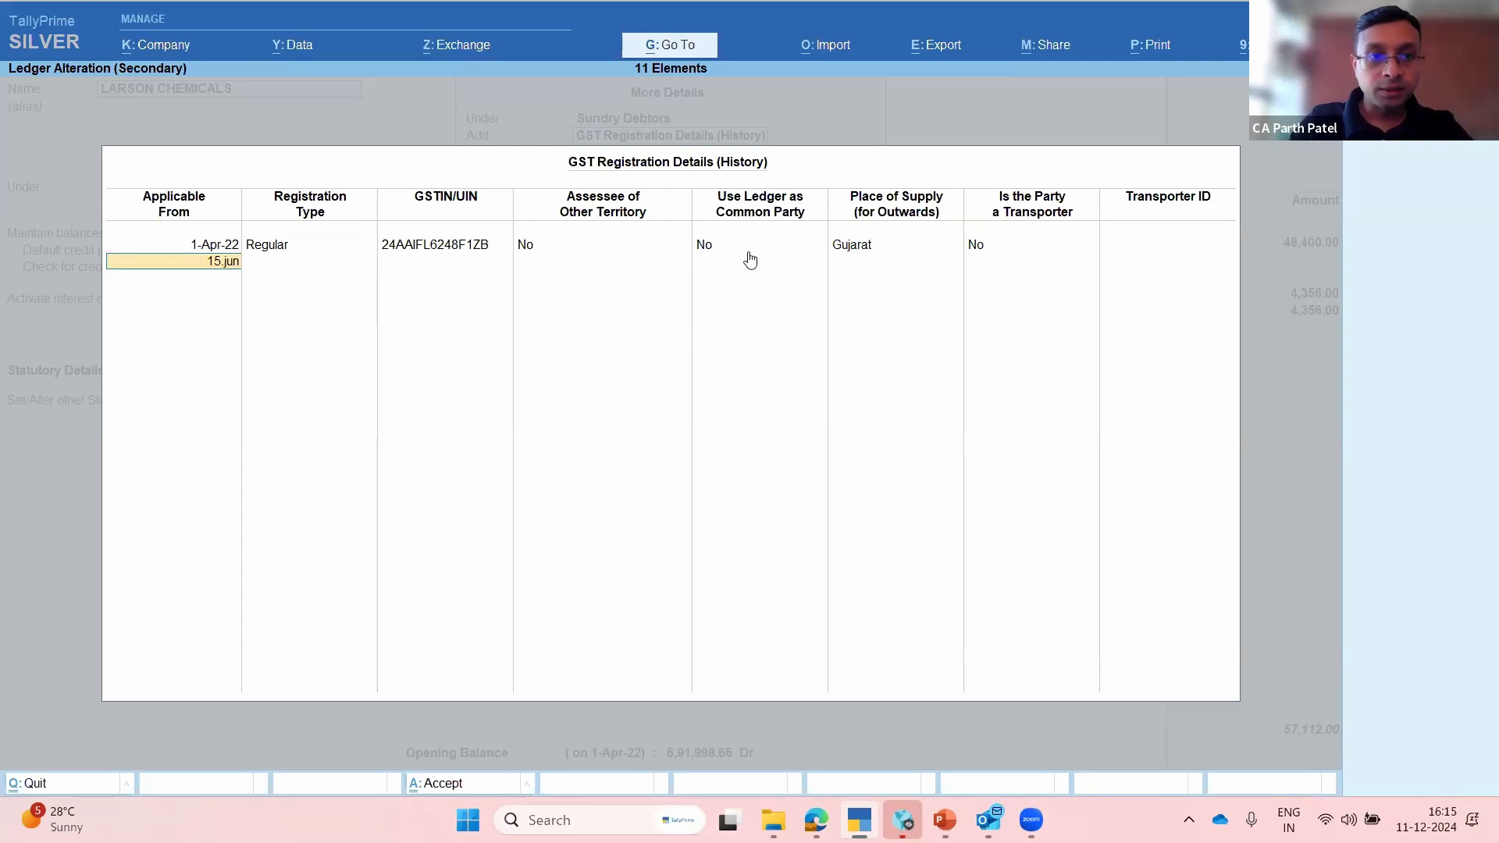
{"action": "type", "text": "e"}
{"action": "type", "text": ".23"}
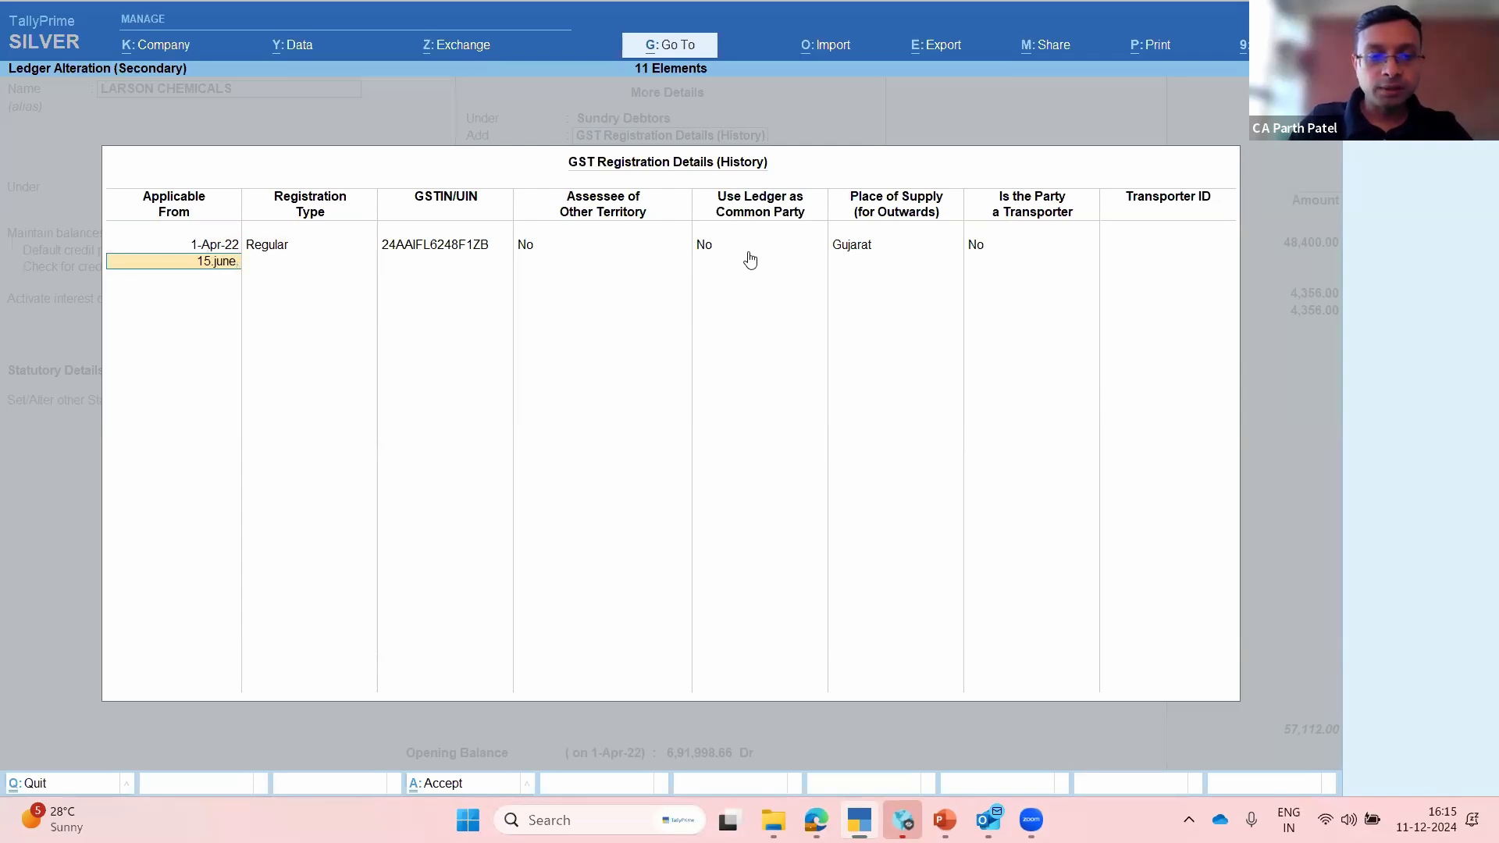
{"action": "key", "text": "Return"}
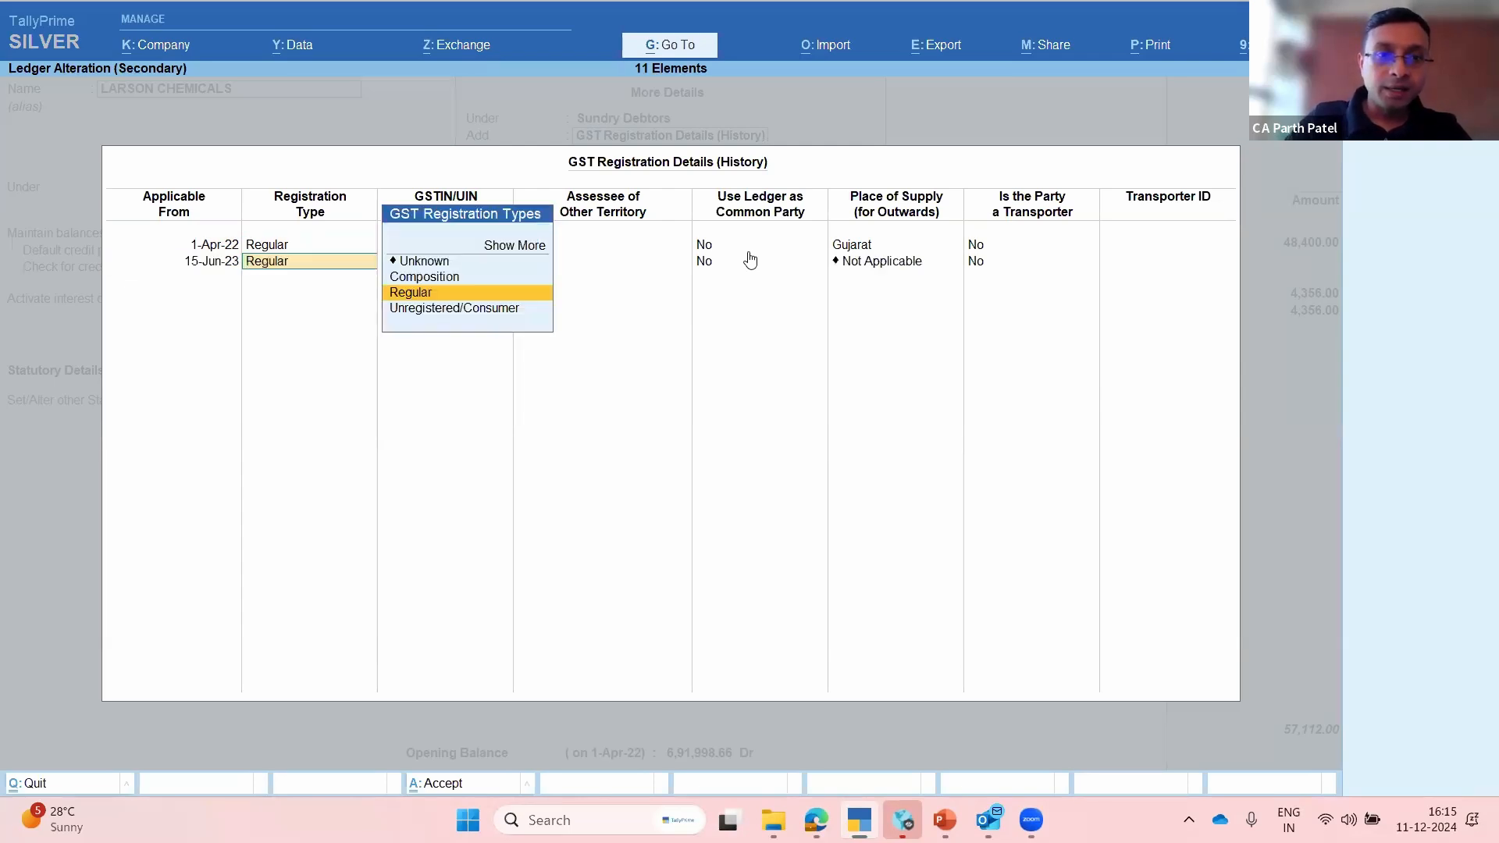
{"action": "key", "text": "Down"}
{"action": "key", "text": "Return"}
{"action": "key", "text": "Return"}
{"action": "key", "text": "Return"}
{"action": "key", "text": "Return"}
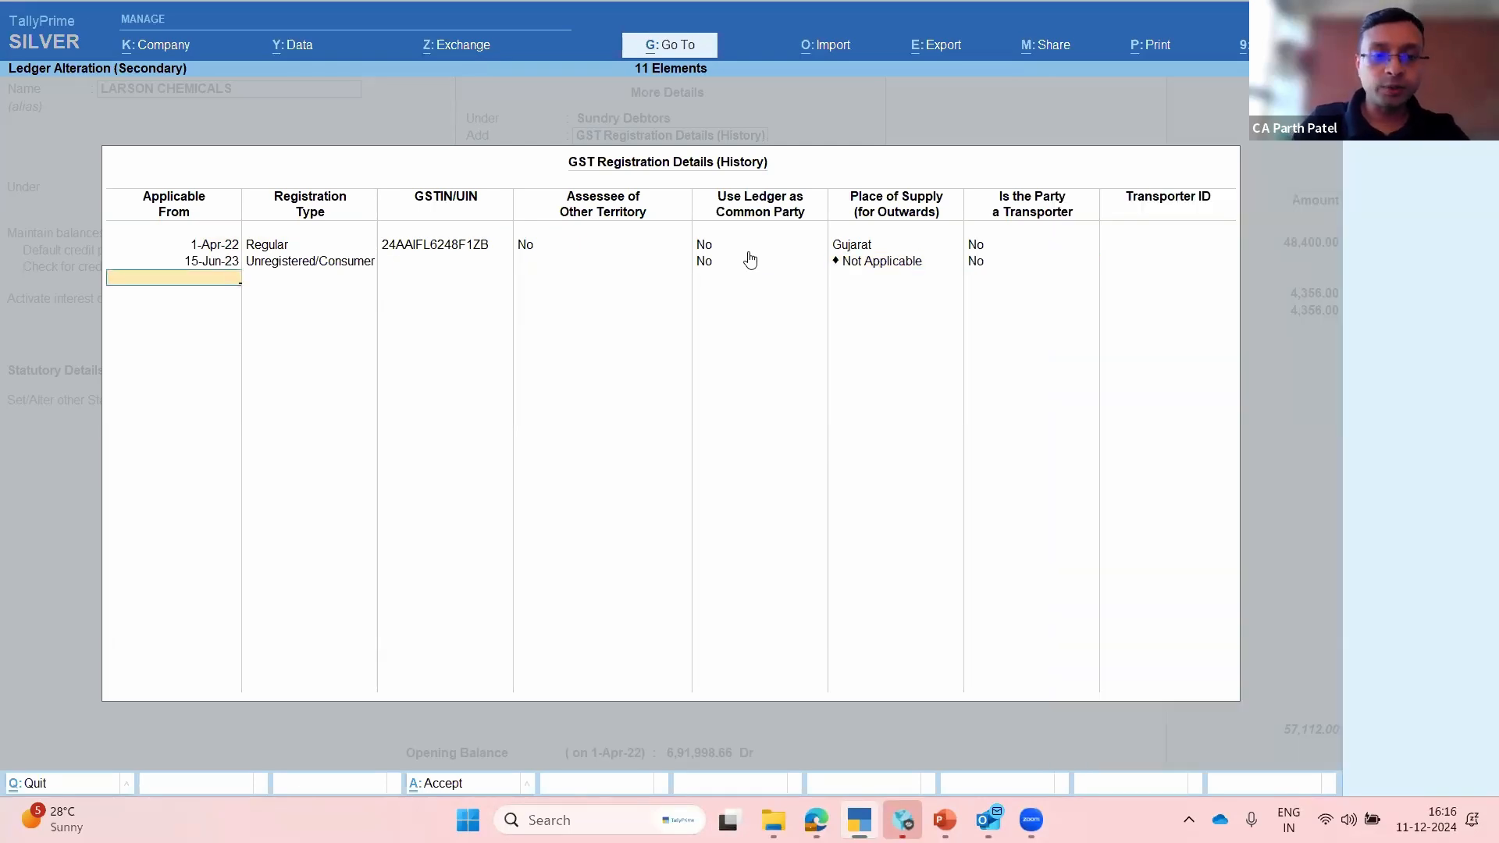
Step: Add a history entry applicable from 1-Sep-23 with the registration type Regular, leave its GSTIN blank and exit the registration history
{"action": "type", "text": "sept"}
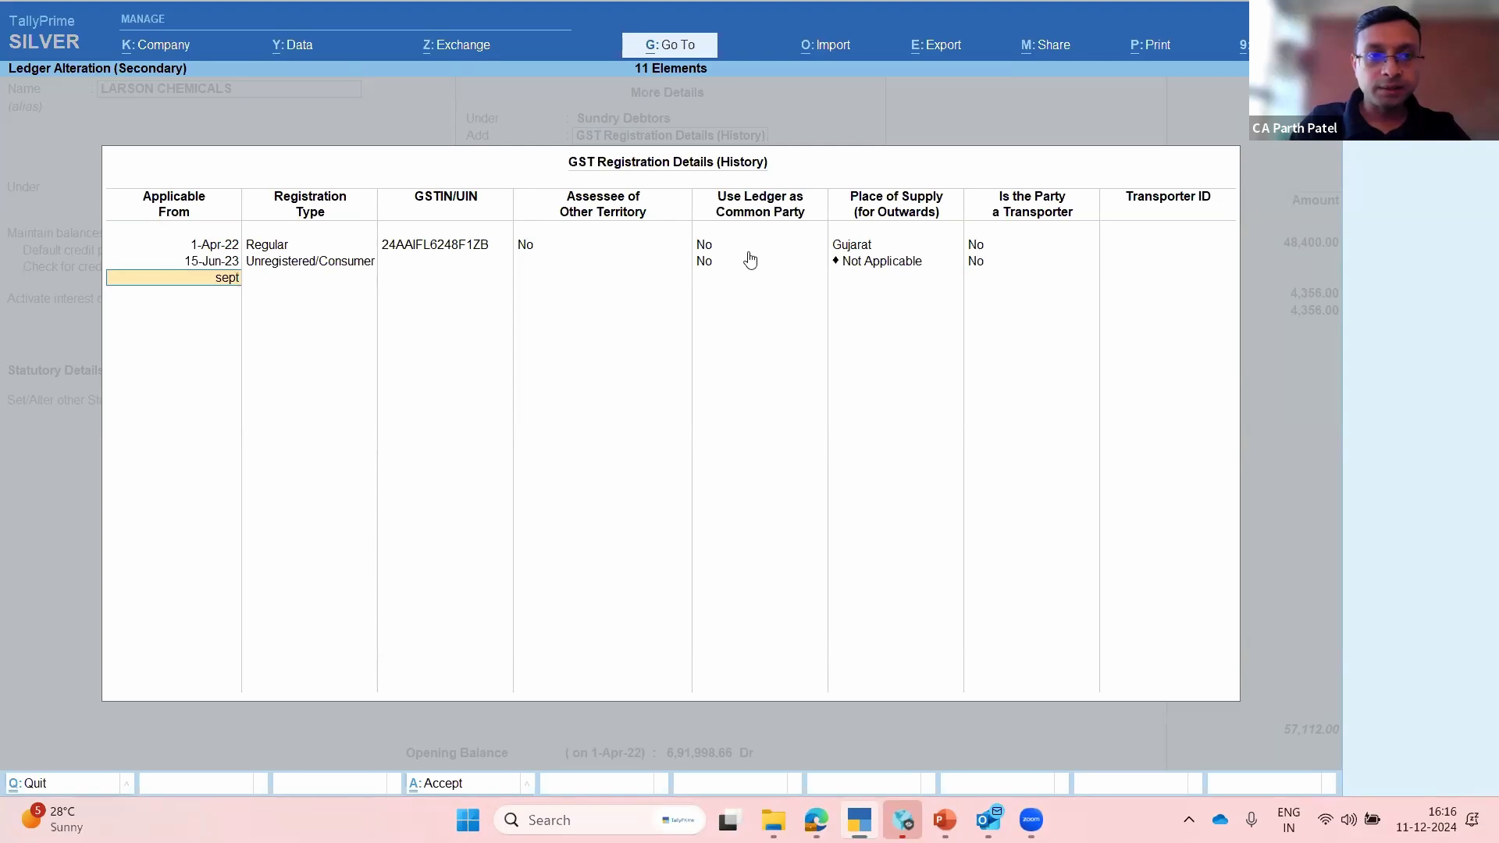
{"action": "type", "text": "23"}
{"action": "key", "text": "Return"}
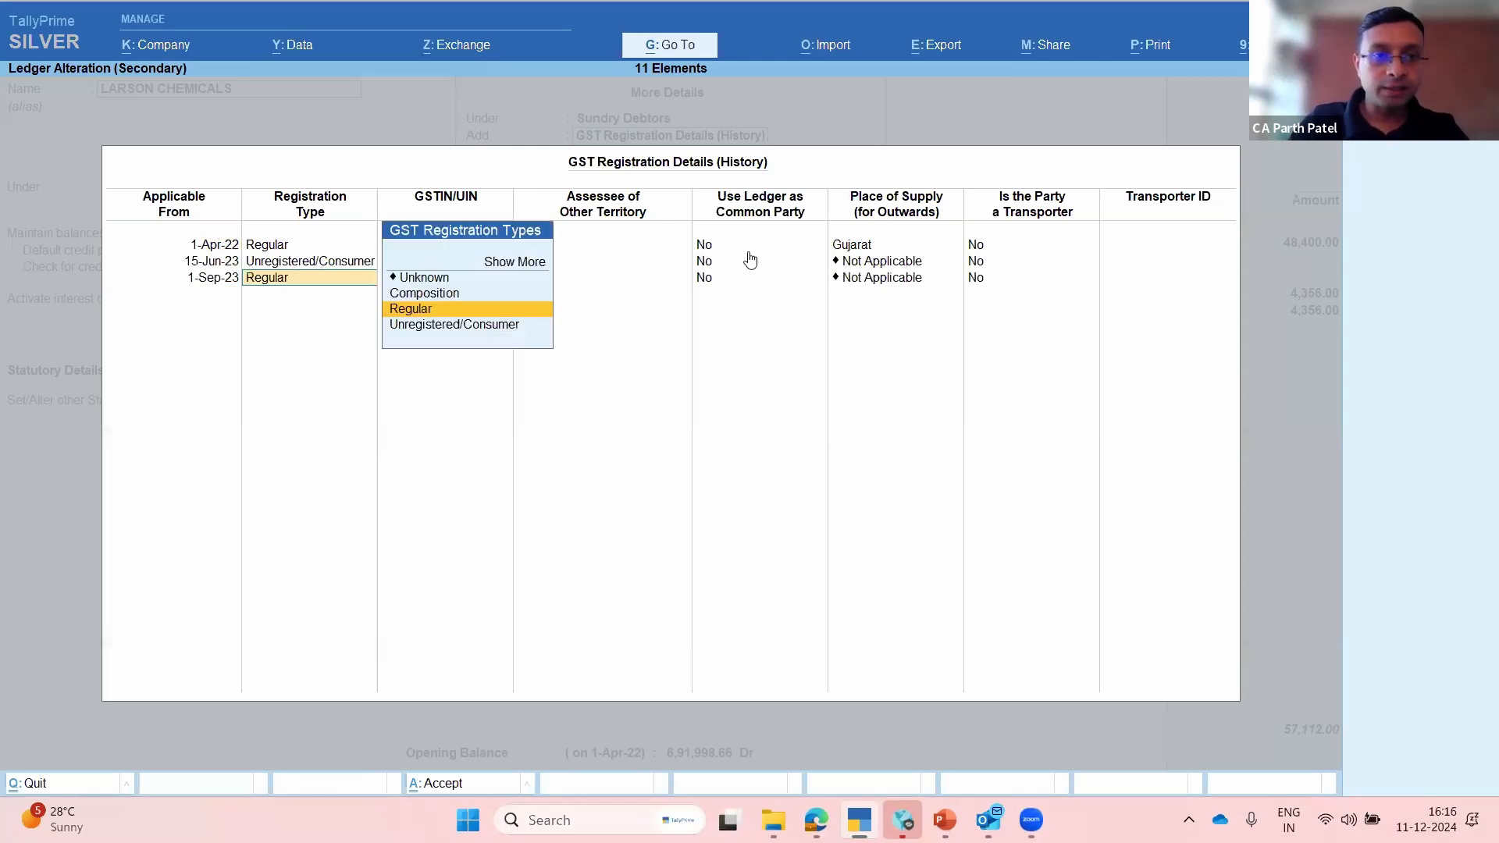
{"action": "key", "text": "Return"}
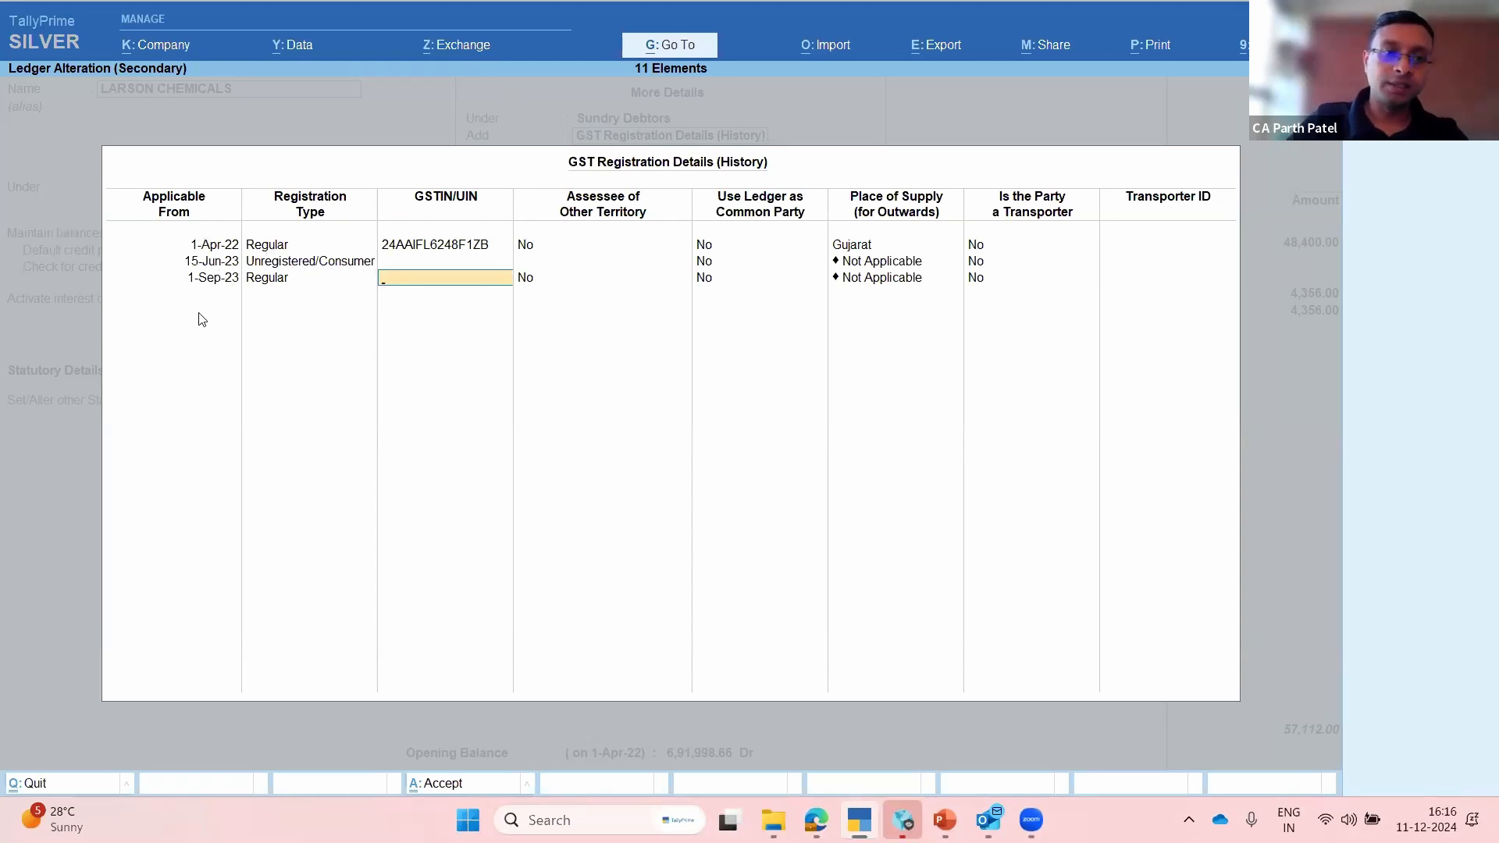
{"action": "key", "text": "Escape"}
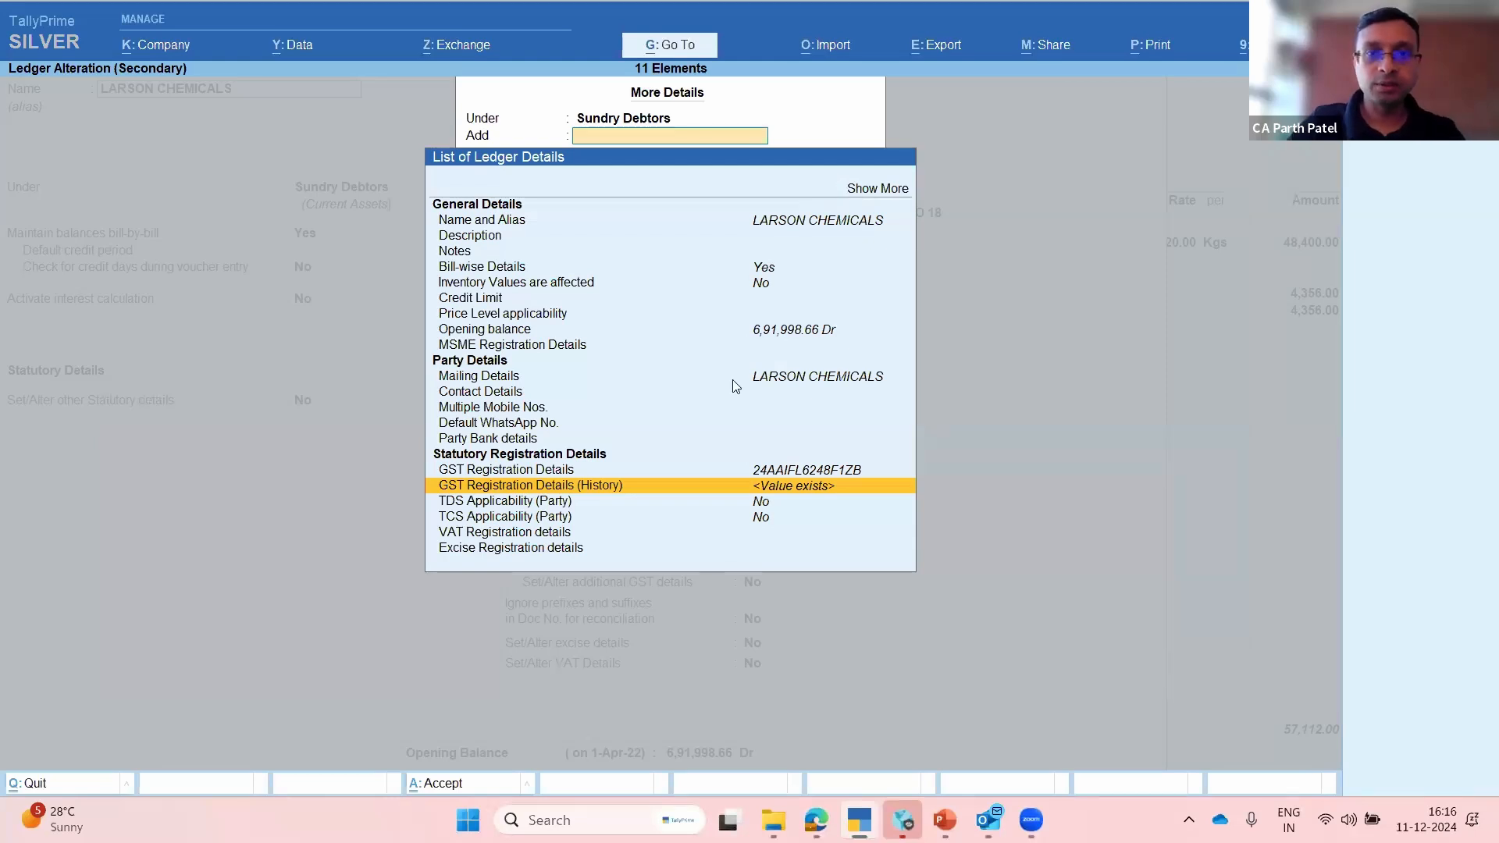
{"action": "key", "text": "alt+Tab"}
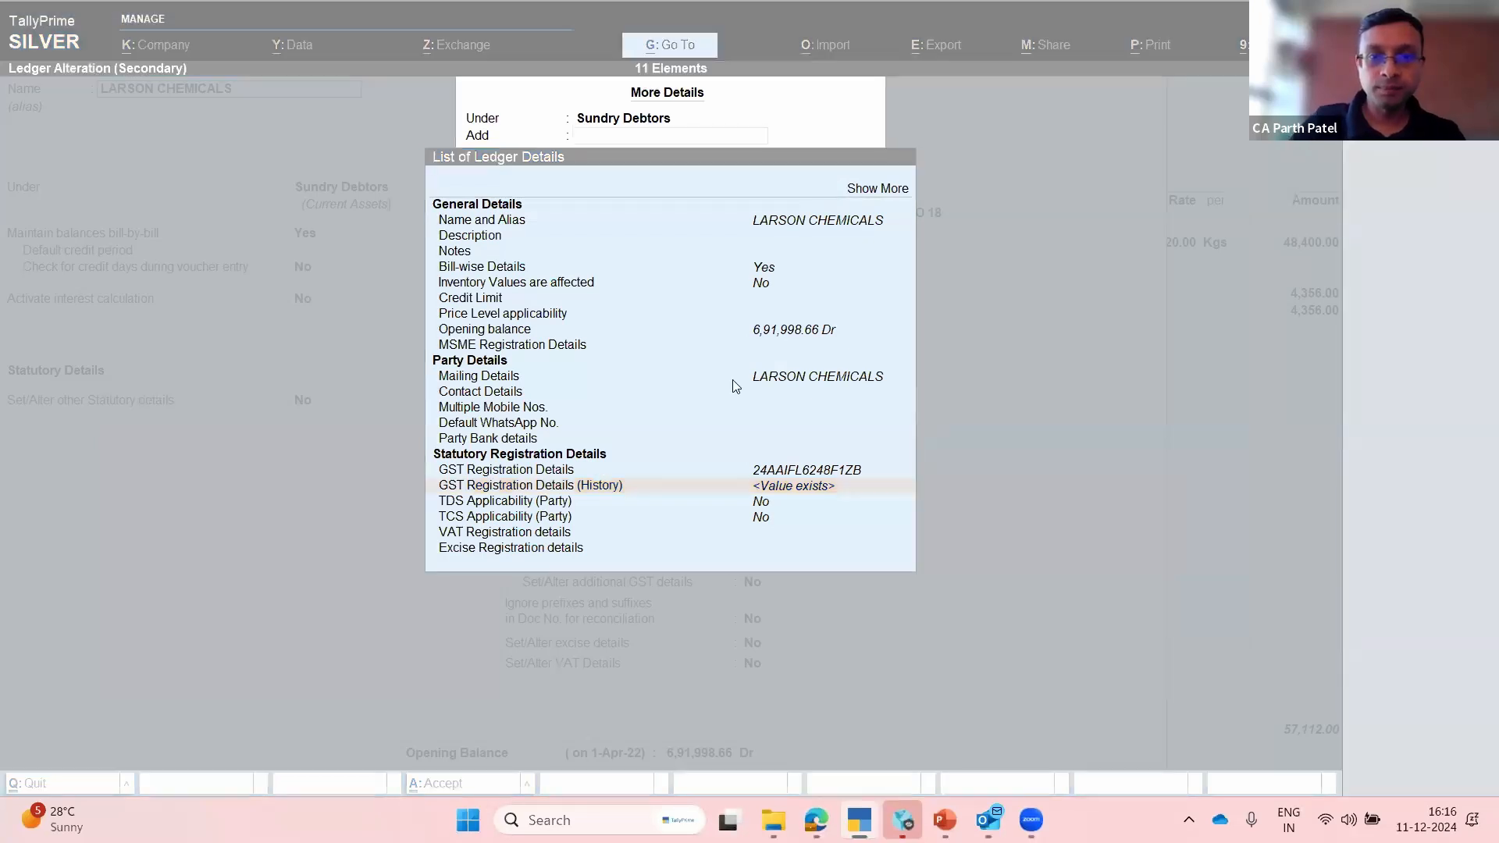
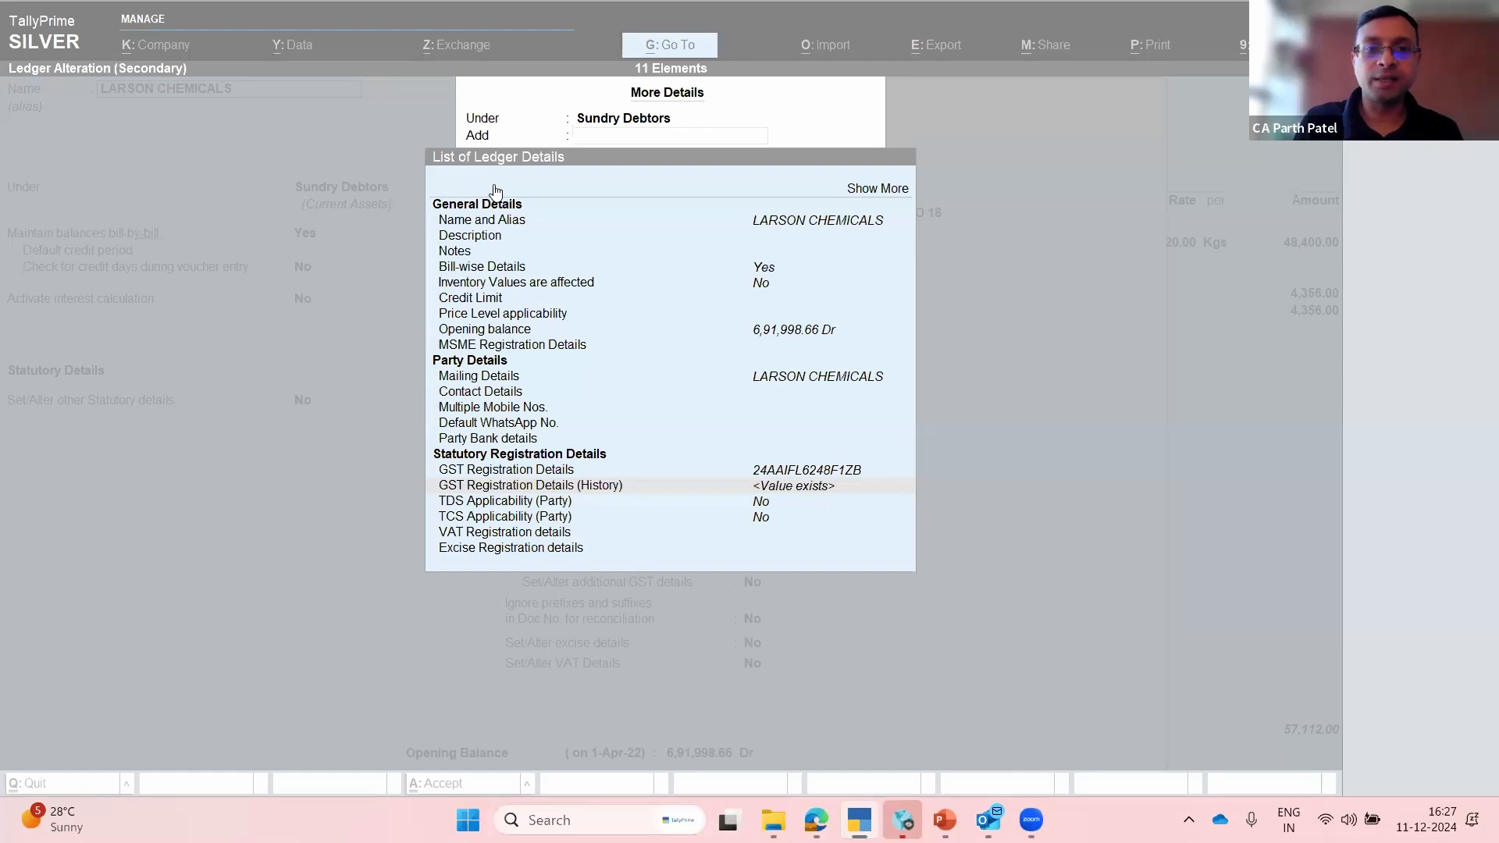
Step: Quit the LARSON CHEMICALS ledger alteration without saving and back out of GSTR-1 to the GST Reports
{"action": "left_click", "coordinate": [1029, 328]}
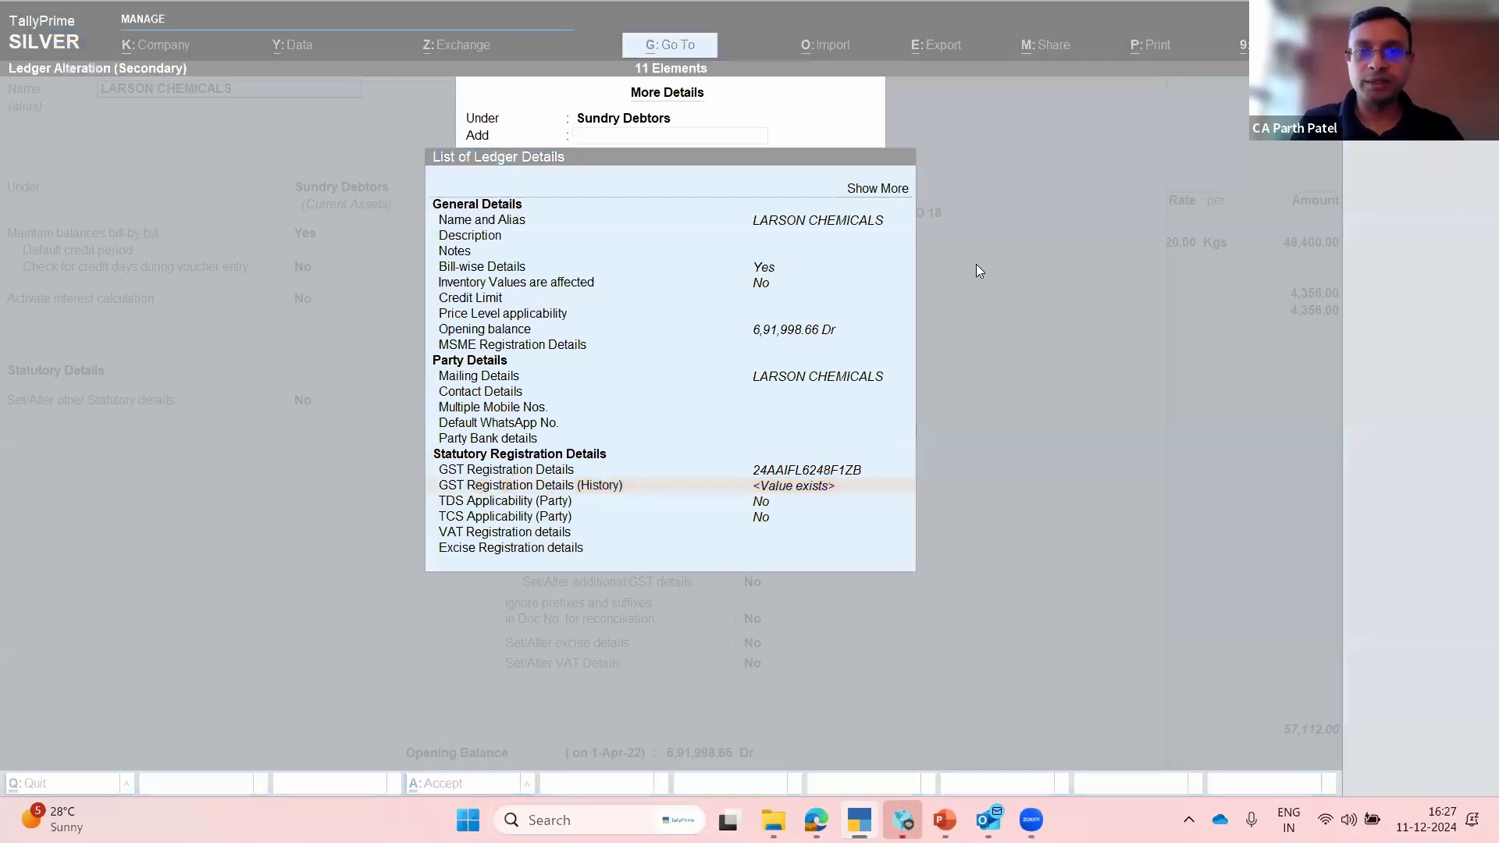
{"action": "key", "text": "Escape"}
{"action": "key", "text": "Escape"}
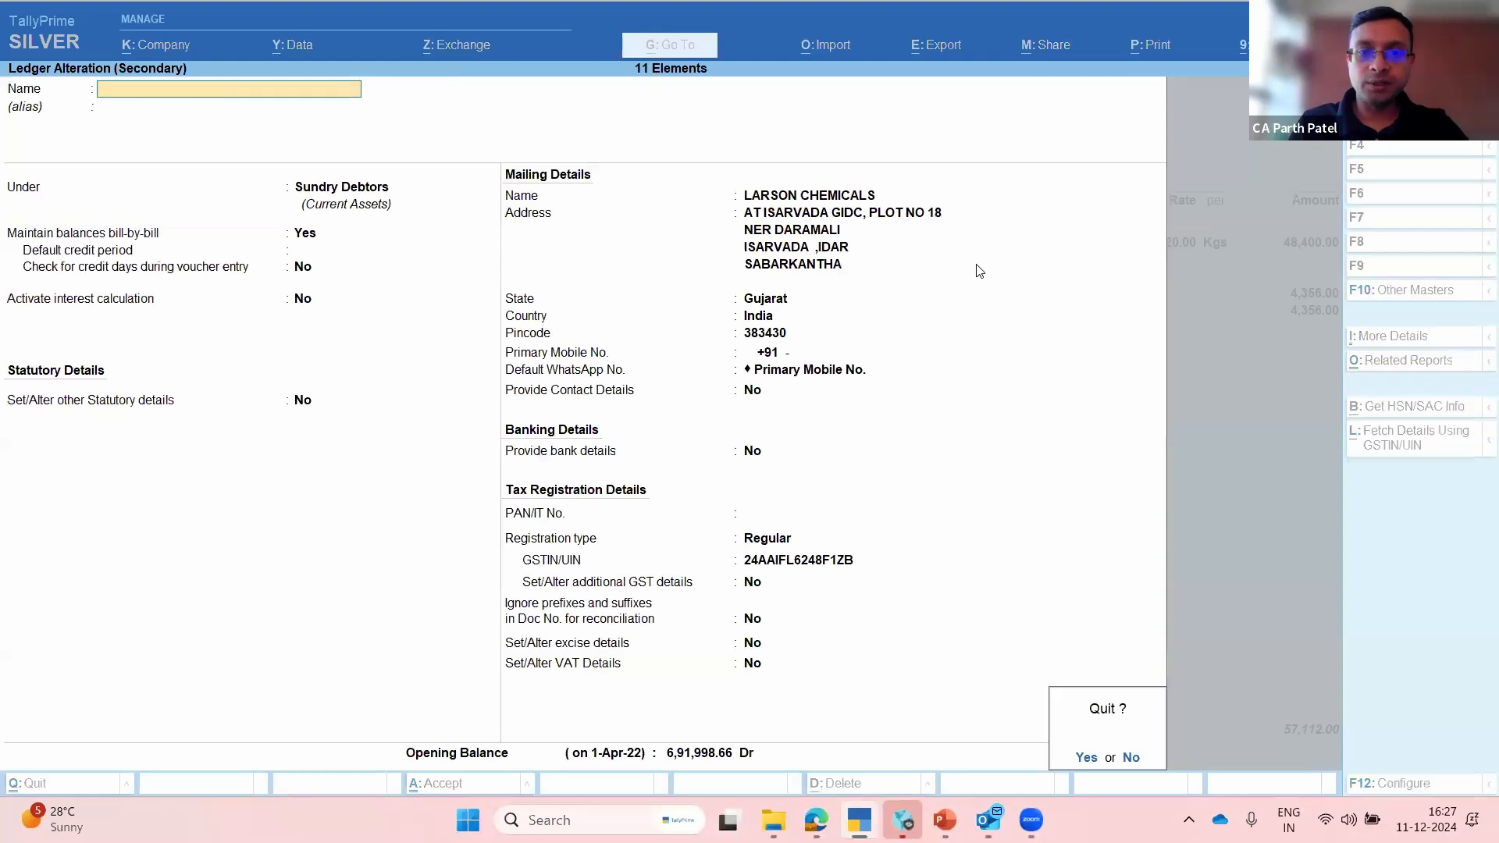
{"action": "key", "text": "y"}
{"action": "key", "text": "Escape"}
{"action": "key", "text": "Escape"}
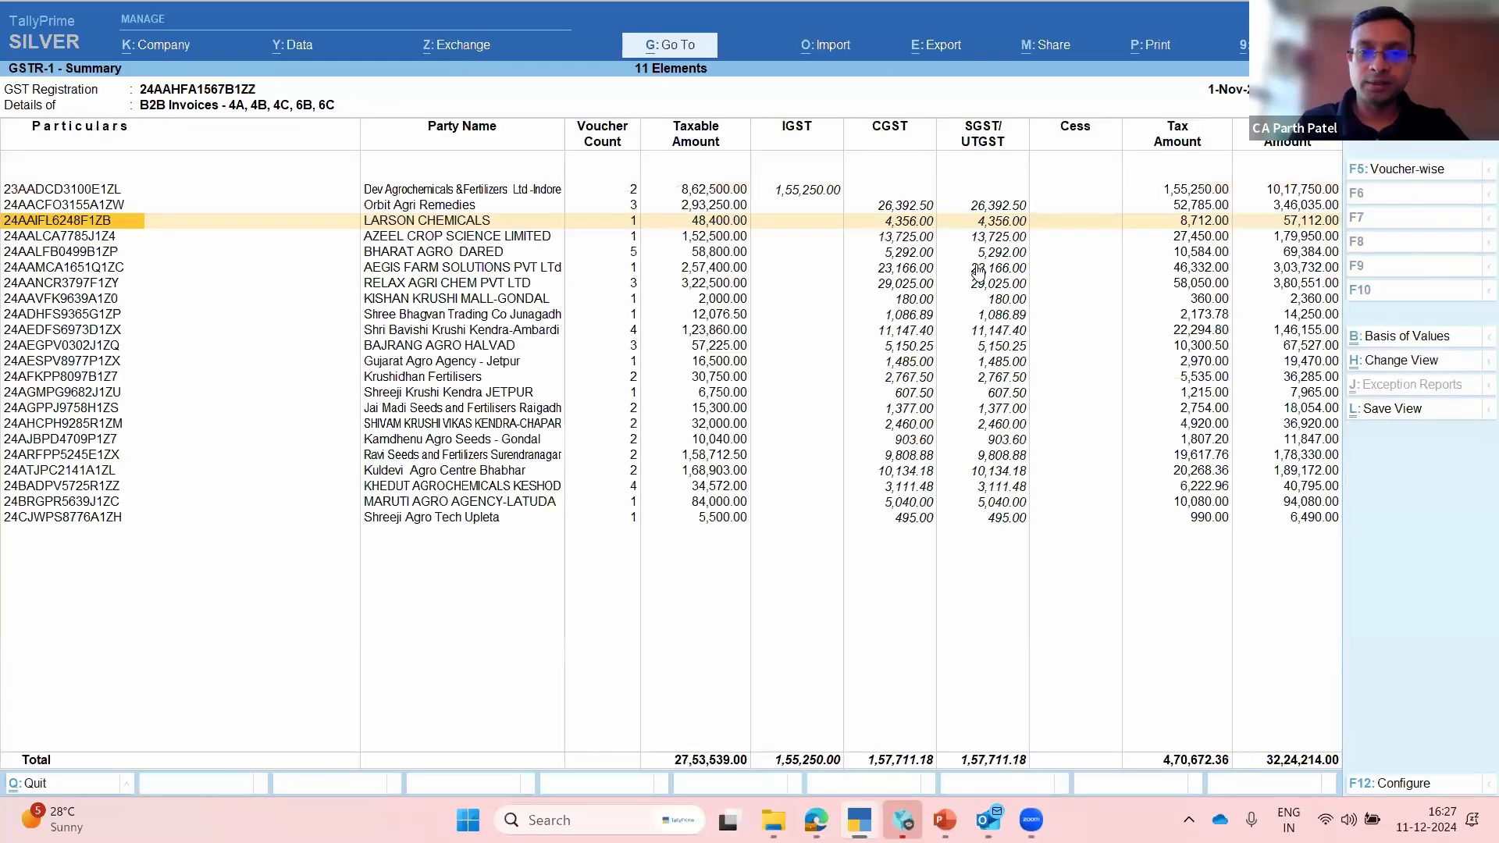
{"action": "key", "text": "Escape"}
{"action": "key", "text": "Escape"}
{"action": "key", "text": "Down"}
{"action": "key", "text": "Down"}
{"action": "key", "text": "Down"}
{"action": "key", "text": "Down"}
{"action": "key", "text": "Down"}
{"action": "key", "text": "Down"}
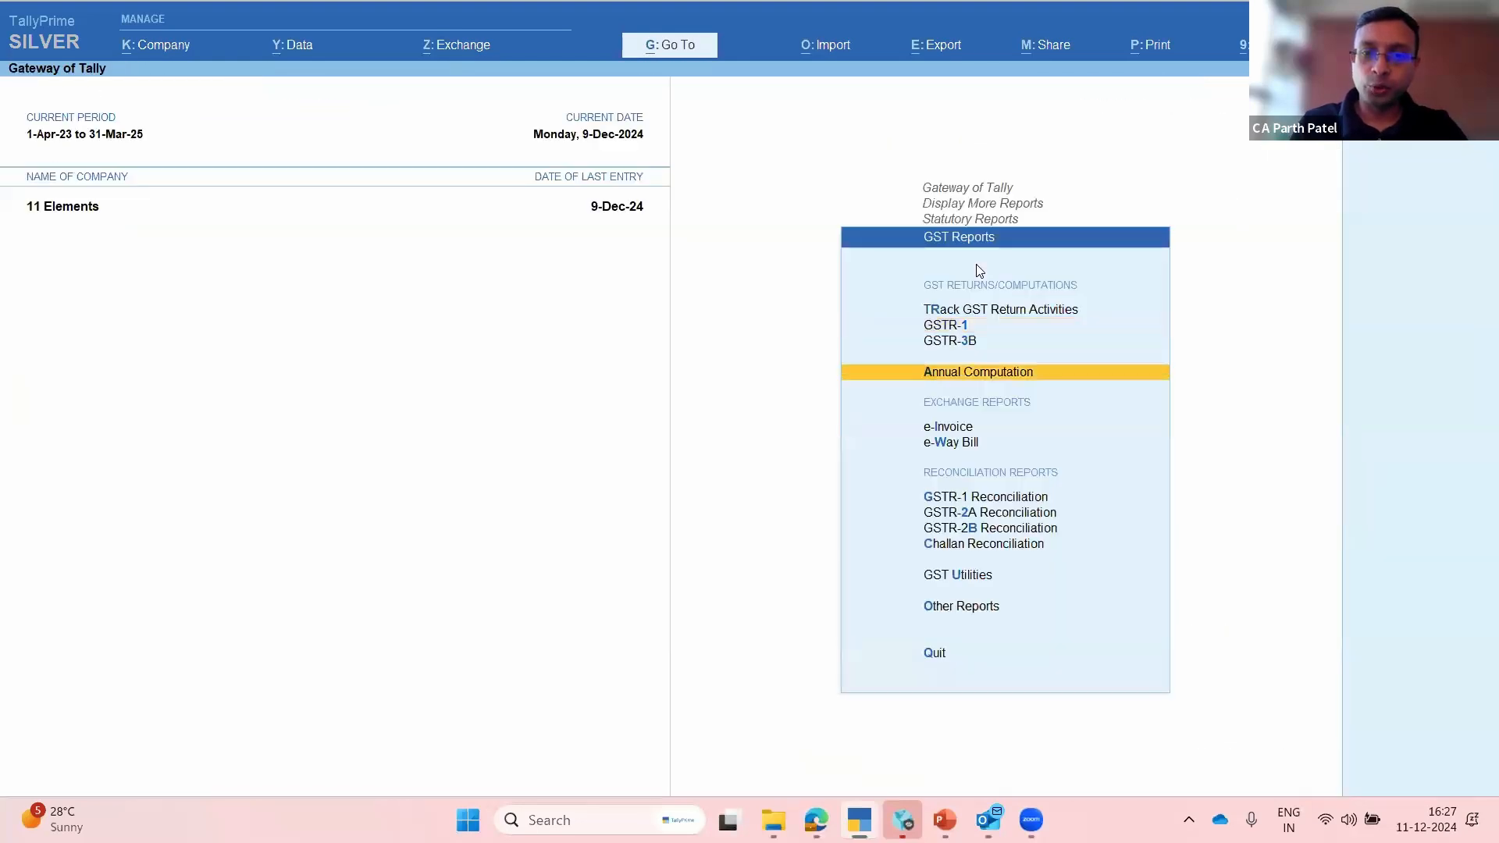
{"action": "key", "text": "Down"}
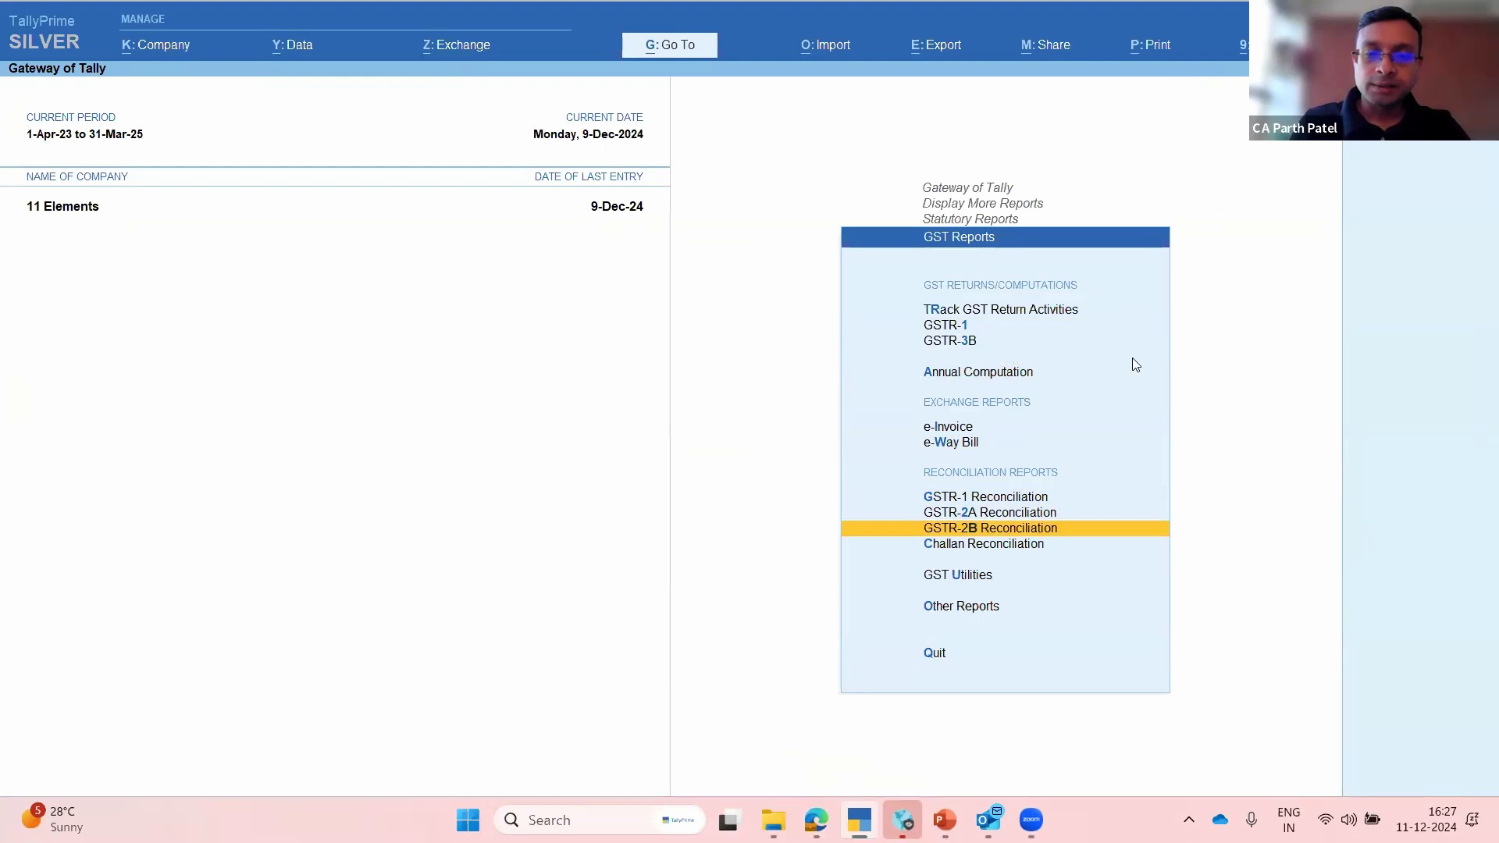
{"action": "key", "text": "Return"}
{"action": "key", "text": "alt+Tab"}
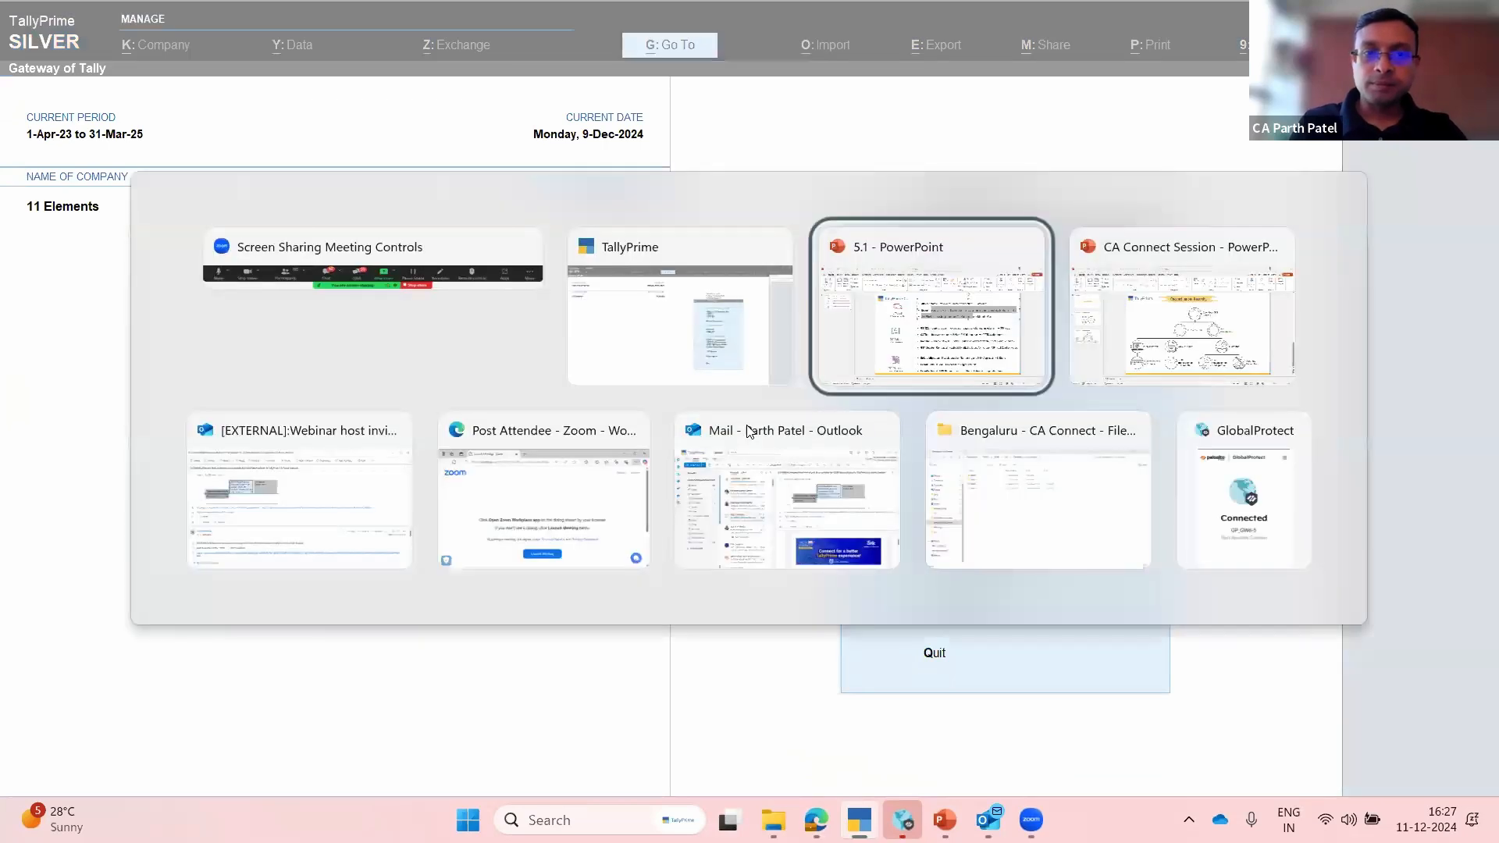
{"action": "key", "text": "shift+Tab"}
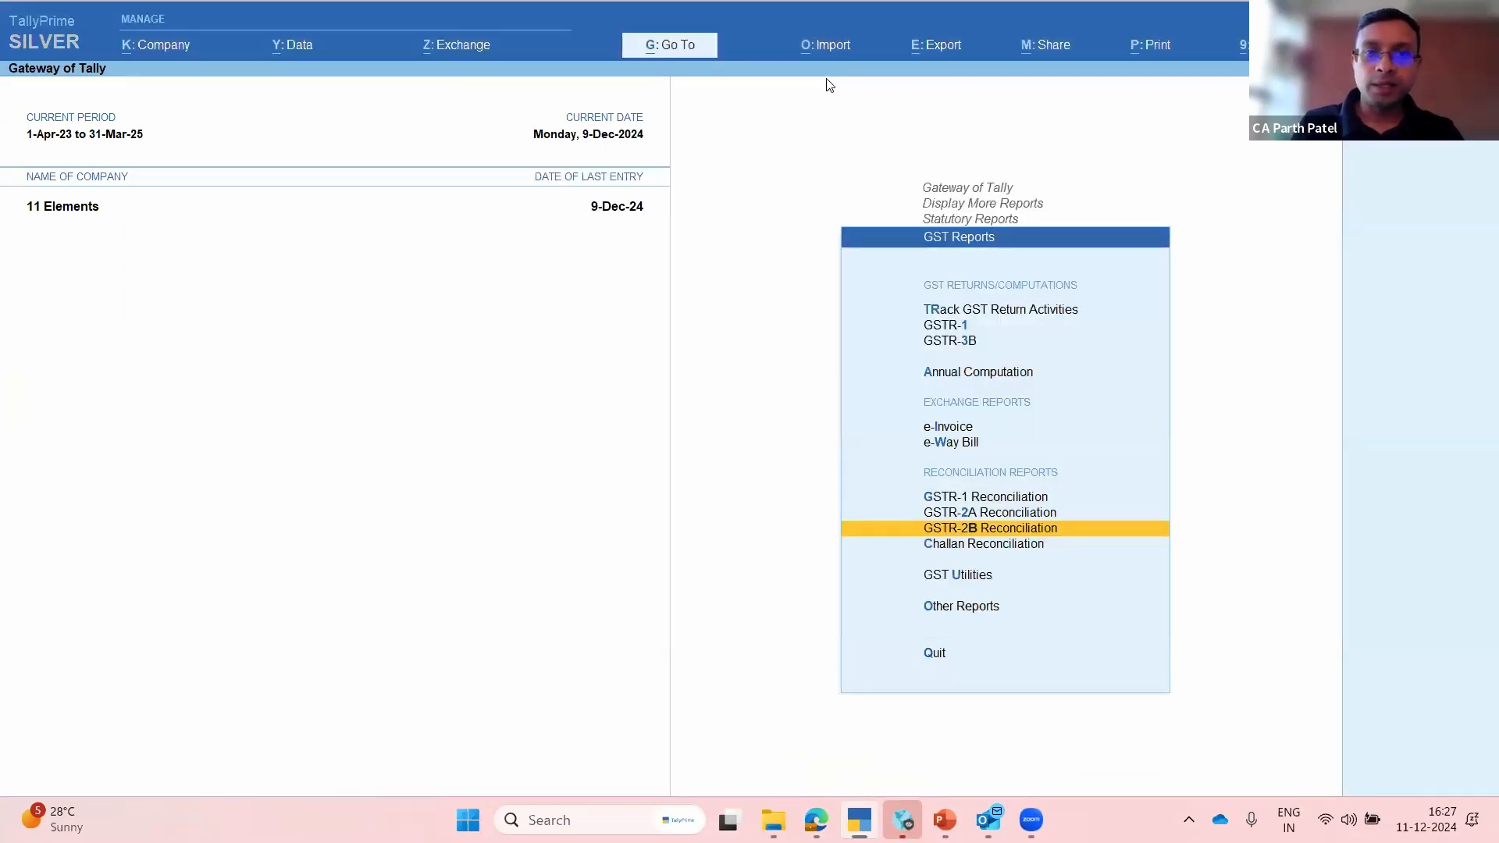
{"action": "key", "text": "Return"}
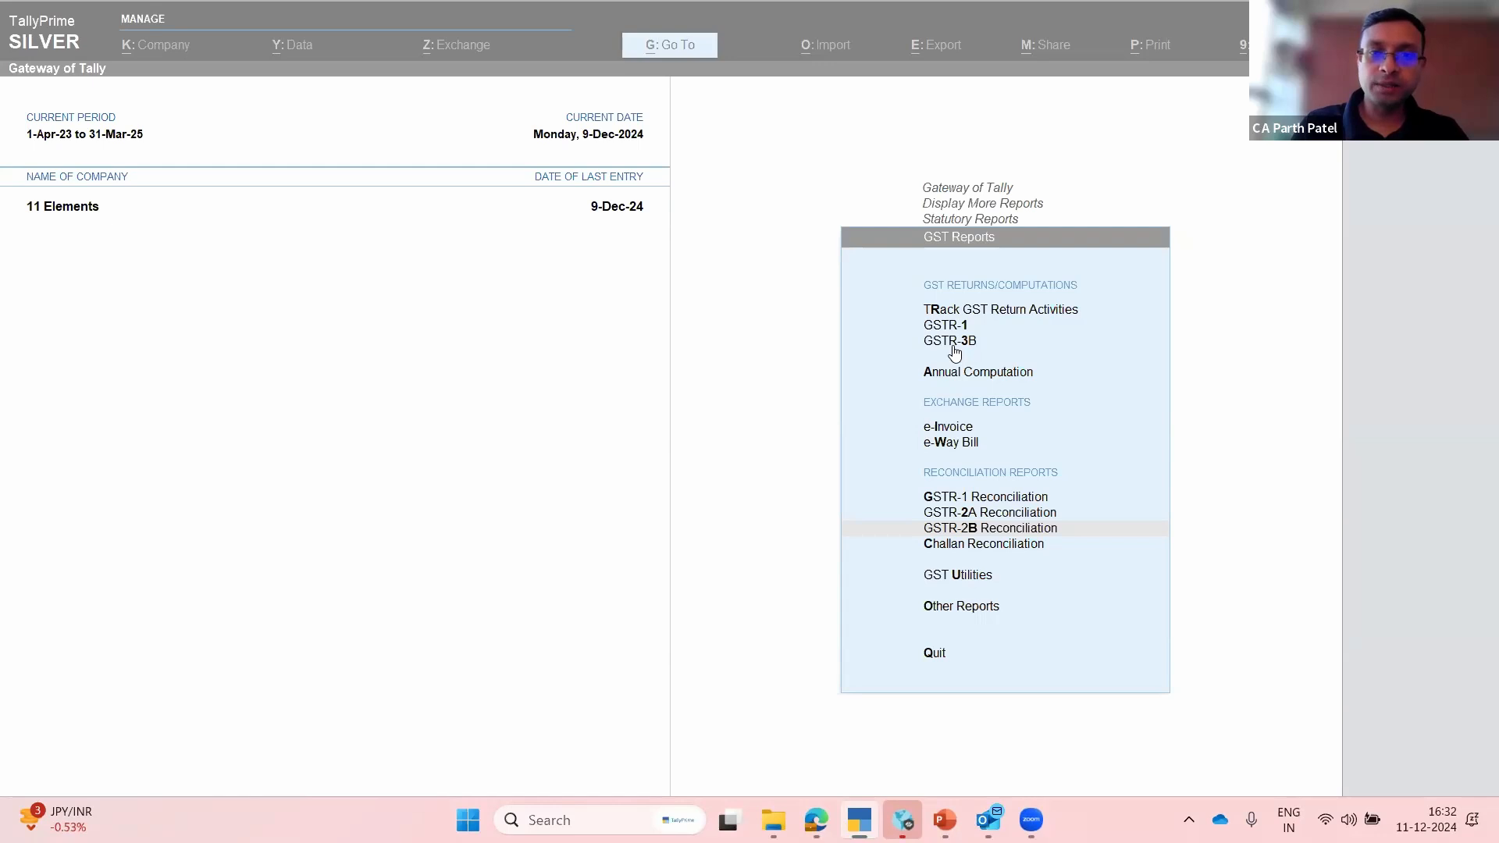
{"action": "left_click", "coordinate": [779, 310]}
{"action": "key", "text": "Up"}
{"action": "key", "text": "Up"}
{"action": "key", "text": "Up"}
{"action": "key", "text": "Up"}
{"action": "key", "text": "Up"}
{"action": "key", "text": "Up"}
{"action": "key", "text": "Up"}
{"action": "key", "text": "Up"}
{"action": "key", "text": "Up"}
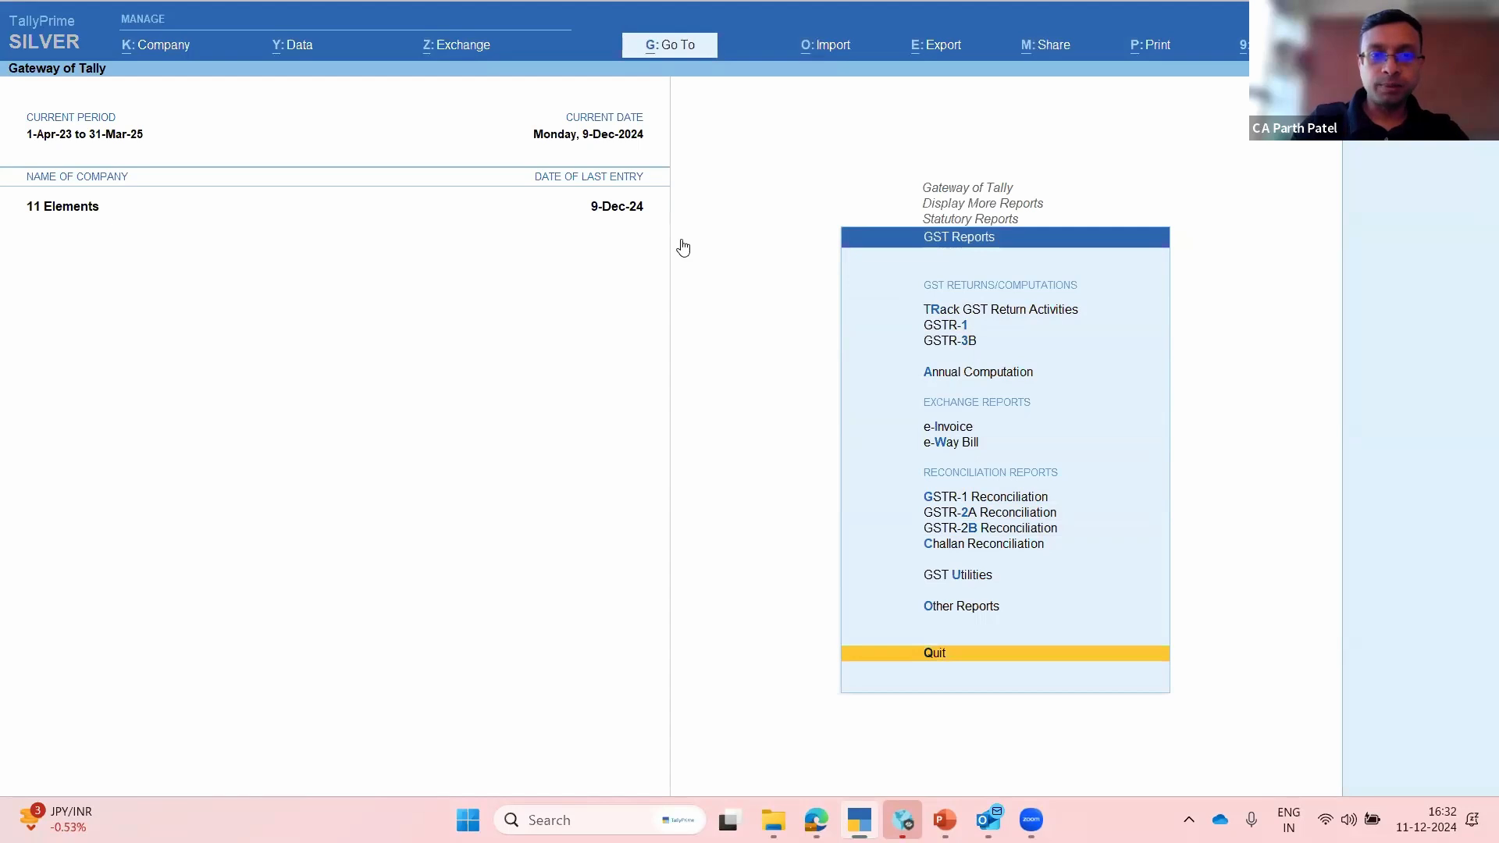
Step: Open the Validate Party GSTIN/UIN report for the Sundry Creditors group with all ledgers included
{"action": "key", "text": "alt+g"}
{"action": "type", "text": "Validate"}
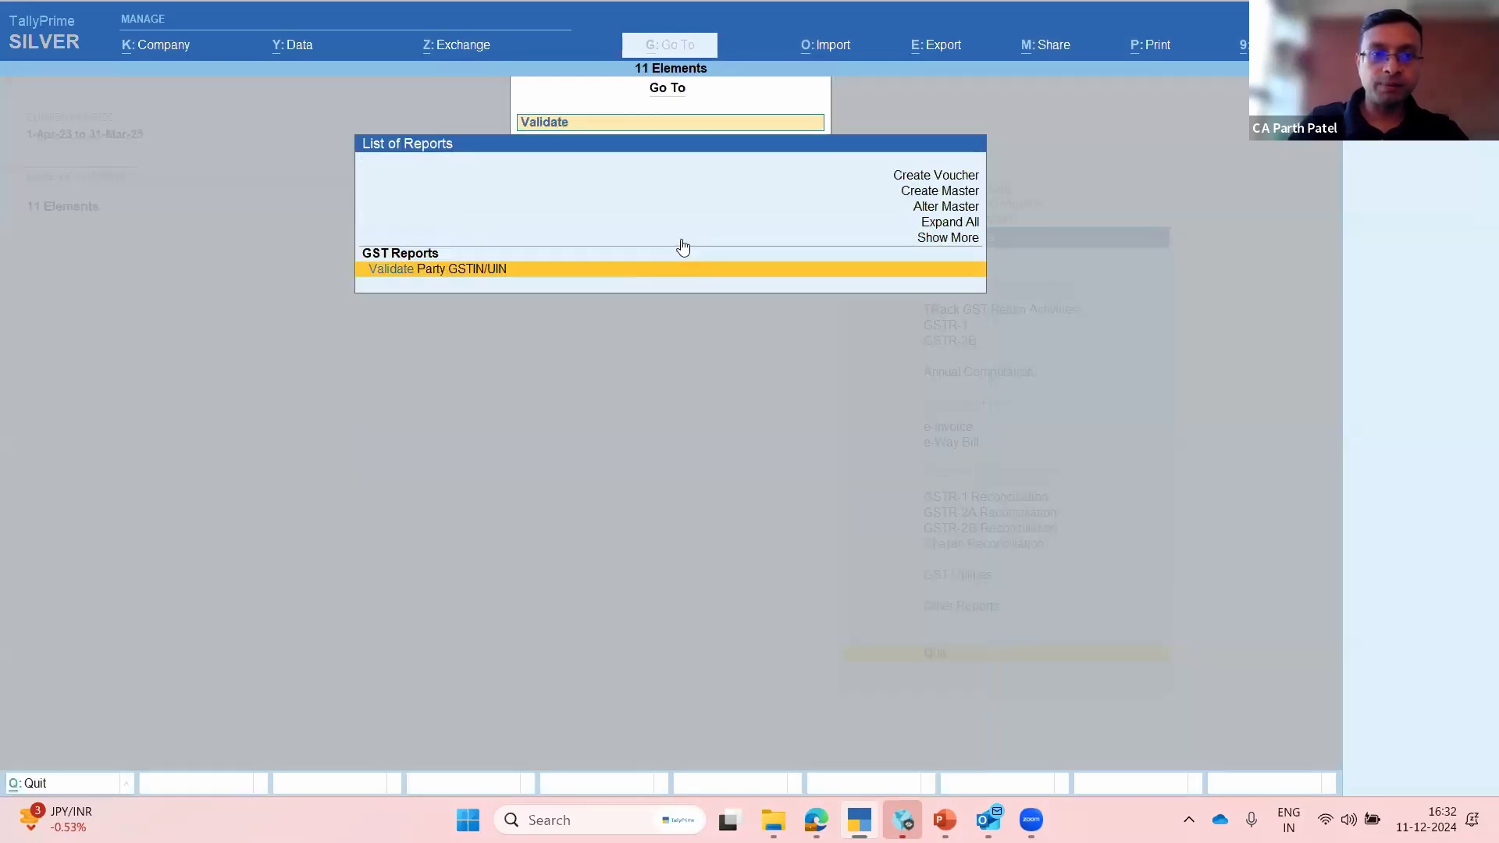
{"action": "key", "text": "Return"}
{"action": "type", "text": "sundr"}
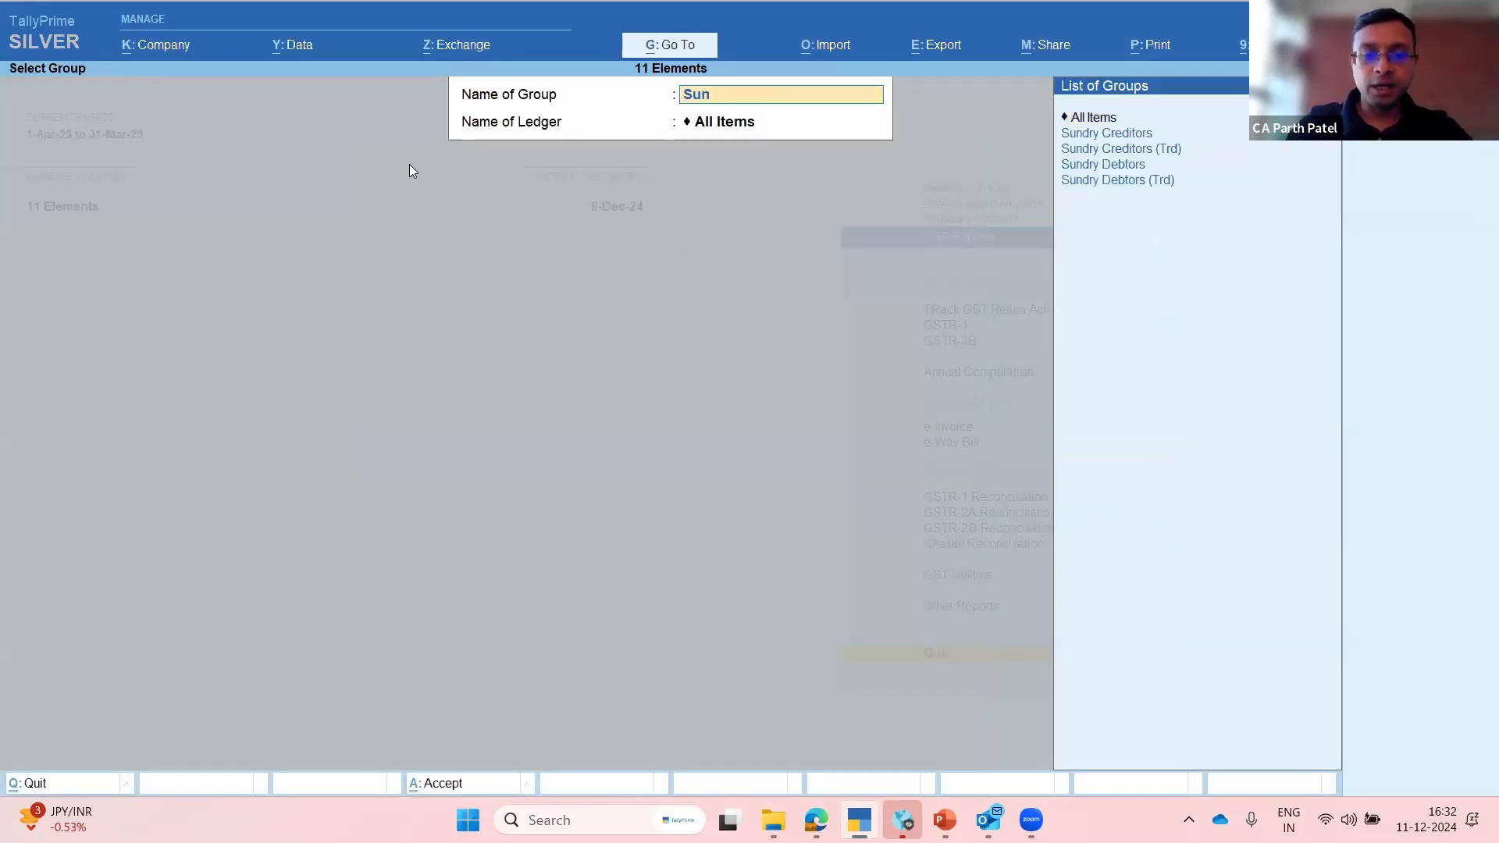
{"action": "key", "text": "Return"}
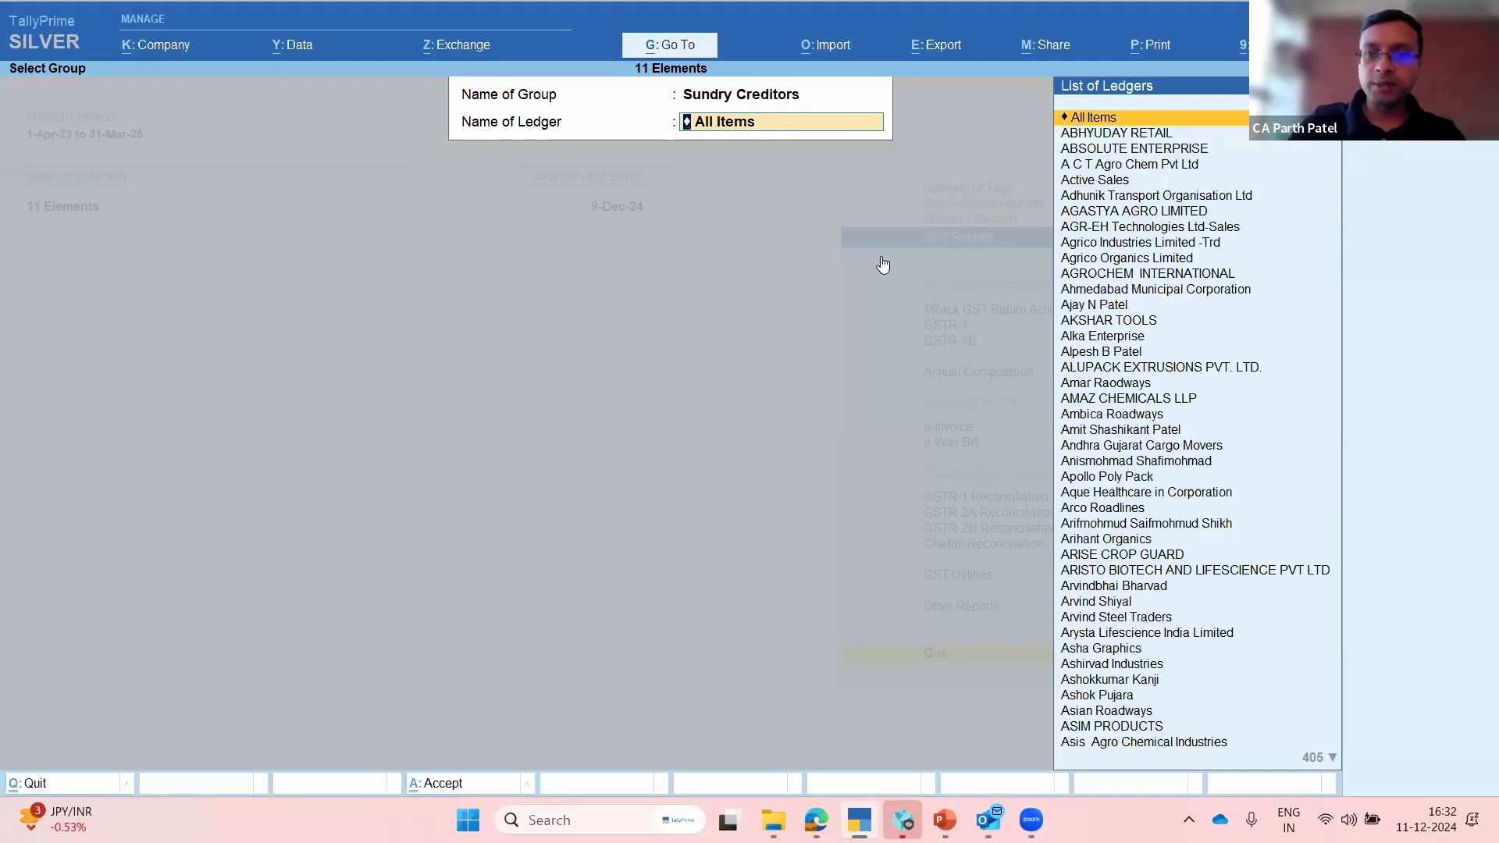
{"action": "key", "text": "Return"}
Step: Fetch the party details using GSTIN/UIN for the correct GSTINs only and dismiss the exchange summary
{"action": "left_click", "coordinate": [1423, 471]}
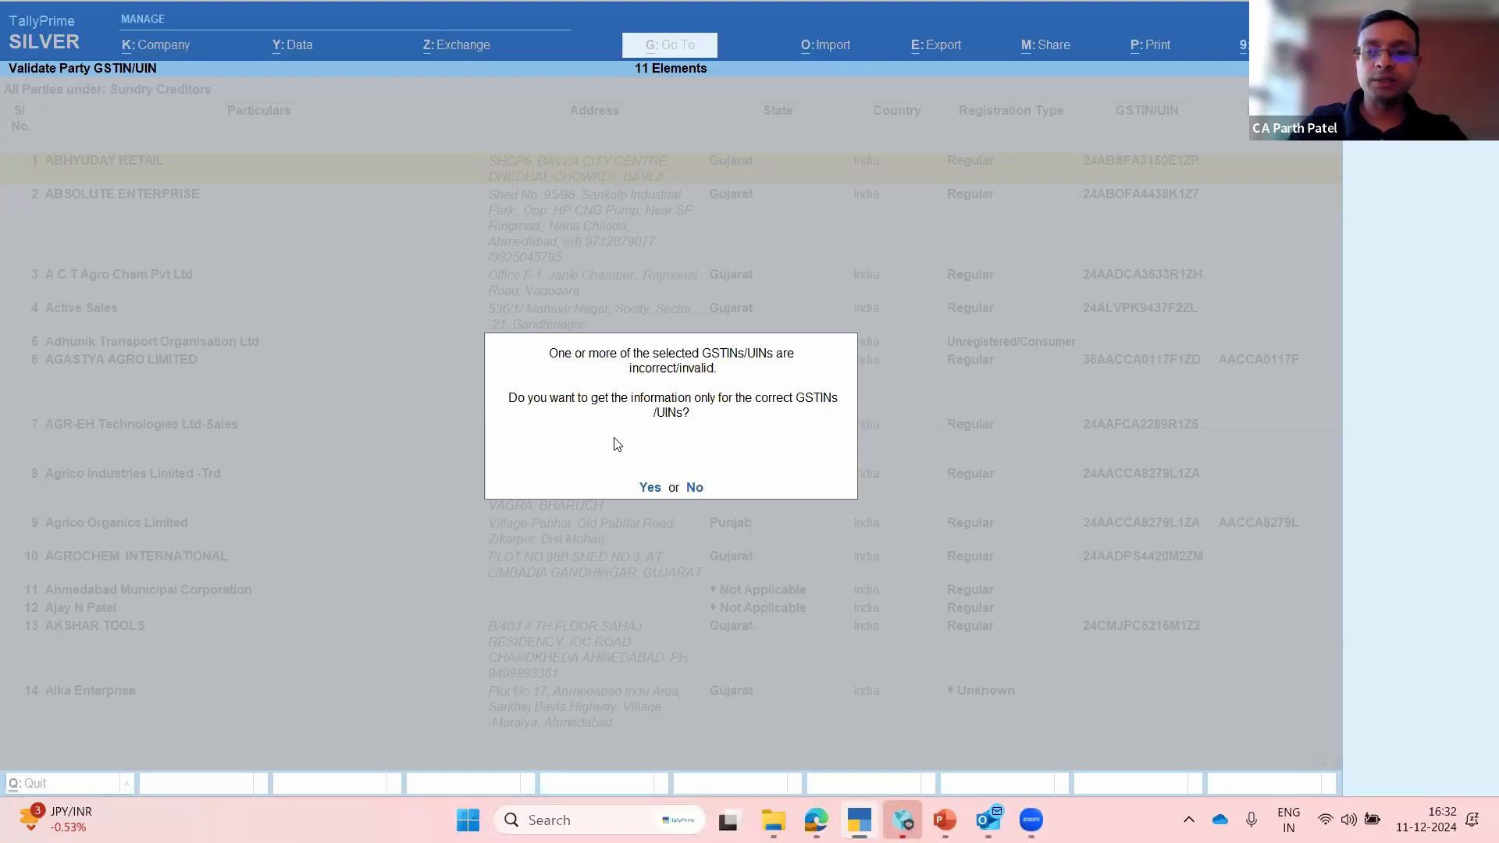
{"action": "key", "text": "y"}
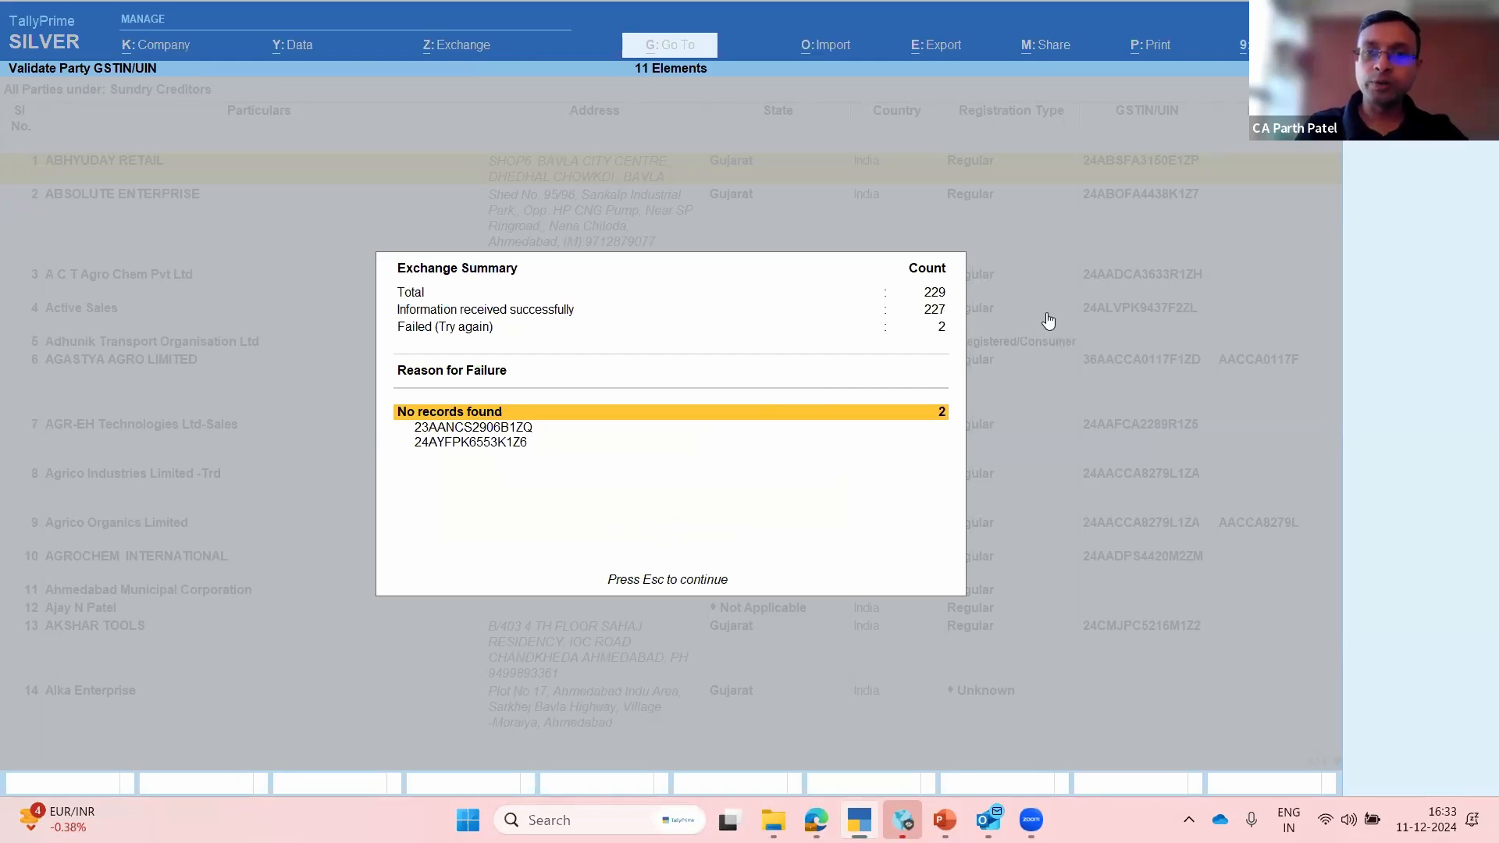
{"action": "key", "text": "Escape"}
Step: Examine the GSTIN/UIN status and registration type of the Sundry Creditors parties, then return to the group selection
{"action": "key", "text": "Down"}
{"action": "key", "text": "Down"}
{"action": "key", "text": "Down"}
{"action": "key", "text": "Down"}
{"action": "key", "text": "Down"}
{"action": "key", "text": "Down"}
{"action": "key", "text": "Down"}
{"action": "key", "text": "Down"}
{"action": "key", "text": "Down"}
{"action": "key", "text": "Down"}
{"action": "key", "text": "Down"}
{"action": "key", "text": "Down"}
{"action": "key", "text": "Down"}
{"action": "key", "text": "Down"}
{"action": "key", "text": "Down"}
{"action": "key", "text": "Down"}
{"action": "key", "text": "Down"}
{"action": "key", "text": "Down"}
{"action": "key", "text": "Down"}
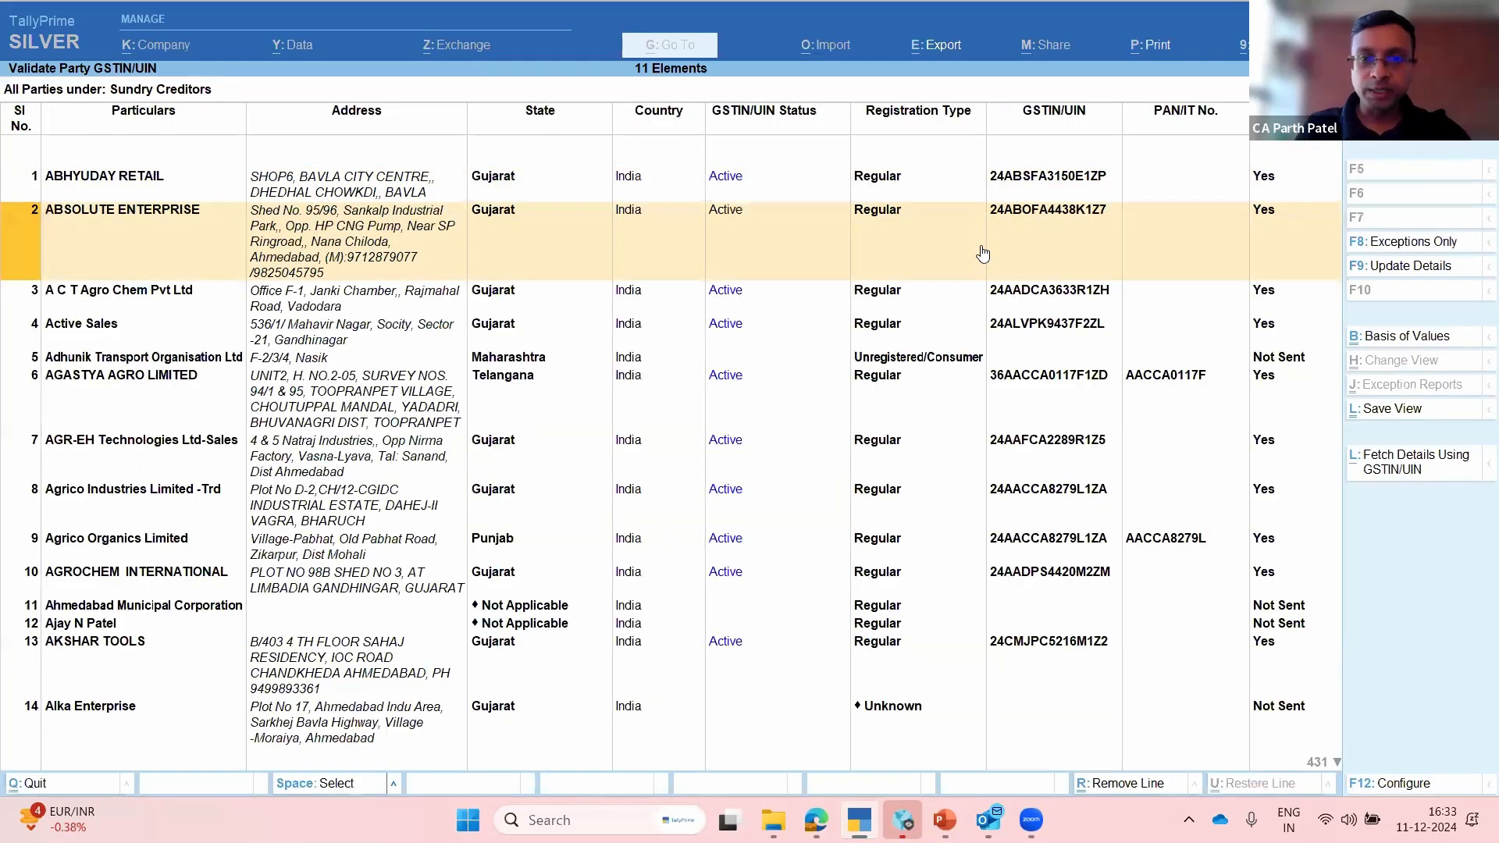
{"action": "key", "text": "Down"}
{"action": "key", "text": "Down"}
{"action": "key", "text": "Down"}
{"action": "key", "text": "Down"}
{"action": "key", "text": "Down"}
{"action": "key", "text": "Down"}
{"action": "key", "text": "Down"}
{"action": "key", "text": "Down"}
{"action": "key", "text": "Down"}
{"action": "key", "text": "Down"}
{"action": "key", "text": "Down"}
{"action": "key", "text": "Down"}
{"action": "key", "text": "Down"}
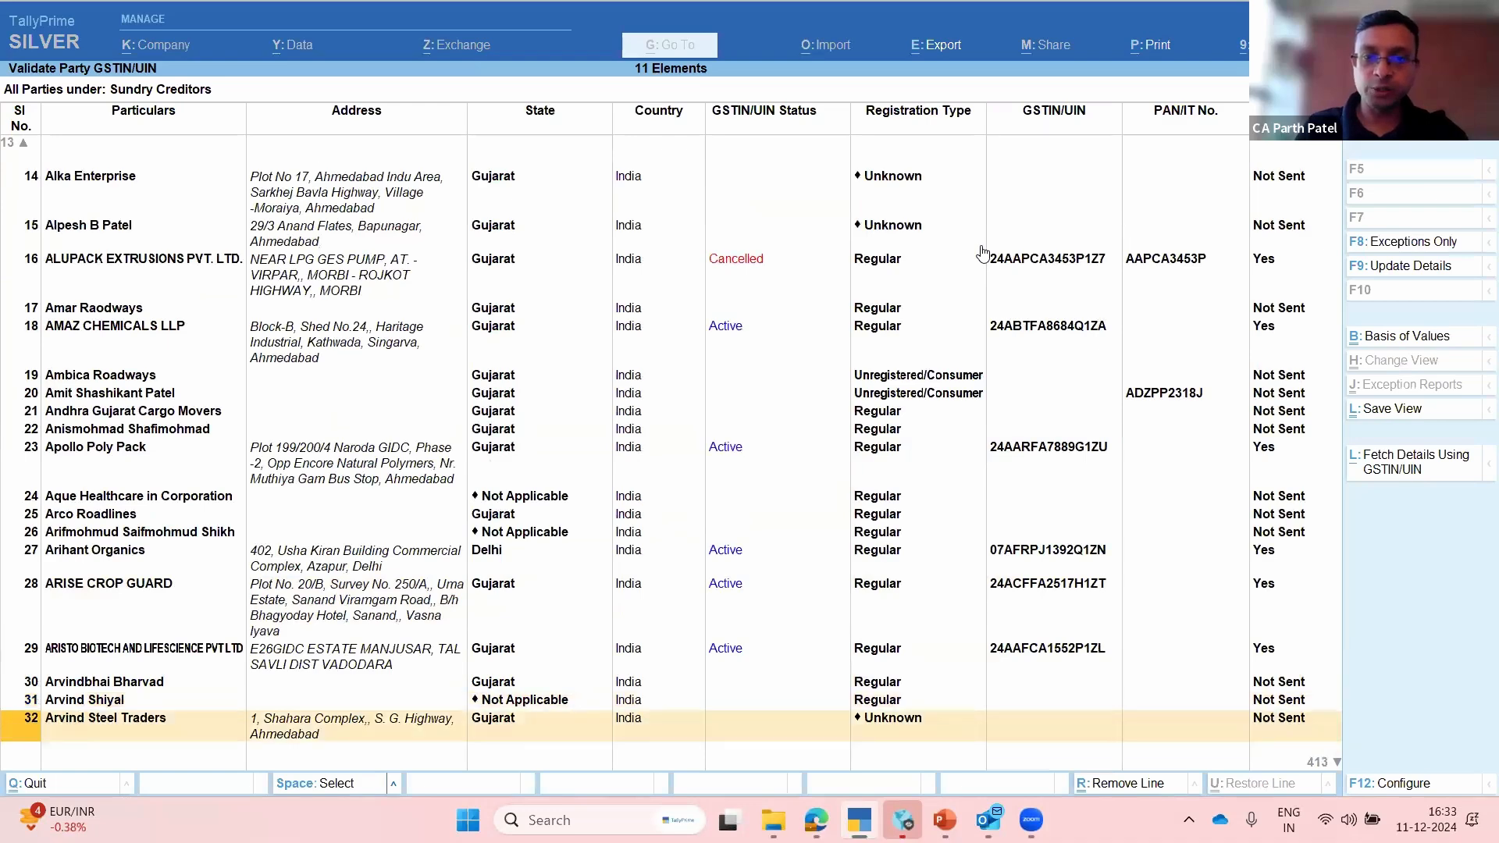
{"action": "key", "text": "Down"}
{"action": "key", "text": "Down"}
{"action": "key", "text": "Down"}
{"action": "key", "text": "Down"}
{"action": "key", "text": "Down"}
{"action": "key", "text": "Down"}
{"action": "key", "text": "Down"}
{"action": "key", "text": "Down"}
{"action": "key", "text": "Down"}
{"action": "key", "text": "Down"}
{"action": "key", "text": "Down"}
{"action": "key", "text": "Down"}
{"action": "key", "text": "Down"}
{"action": "key", "text": "Down"}
{"action": "key", "text": "Down"}
{"action": "key", "text": "Down"}
{"action": "key", "text": "Down"}
{"action": "key", "text": "Down"}
{"action": "key", "text": "Down"}
{"action": "key", "text": "Down"}
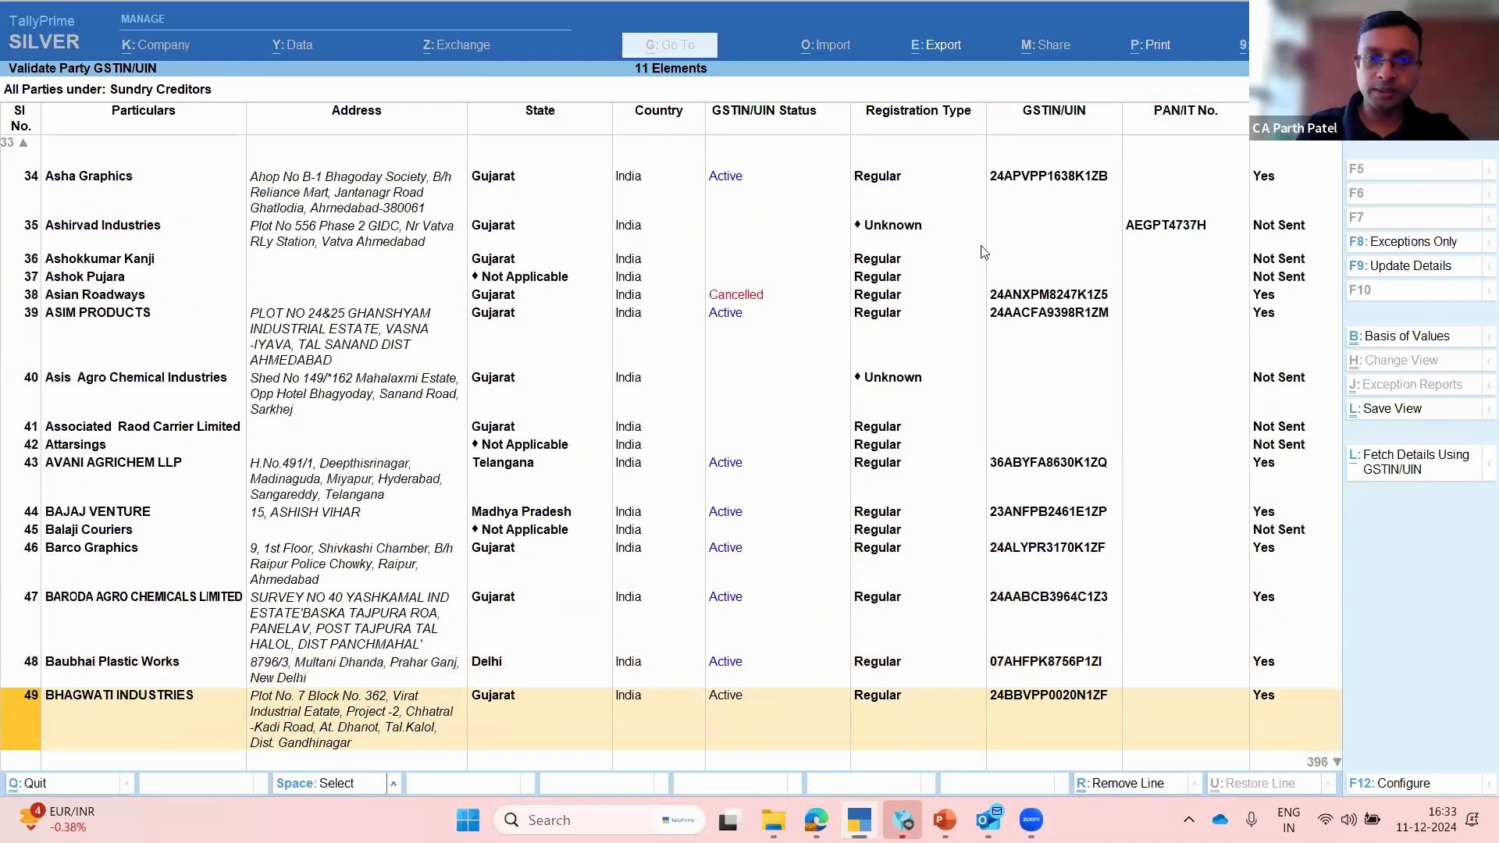
{"action": "key", "text": "Down"}
{"action": "key", "text": "Down"}
{"action": "key", "text": "Down"}
{"action": "key", "text": "Down"}
{"action": "key", "text": "Down"}
{"action": "key", "text": "Down"}
{"action": "key", "text": "Down"}
{"action": "key", "text": "Down"}
{"action": "key", "text": "Down"}
{"action": "key", "text": "Down"}
{"action": "key", "text": "Down"}
{"action": "key", "text": "Down"}
{"action": "key", "text": "Down"}
{"action": "key", "text": "Down"}
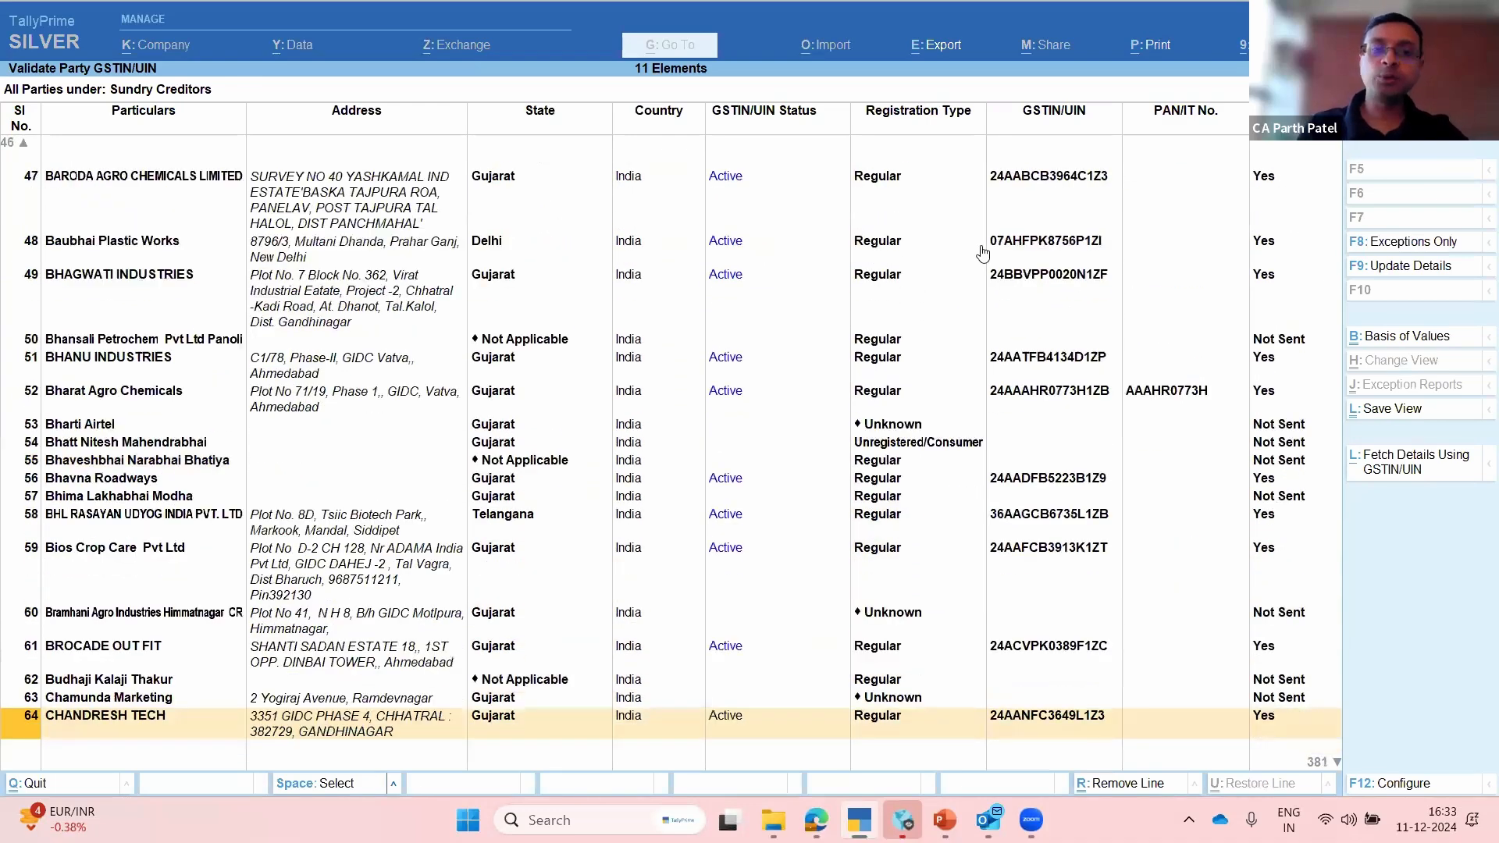
{"action": "key", "text": "Down"}
{"action": "key", "text": "Down"}
{"action": "key", "text": "Down"}
{"action": "key", "text": "Down"}
{"action": "key", "text": "Down"}
{"action": "key", "text": "Down"}
{"action": "key", "text": "Down"}
{"action": "key", "text": "Down"}
{"action": "key", "text": "Down"}
{"action": "key", "text": "Down"}
{"action": "key", "text": "Down"}
{"action": "key", "text": "Down"}
{"action": "key", "text": "Down"}
{"action": "key", "text": "Down"}
{"action": "key", "text": "Down"}
{"action": "key", "text": "Down"}
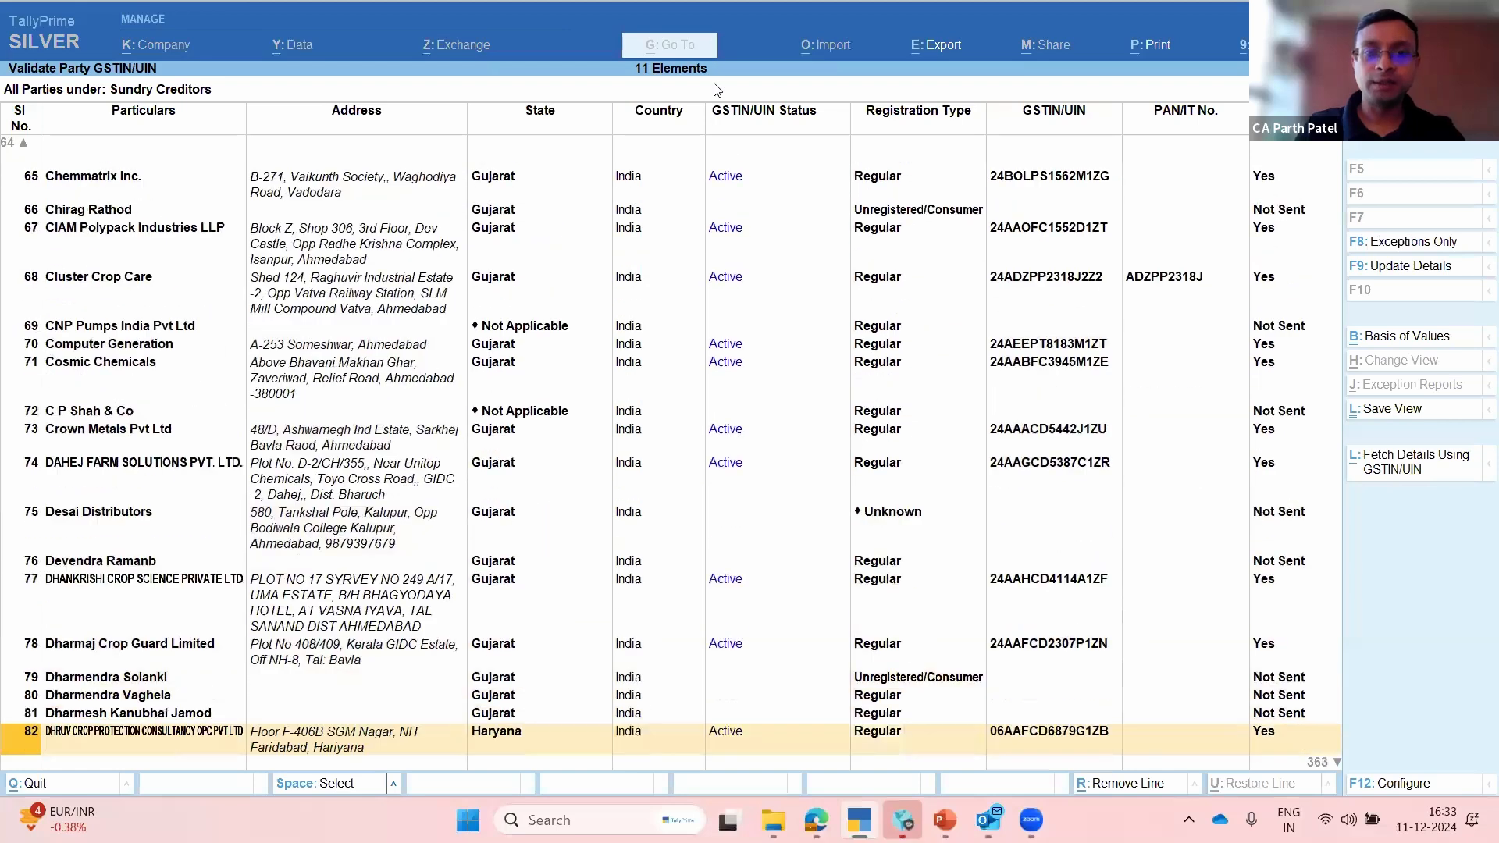
{"action": "key", "text": "Down"}
{"action": "key", "text": "Down"}
{"action": "key", "text": "Down"}
{"action": "key", "text": "Down"}
{"action": "key", "text": "Down"}
{"action": "key", "text": "Down"}
{"action": "key", "text": "Down"}
{"action": "key", "text": "Down"}
{"action": "key", "text": "Down"}
{"action": "key", "text": "Down"}
{"action": "key", "text": "Down"}
{"action": "key", "text": "Down"}
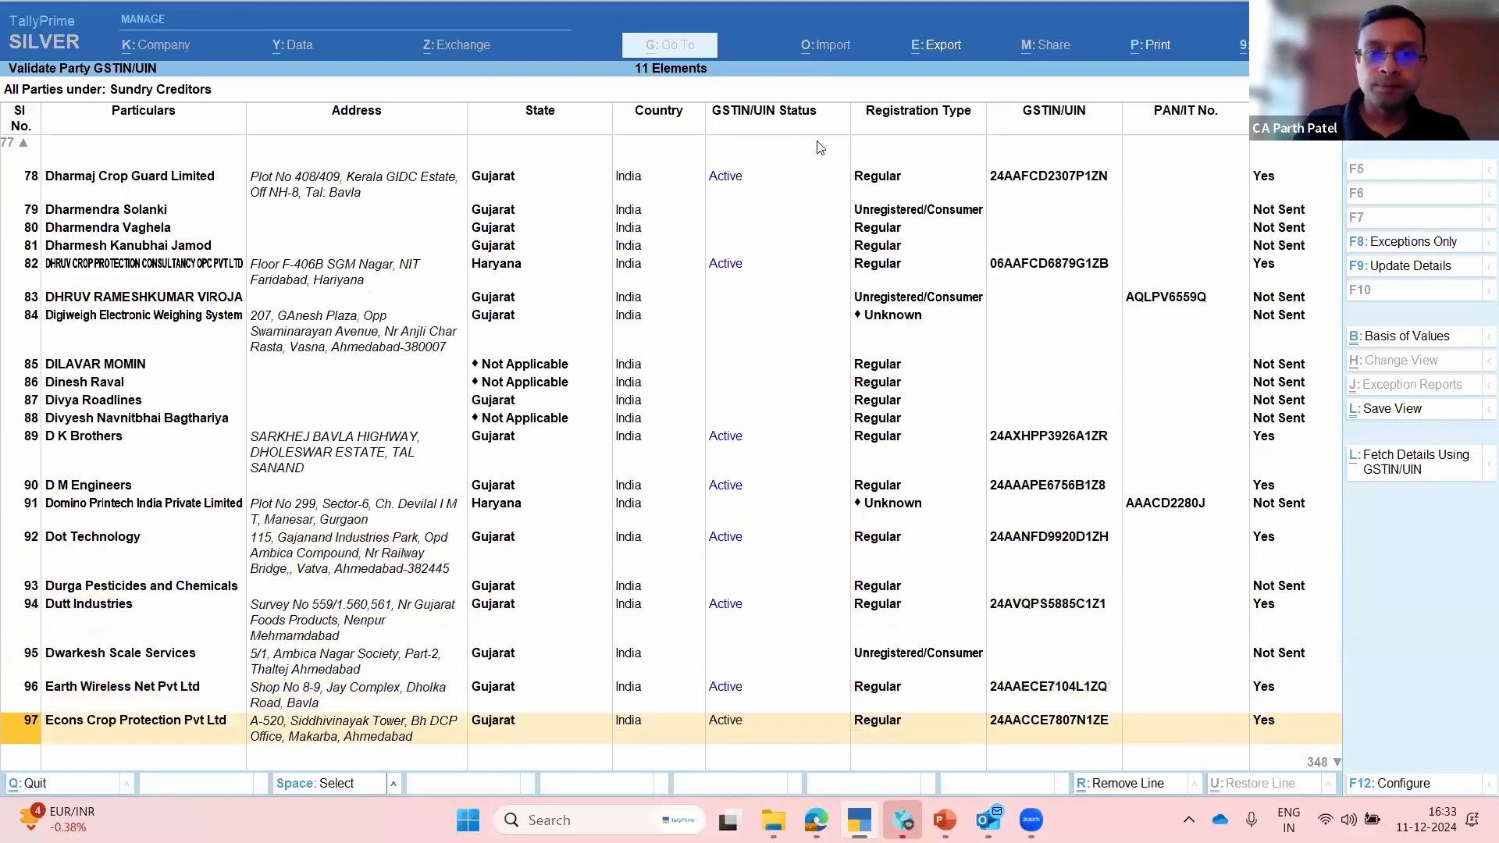
{"action": "key", "text": "Escape"}
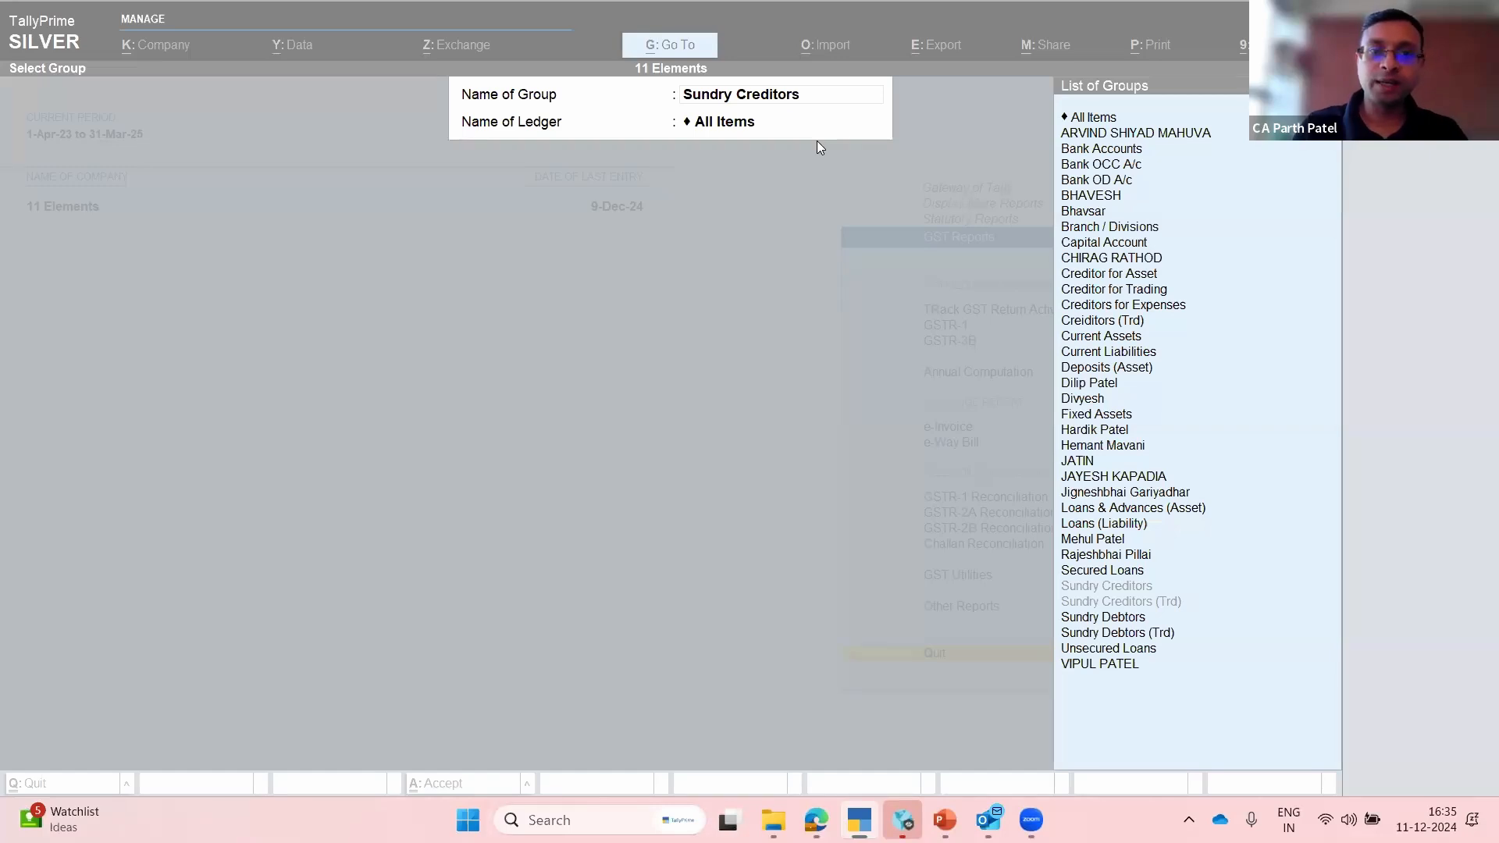
{"action": "left_click", "coordinate": [415, 85]}
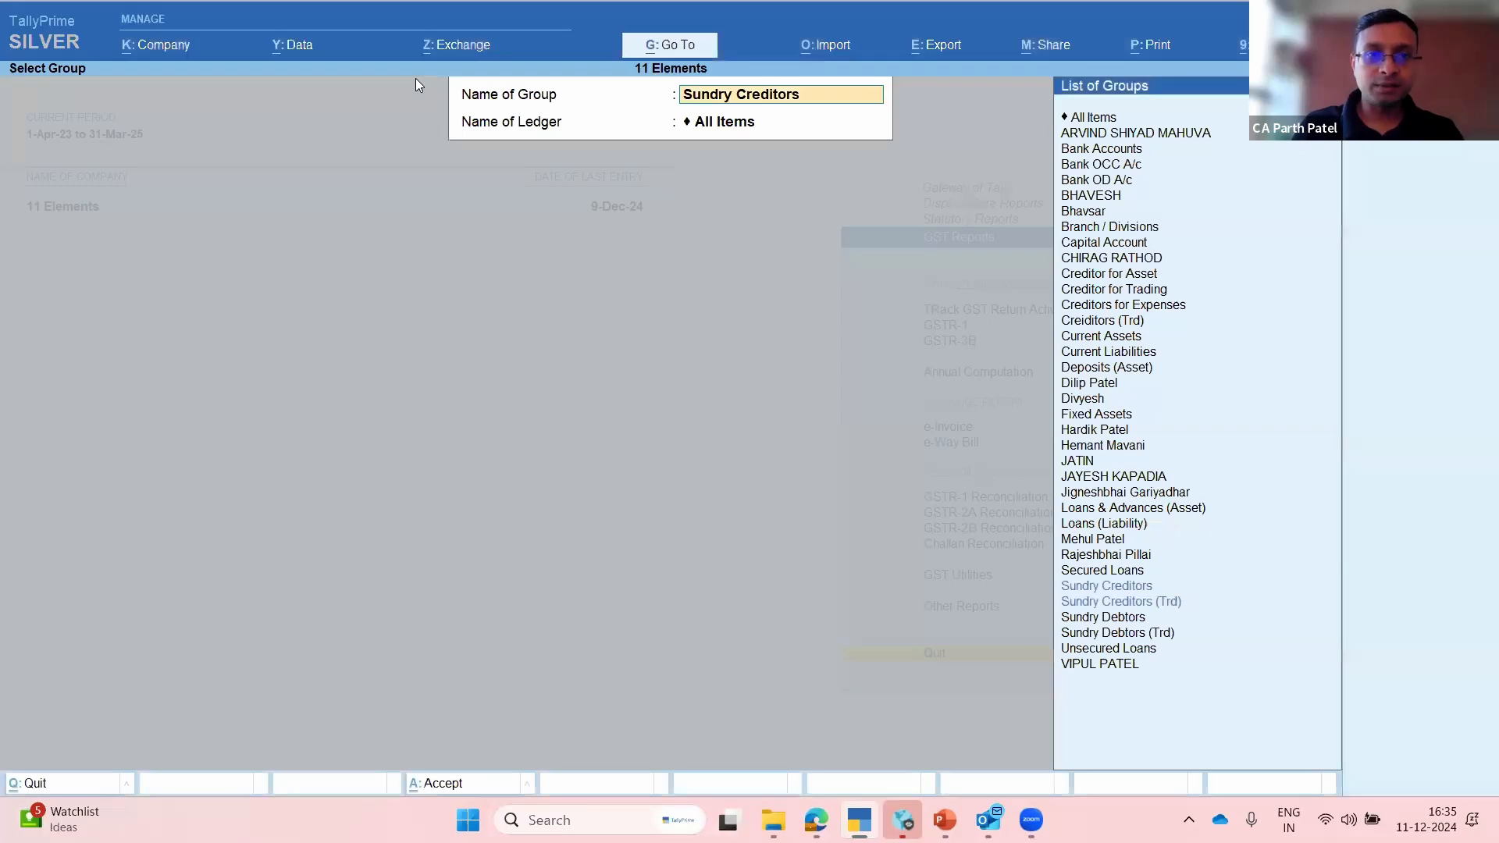
Step: Open the Download GST Returns exchange screen from the group selection
{"action": "key", "text": "alt+z"}
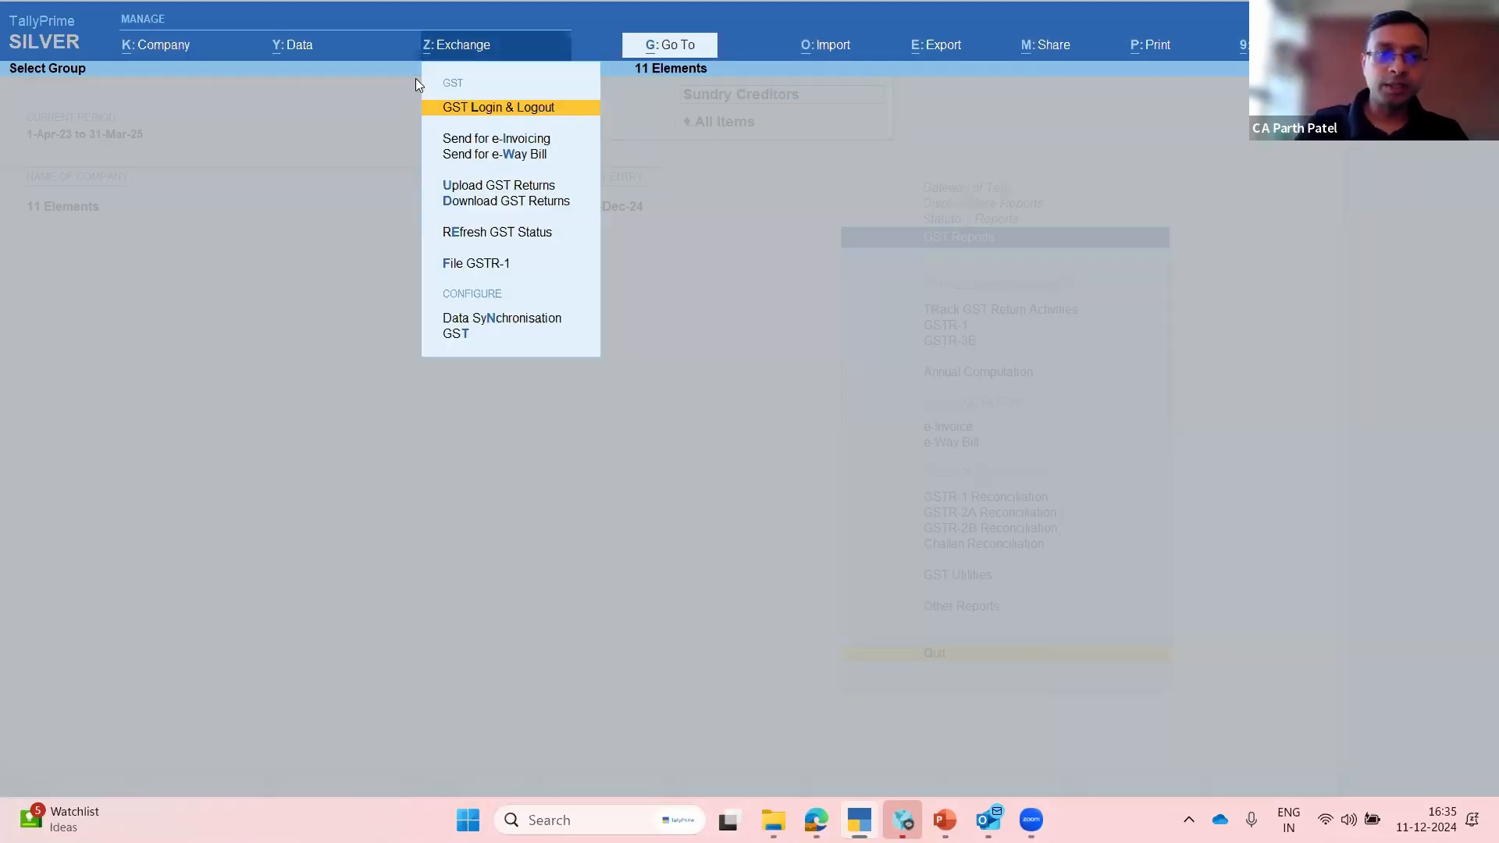
{"action": "key", "text": "Down"}
{"action": "key", "text": "Down"}
{"action": "key", "text": "Down"}
{"action": "key", "text": "Down"}
{"action": "key", "text": "Return"}
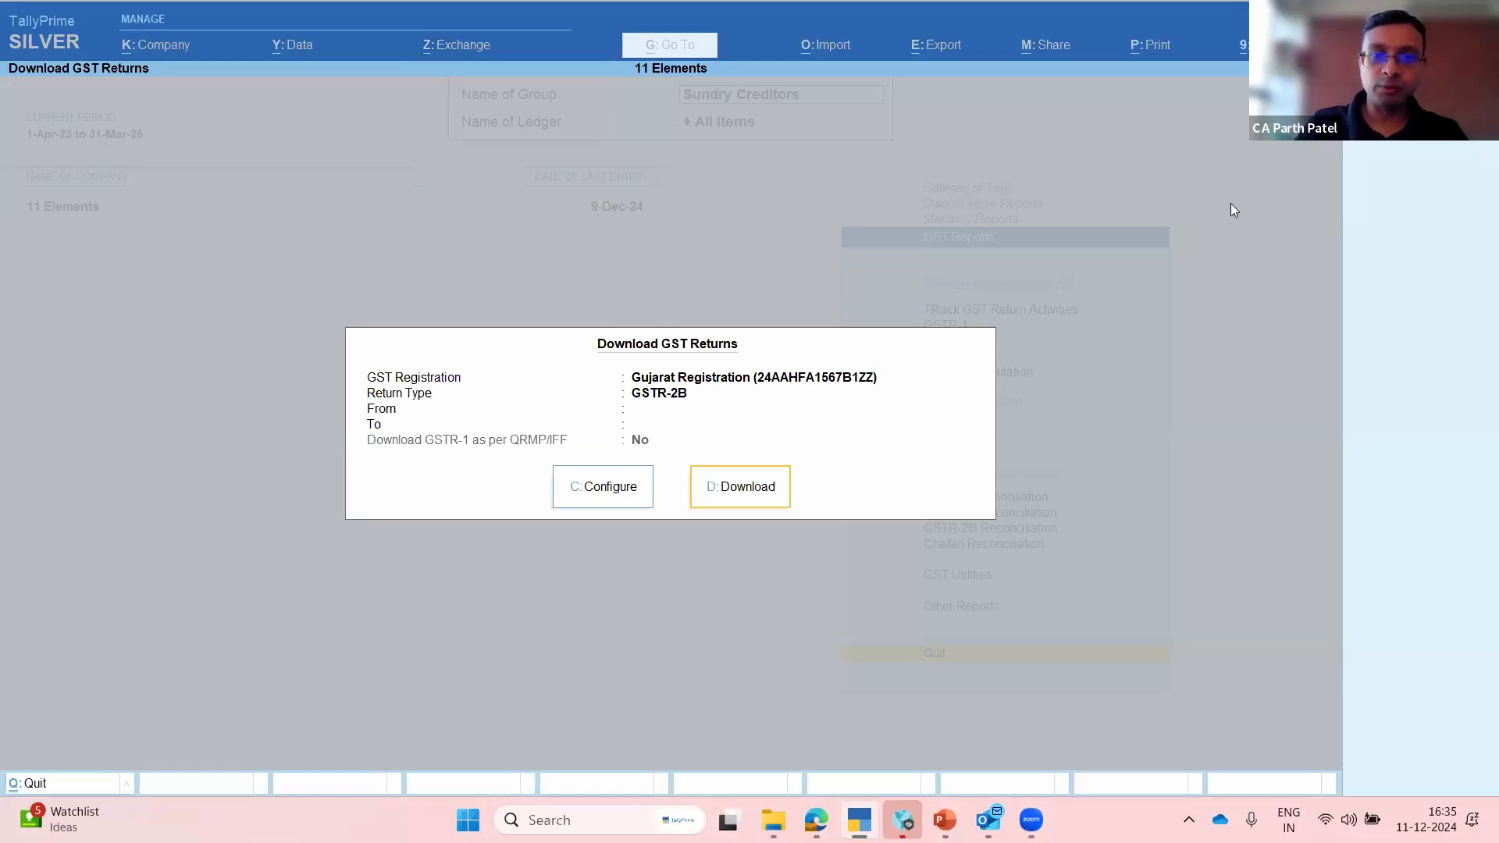
Step: Try GSTR-1 as the return type in the download configuration and back out of the return type selection
{"action": "left_click", "coordinate": [591, 485]}
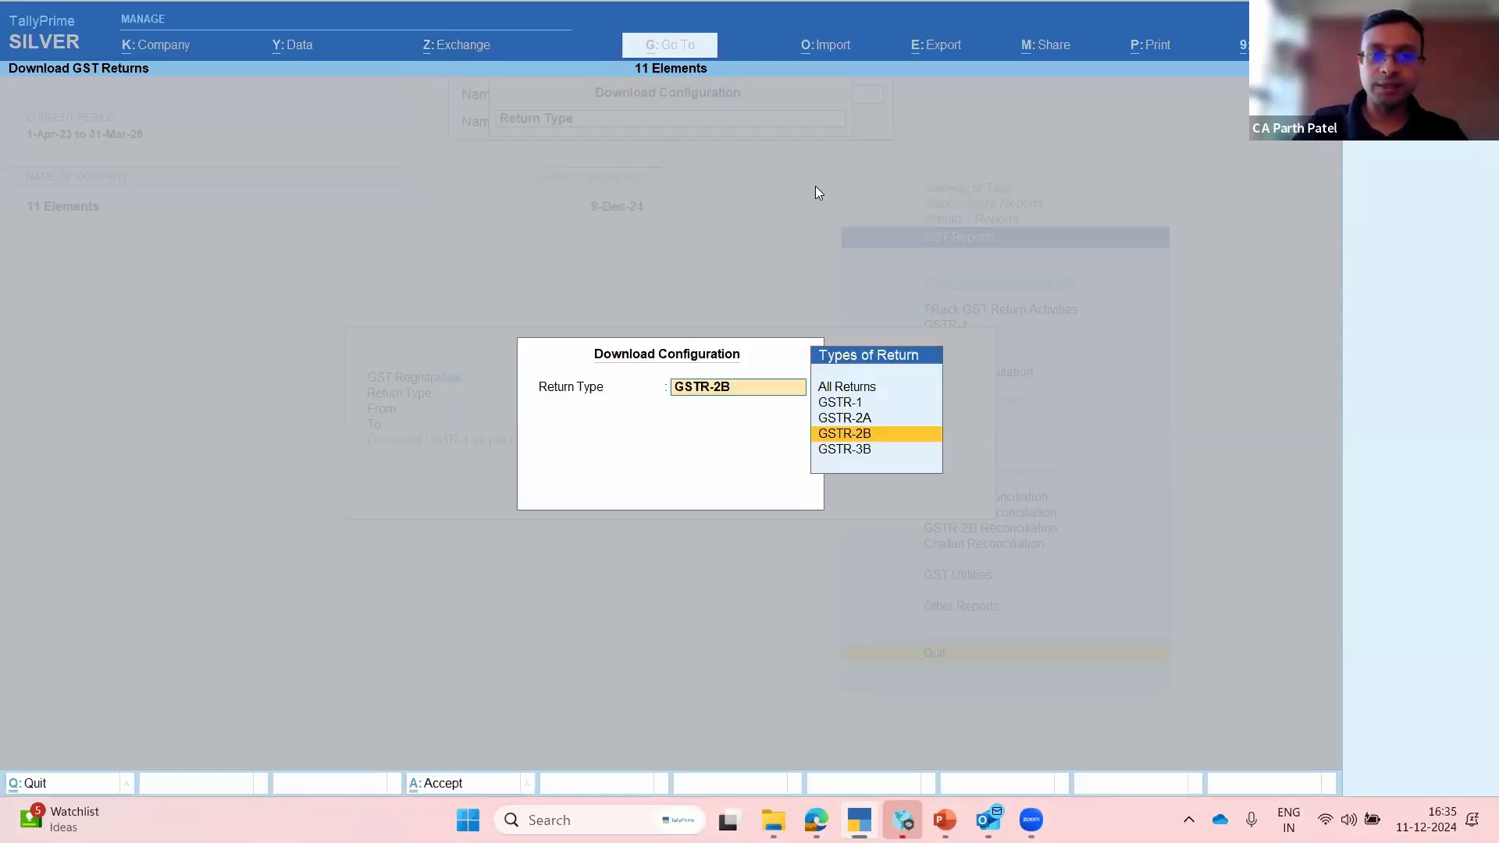
{"action": "key", "text": "Up"}
{"action": "key", "text": "Up"}
{"action": "key", "text": "Return"}
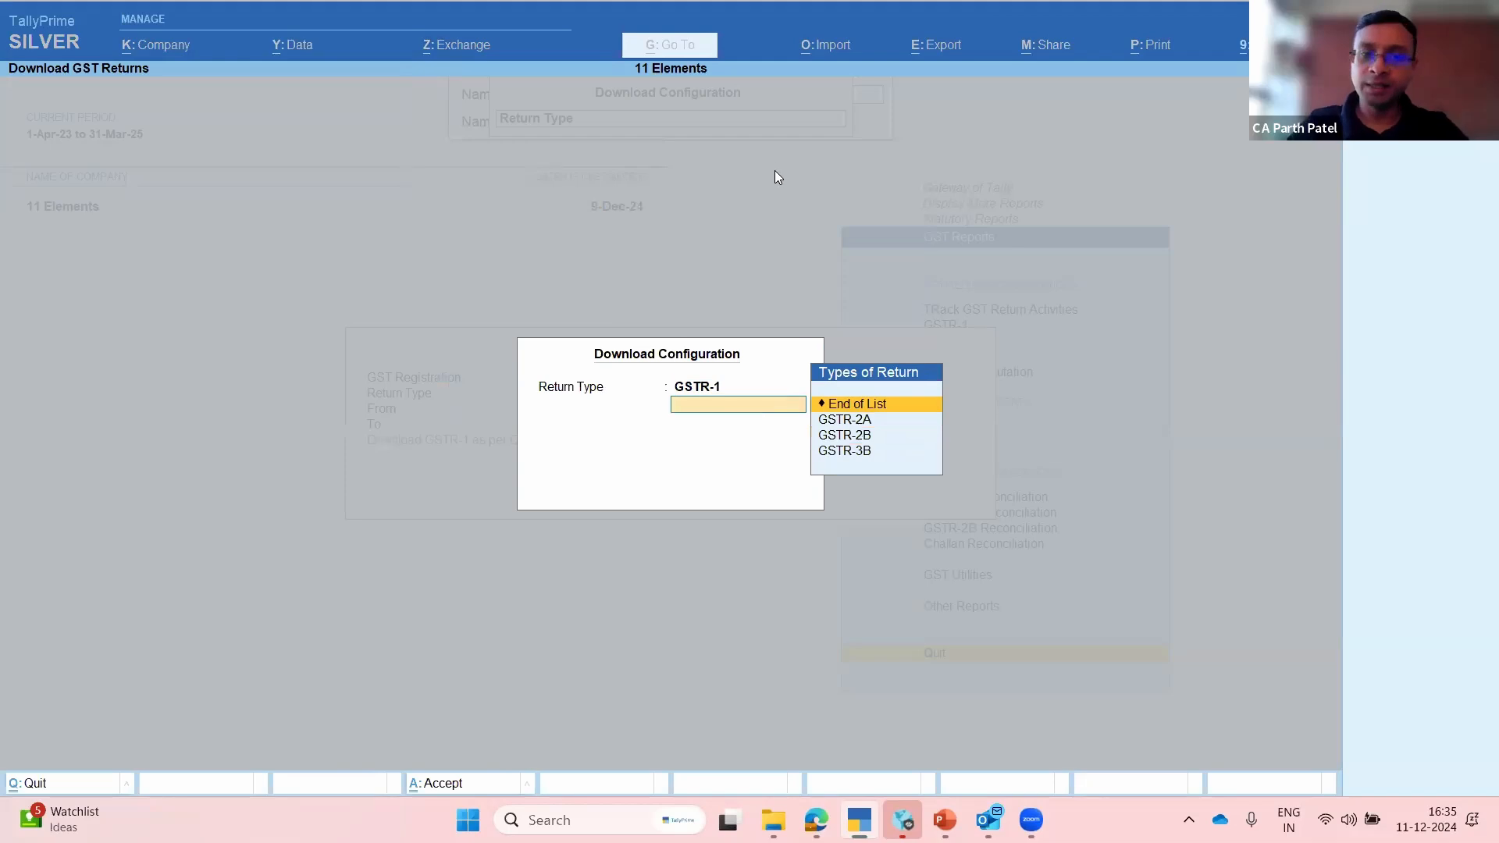
{"action": "key", "text": "Escape"}
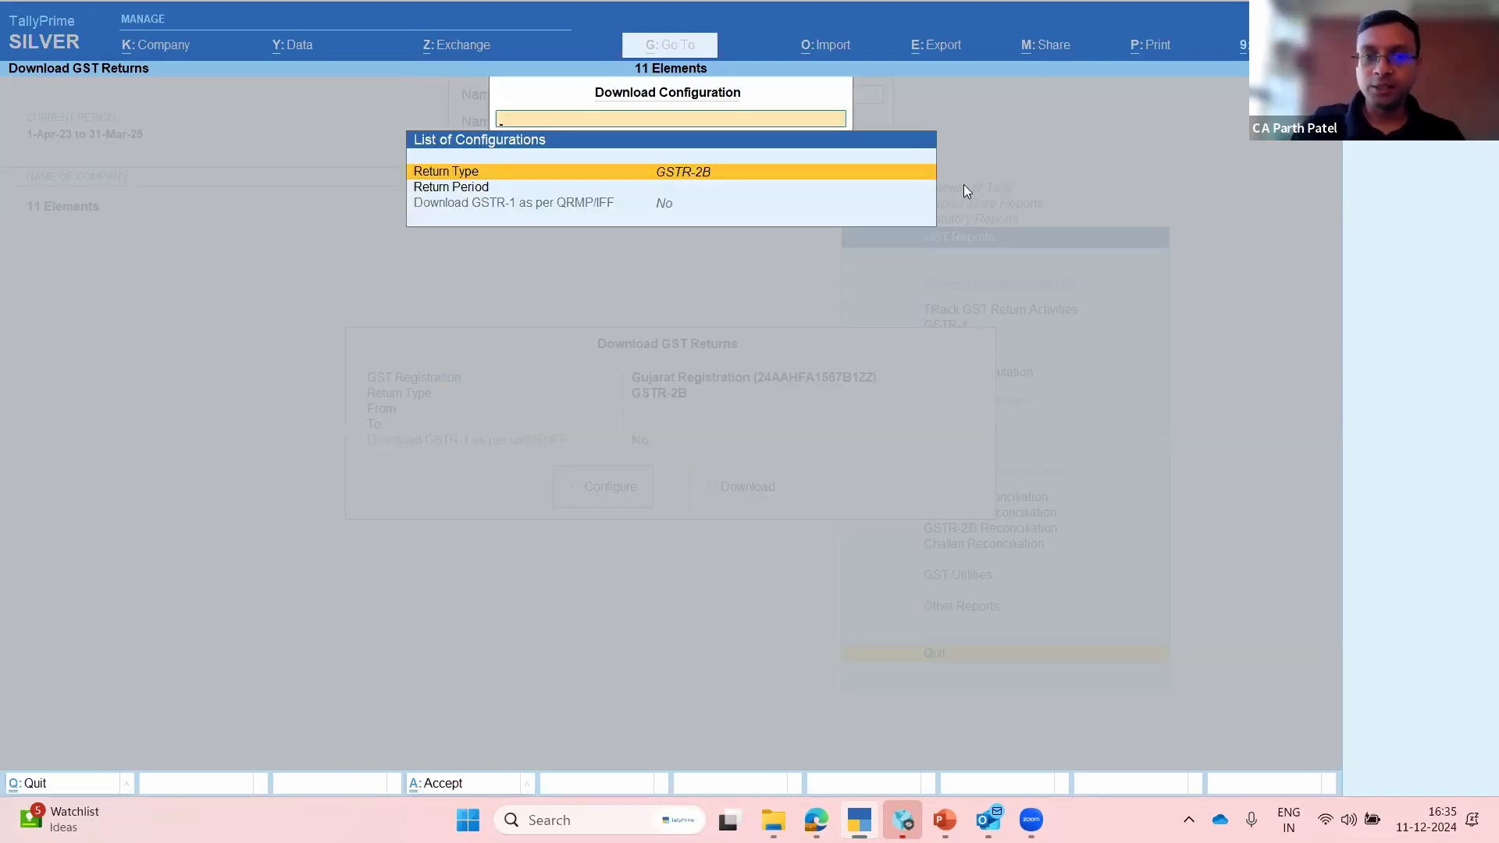
{"action": "left_click", "coordinate": [735, 129]}
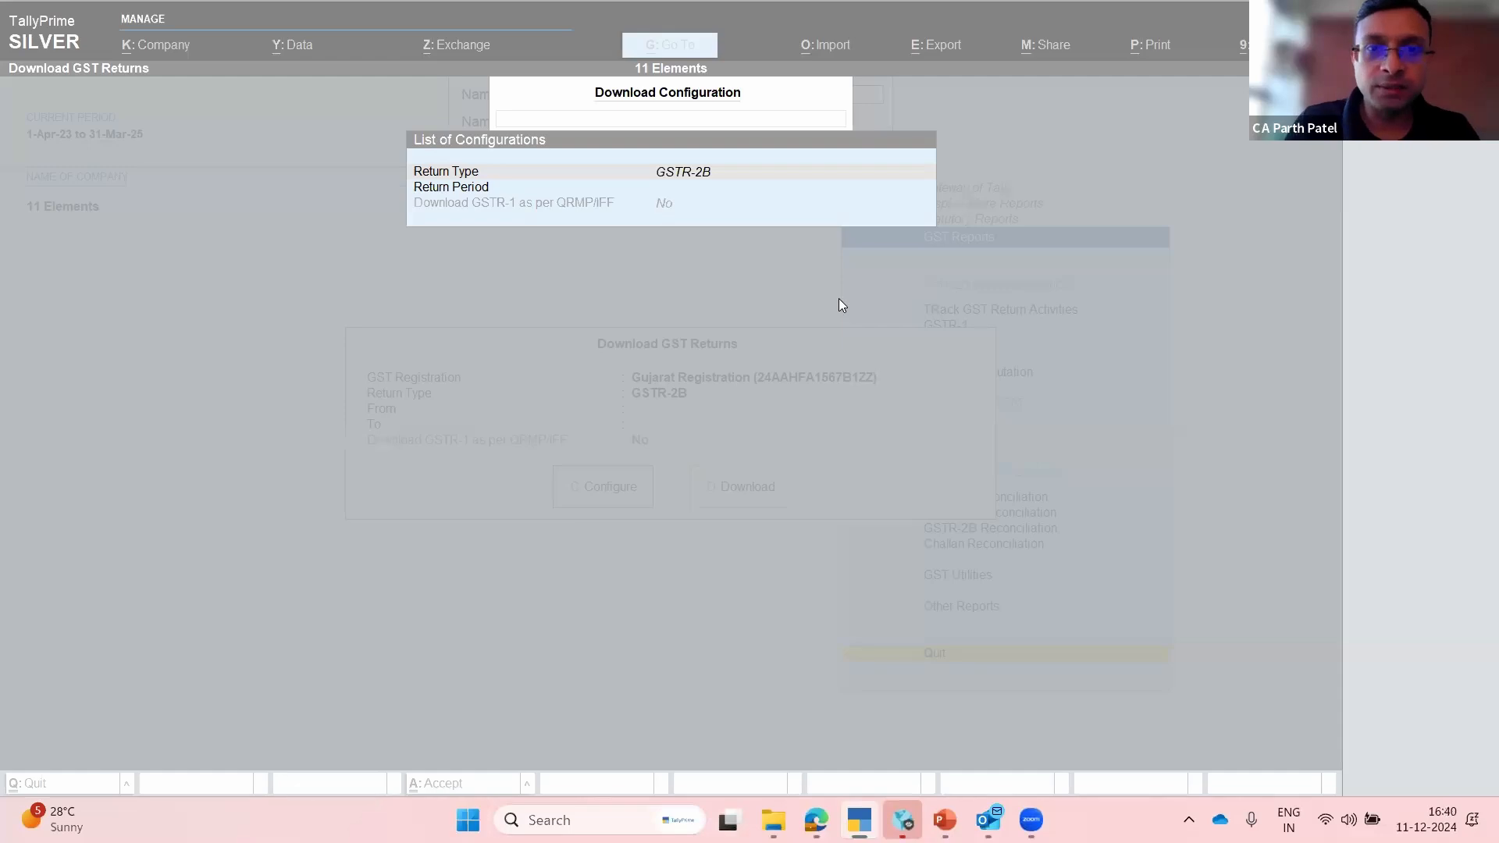
{"action": "left_click", "coordinate": [630, 302]}
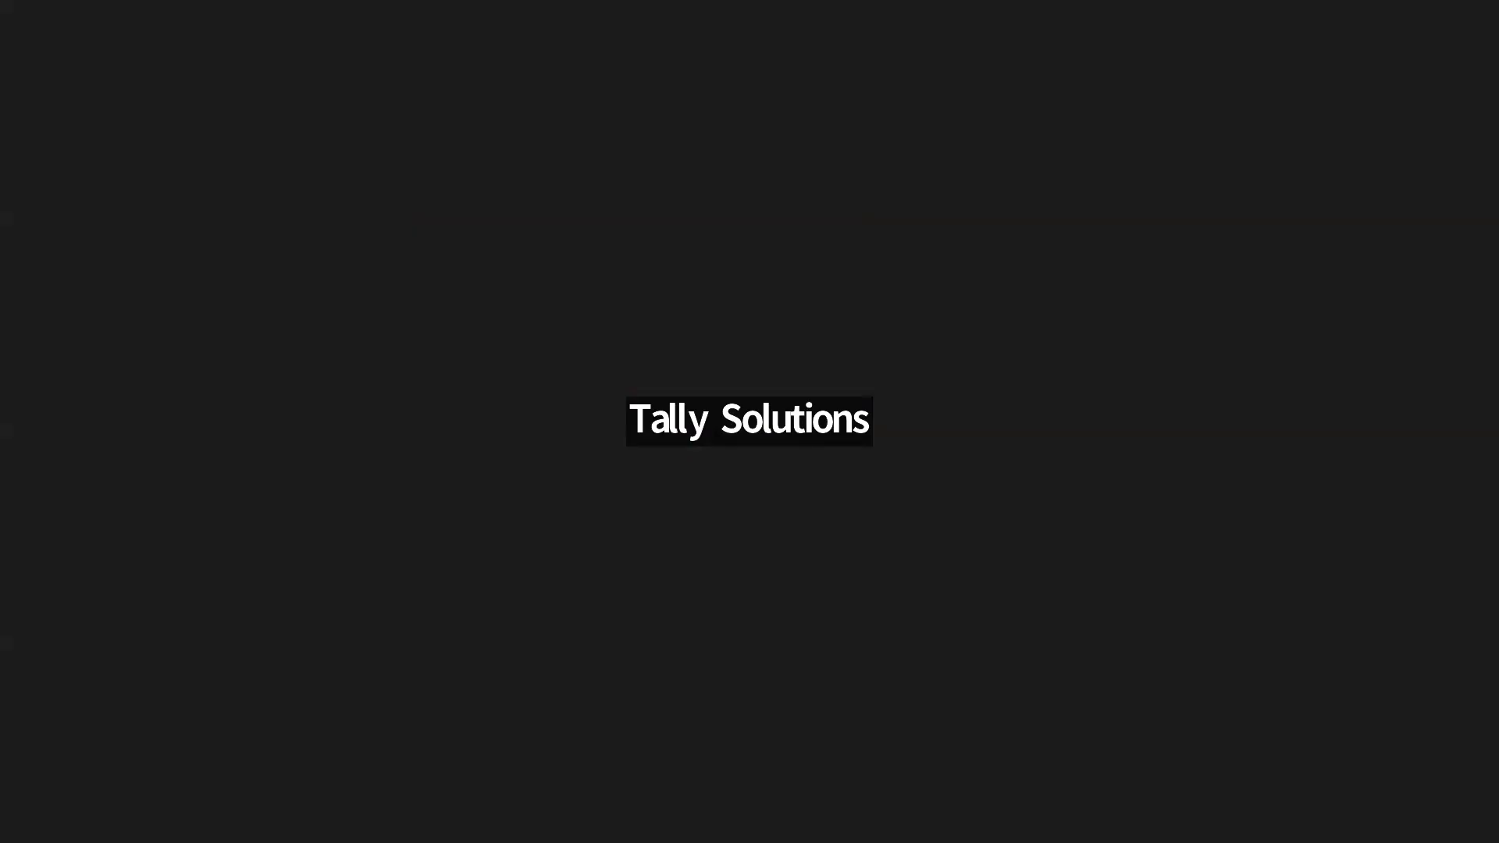